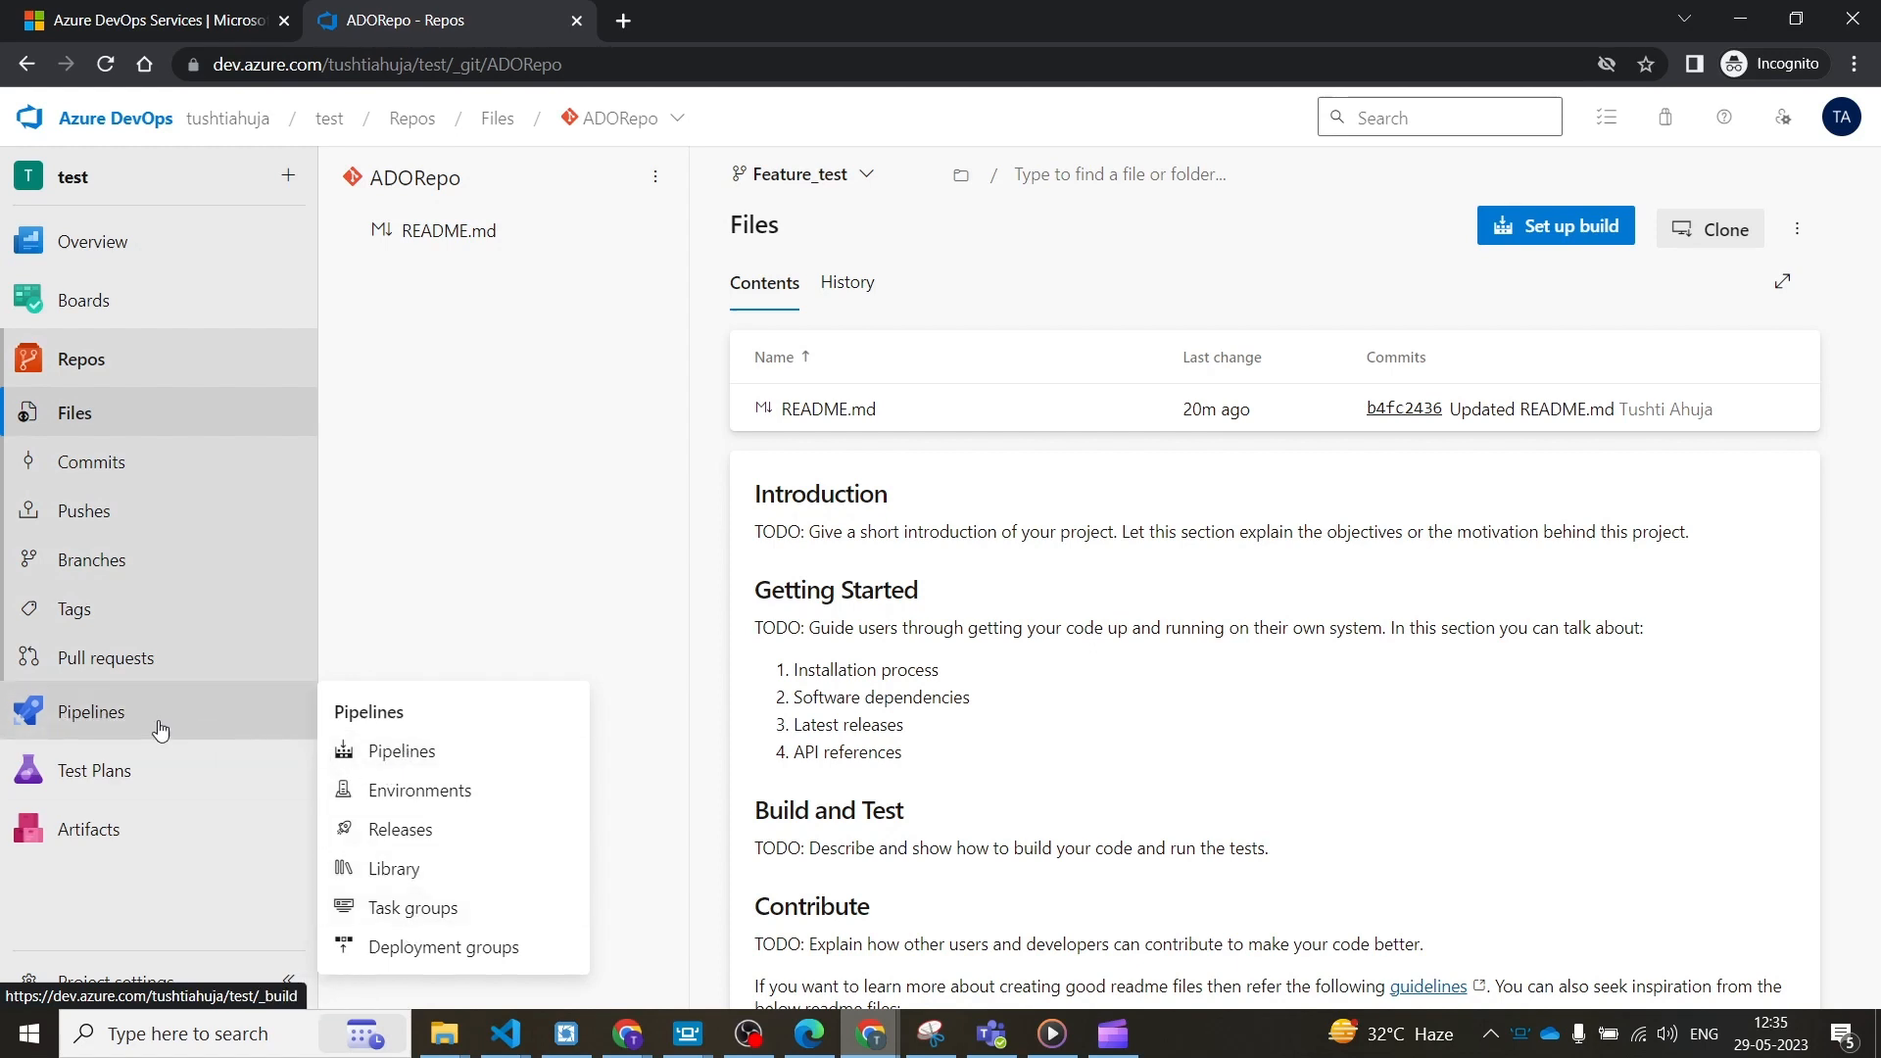
- View the project's pipelines and releases, and open test-pipeline's YAML definition for editing
click(149, 715)
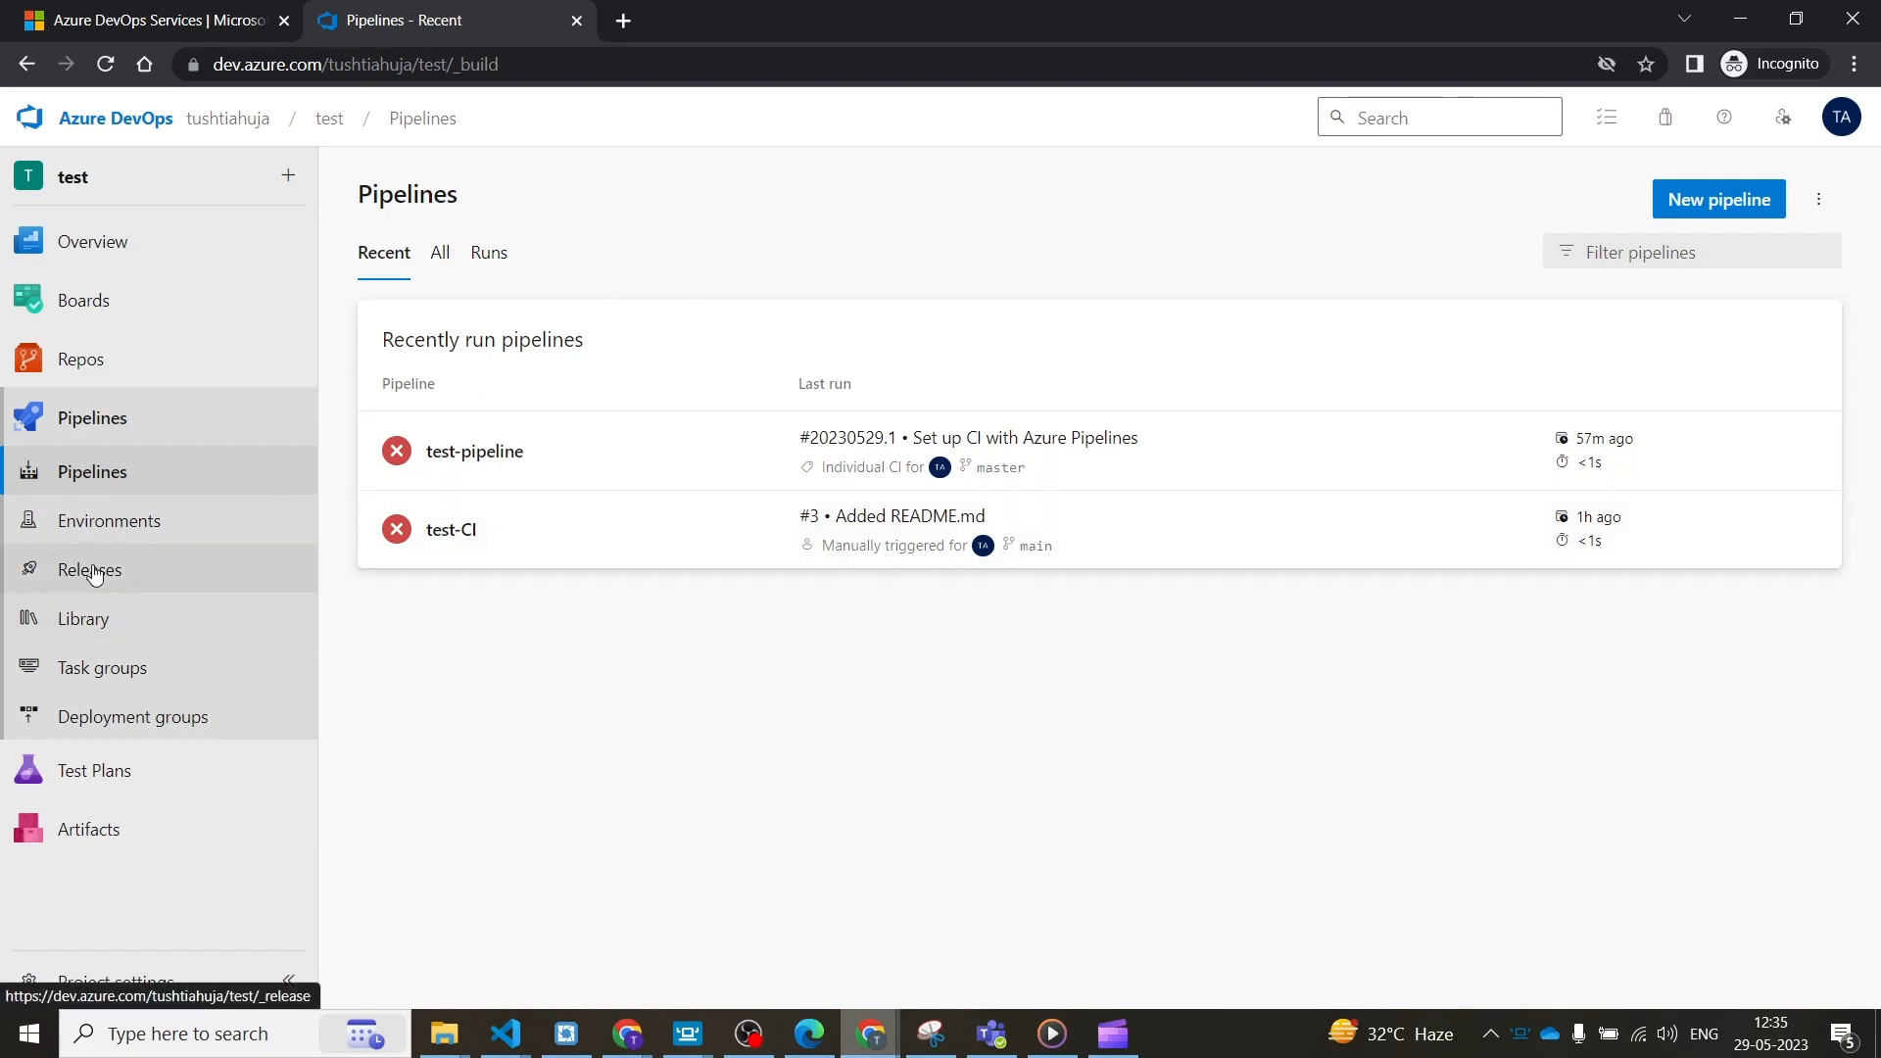
click(93, 570)
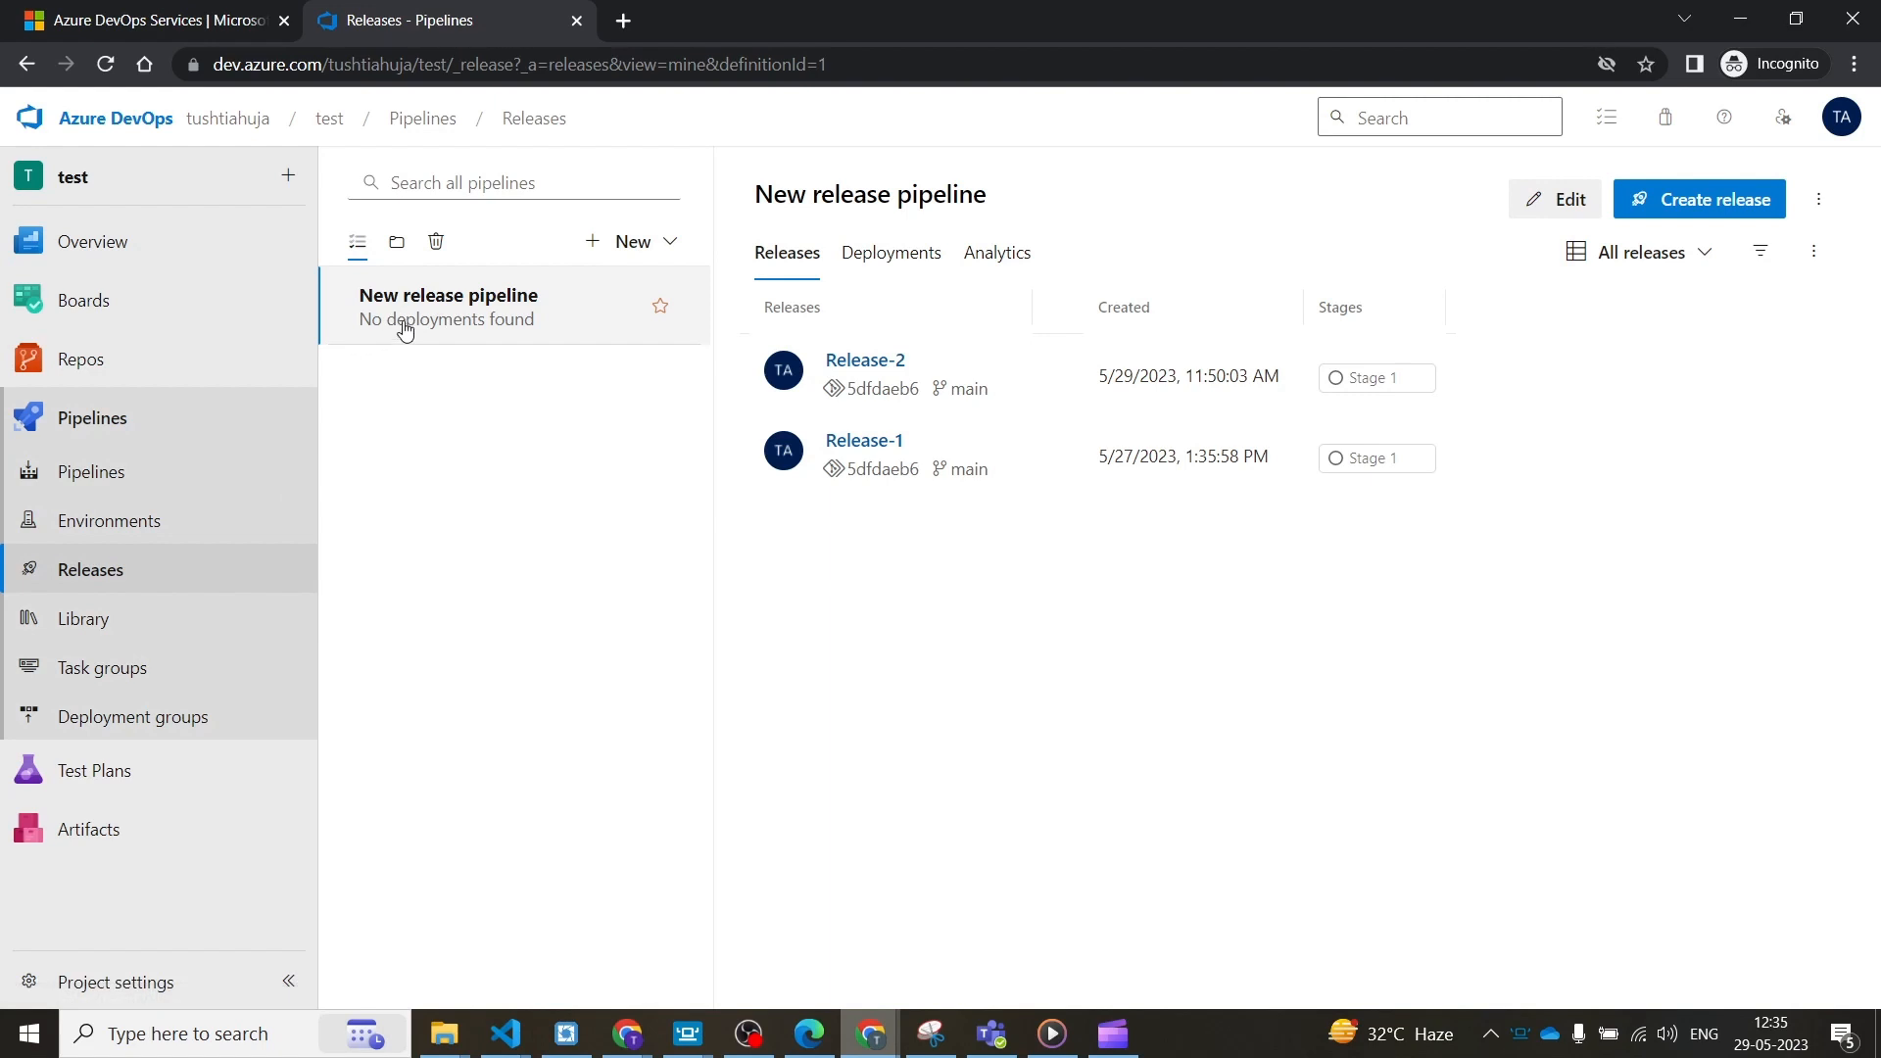
click(93, 431)
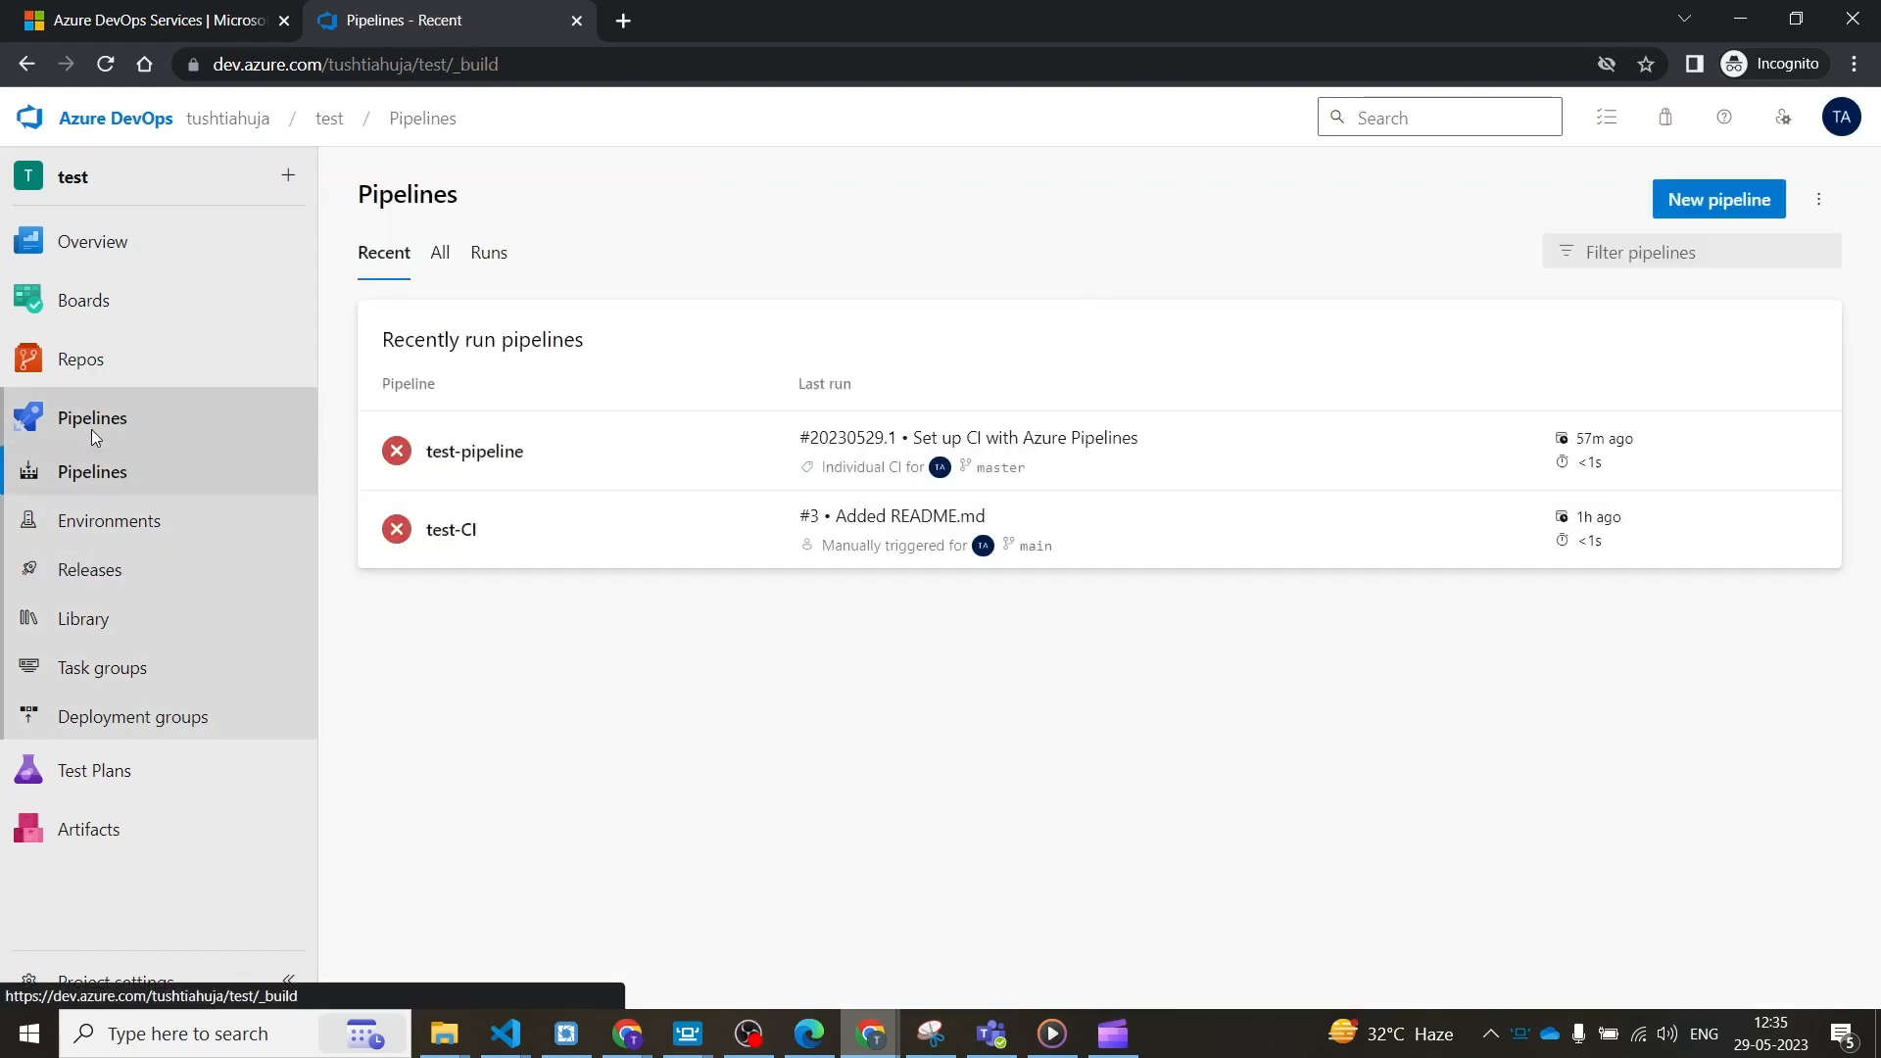
click(665, 458)
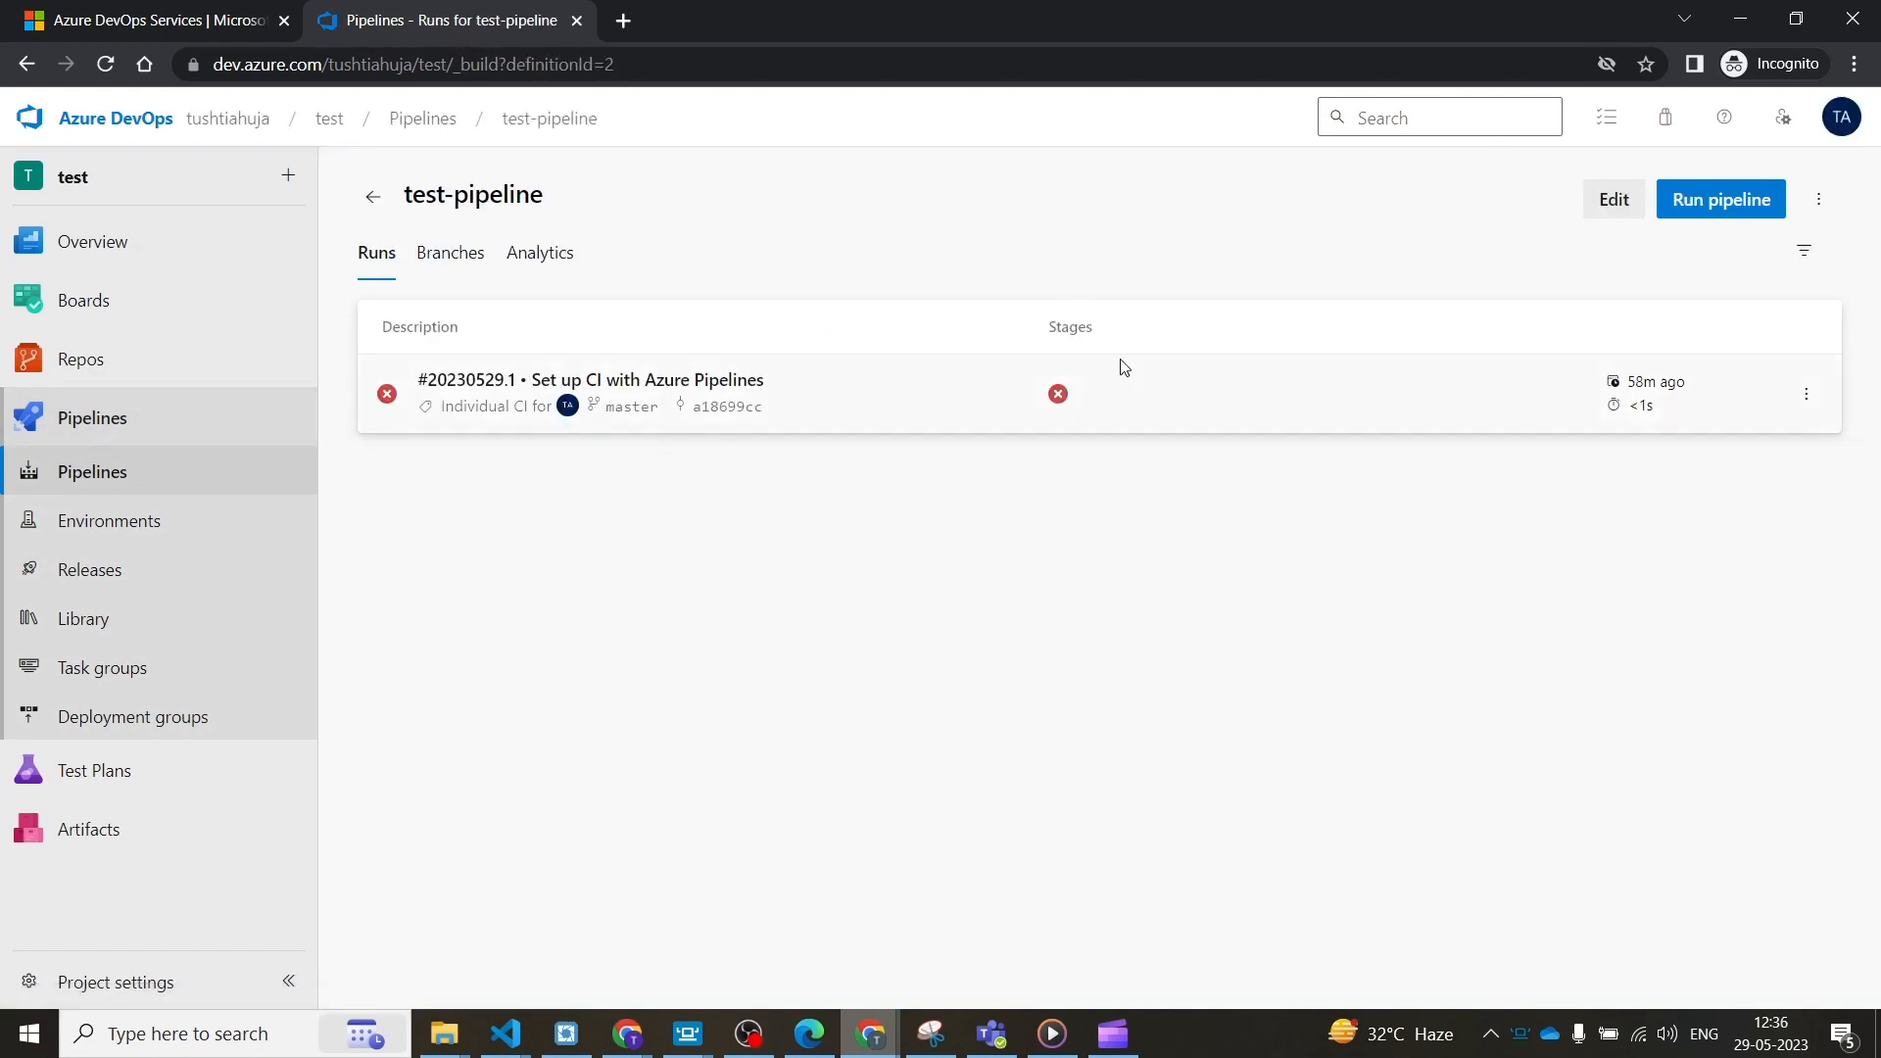
click(1624, 205)
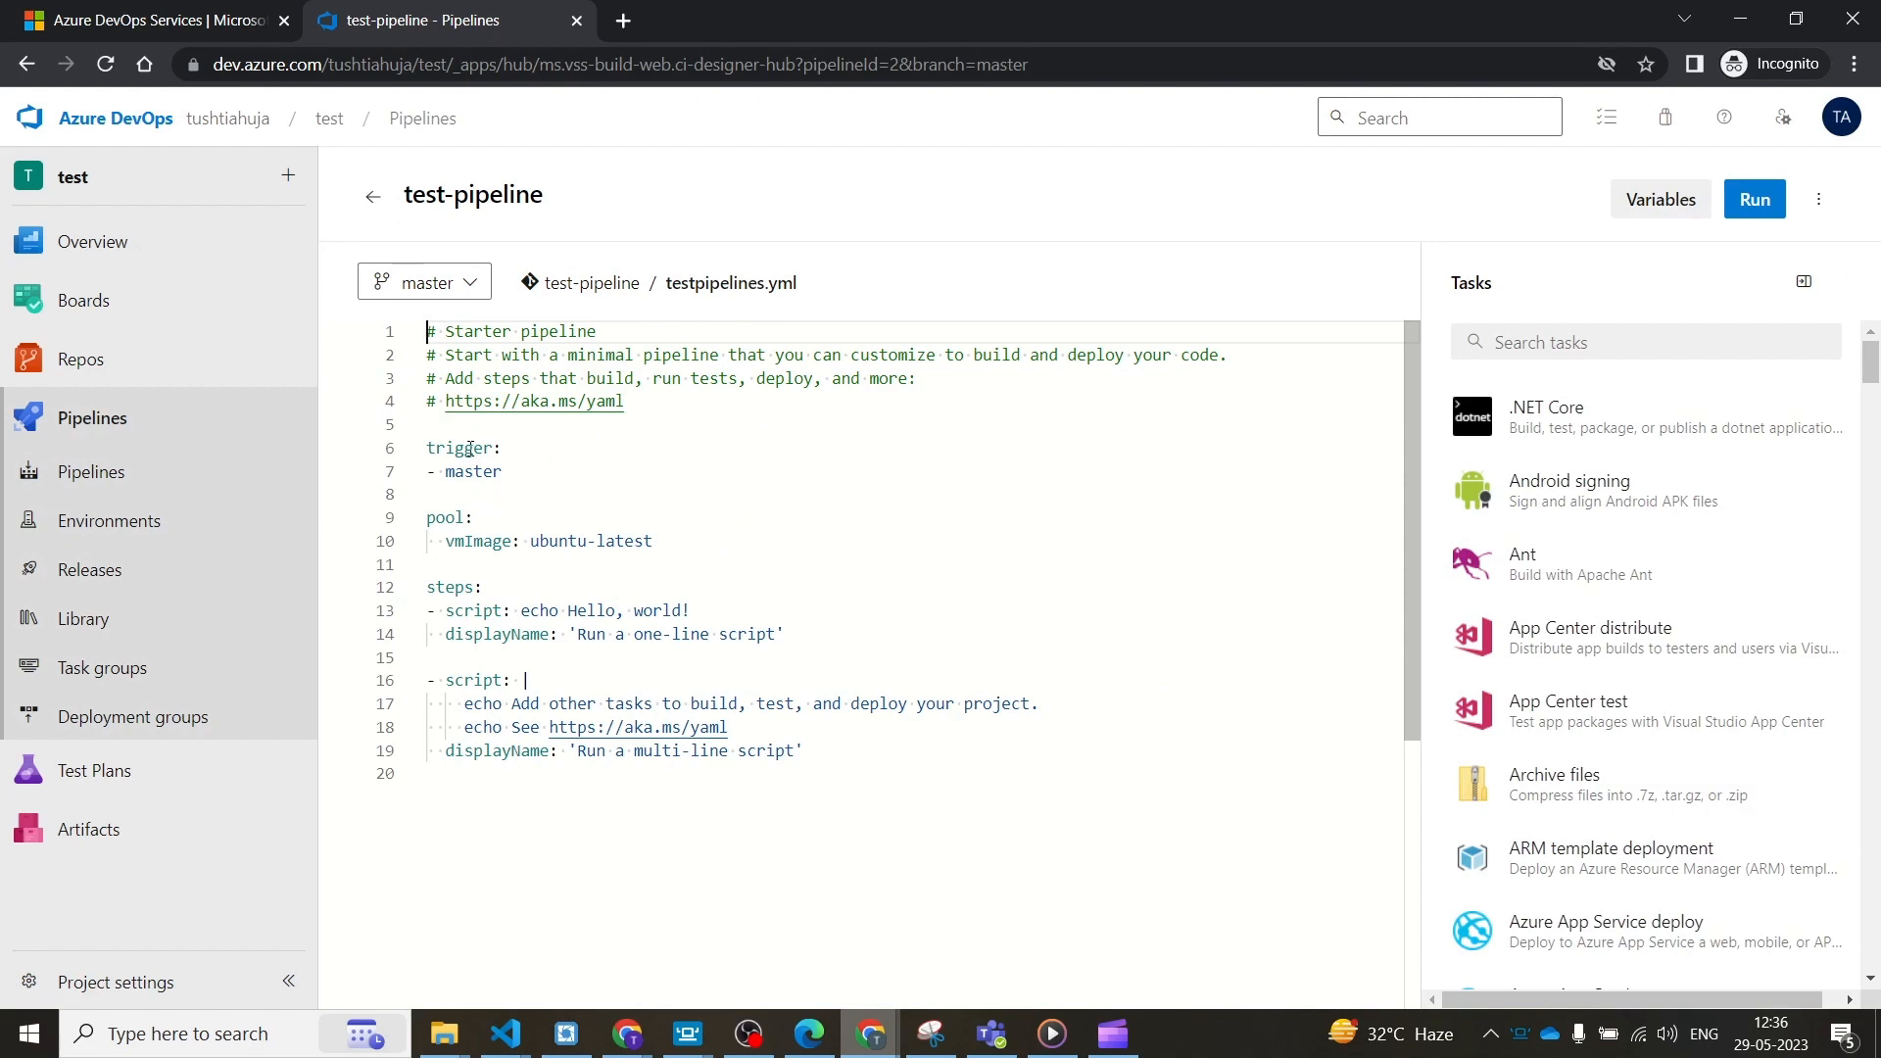
- Examine the pool and trigger sections of testpipelines.yml and the list of branches available for the file
drag(713, 531, 407, 530)
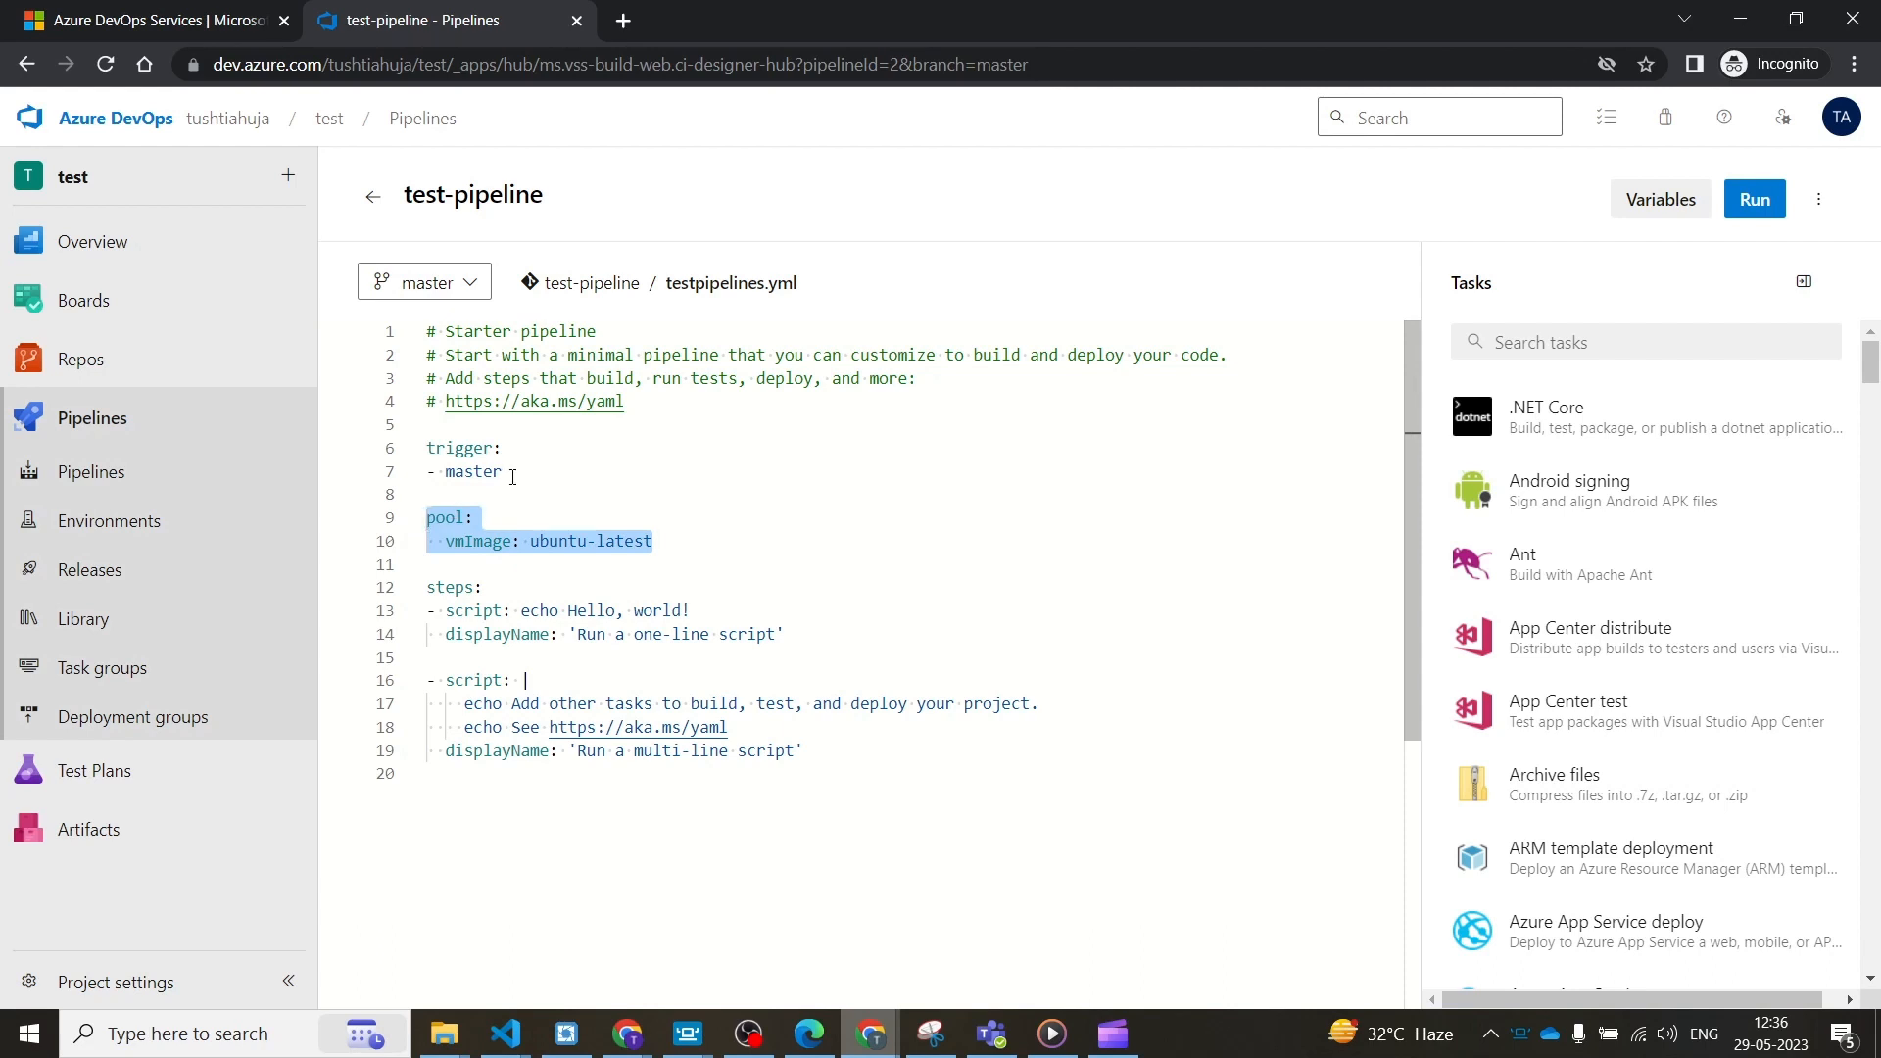
drag(513, 477, 427, 456)
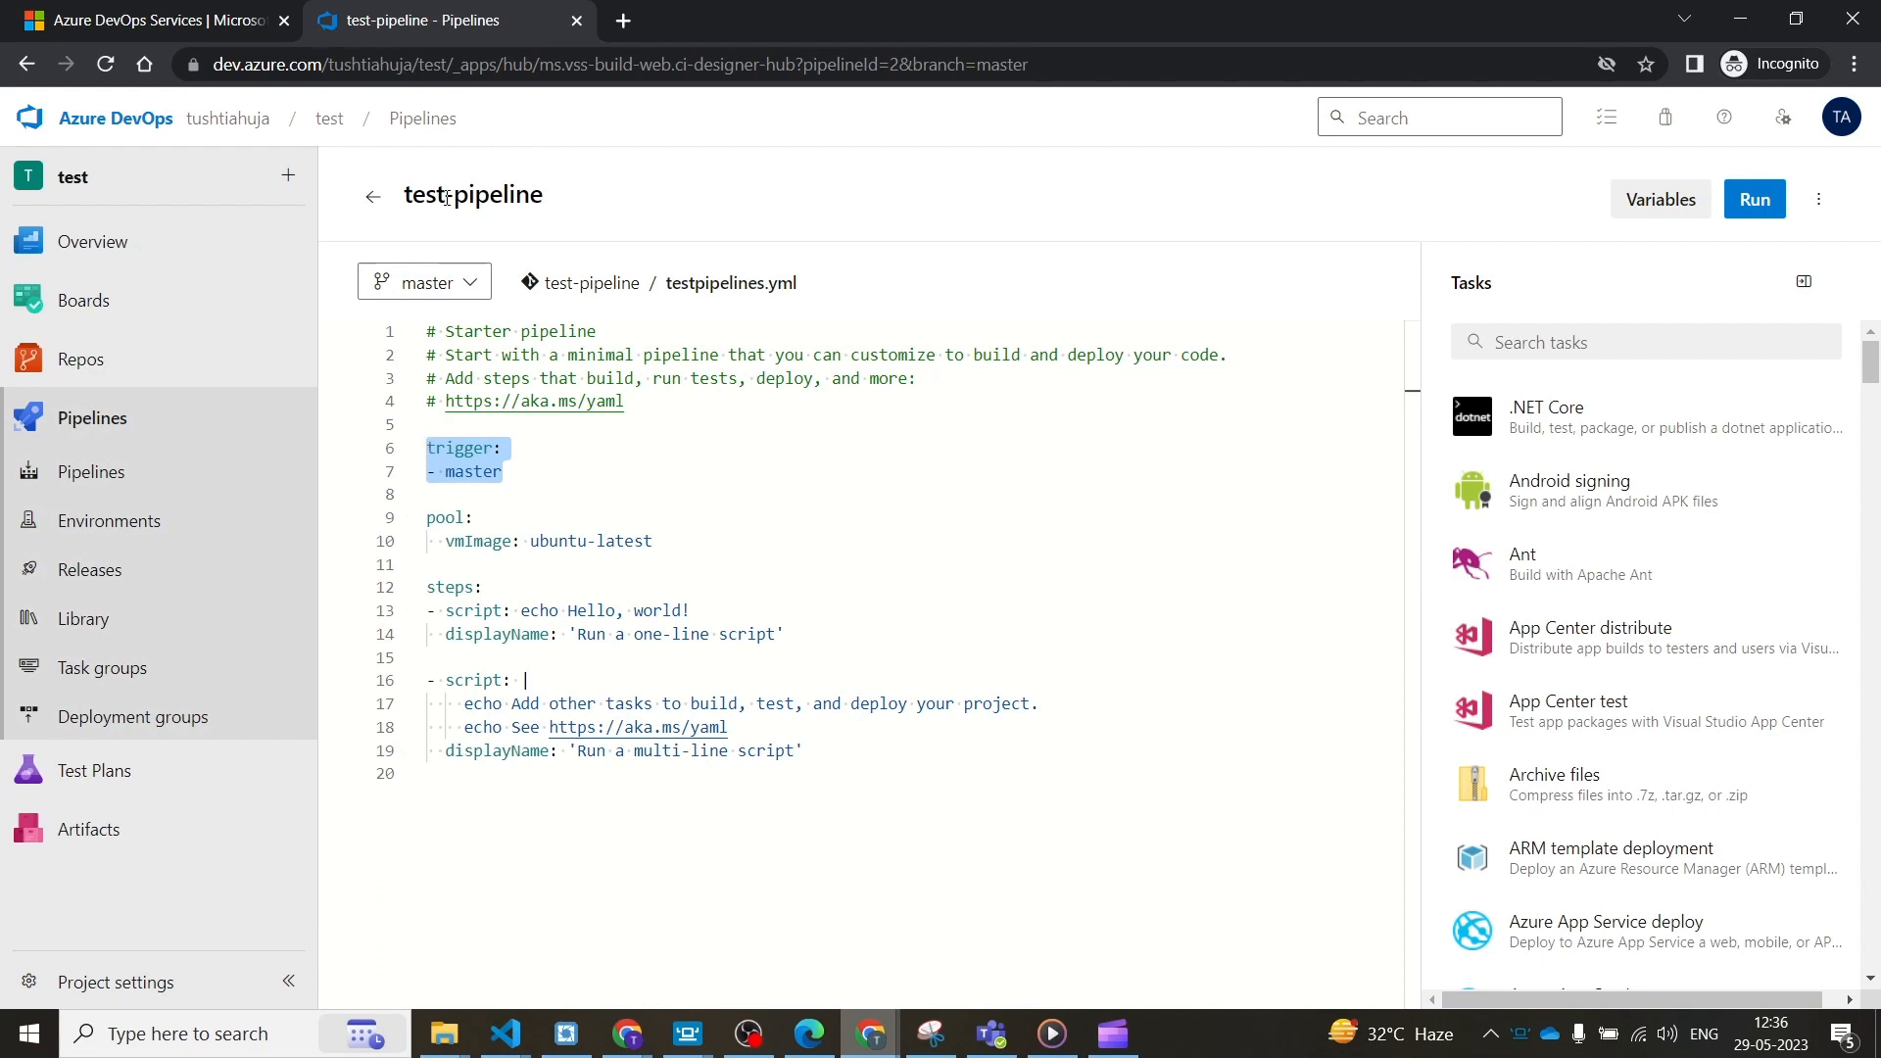
click(454, 282)
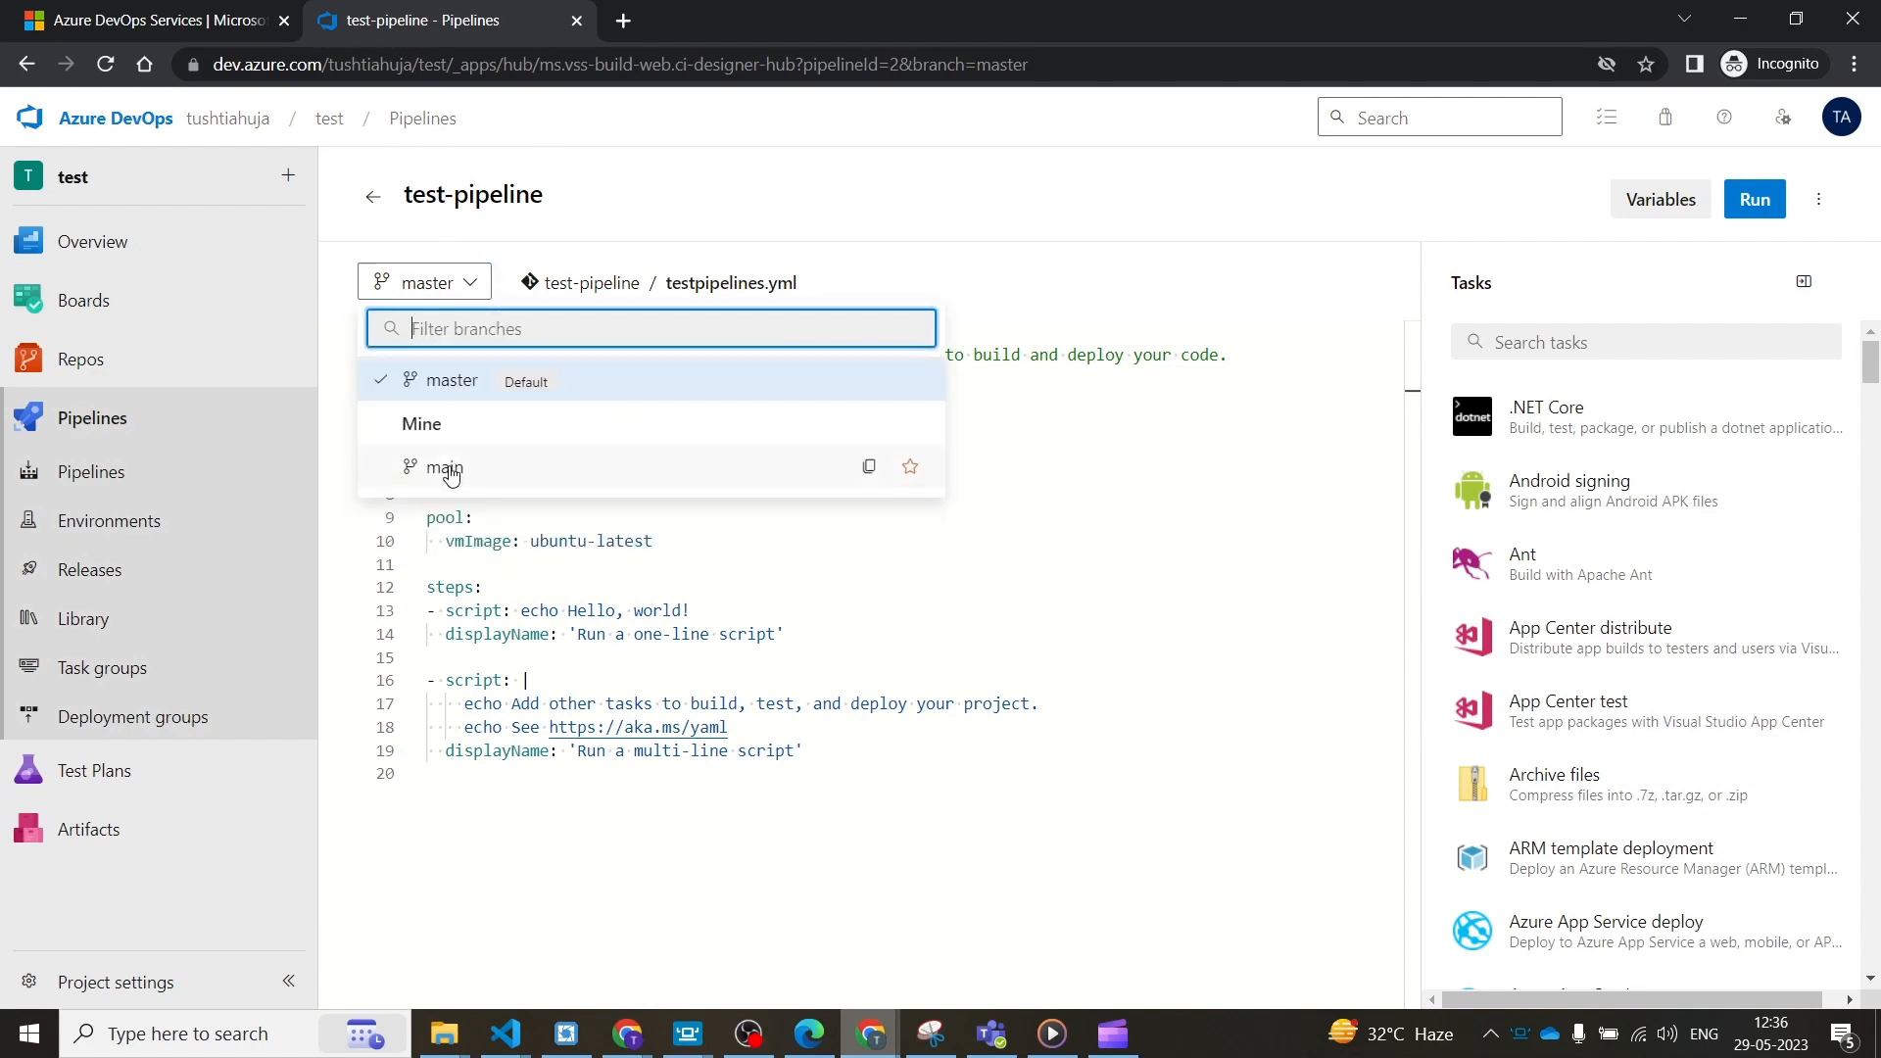
click(943, 664)
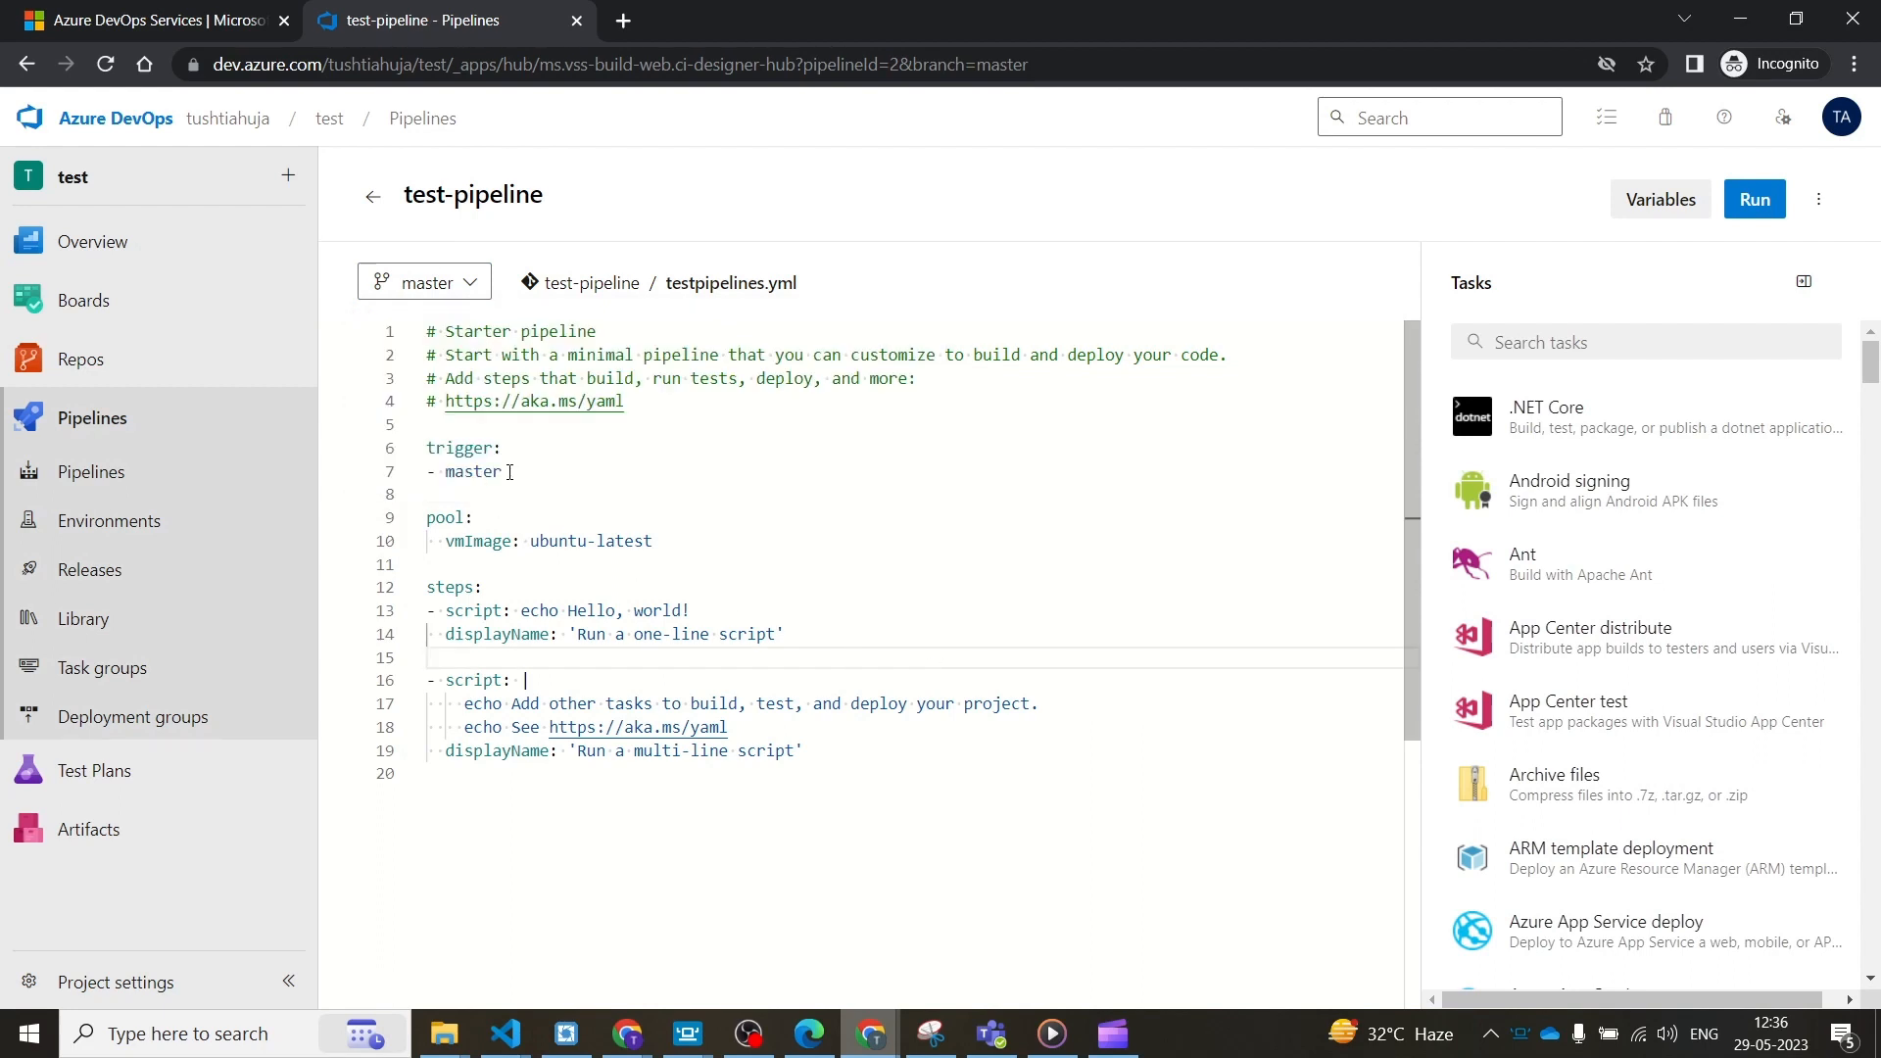
- Examine the trigger section of the YAML and the branch name it specifies
drag(509, 472, 427, 448)
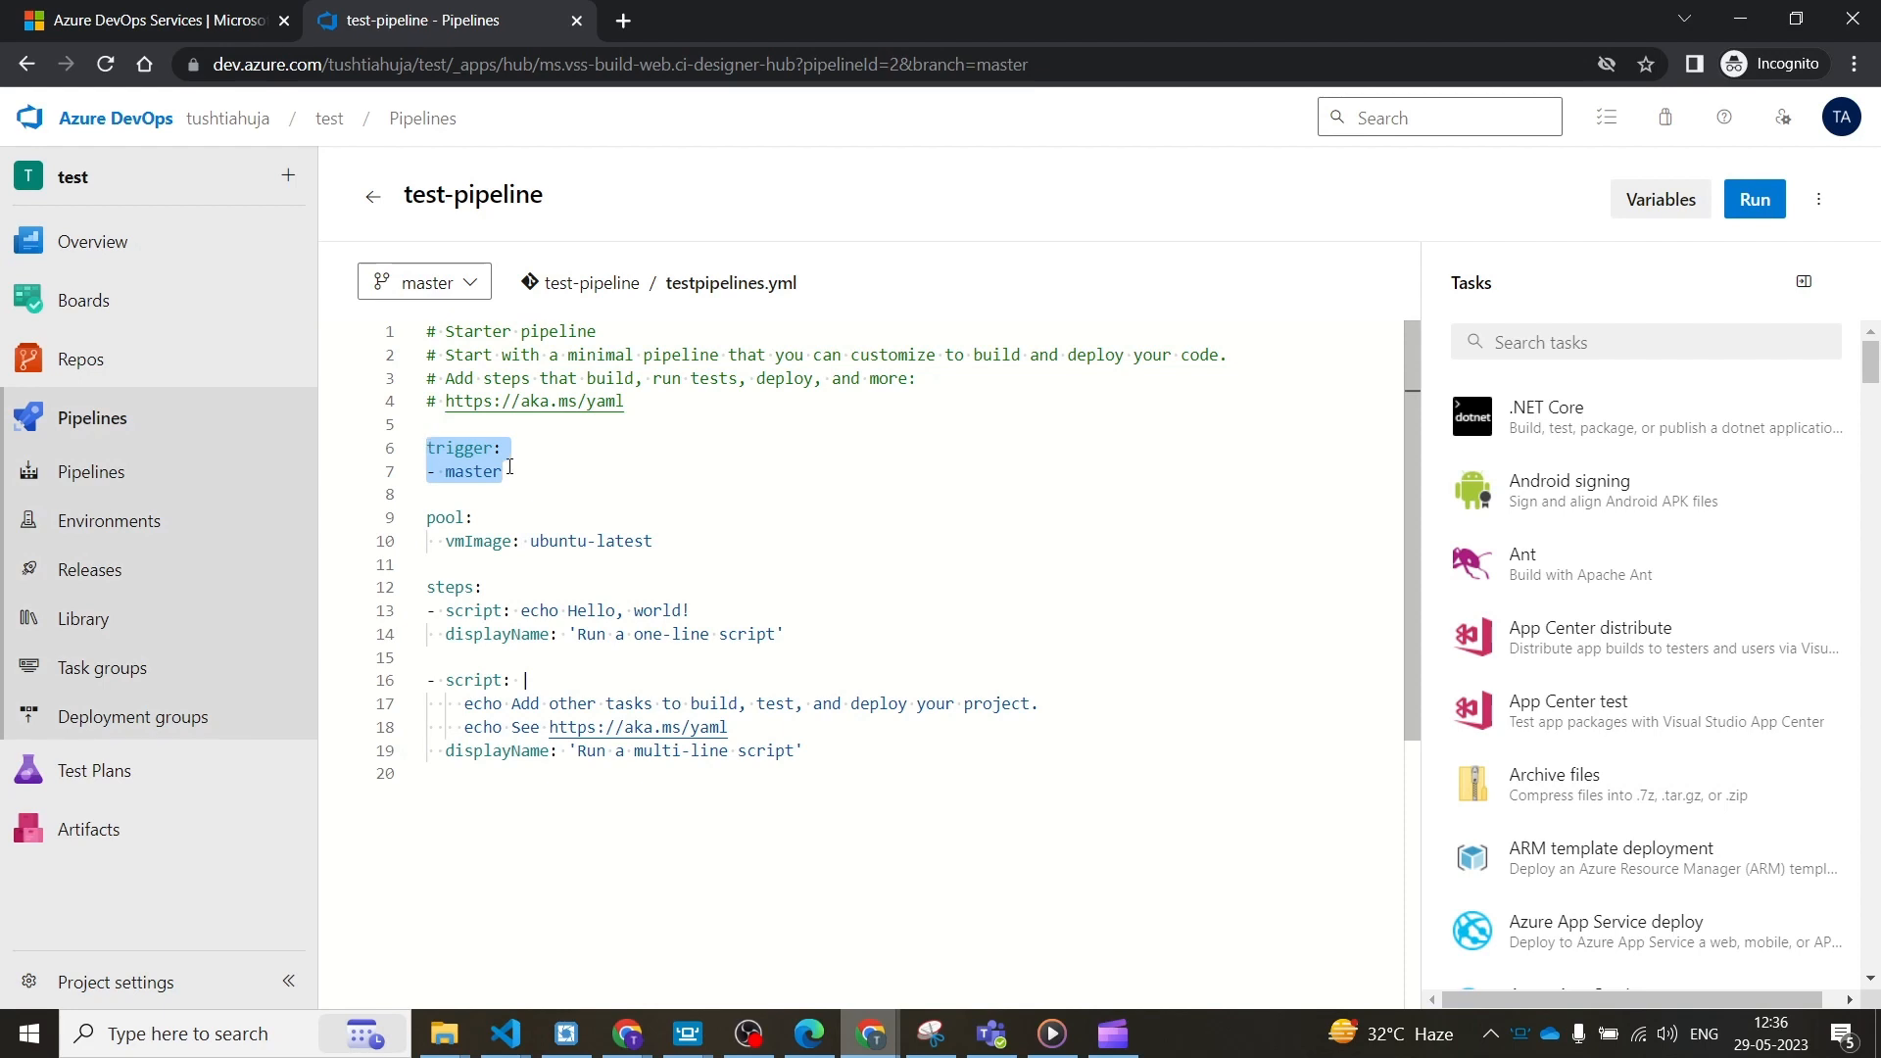
double_click(470, 471)
triple_click(470, 471)
double_click(499, 475)
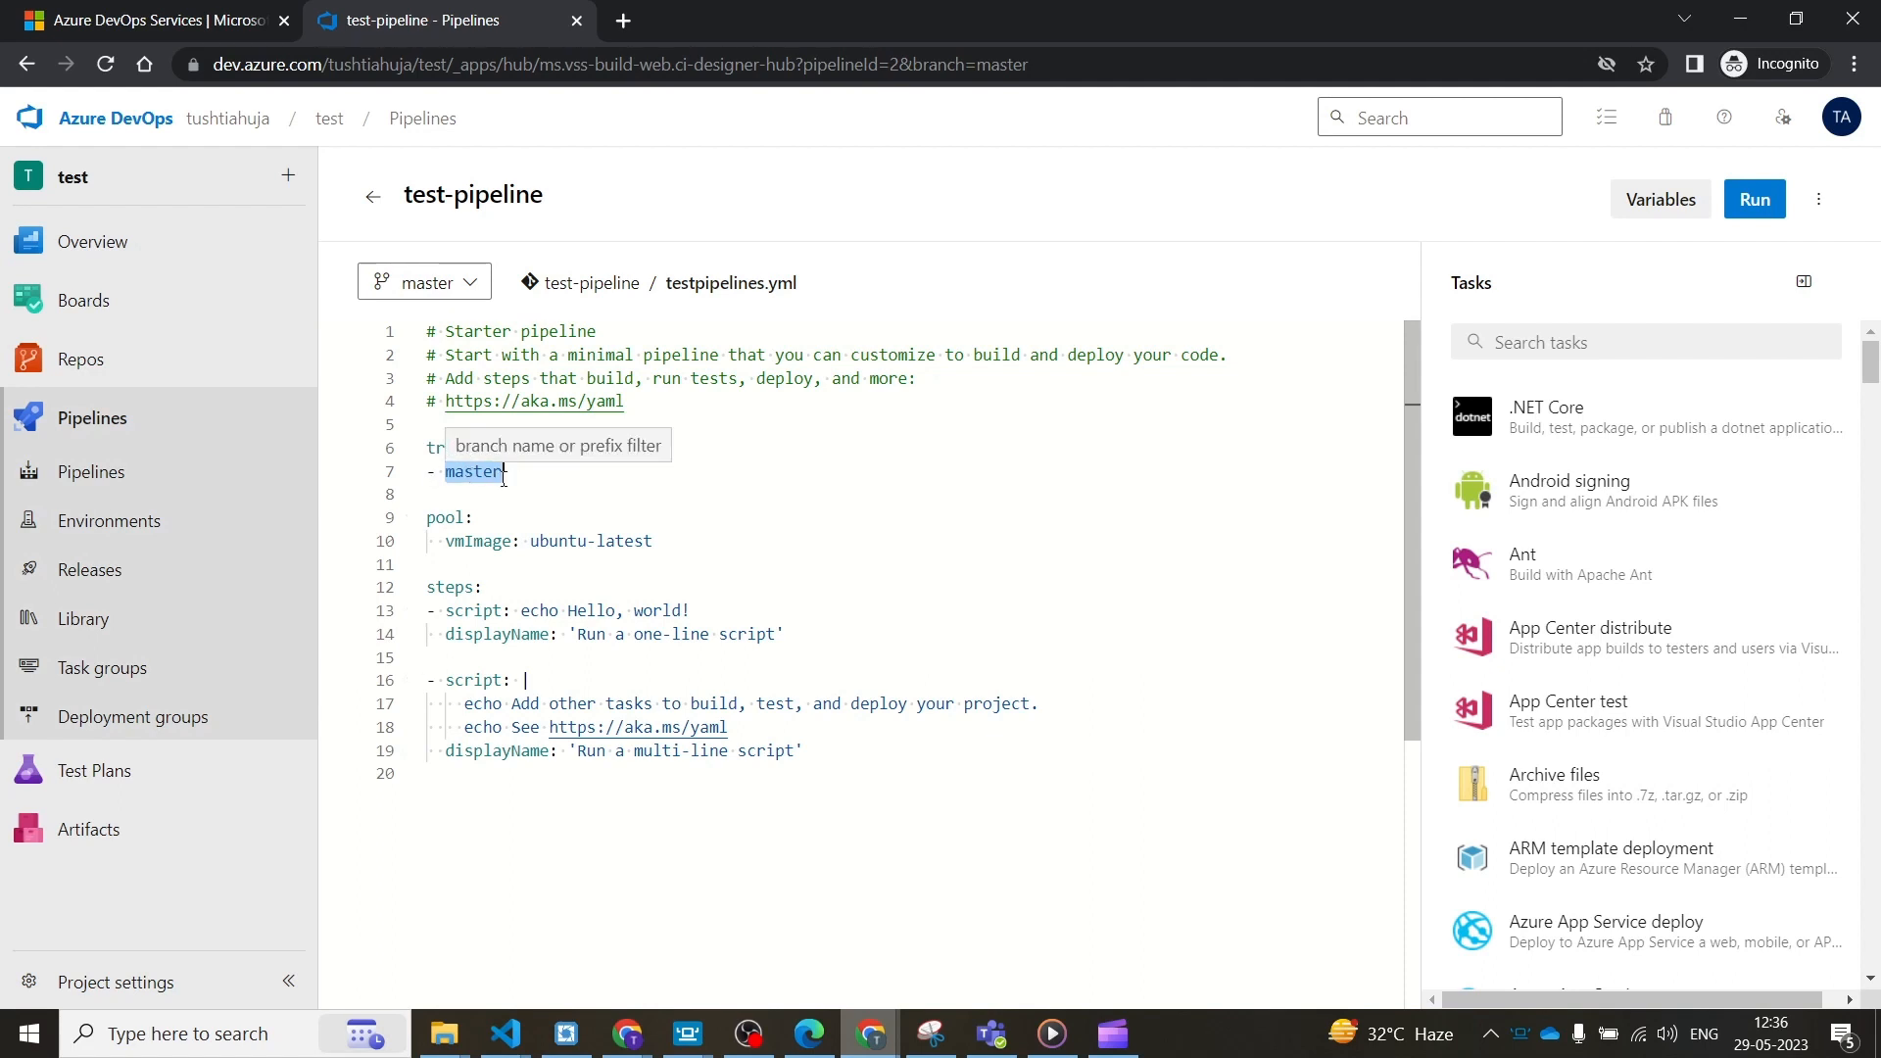
click(505, 474)
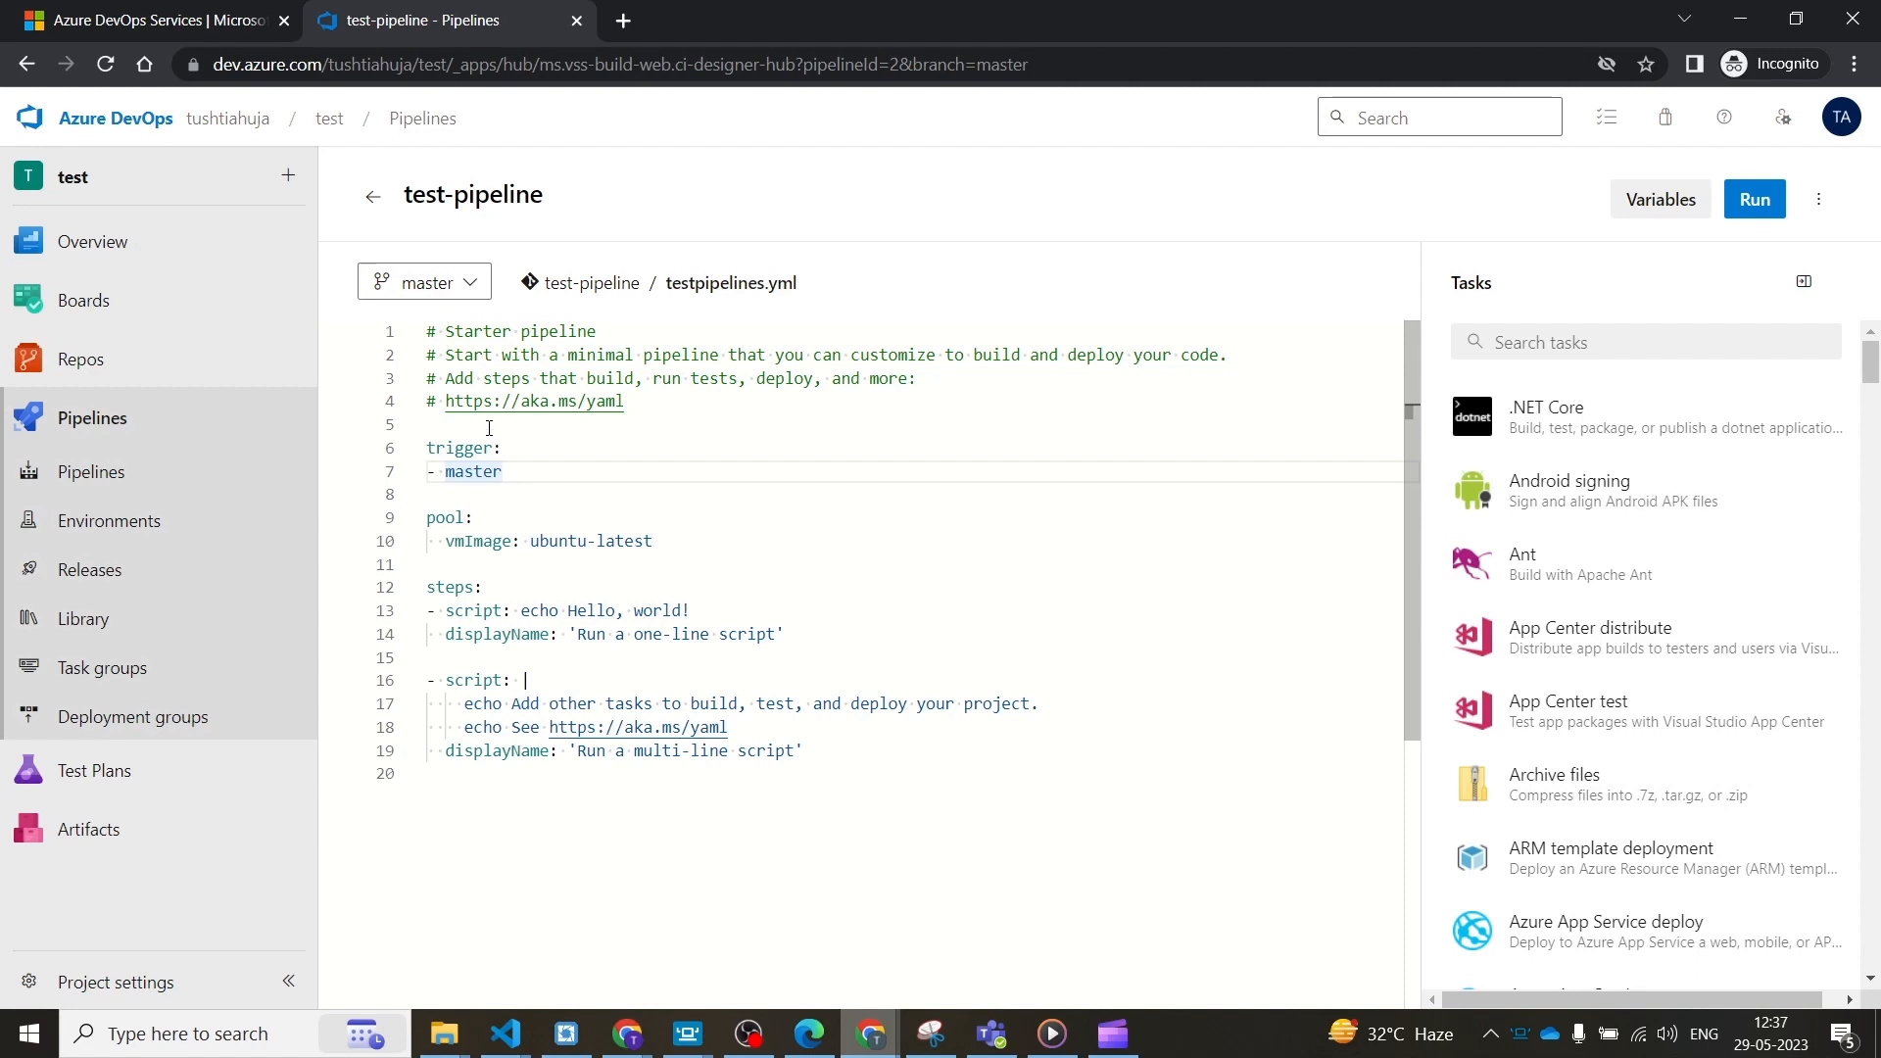
drag(512, 474, 415, 447)
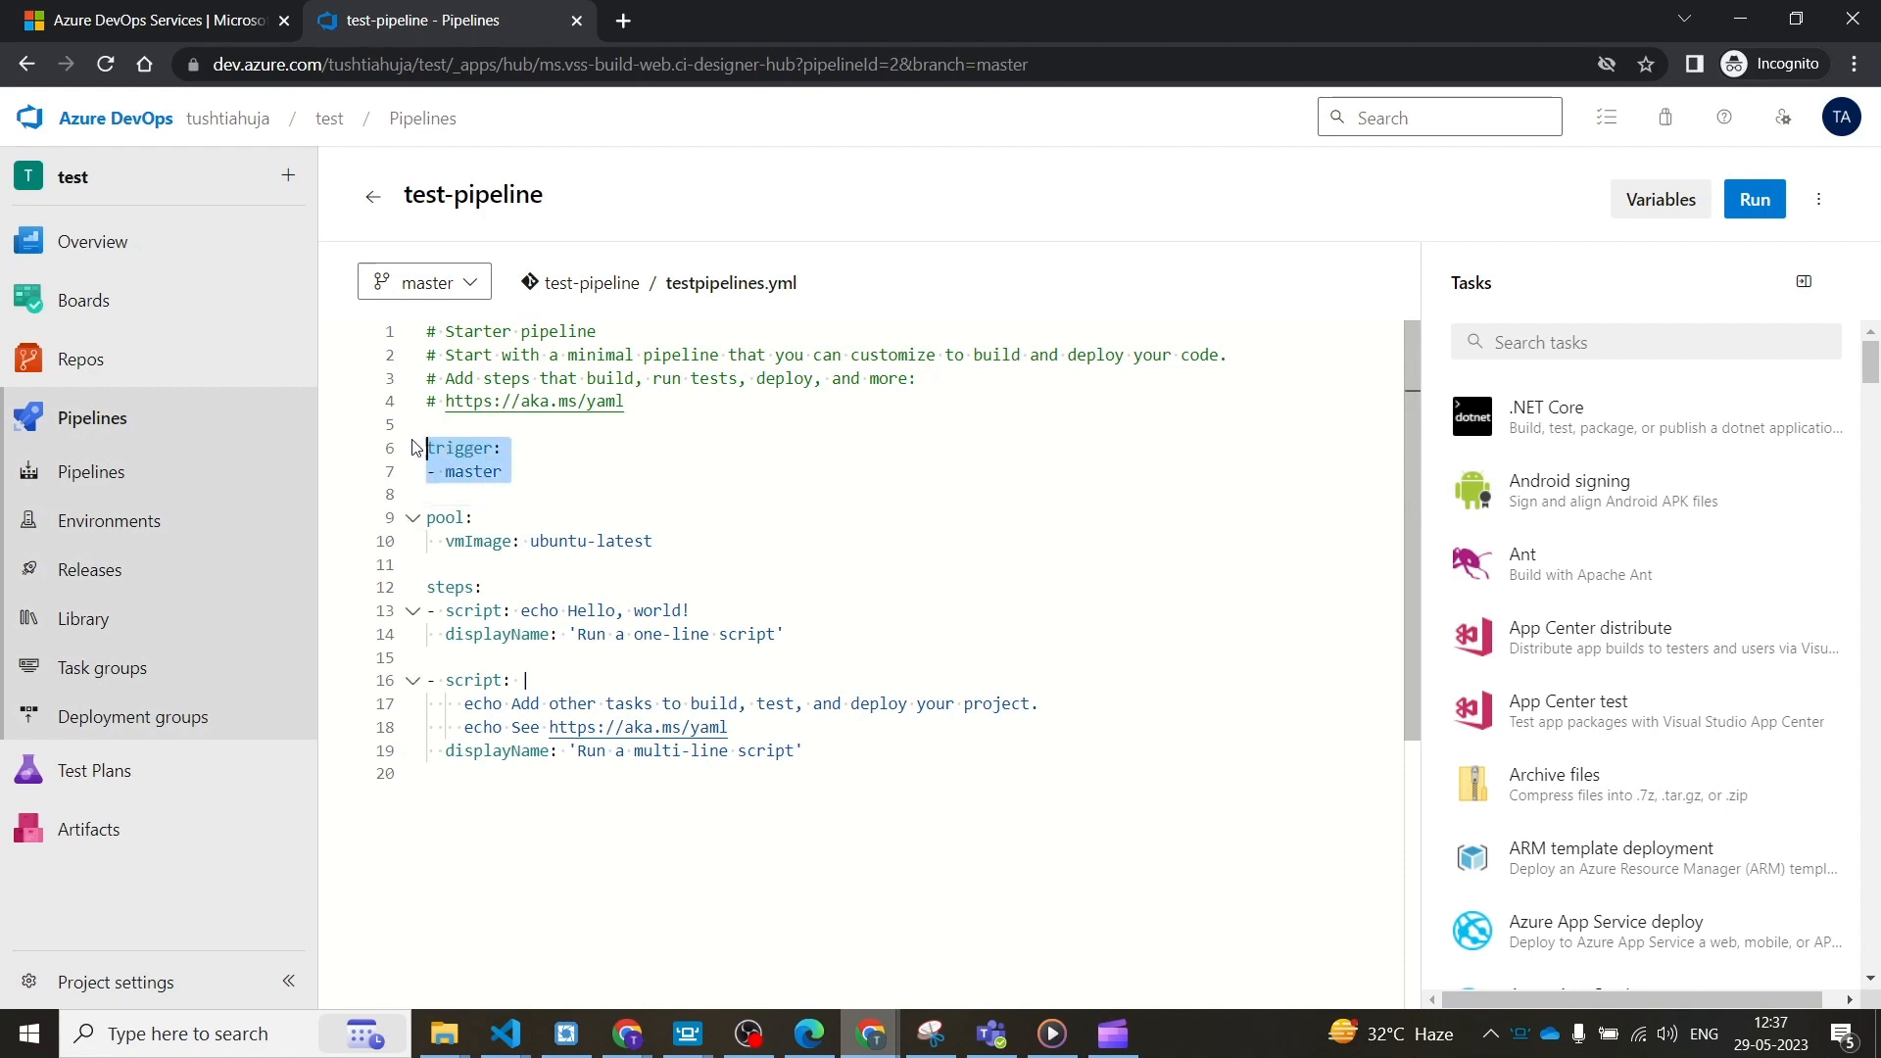
- Examine the pool section with its vmImage setting and the steps section of the YAML
drag(655, 541, 428, 517)
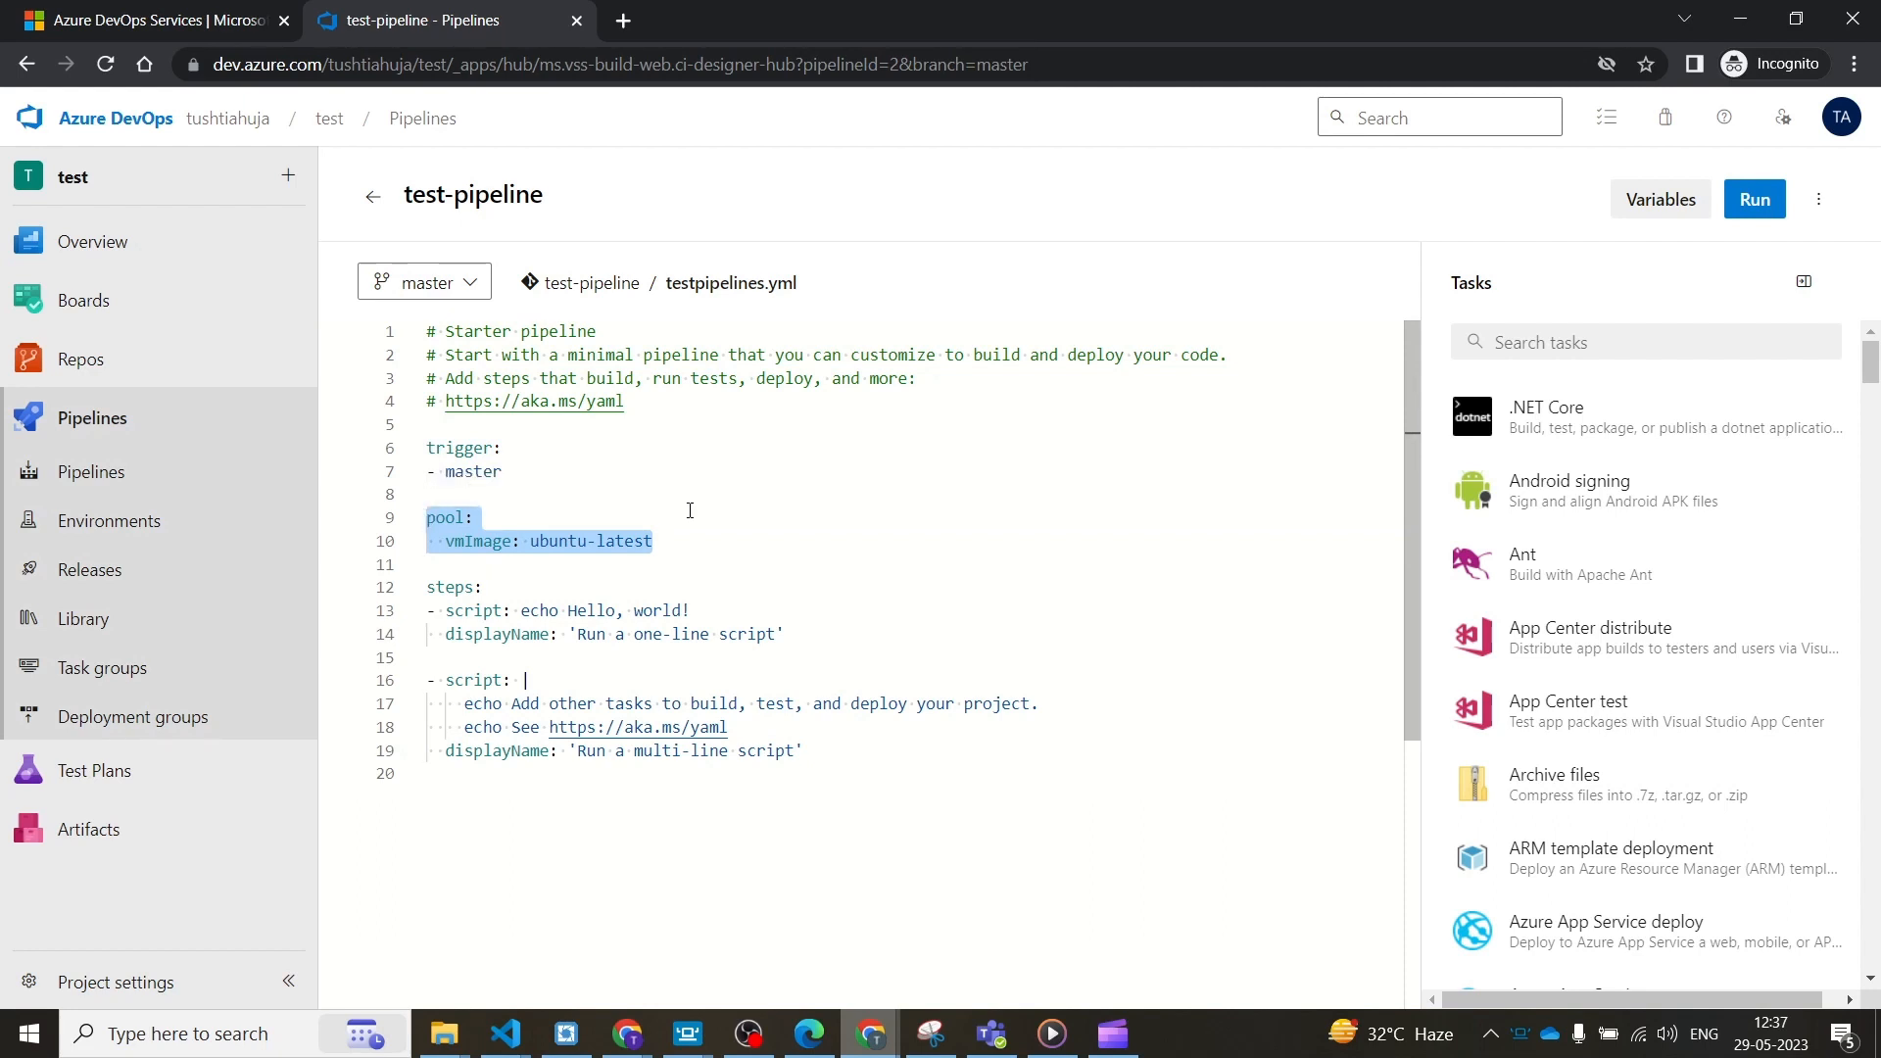
double_click(469, 538)
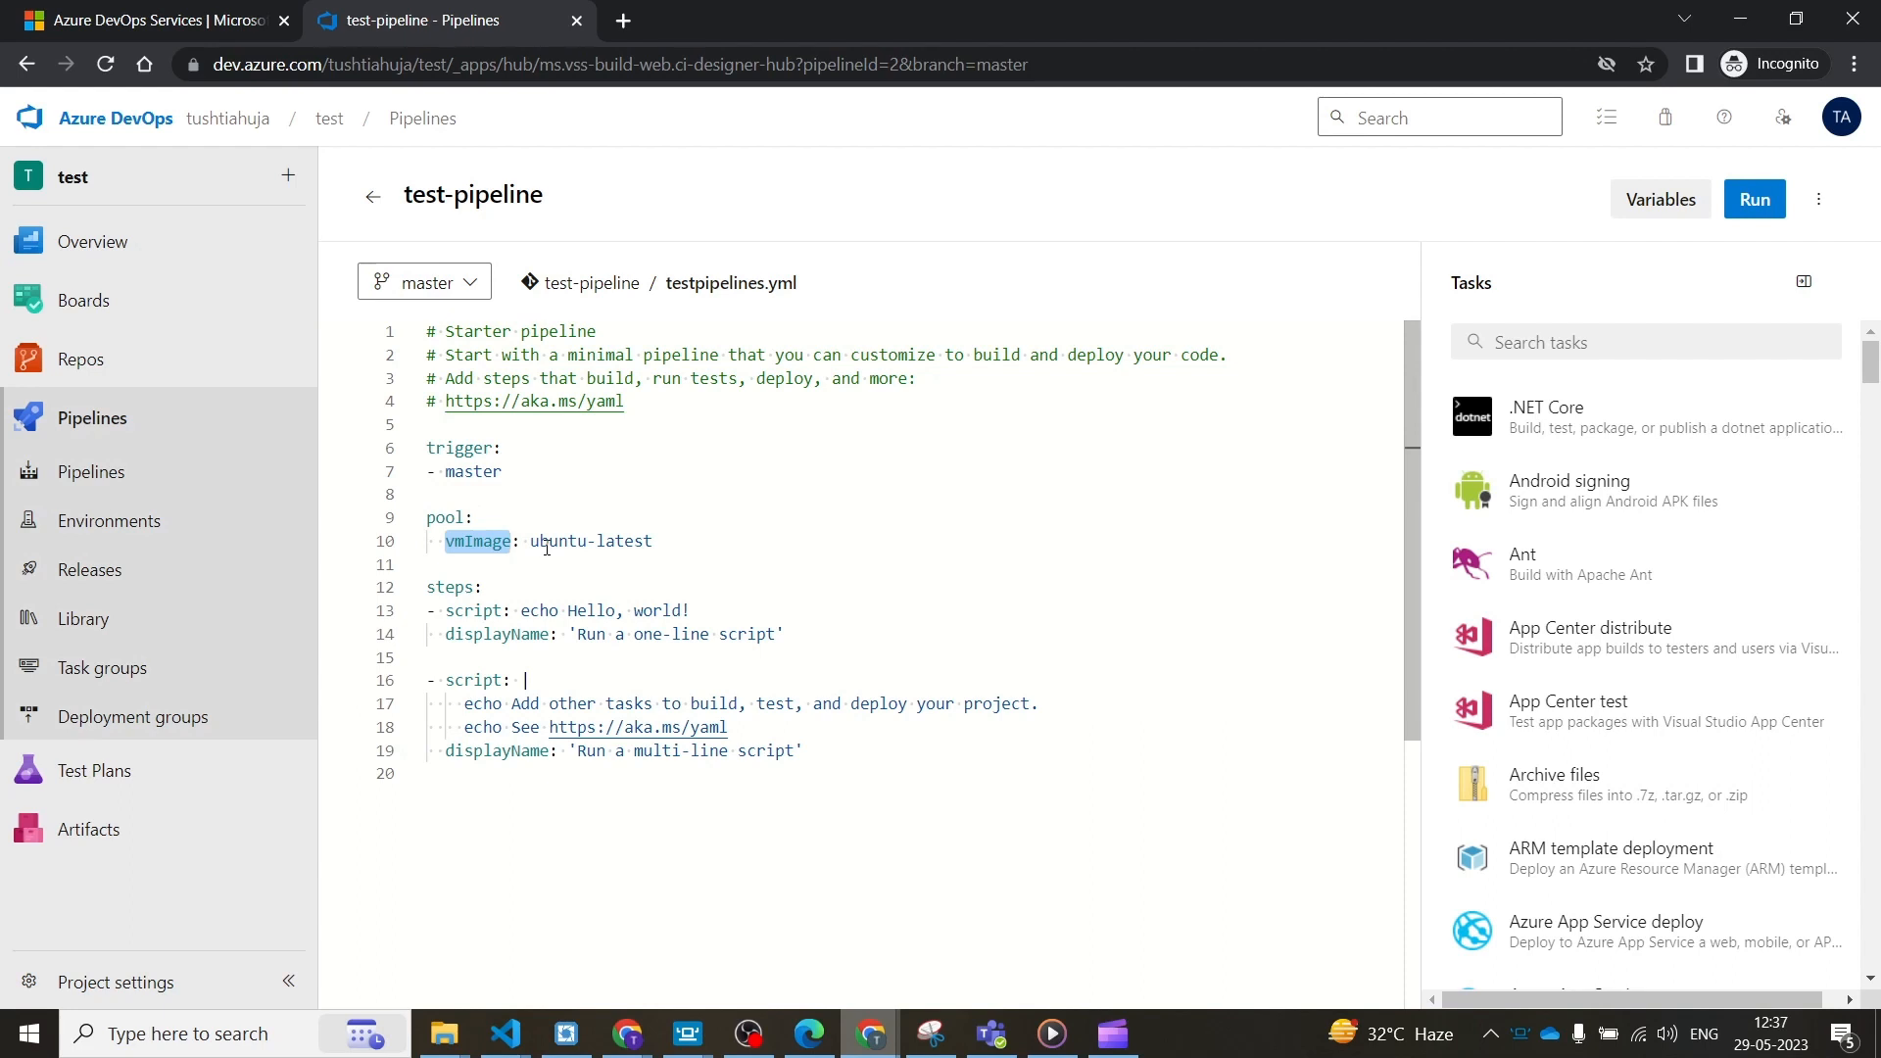
click(929, 503)
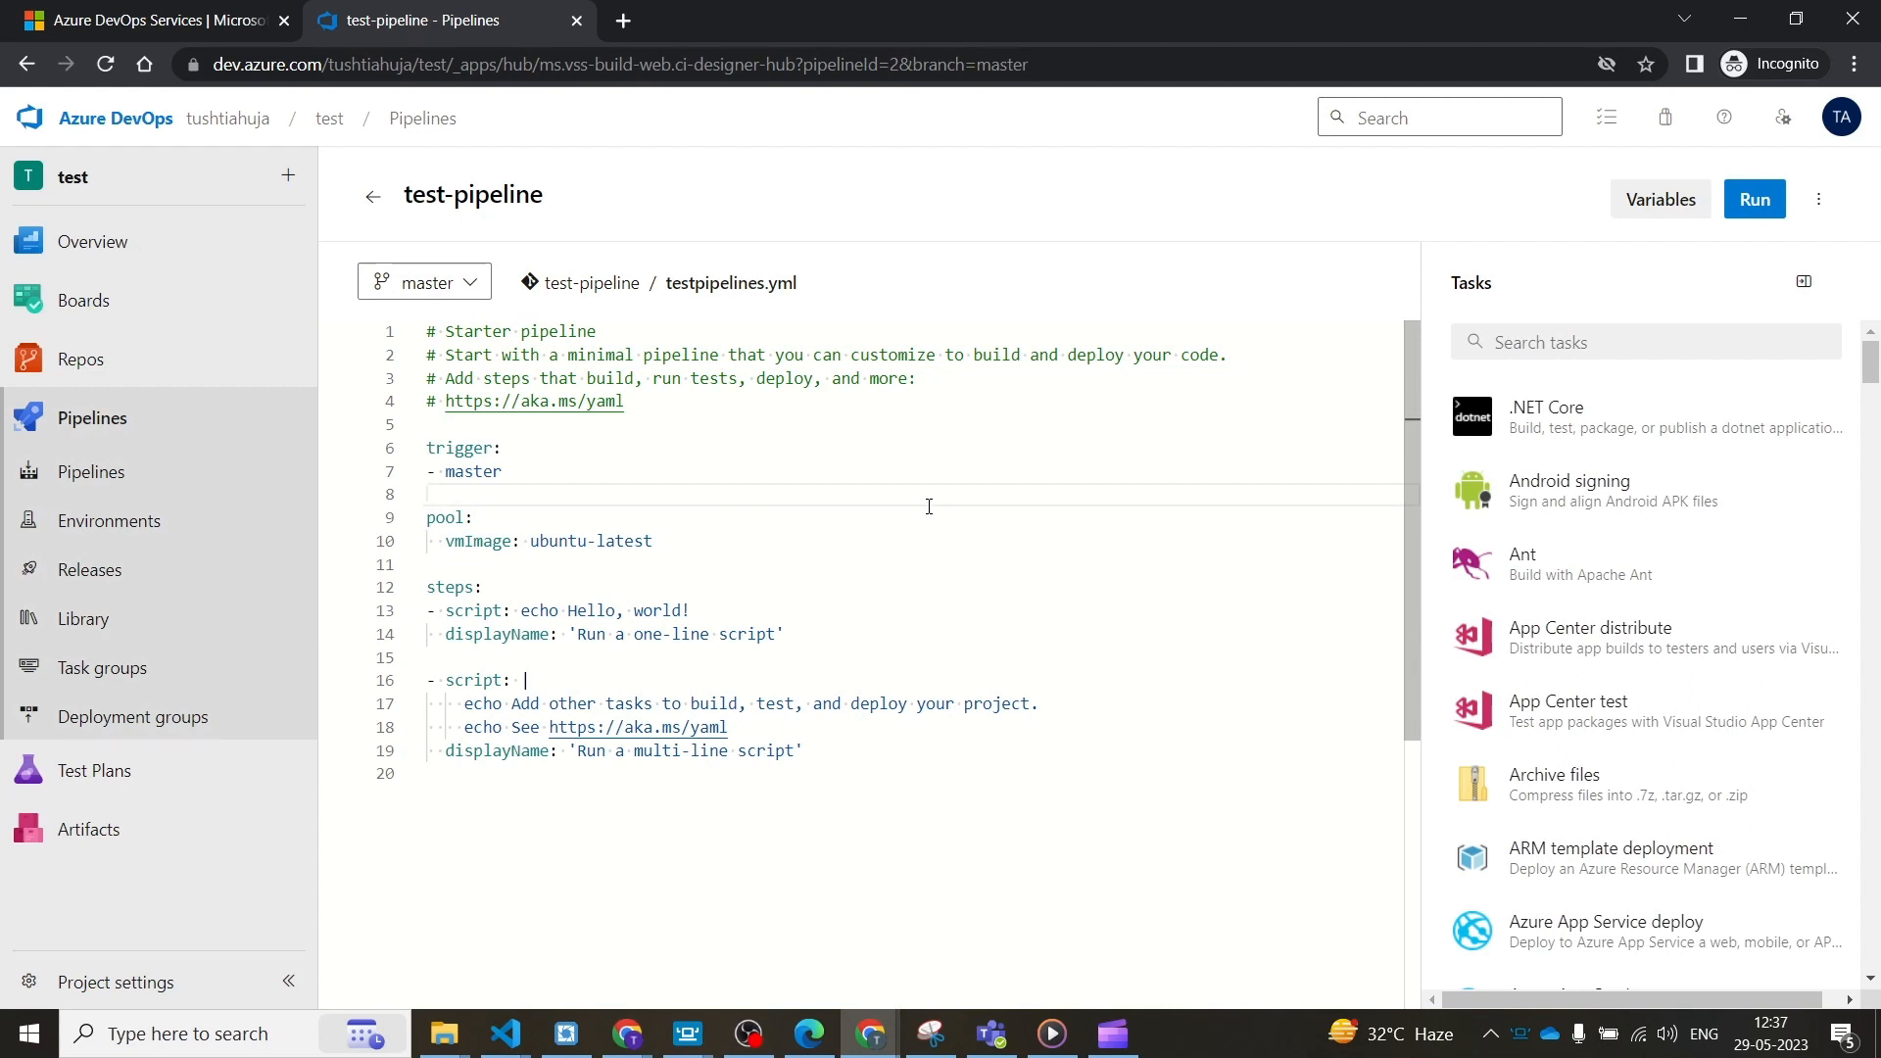
click(666, 547)
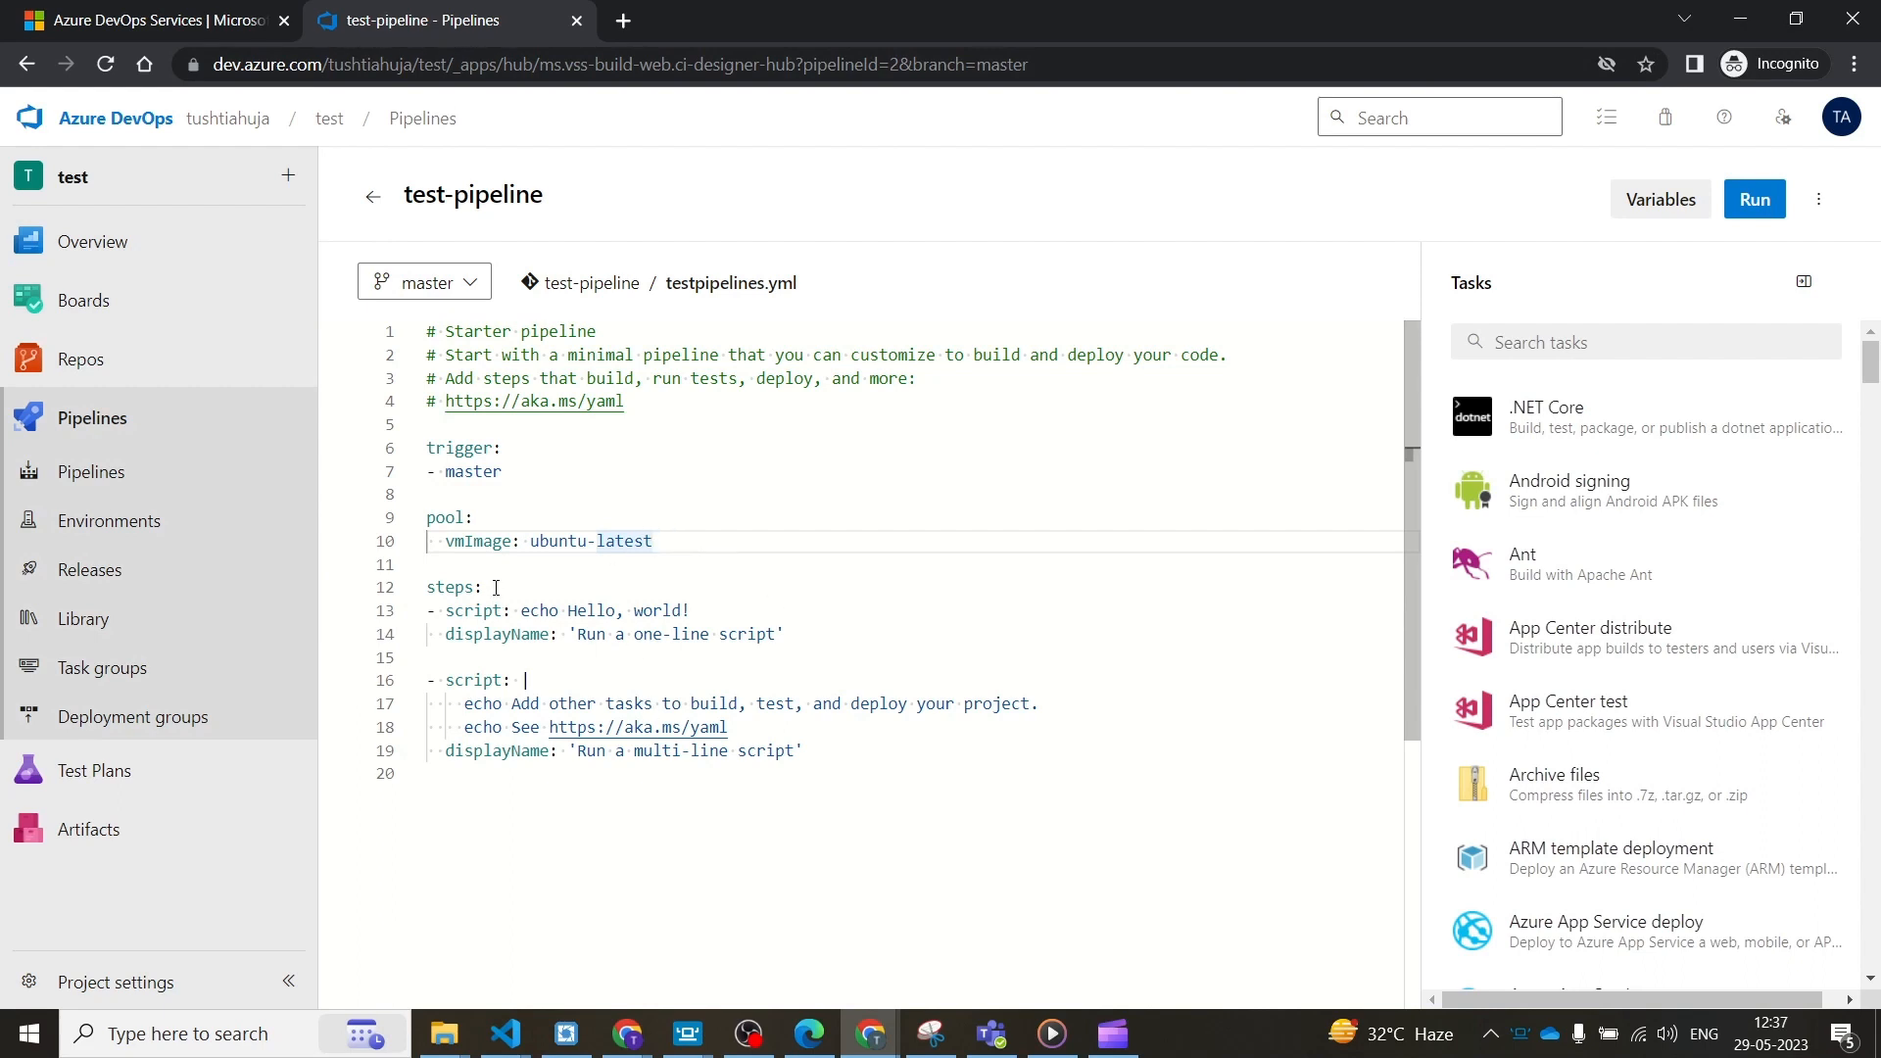
drag(498, 588, 412, 588)
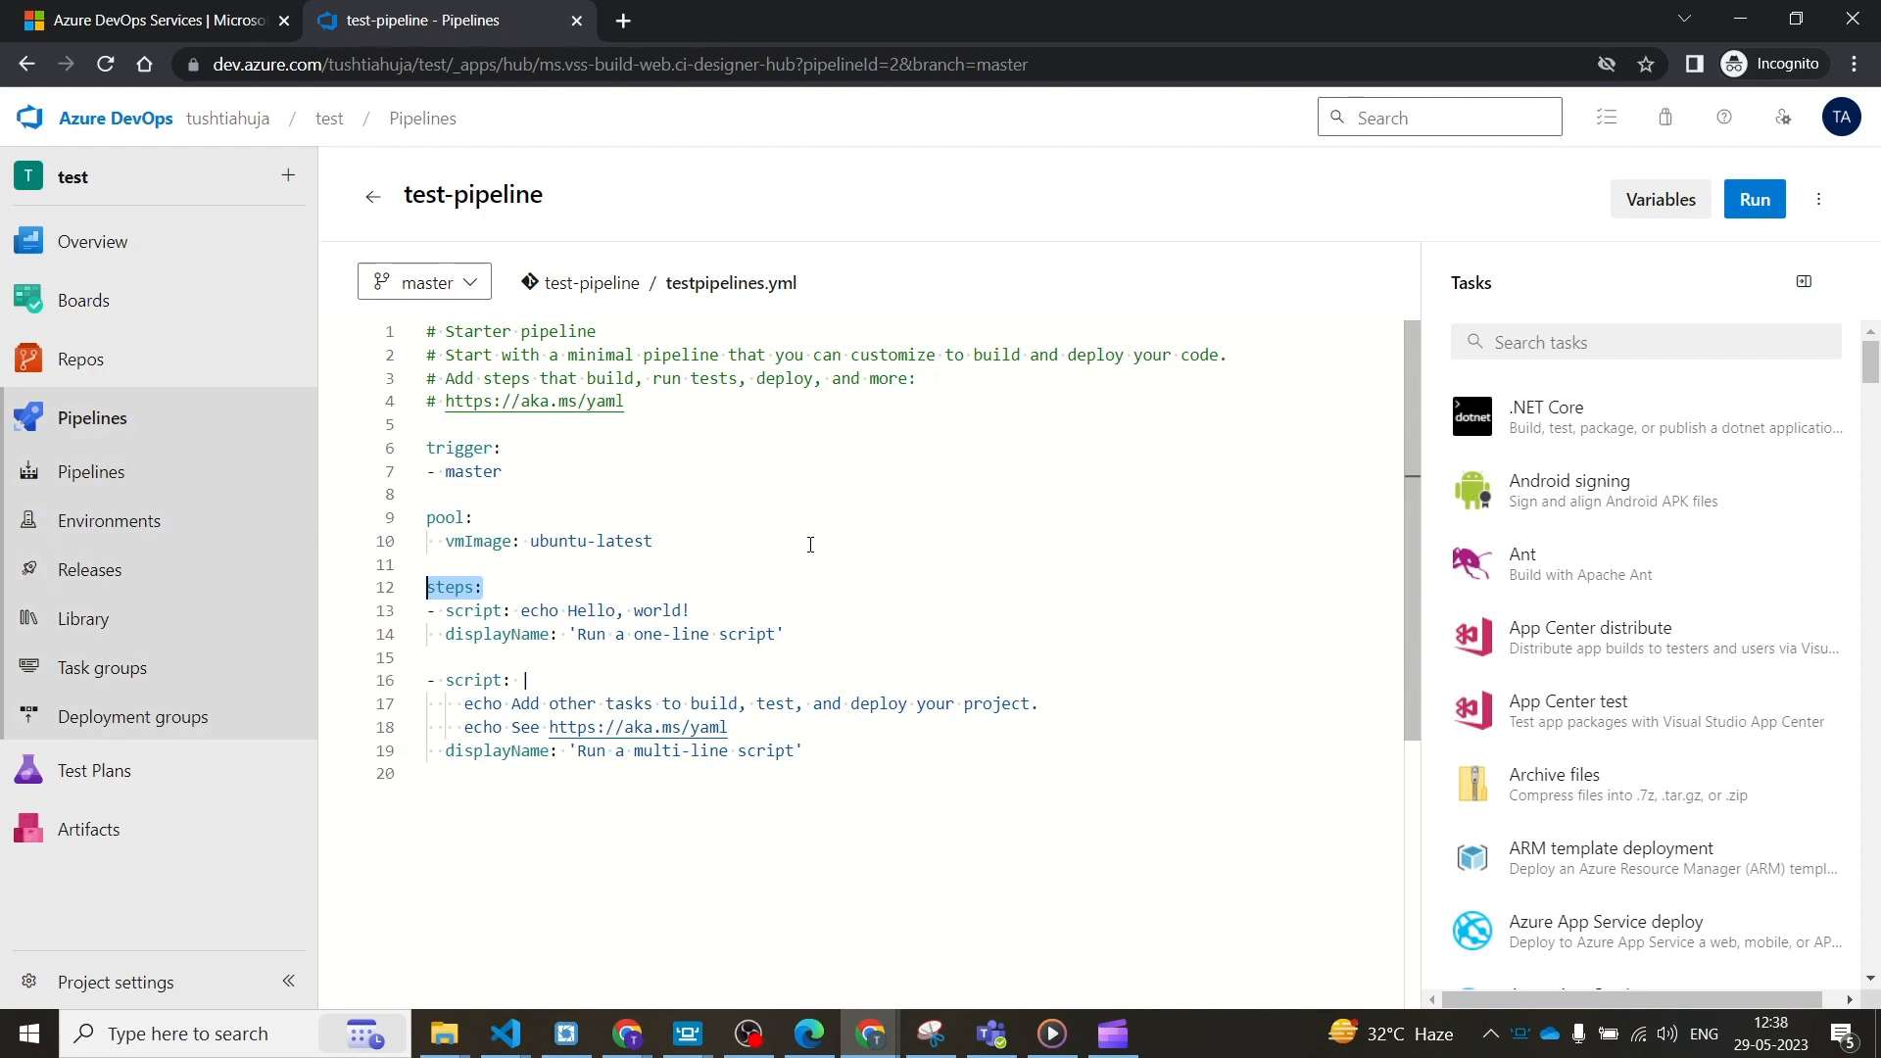
click(1045, 571)
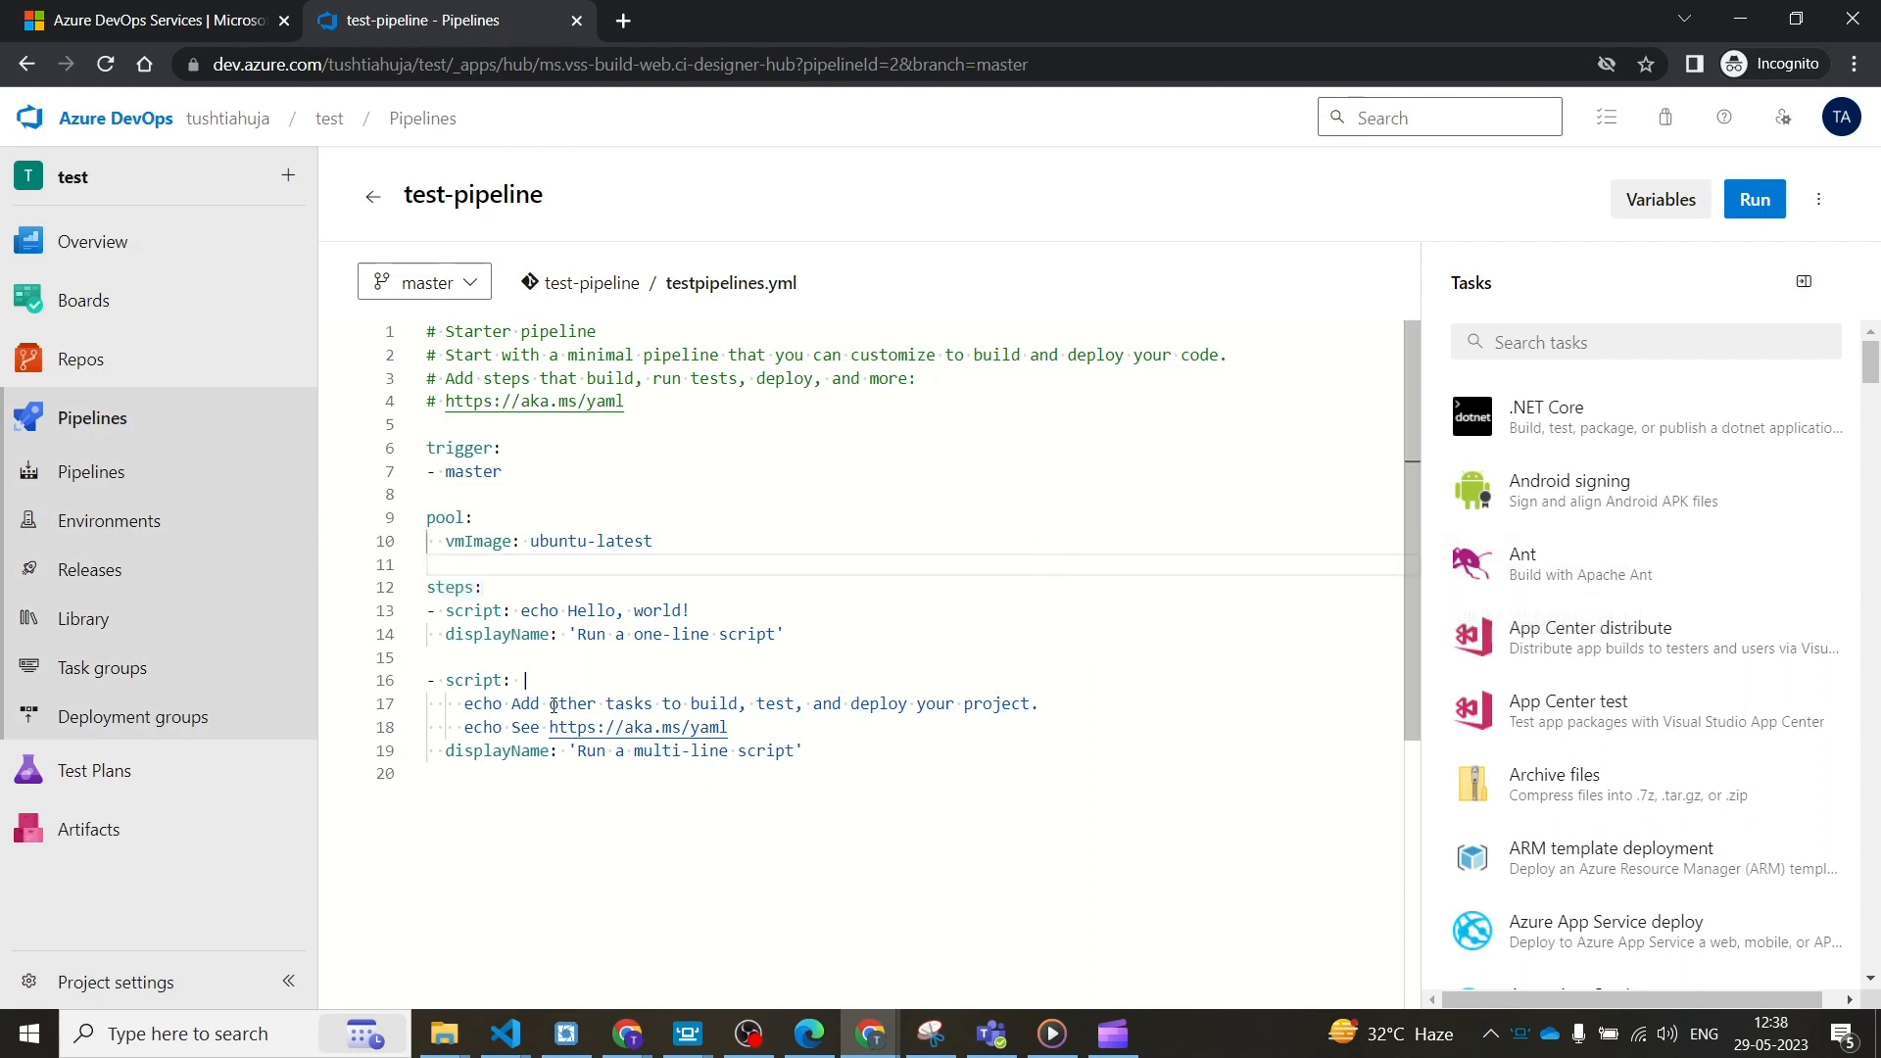
- Run test-pipeline on the master branch and open the log of the run's job
click(1755, 204)
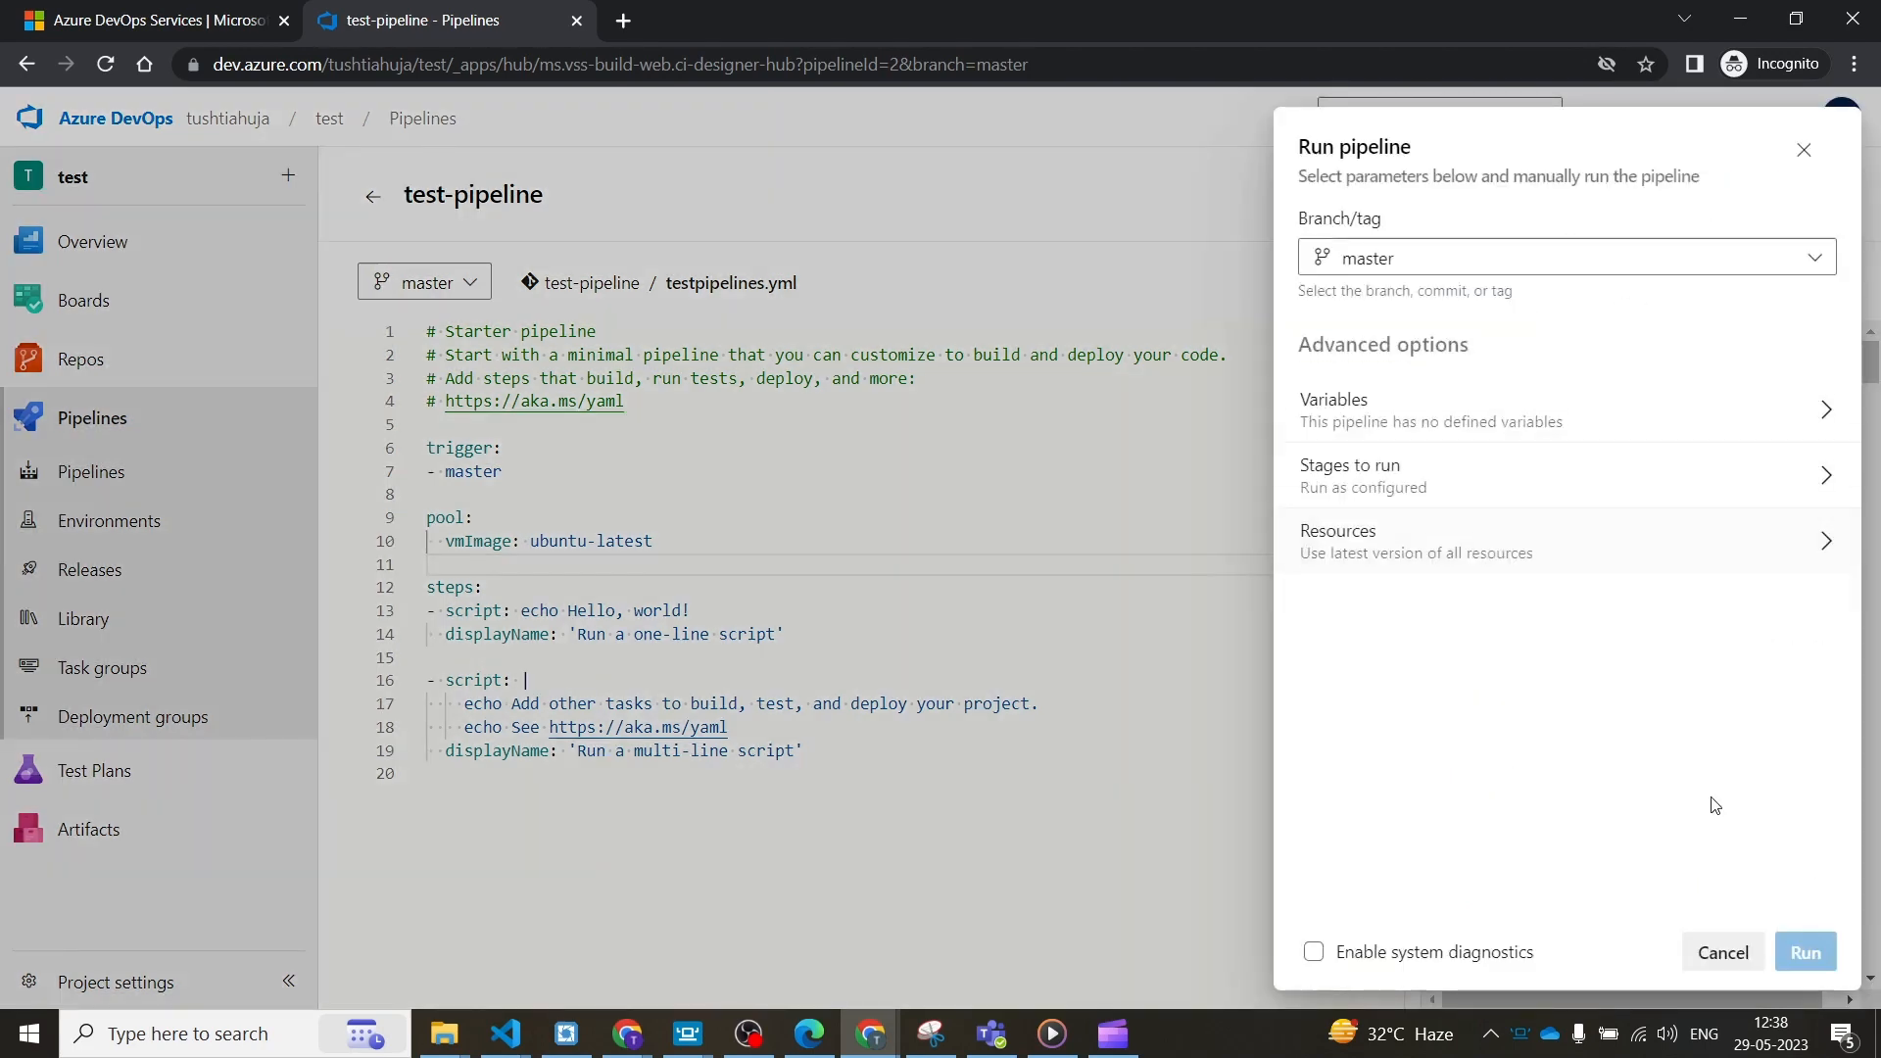
click(1781, 956)
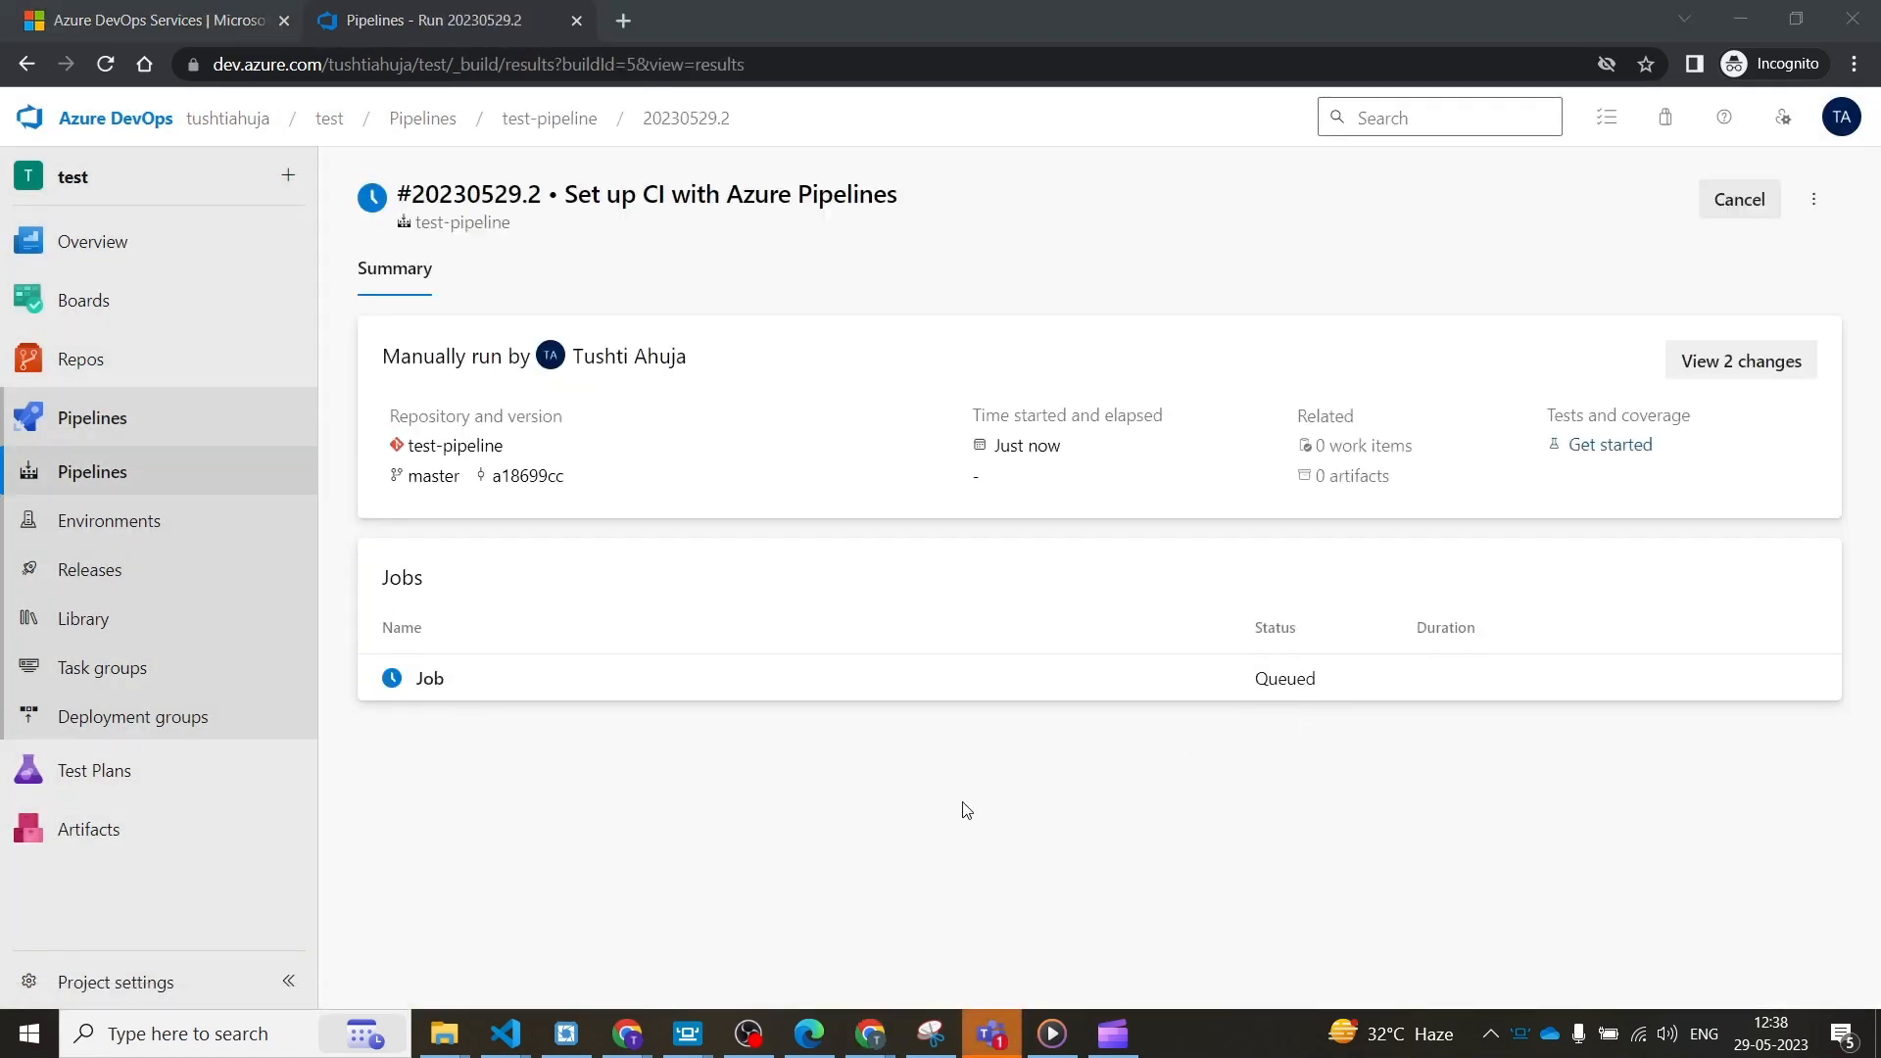
click(535, 685)
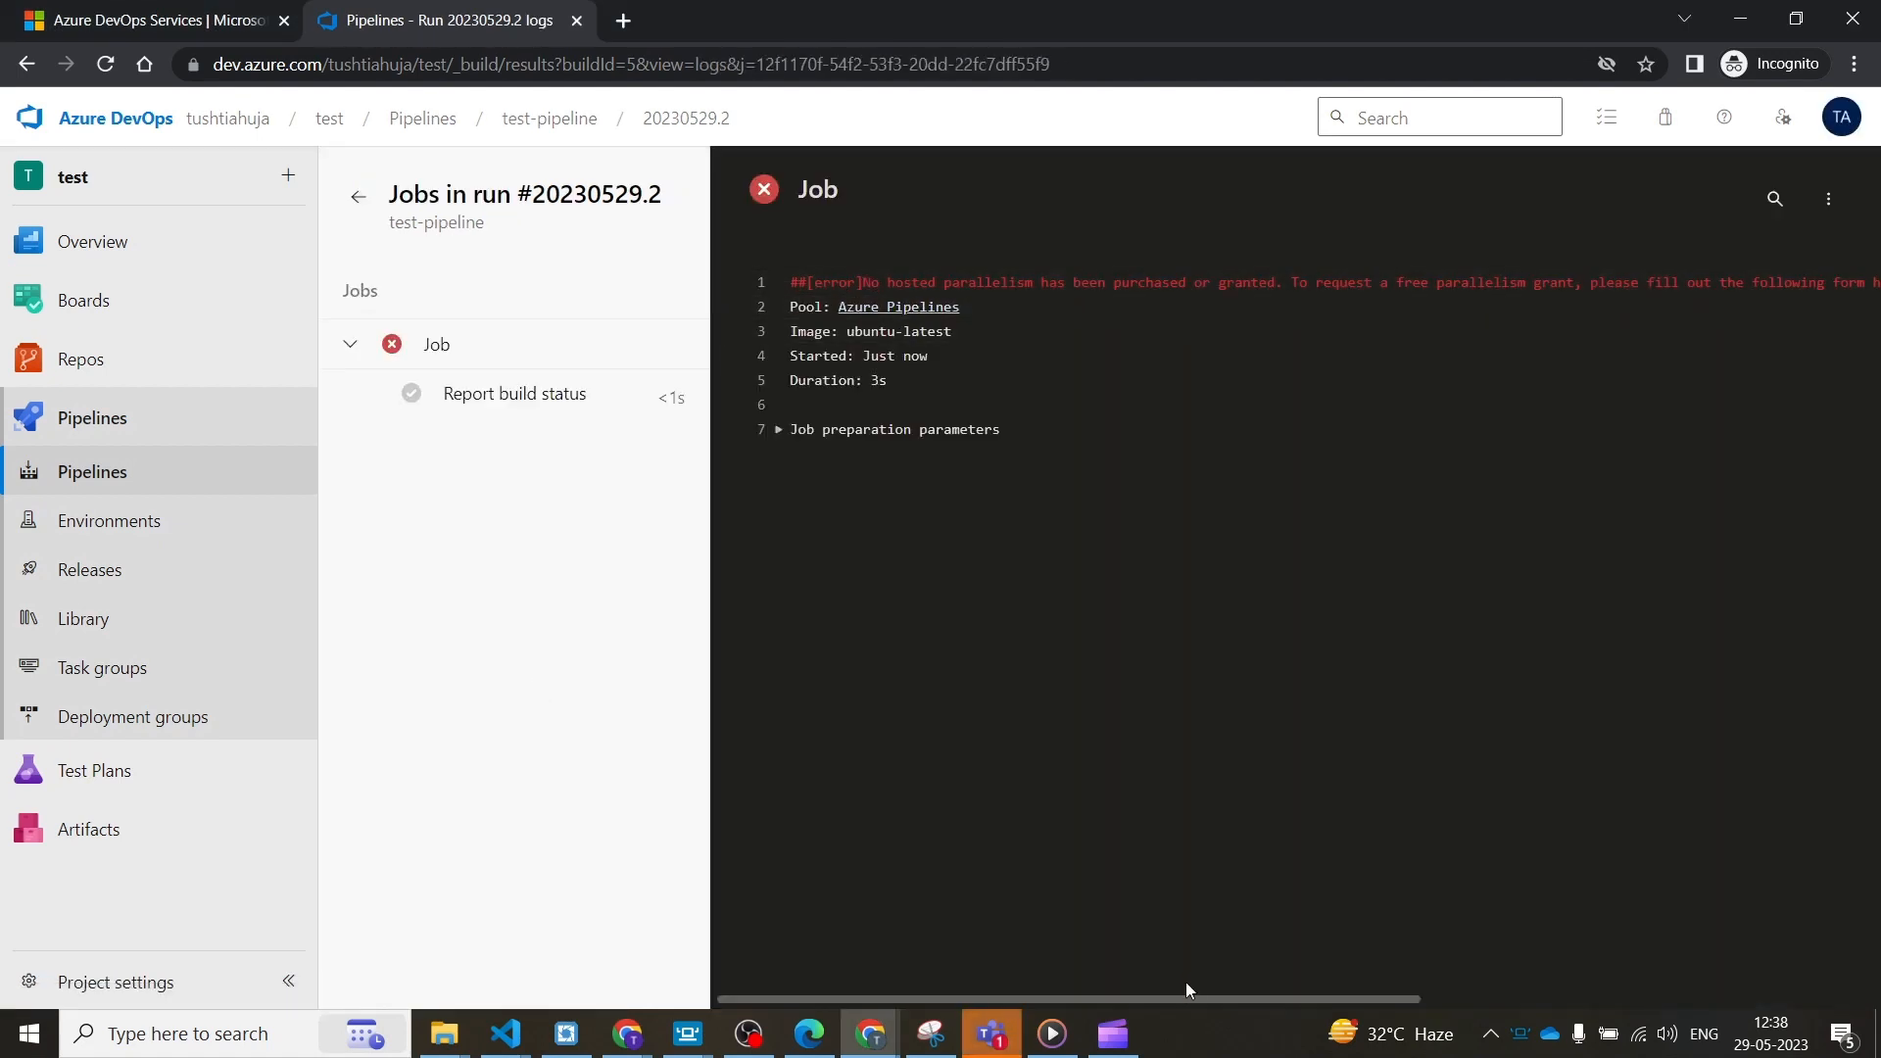
- Read the error line in the job log through to its end and highlight the request form link
drag(1185, 999, 1586, 996)
drag(1229, 283, 1605, 290)
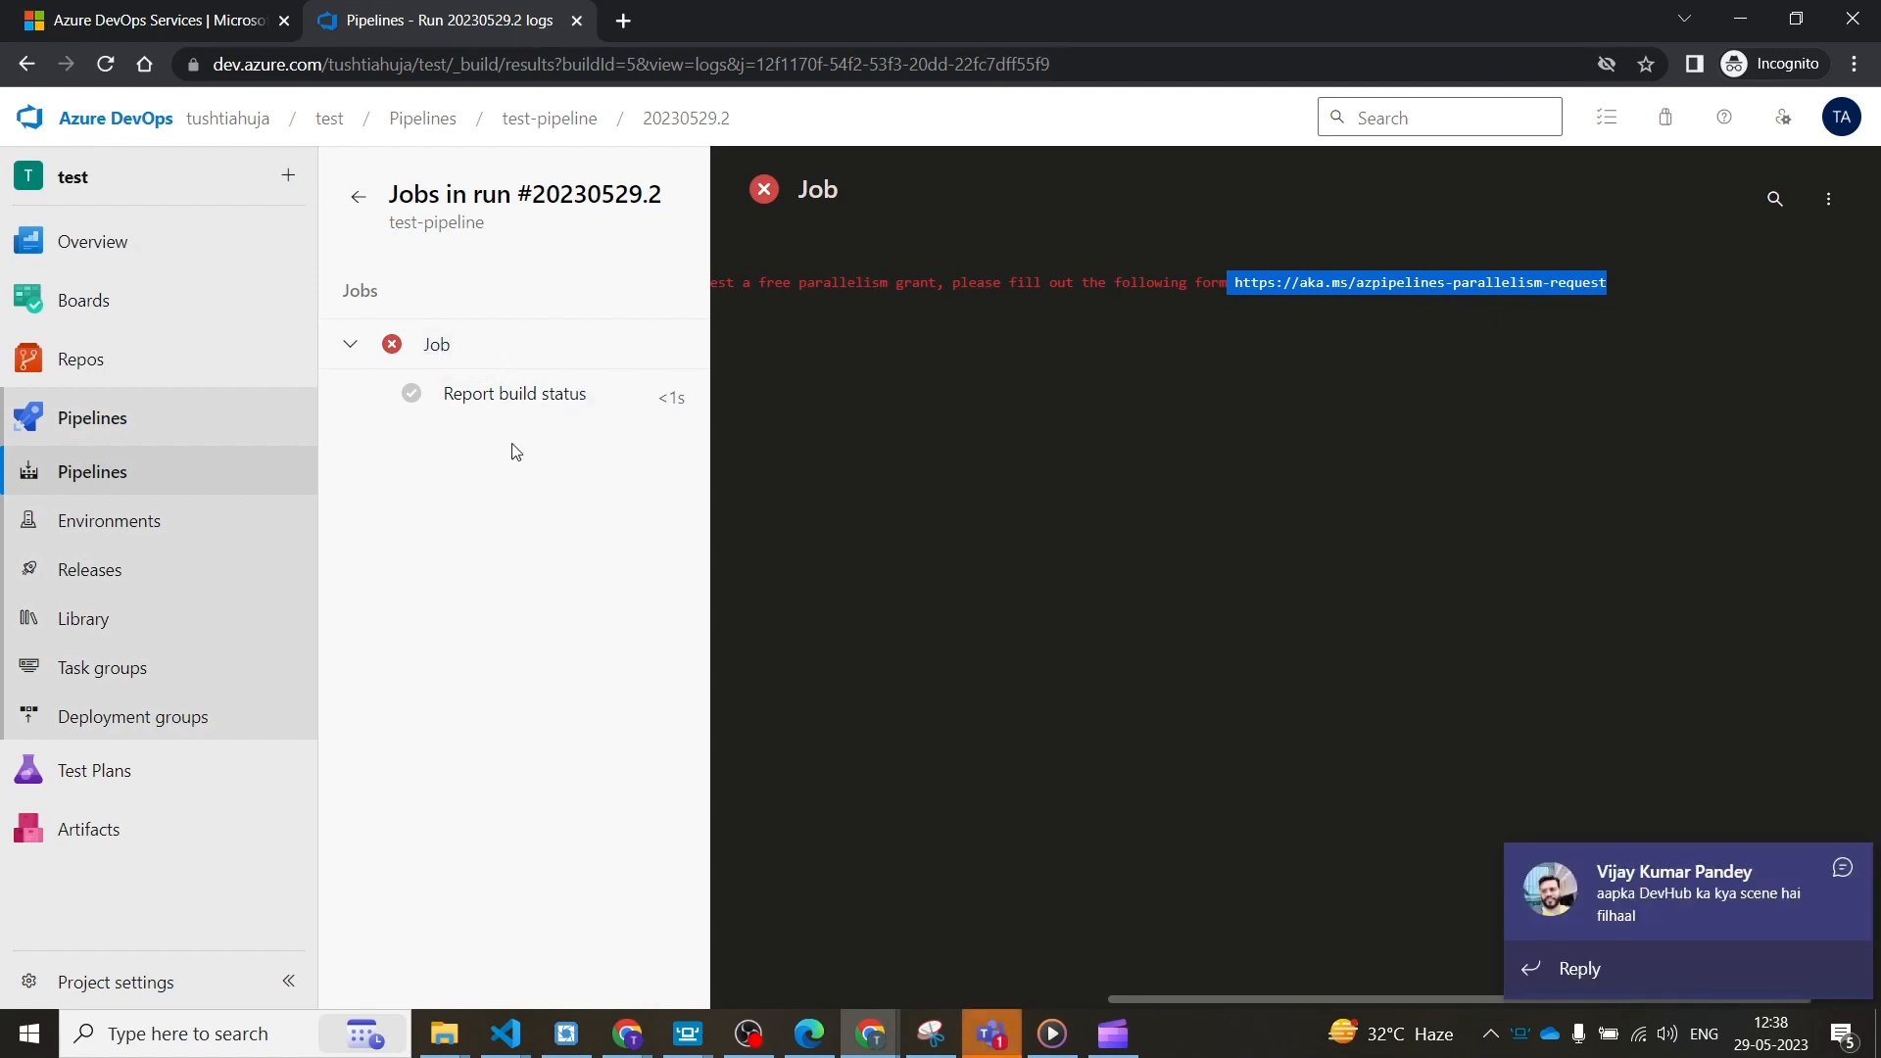
click(1839, 871)
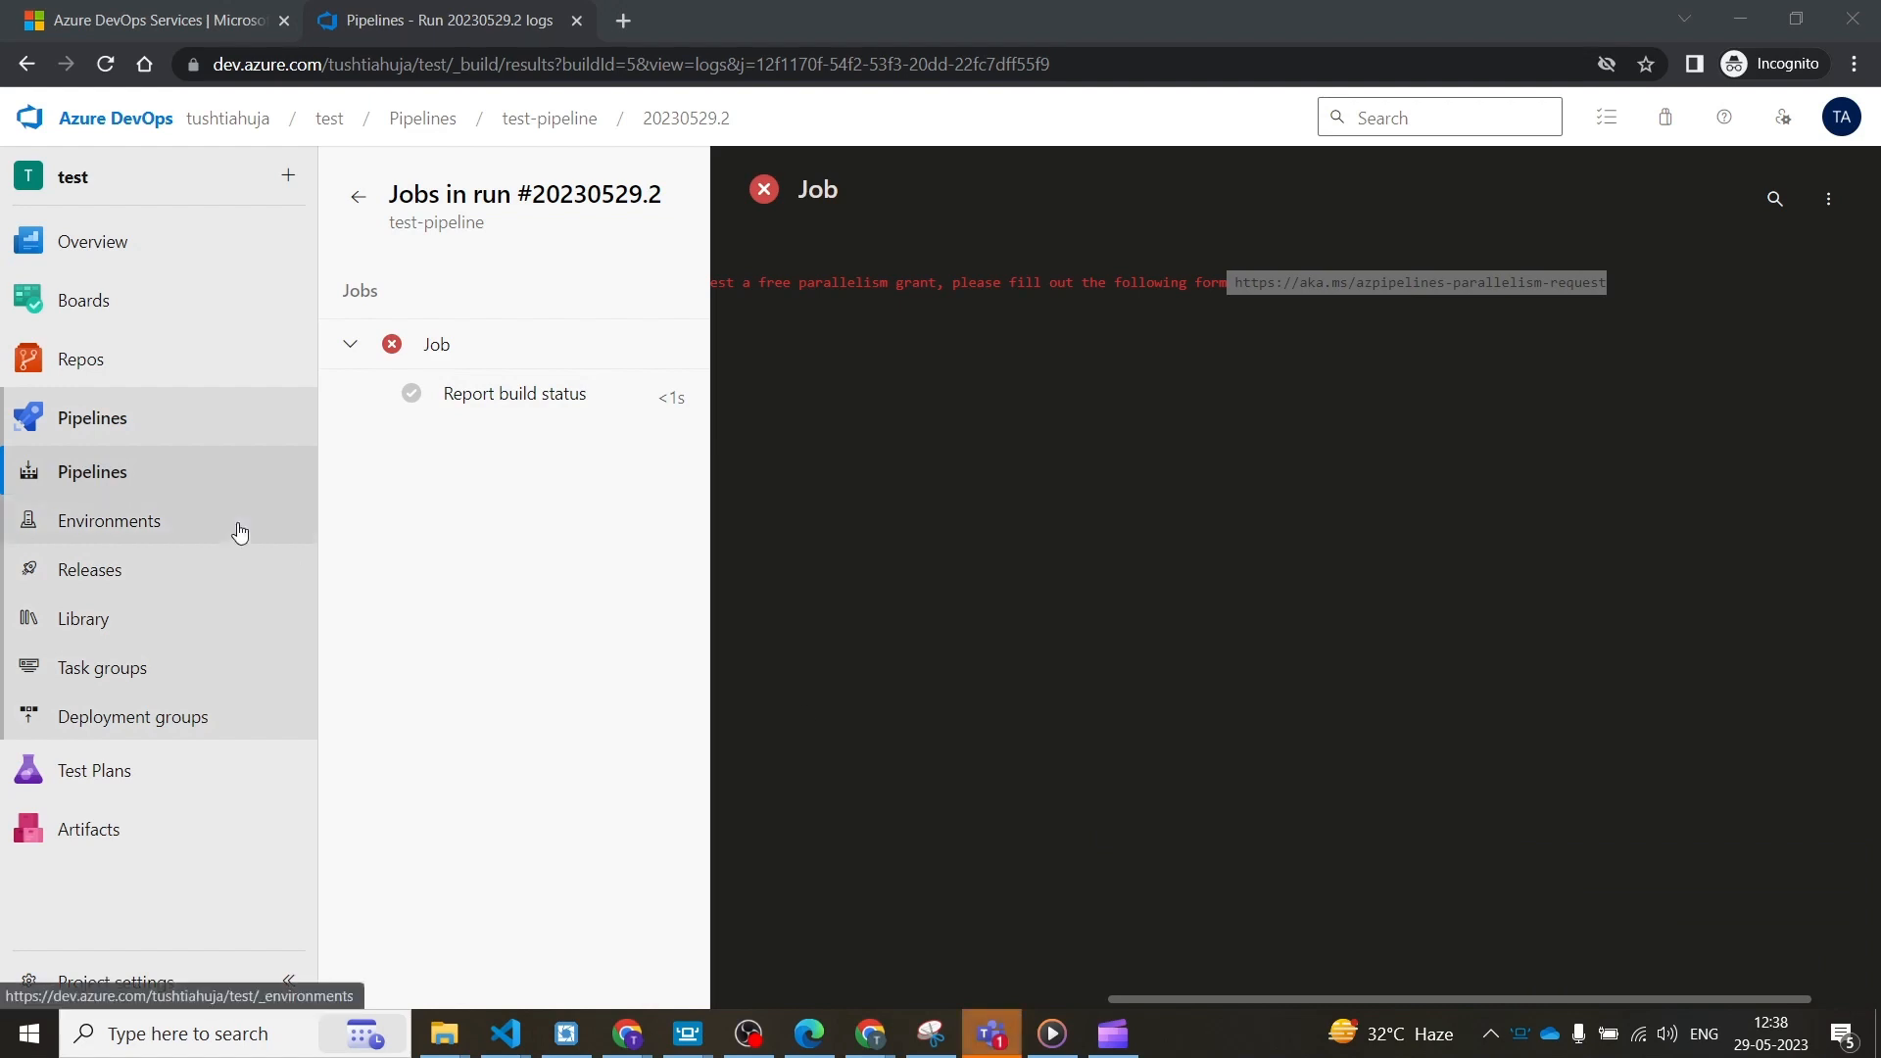
- Start a new pipeline with code from Azure Repos Git, the ADORepo repository and the Starter pipeline template
click(151, 478)
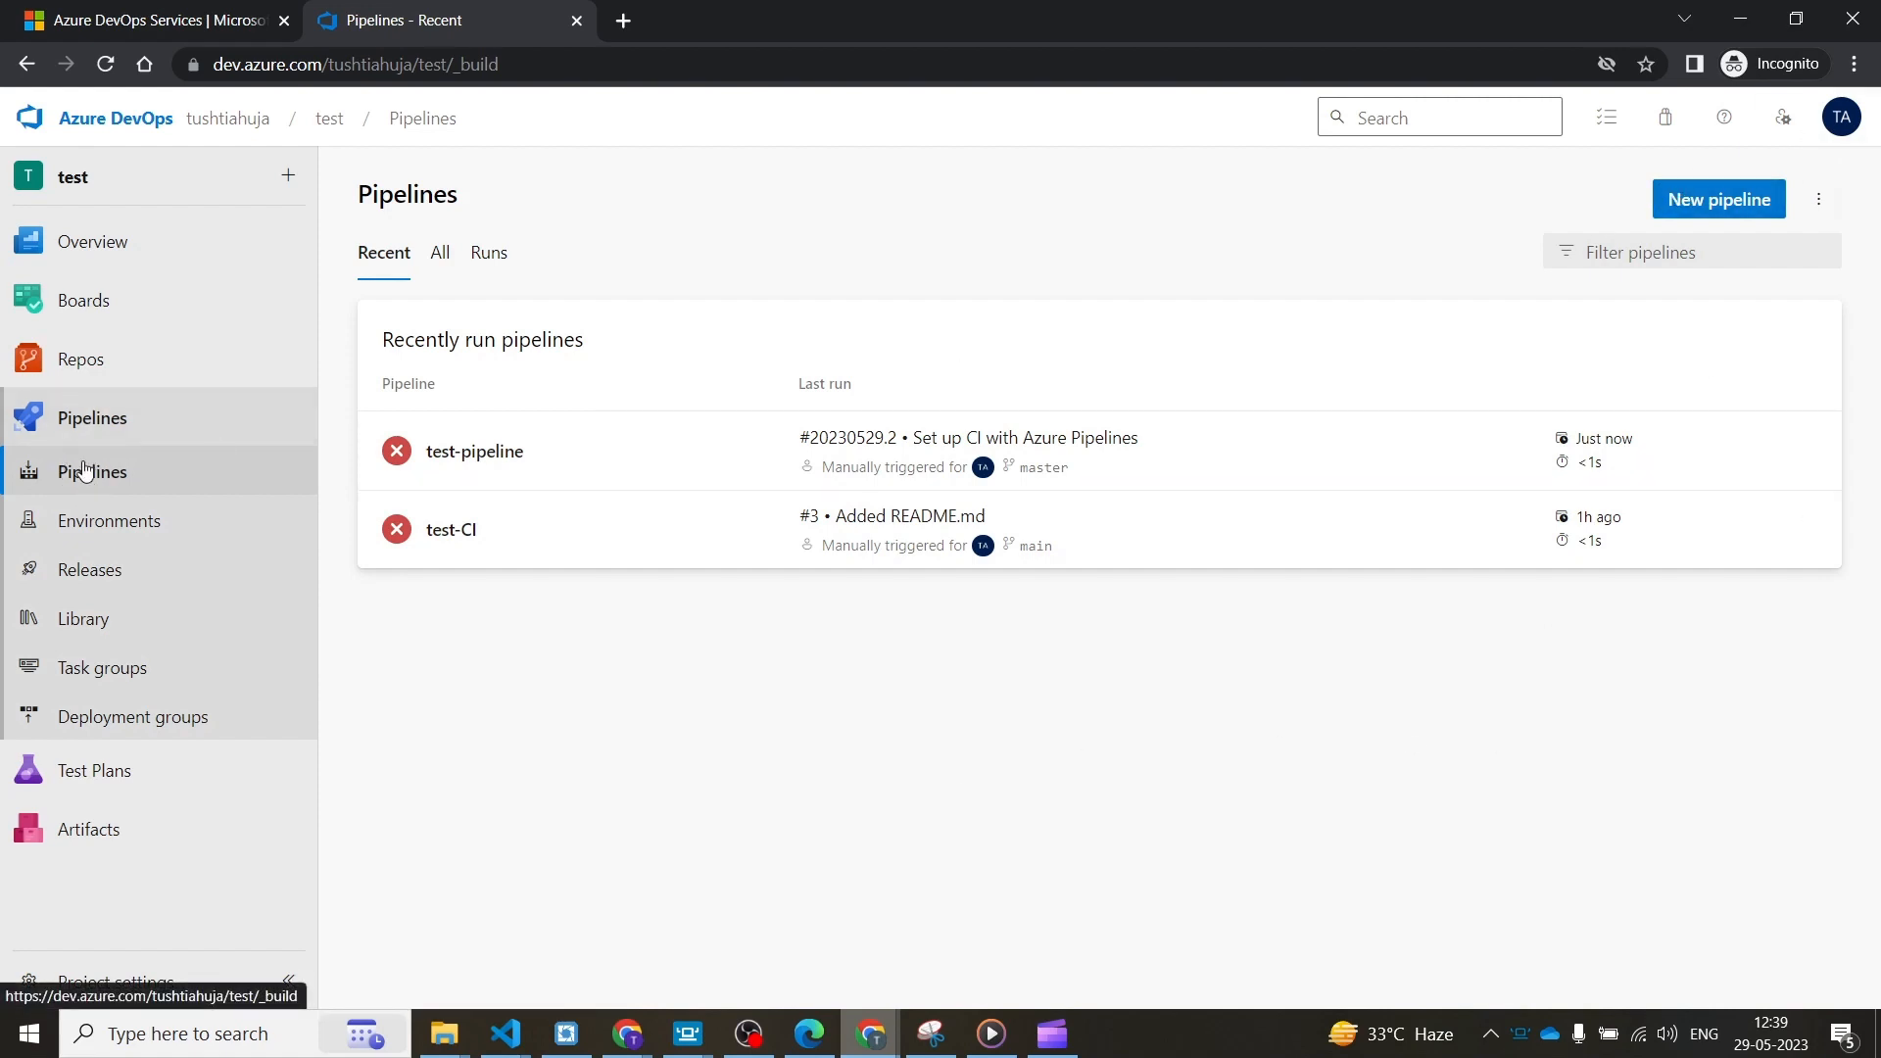
click(1771, 211)
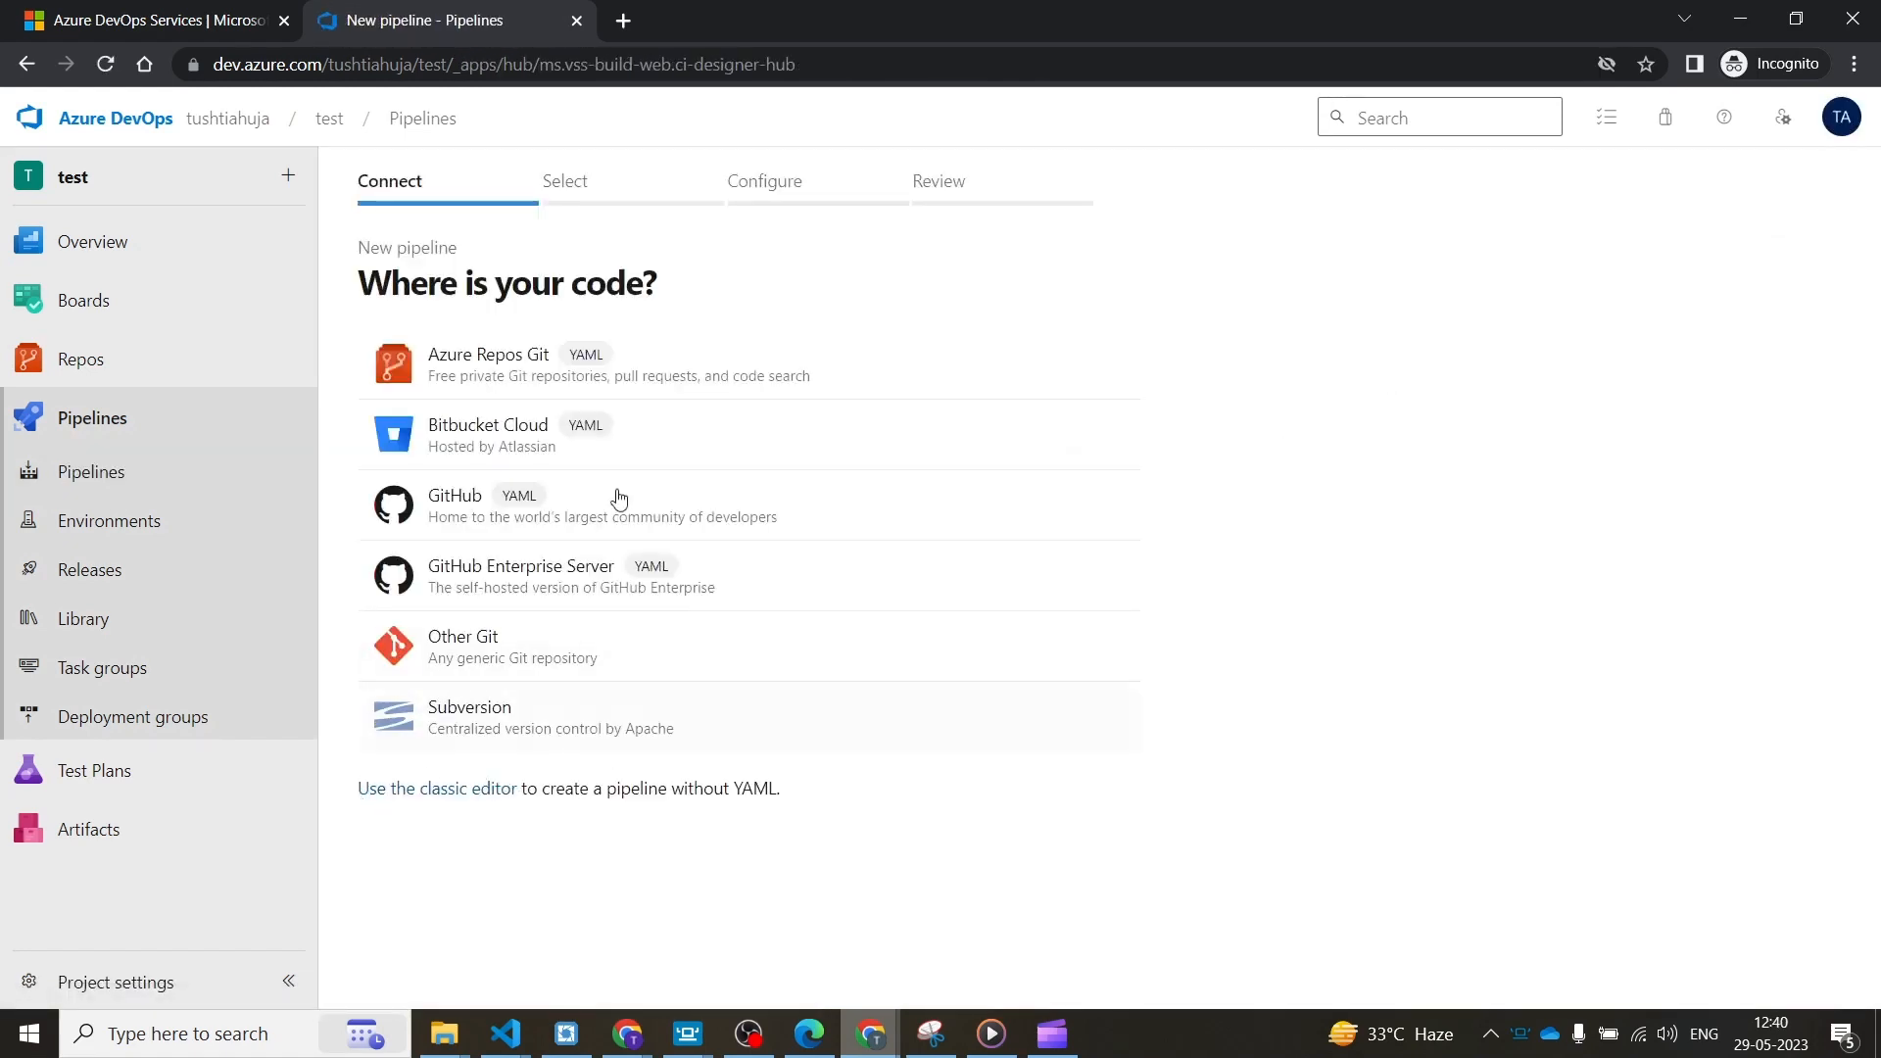
click(494, 377)
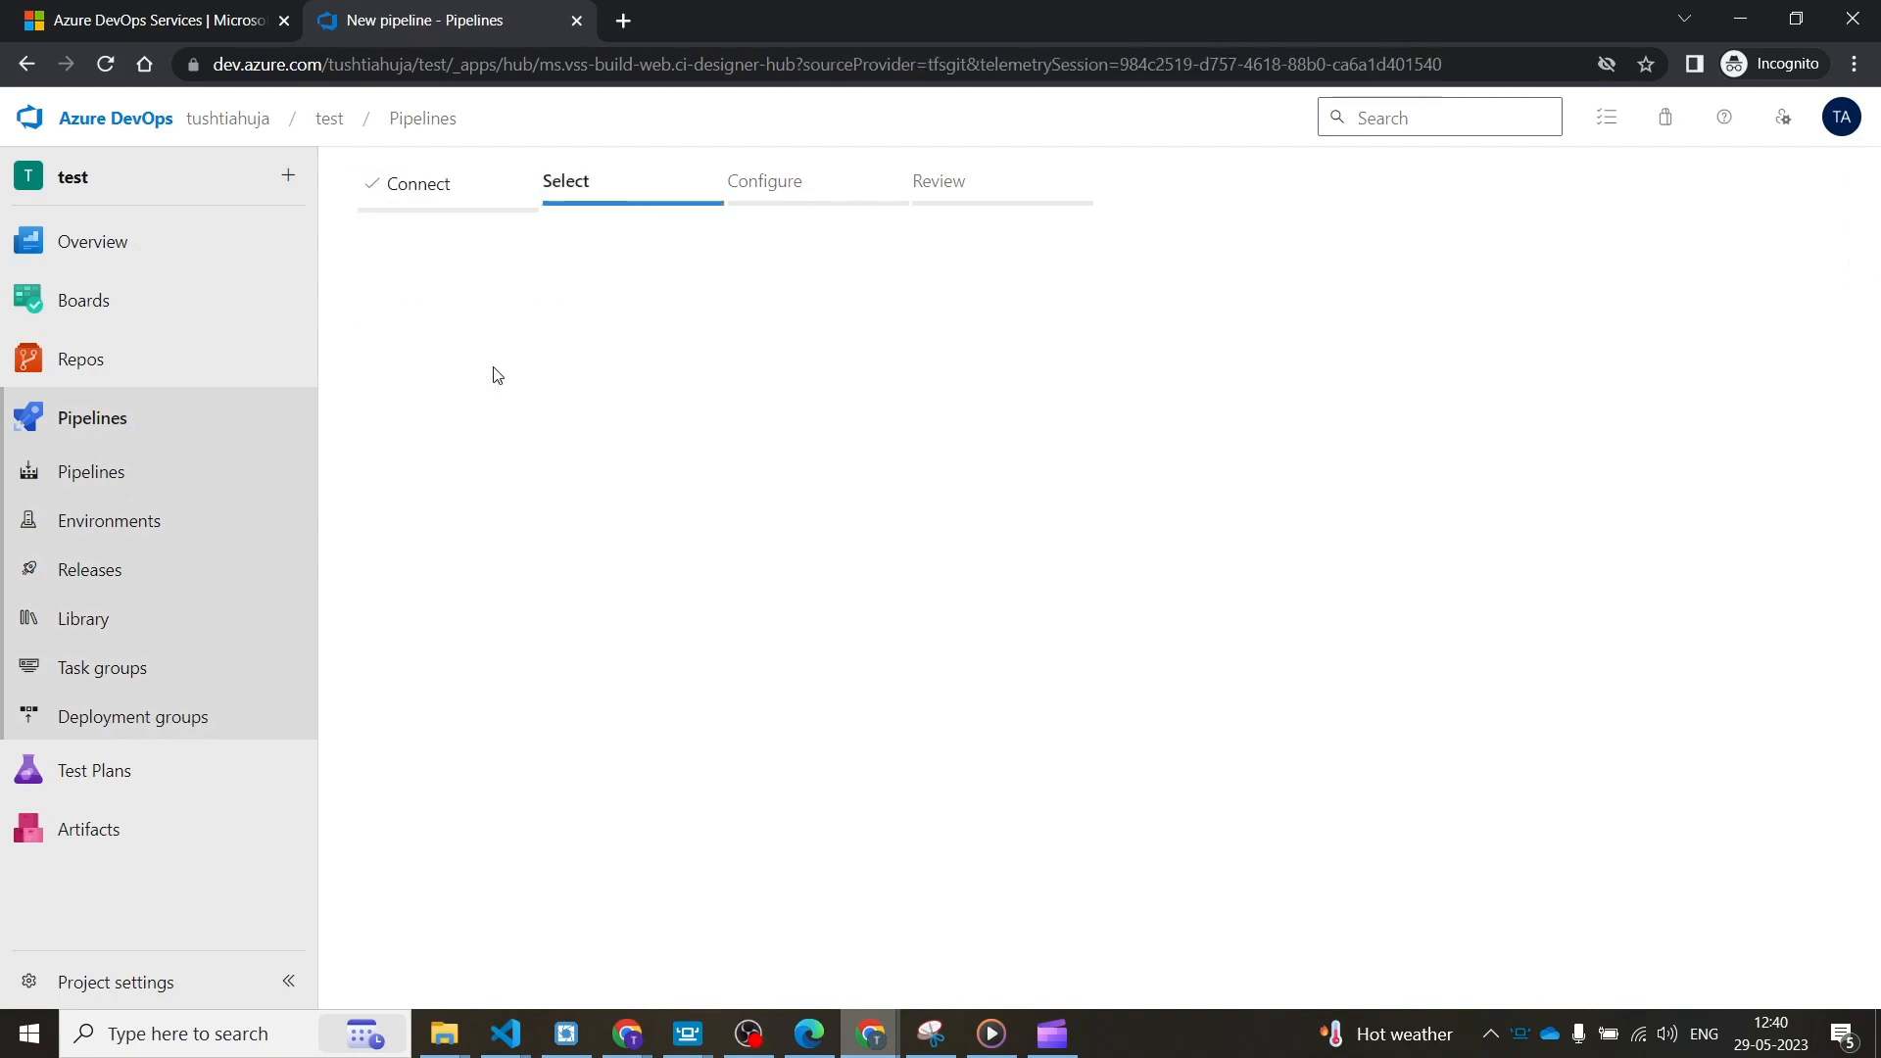
click(510, 448)
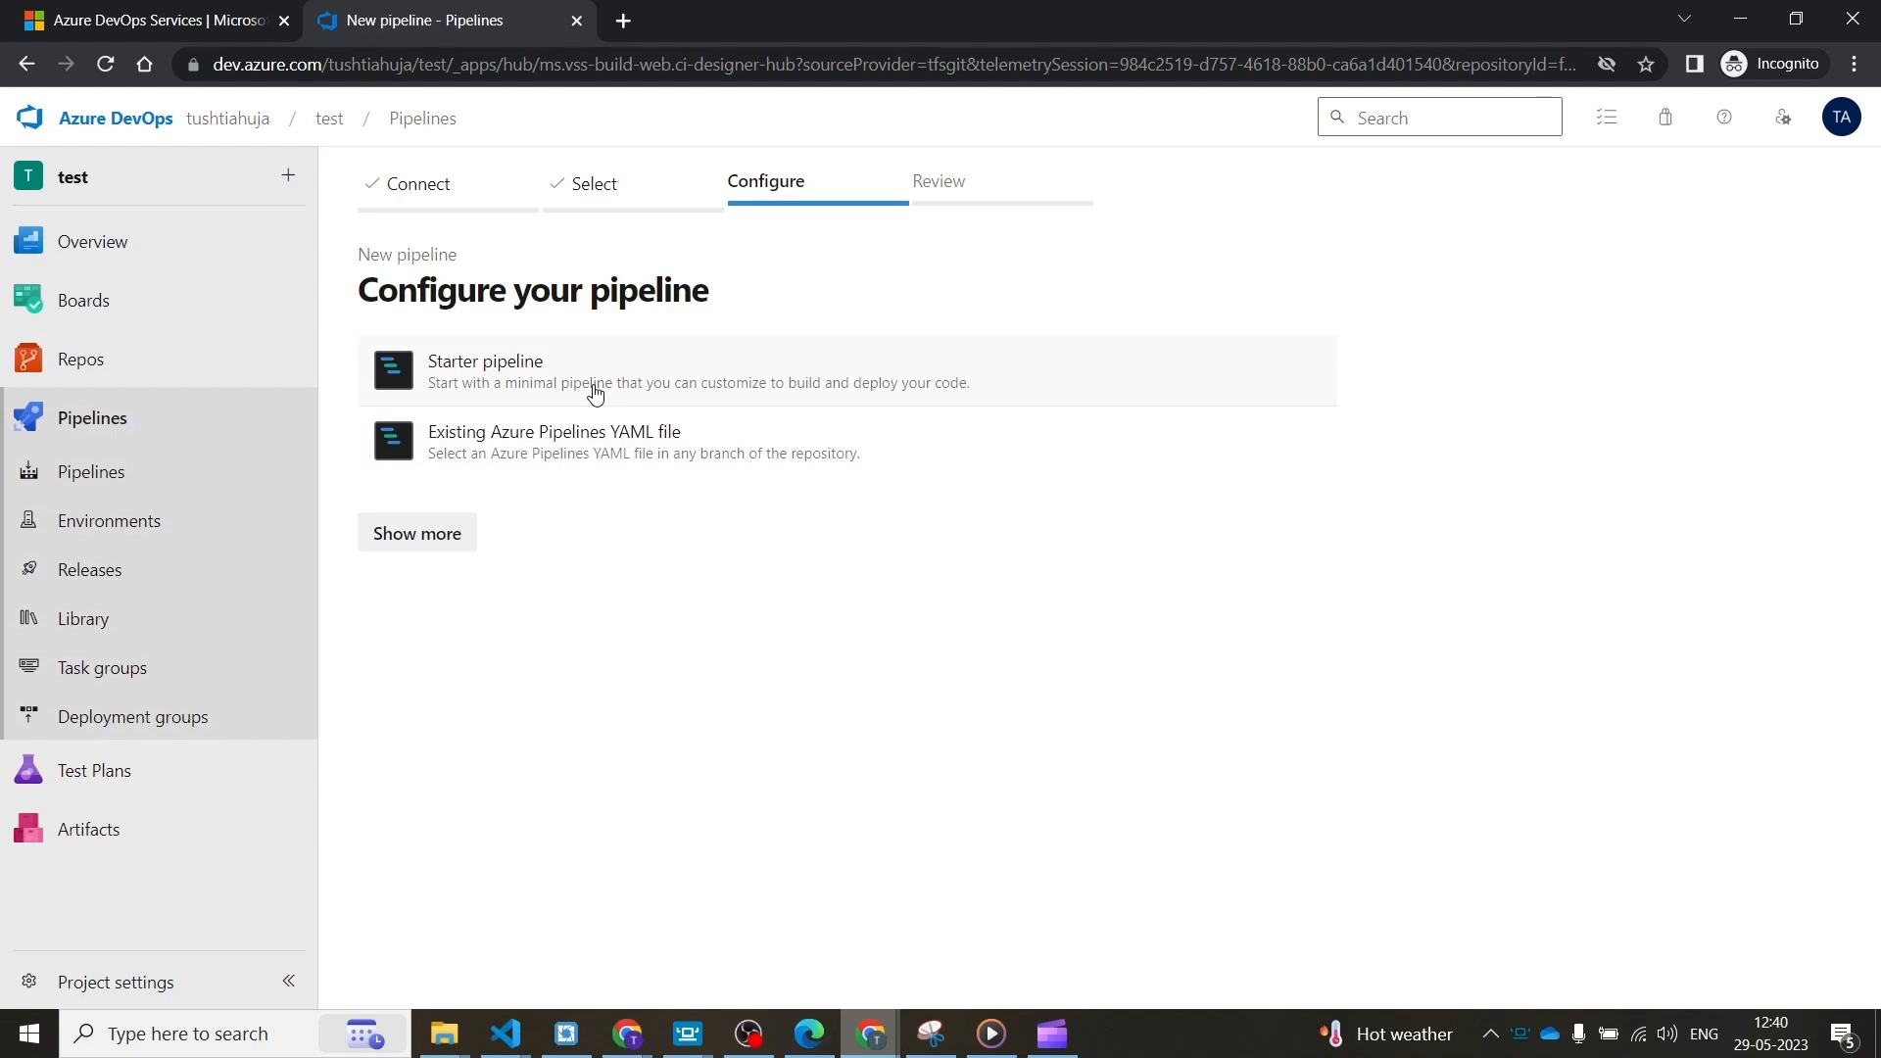
click(595, 393)
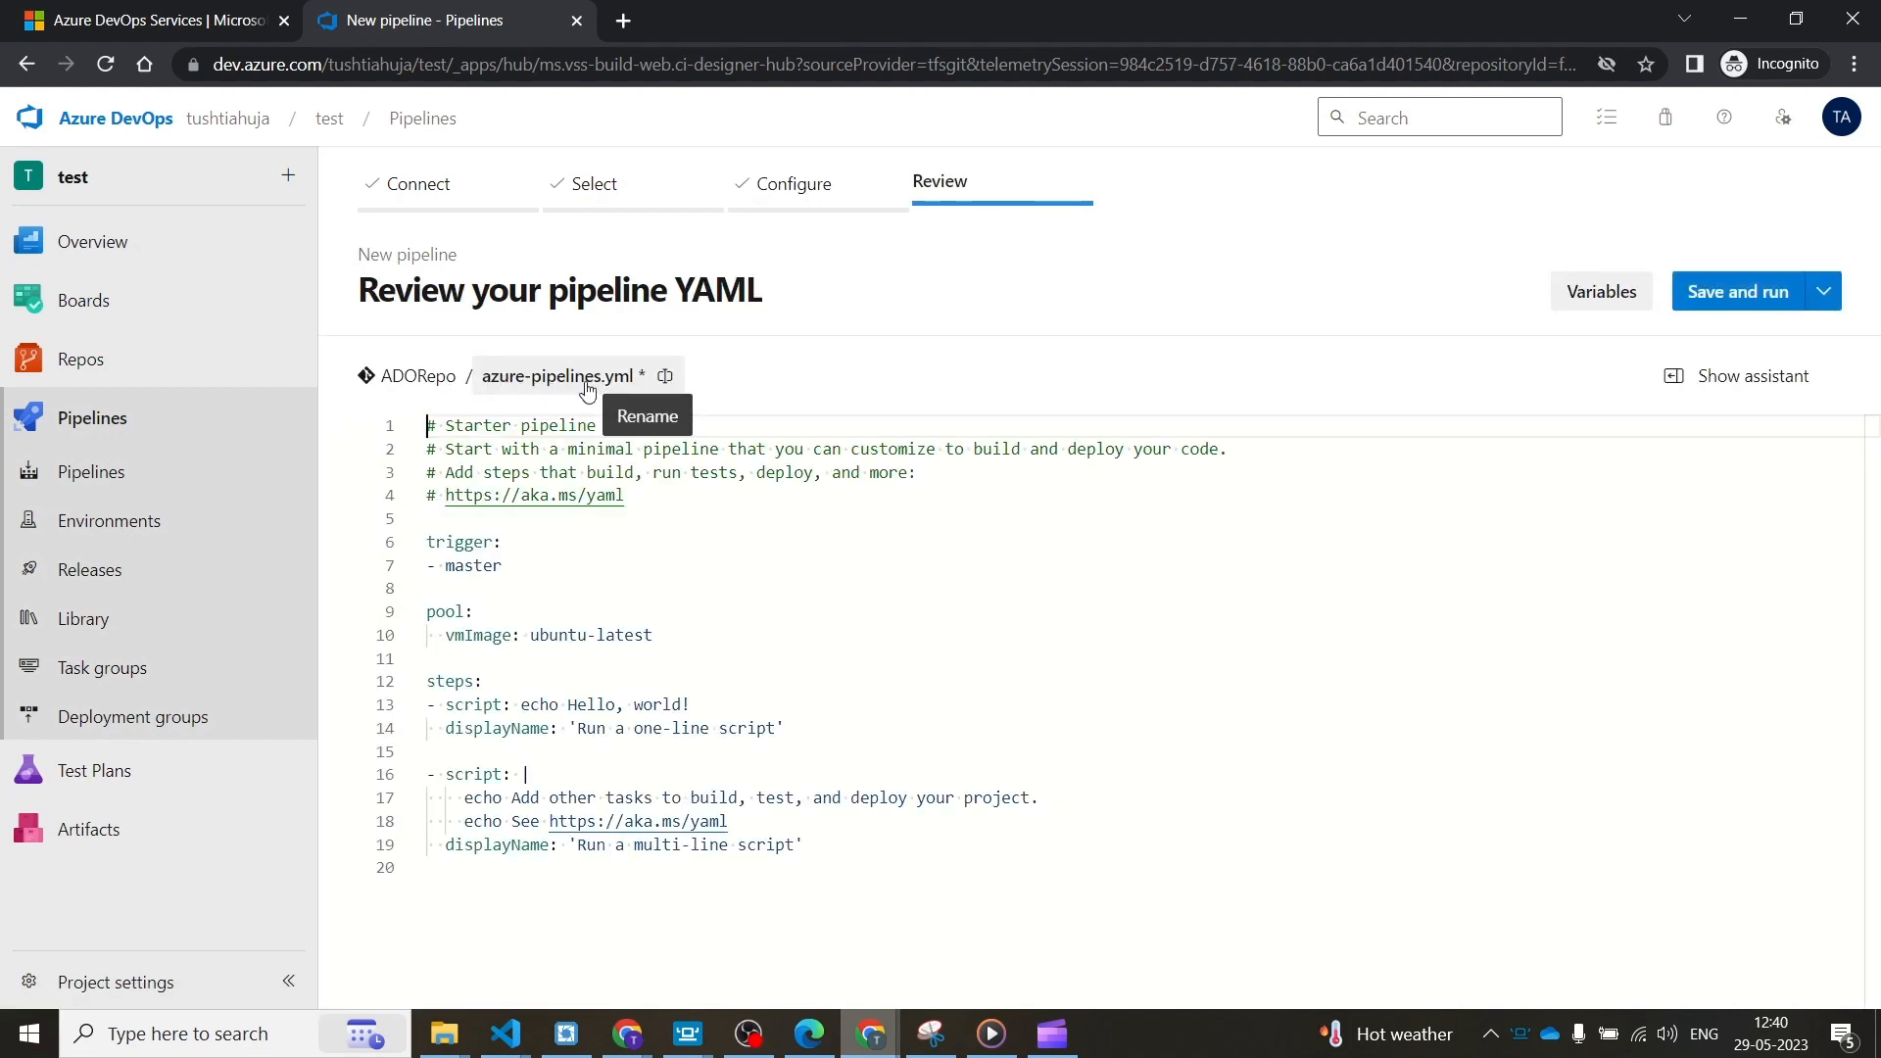
- Rename the new pipeline's YAML file to TestYaml.yml
click(587, 389)
drag(497, 377, 554, 381)
key(ctrl+a)
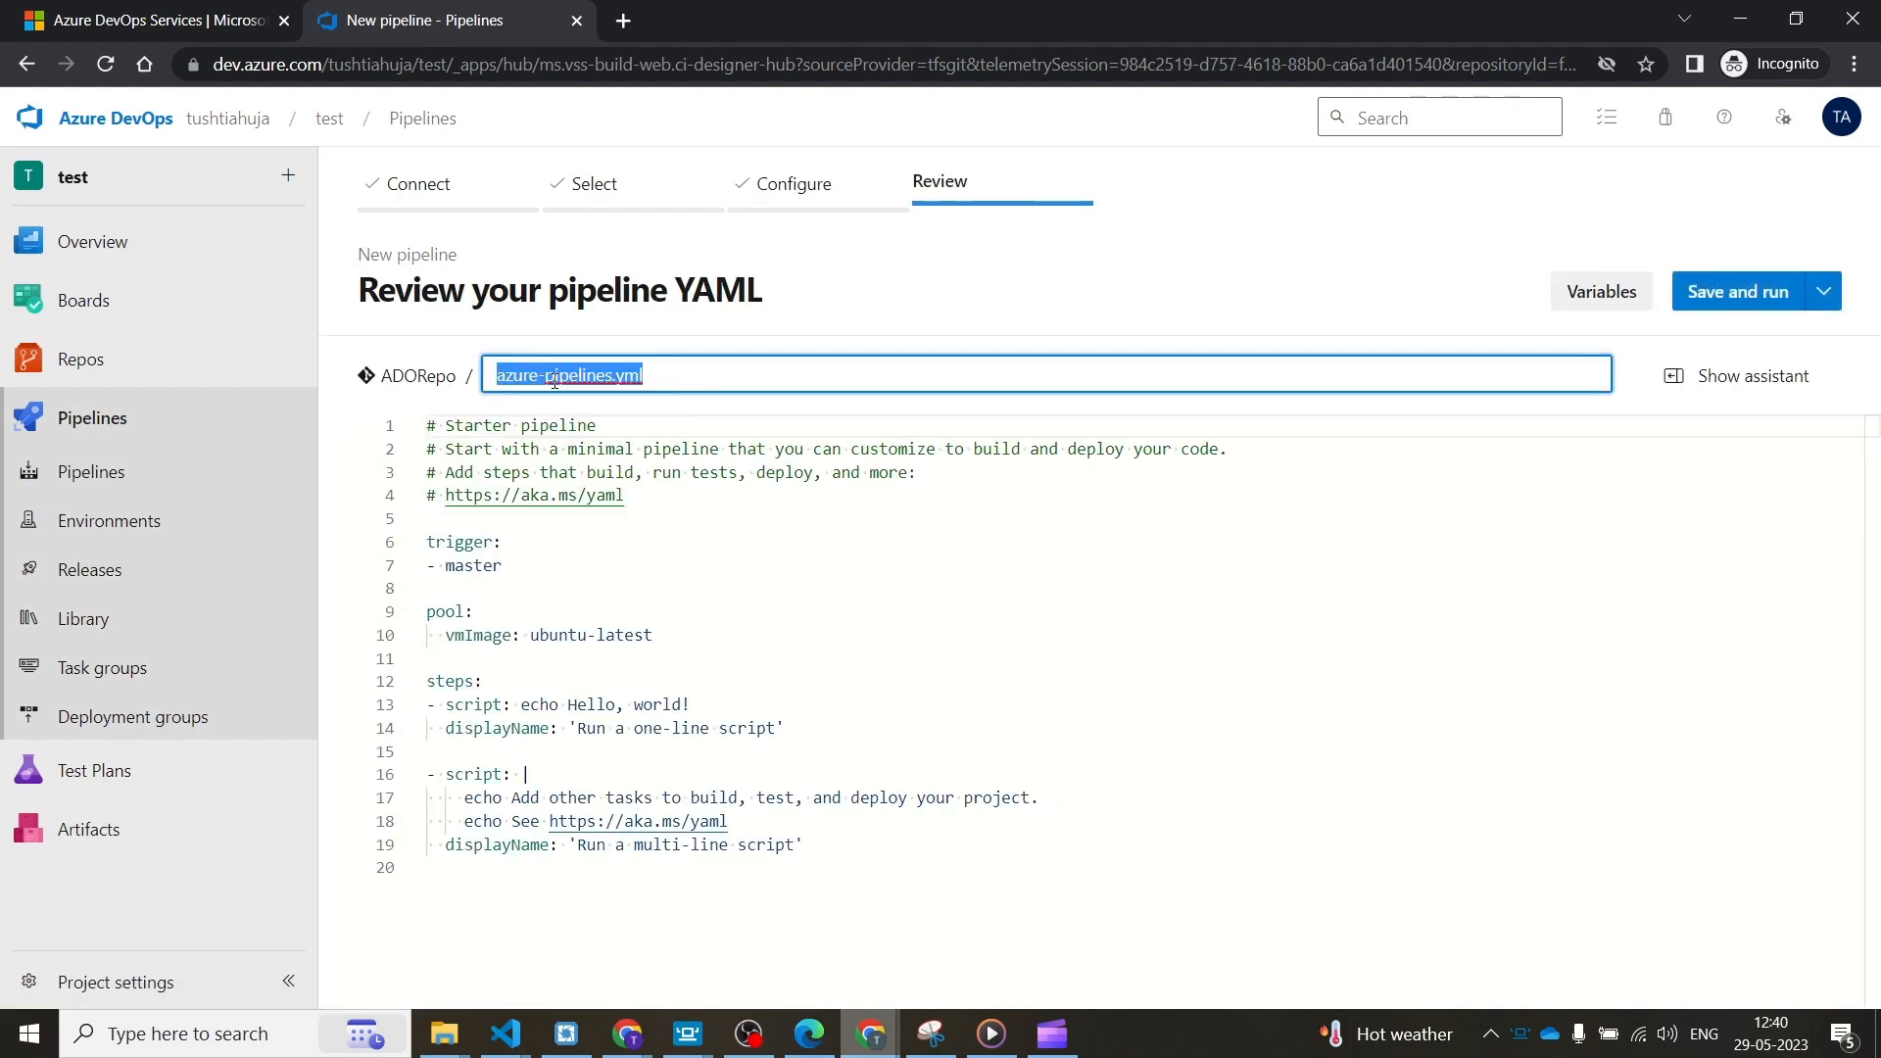
text(TestYaml)
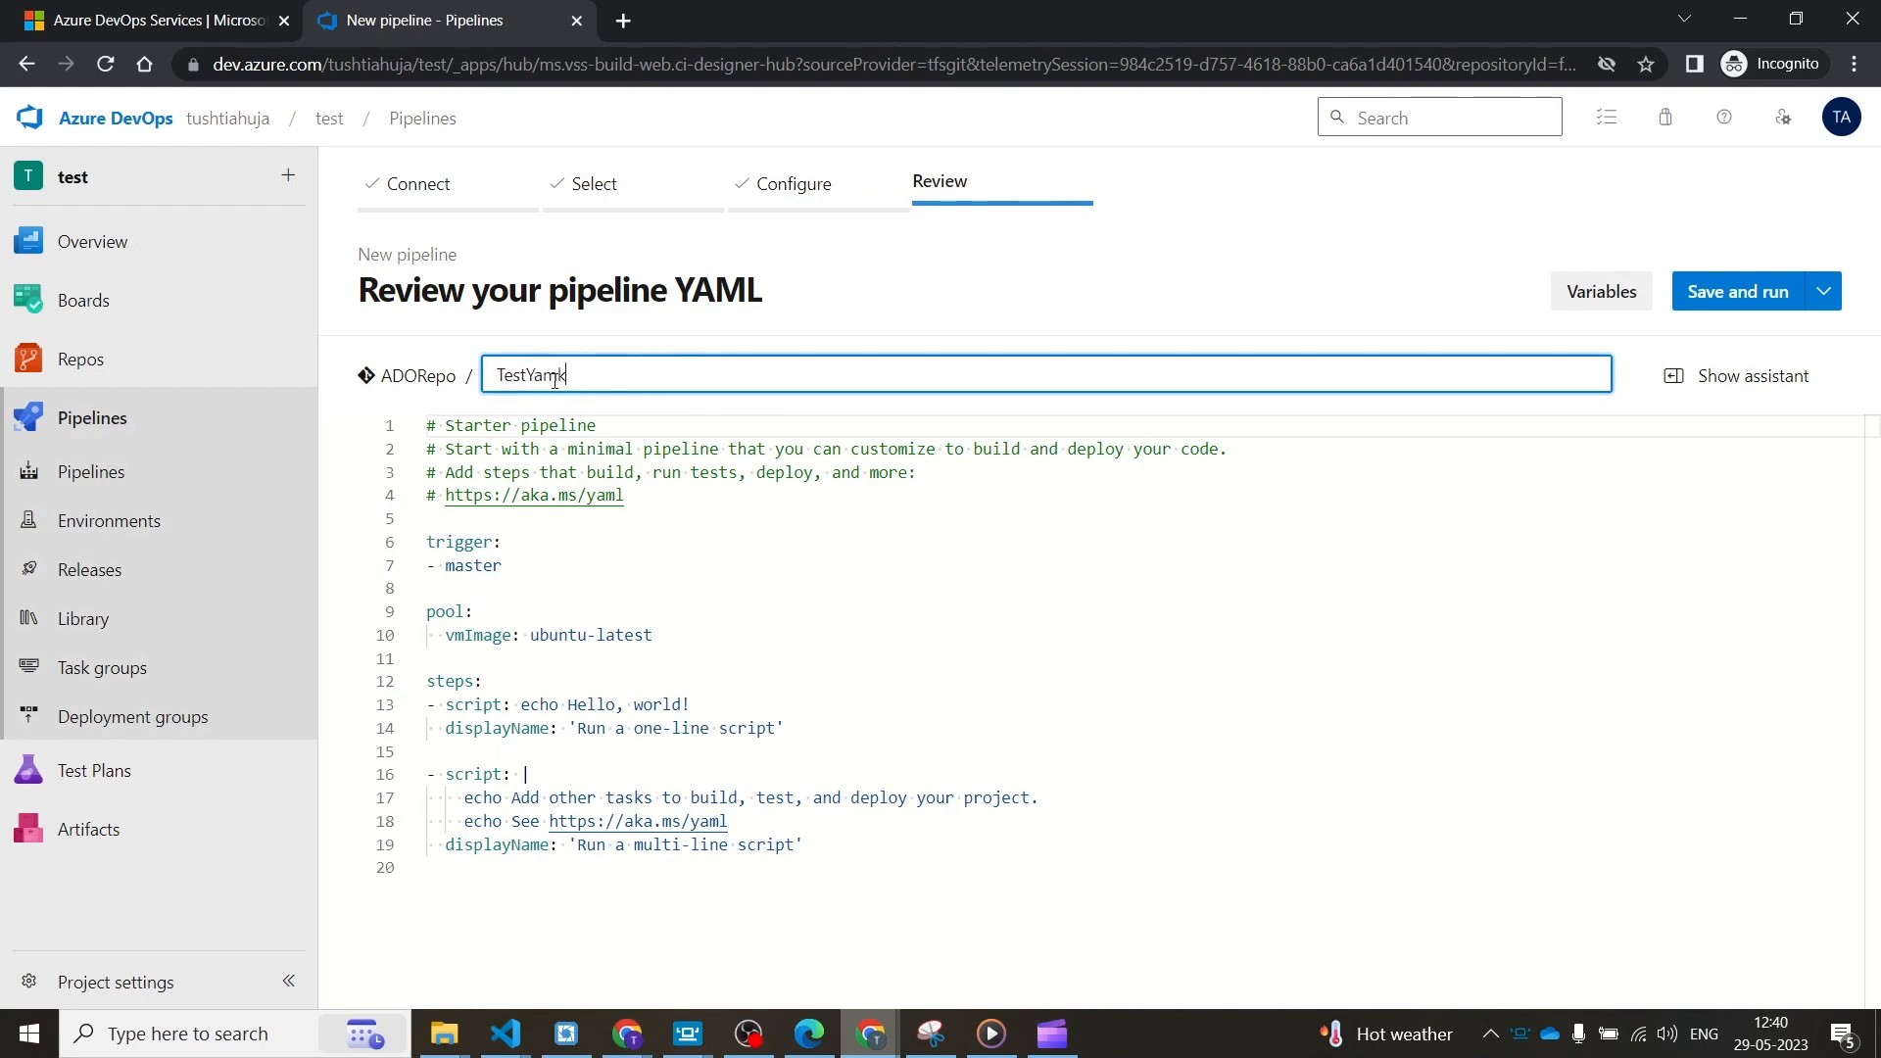
text(.yml)
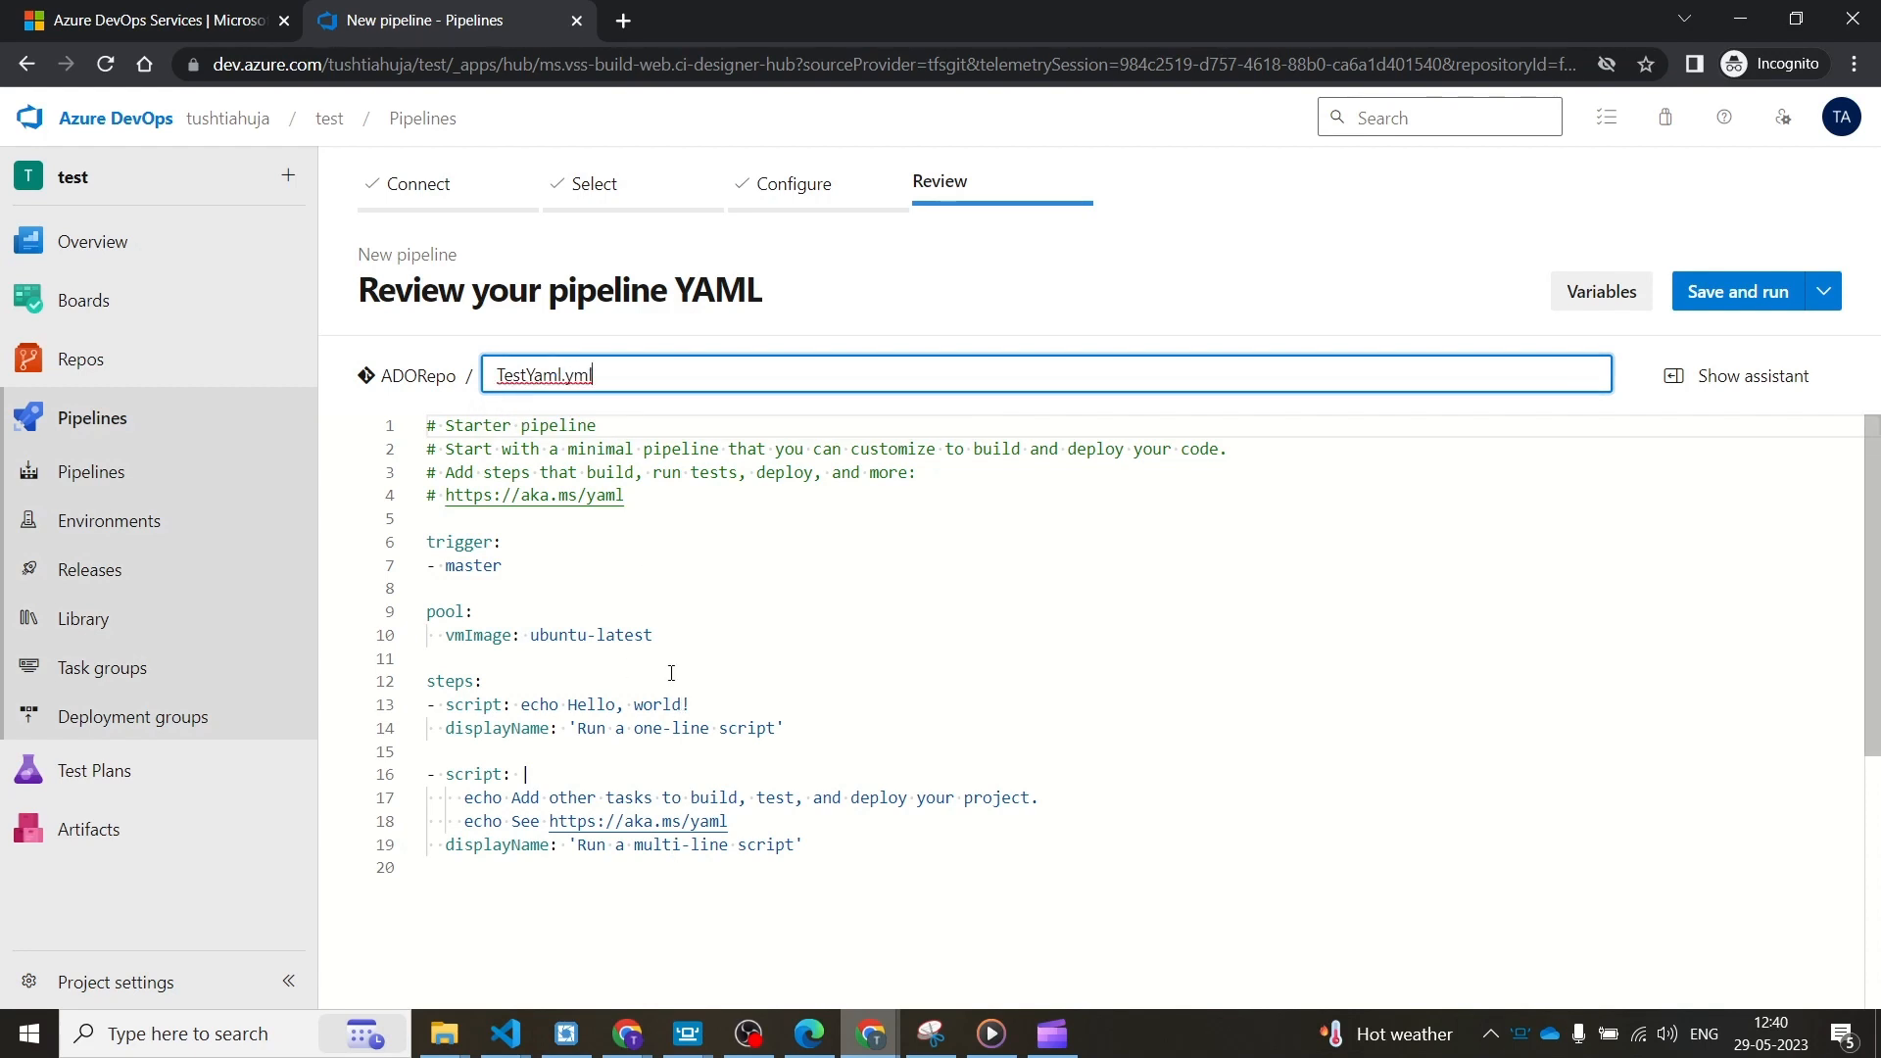
- View the save options for the new pipeline, and return to the pipelines list without saving it
click(1828, 298)
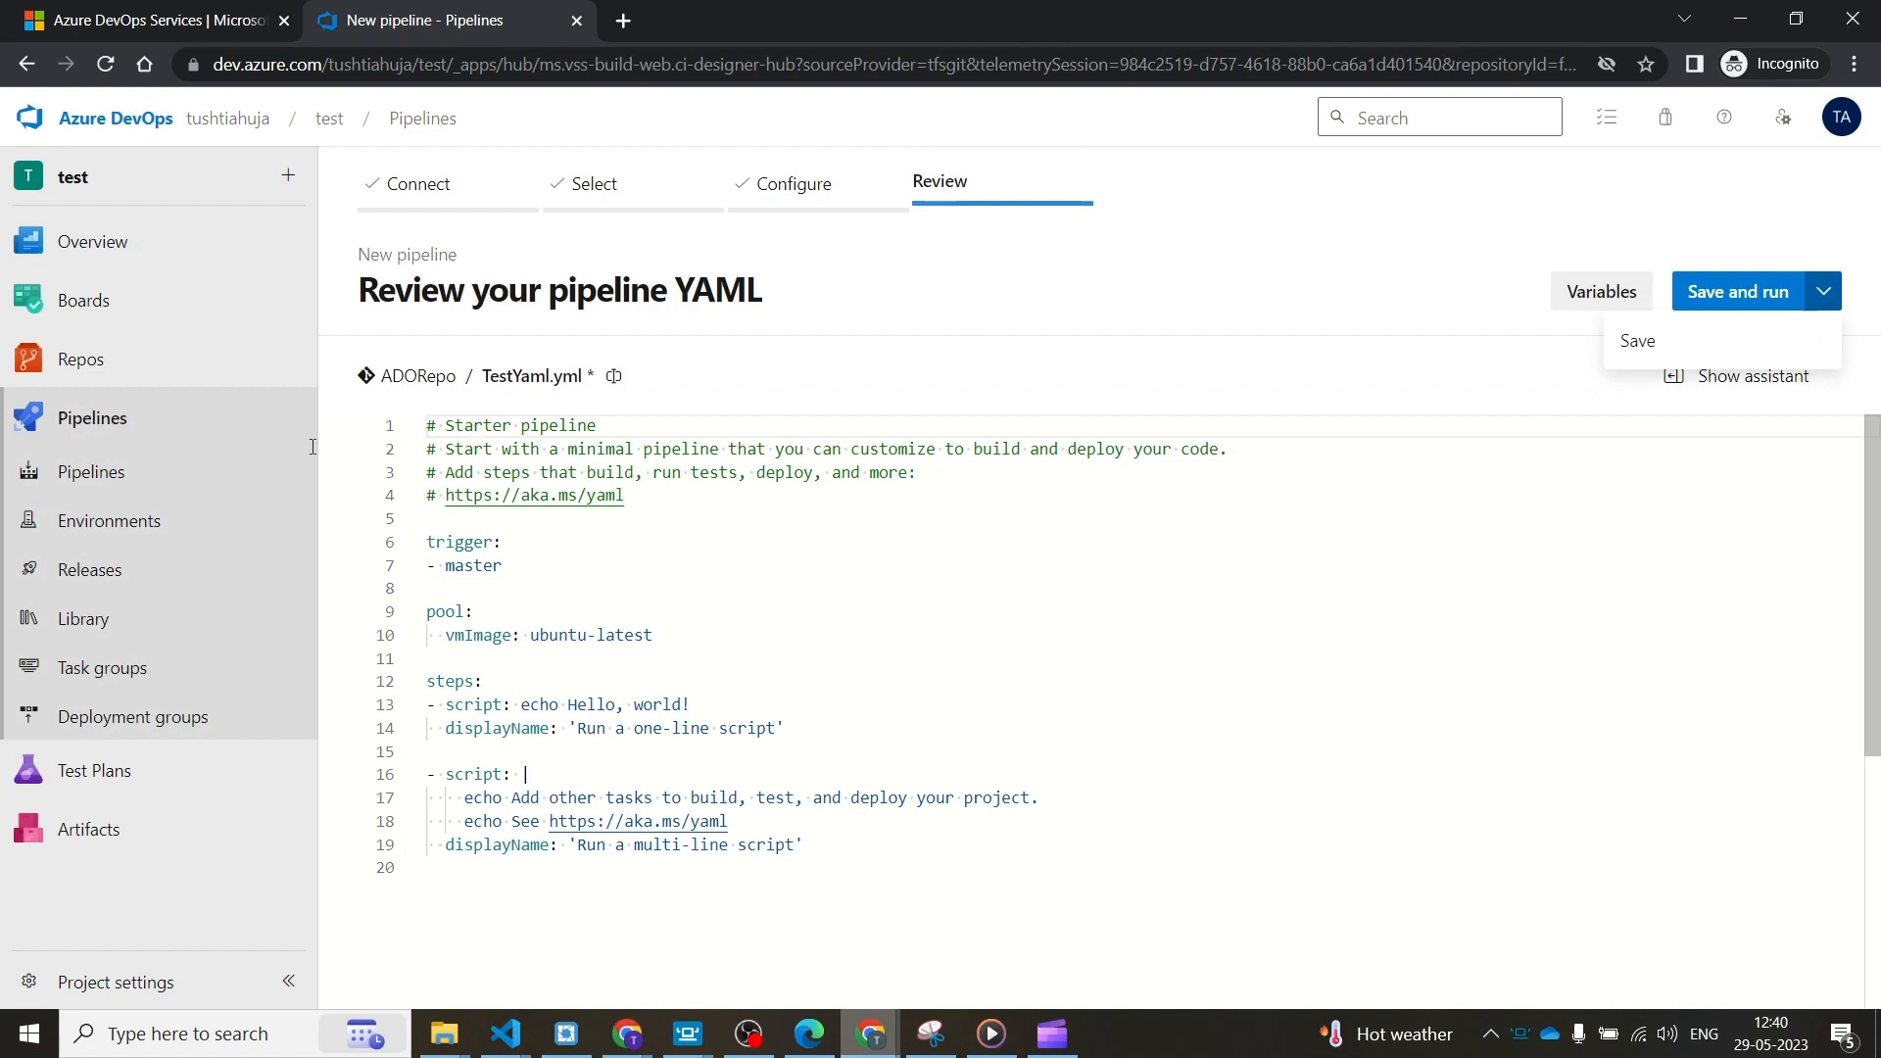
click(109, 480)
click(108, 476)
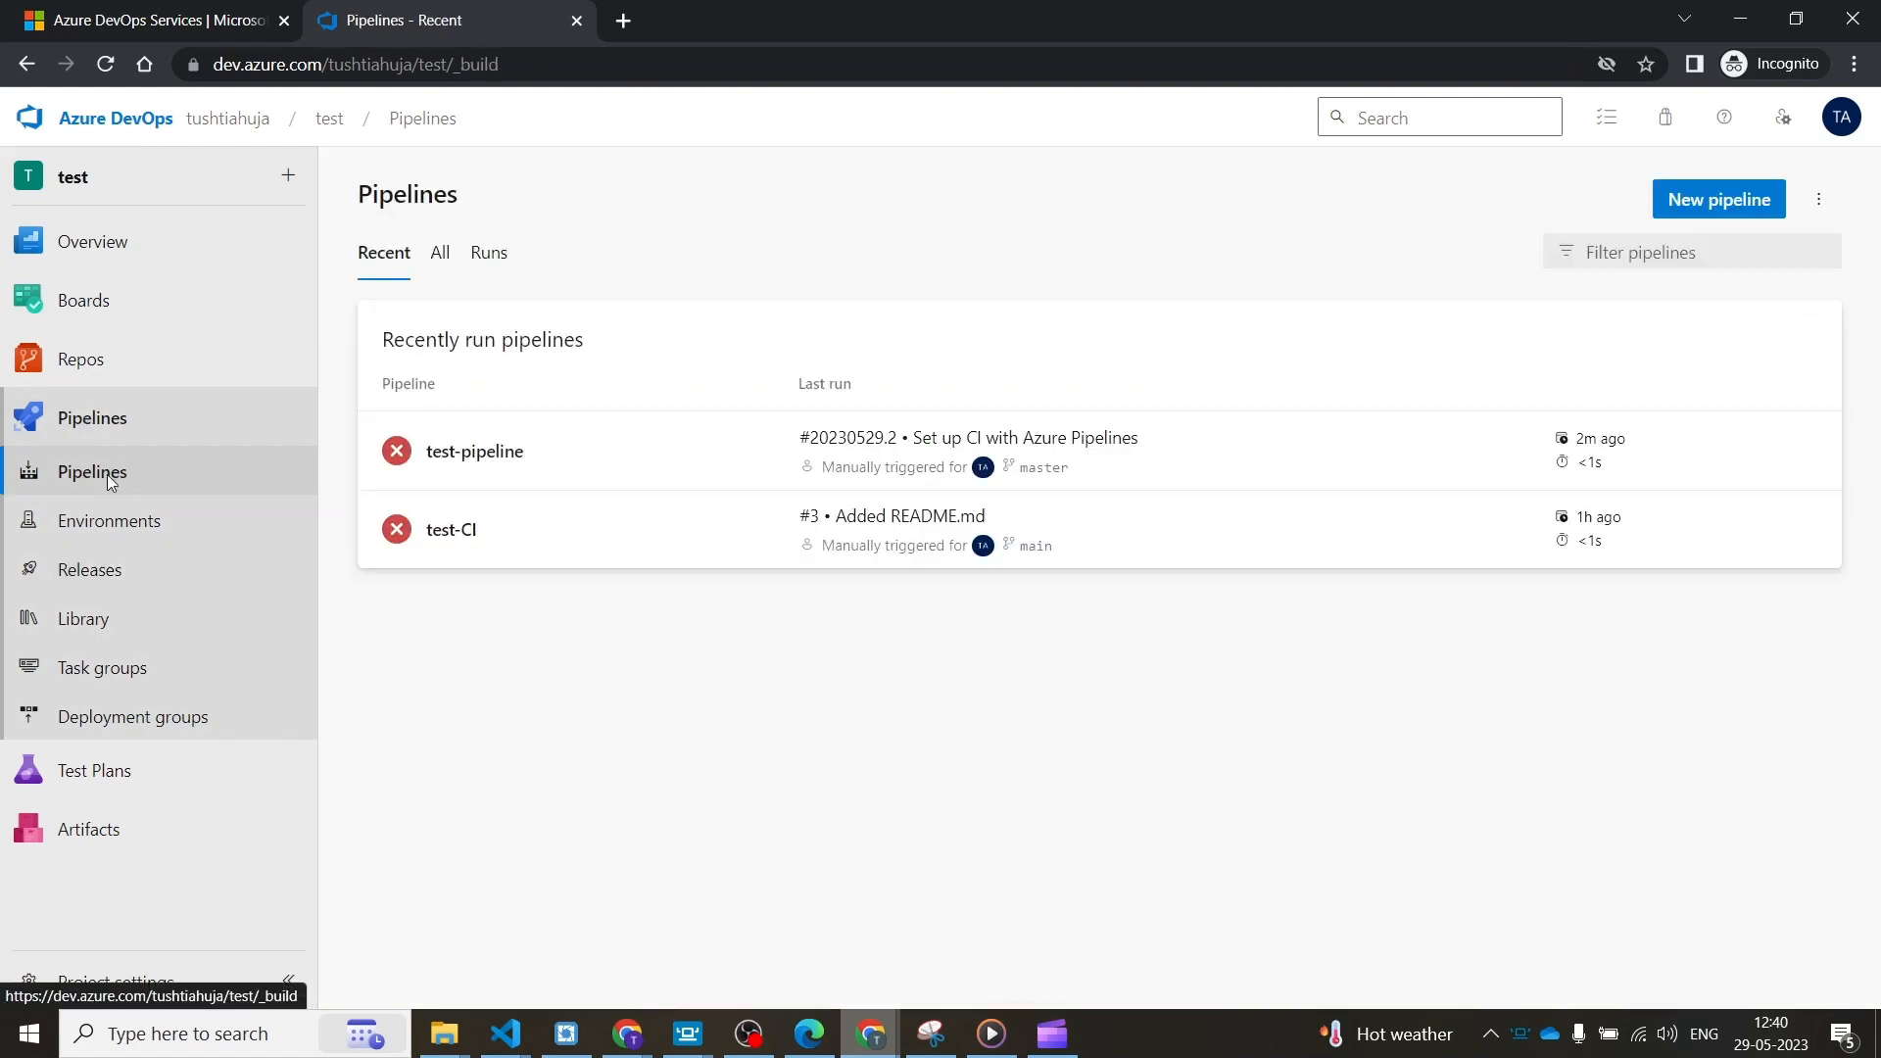
- Start a new pipeline from the ADORepo repository in Azure Repos Git, based on an existing Azure Pipelines YAML file
click(1732, 208)
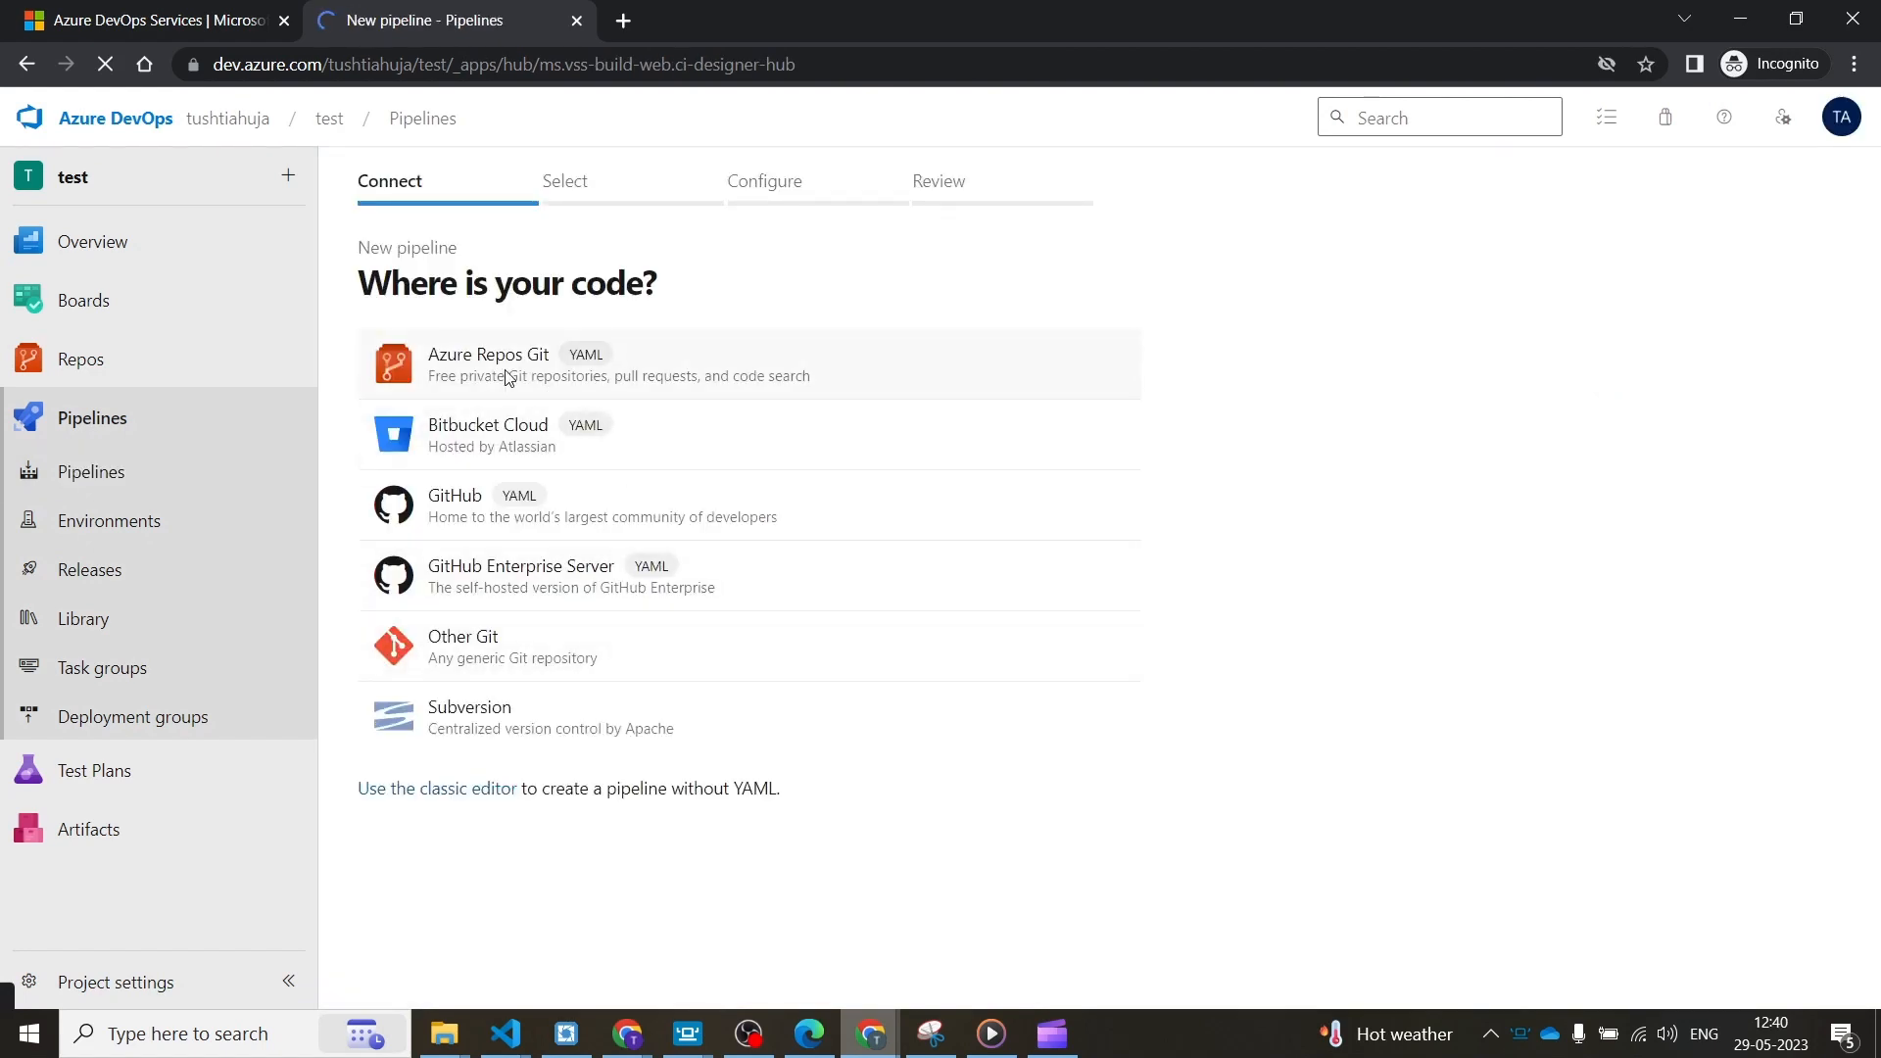
click(508, 380)
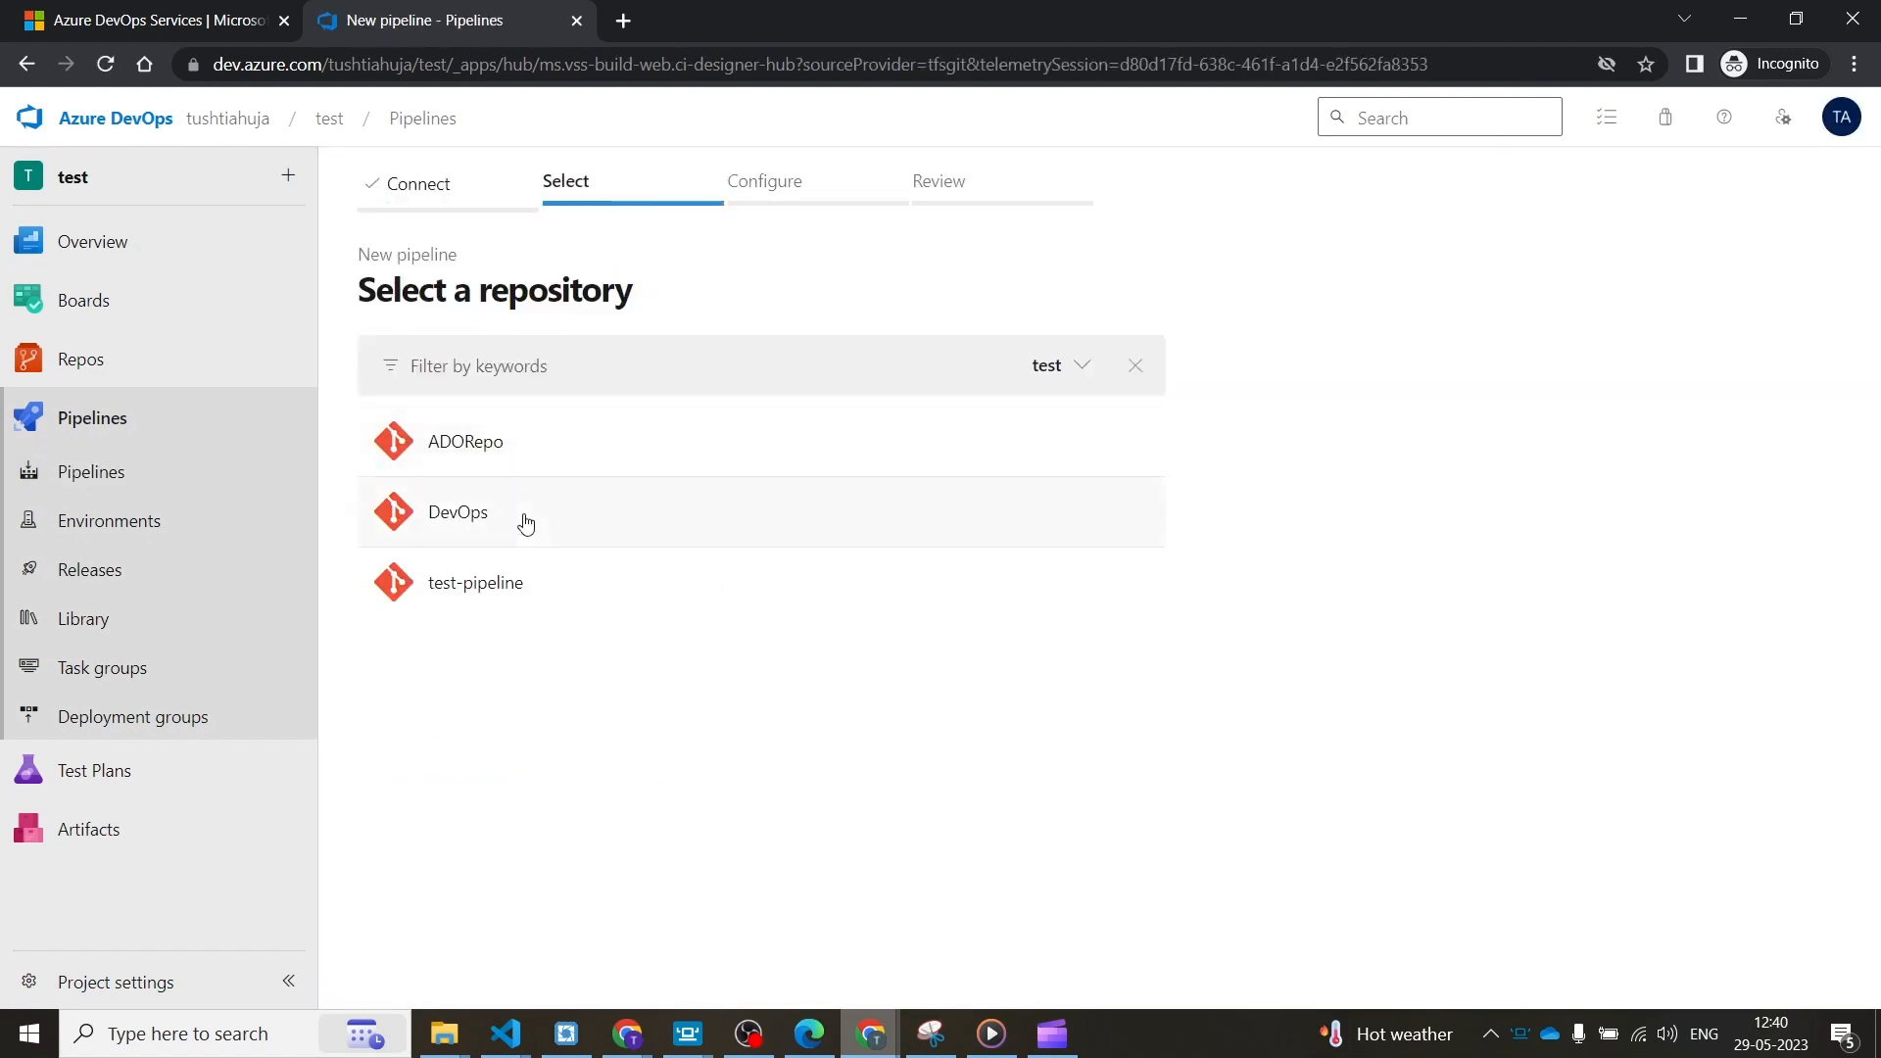
click(522, 443)
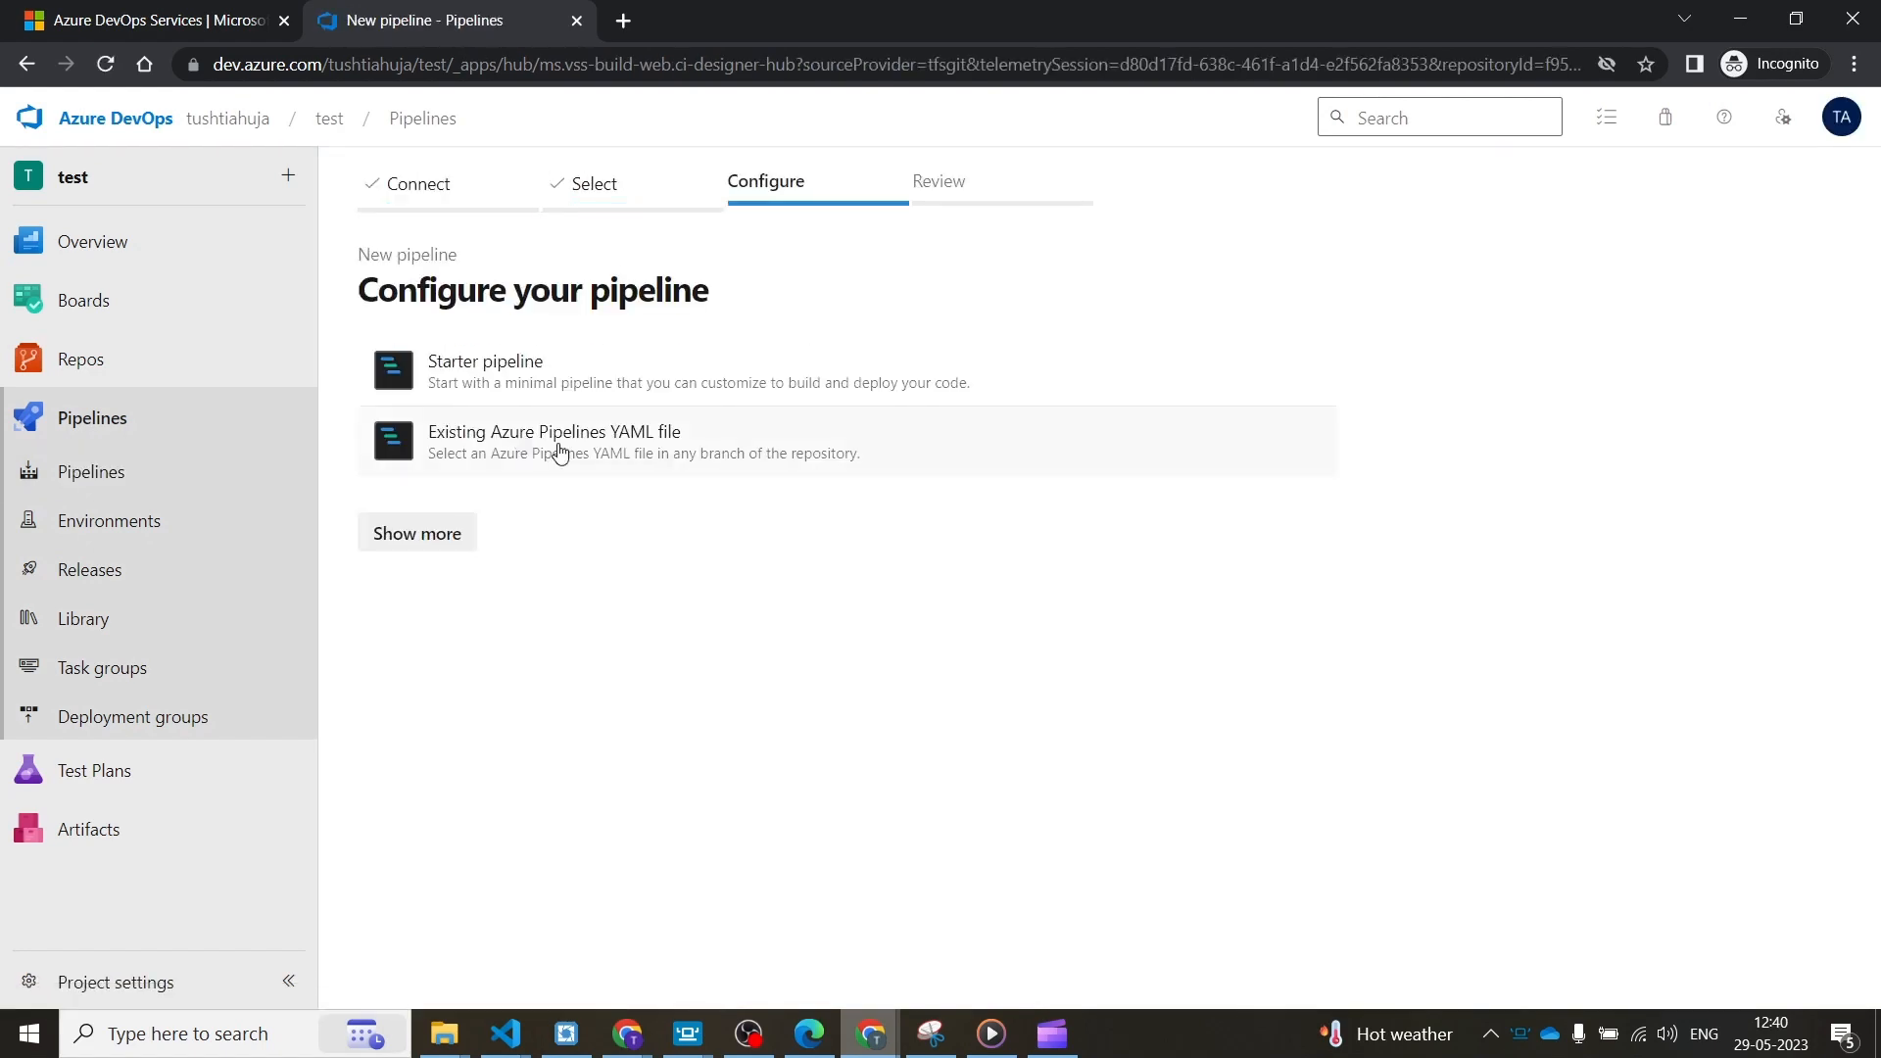
click(560, 450)
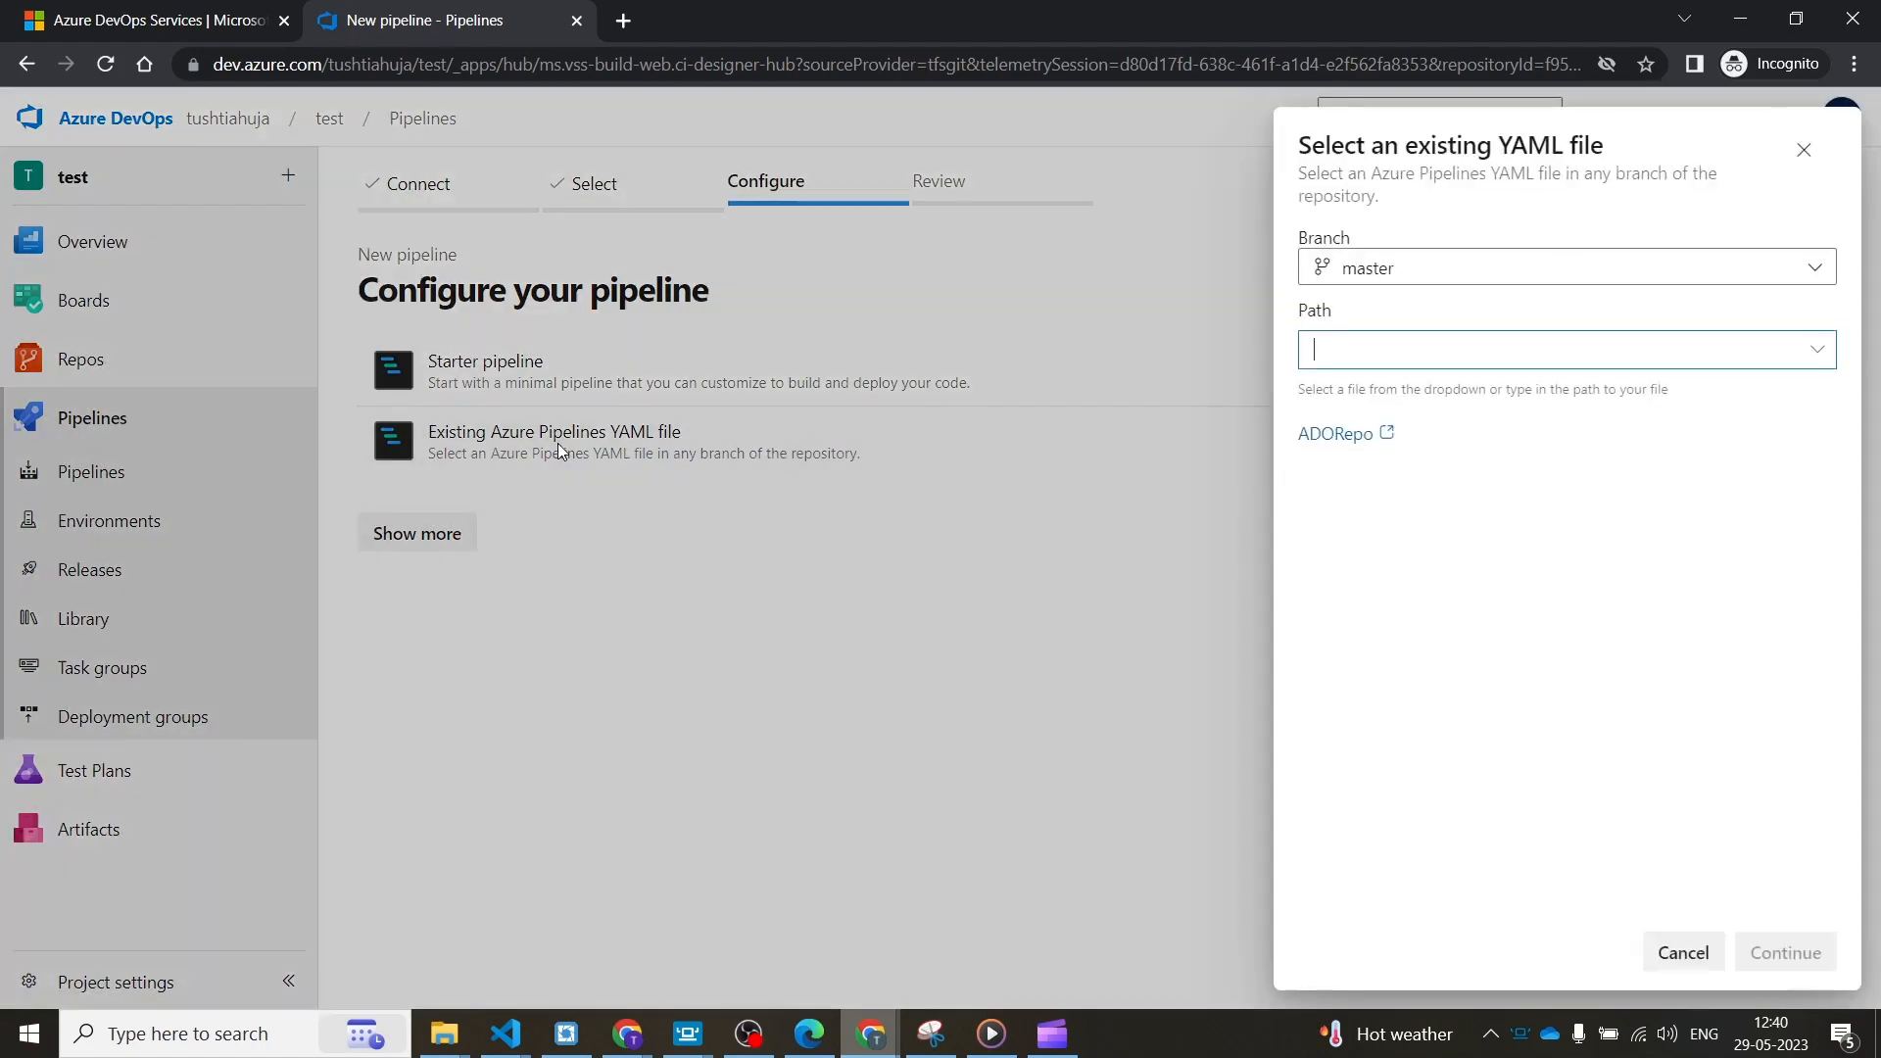
- Try to choose a YAML file path and branch in ADORepo, and return to the pipelines list without creating the pipeline
click(1825, 350)
click(1826, 350)
click(1827, 350)
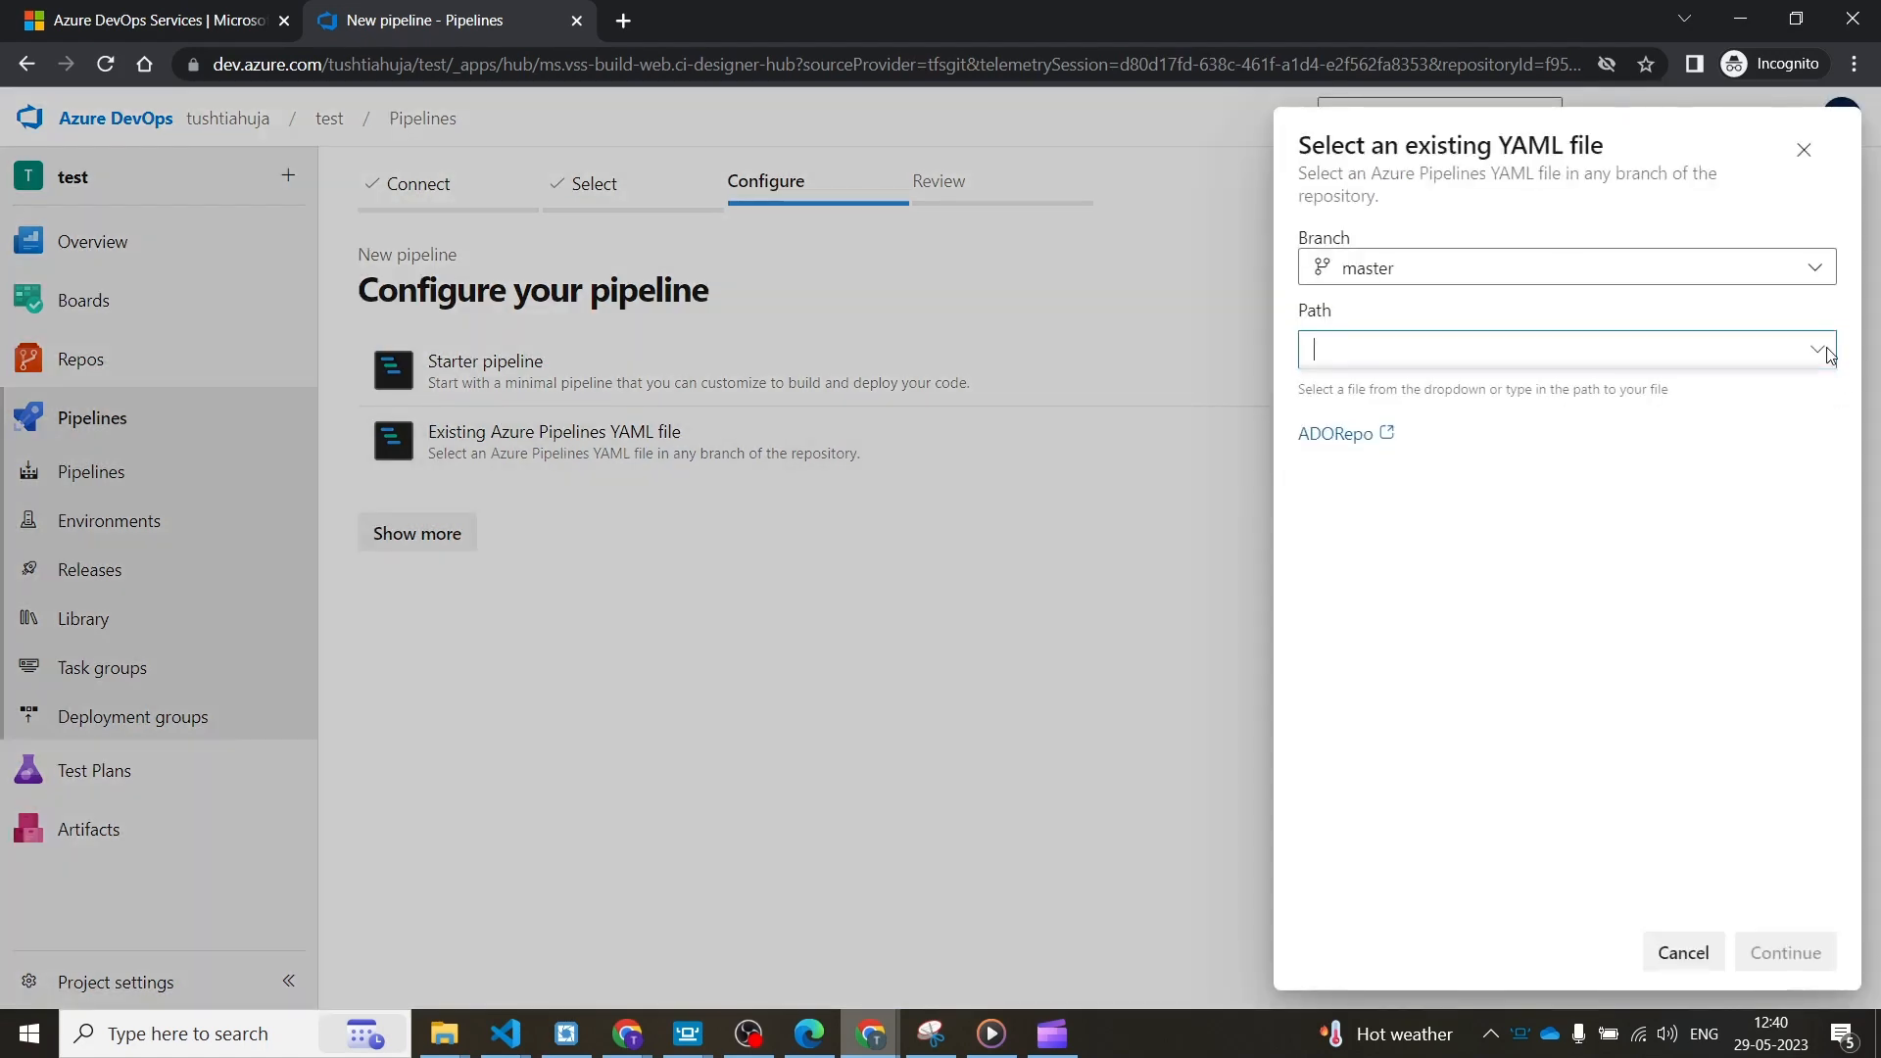
click(1833, 278)
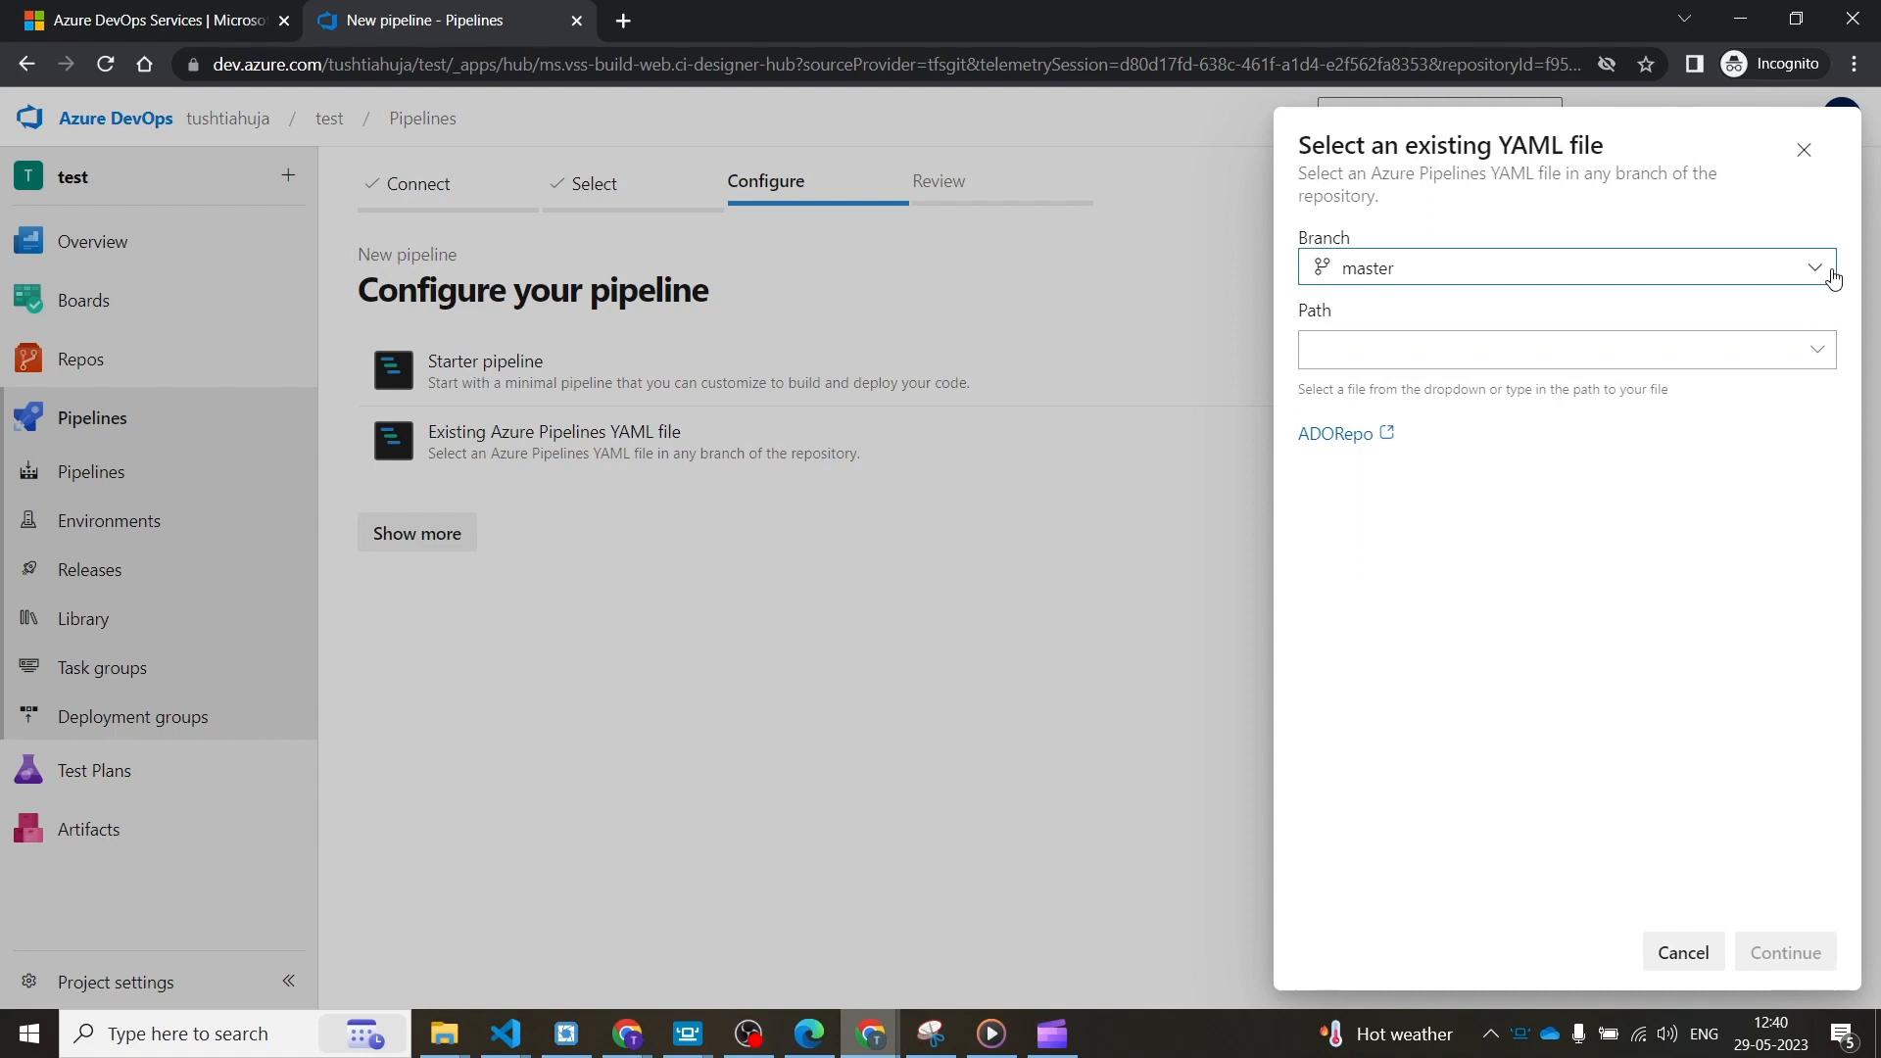
click(136, 349)
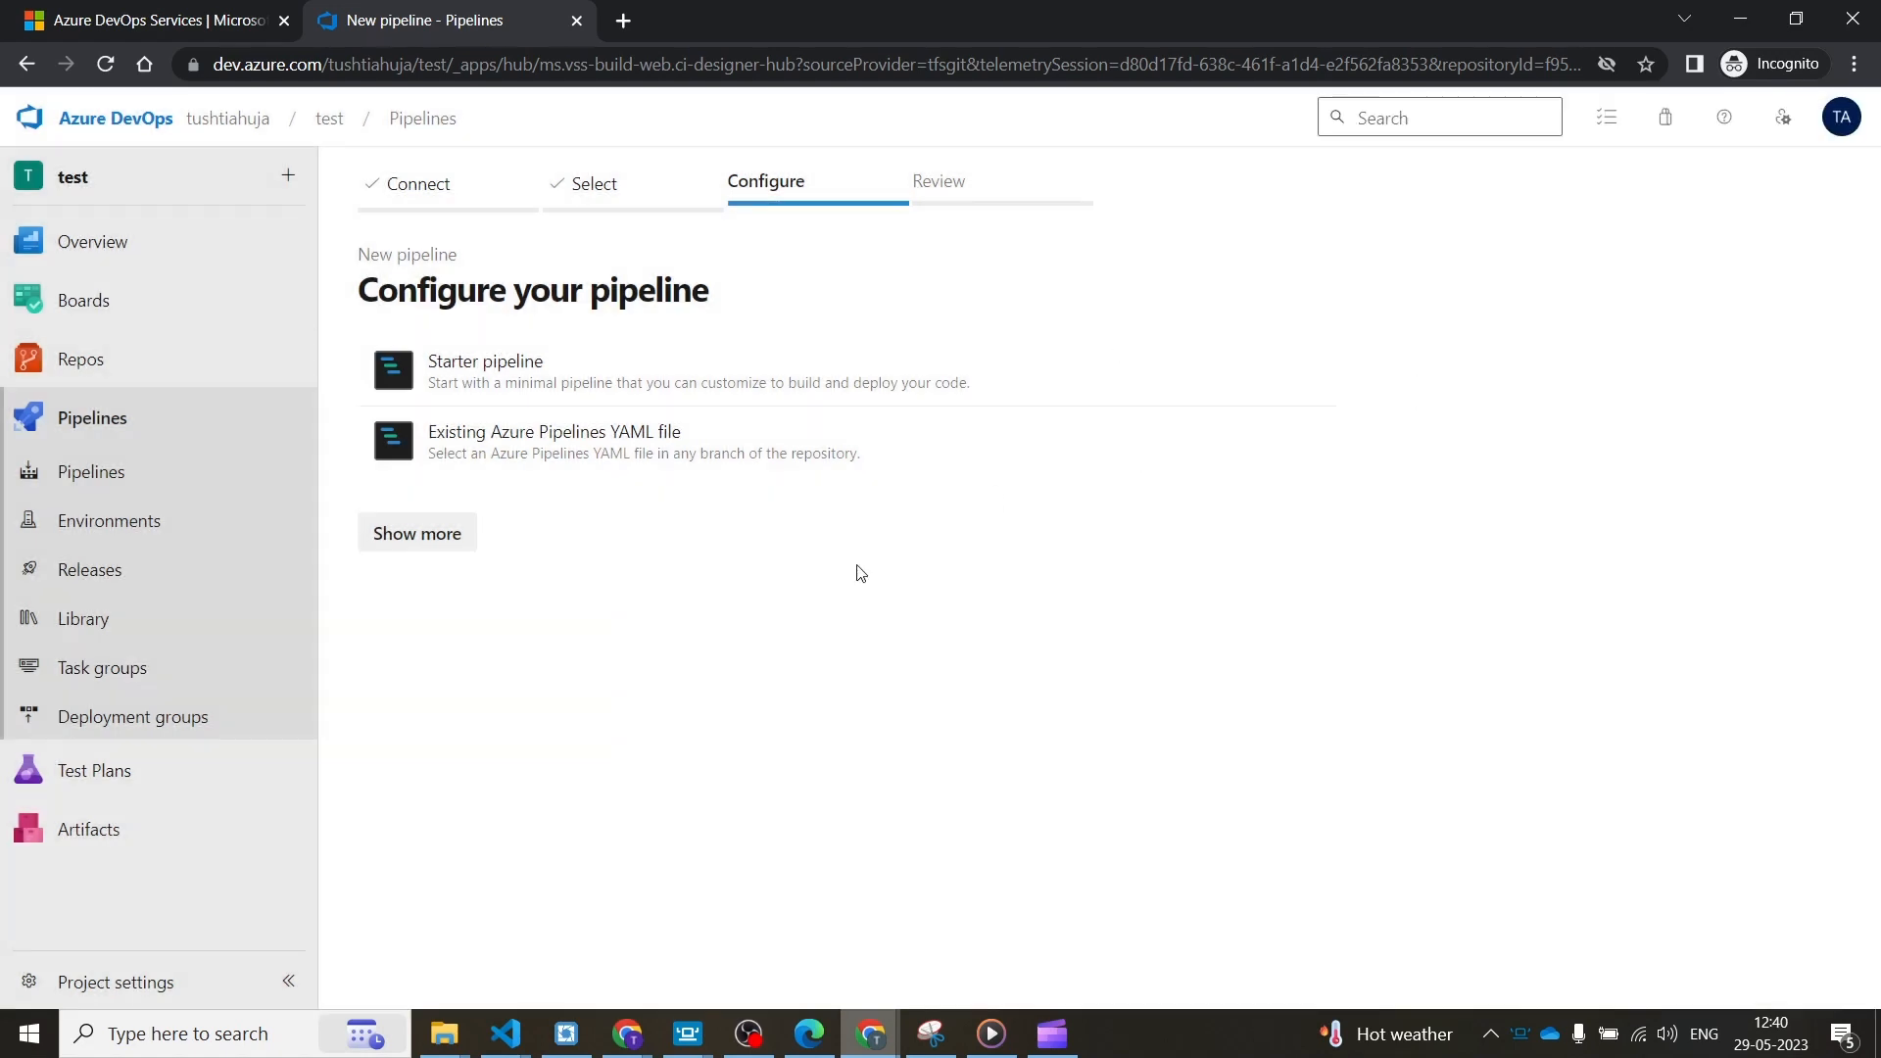
mouse_move(197, 387)
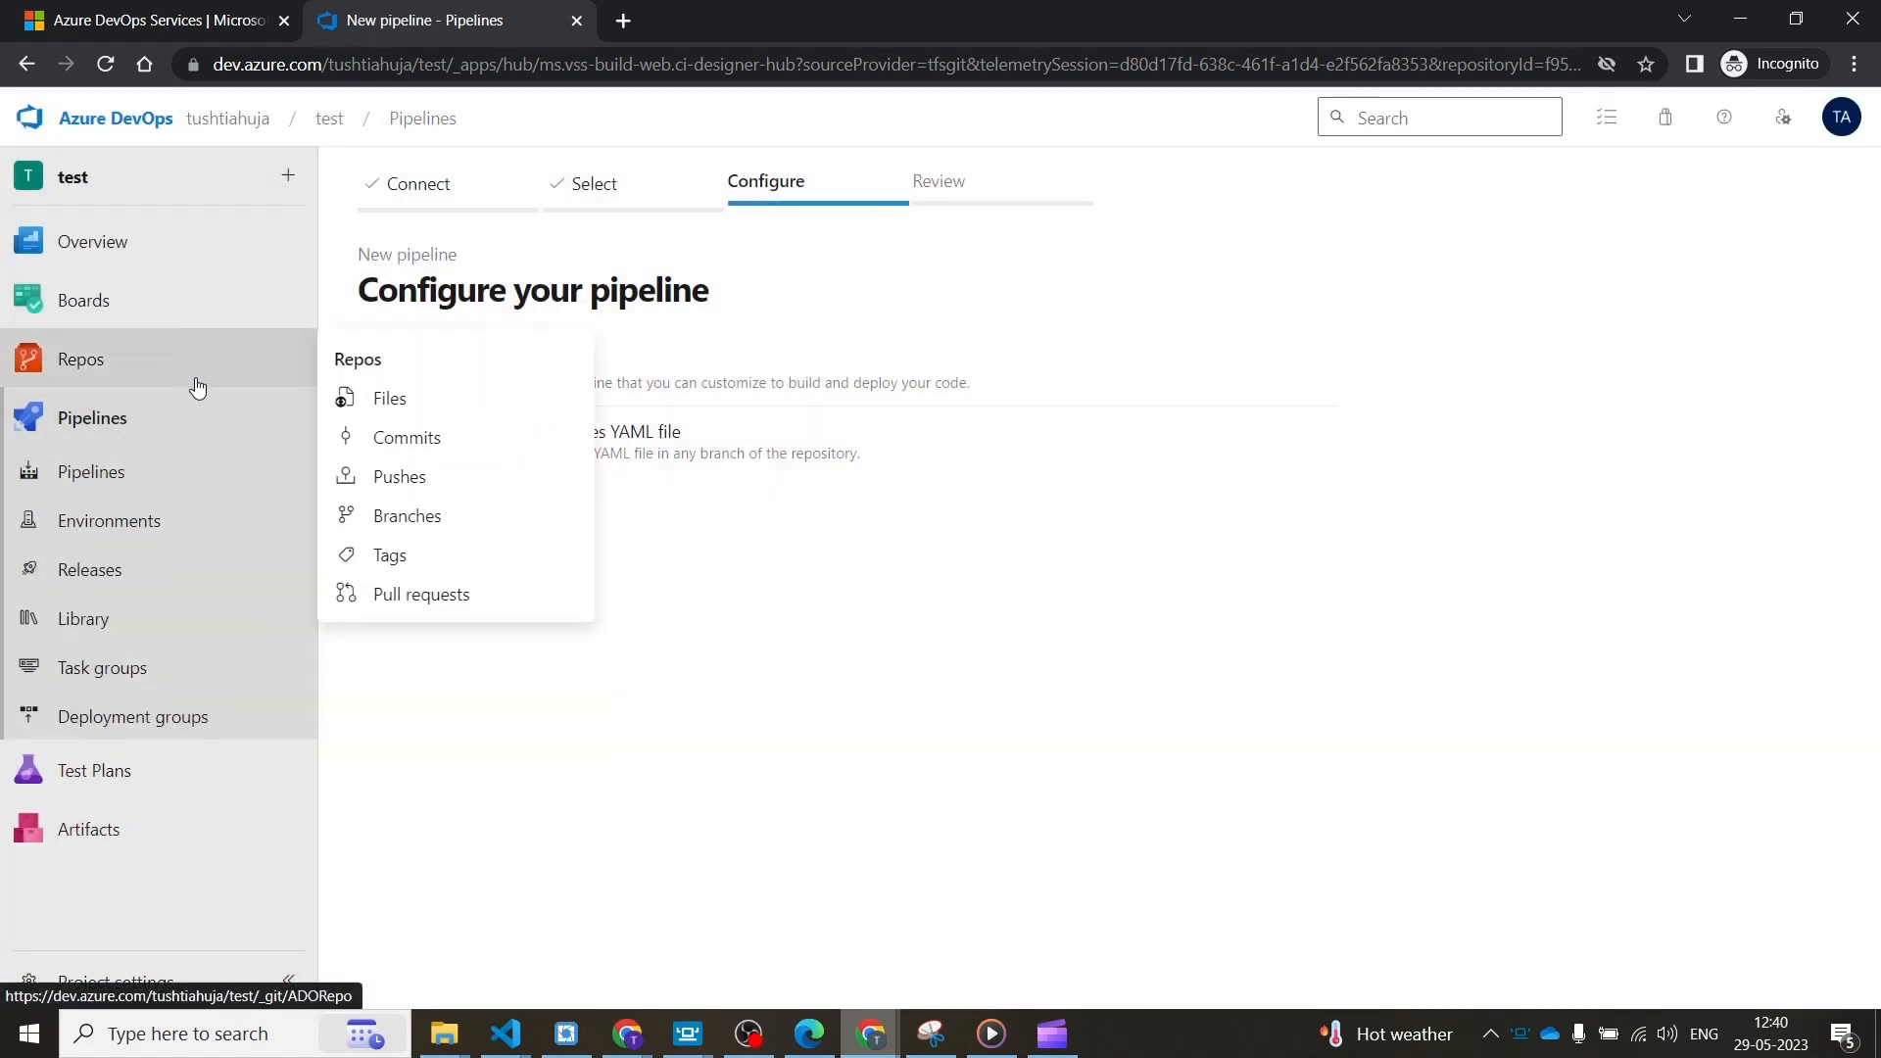
click(122, 474)
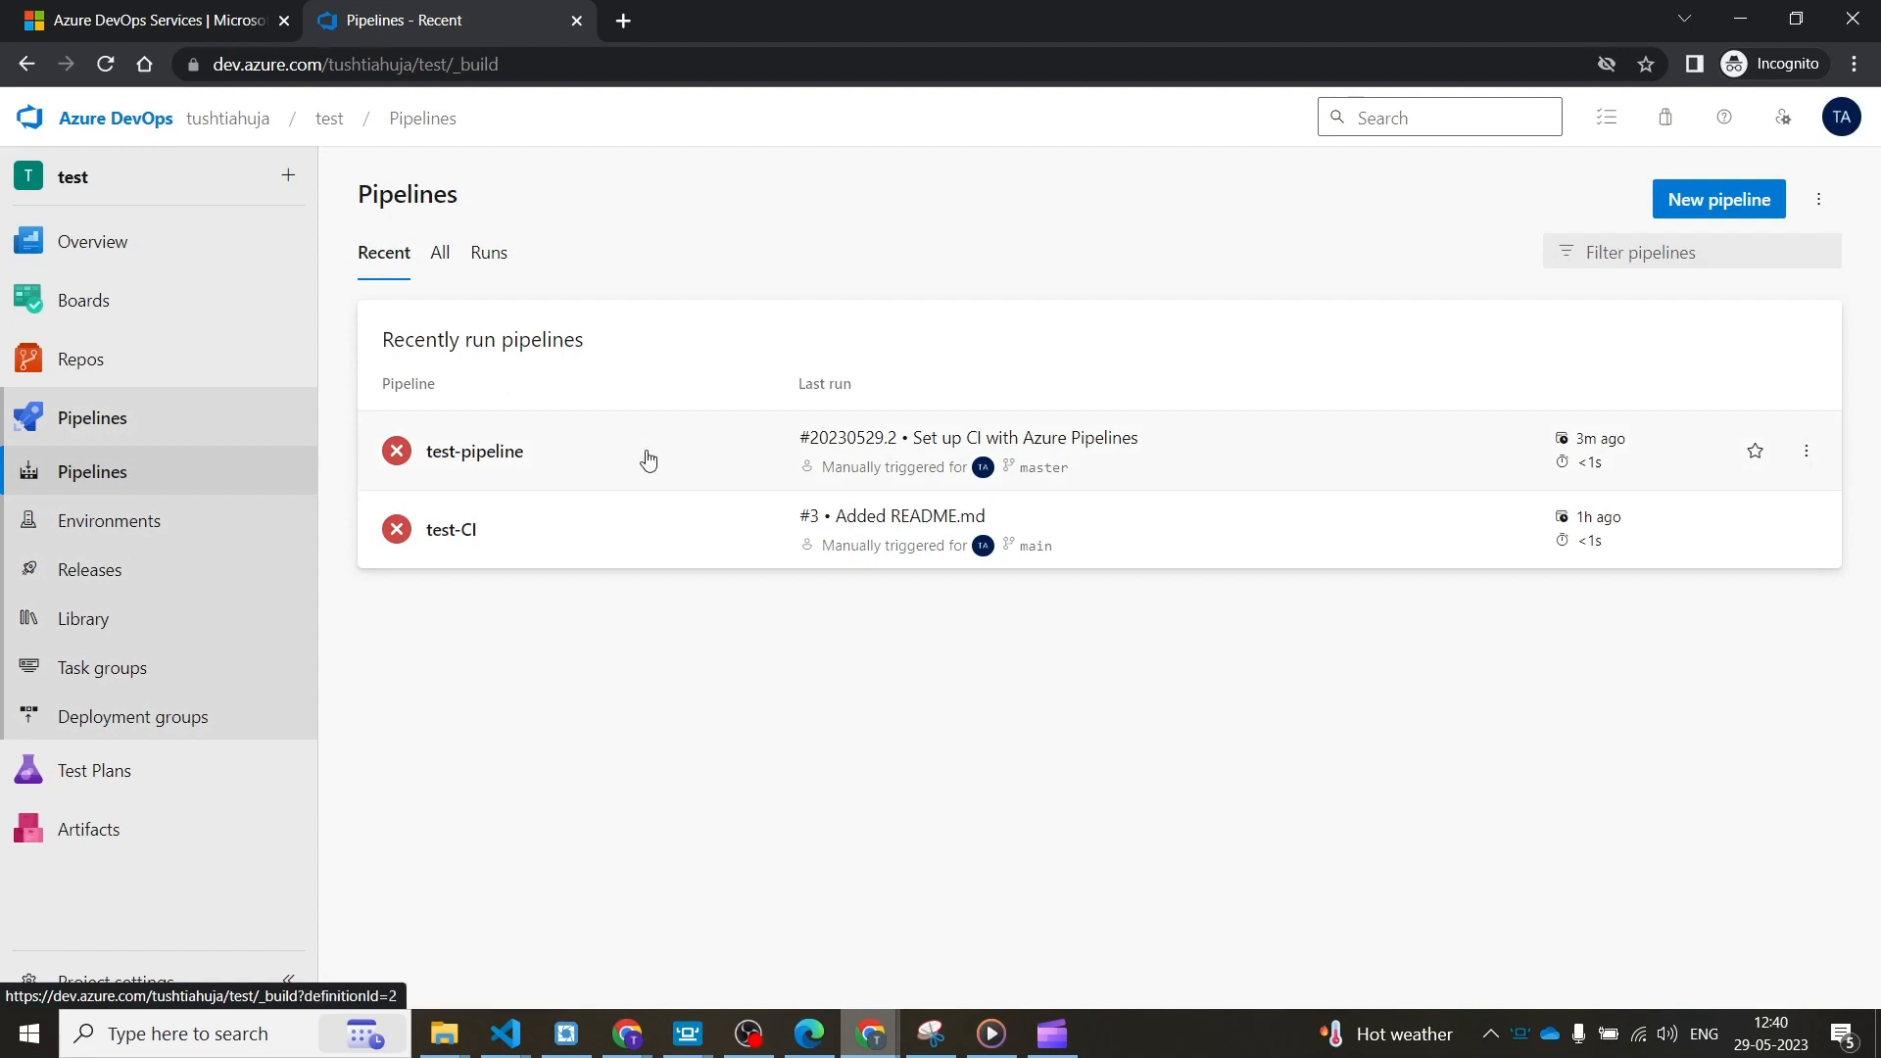
- Inspect test-pipeline's latest run summary and its YAML file, and return to the pipelines list
click(647, 459)
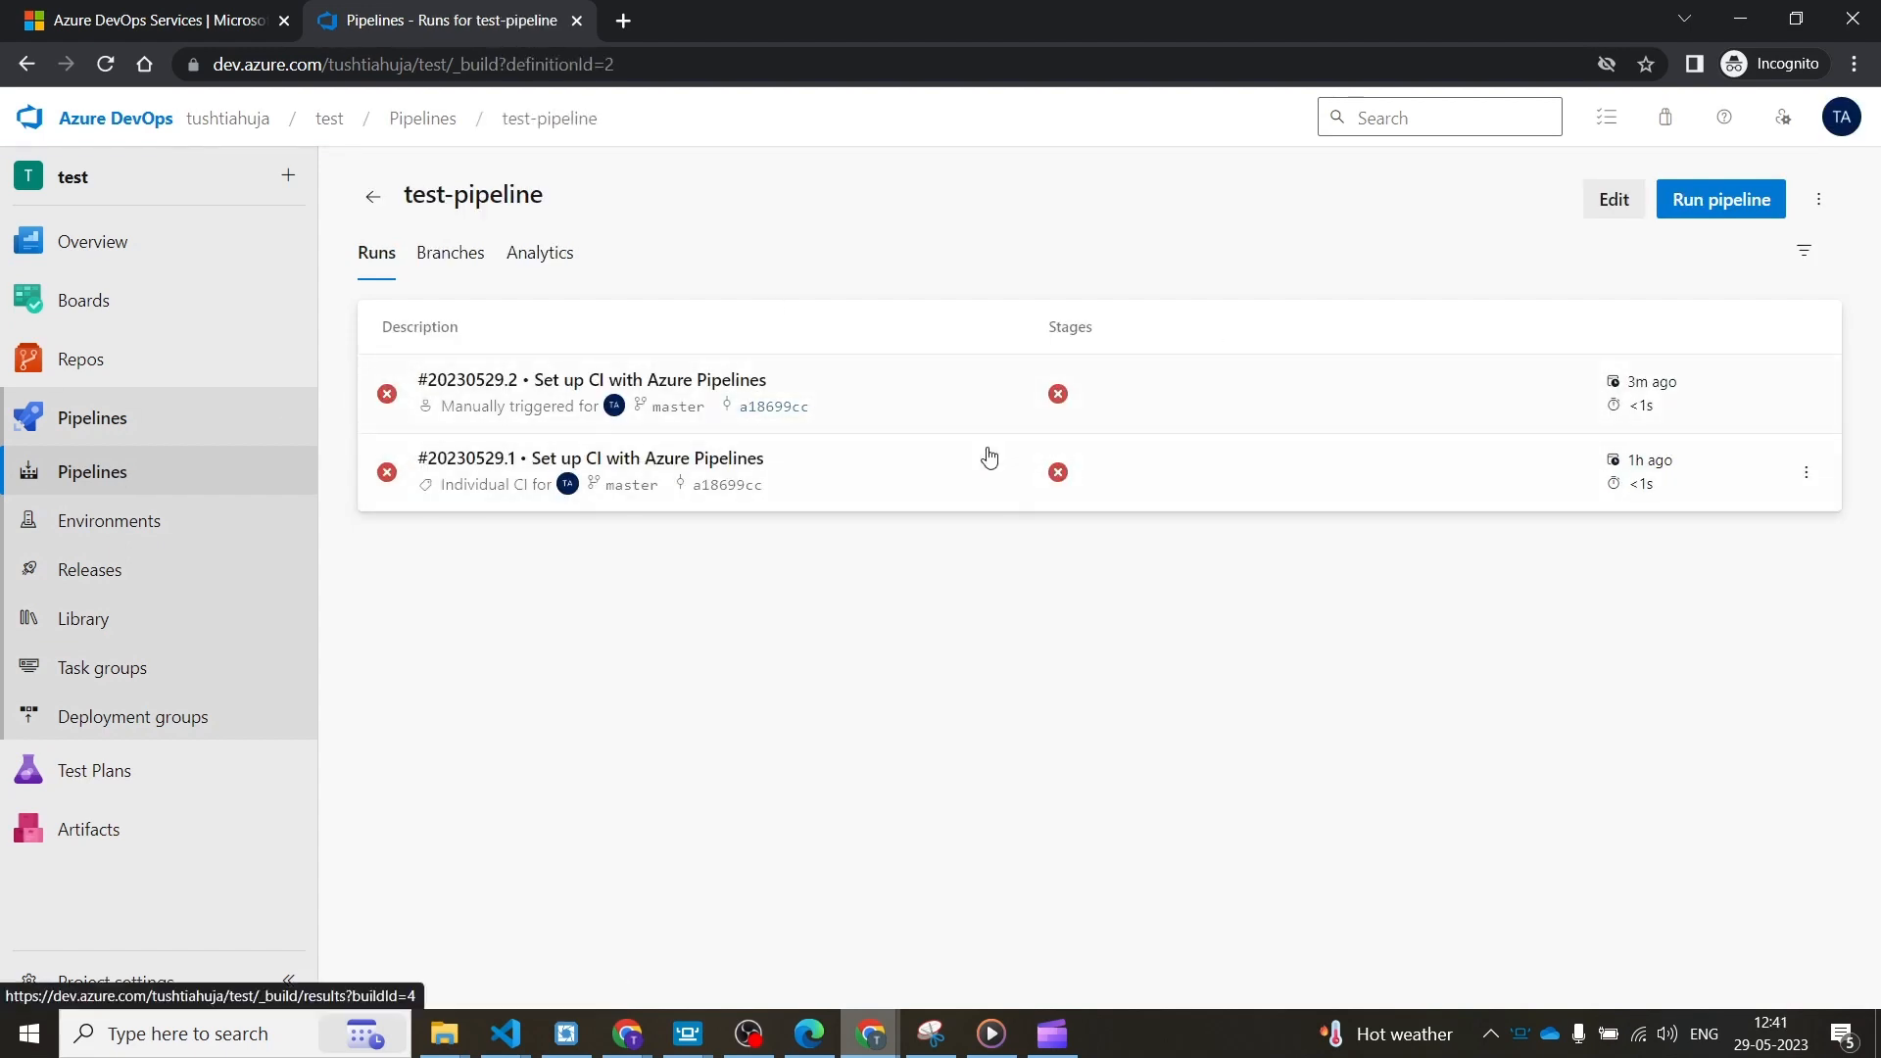
click(891, 428)
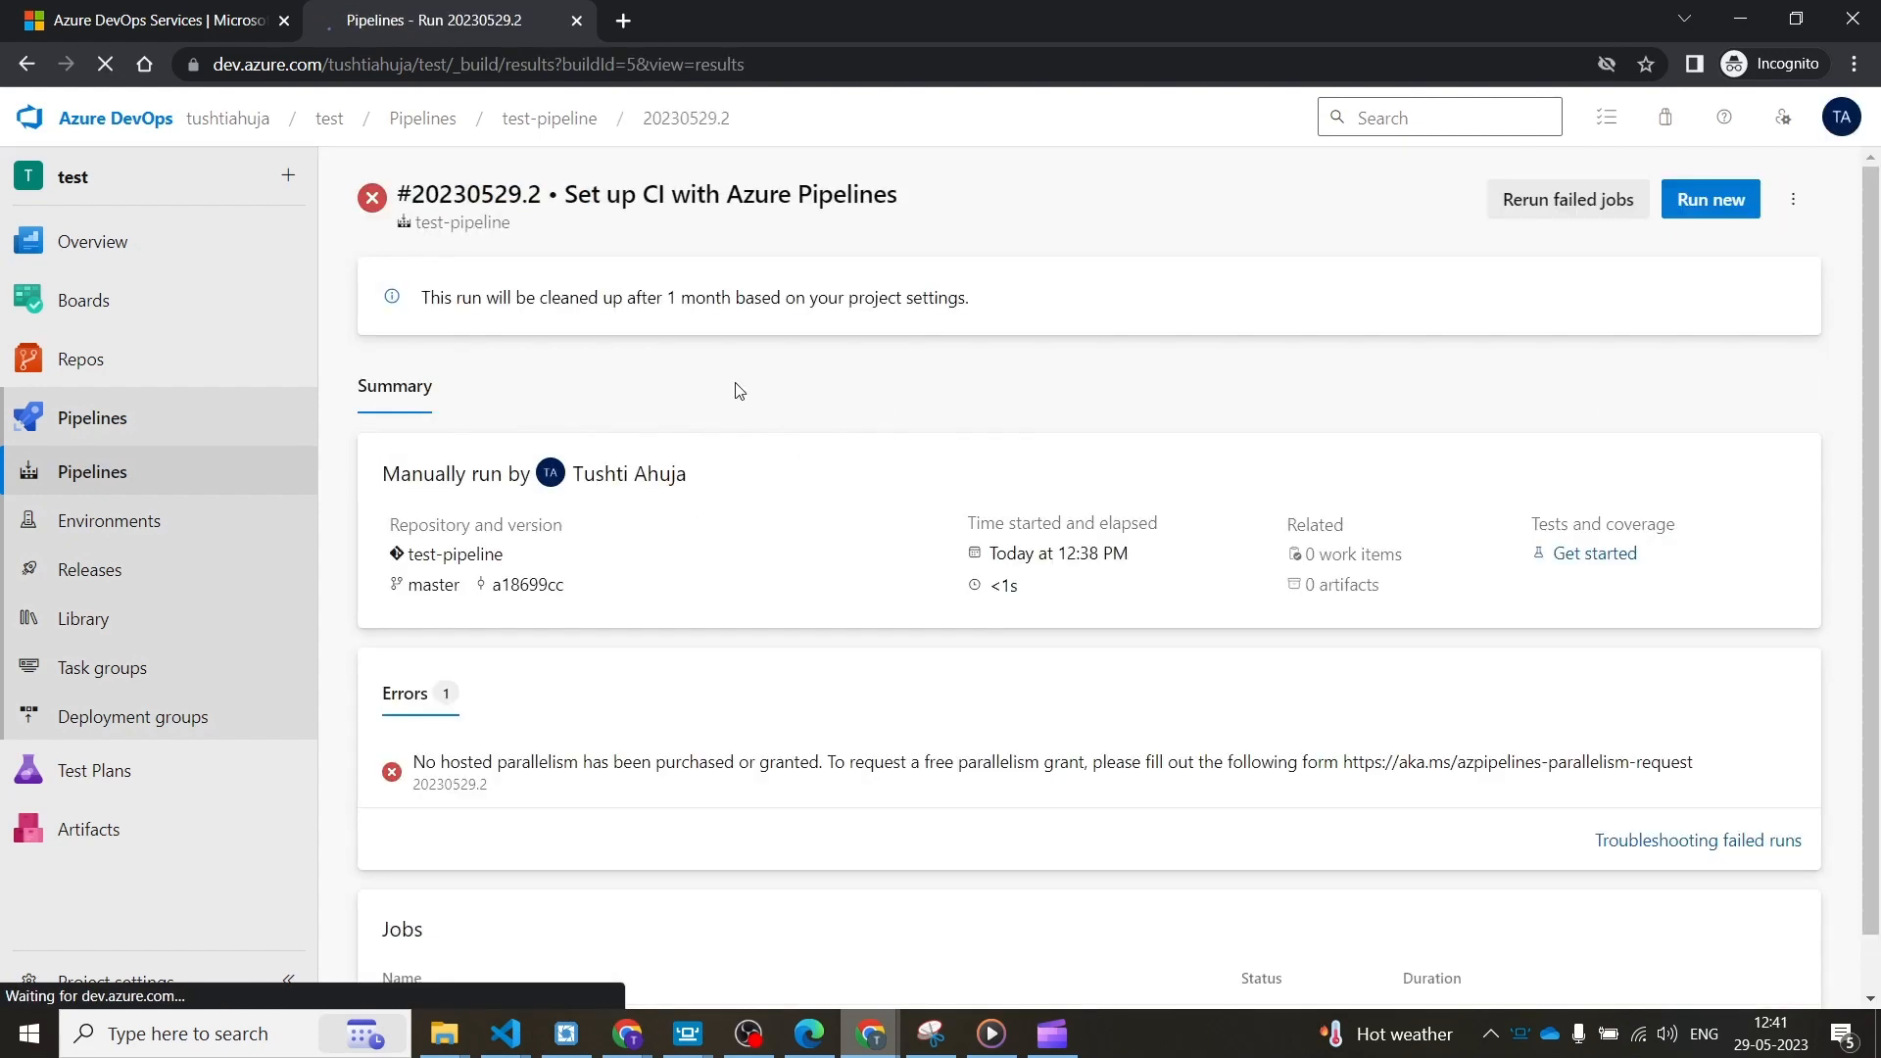
click(548, 118)
click(1612, 202)
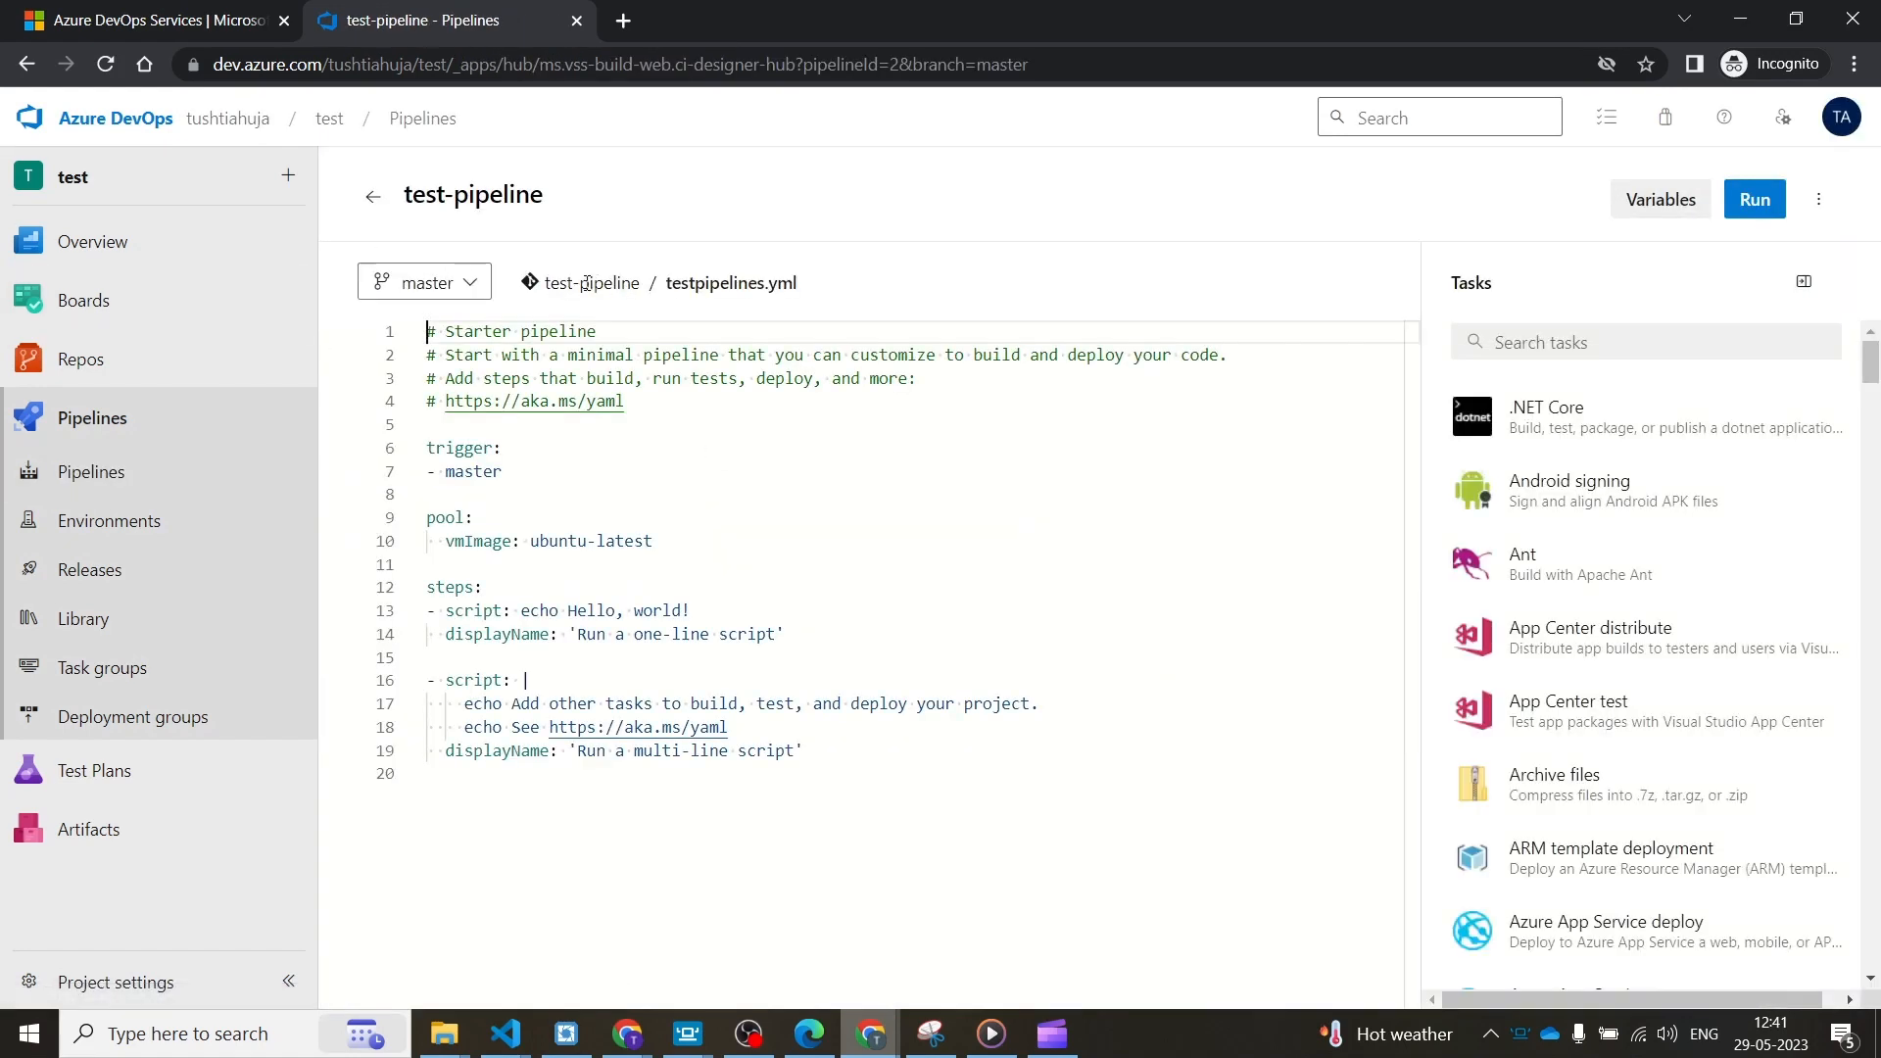
click(127, 429)
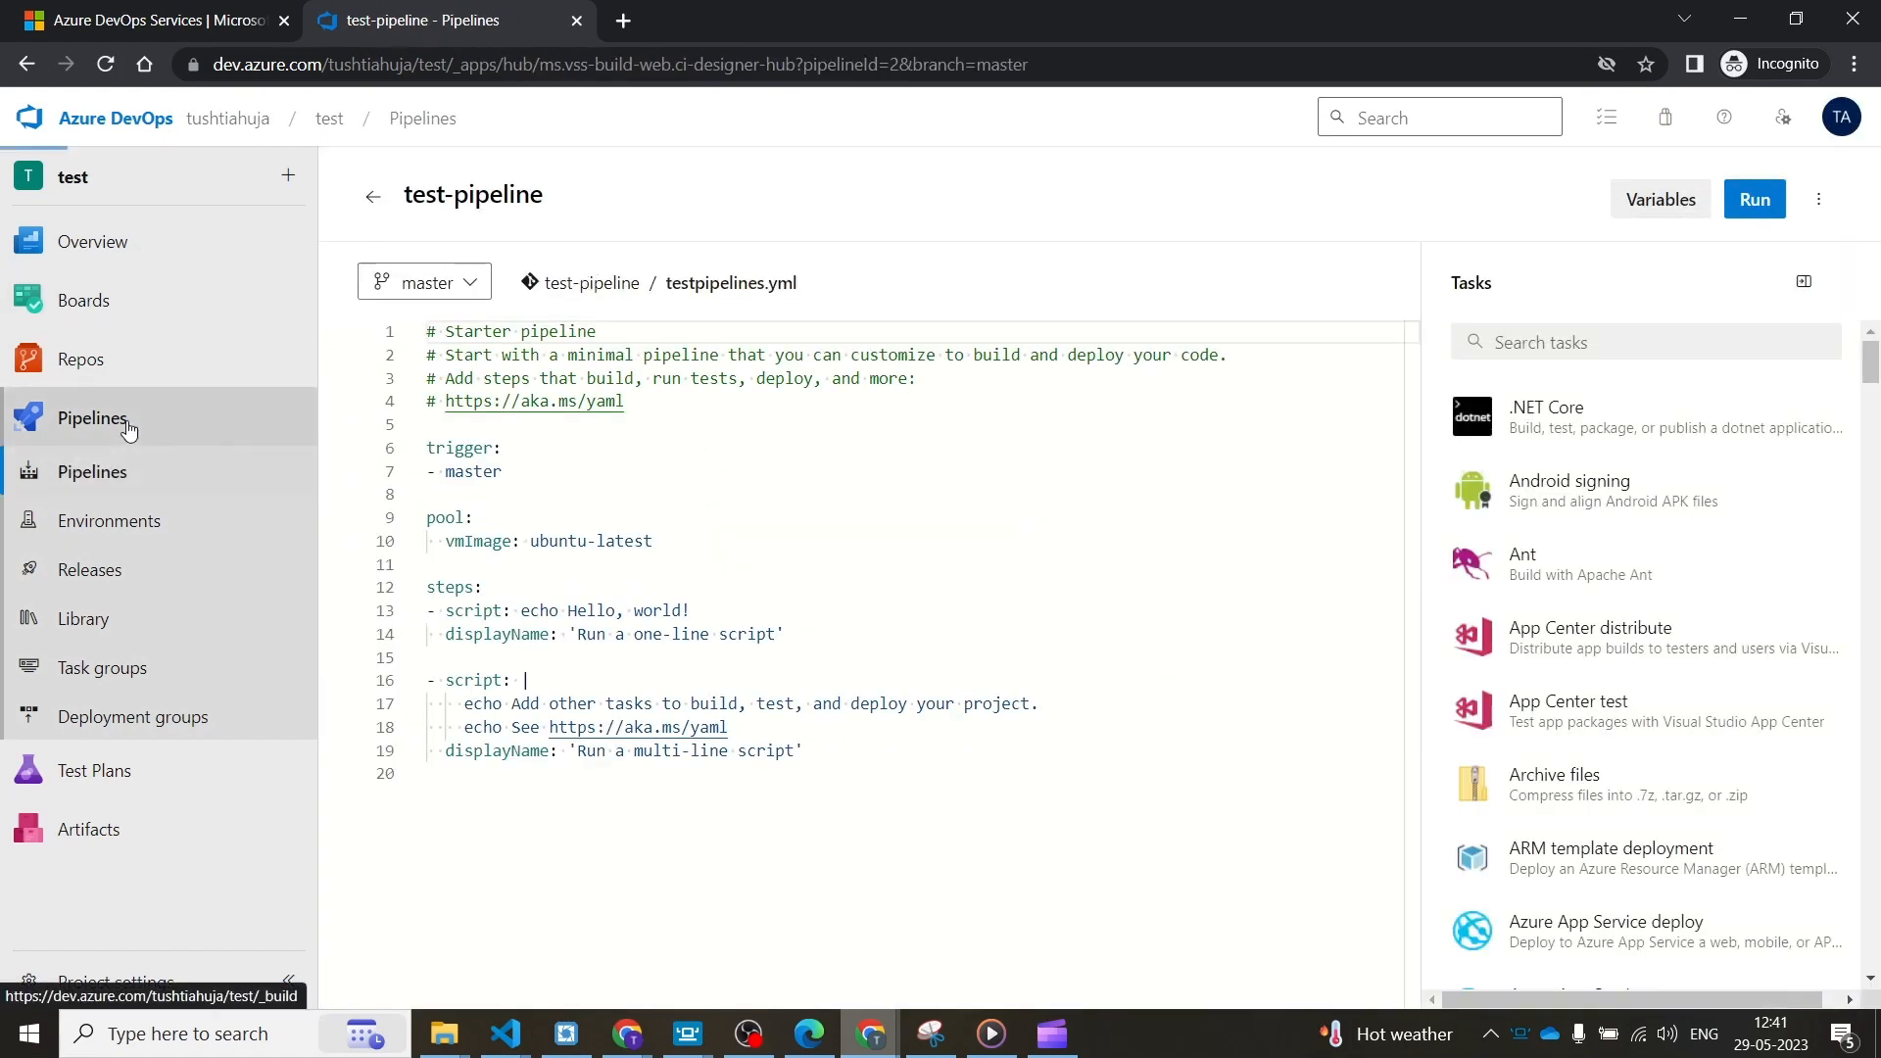
- Set up a new pipeline from the test-pipeline repository with the existing file /testpipelines.yml, review its YAML and leave without running it
click(1716, 214)
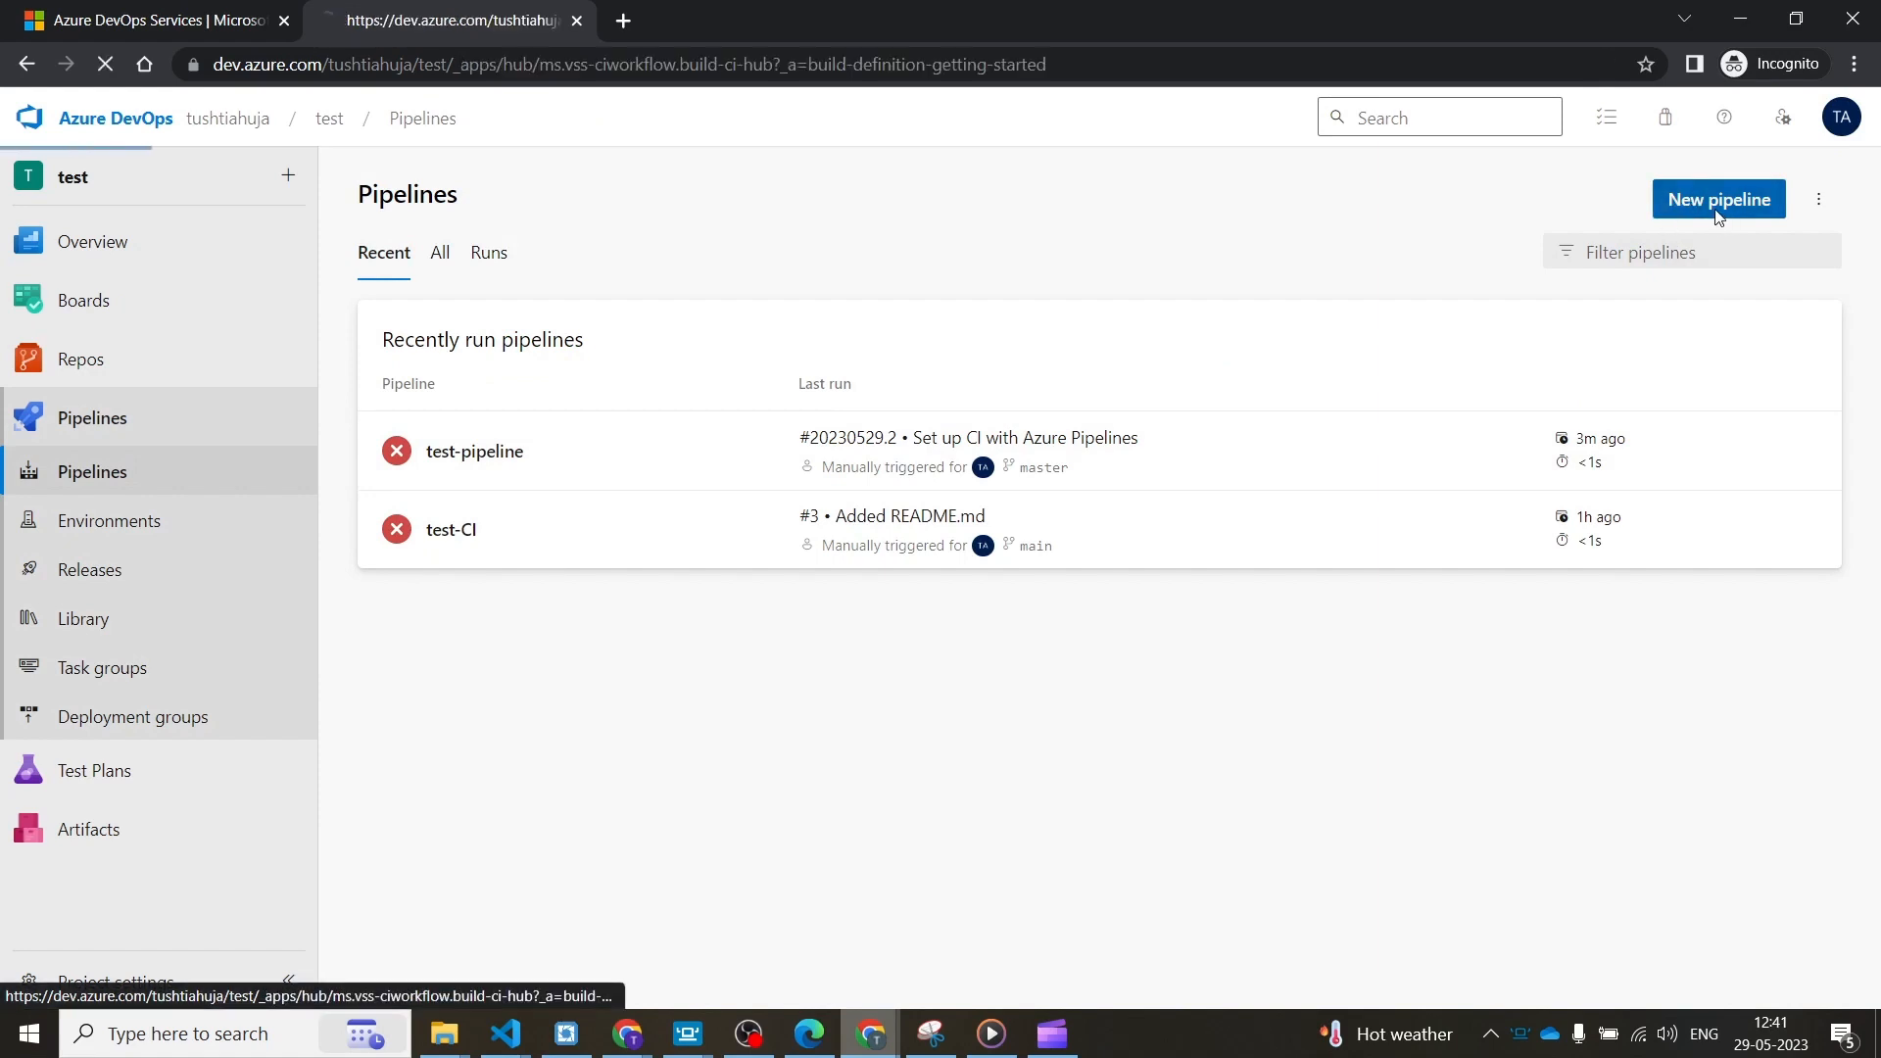
click(540, 367)
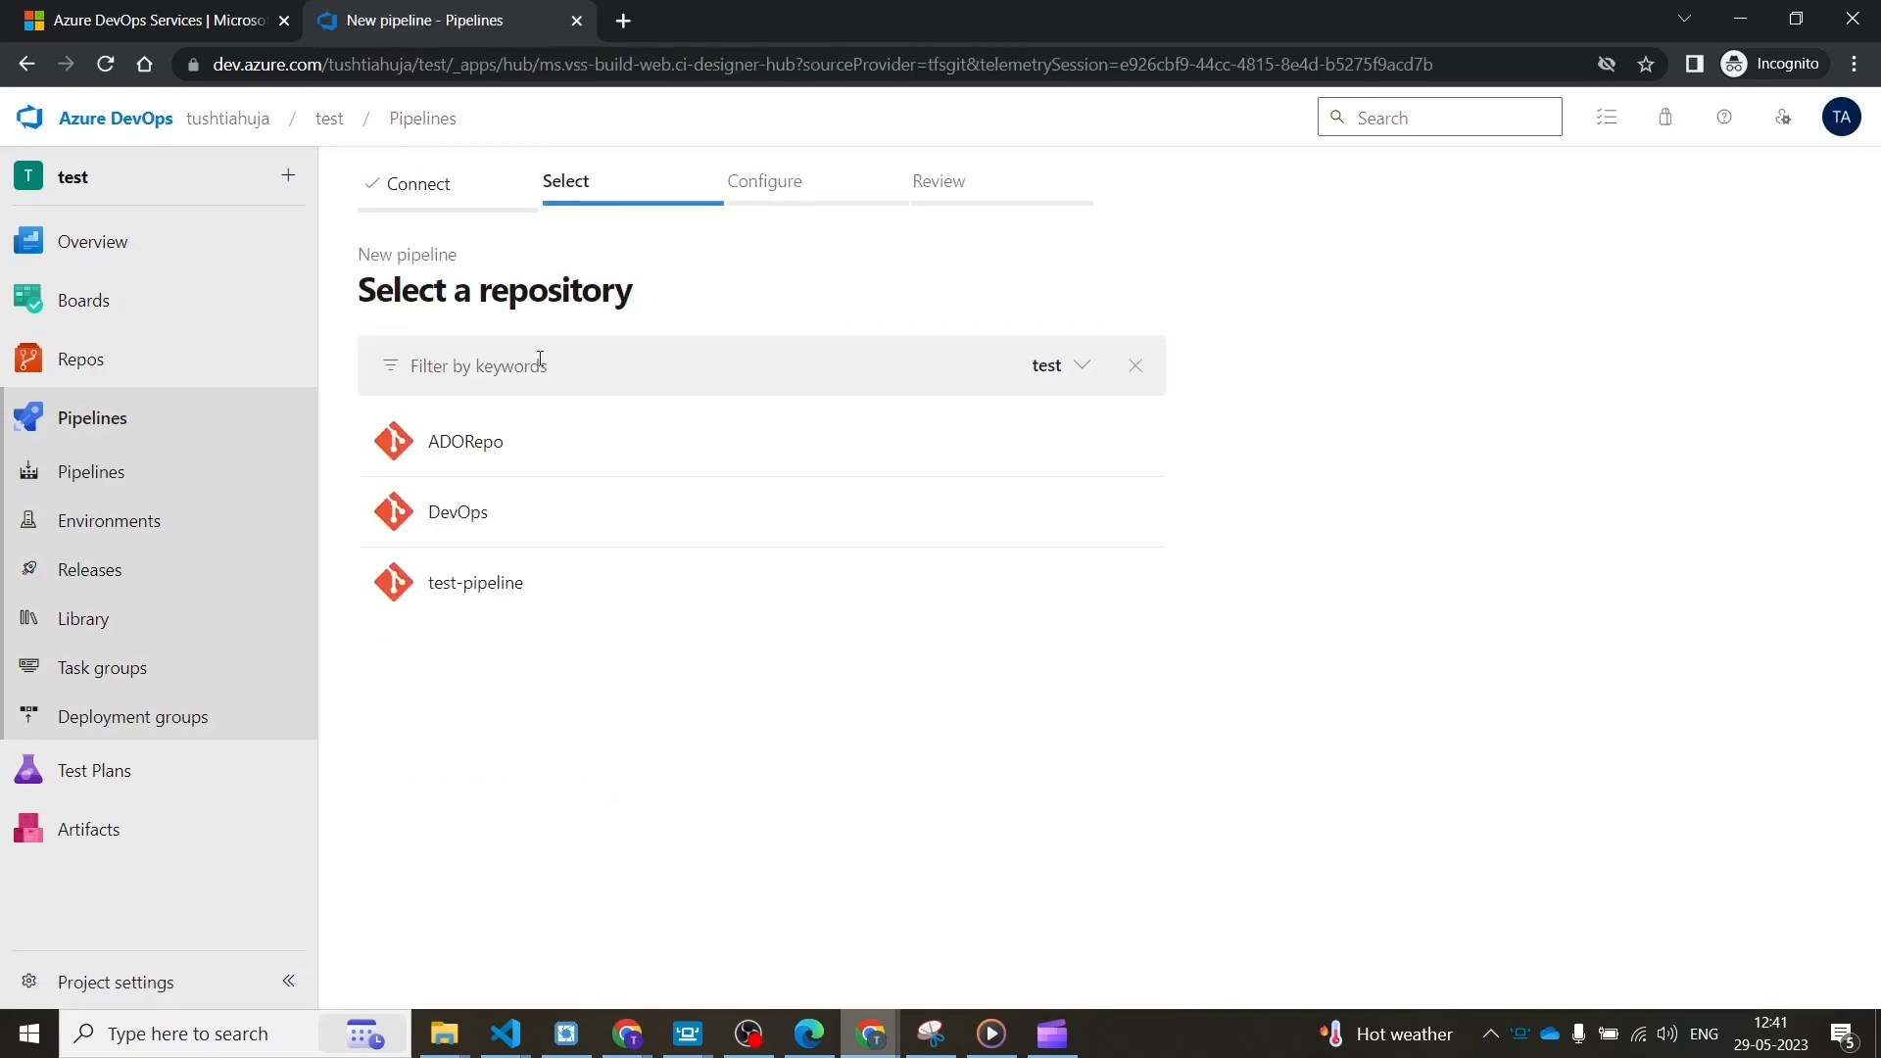
click(520, 584)
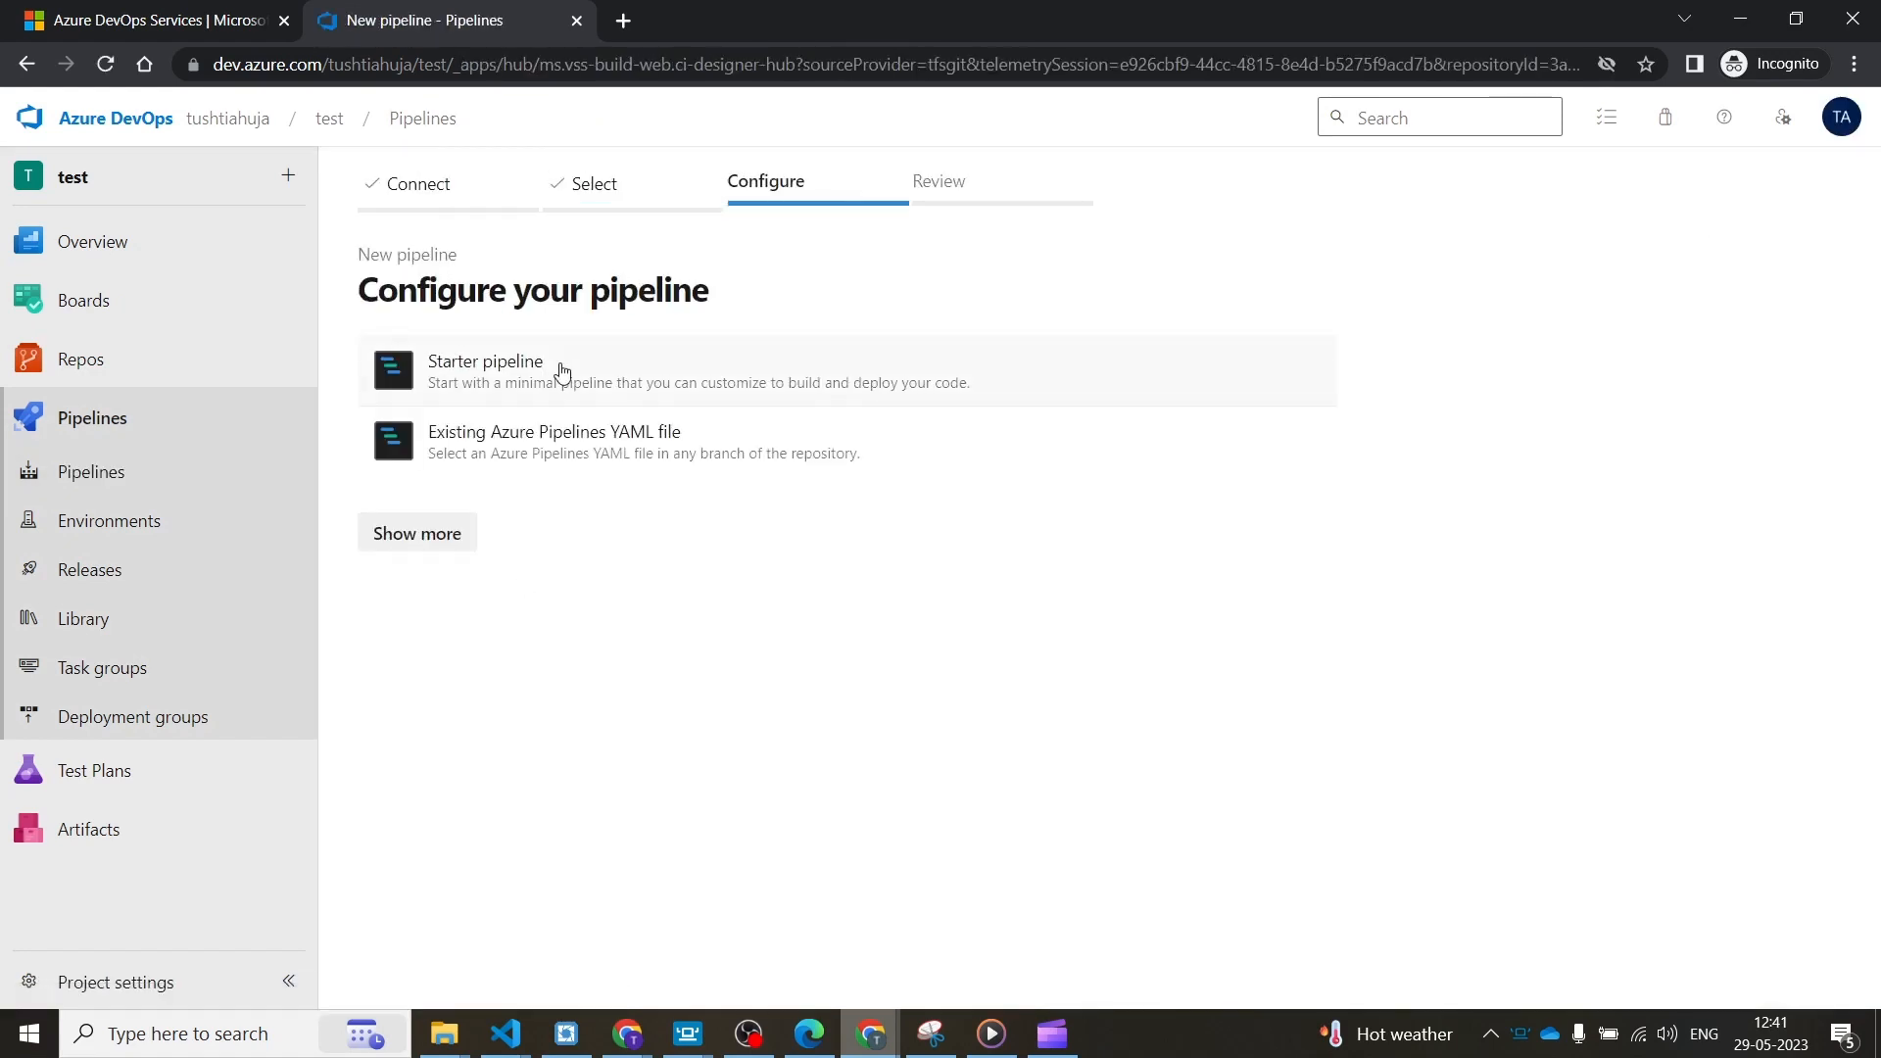
click(565, 443)
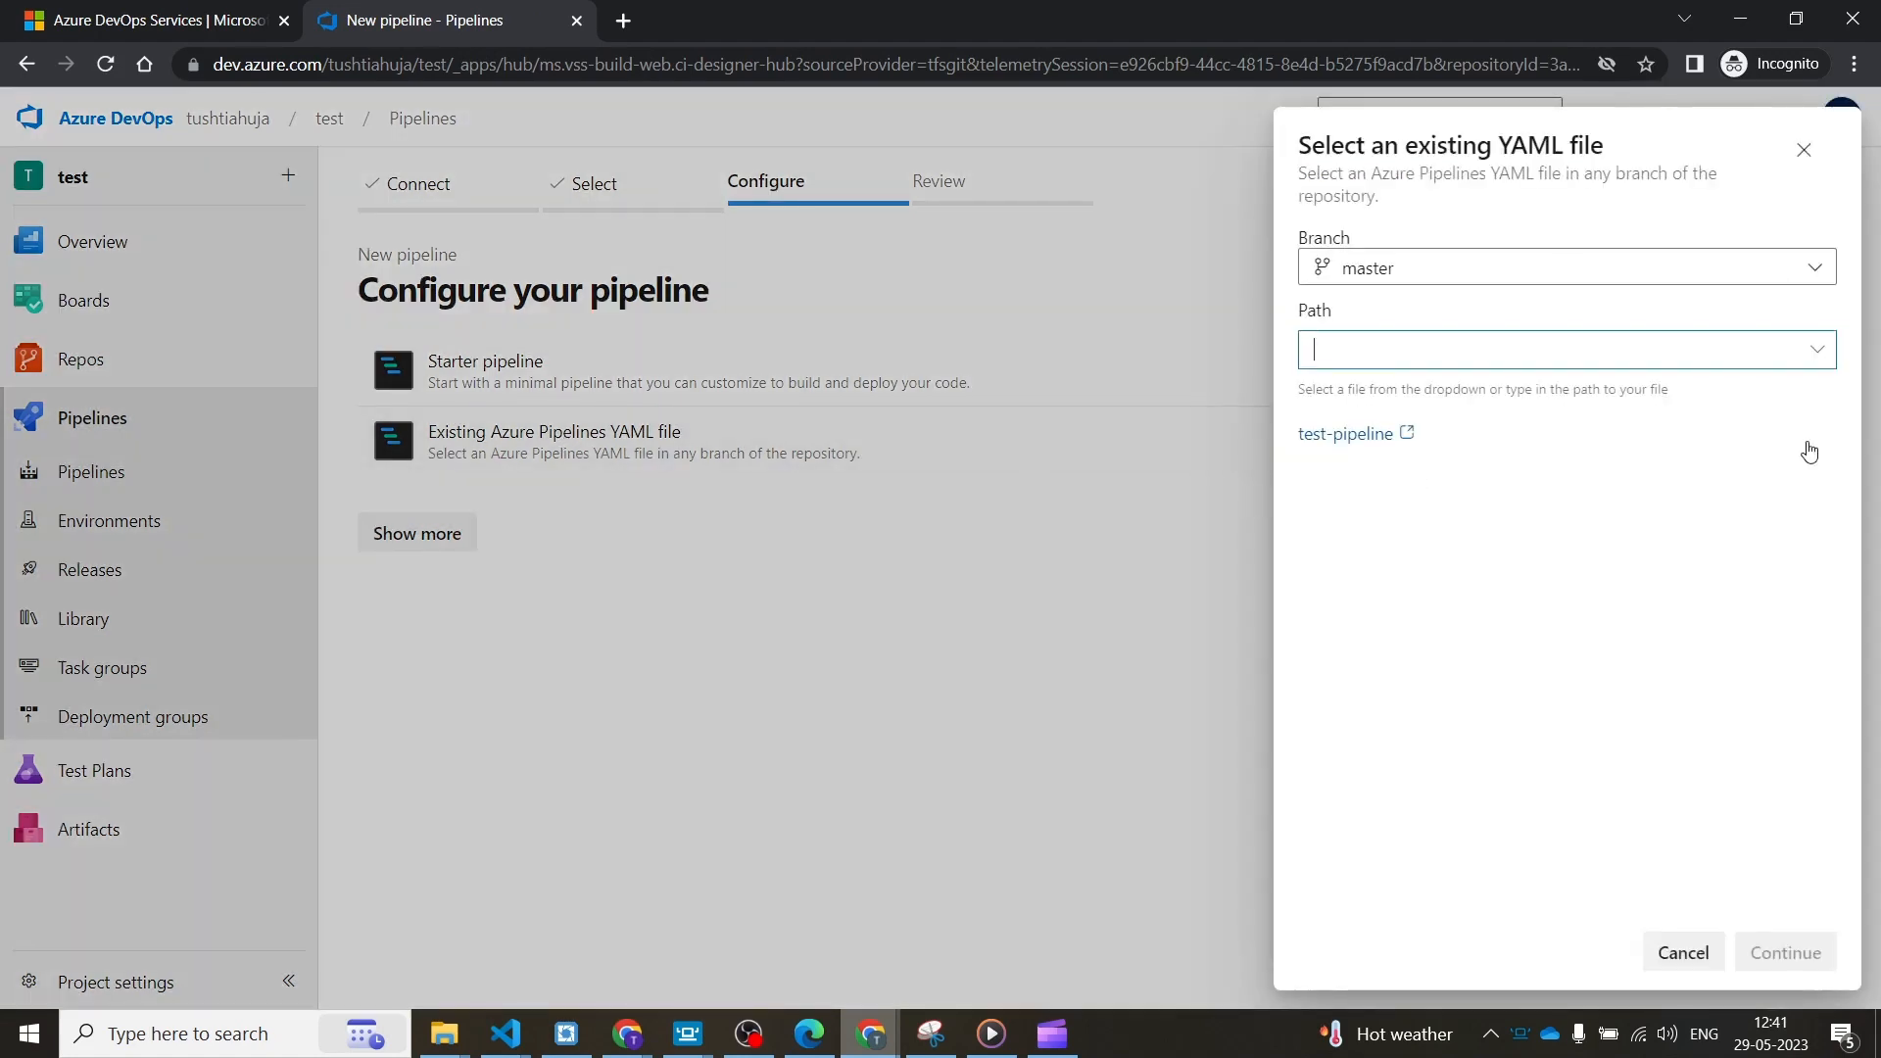
click(1817, 350)
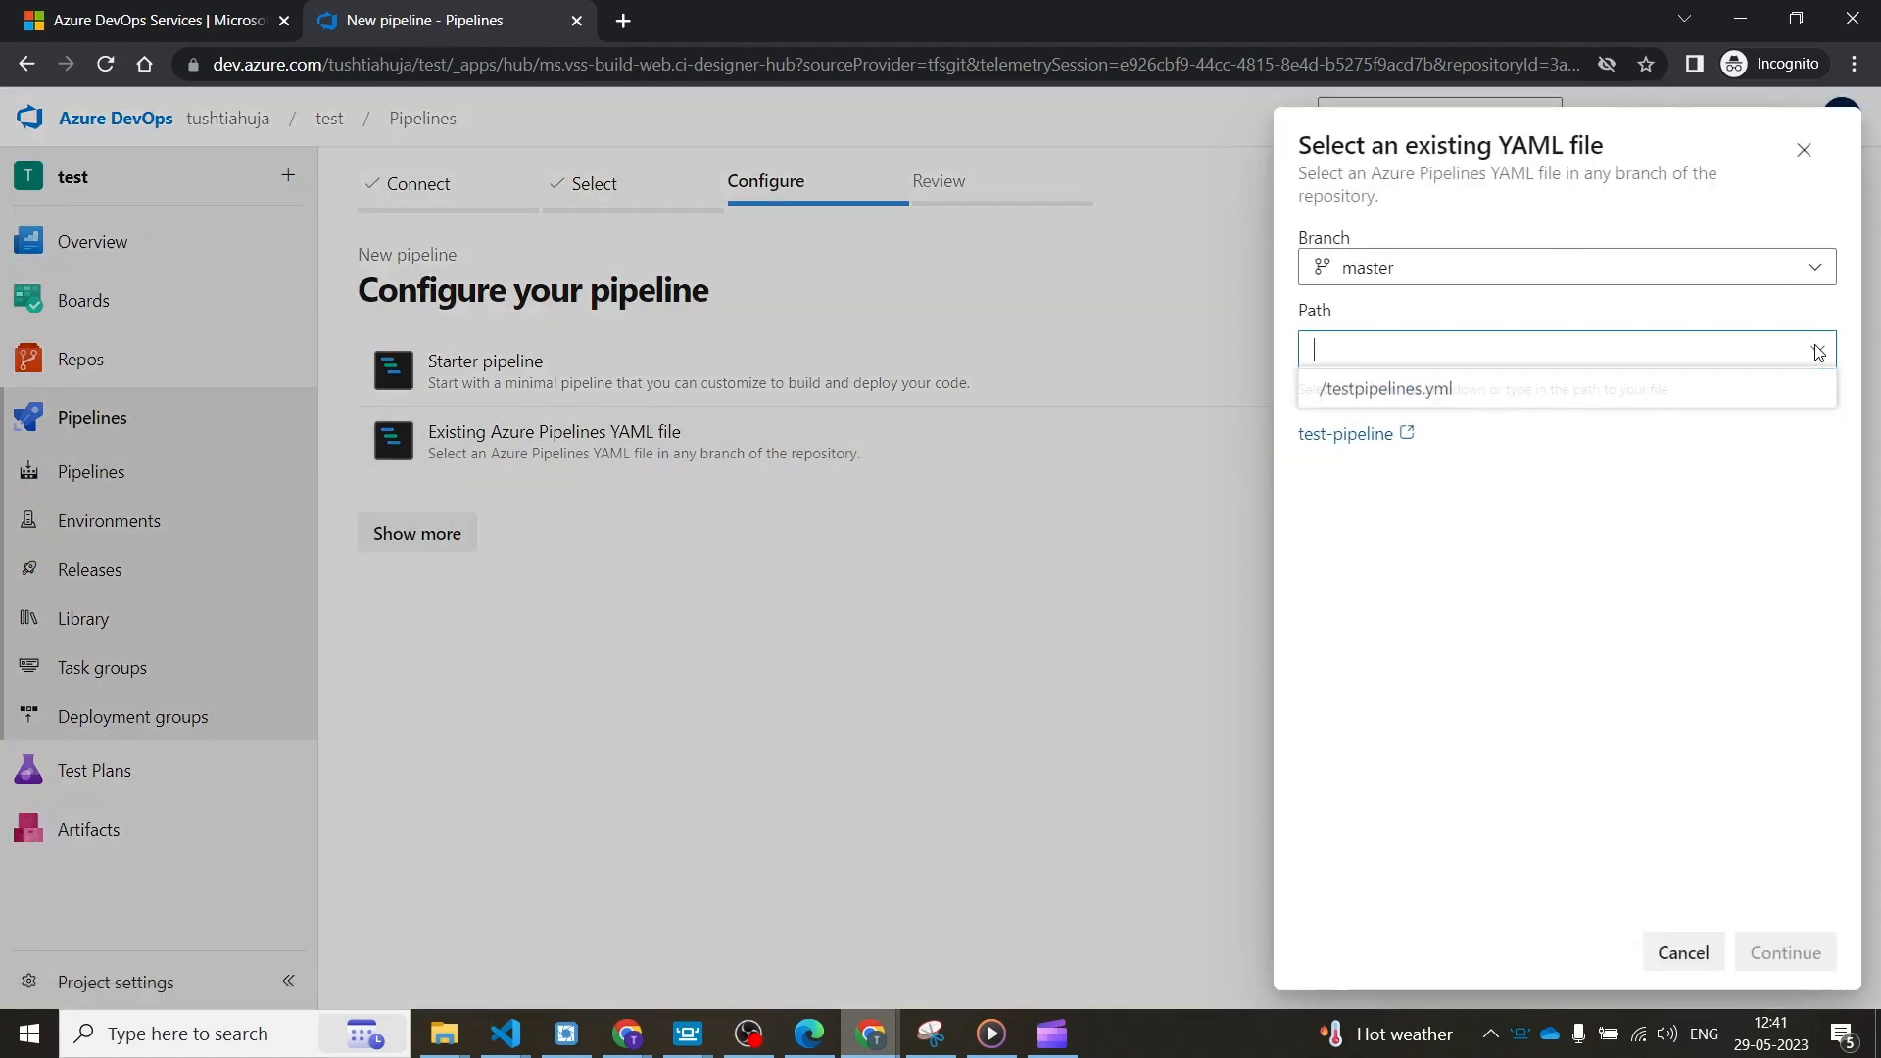
click(1376, 392)
click(1792, 951)
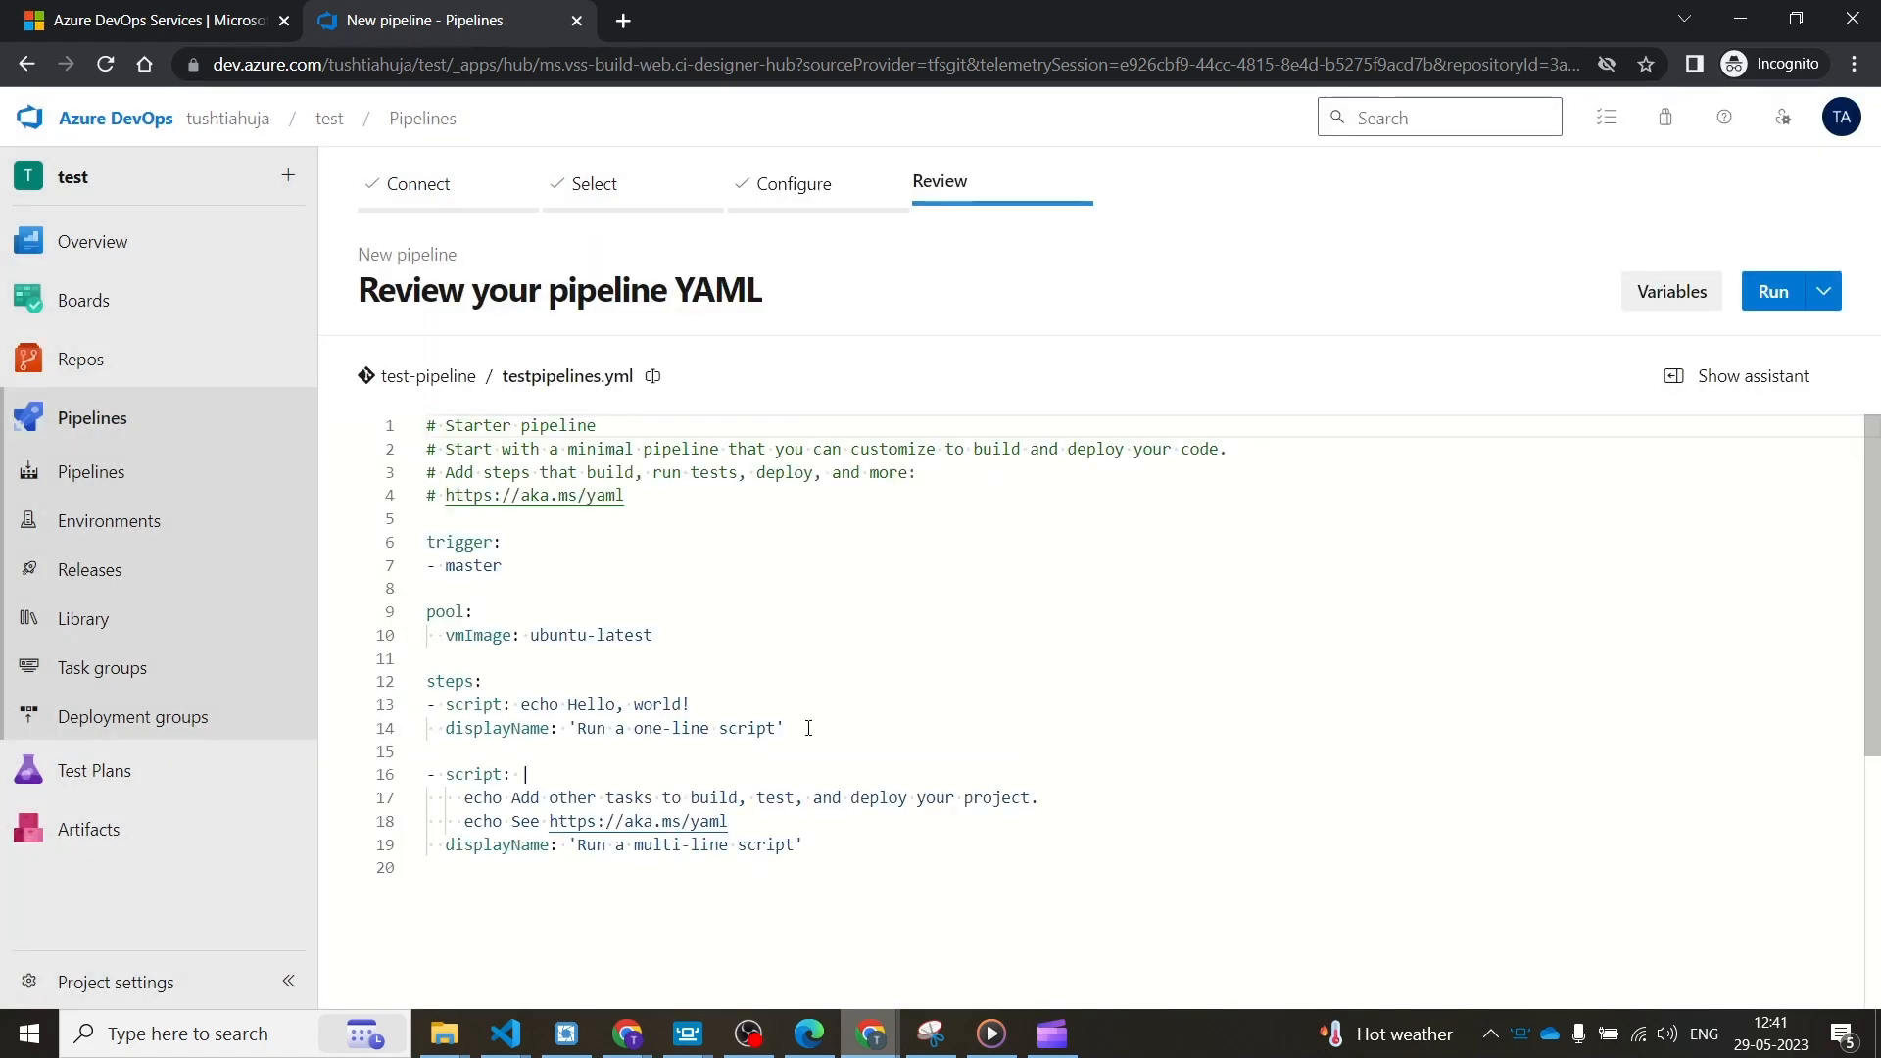
click(819, 870)
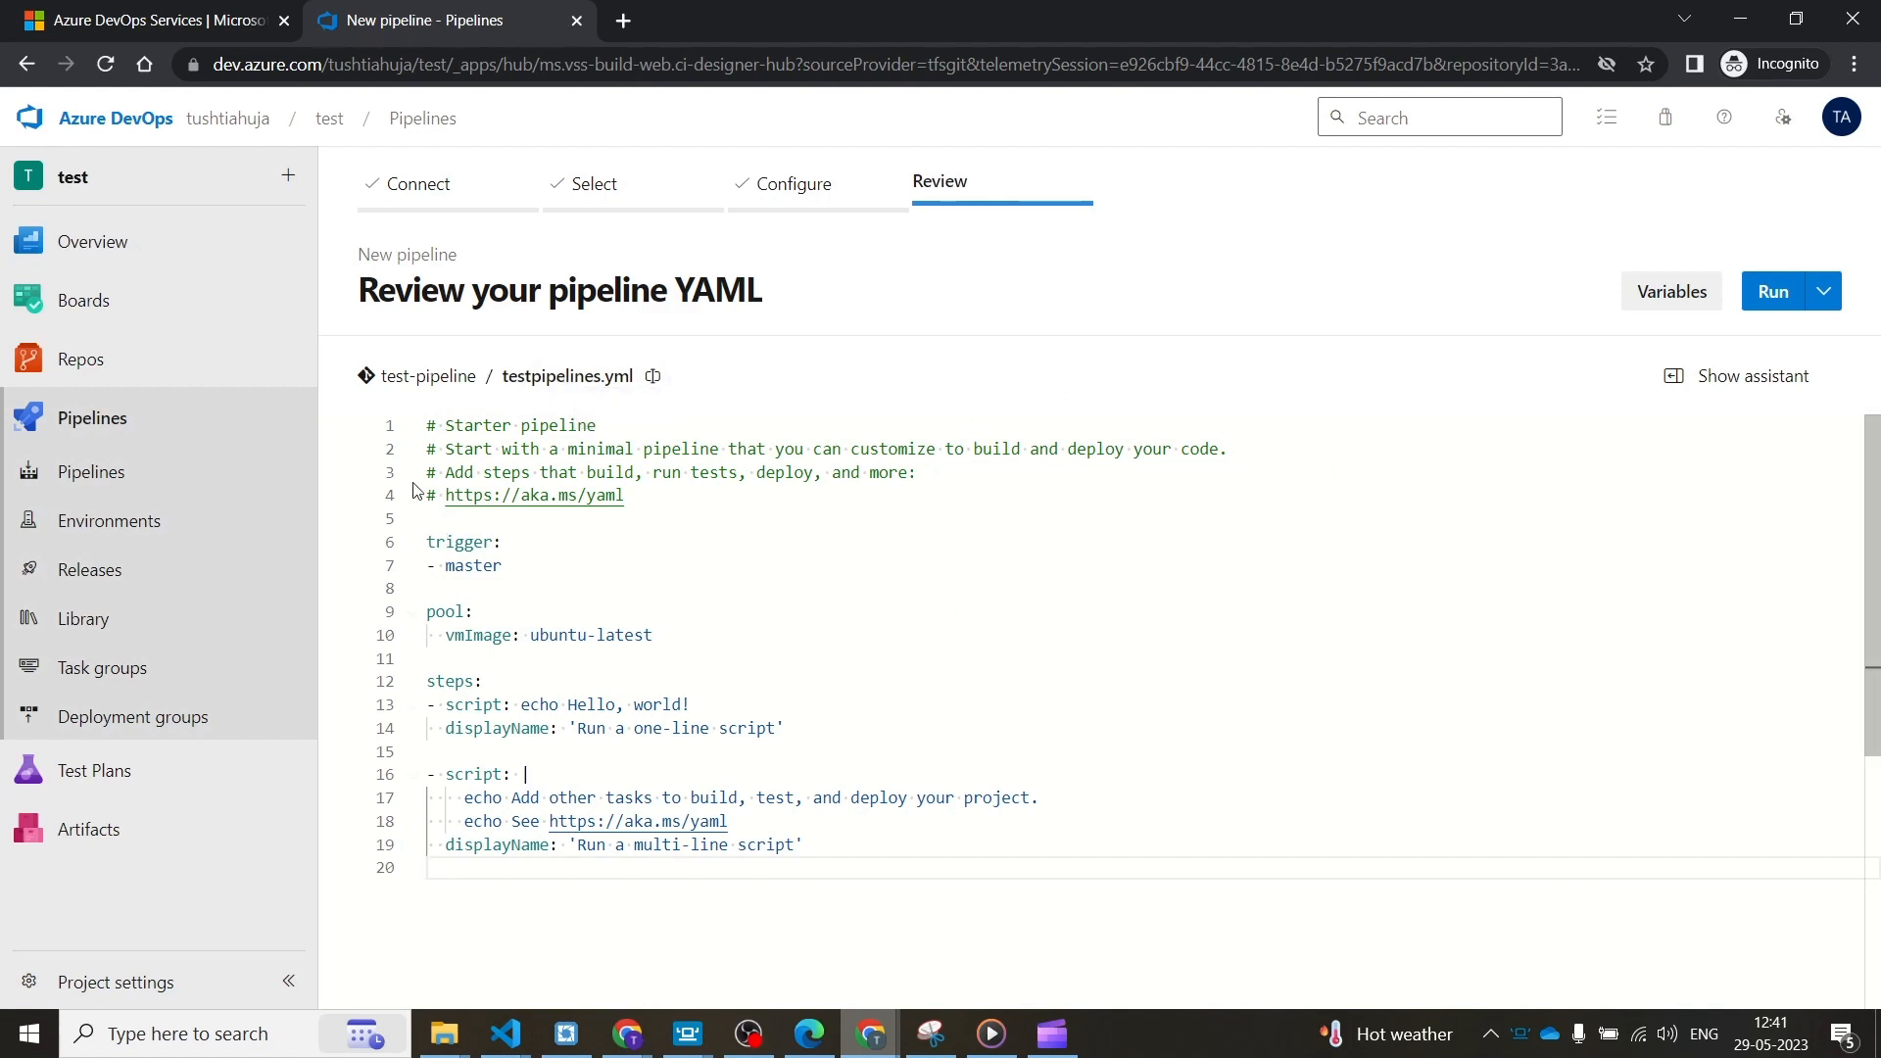
click(117, 471)
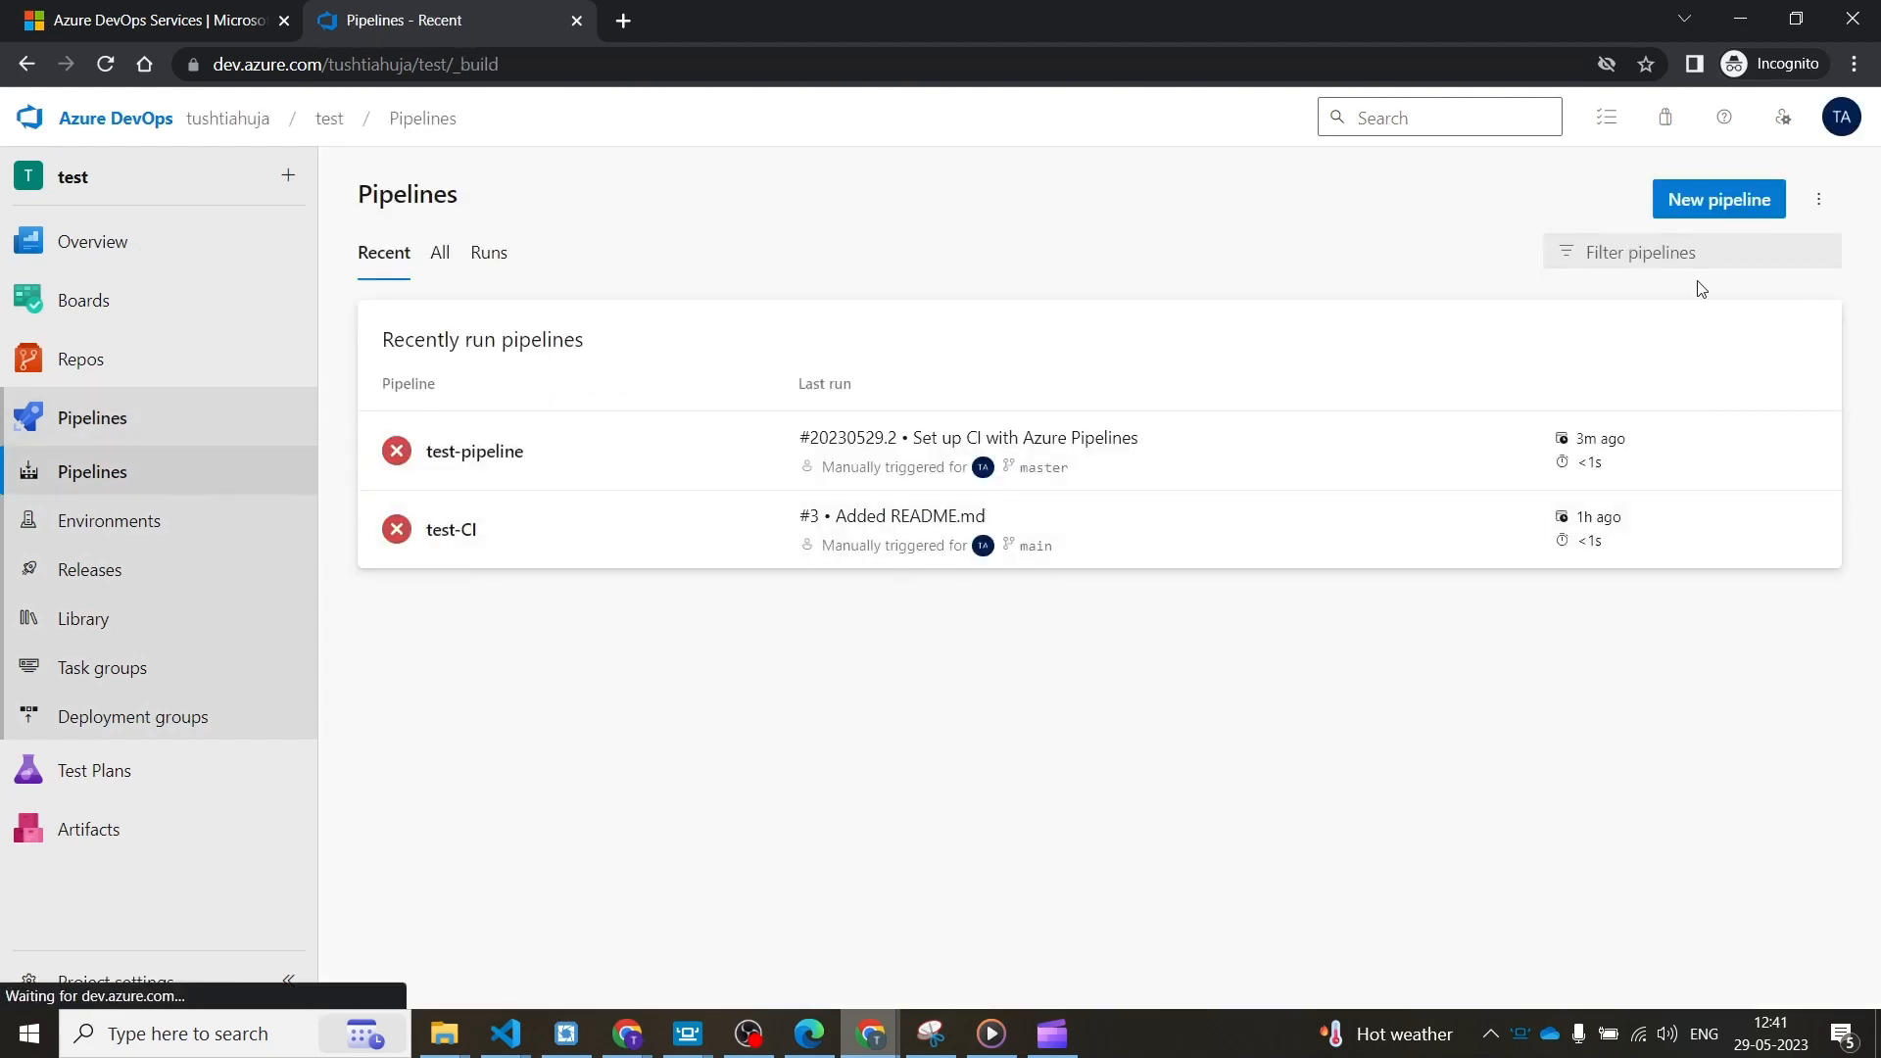
- Start a new pipeline in the classic editor from ADORepo's master branch in Azure Repos Git, using an Empty job
click(1701, 199)
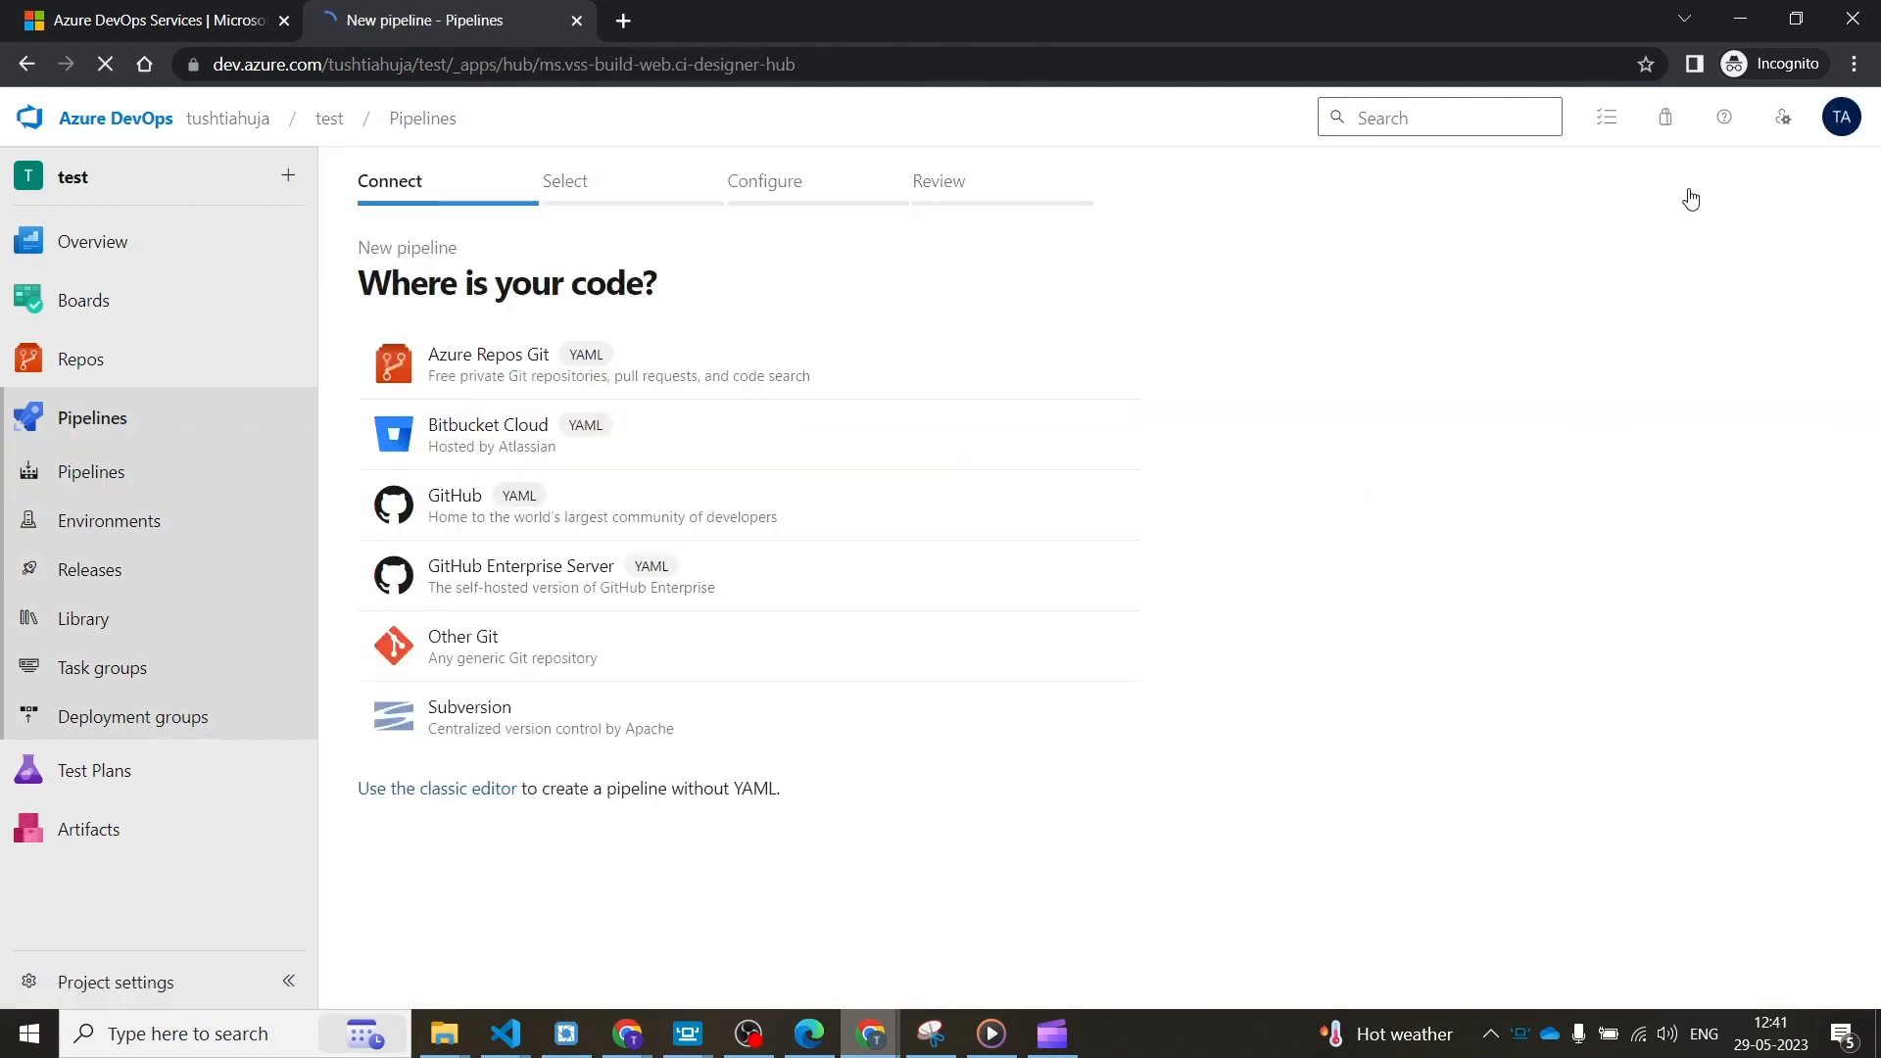
click(439, 792)
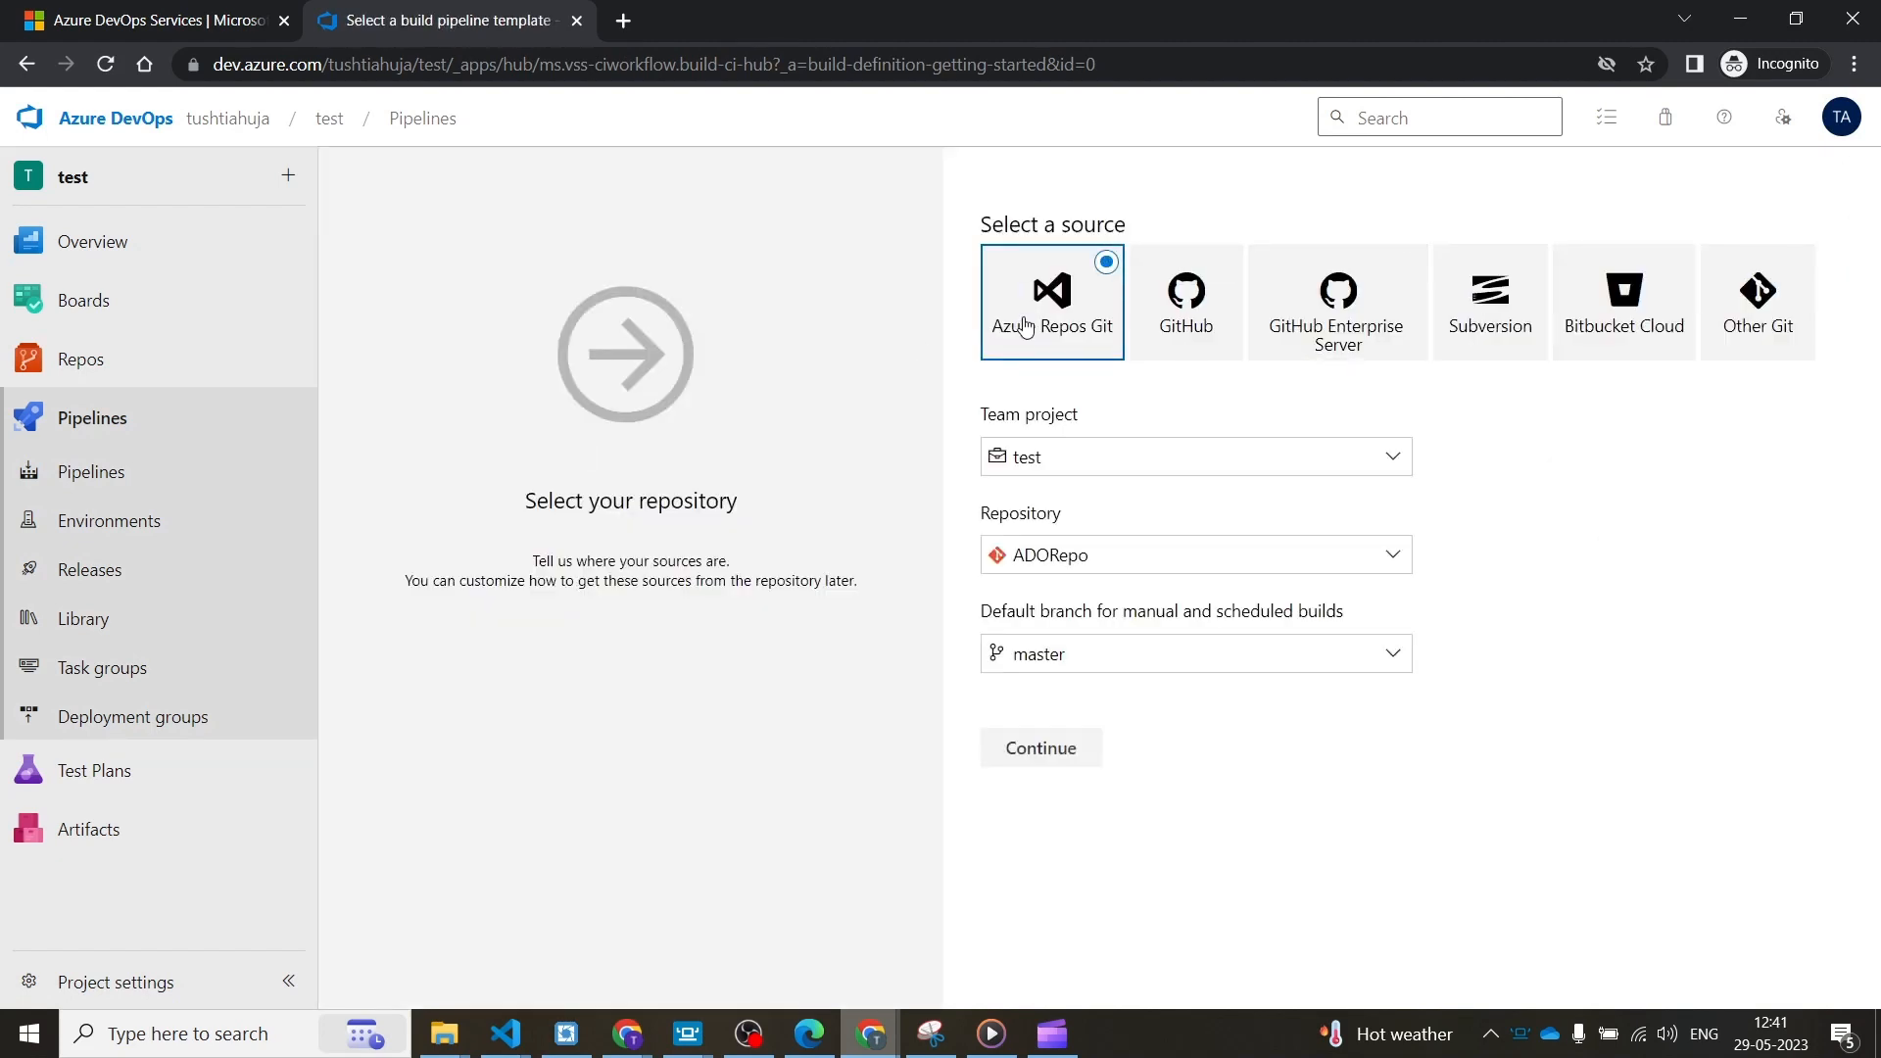
click(1058, 748)
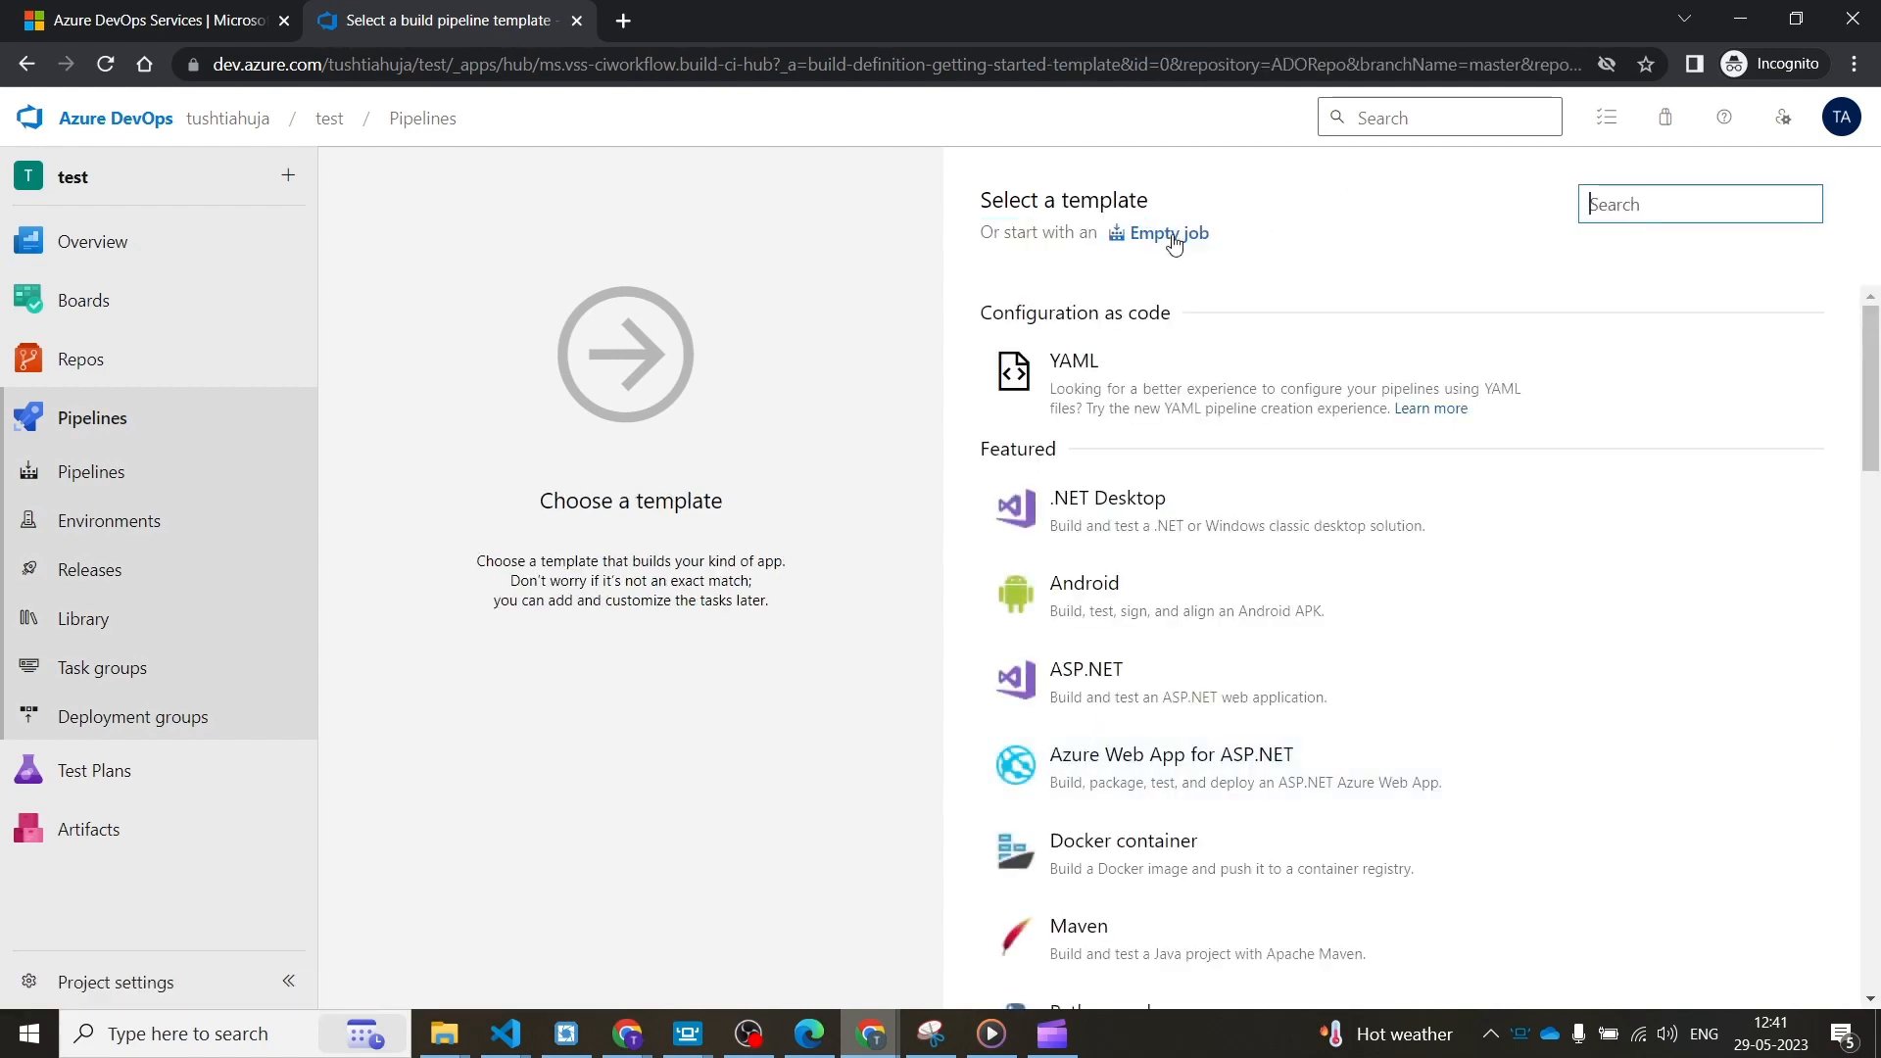
click(1175, 243)
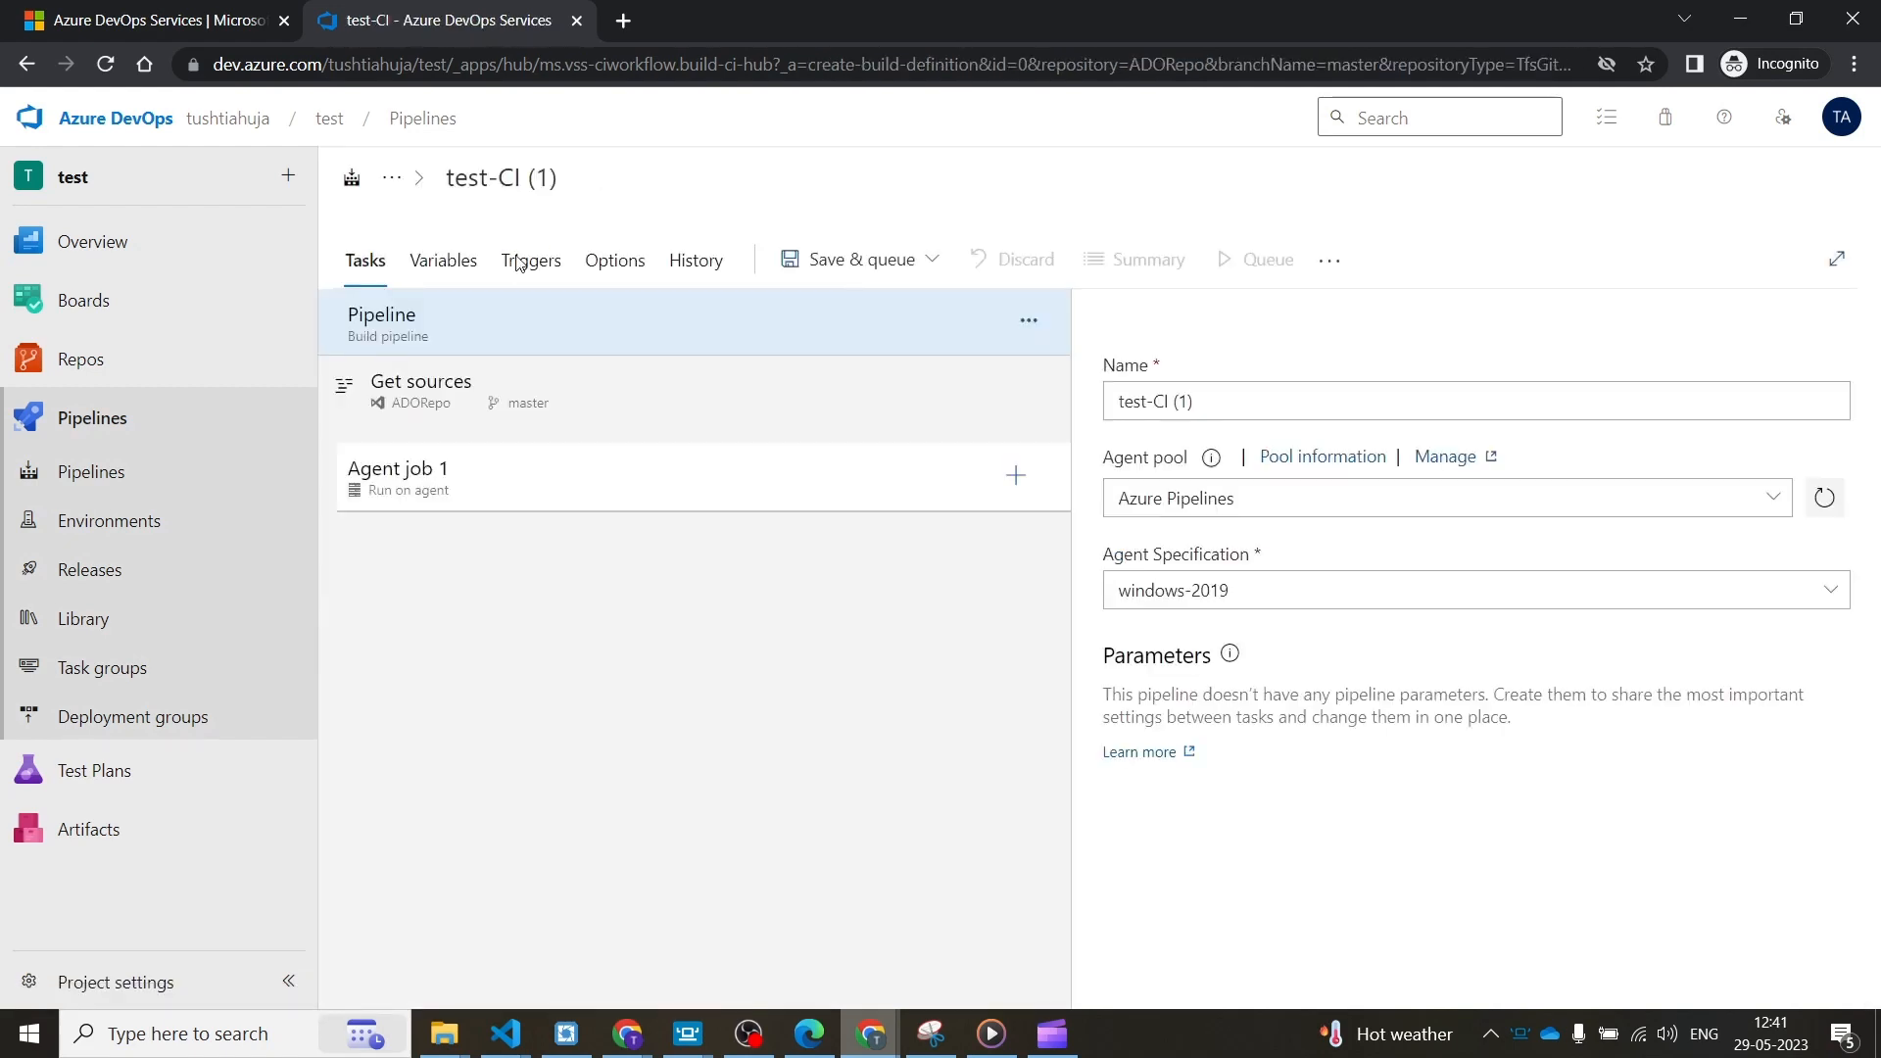
- Review the classic pipeline's general settings and all the Get sources options
click(413, 340)
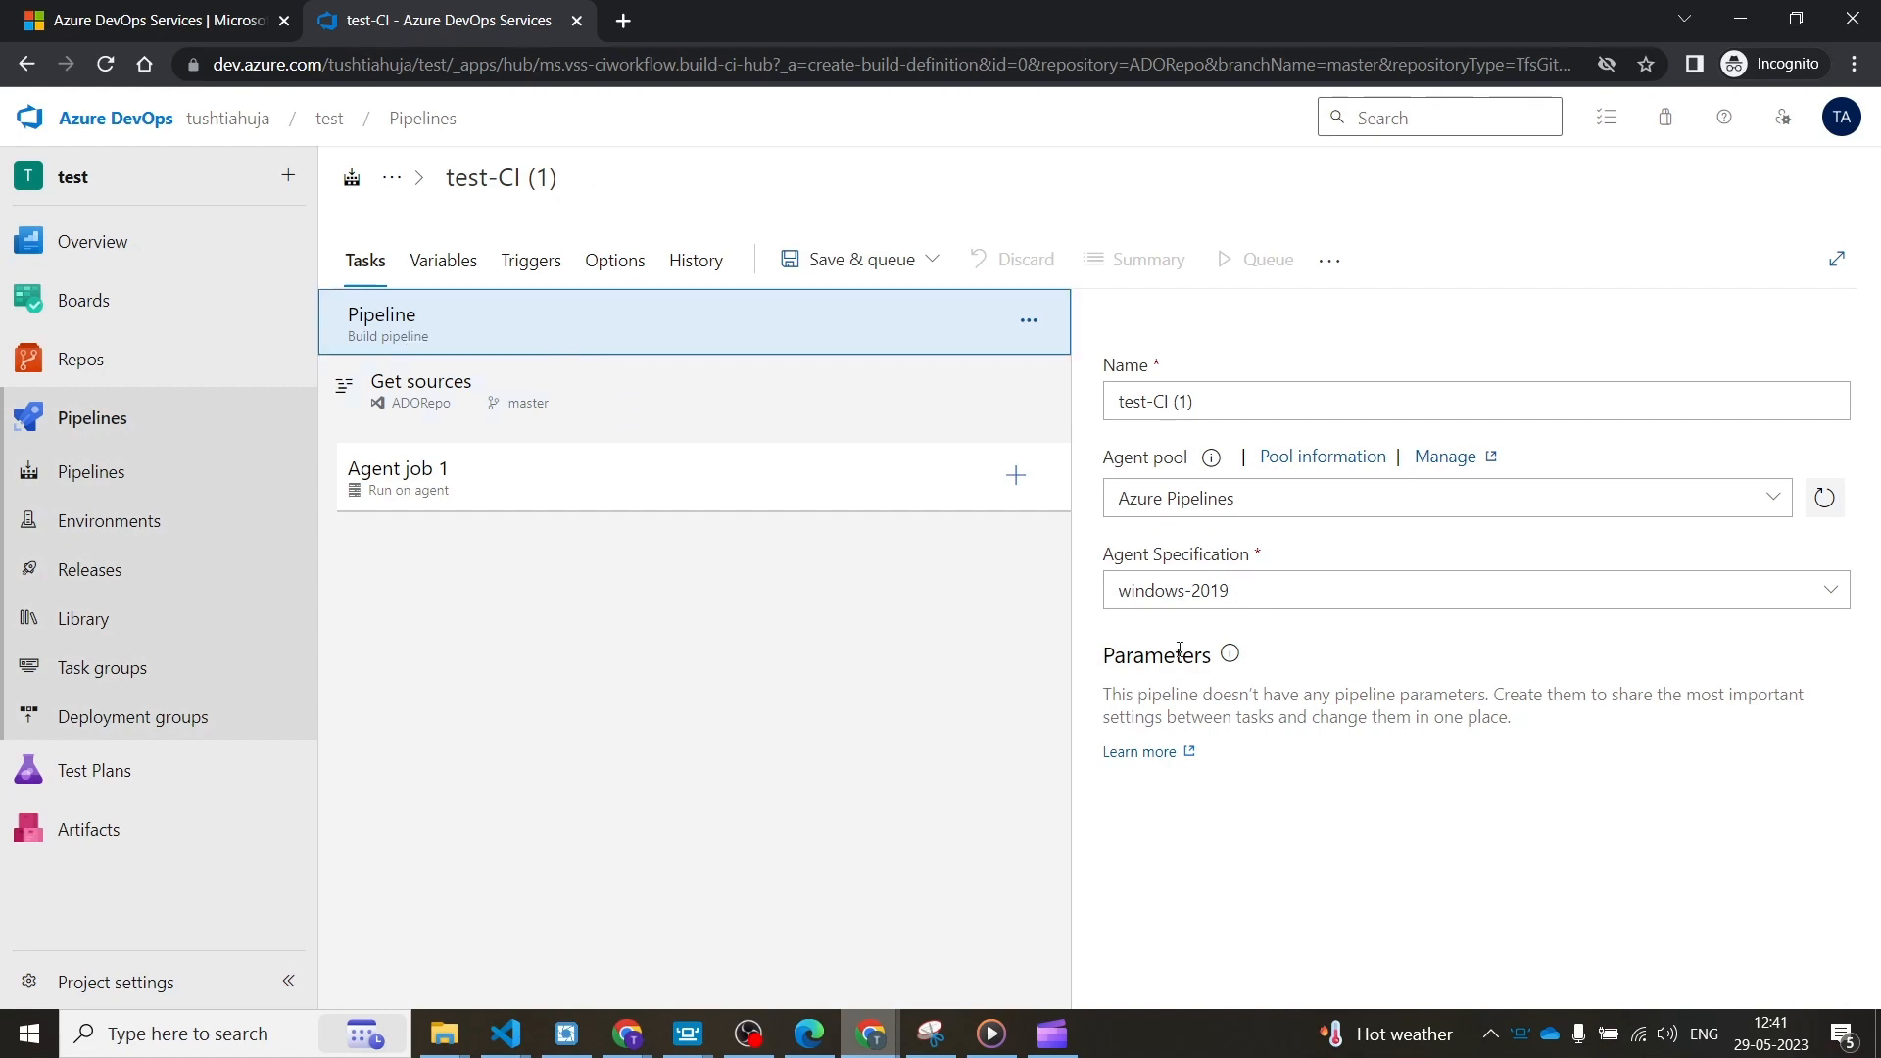
click(828, 407)
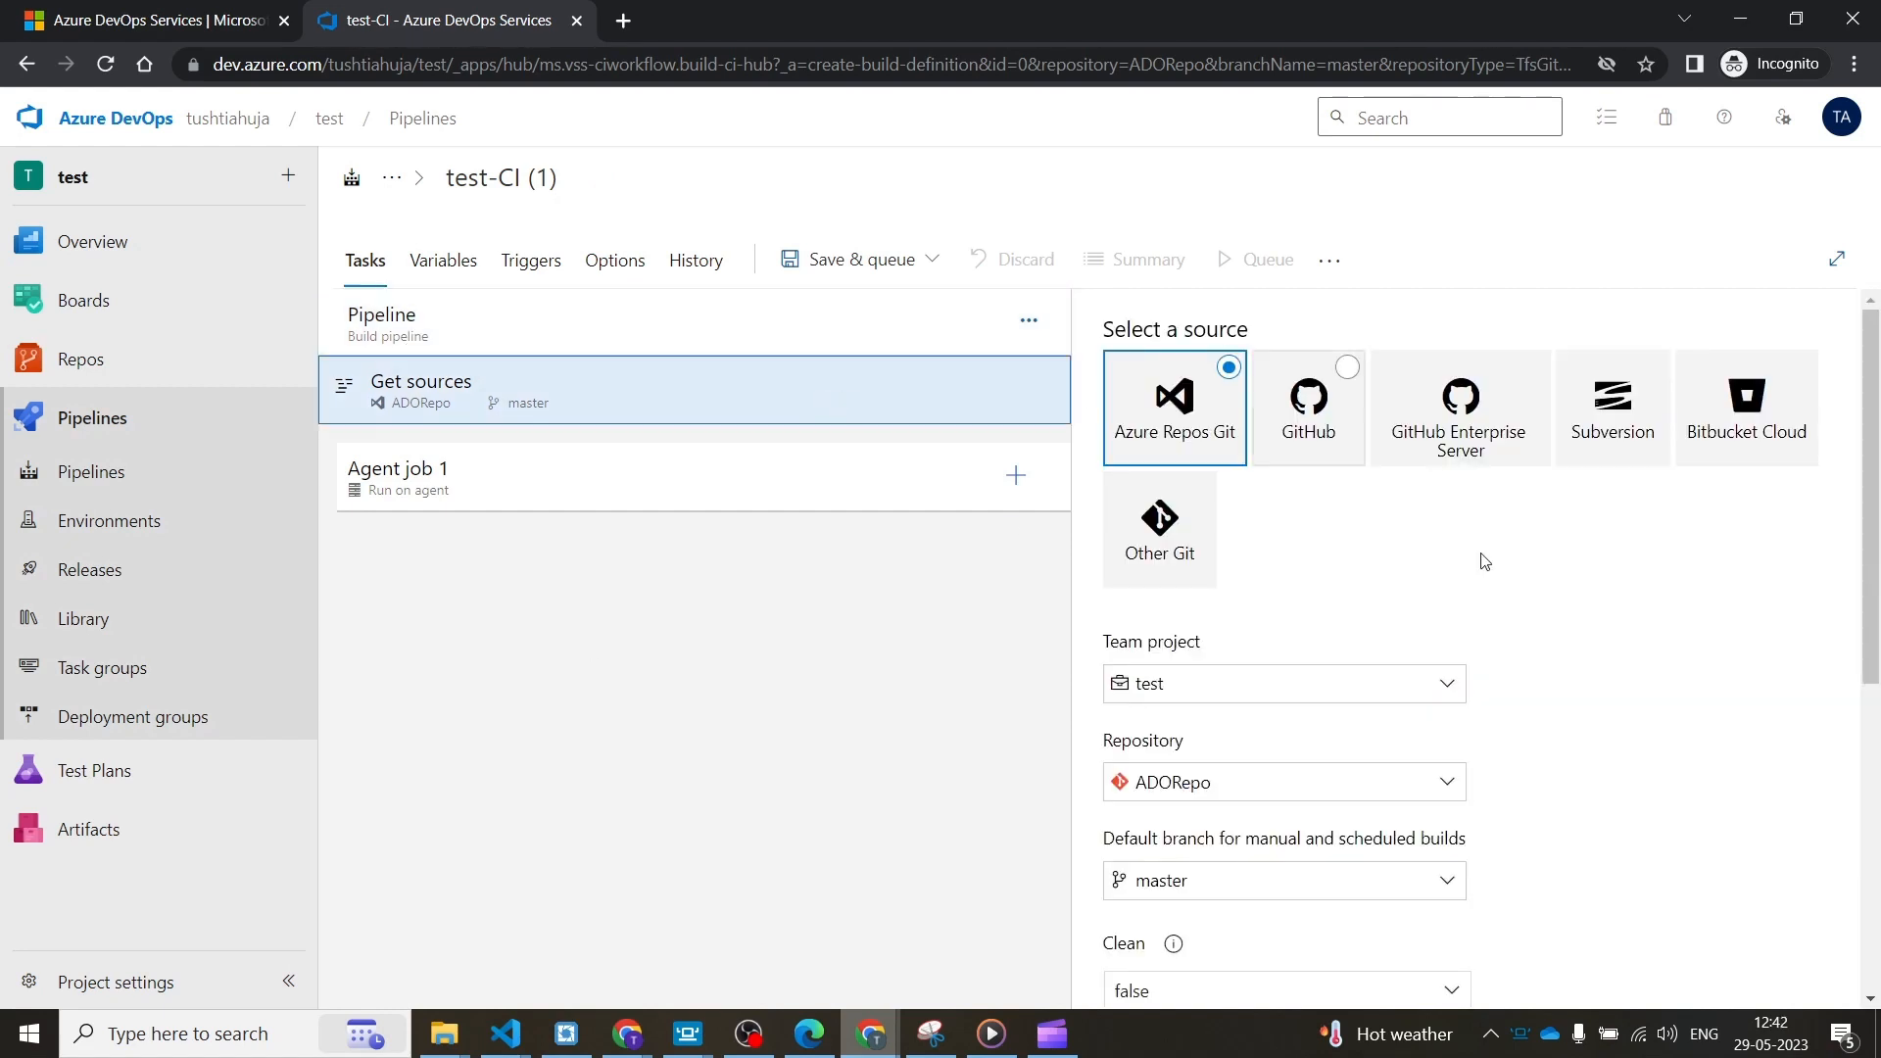
scroll(1274, 873, down, 5)
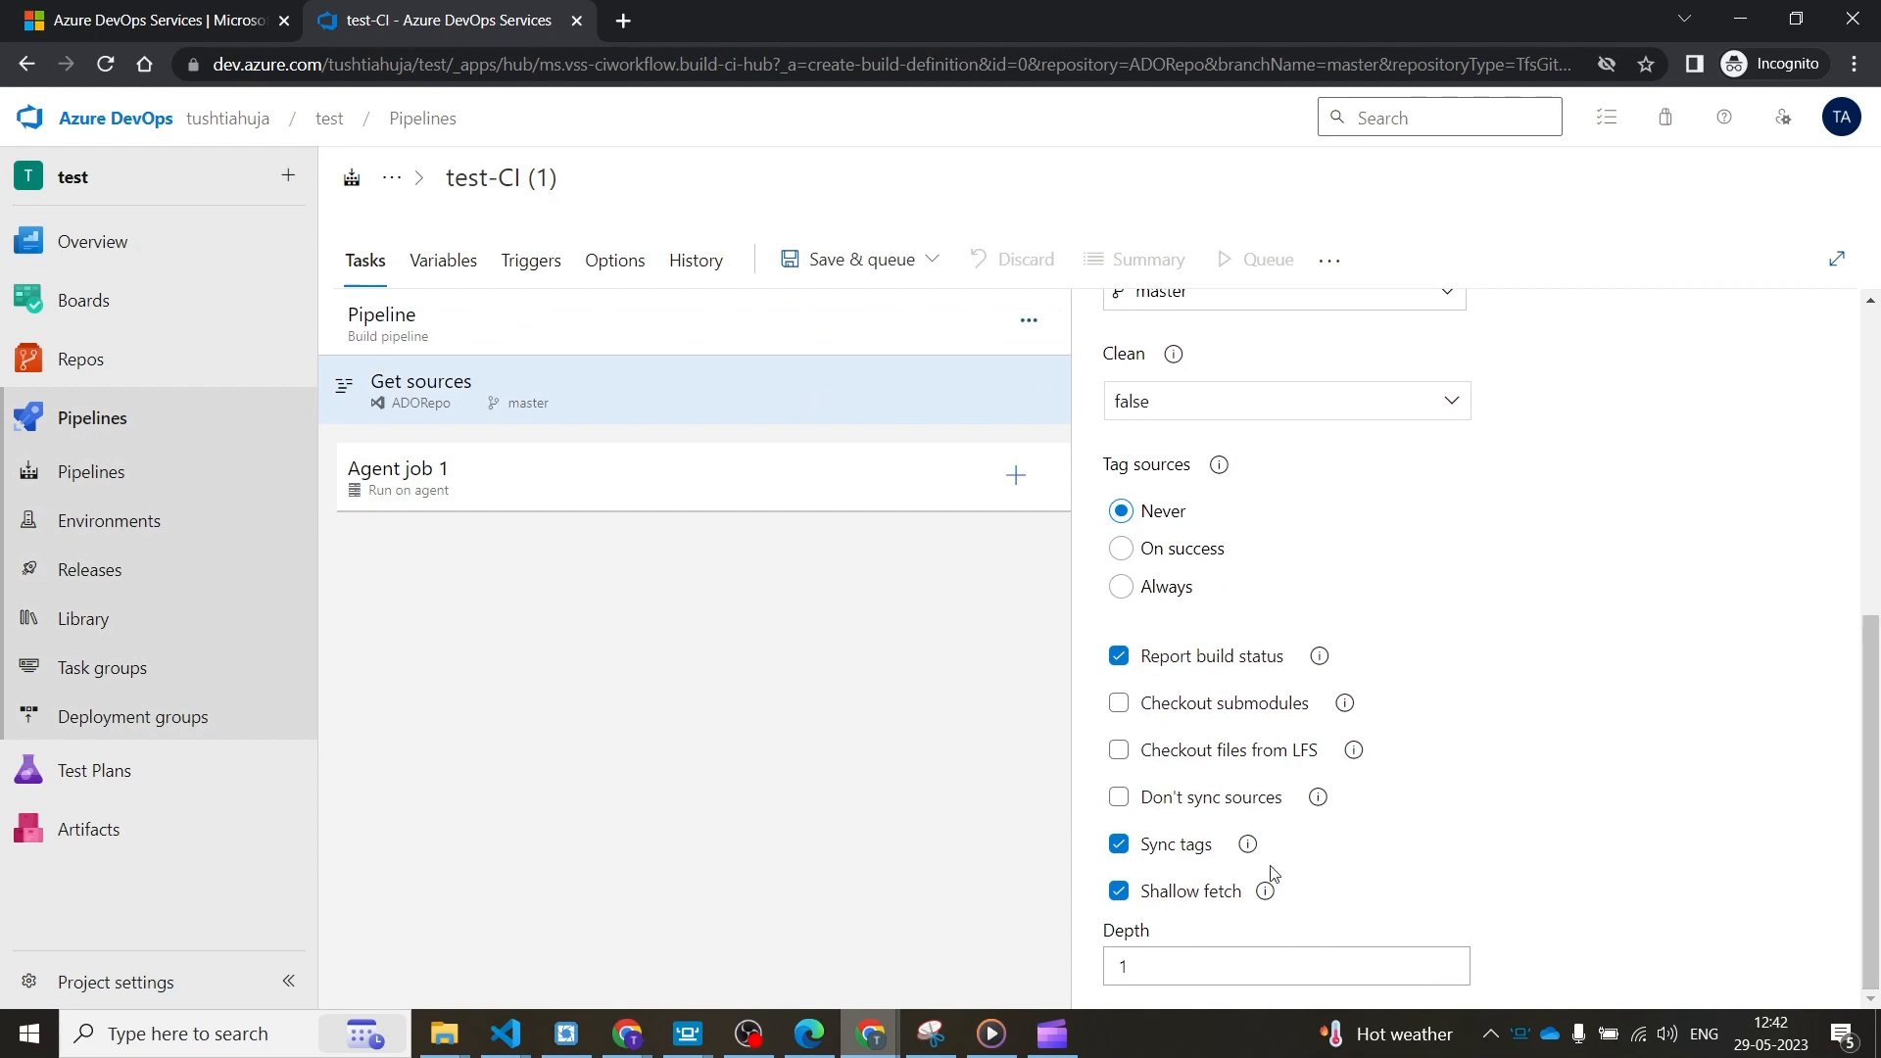
- Allow scripts in Agent job 1 to access the OAuth token
click(579, 490)
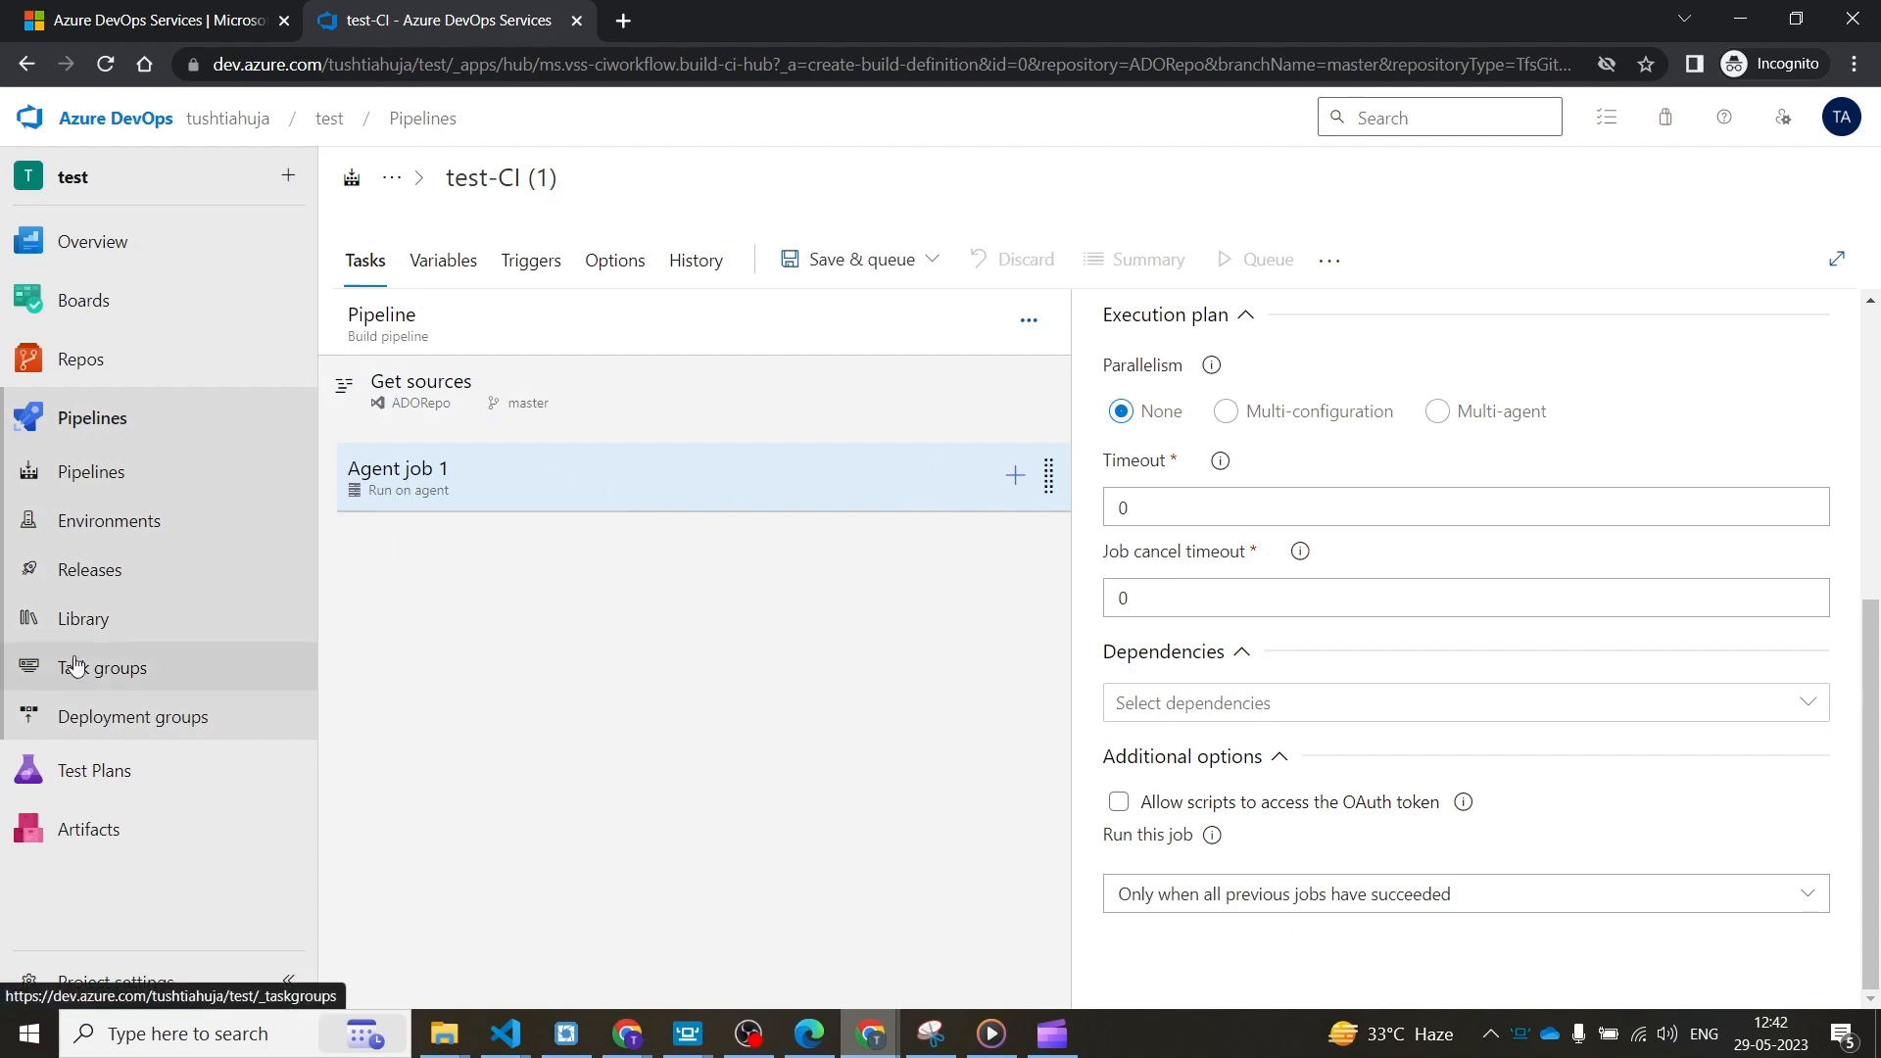
click(1120, 803)
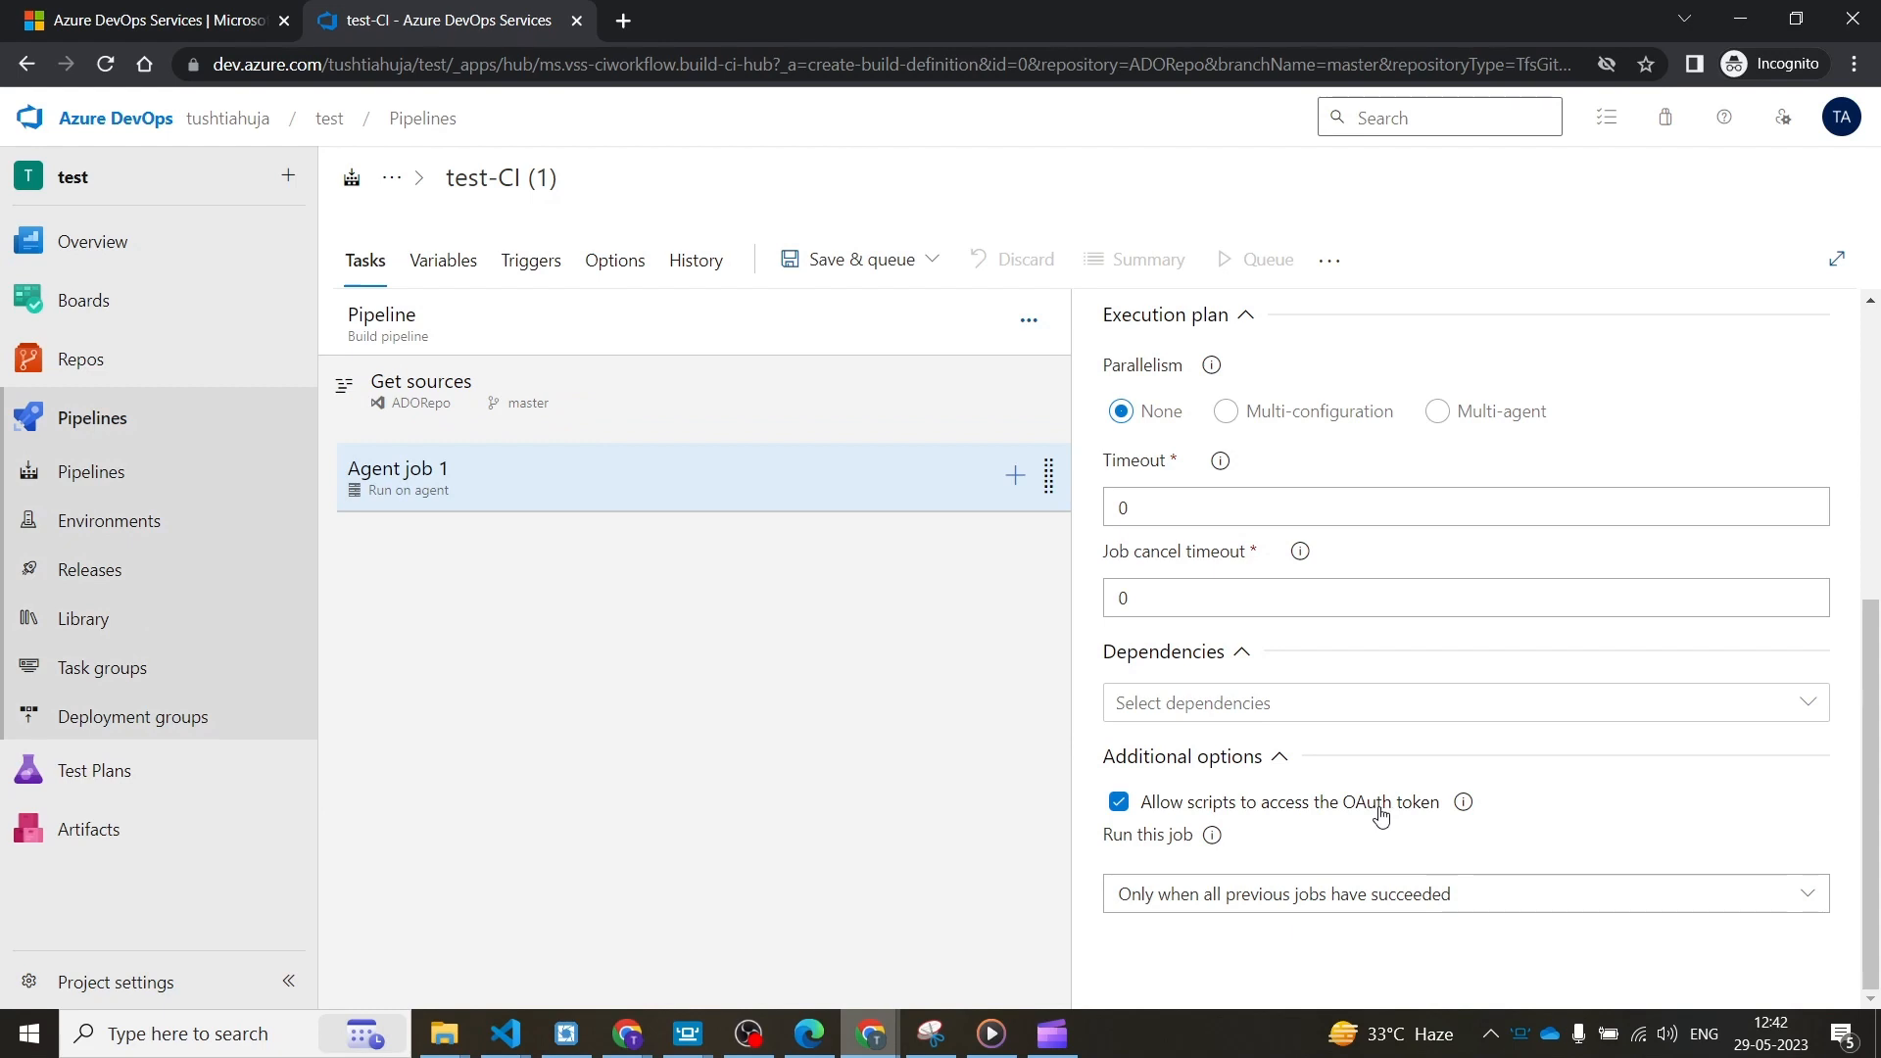
- Add a Bash task to Agent job 1, set its script type to Inline, and return to the agent job's settings
click(1015, 475)
text(bash)
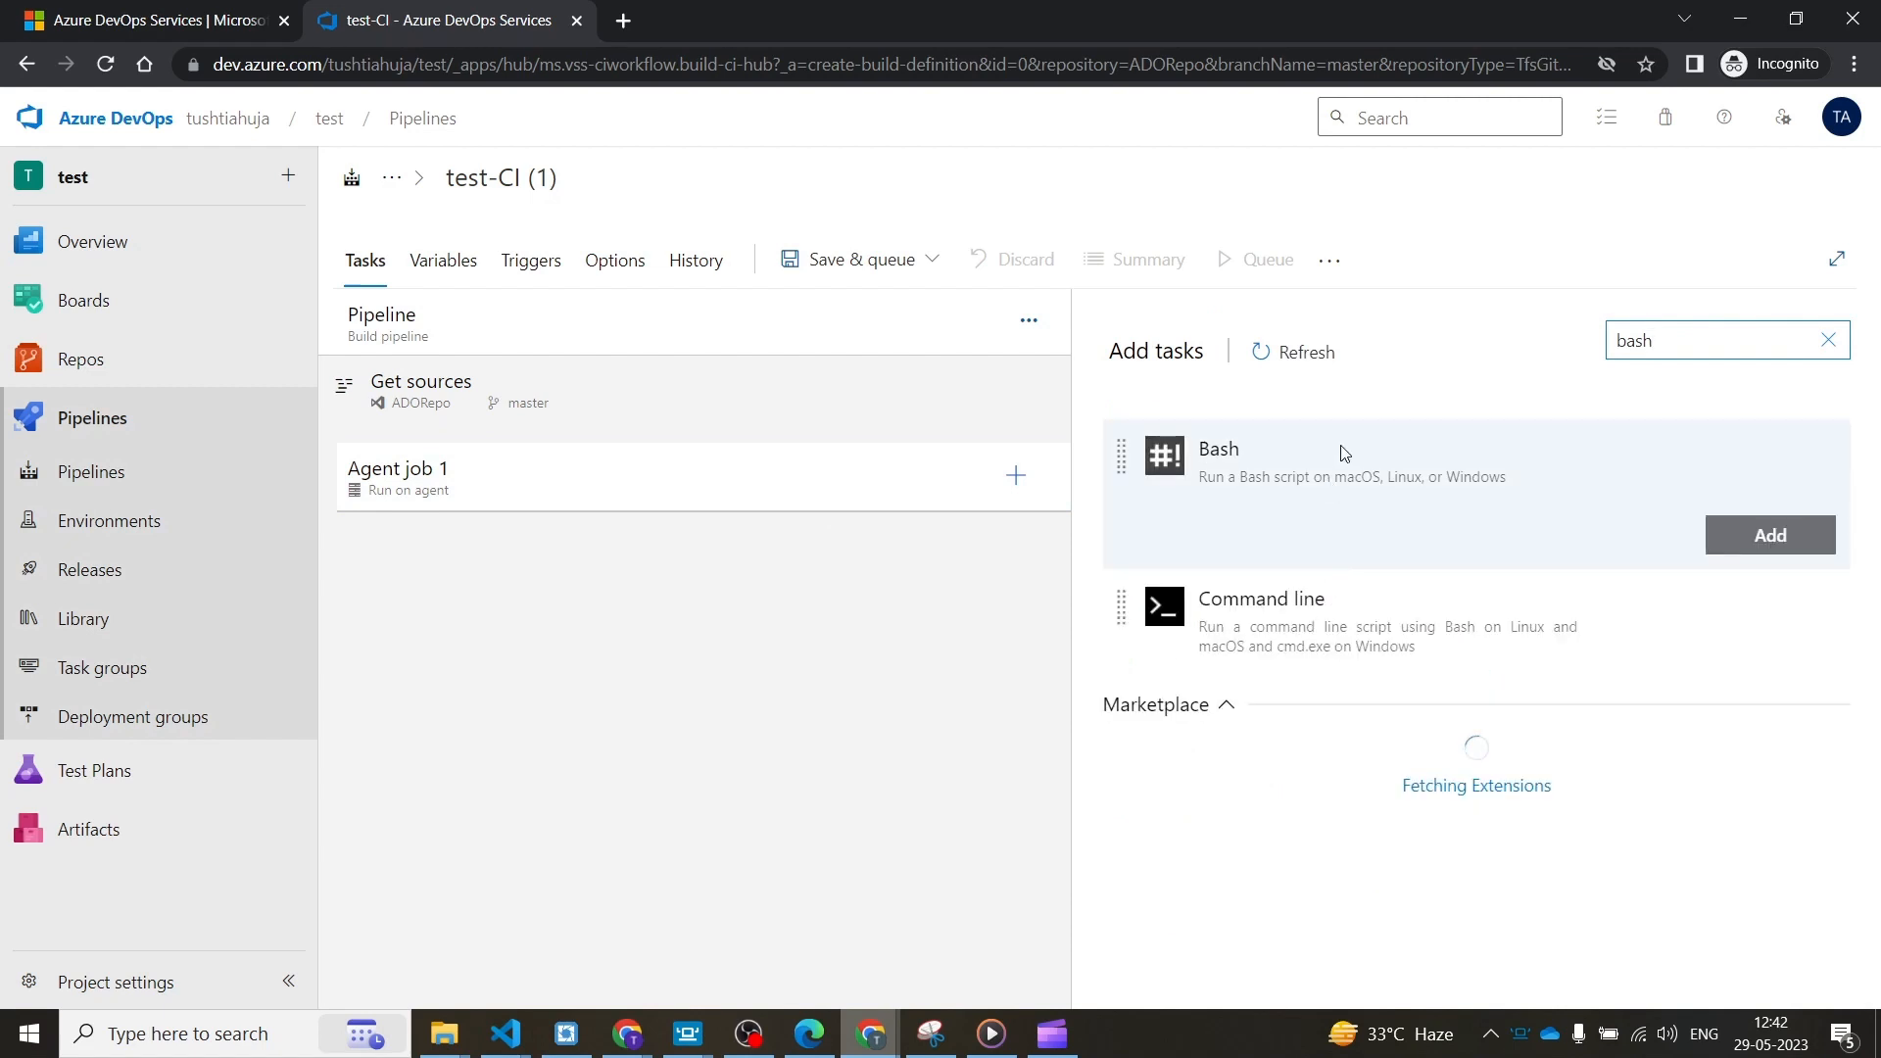
click(1342, 447)
click(1817, 538)
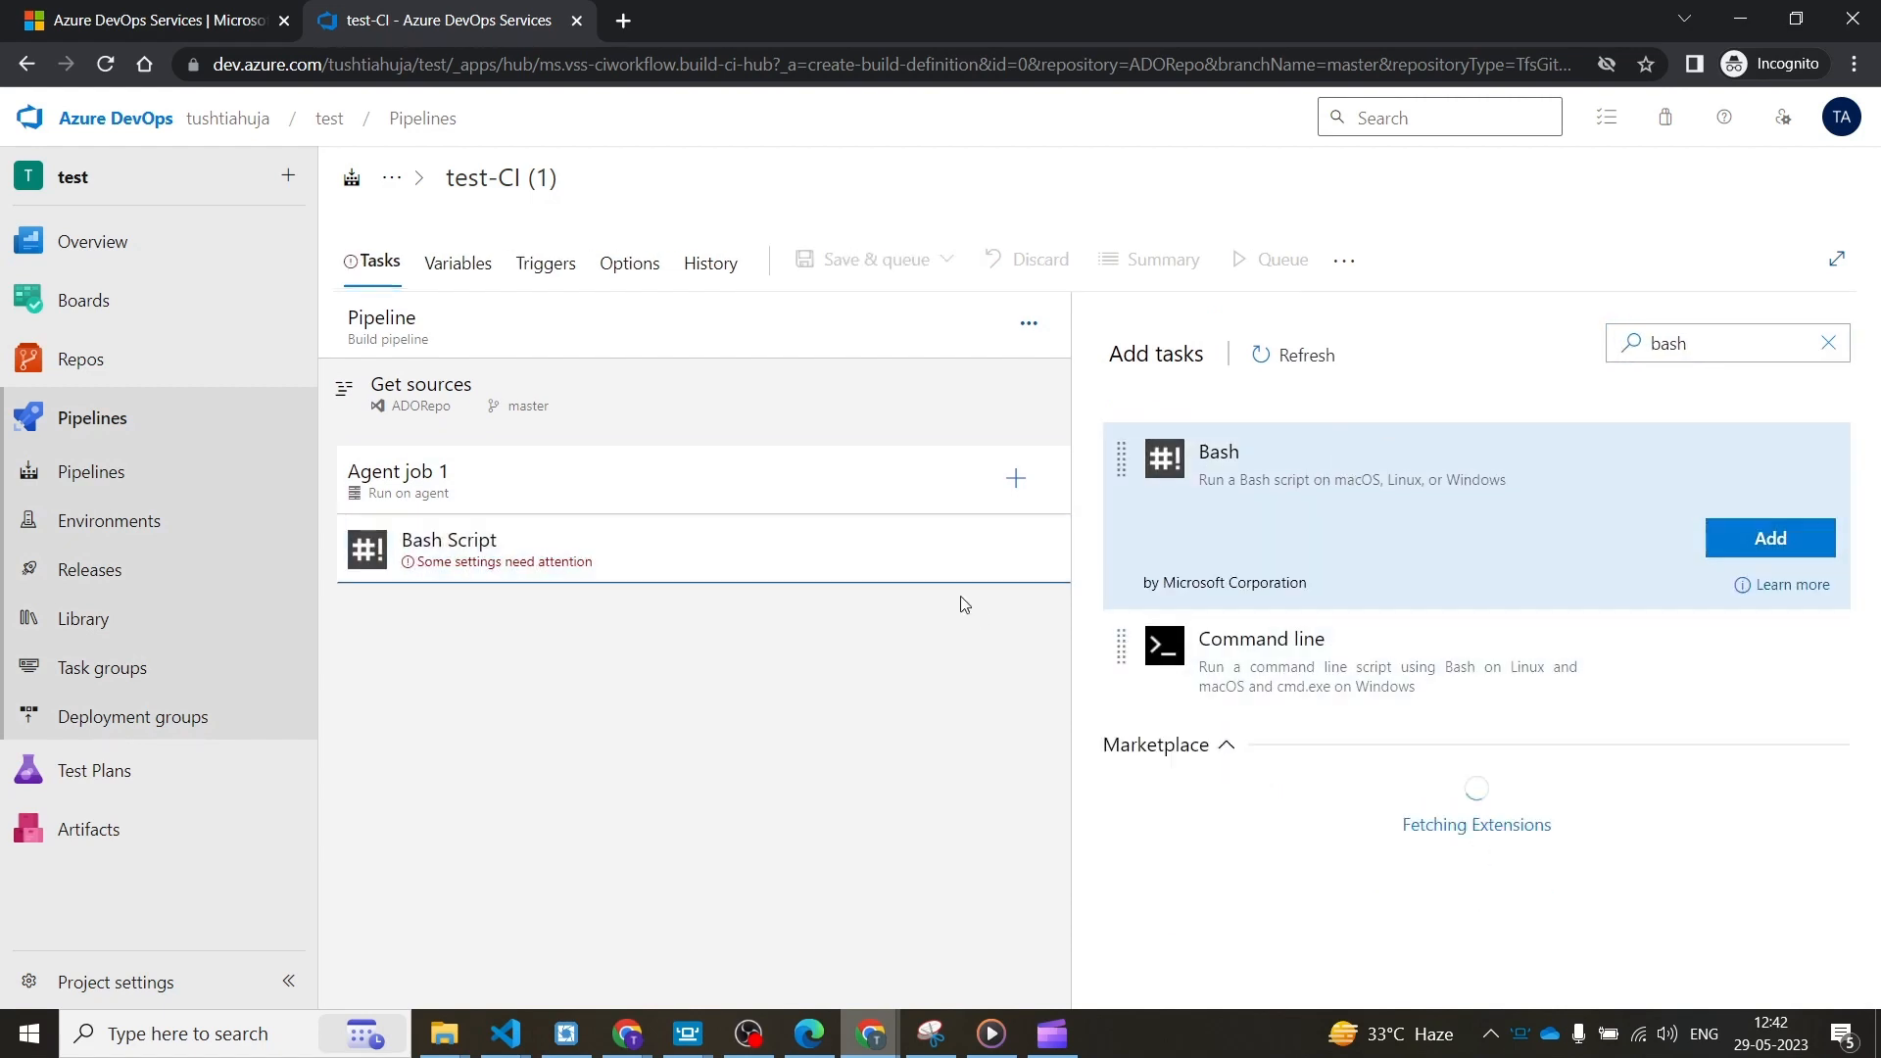
click(639, 535)
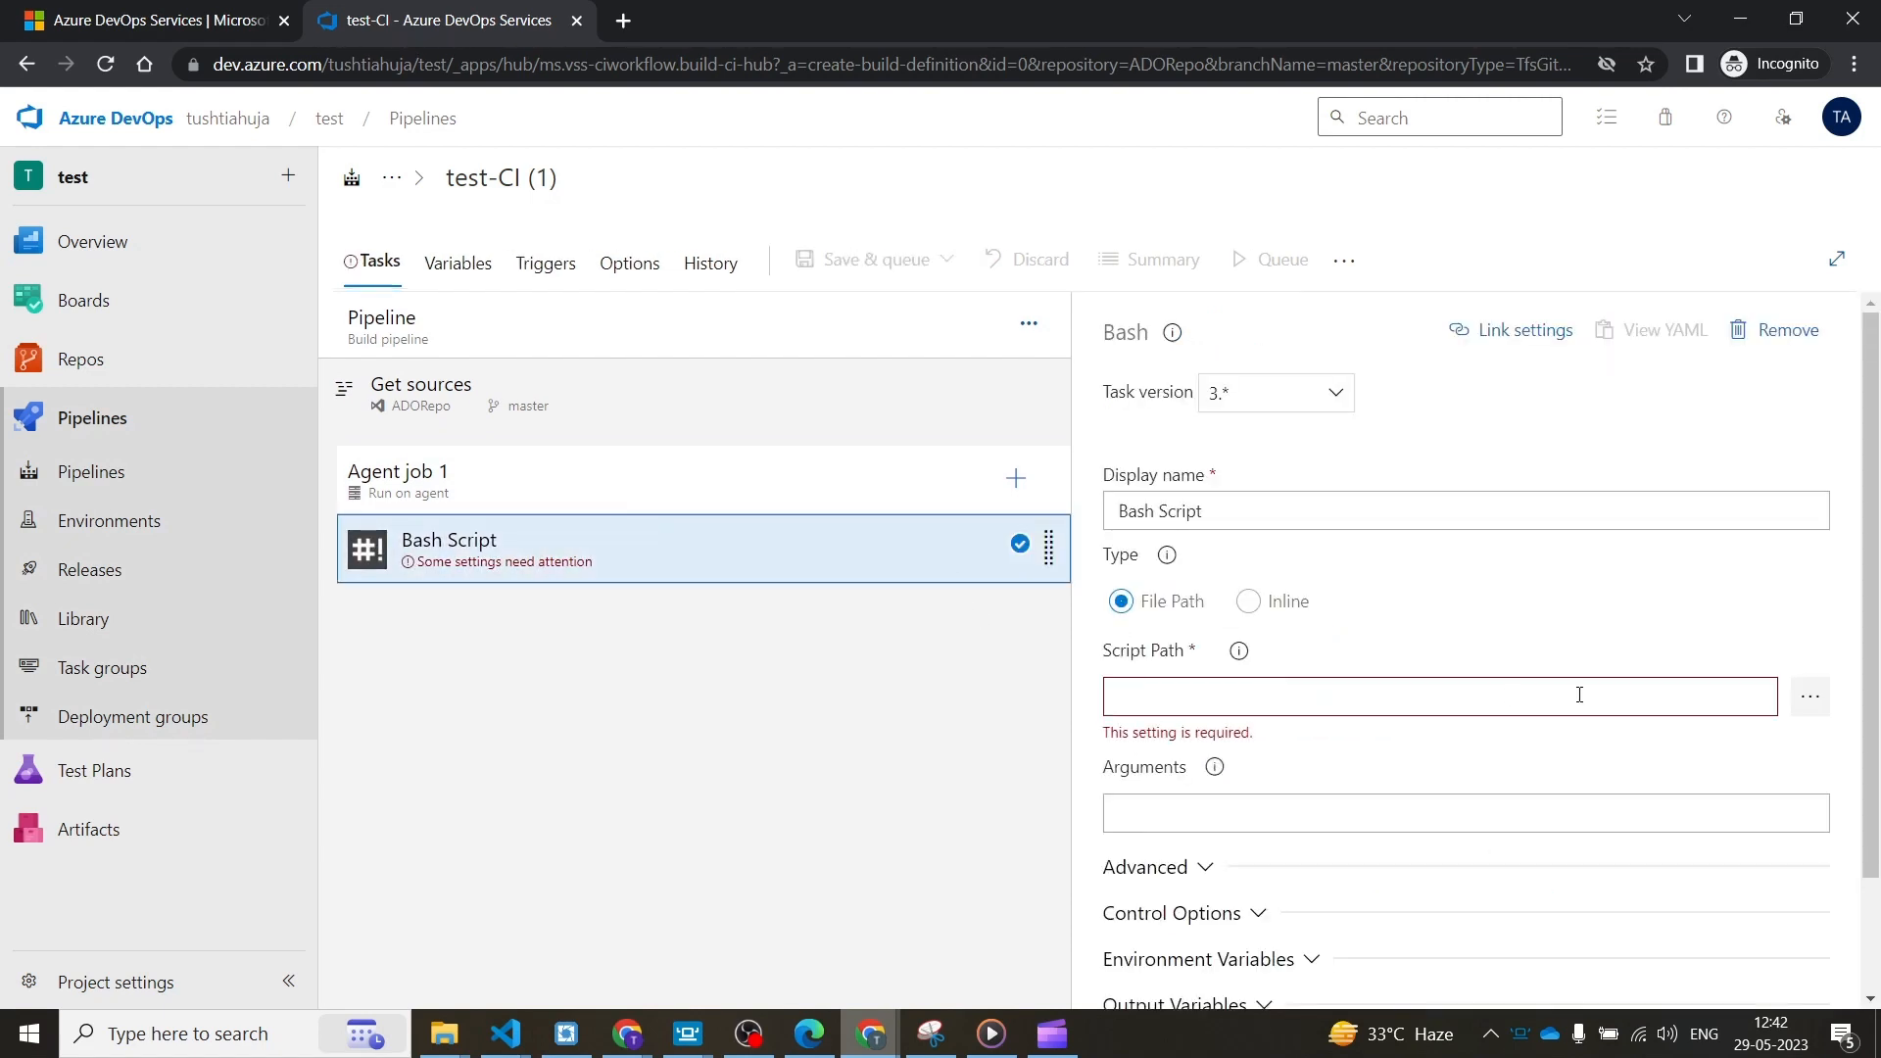
click(1248, 600)
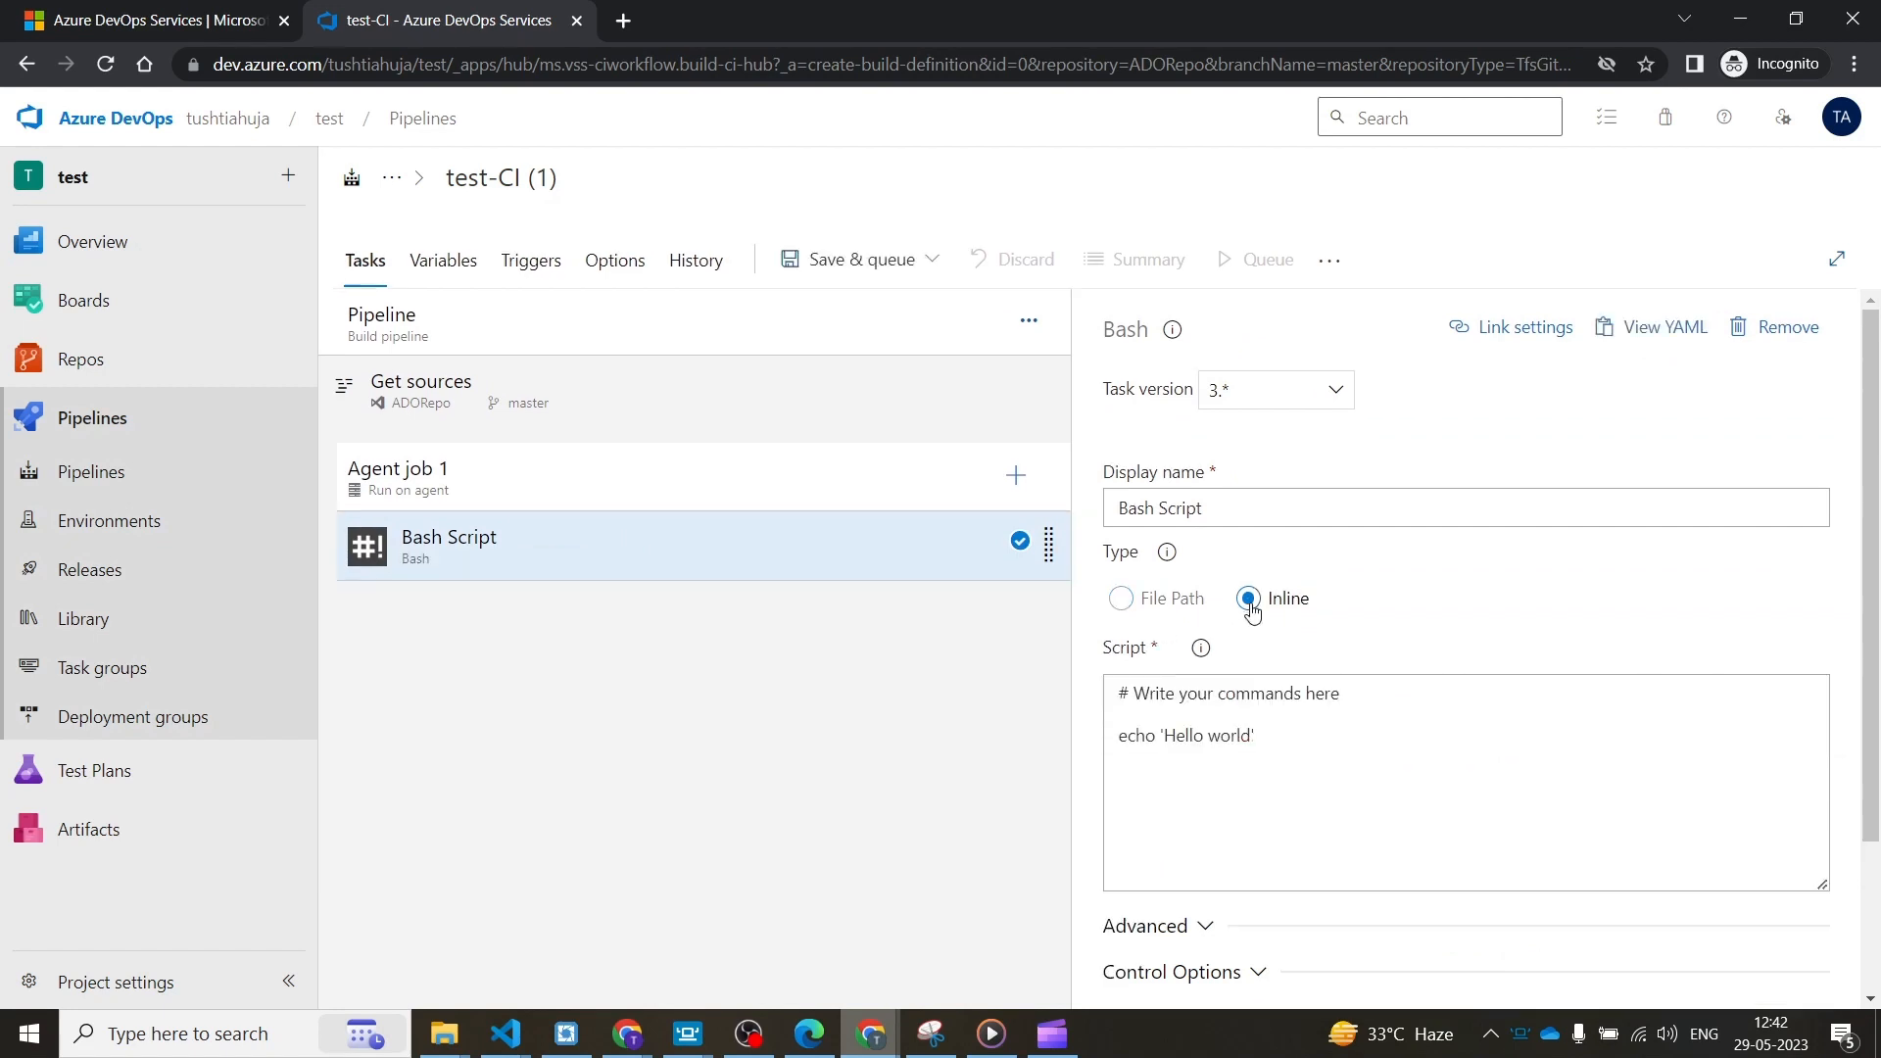
click(716, 496)
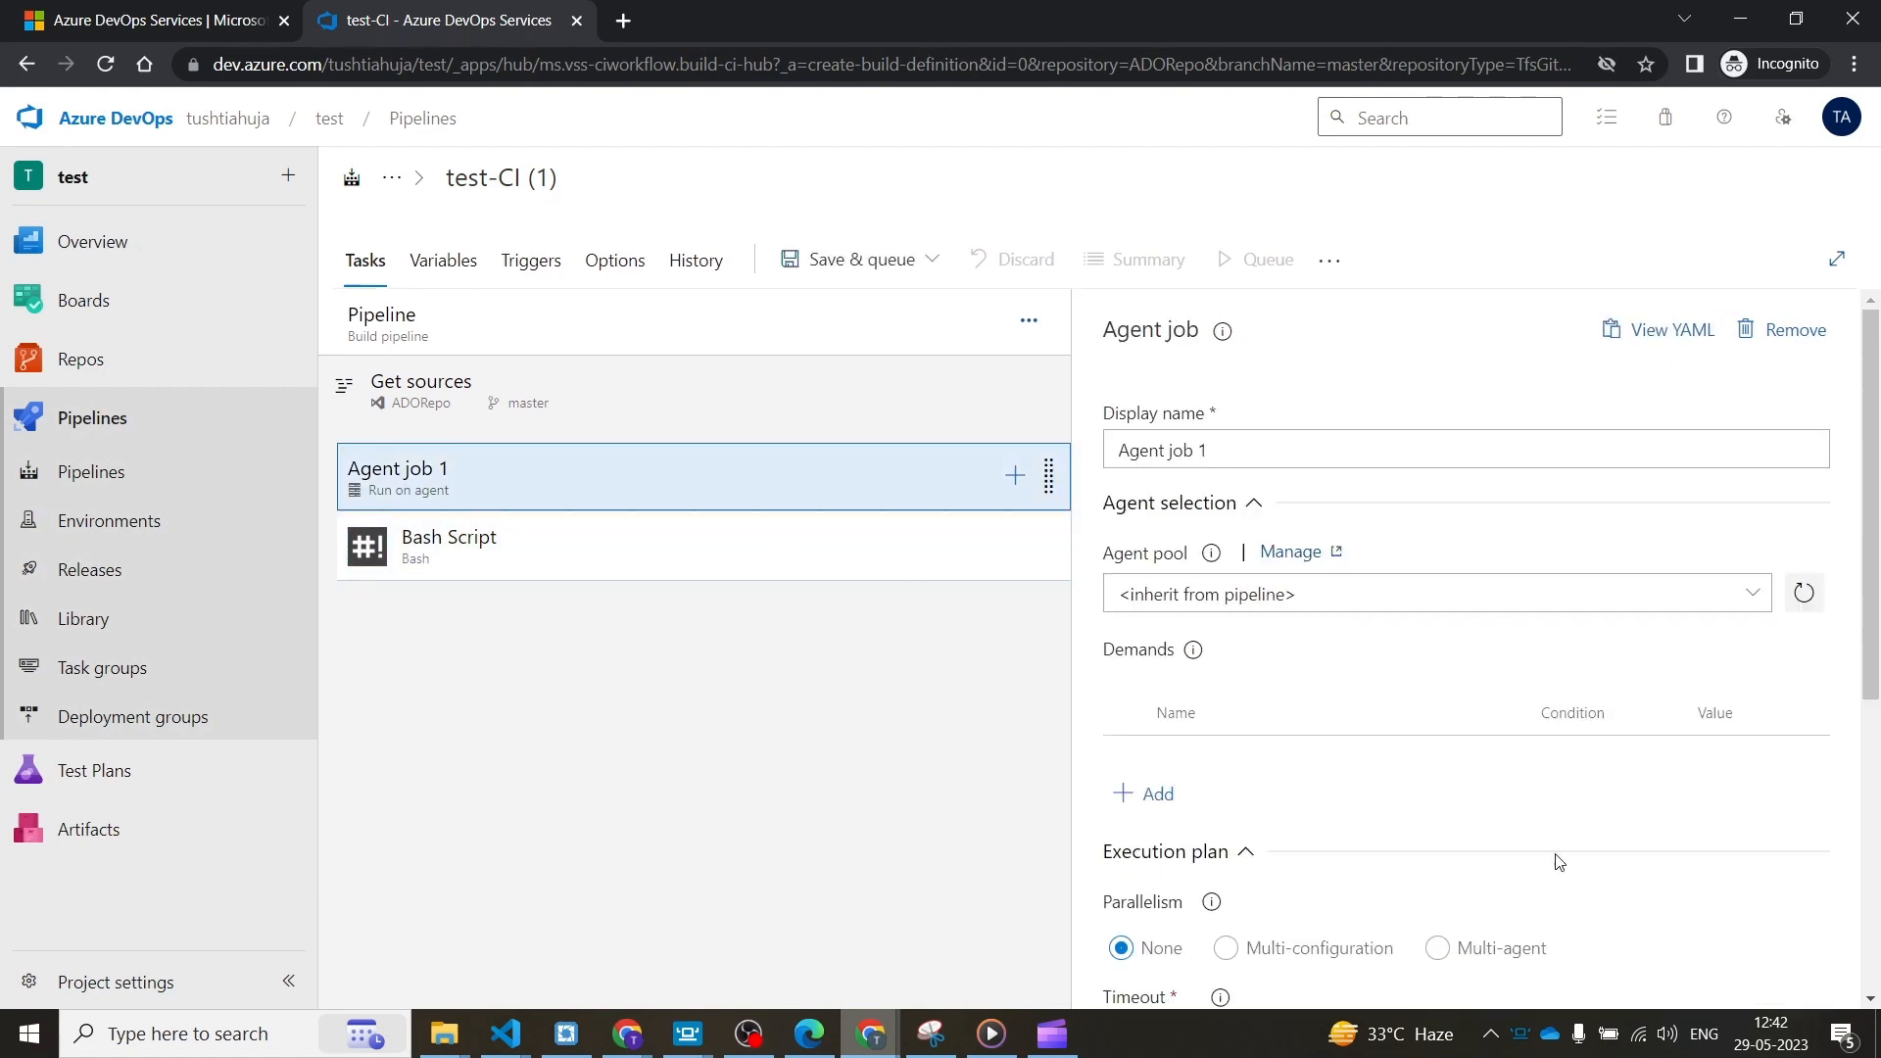
- Review Agent job 1's additional options and the Bash task's advanced settings, browsing the repository paths for the working directory without choosing one
scroll(1559, 862, down, 5)
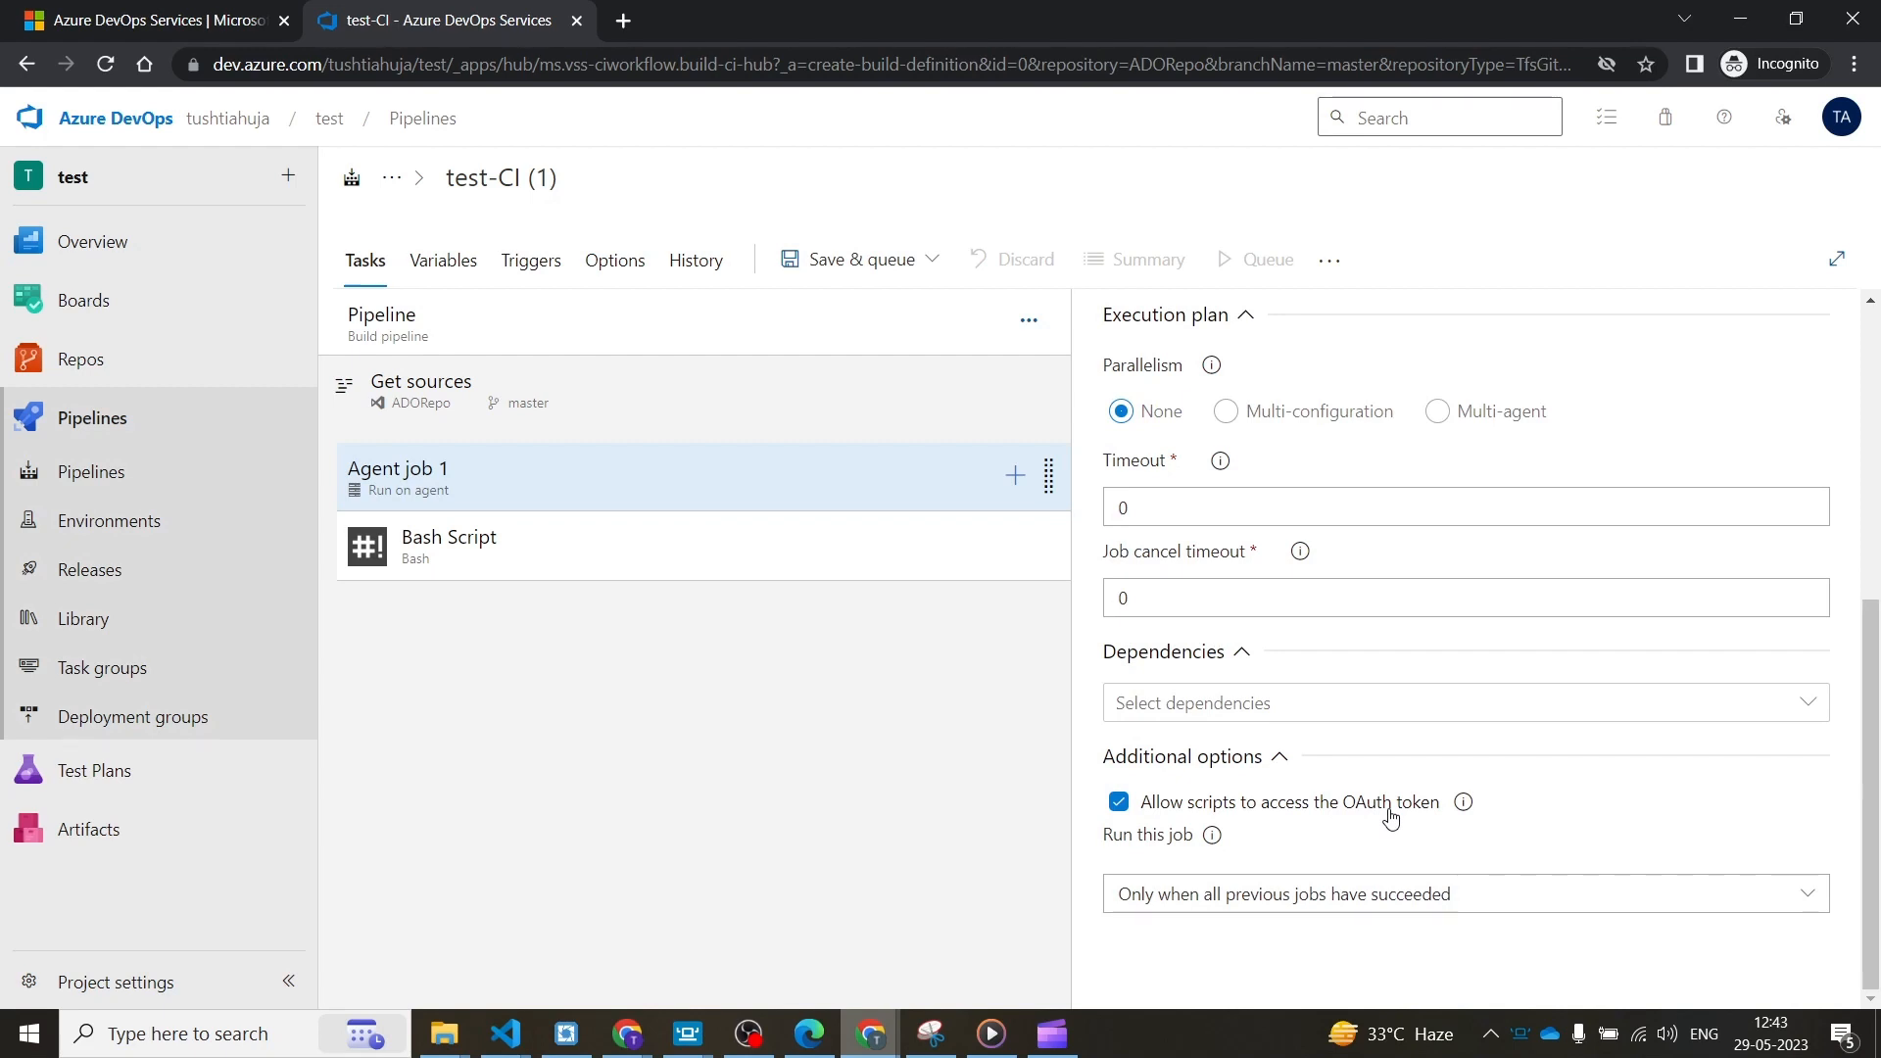
click(595, 549)
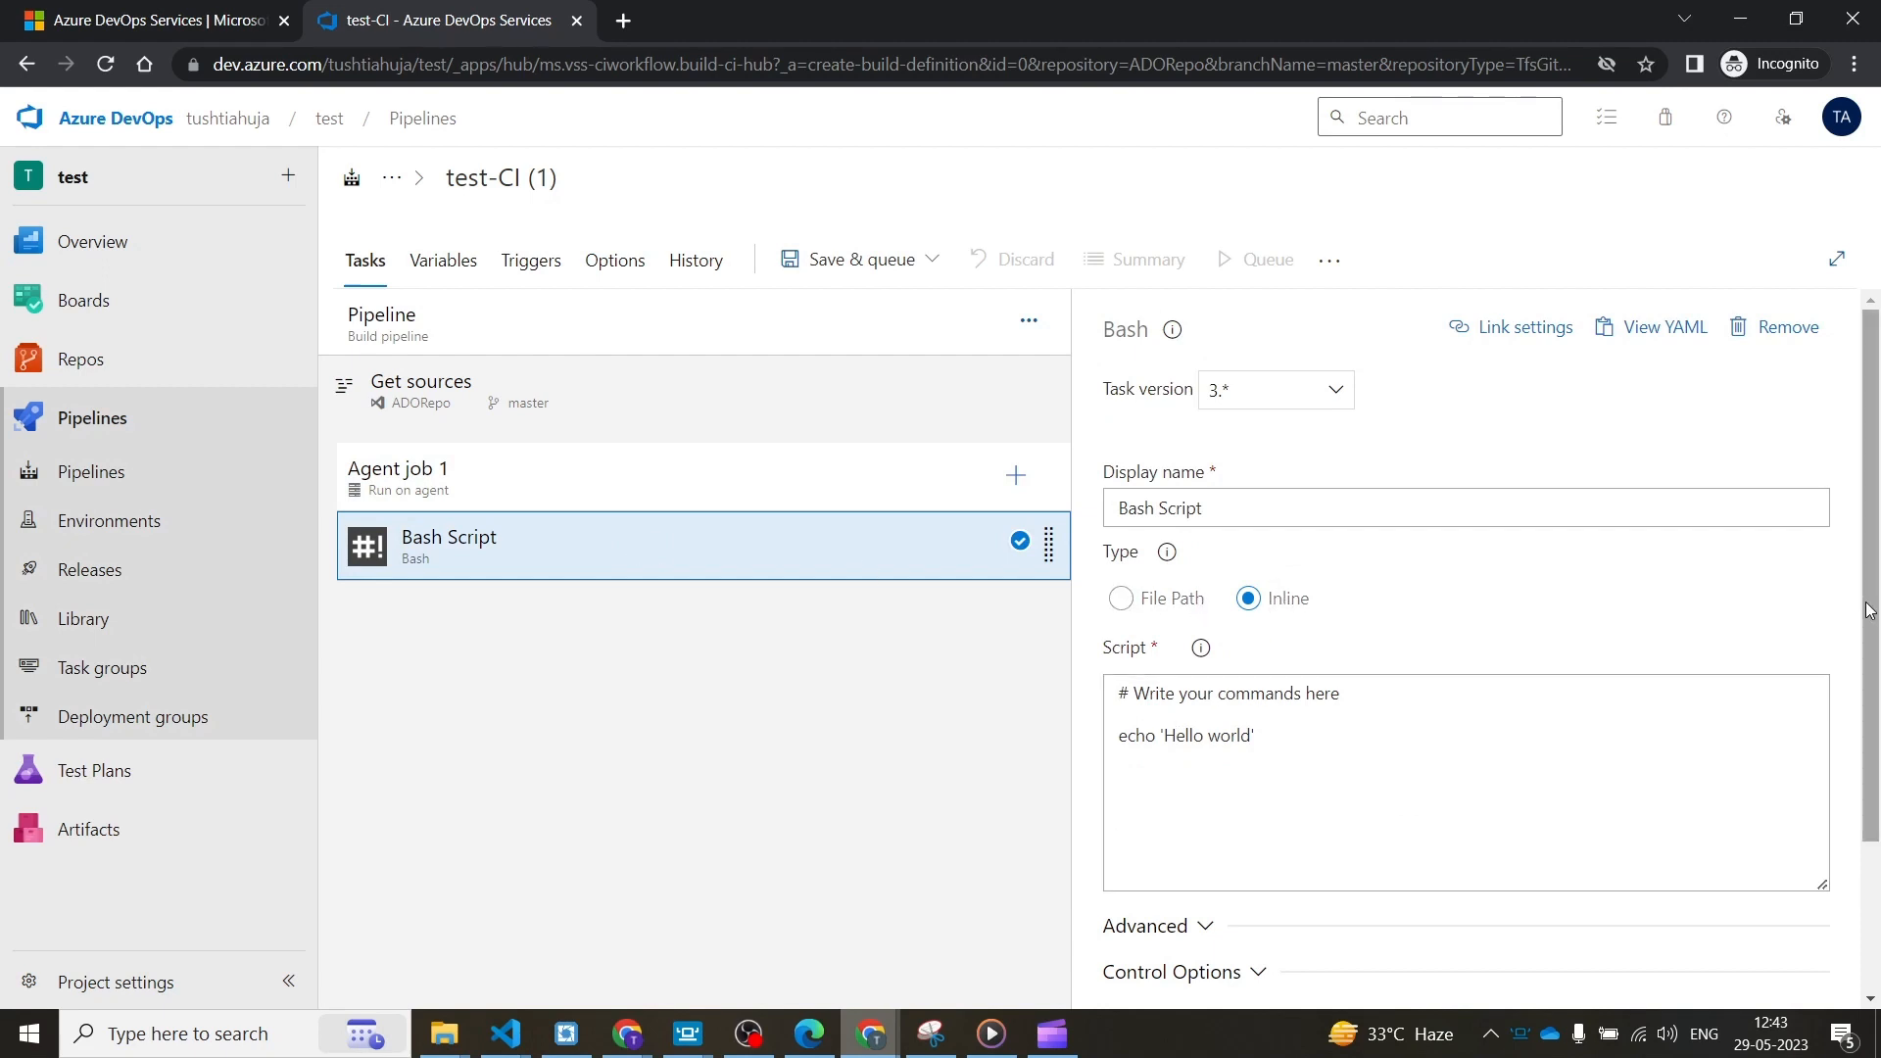
scroll(1186, 723, down, 2)
click(1201, 726)
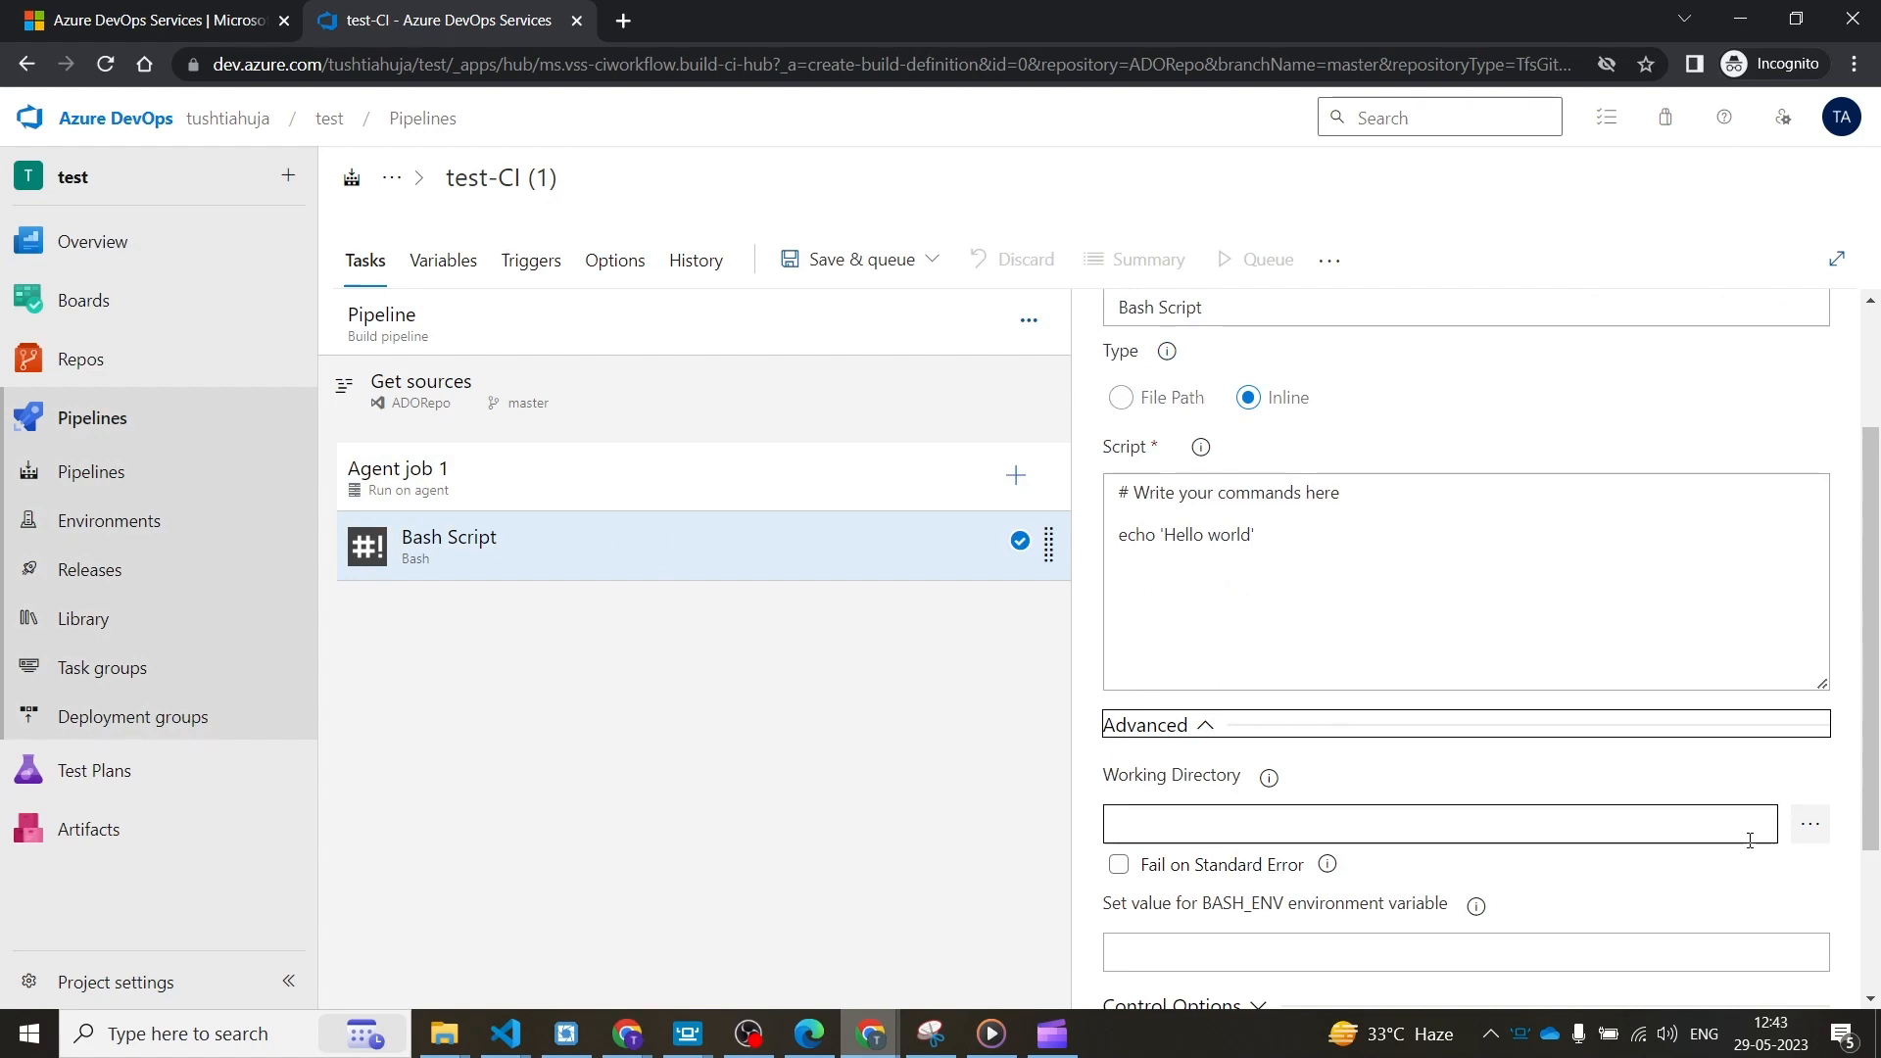
click(1819, 834)
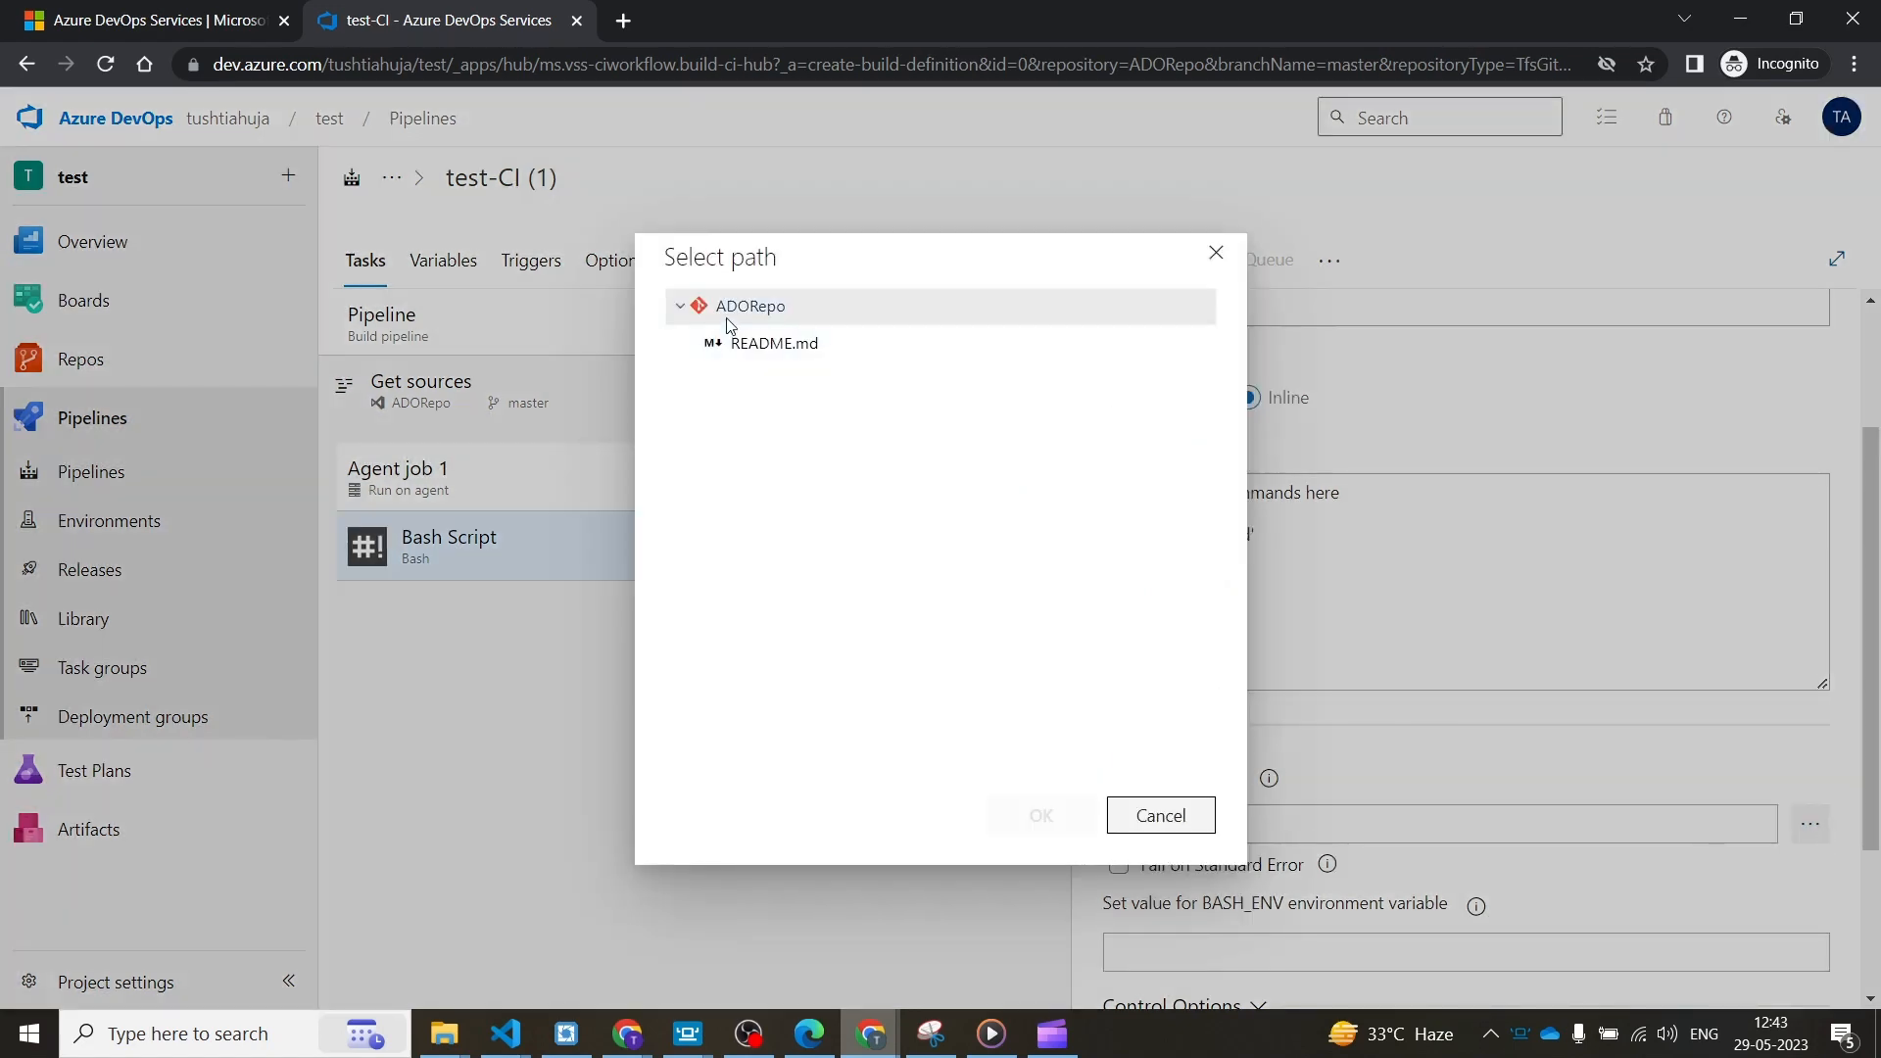
click(1118, 820)
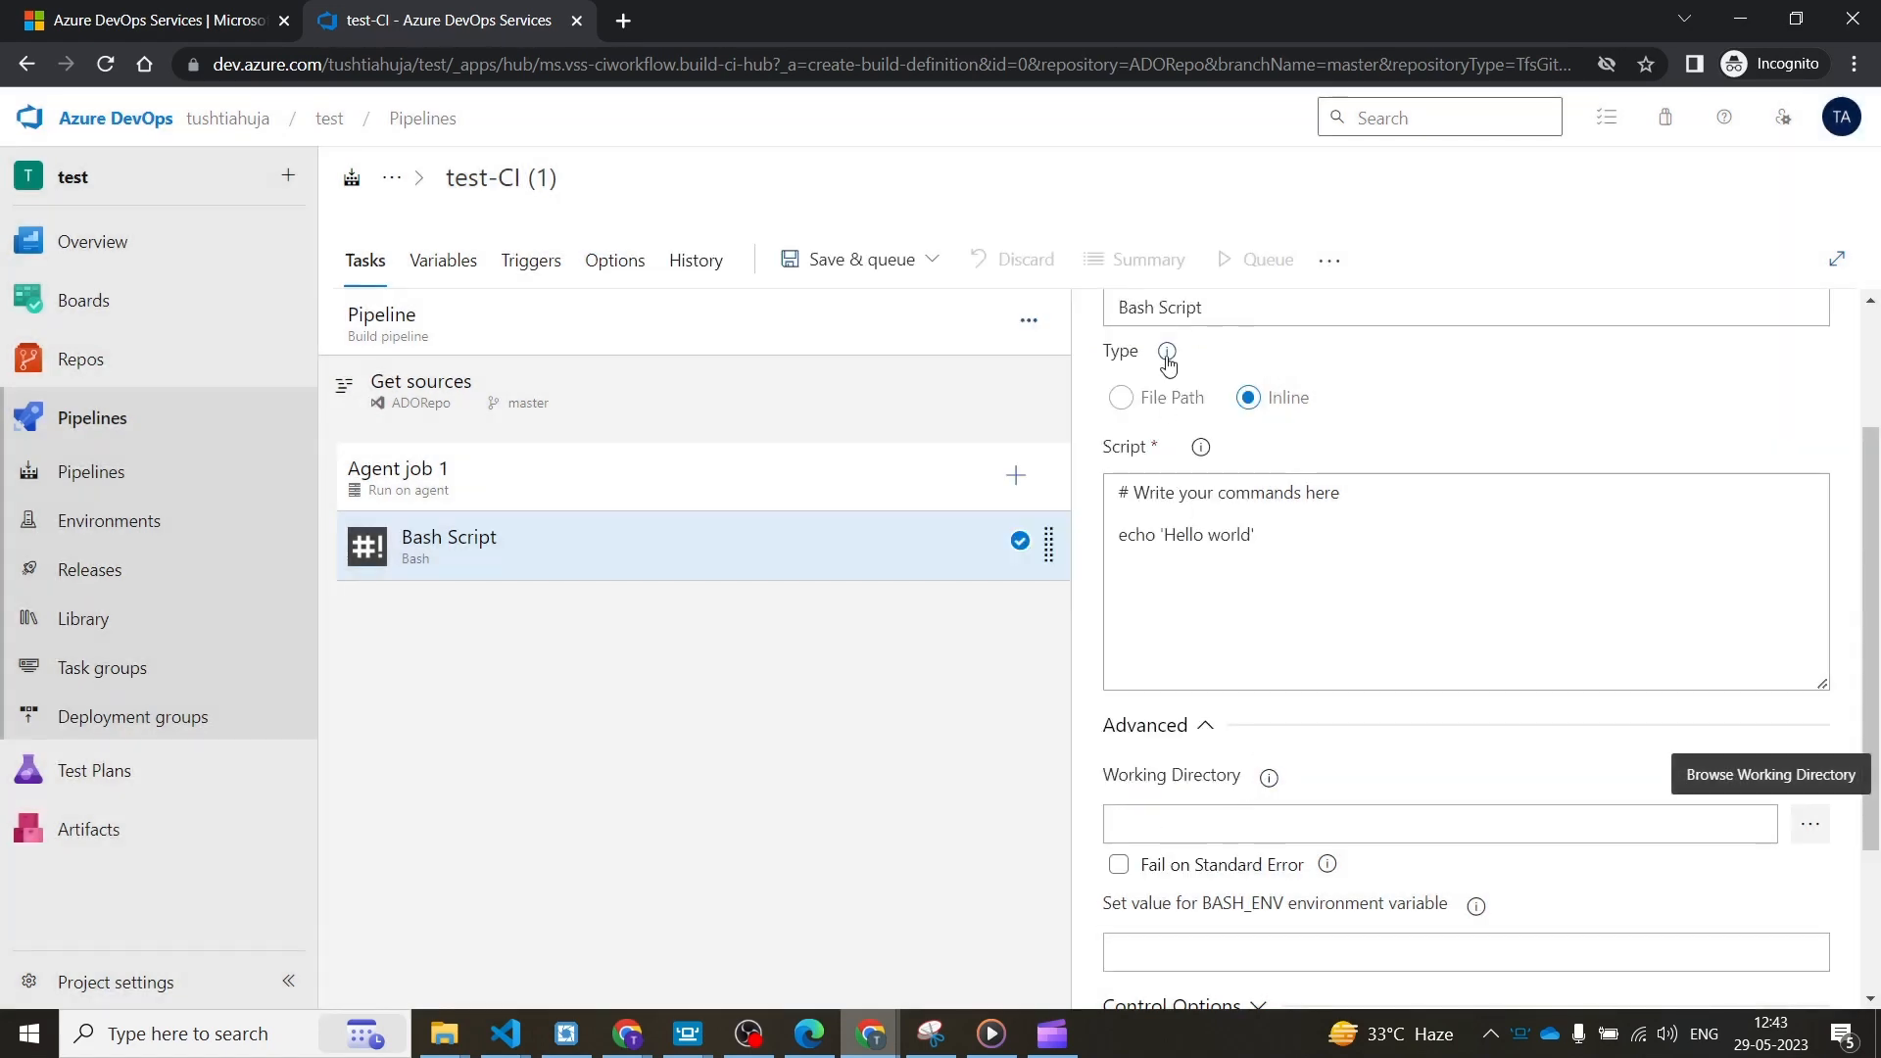
- Switch the Bash task's script type to File Path and browse the repository's script paths, cancelling without a selection
click(1165, 398)
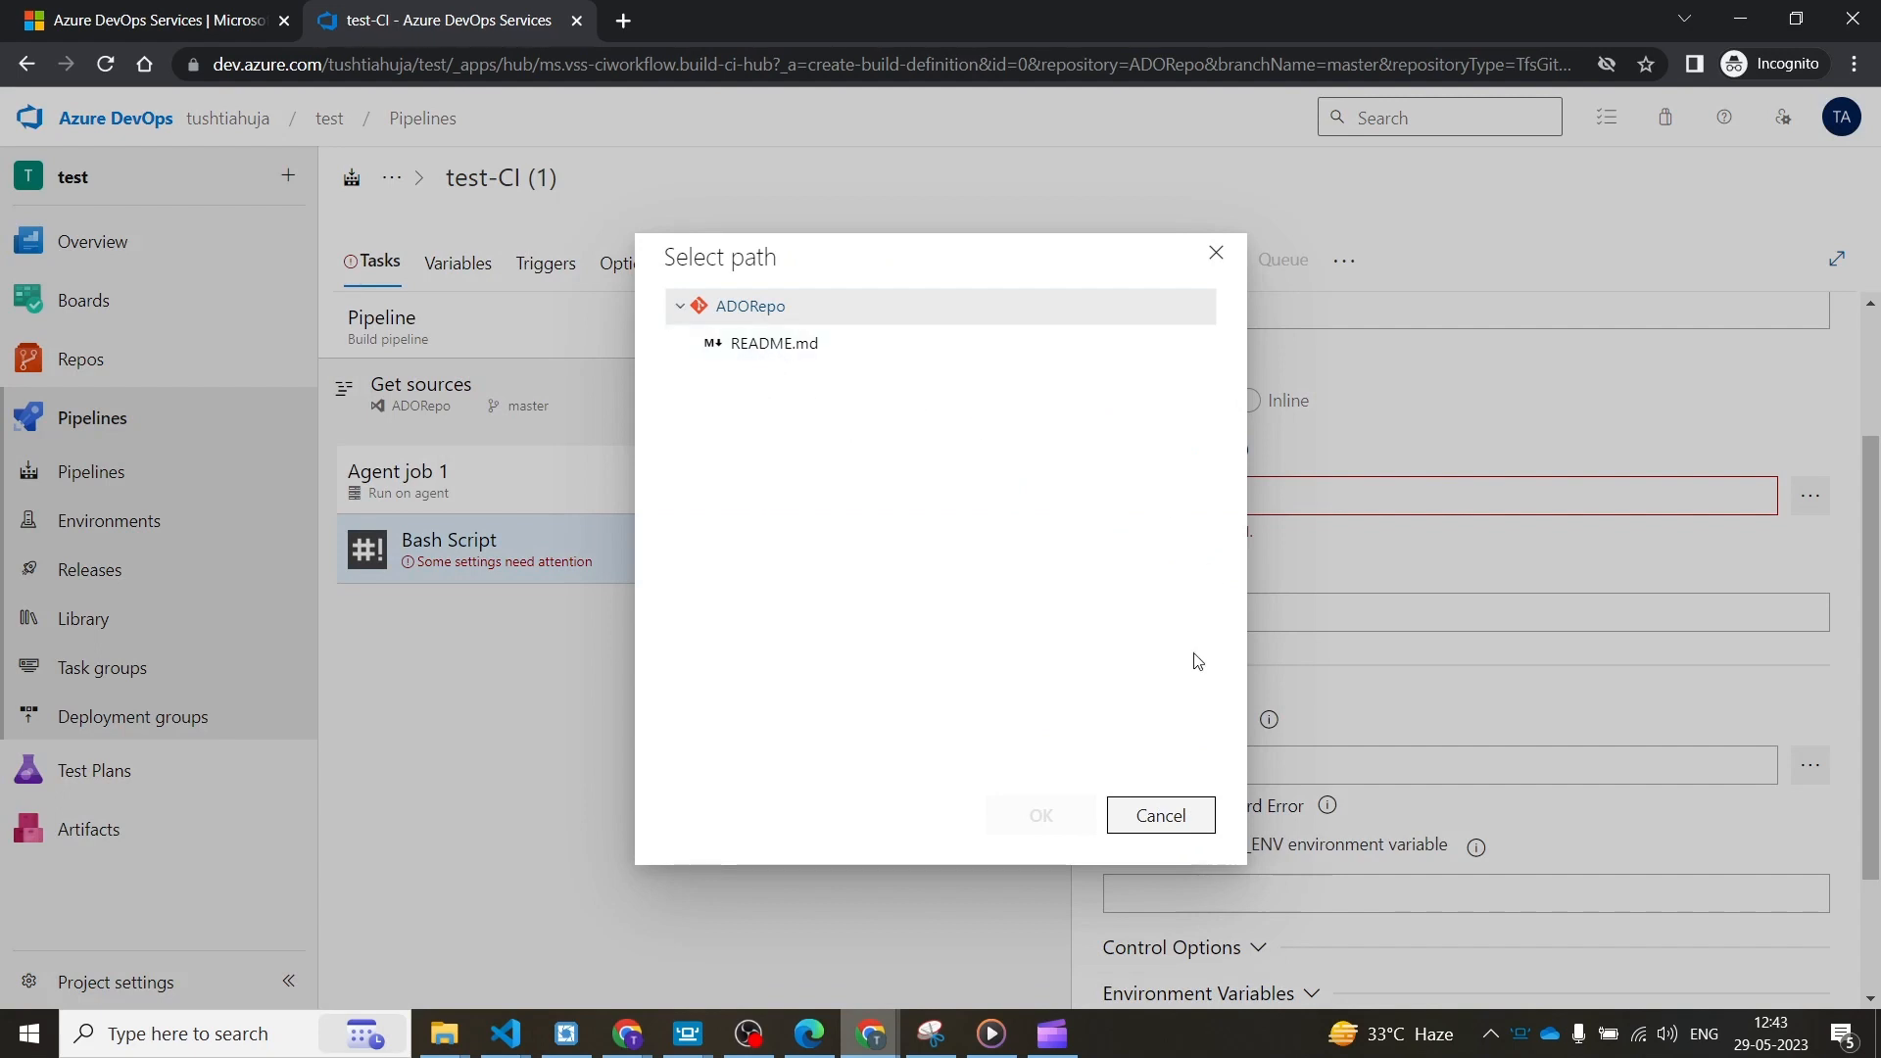
click(1166, 817)
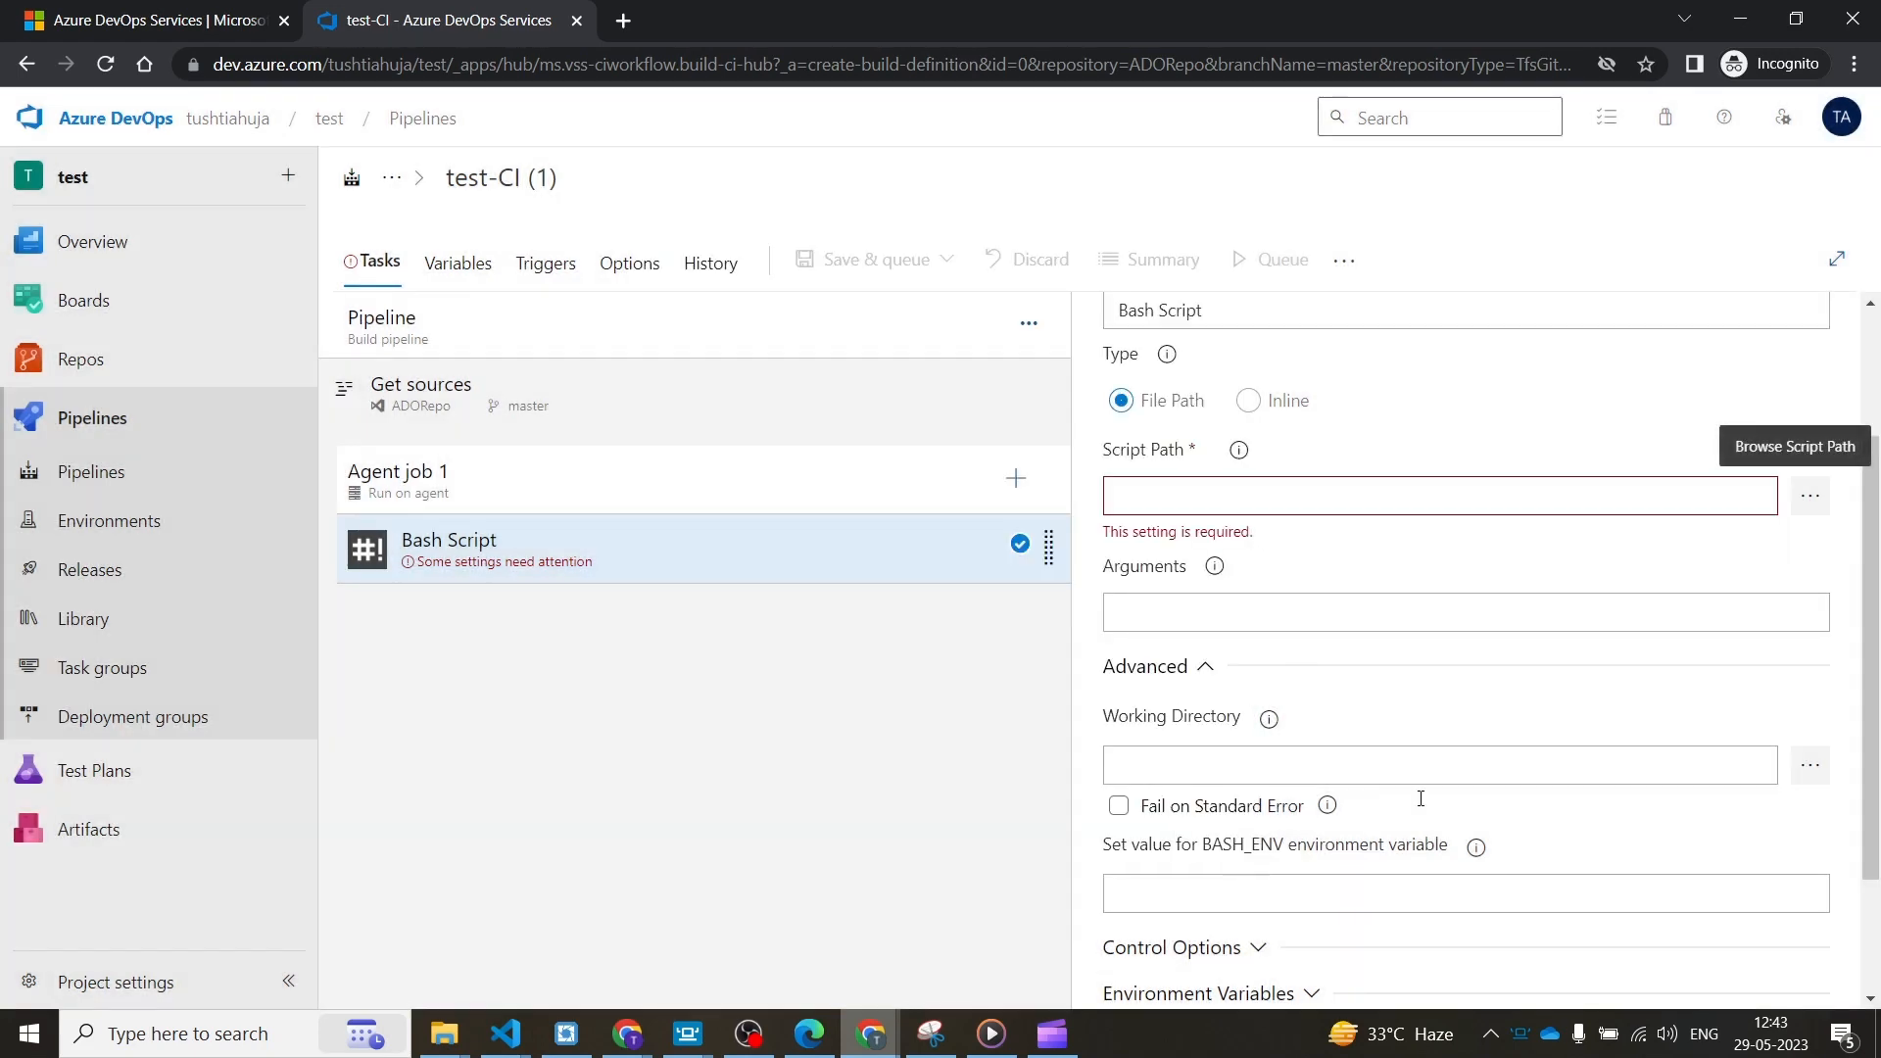
drag(1874, 774, 1874, 560)
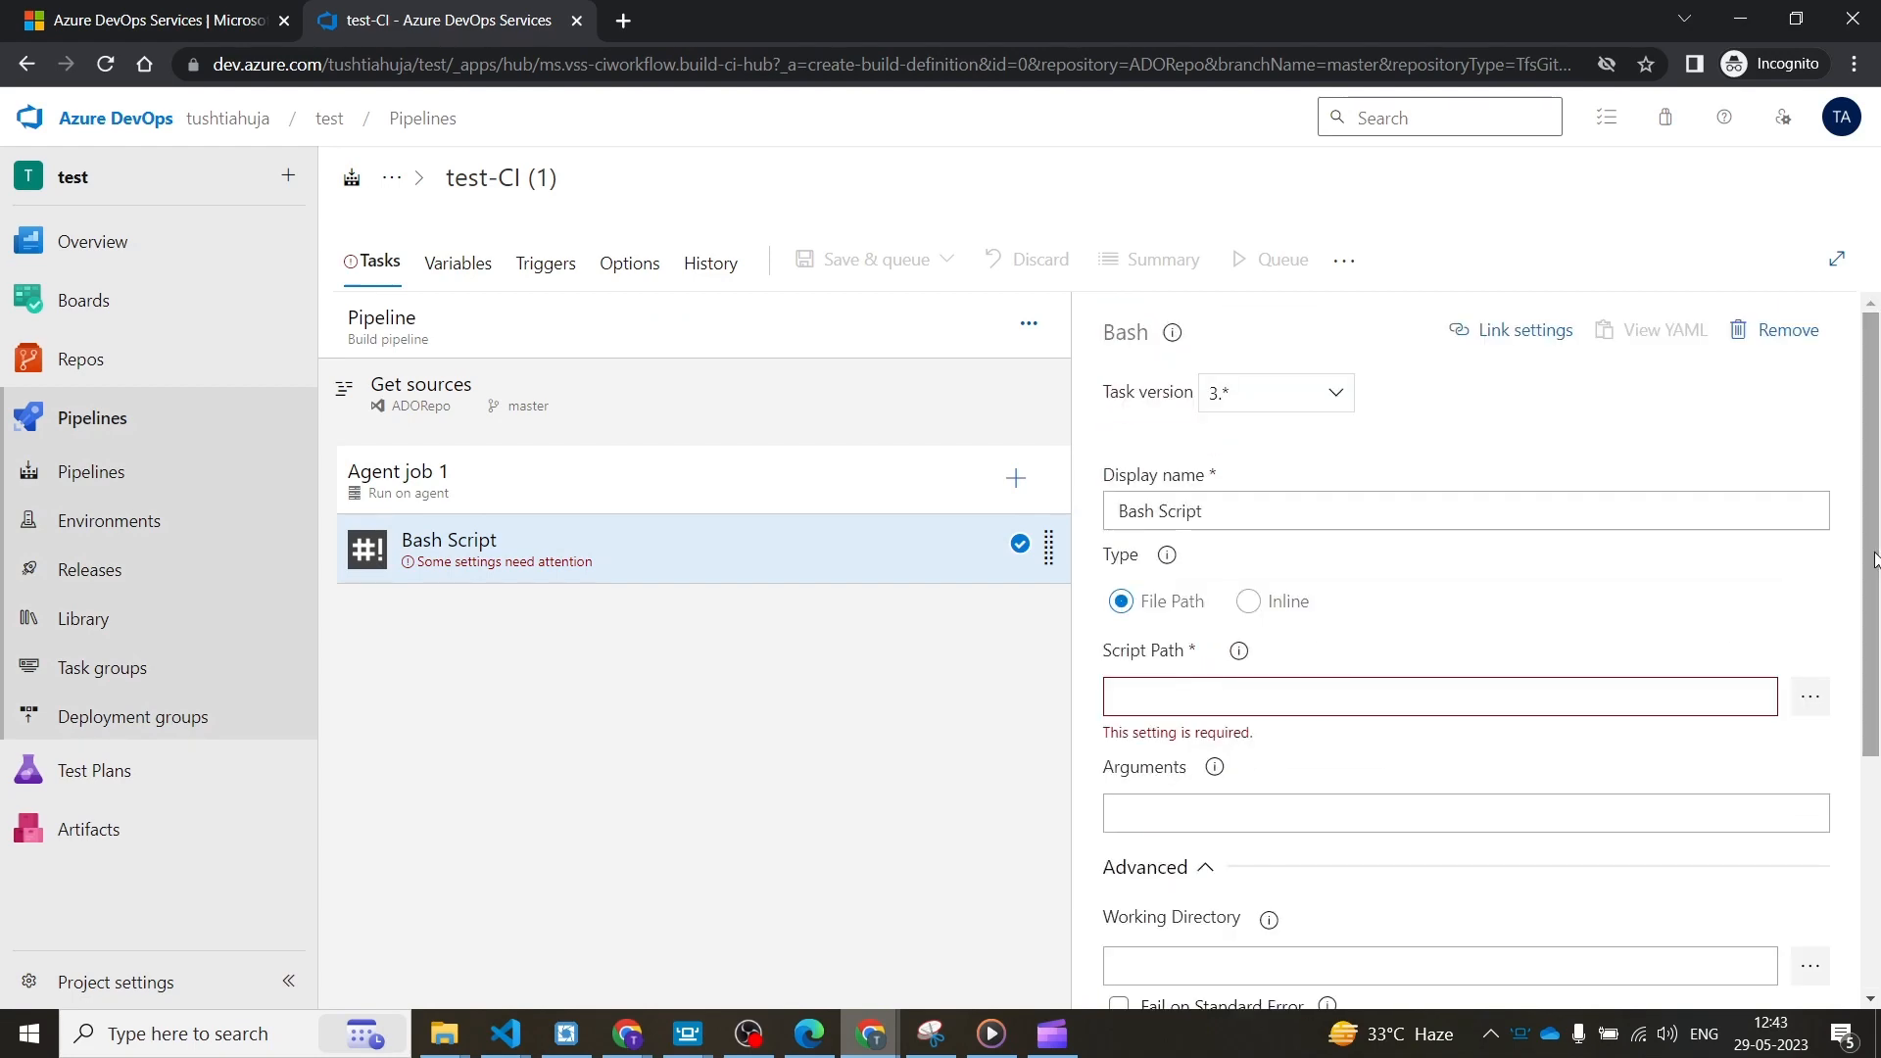
- Leave the new pipeline without saving and open the existing test-CI pipeline for editing
click(155, 427)
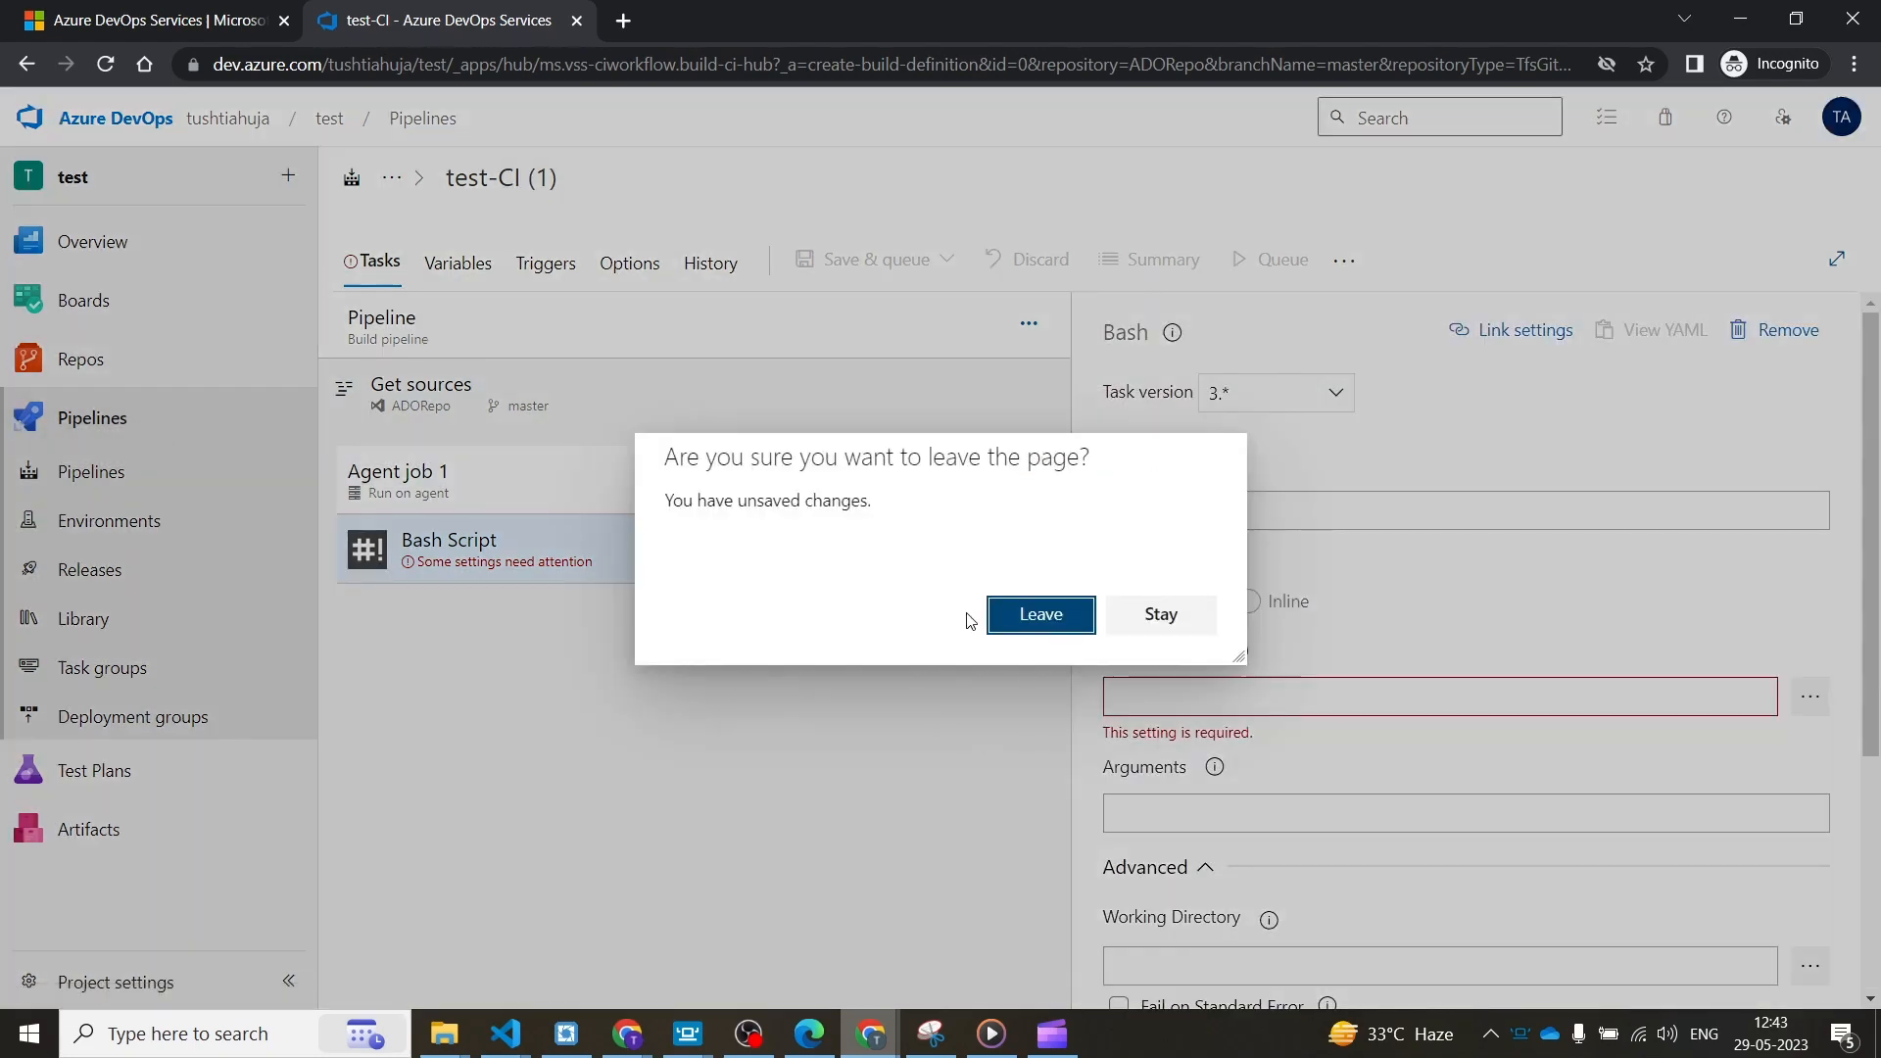
click(1024, 624)
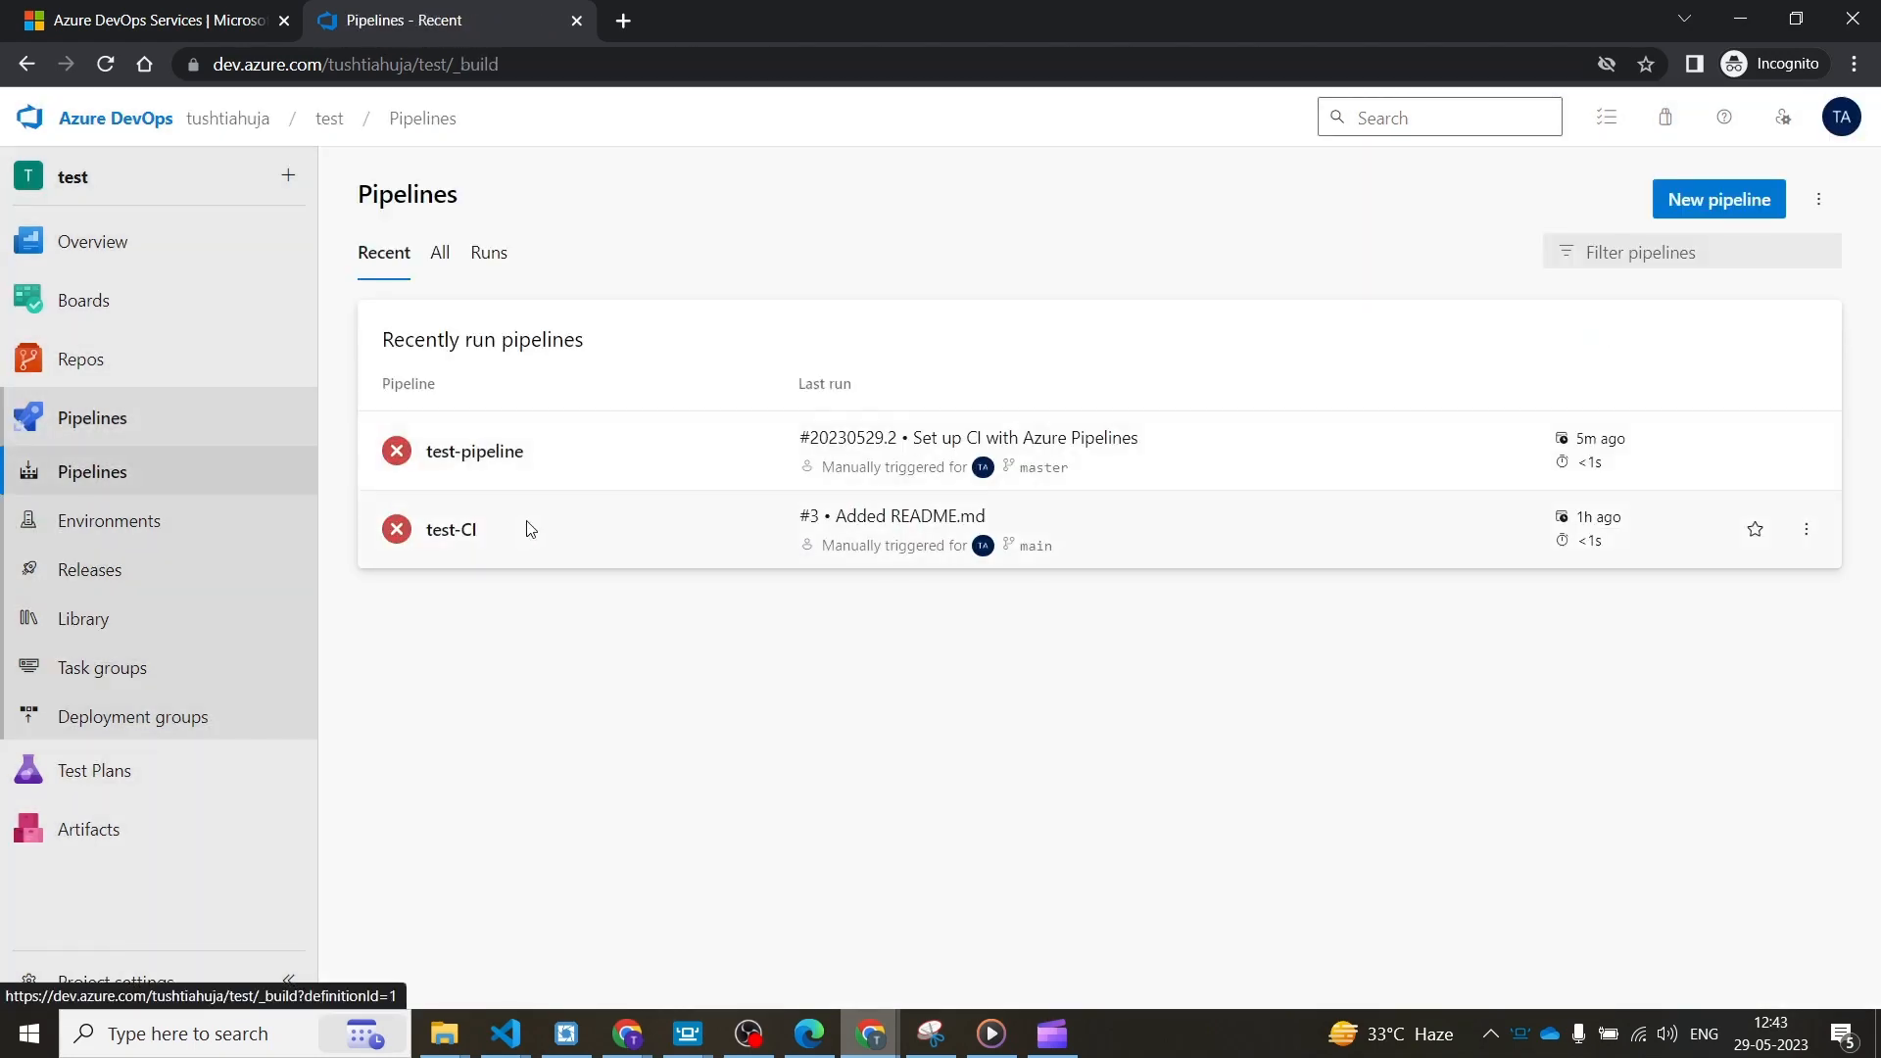
click(529, 529)
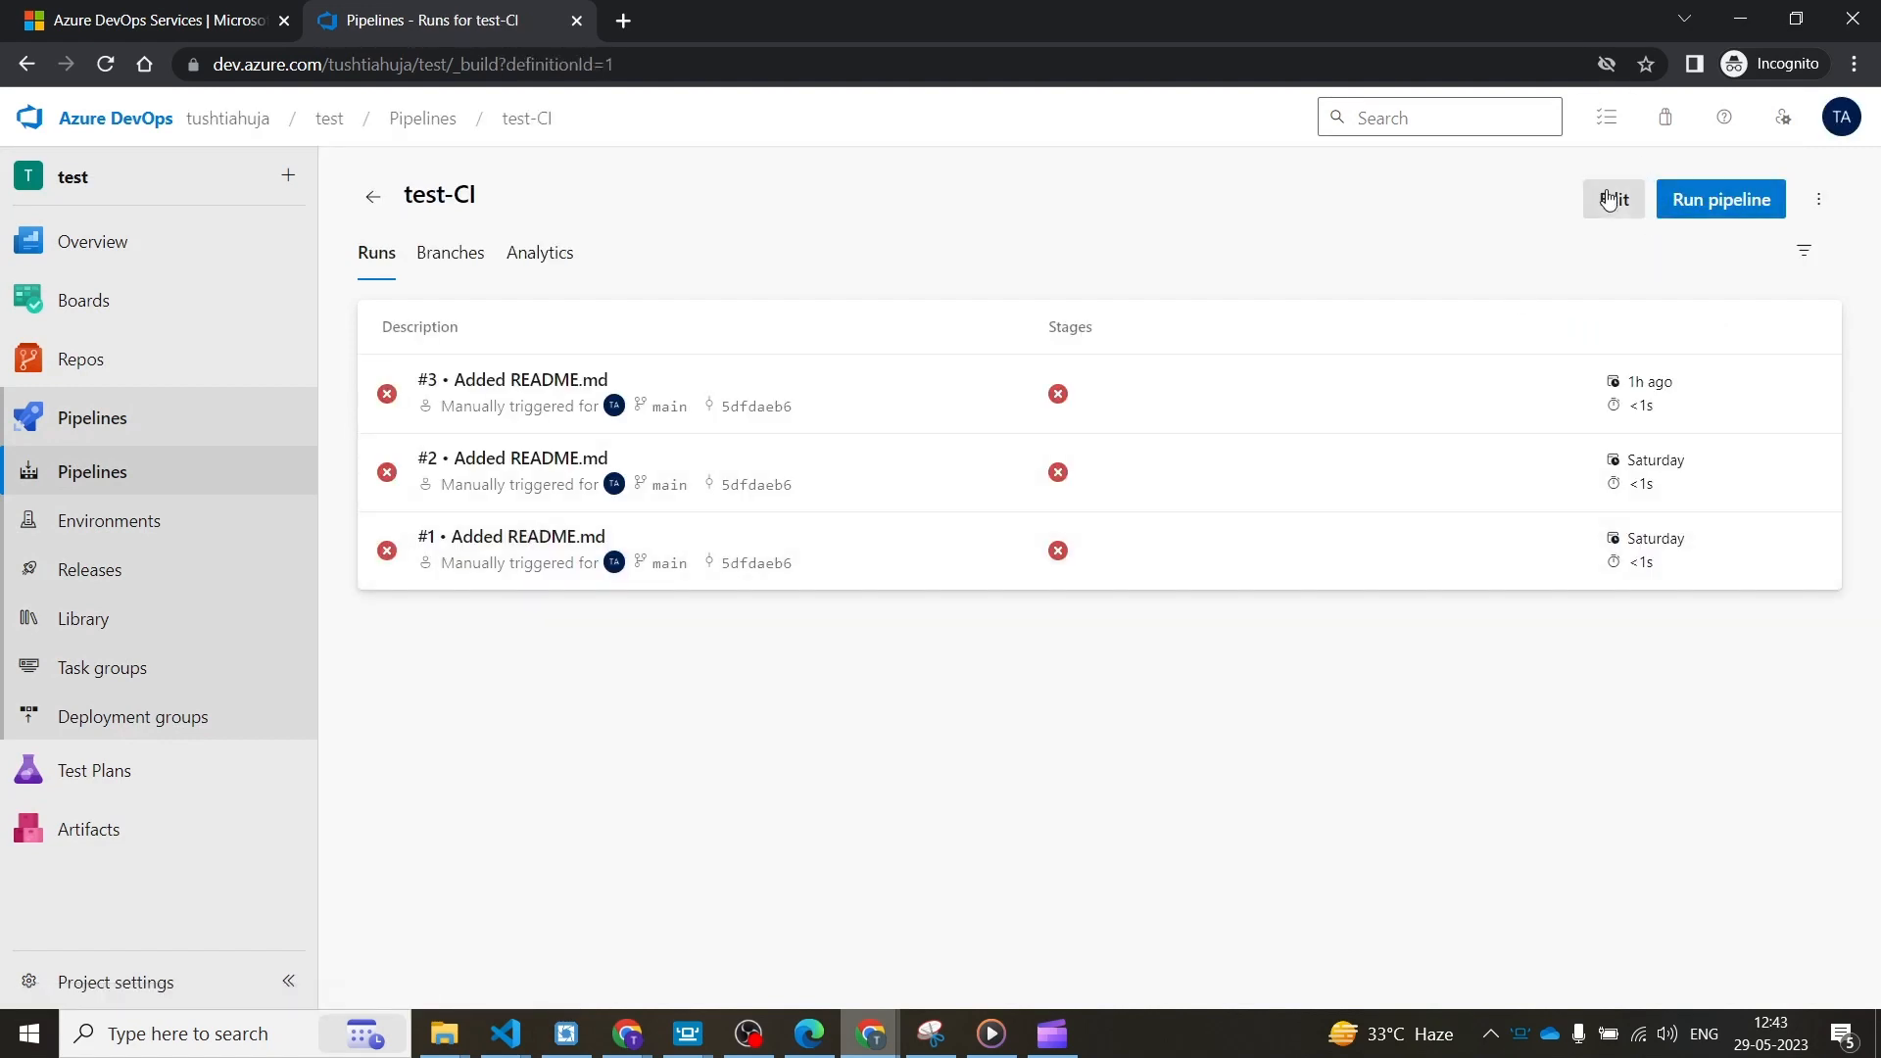
click(1611, 199)
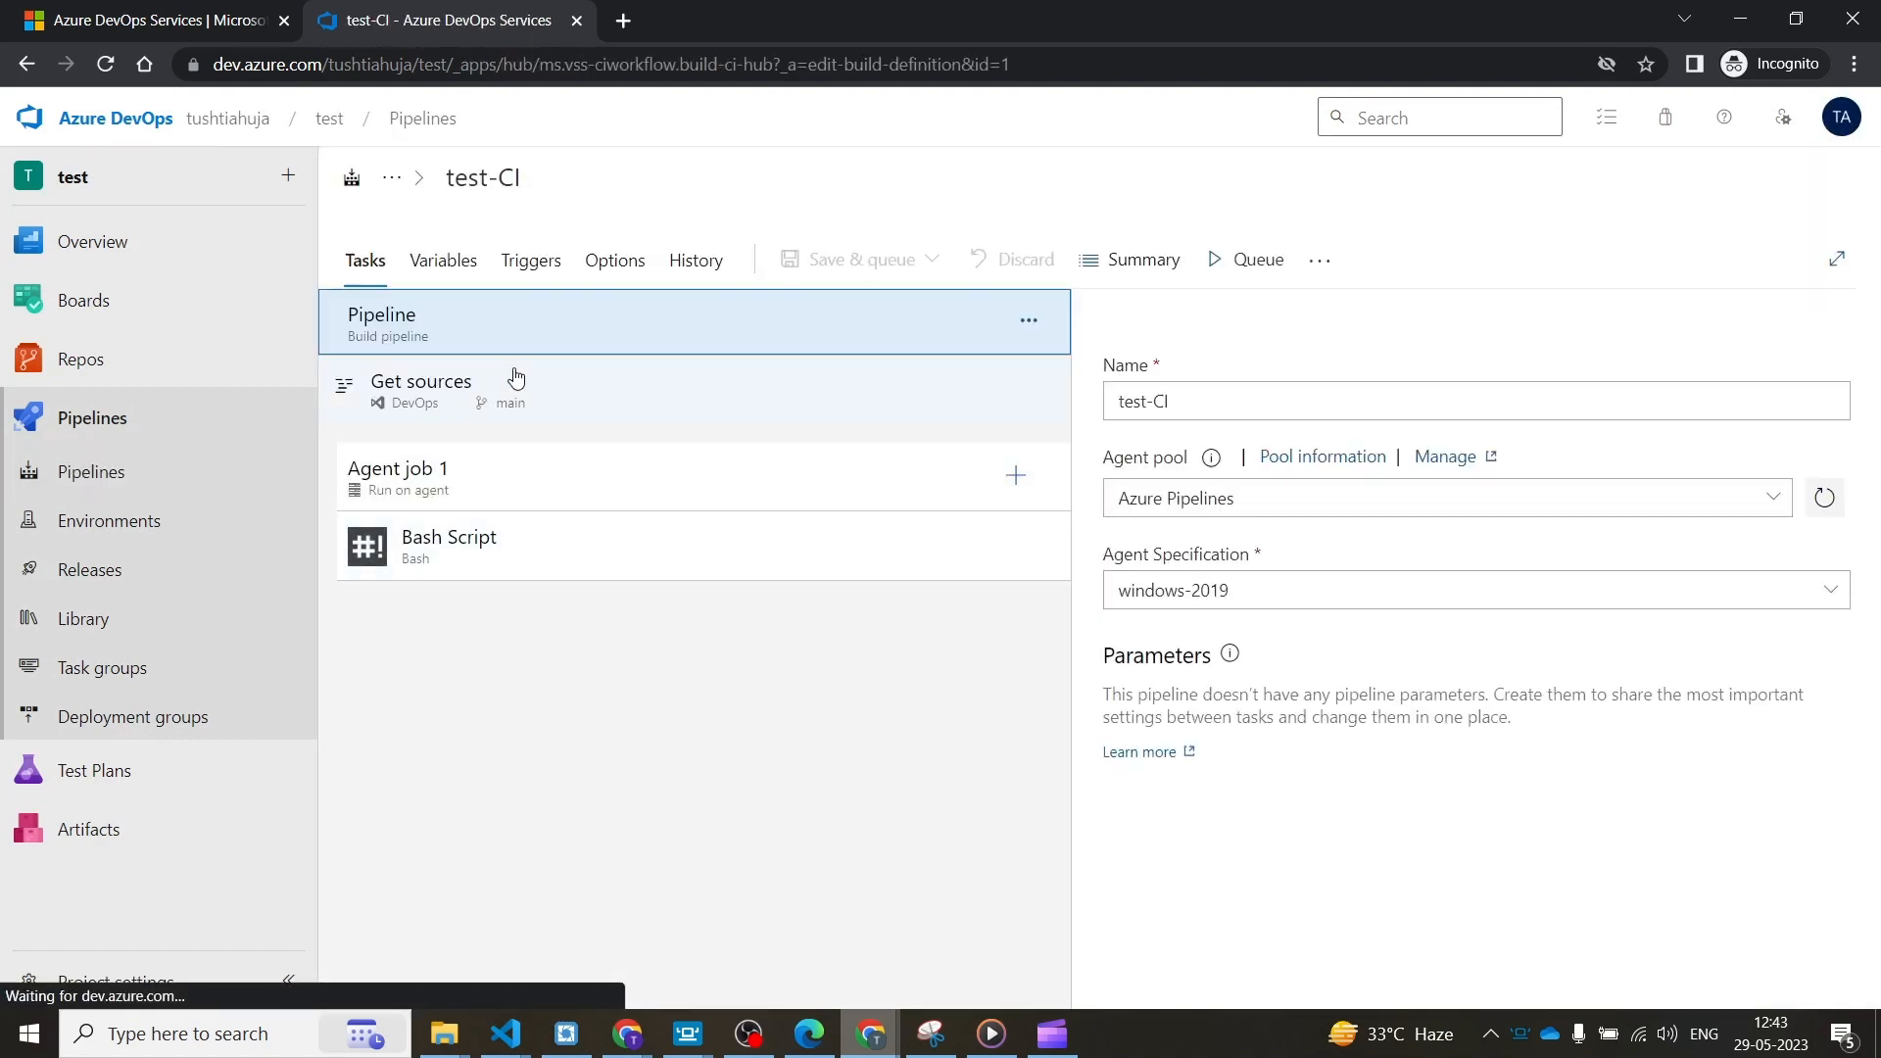
- Review Agent job 1's settings in test-CI and examine the git tag and push commands in its inline Bash script
click(630, 470)
drag(1876, 588, 1877, 857)
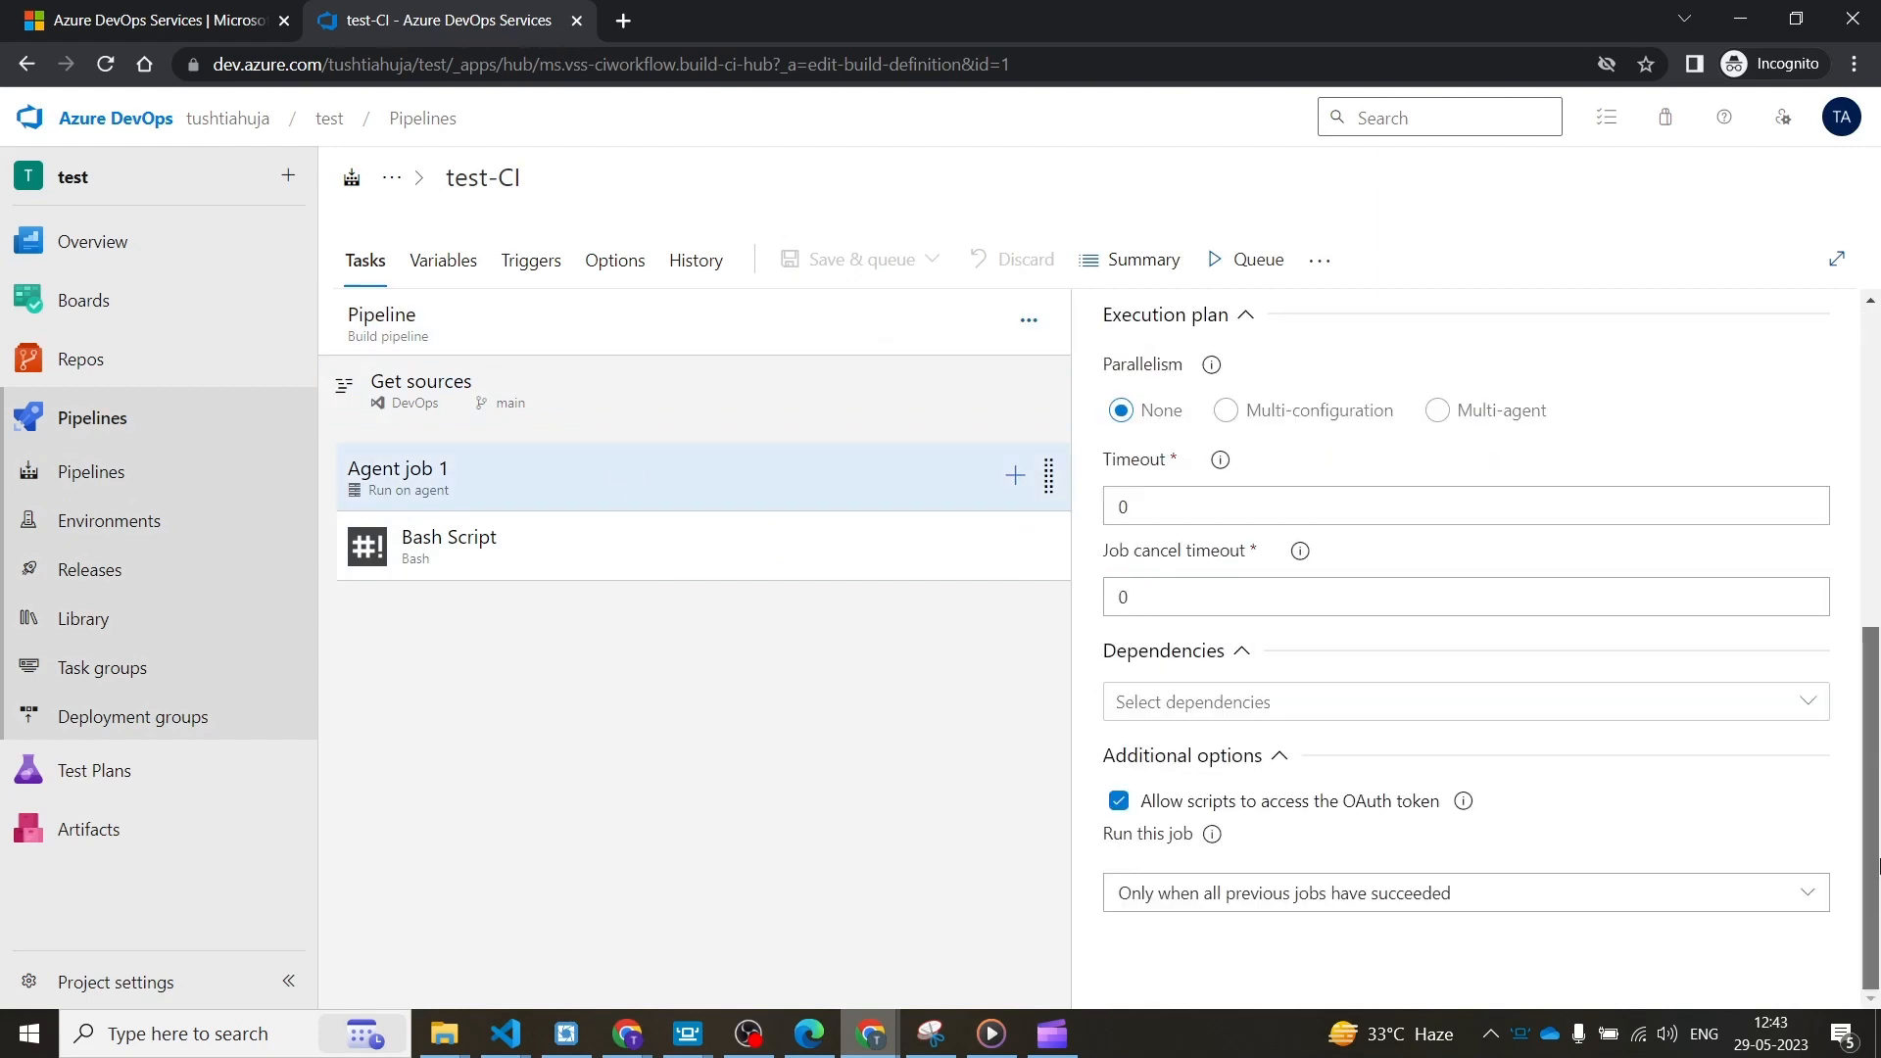
click(502, 572)
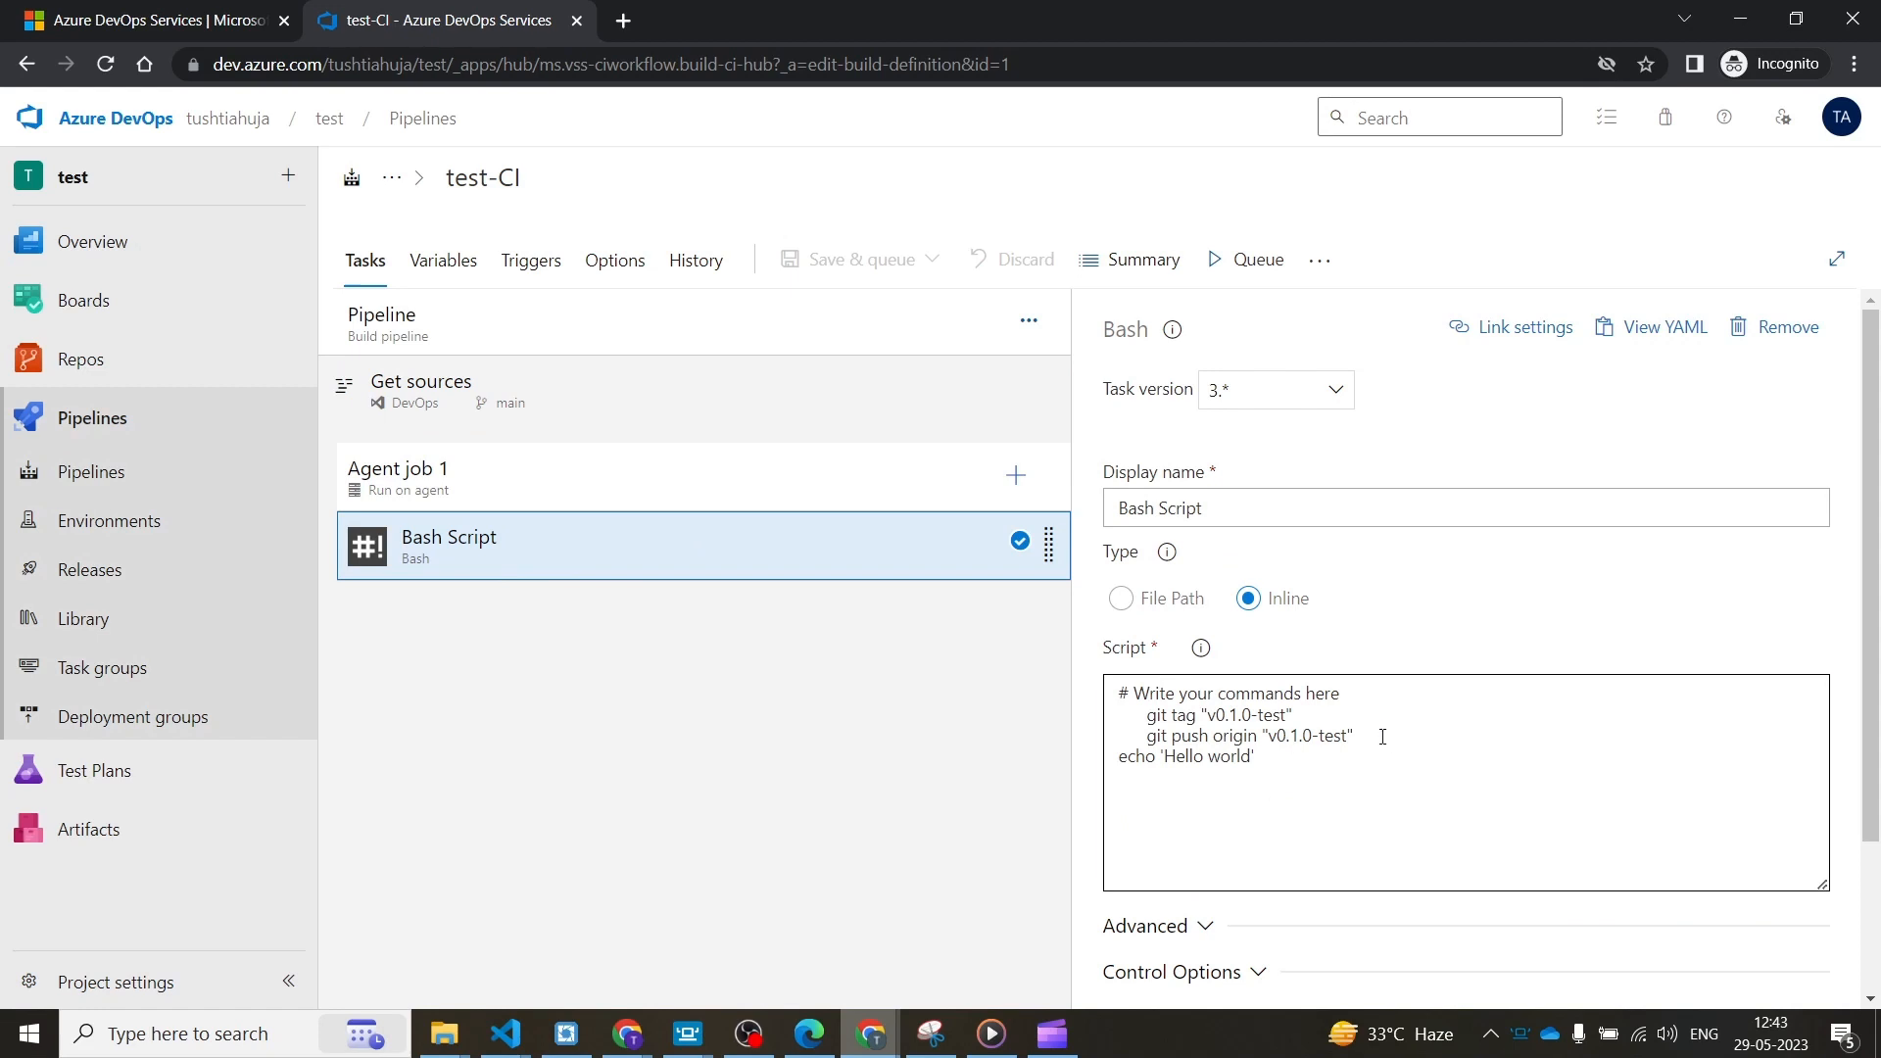
drag(1382, 736, 1142, 715)
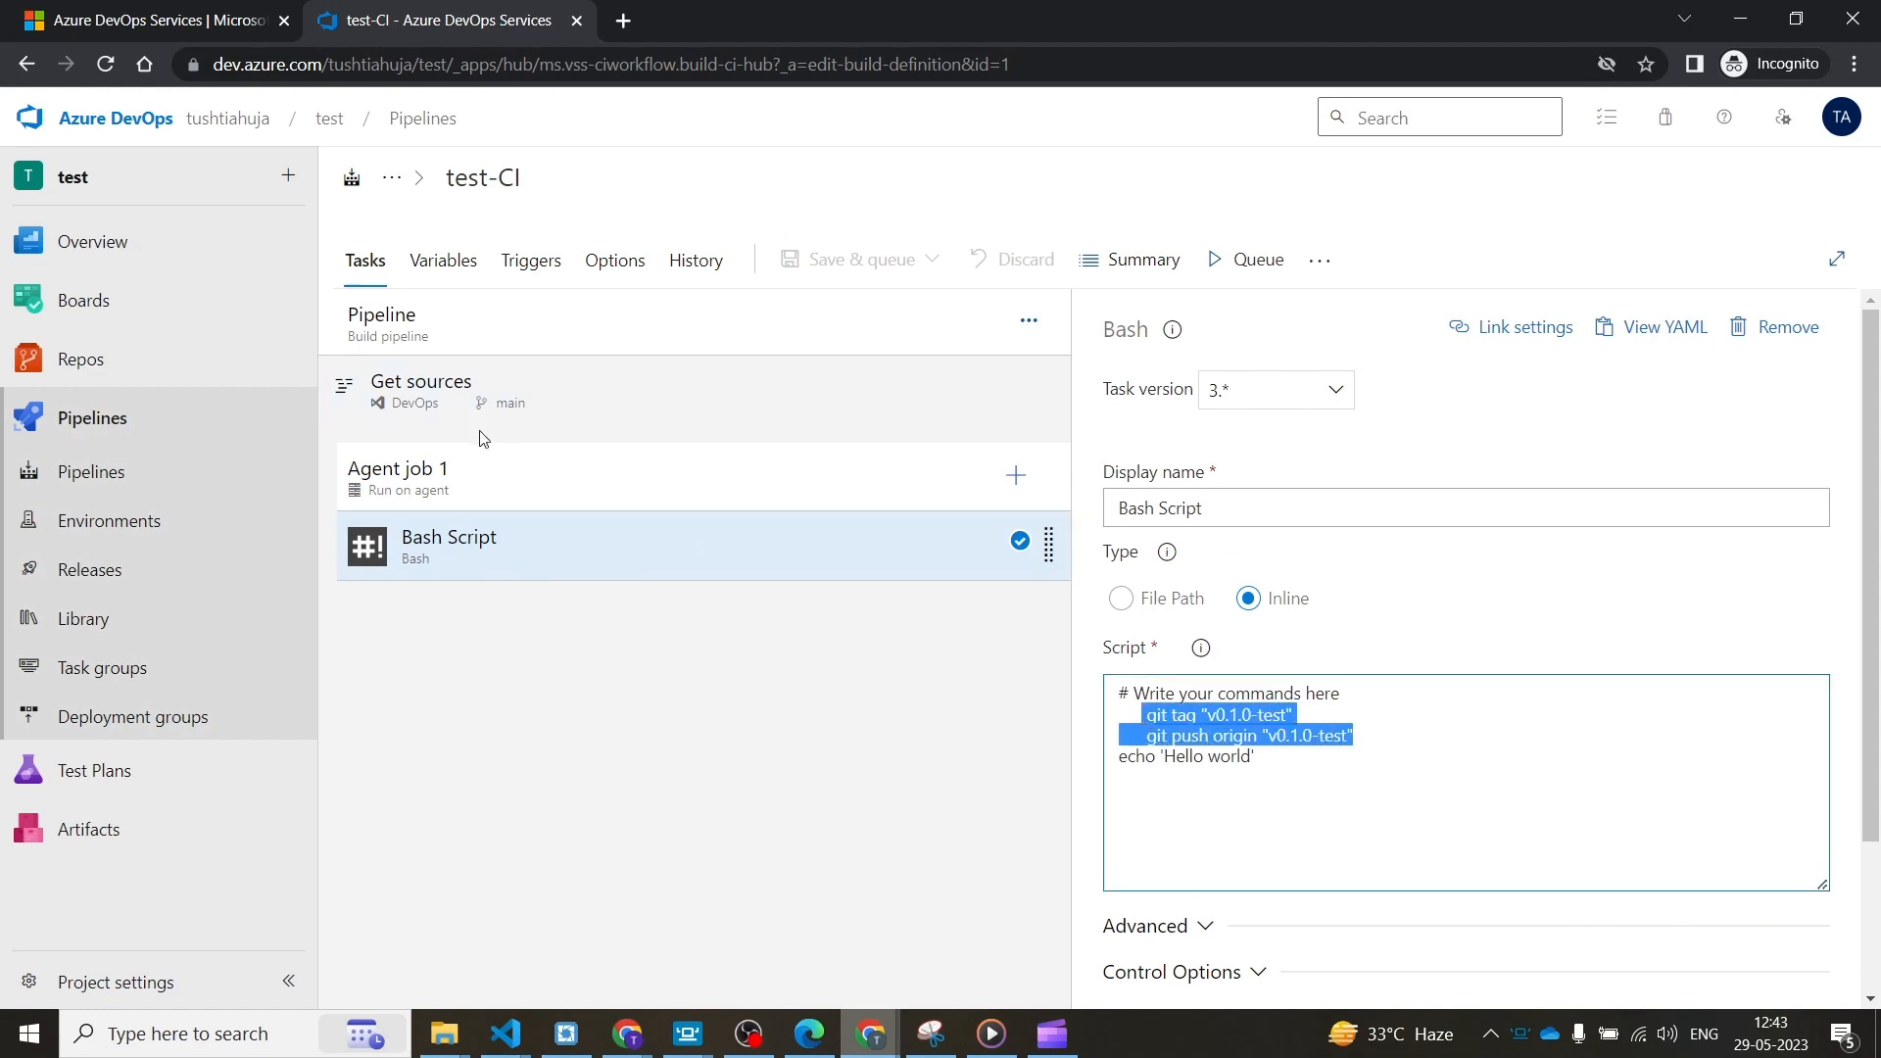
- Check which default branches are available for the DevOps repository in test-CI's Get sources settings
click(517, 411)
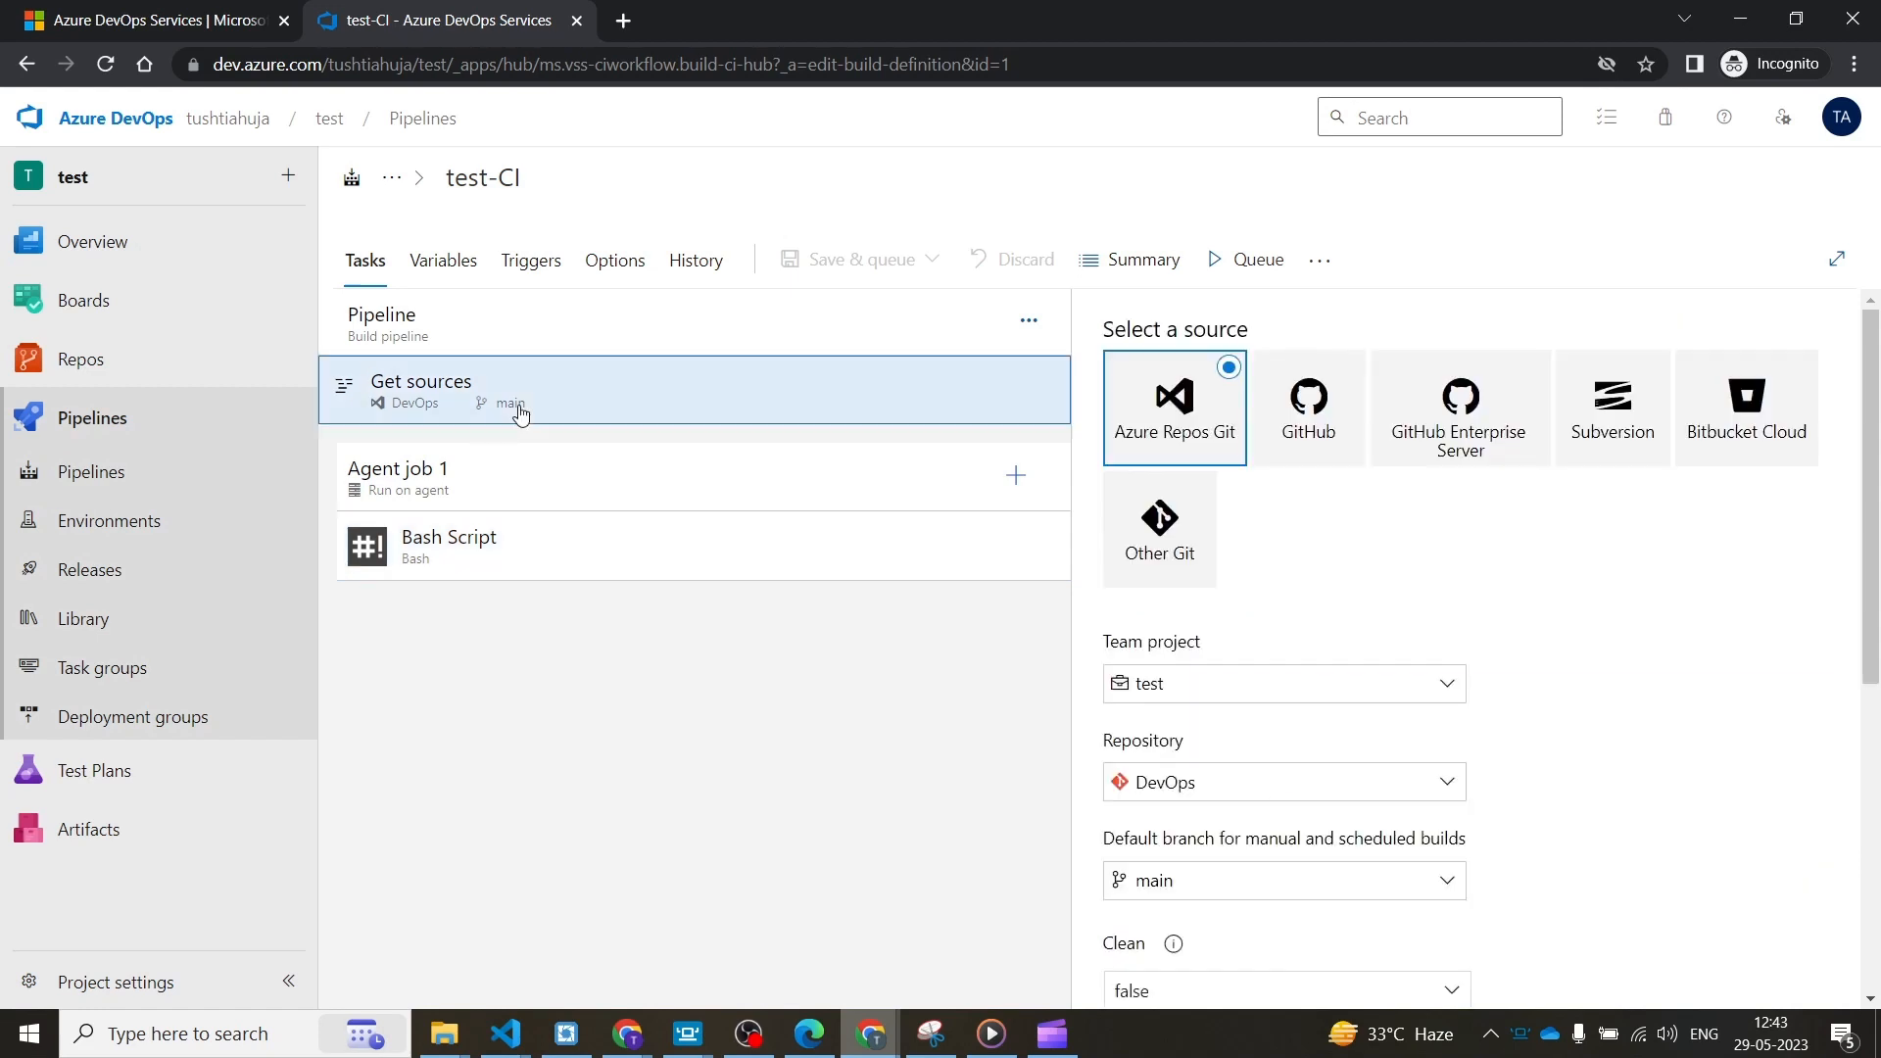
click(1385, 887)
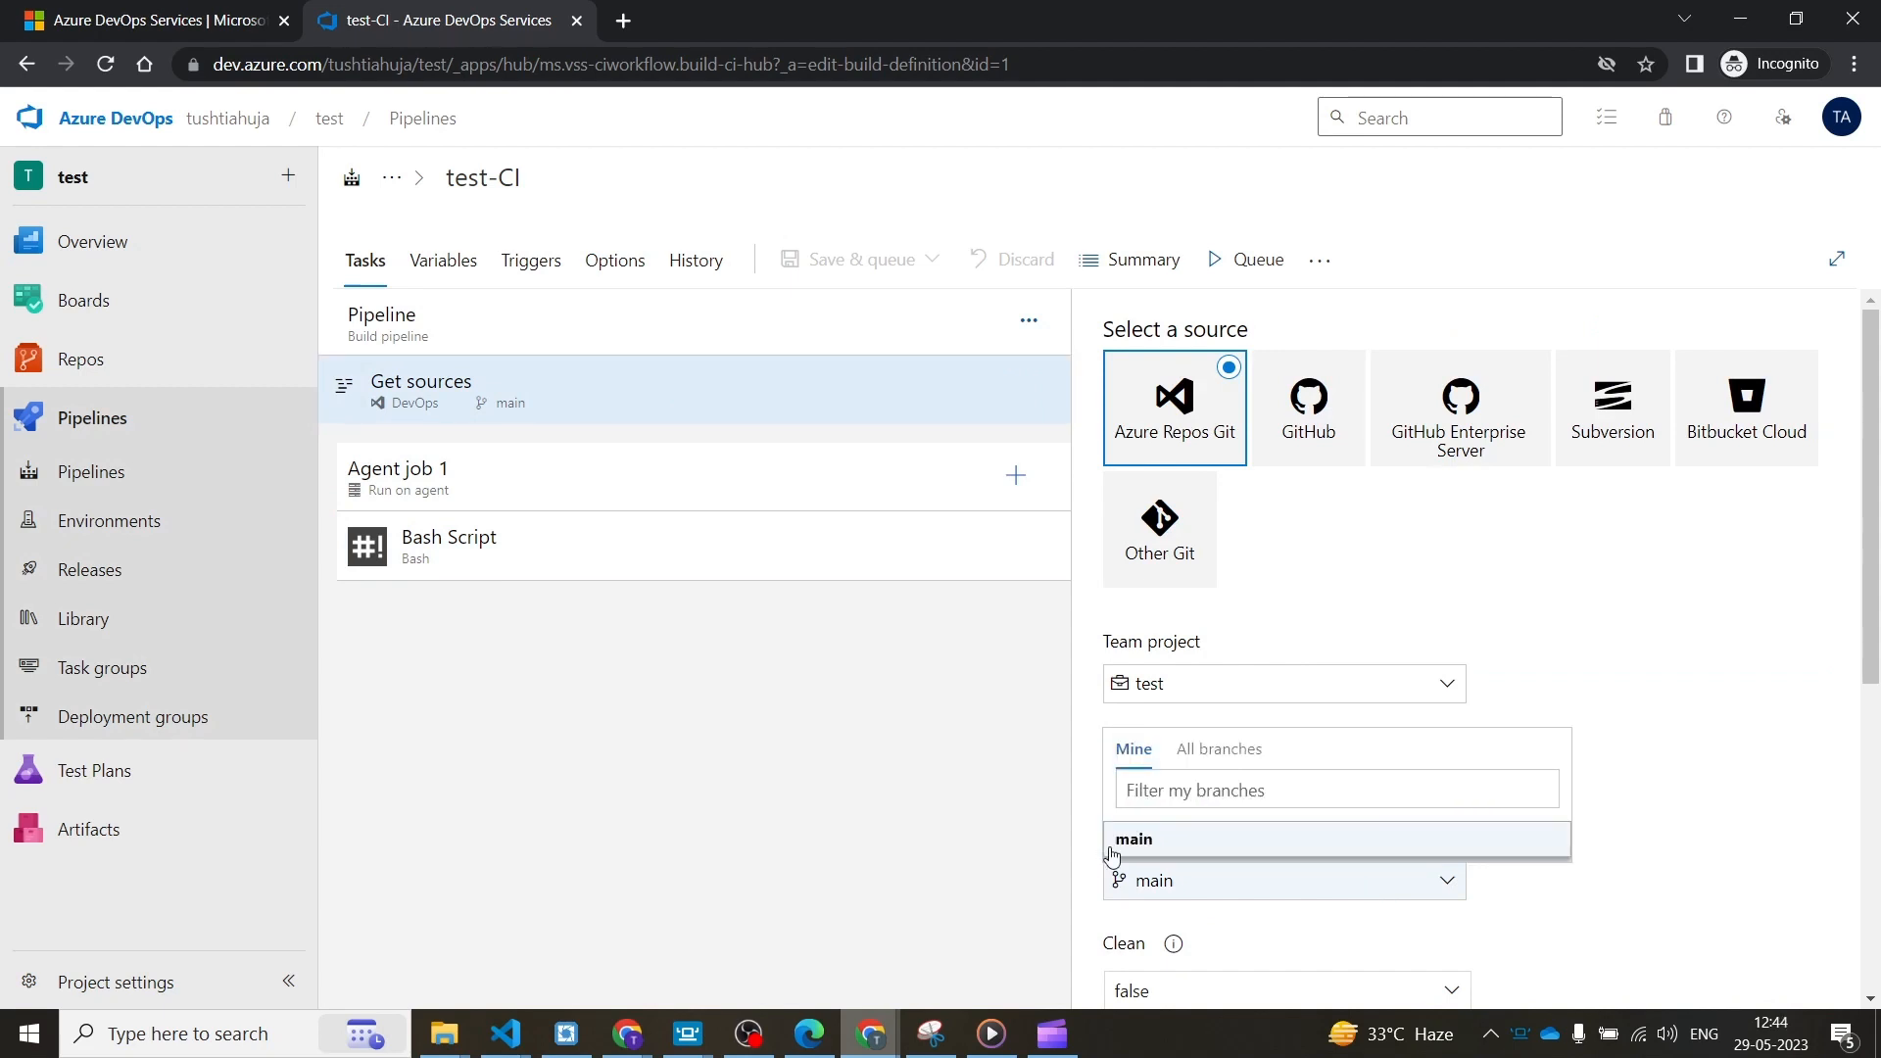
click(1543, 544)
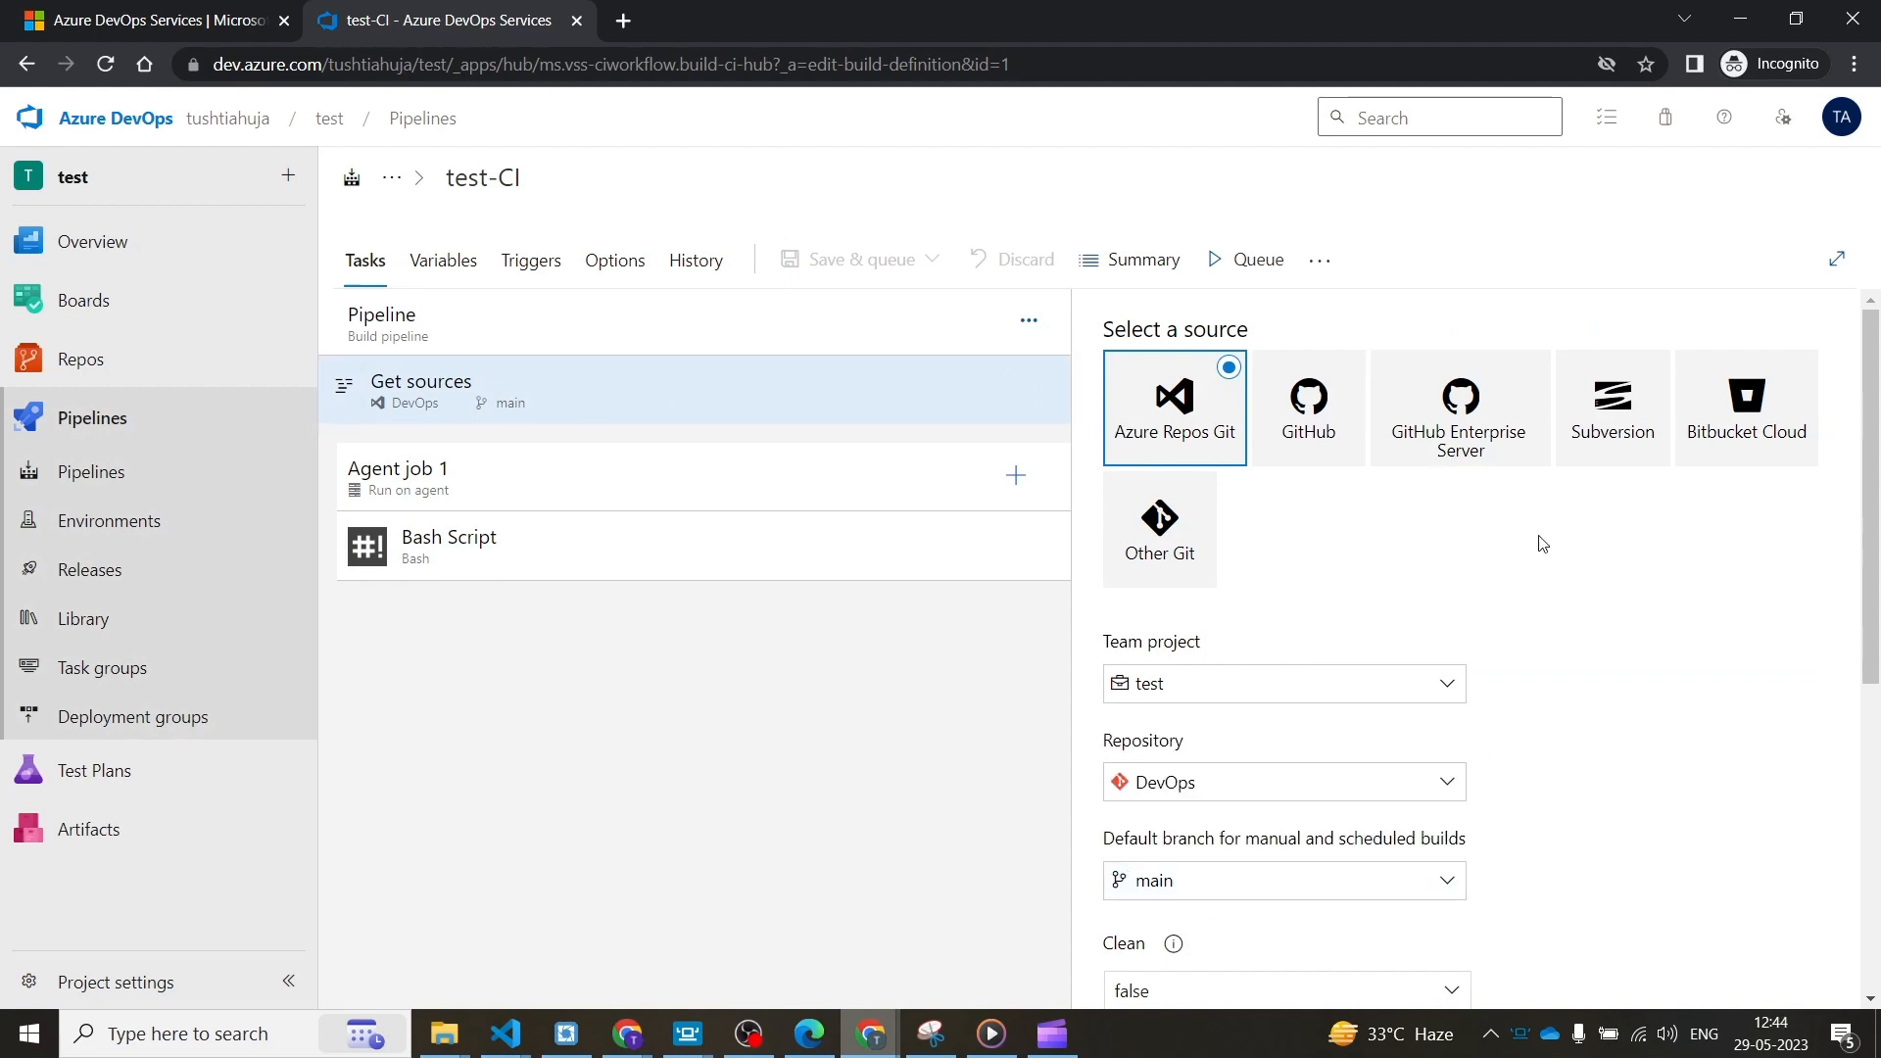
- Set the Get sources repository to test-pipeline with main as the default branch
click(1407, 780)
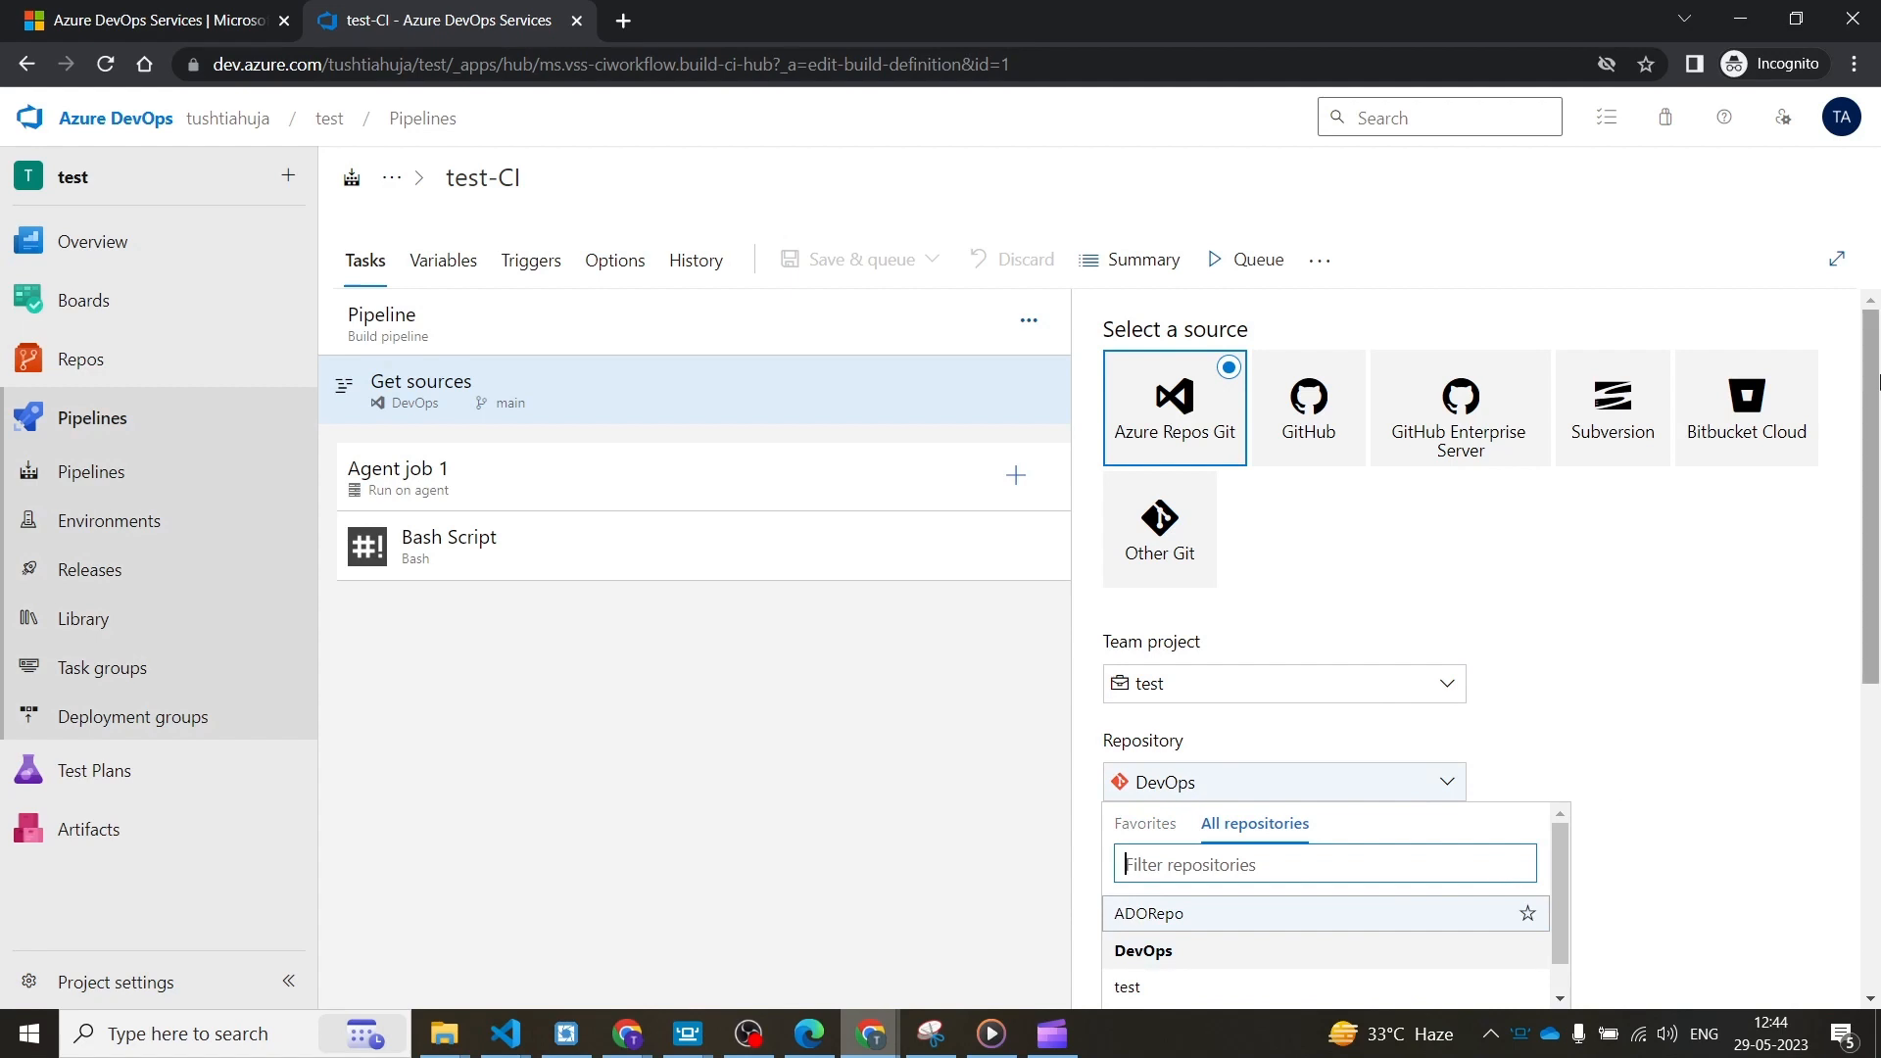
scroll(1421, 483, down, 3)
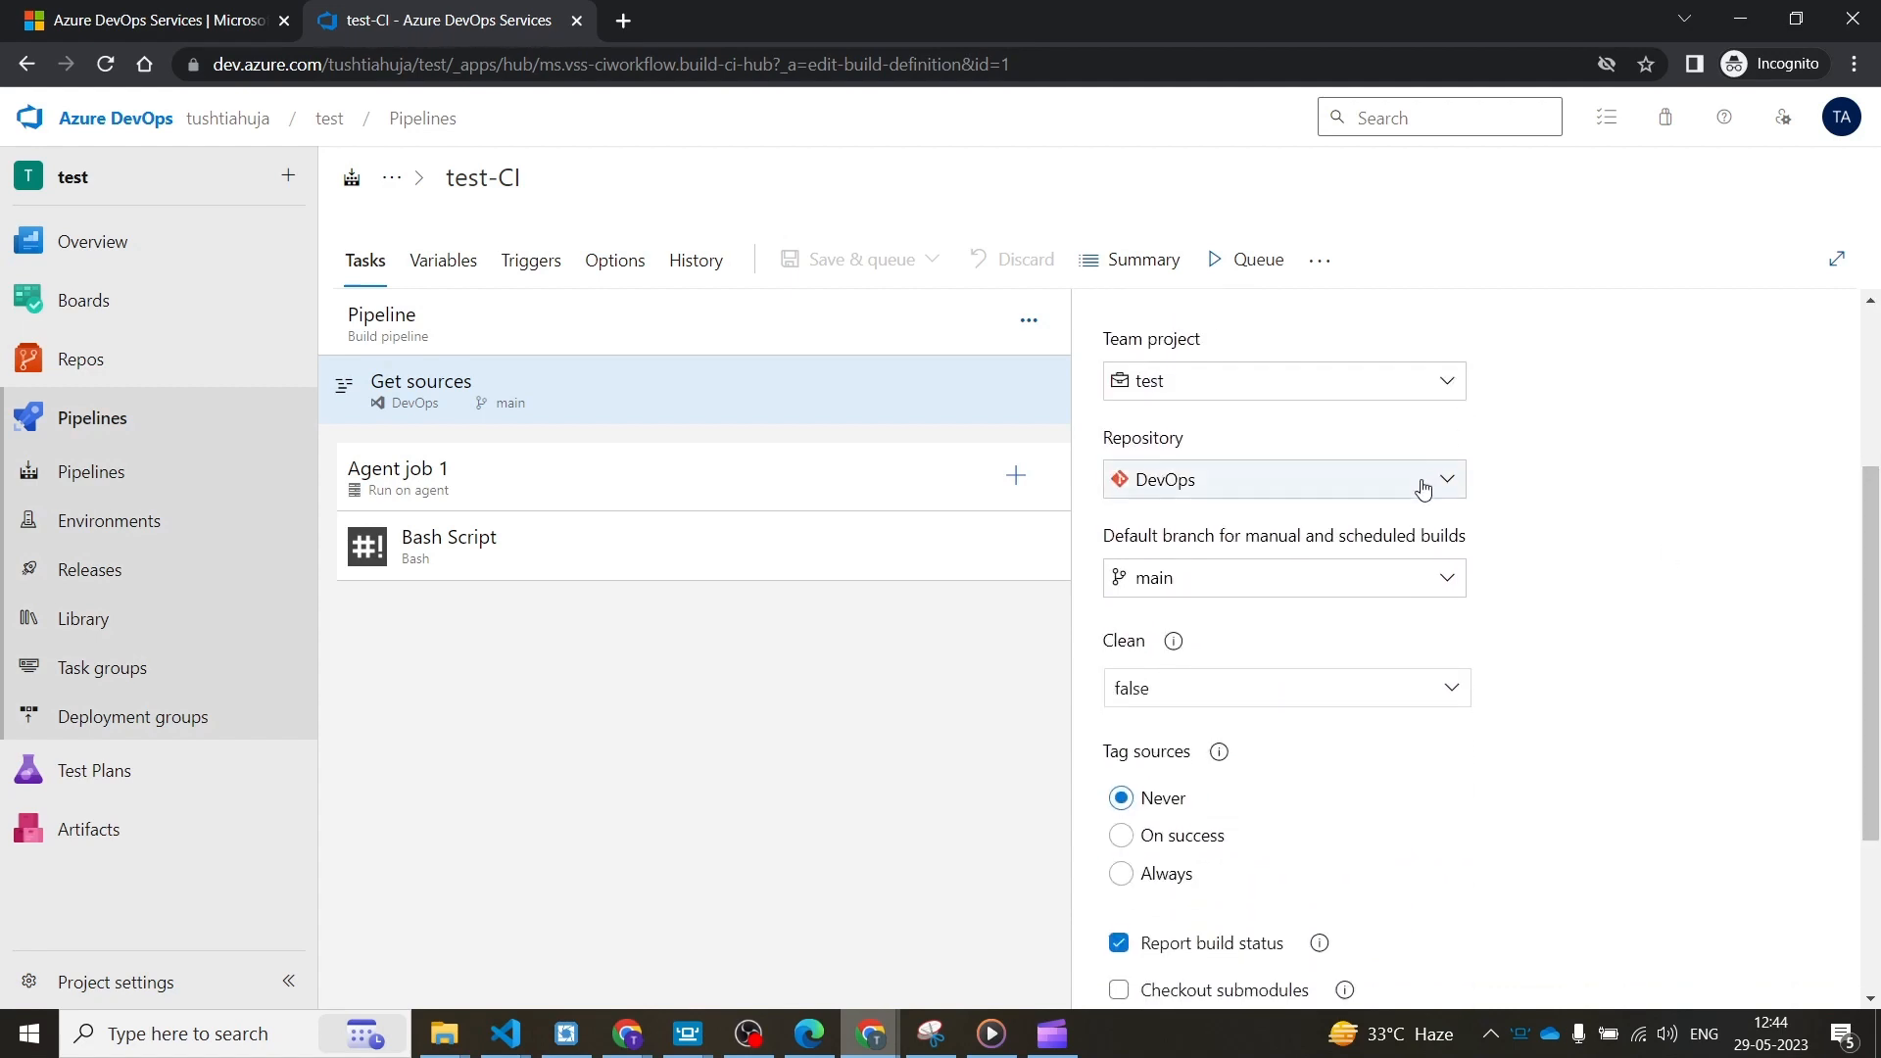
click(1422, 487)
click(1215, 716)
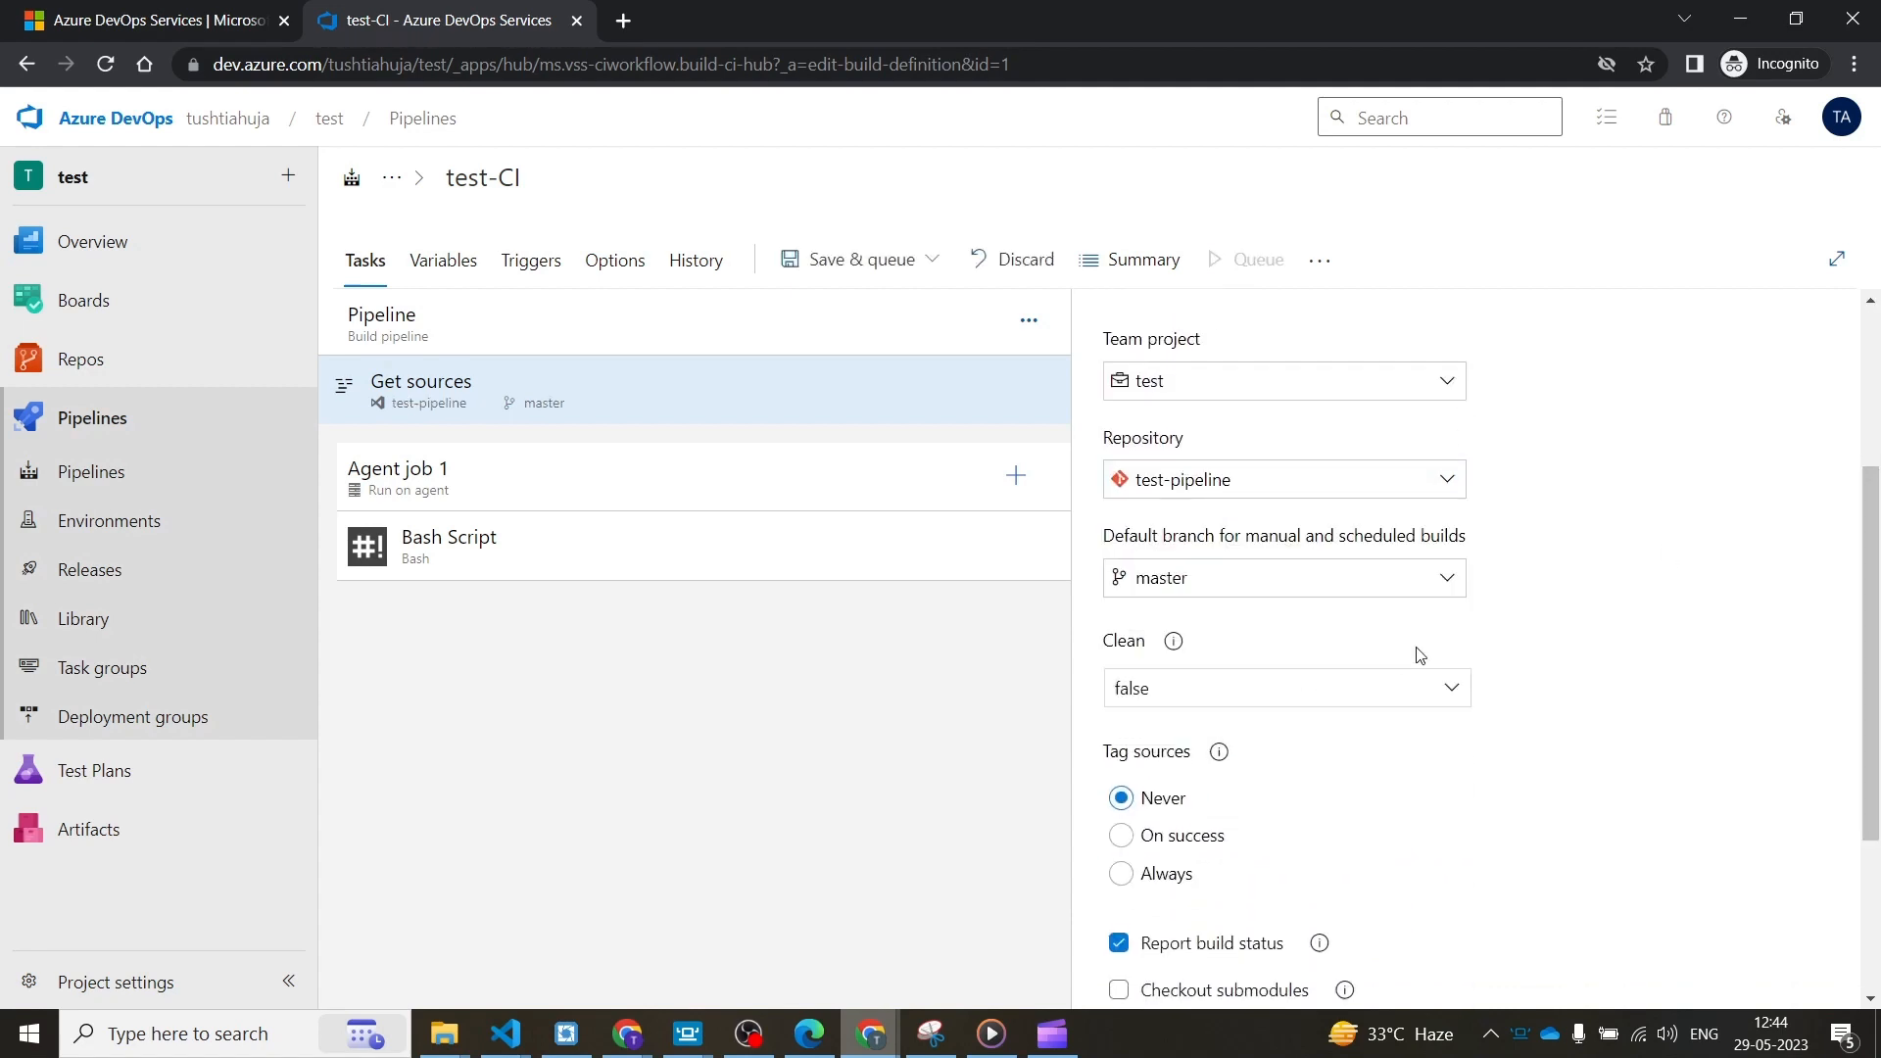
click(1430, 582)
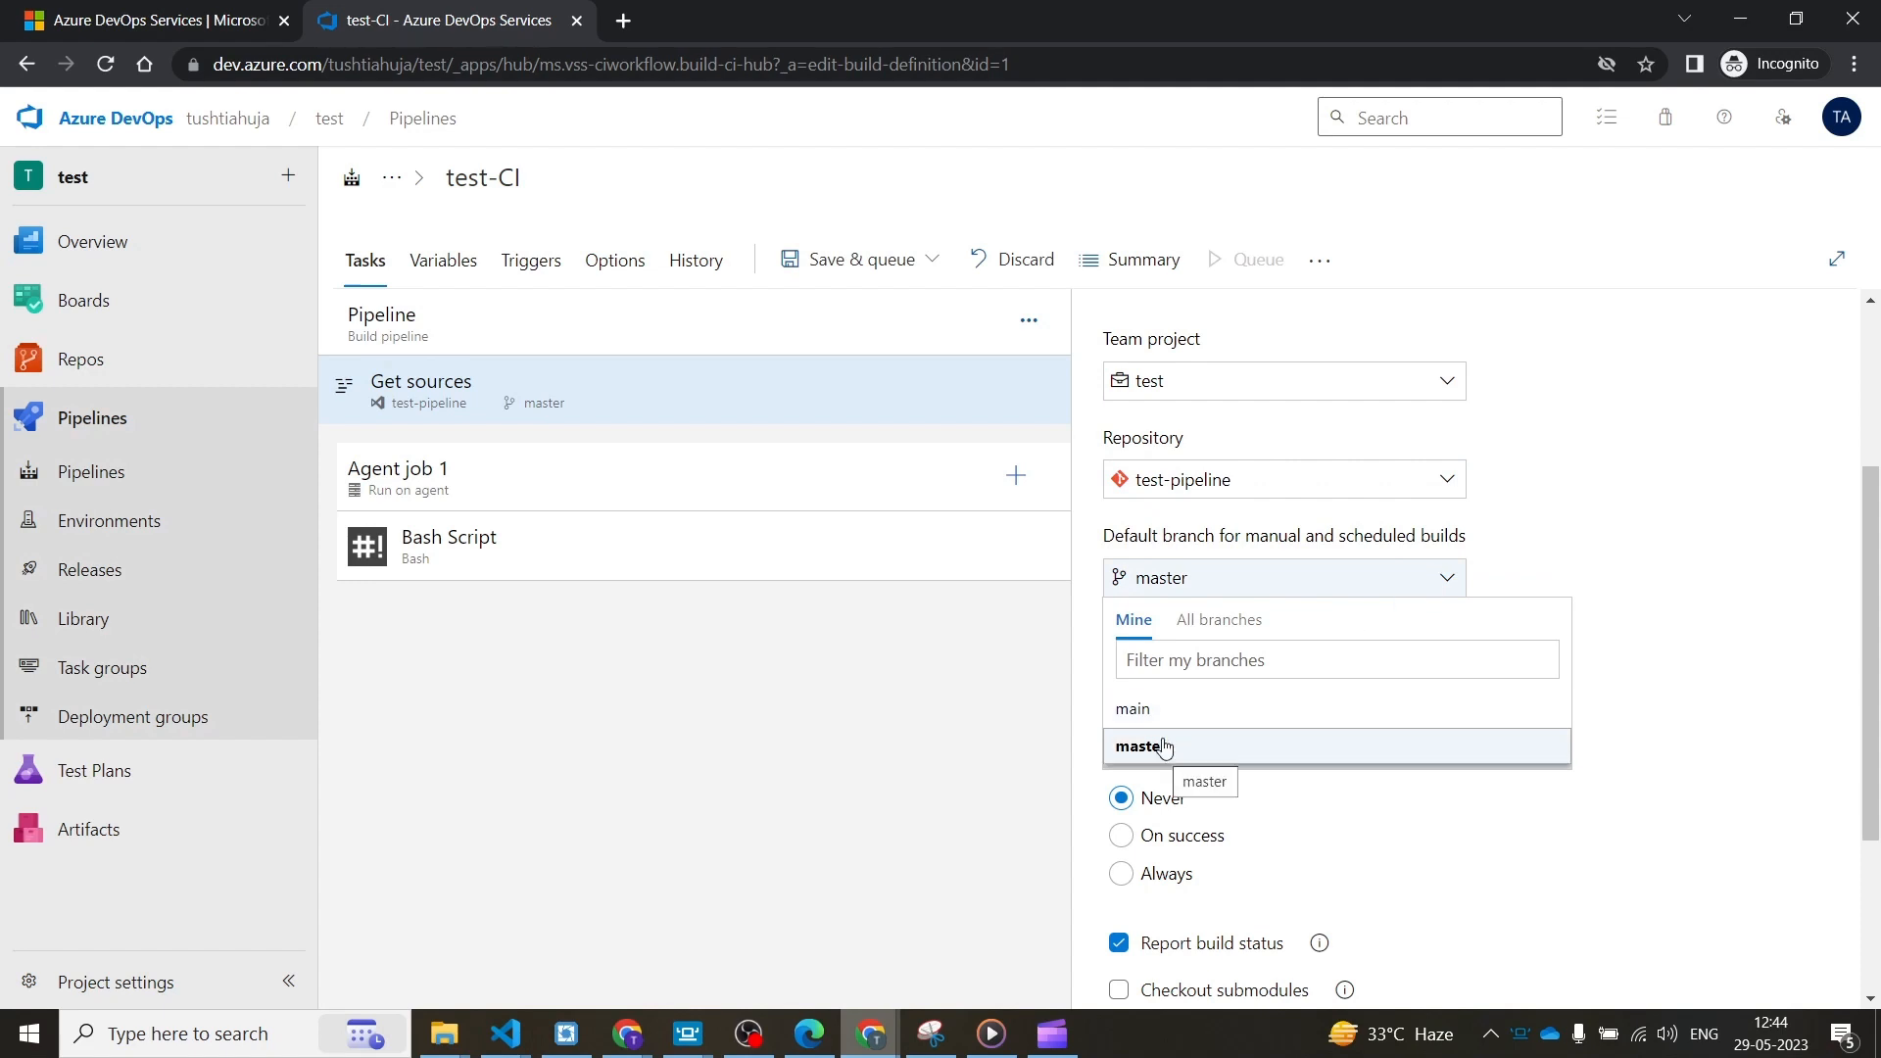
click(1155, 711)
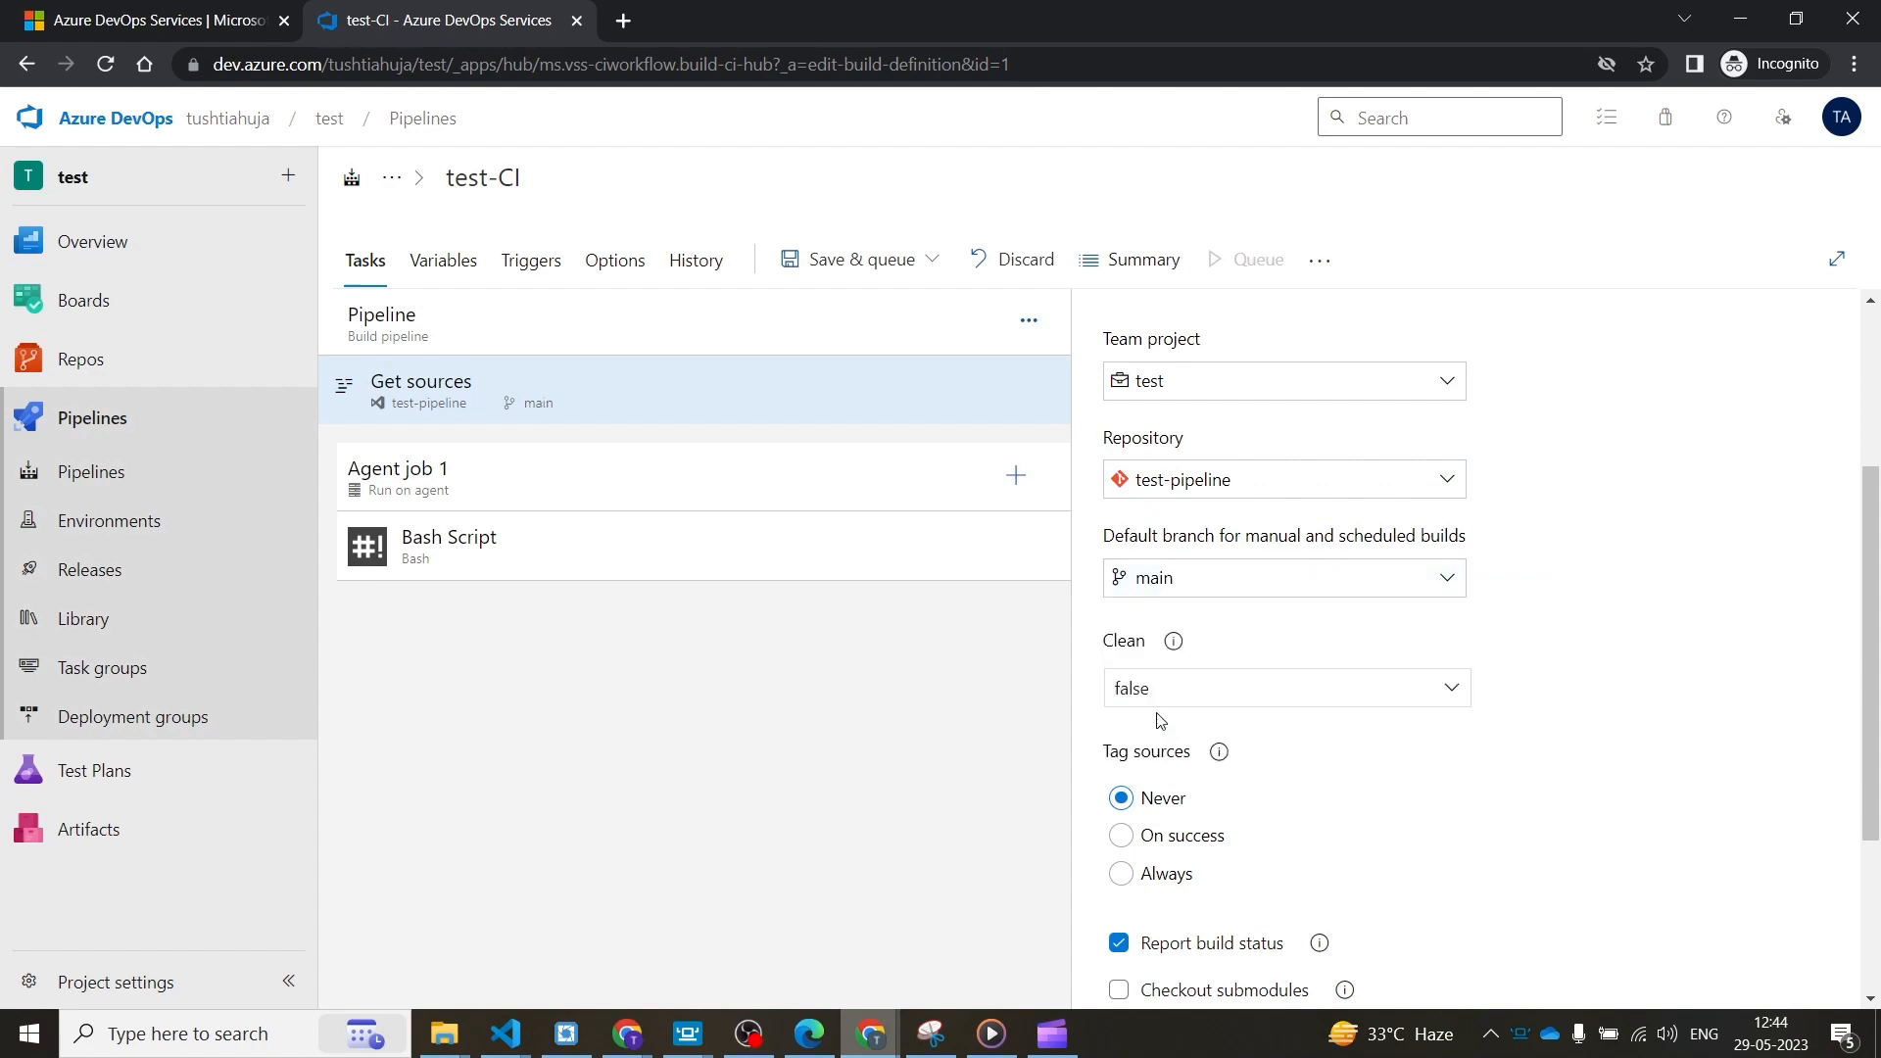
- Change the source repository to ADORepo with default branch Feature_test, and leave the editor without saving
click(1410, 487)
click(1253, 619)
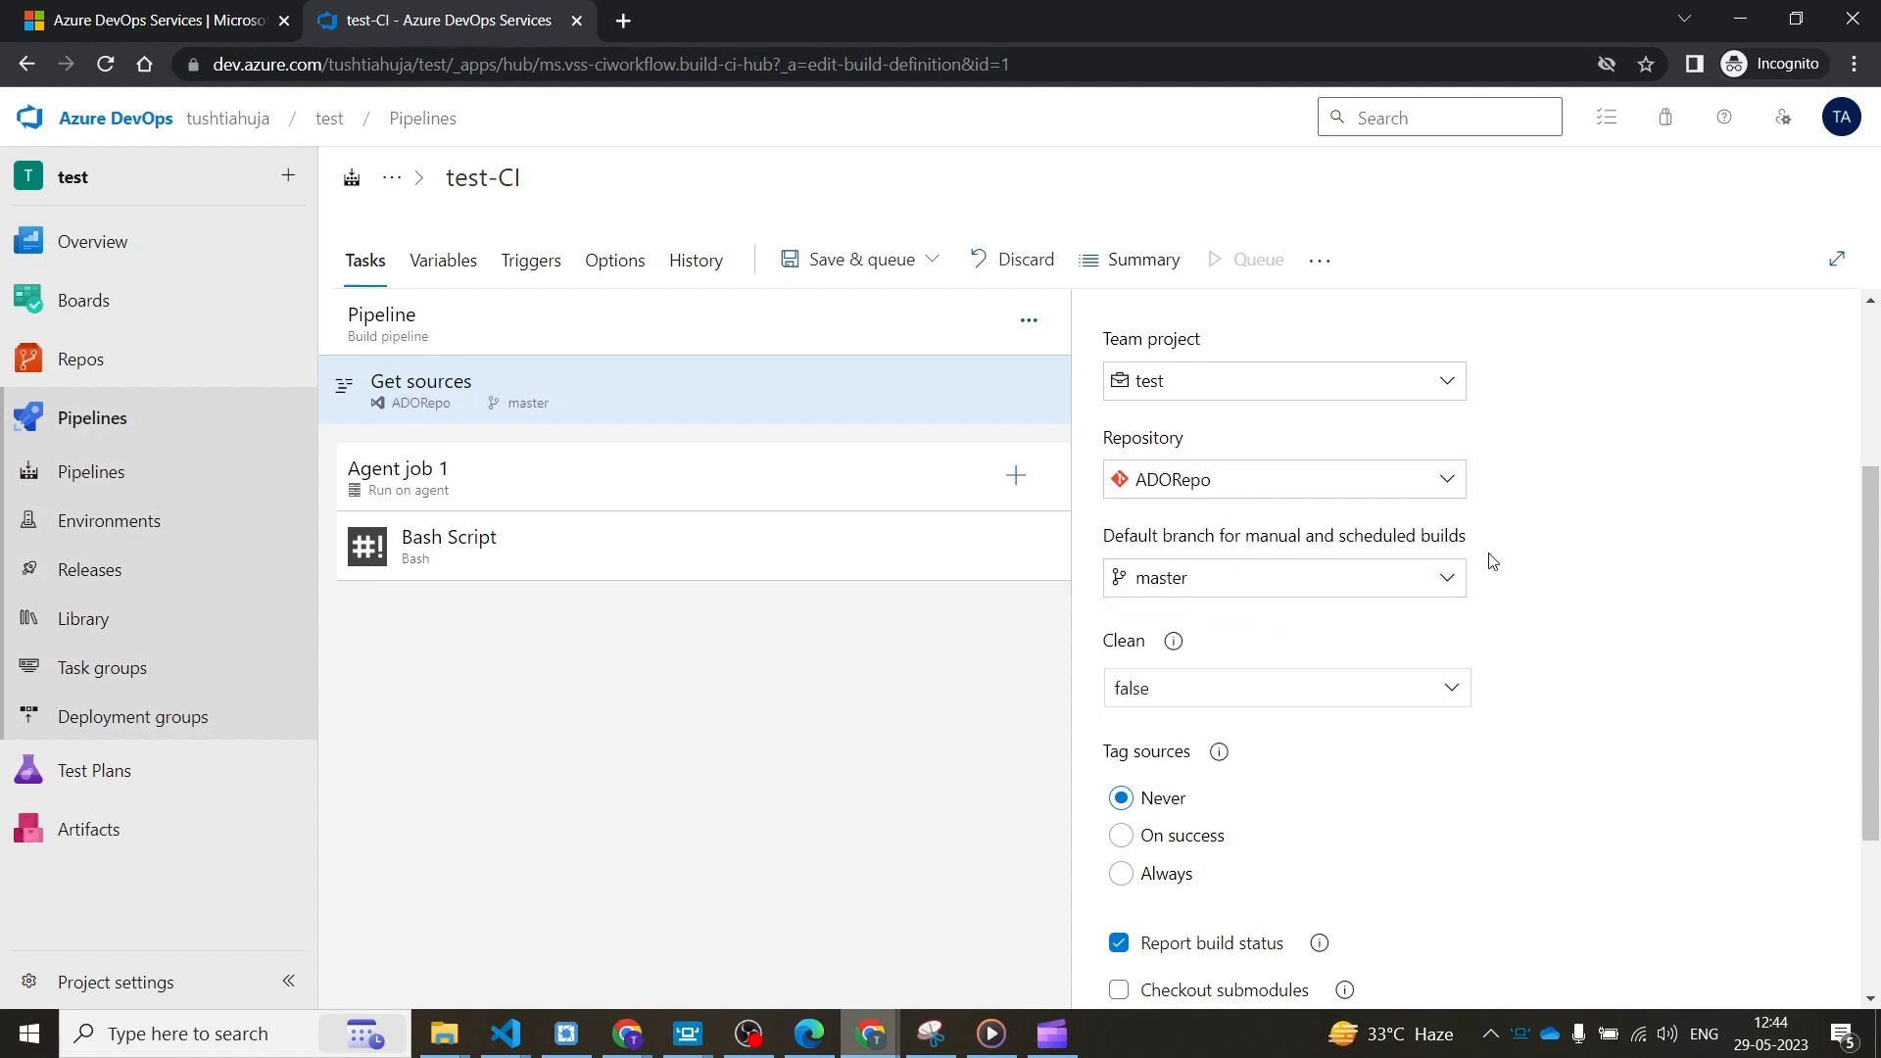
click(1448, 578)
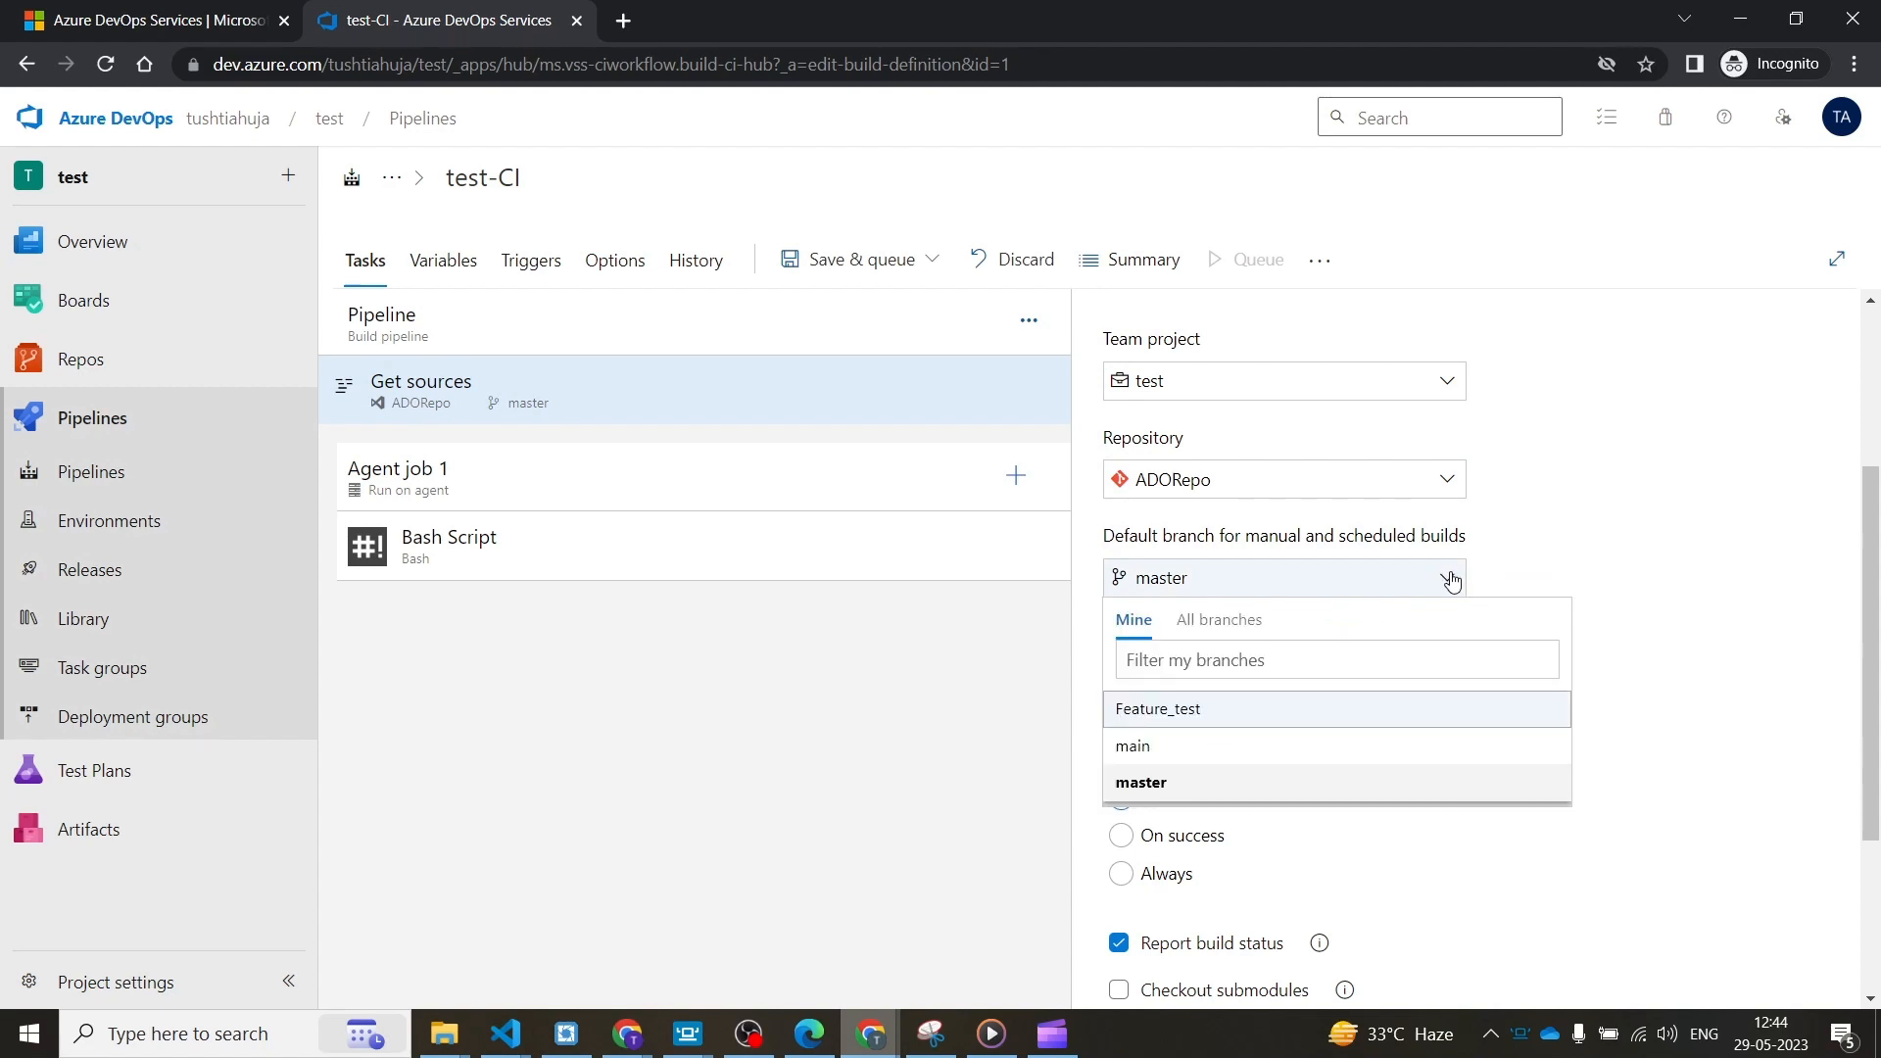
click(1199, 724)
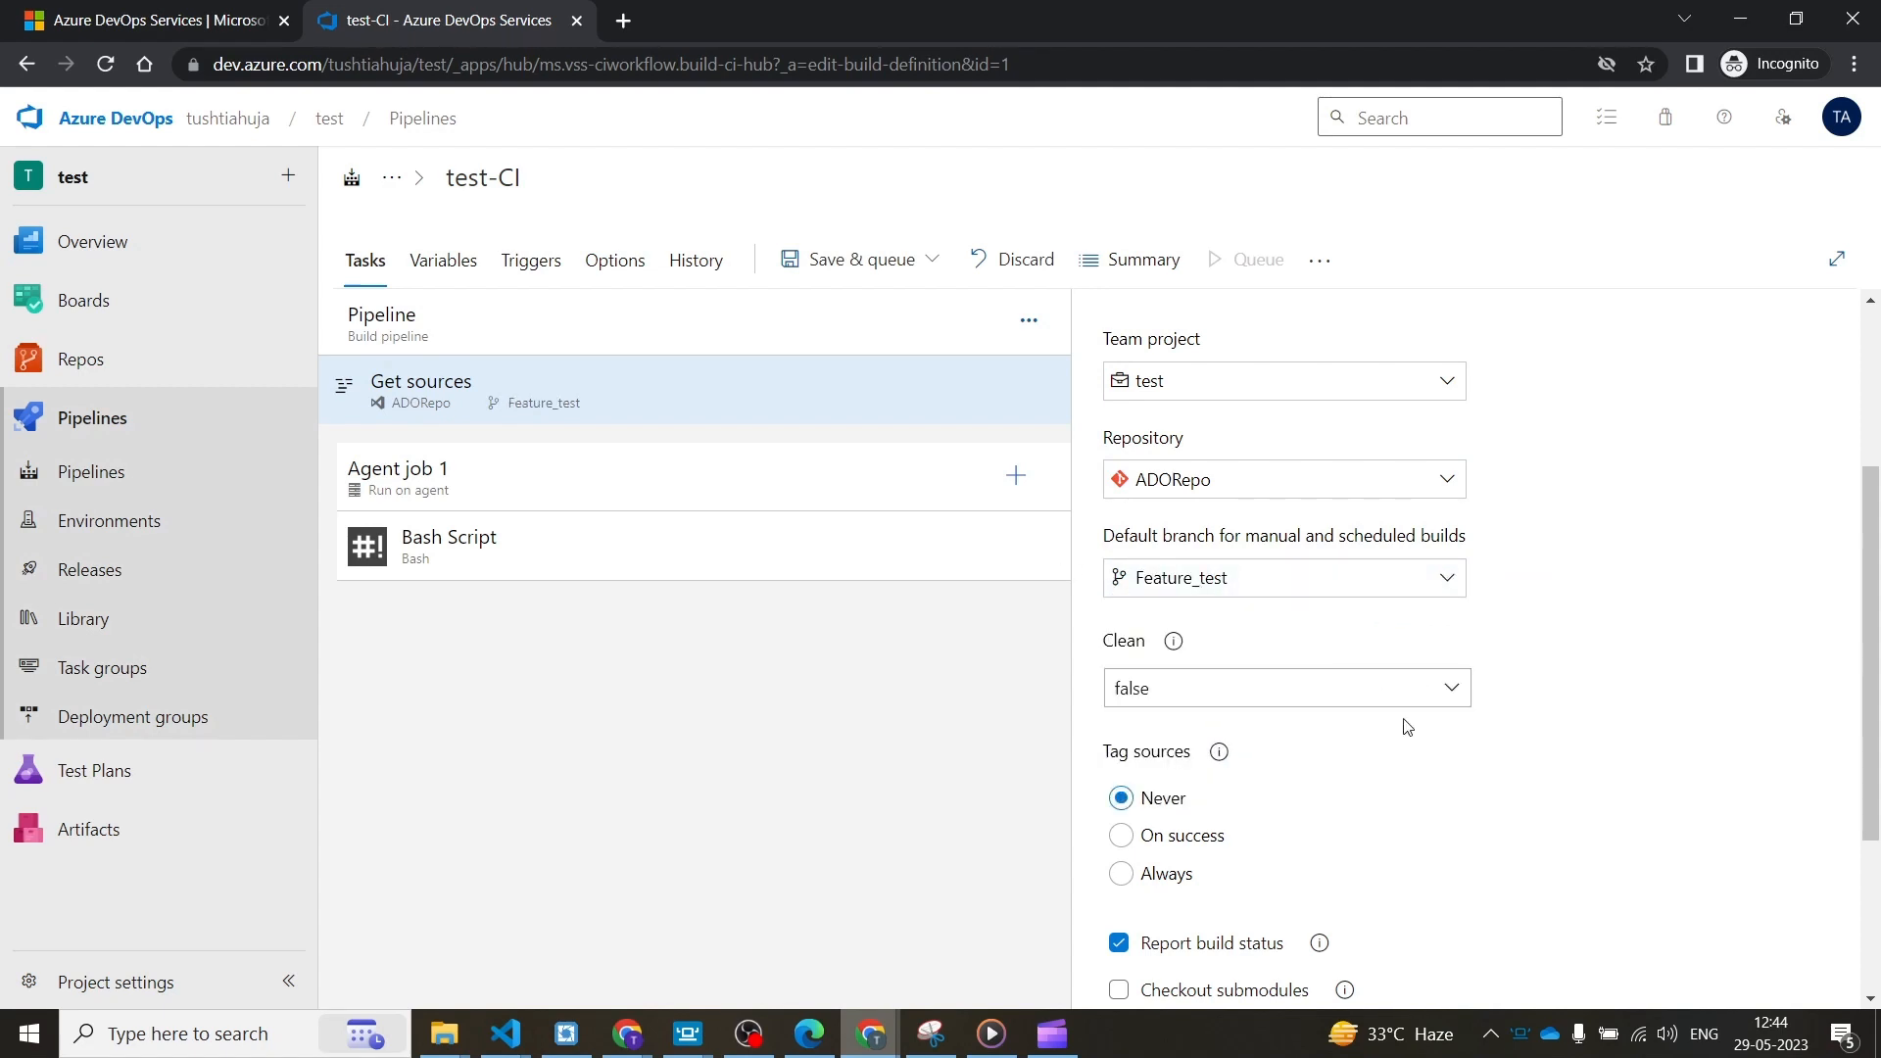
click(132, 420)
click(1040, 614)
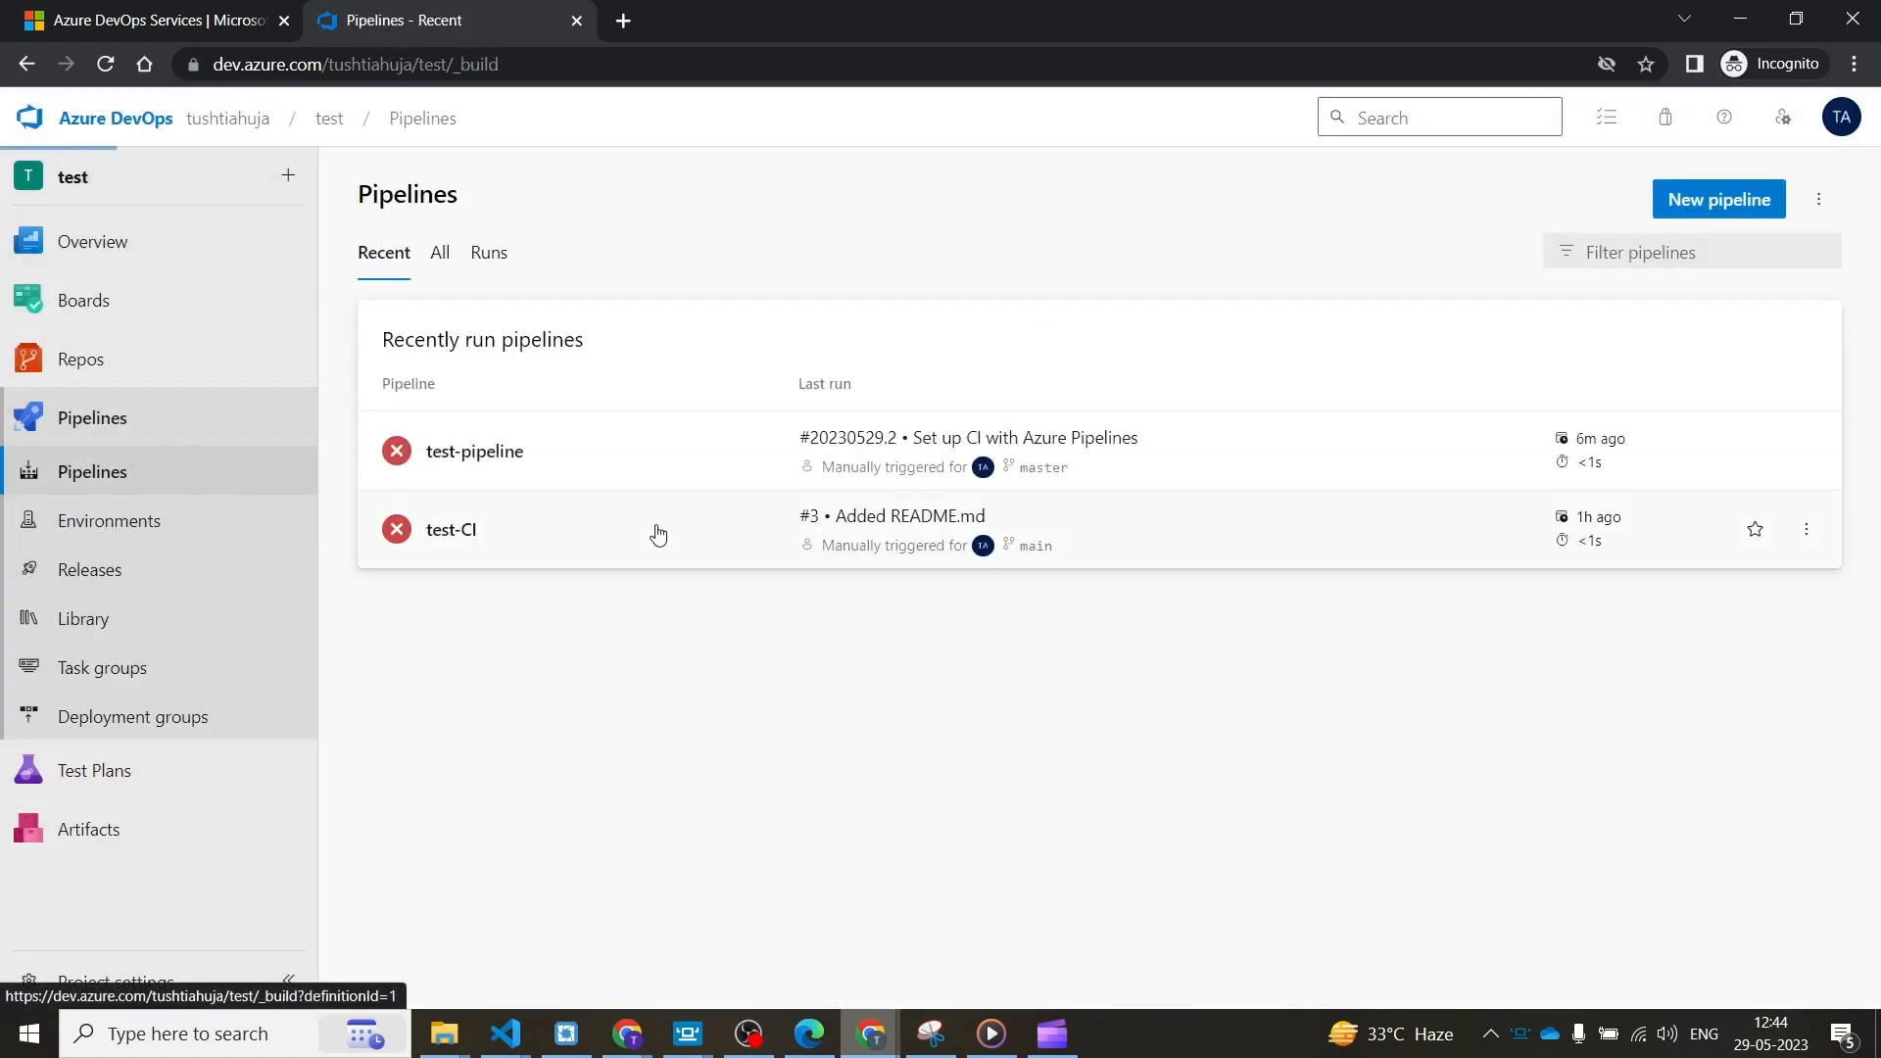
- Open the run settings of test-CI, check the selectable branches, and close them without running the pipeline
click(654, 532)
click(1745, 199)
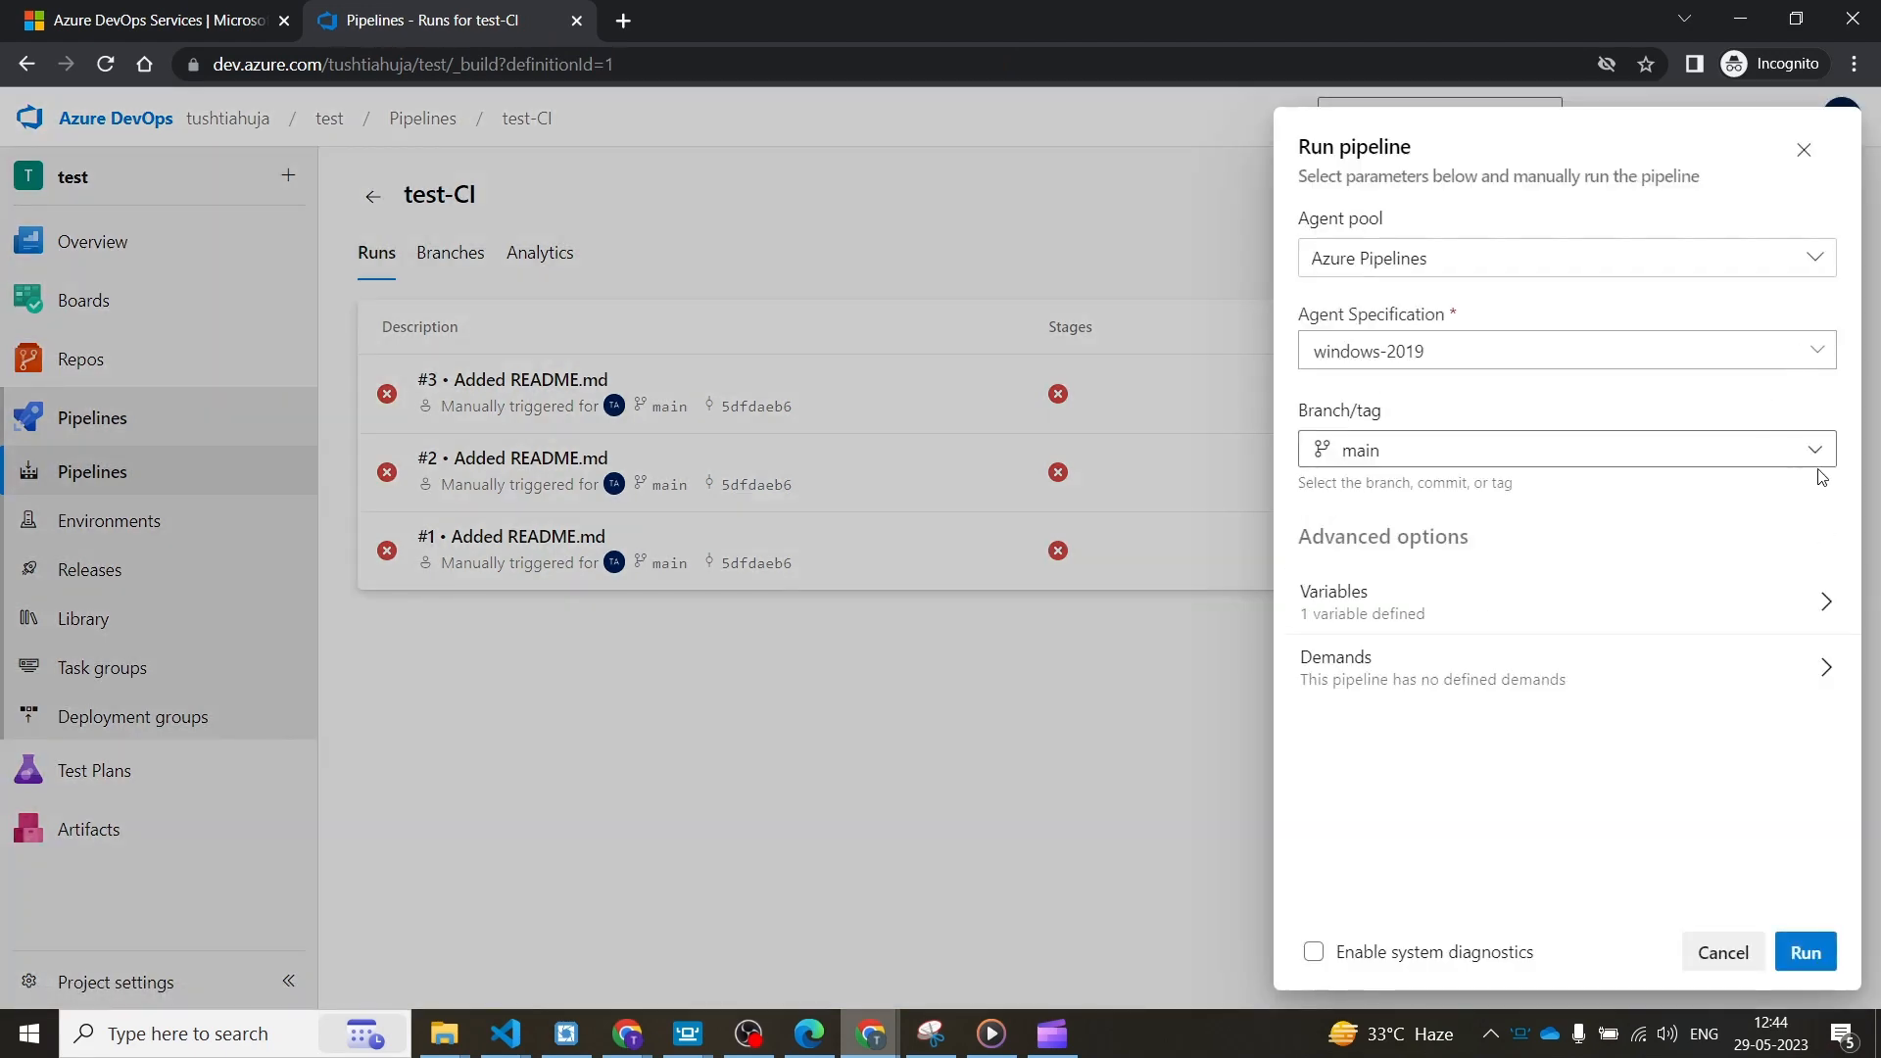
click(1820, 453)
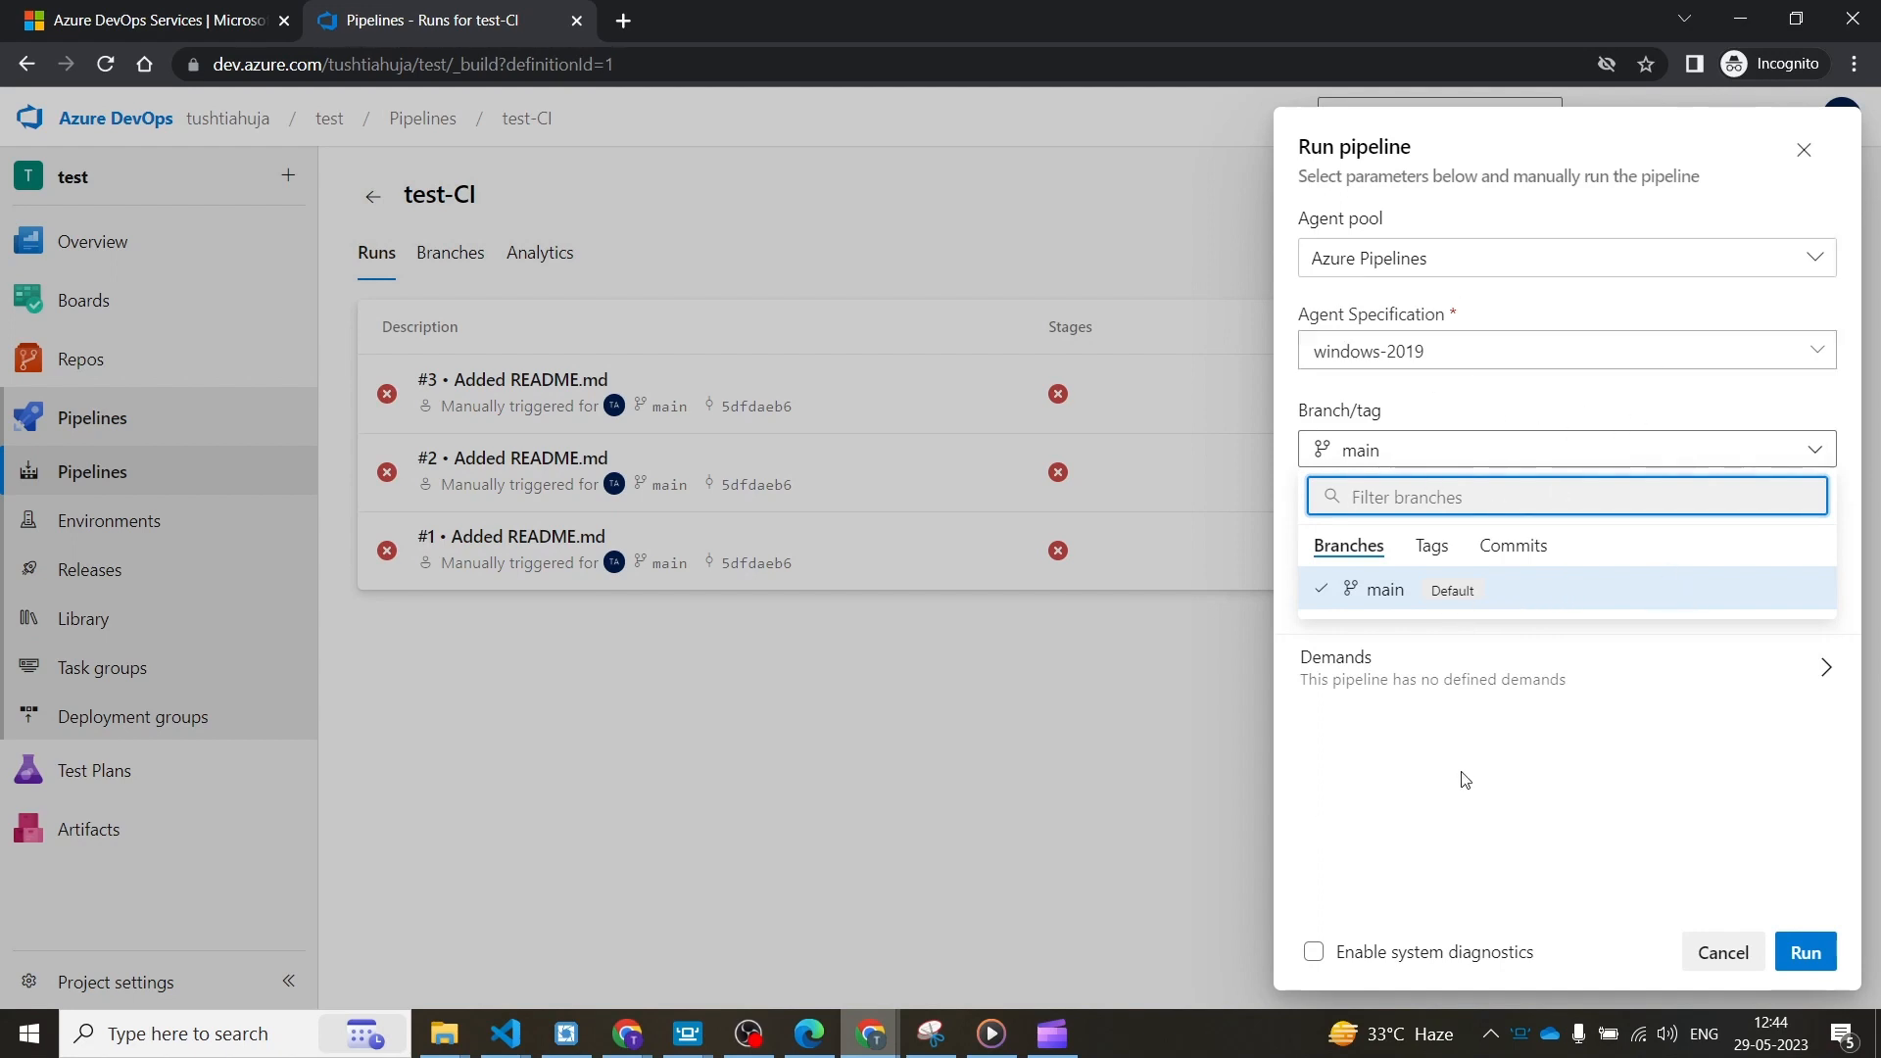
click(744, 773)
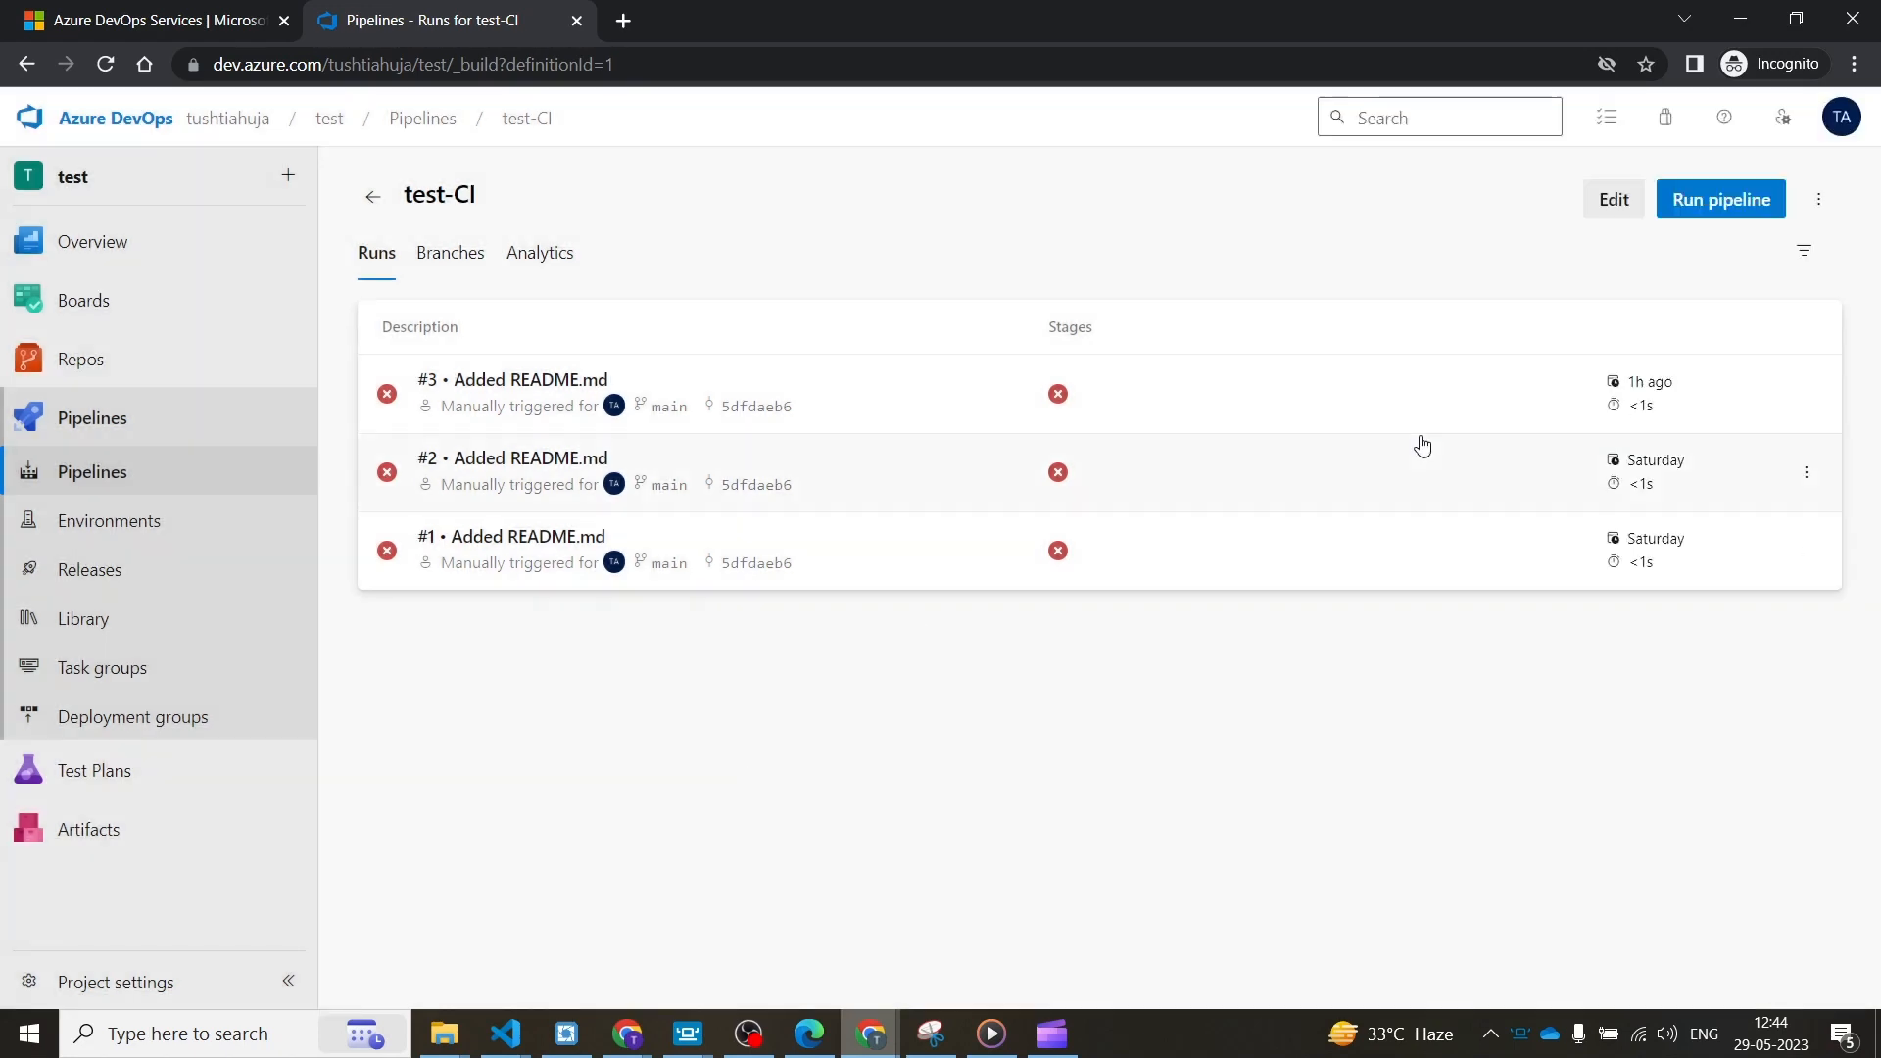
- Change test-CI's Get sources repository to ADORepo with default branch master, and save the pipeline without a comment
click(1613, 200)
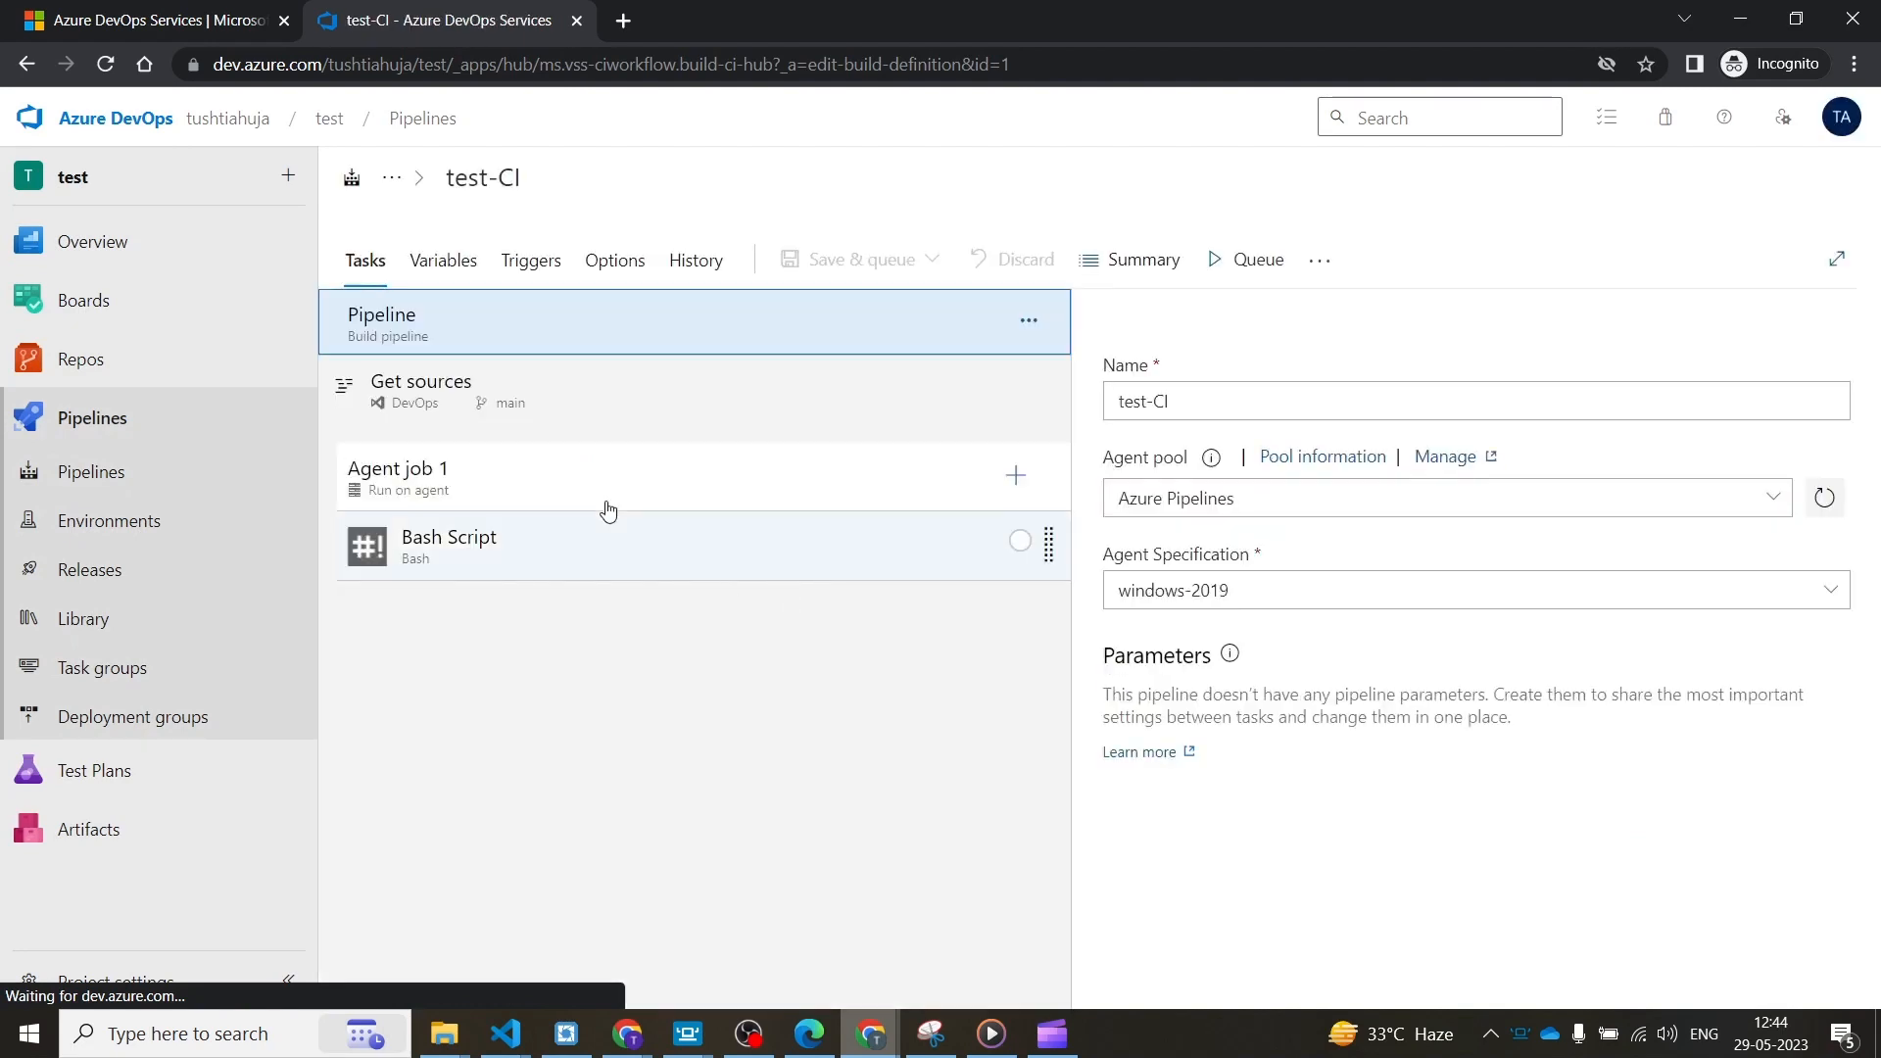
click(696, 414)
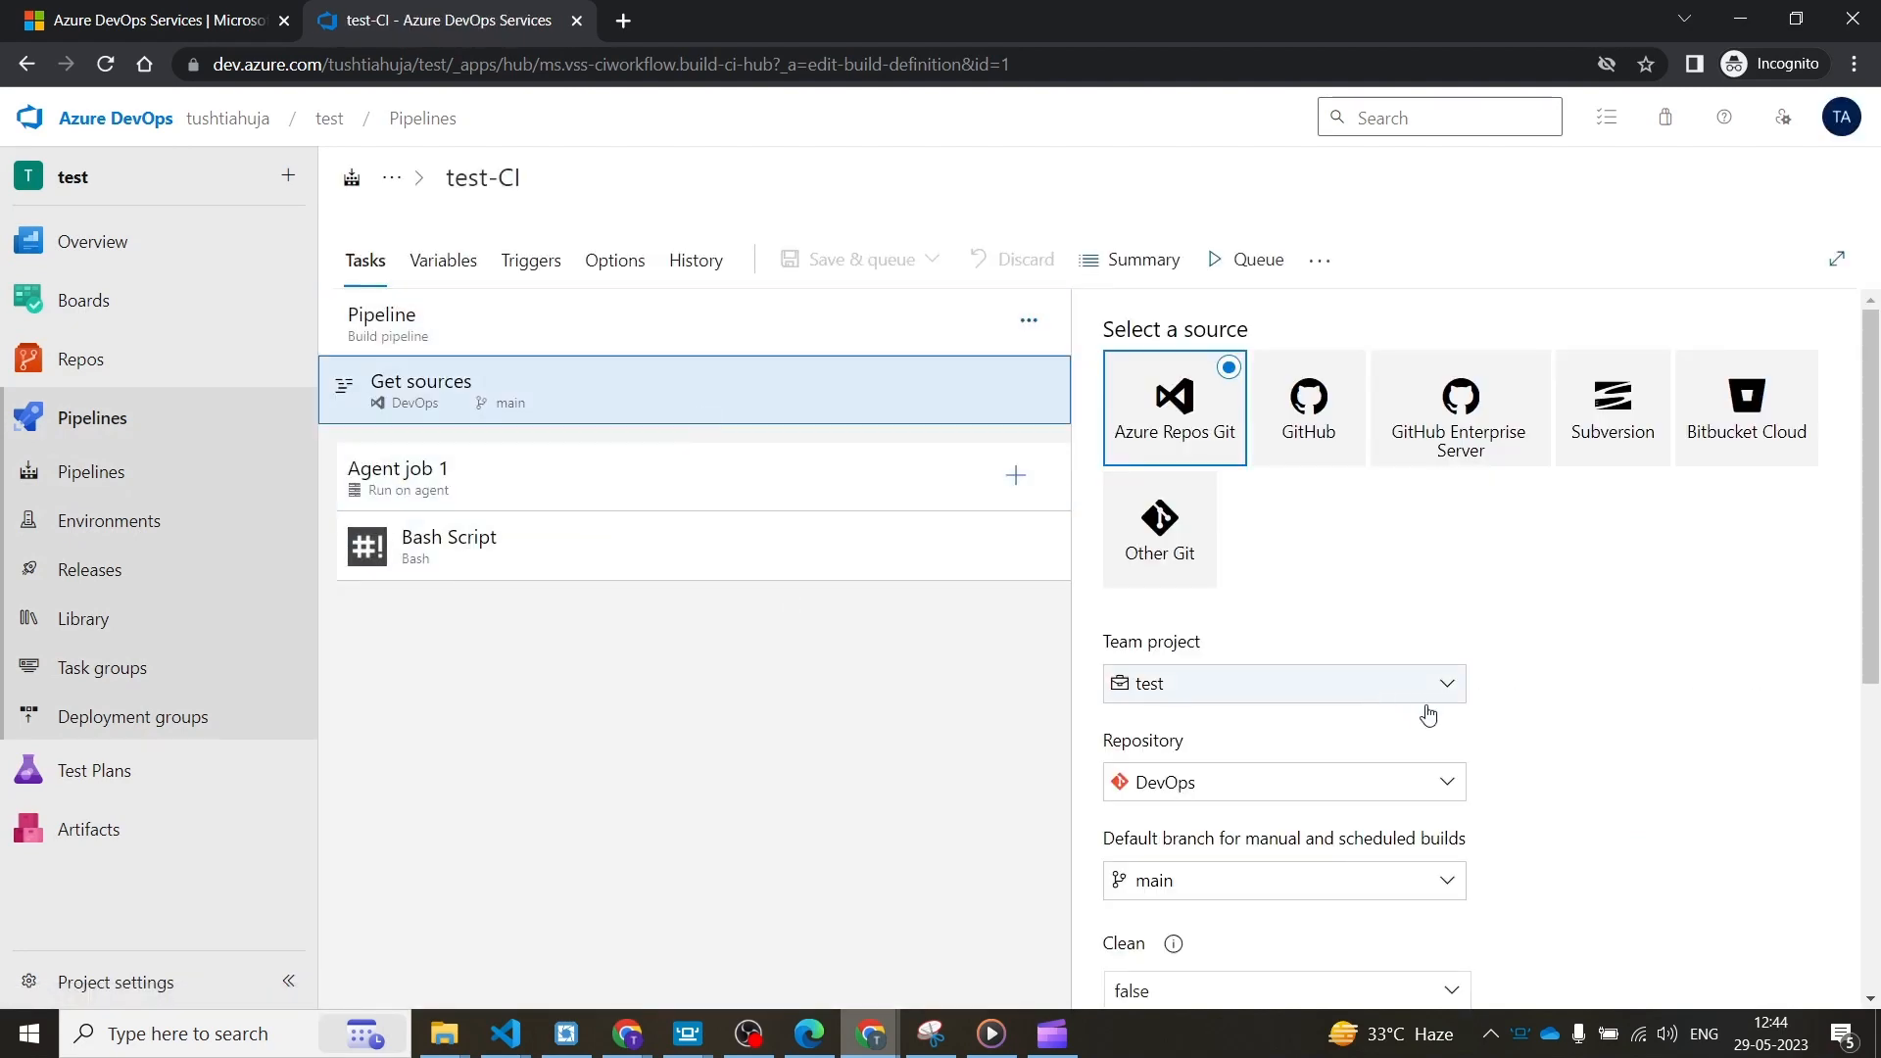
click(1423, 781)
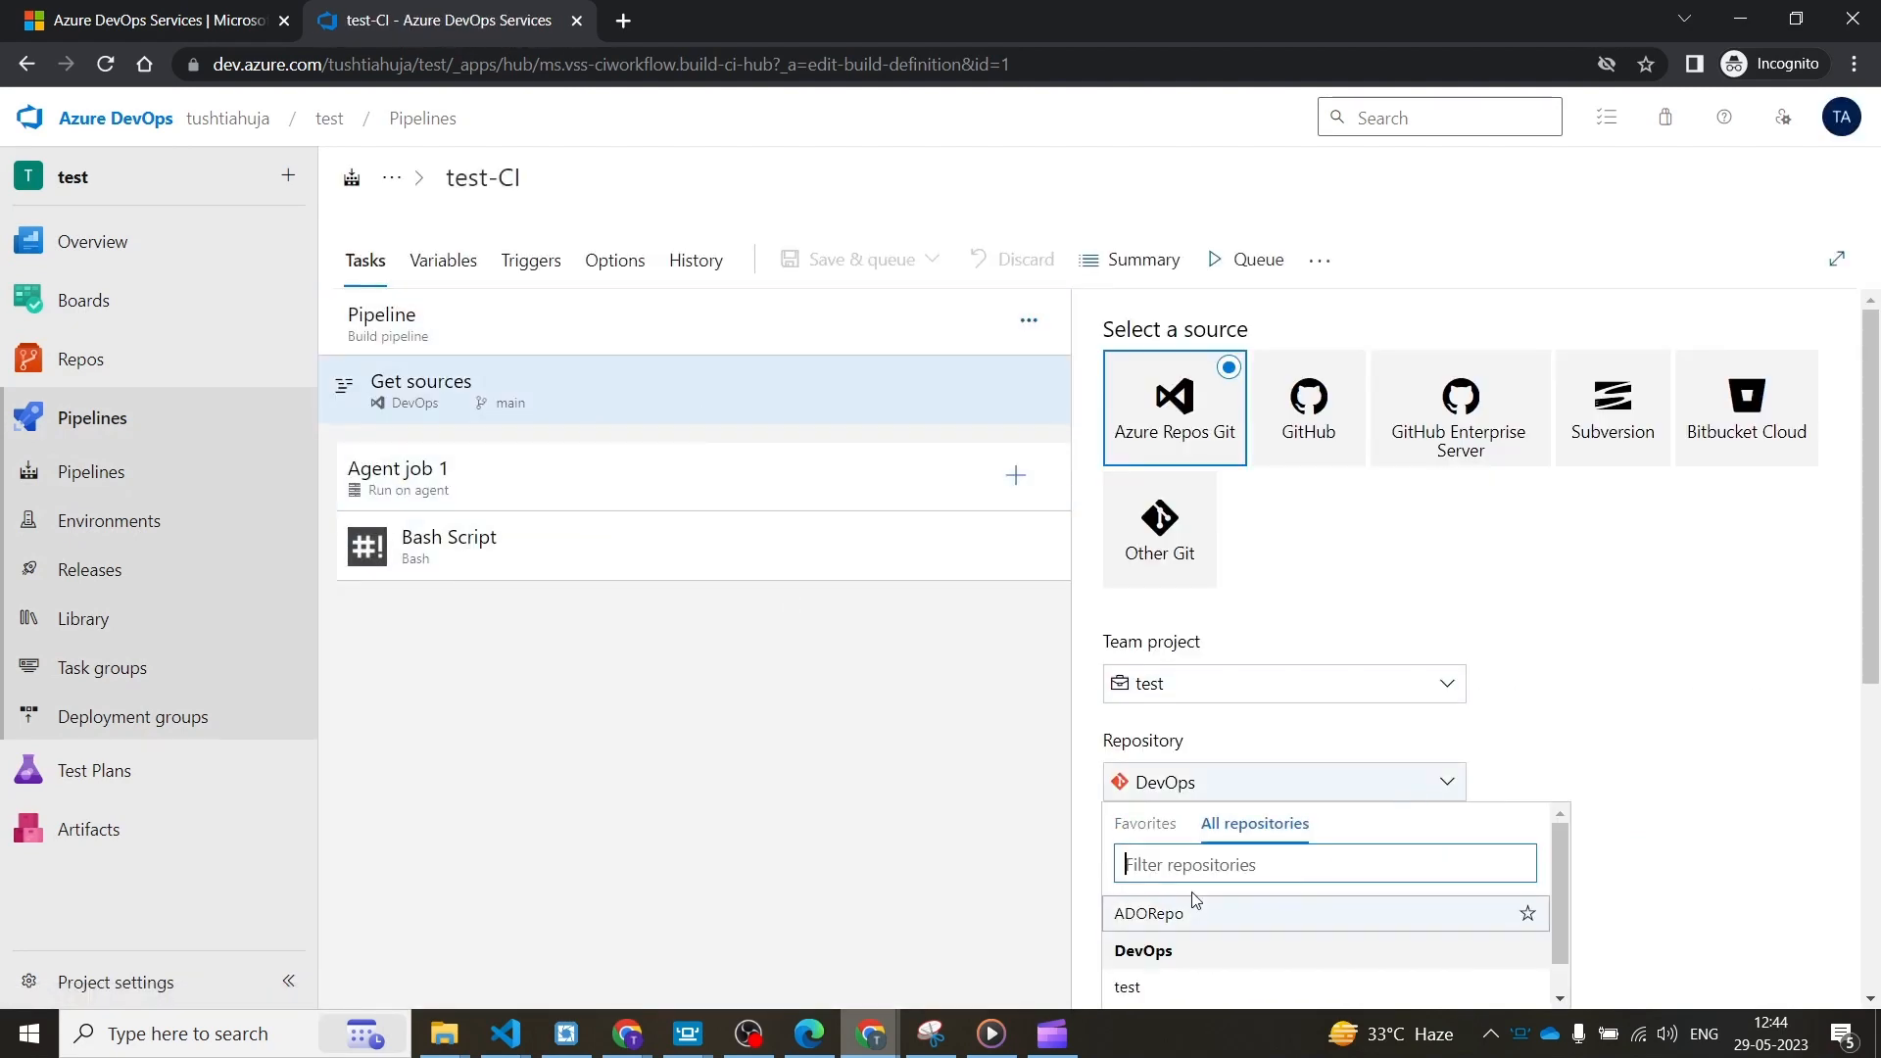
click(1203, 912)
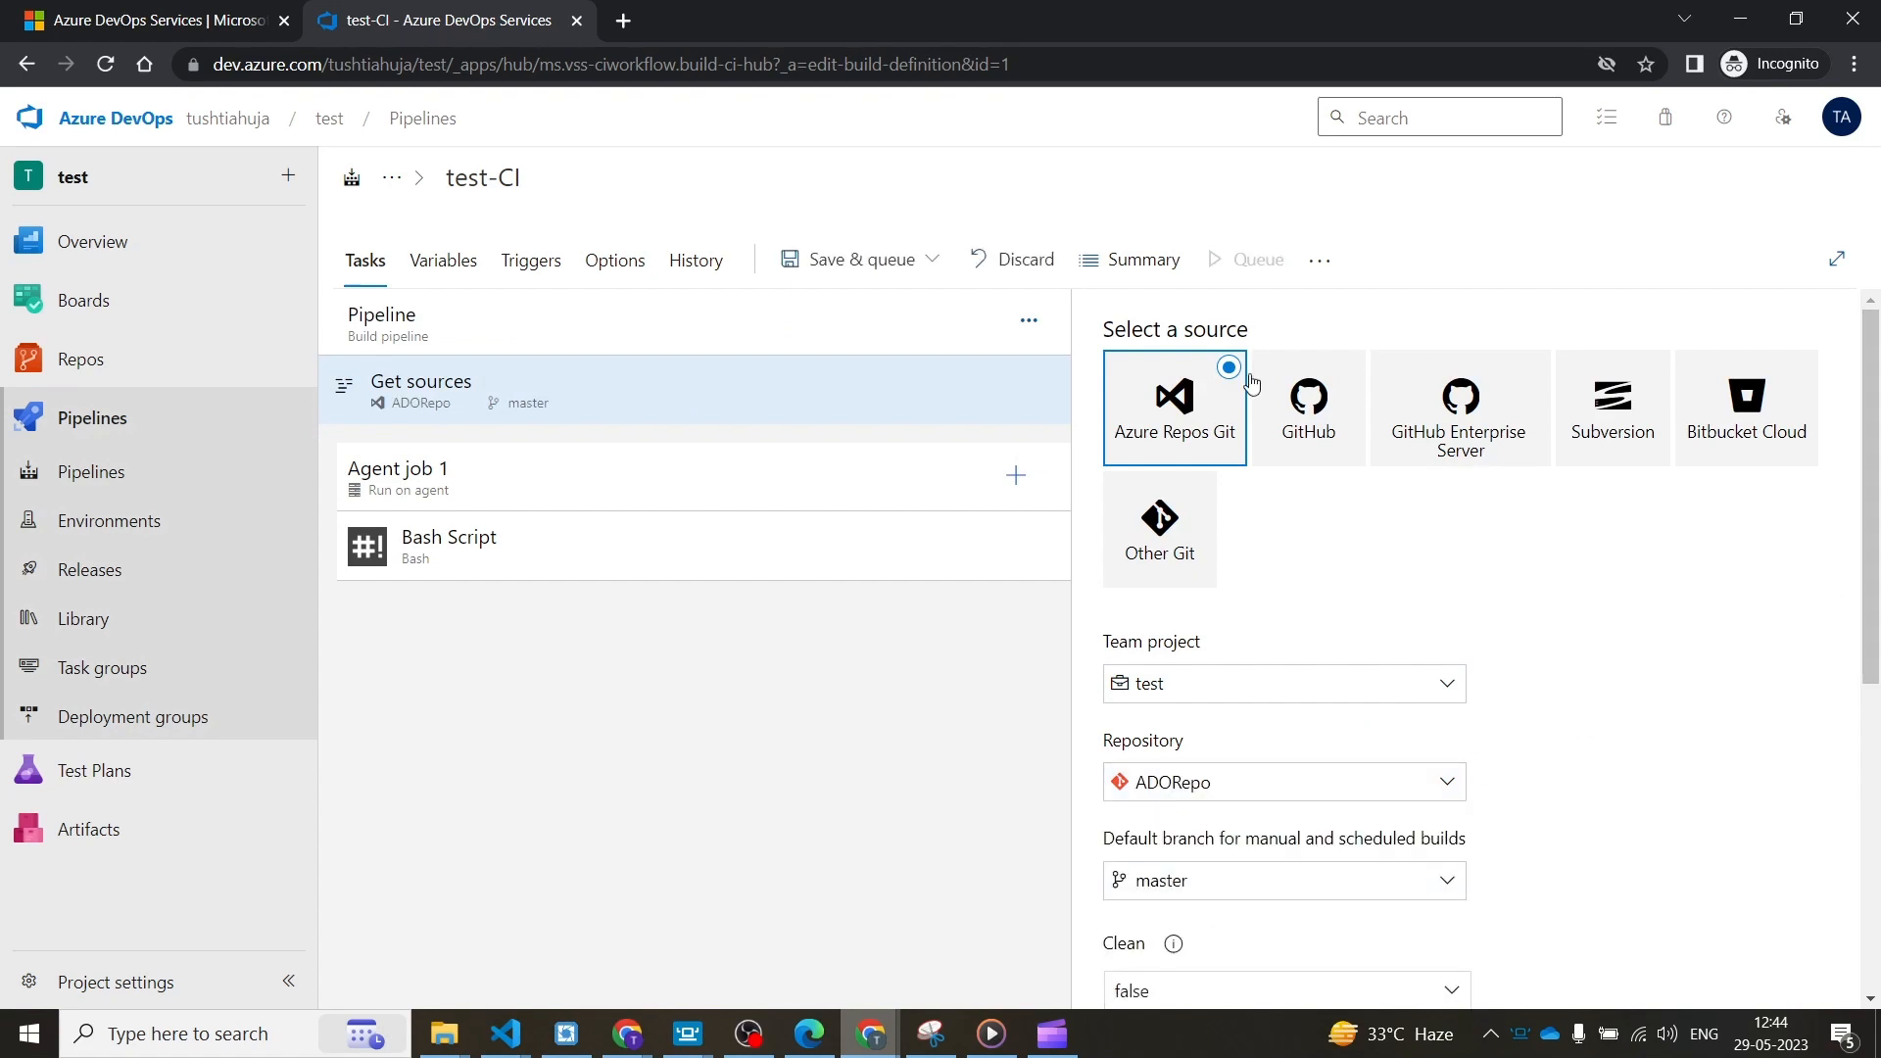
click(909, 268)
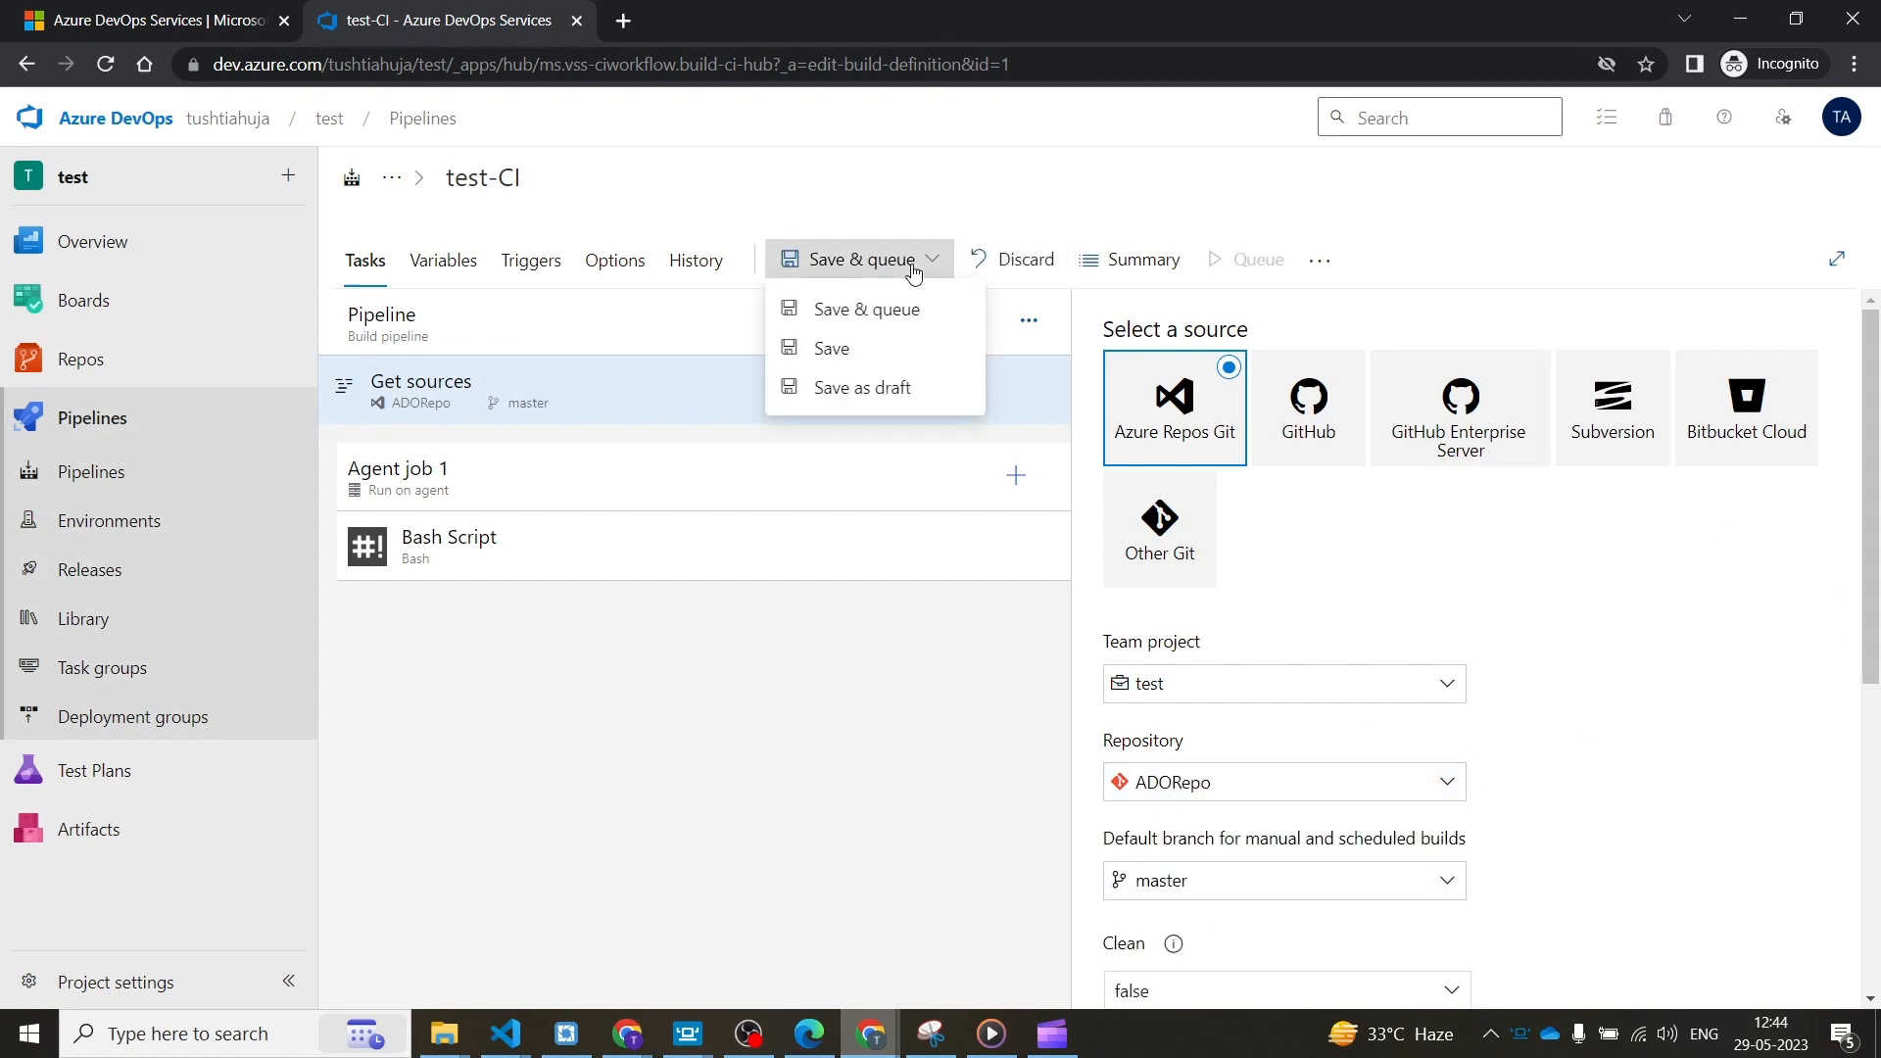
click(885, 363)
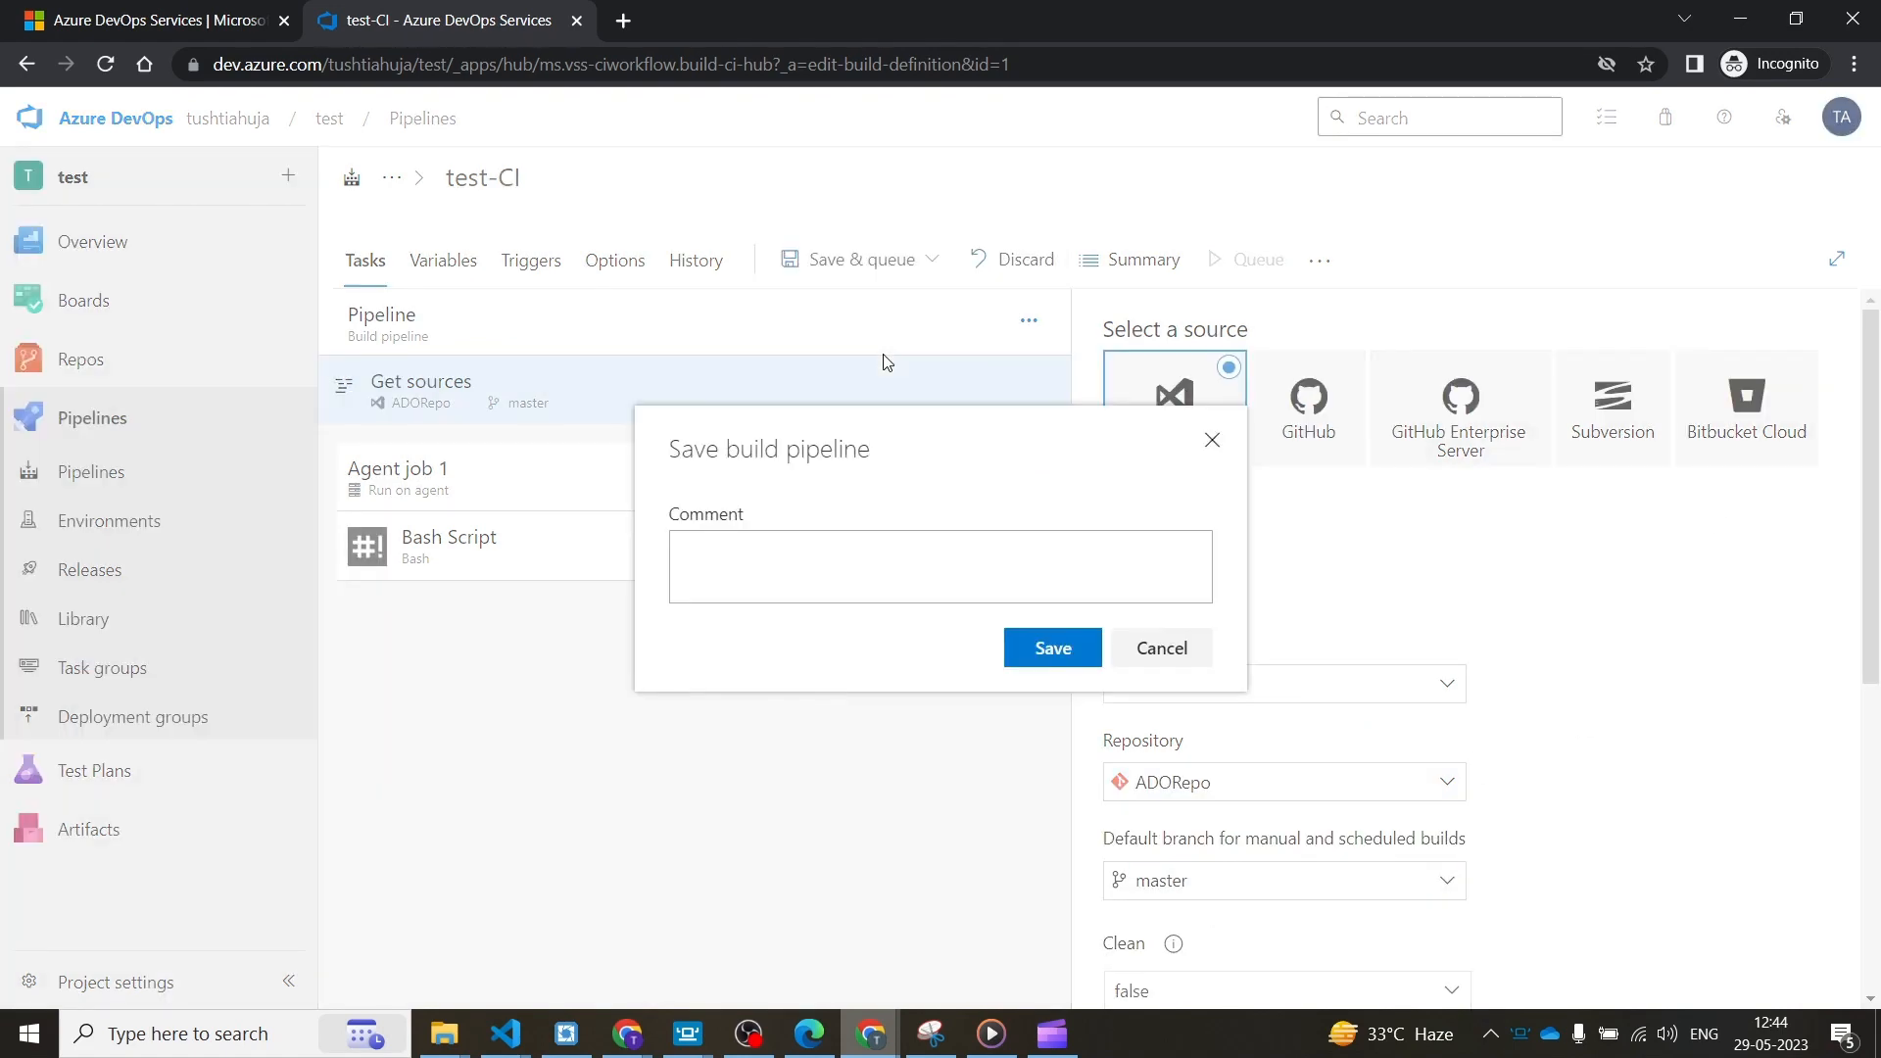
click(1024, 655)
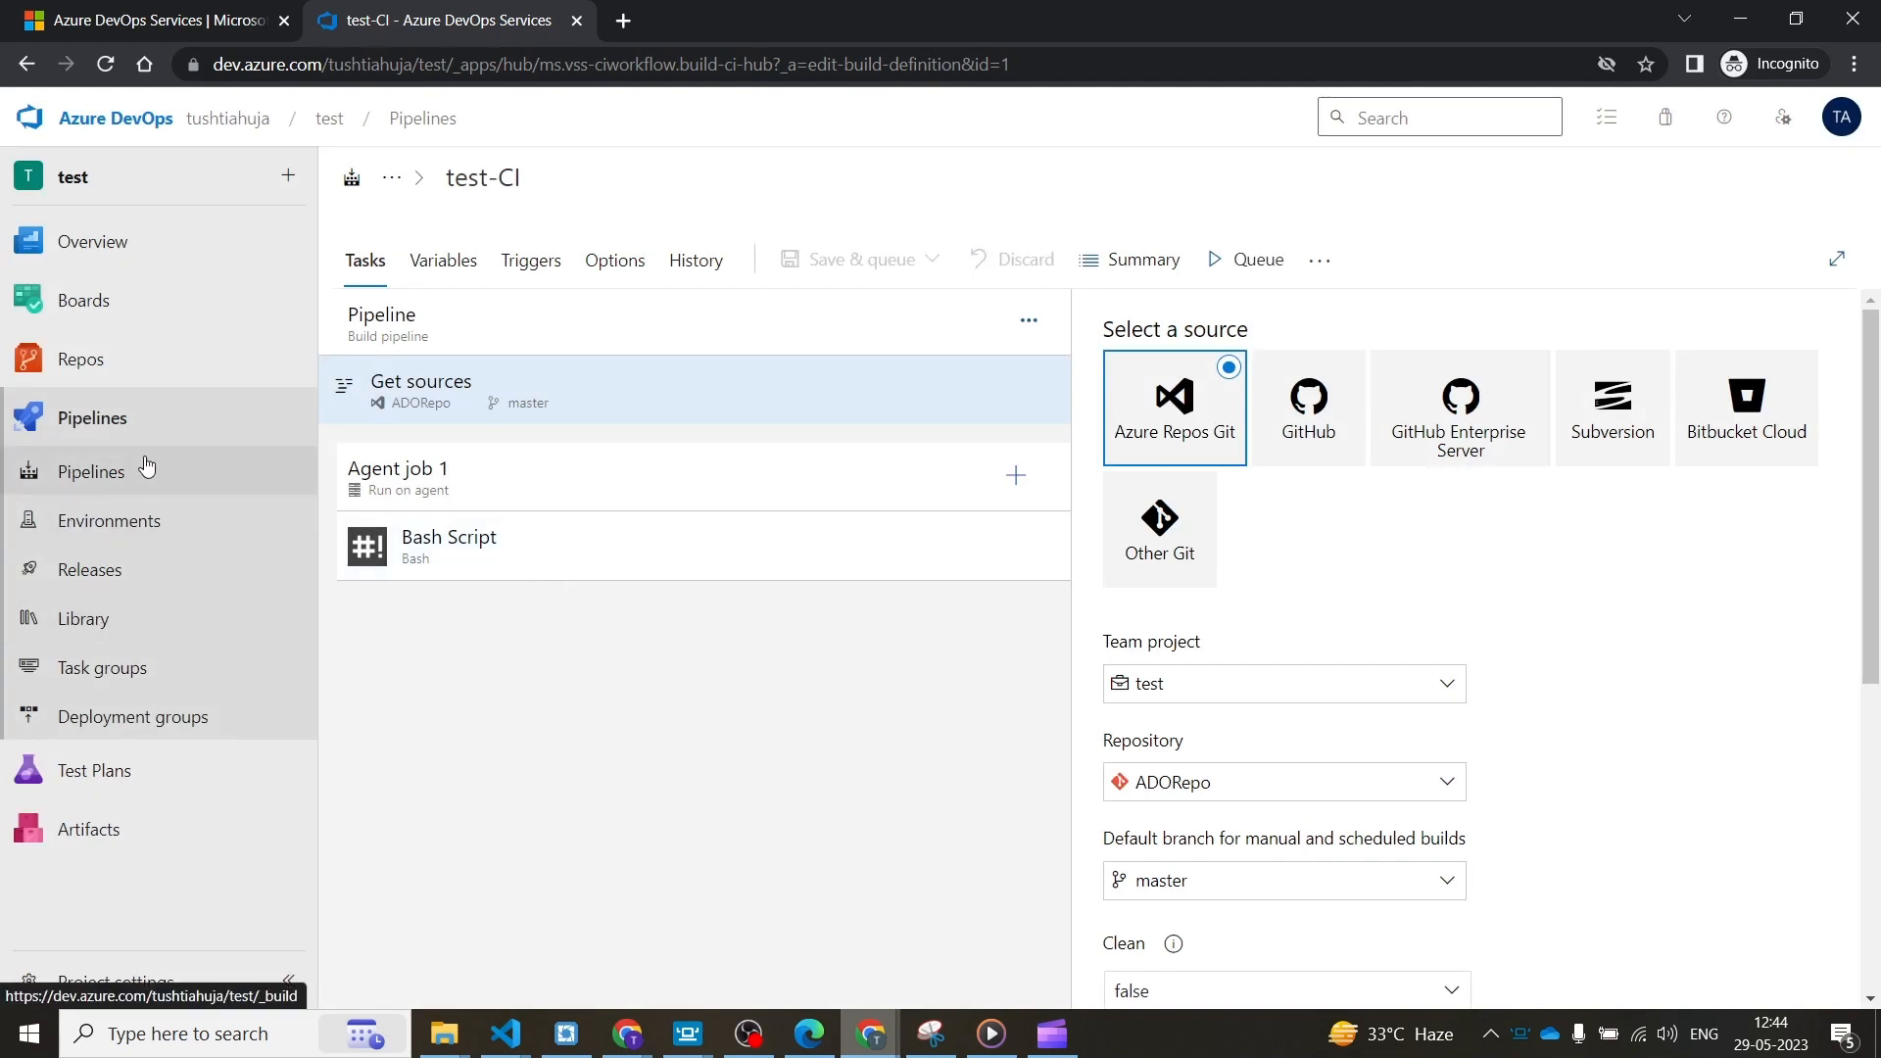
- Run test-CI on the Feature_test branch and open the Agent job 1 log of the run
click(130, 429)
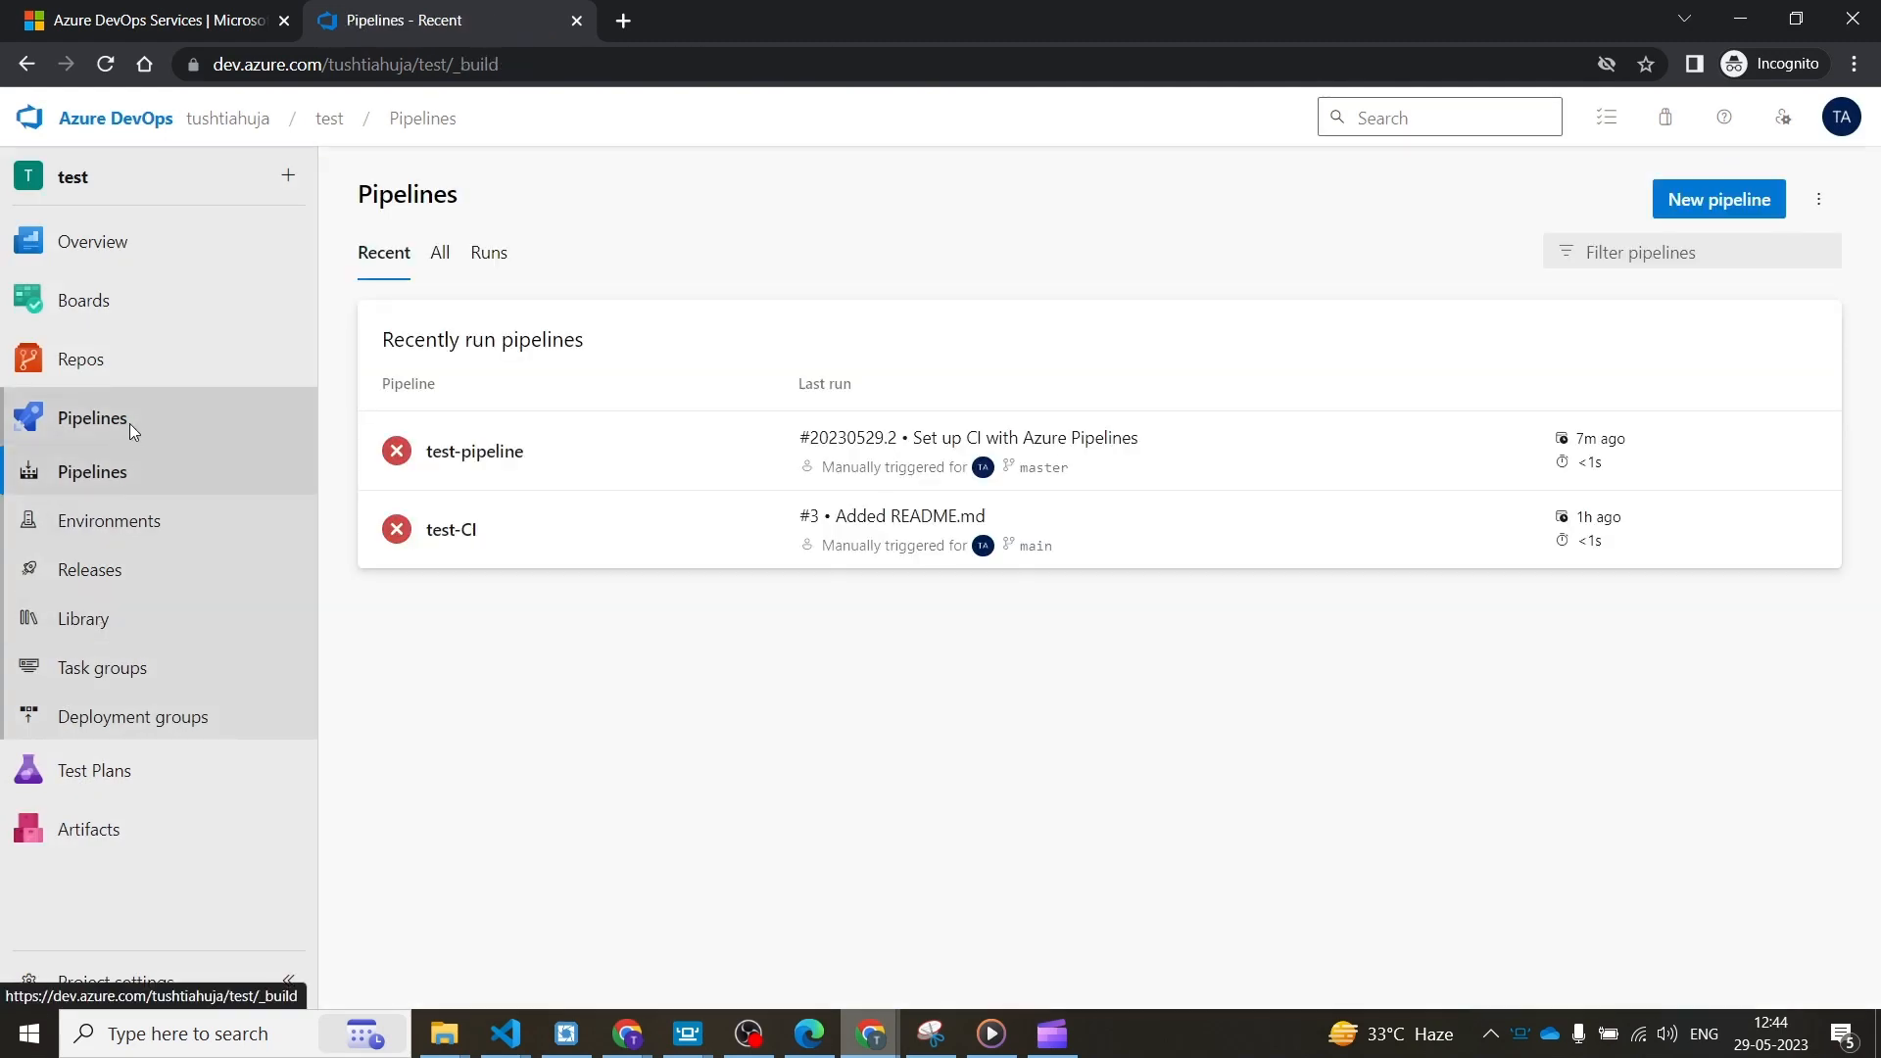
click(611, 552)
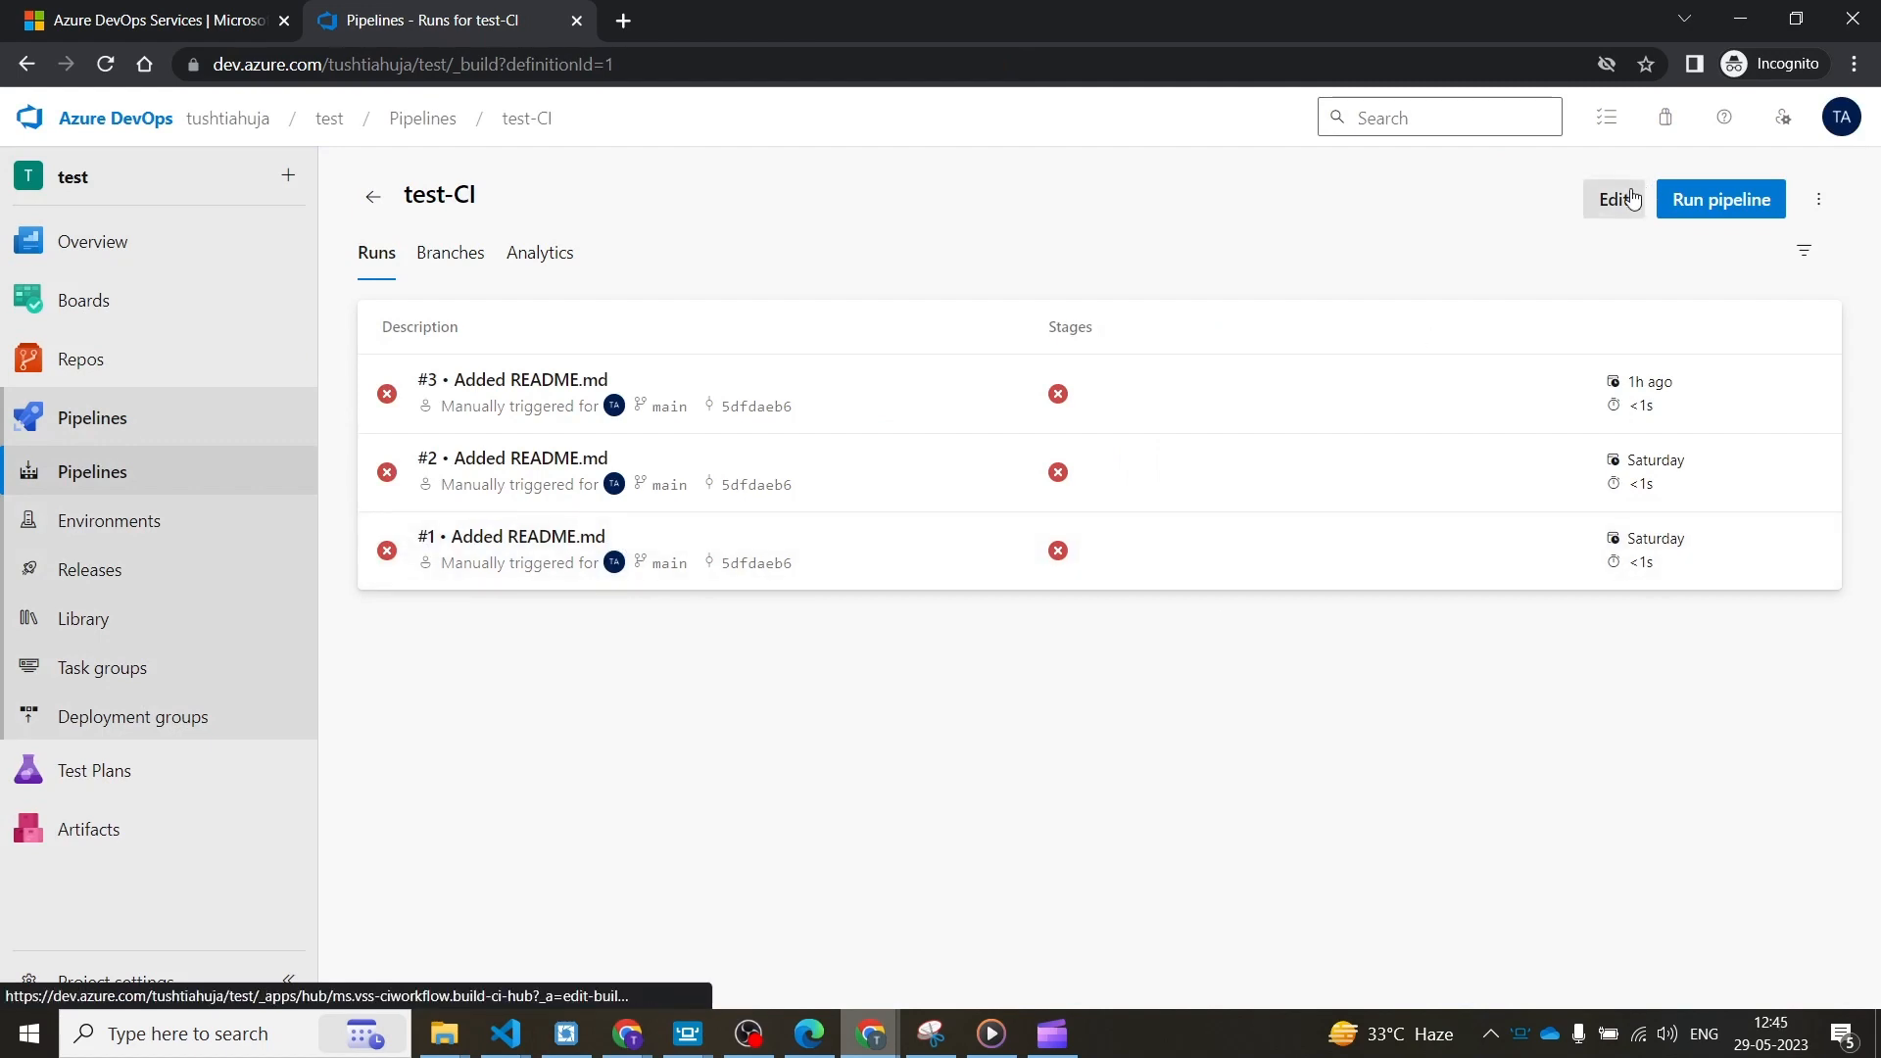
click(1716, 199)
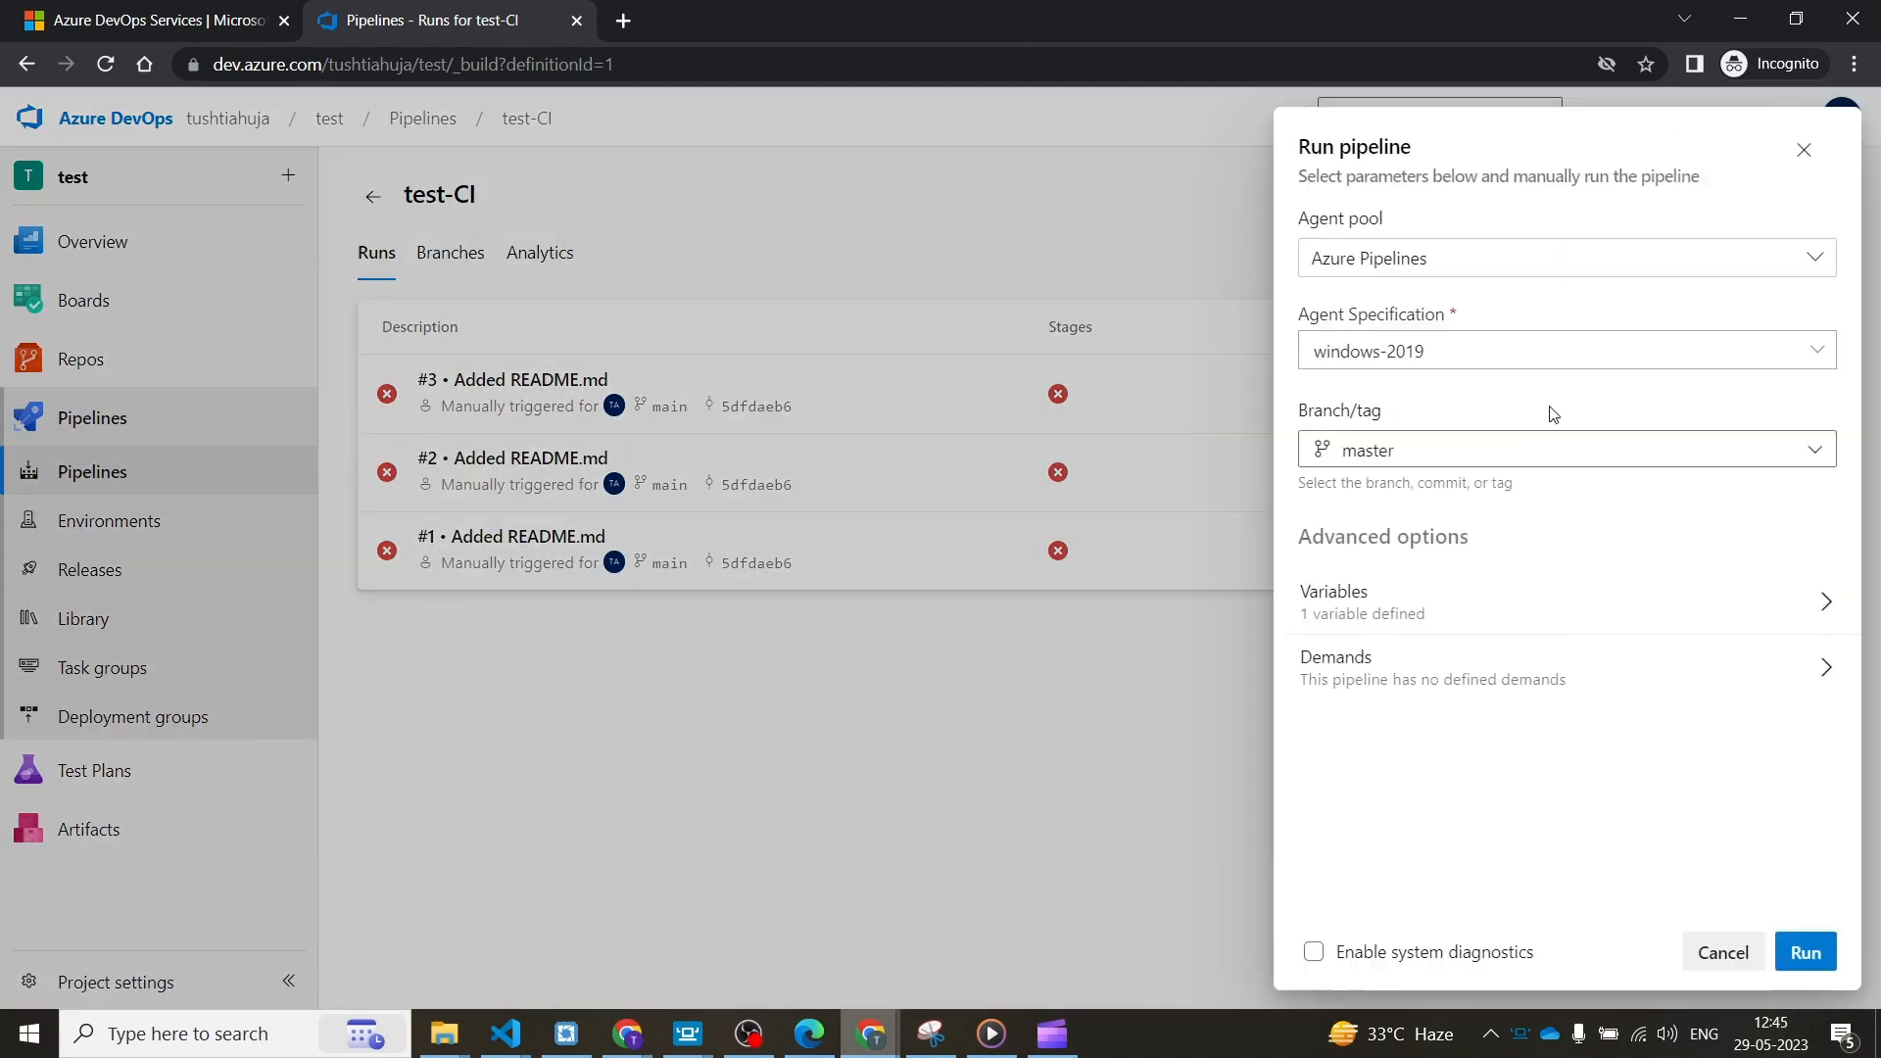
click(1760, 452)
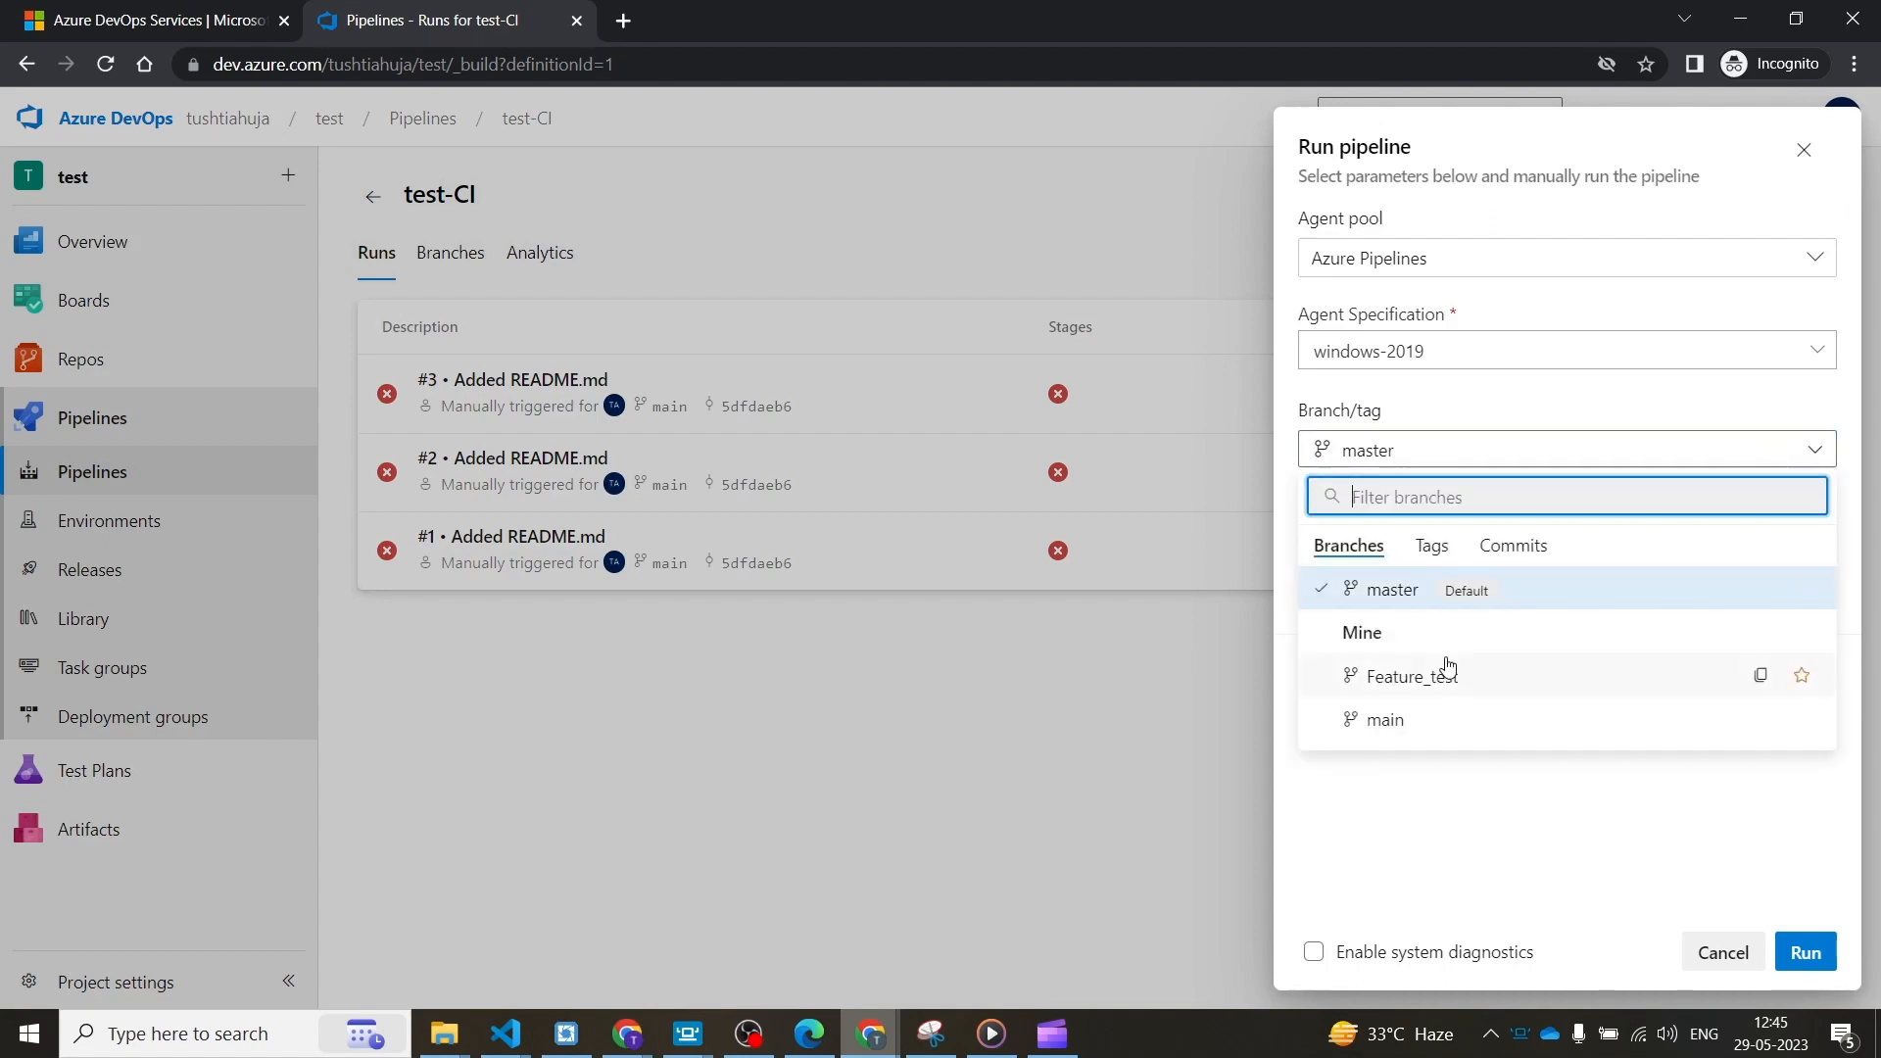
click(1396, 676)
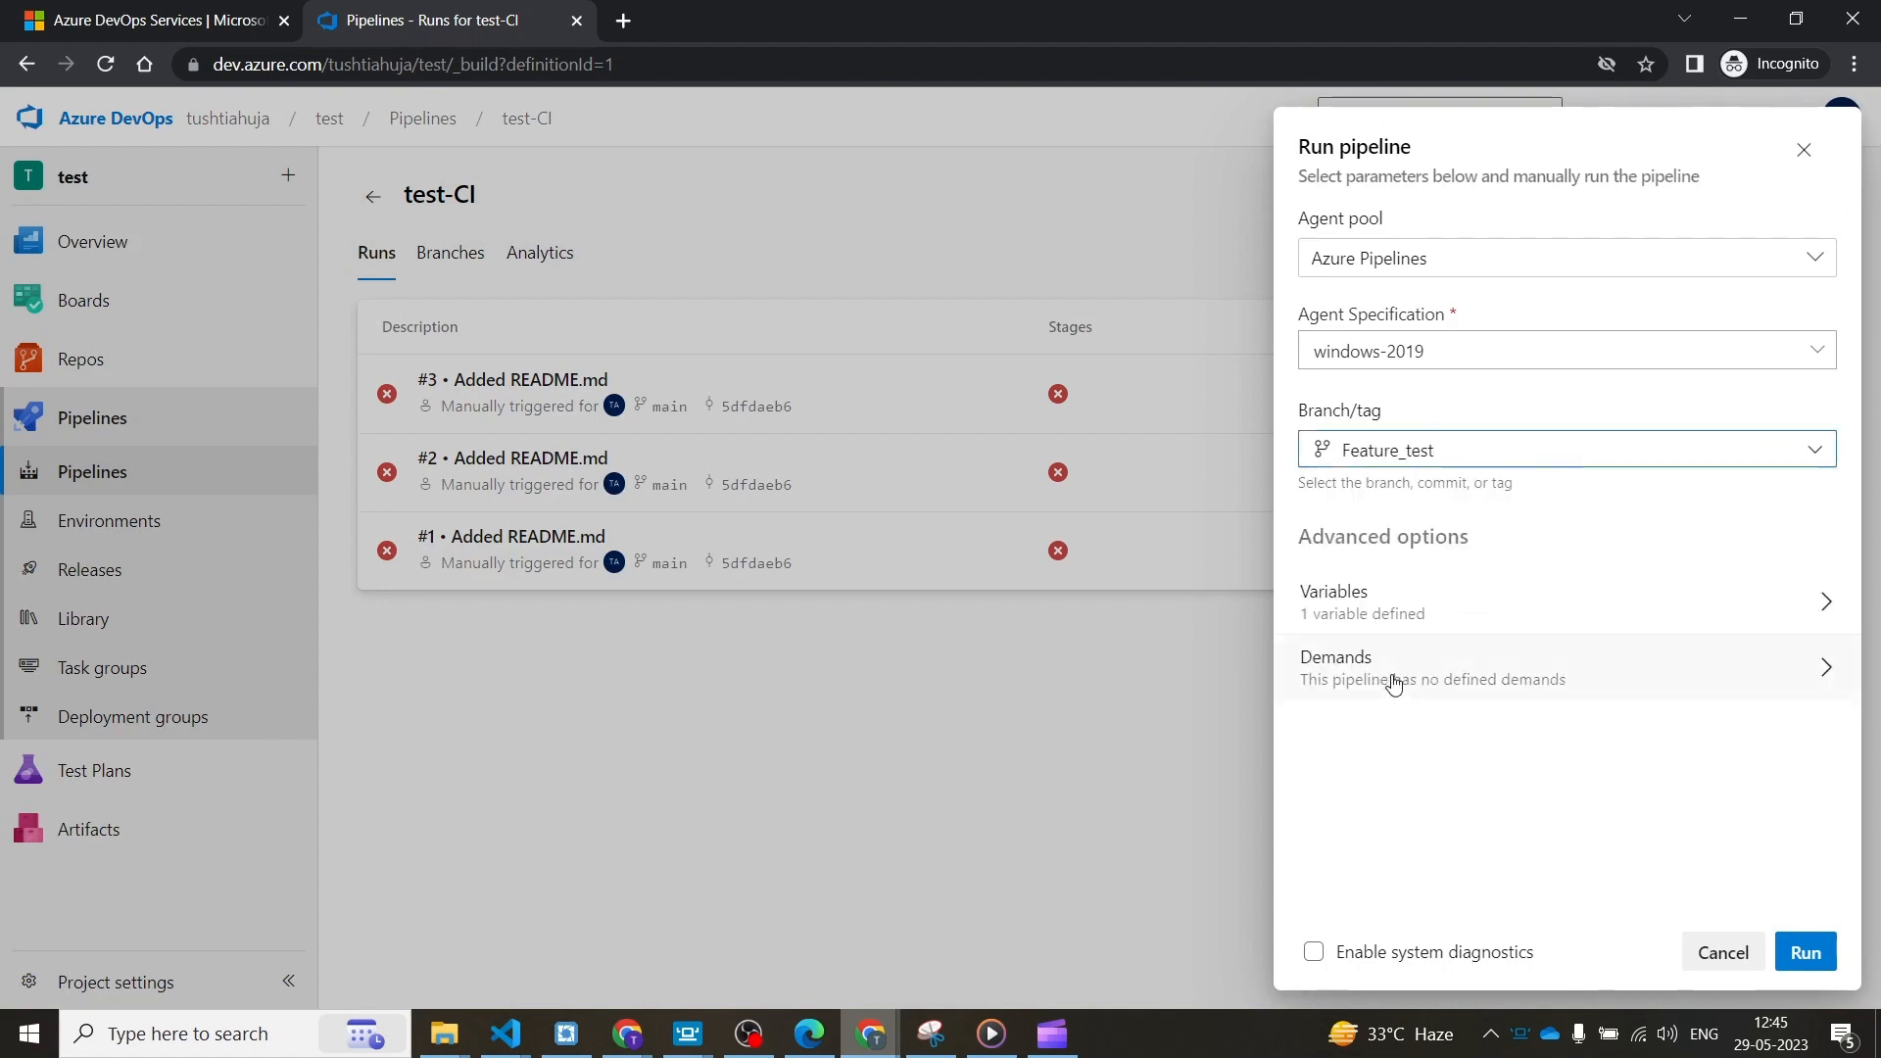
click(1805, 953)
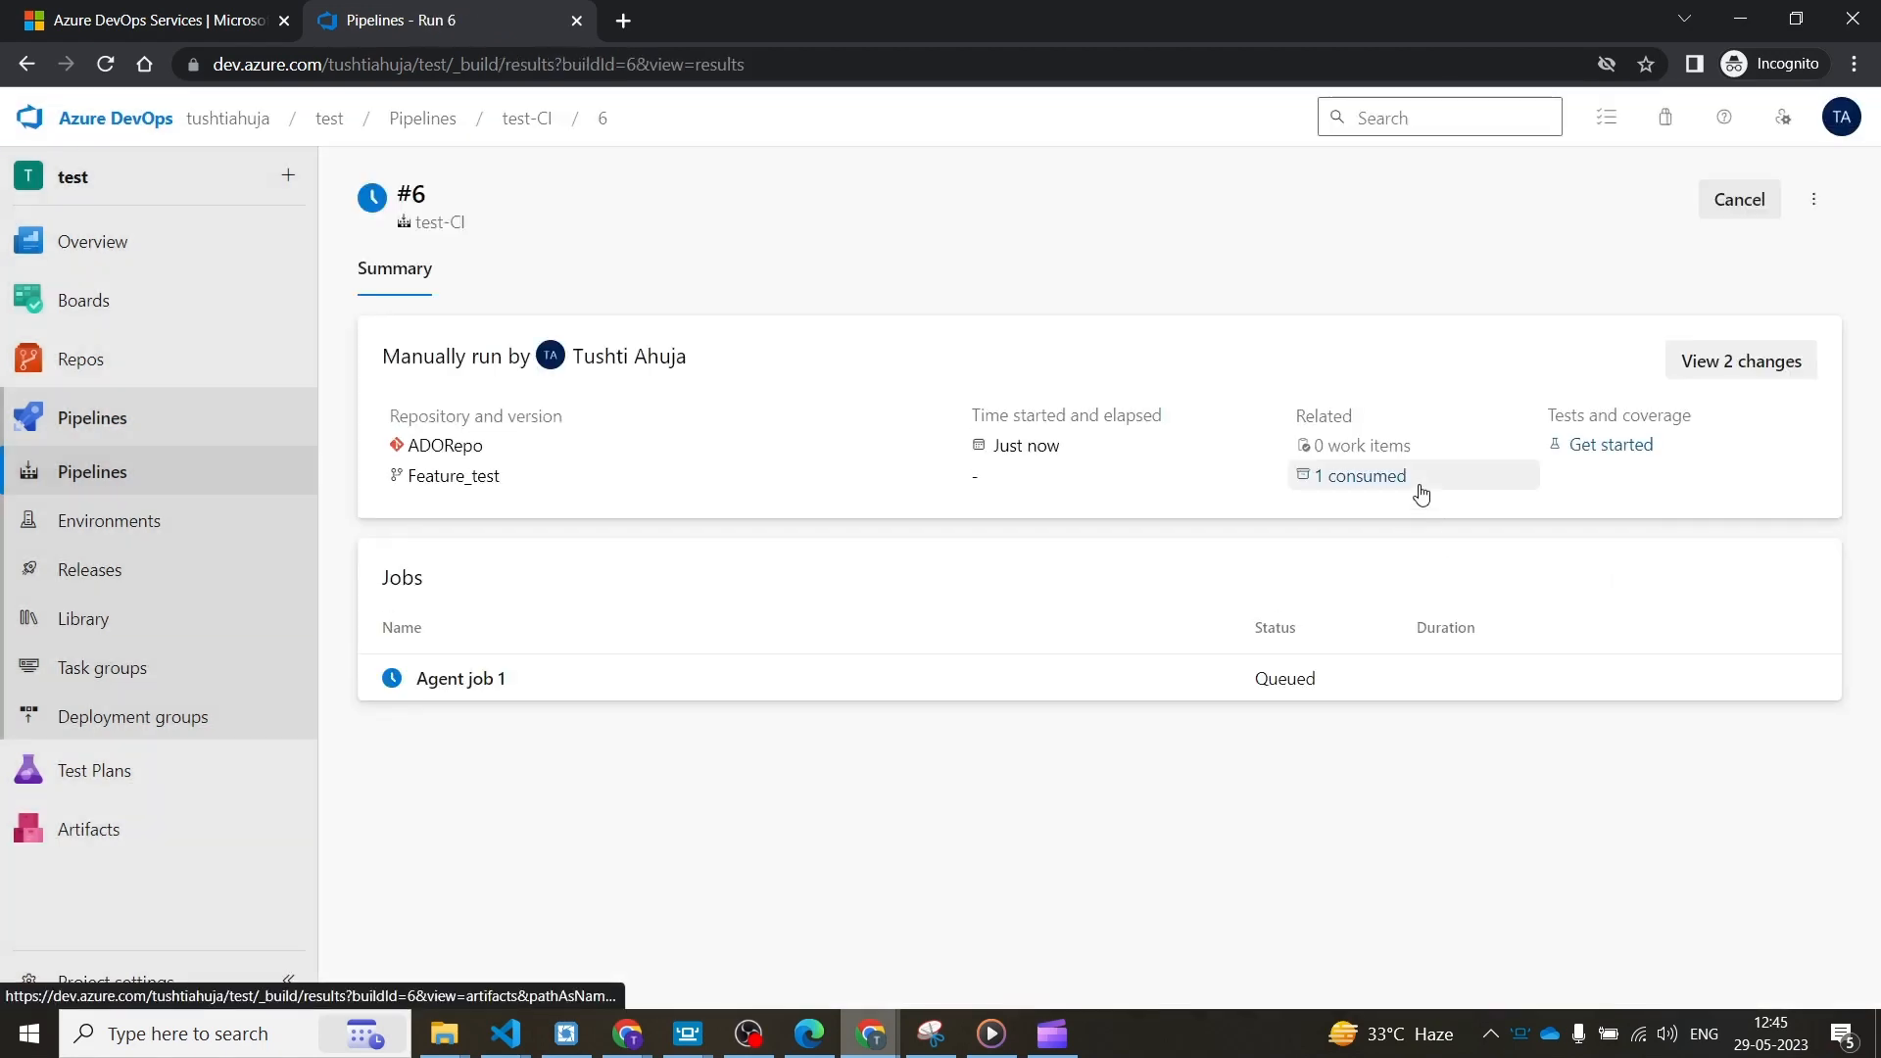
click(620, 689)
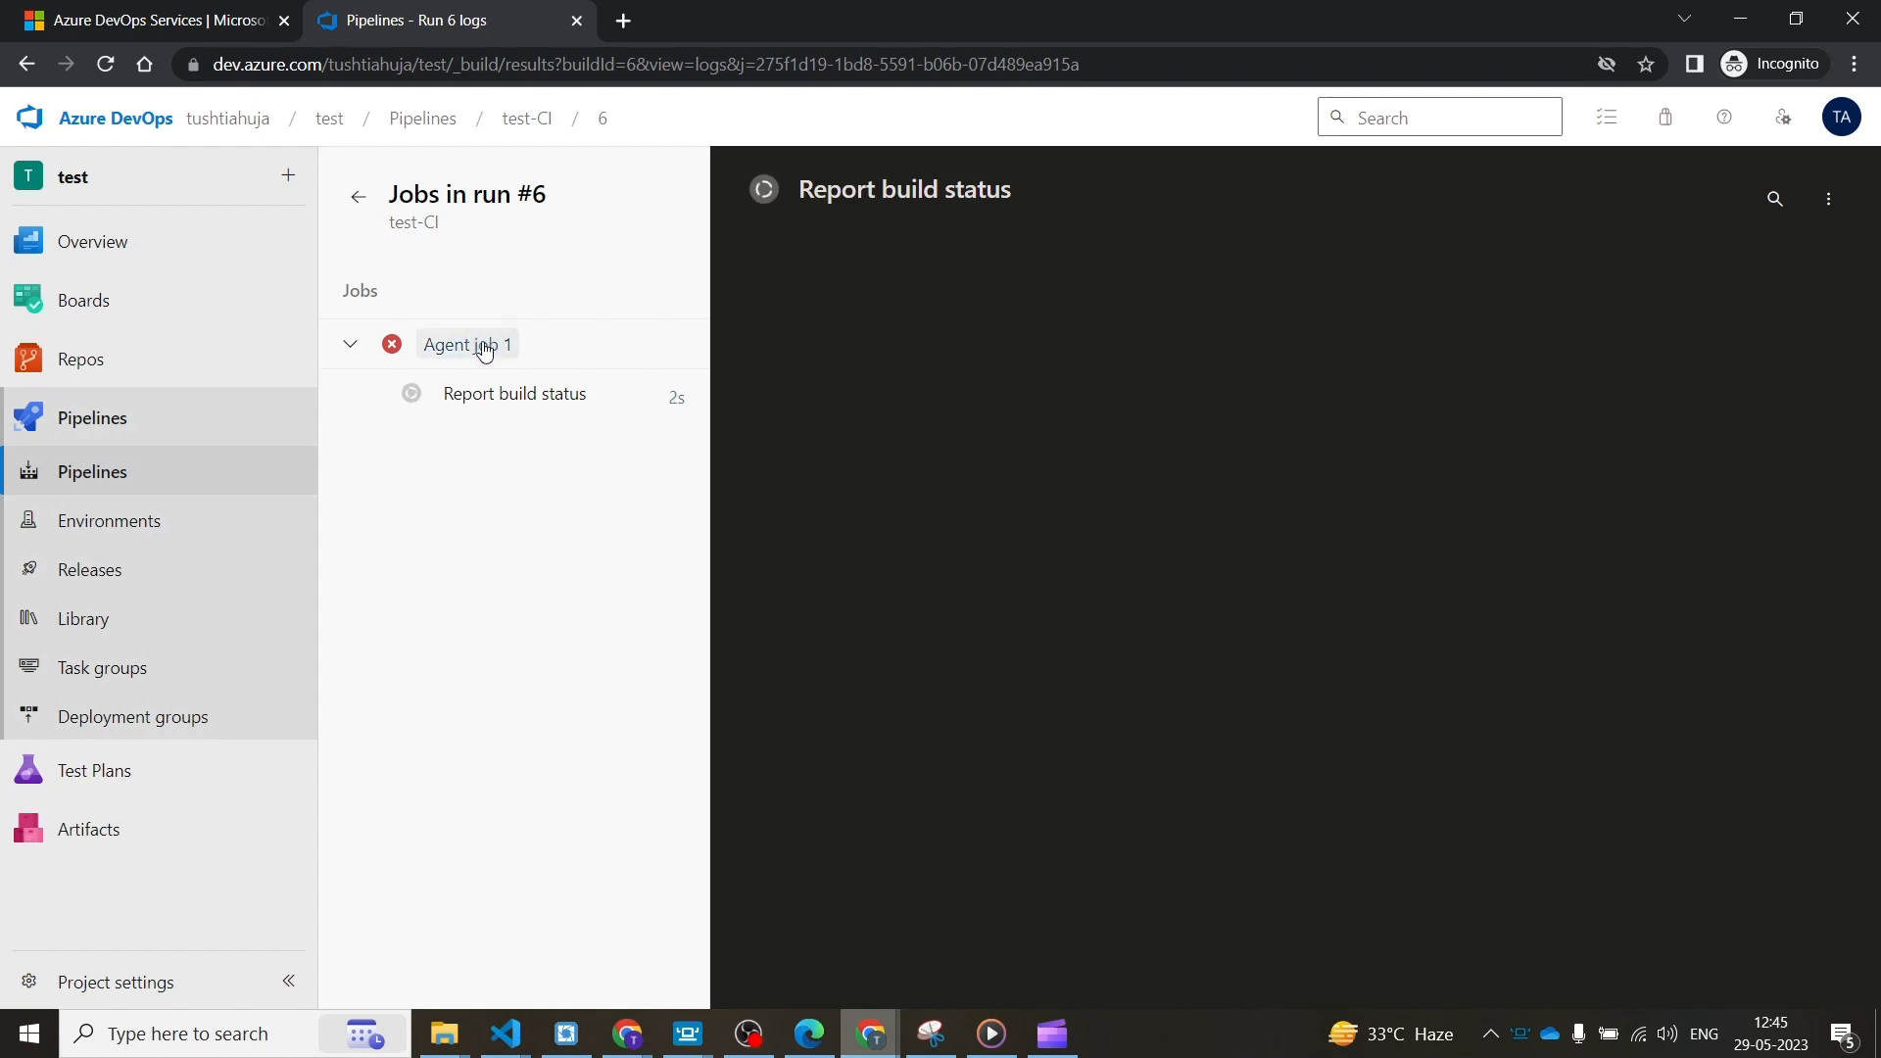
click(483, 344)
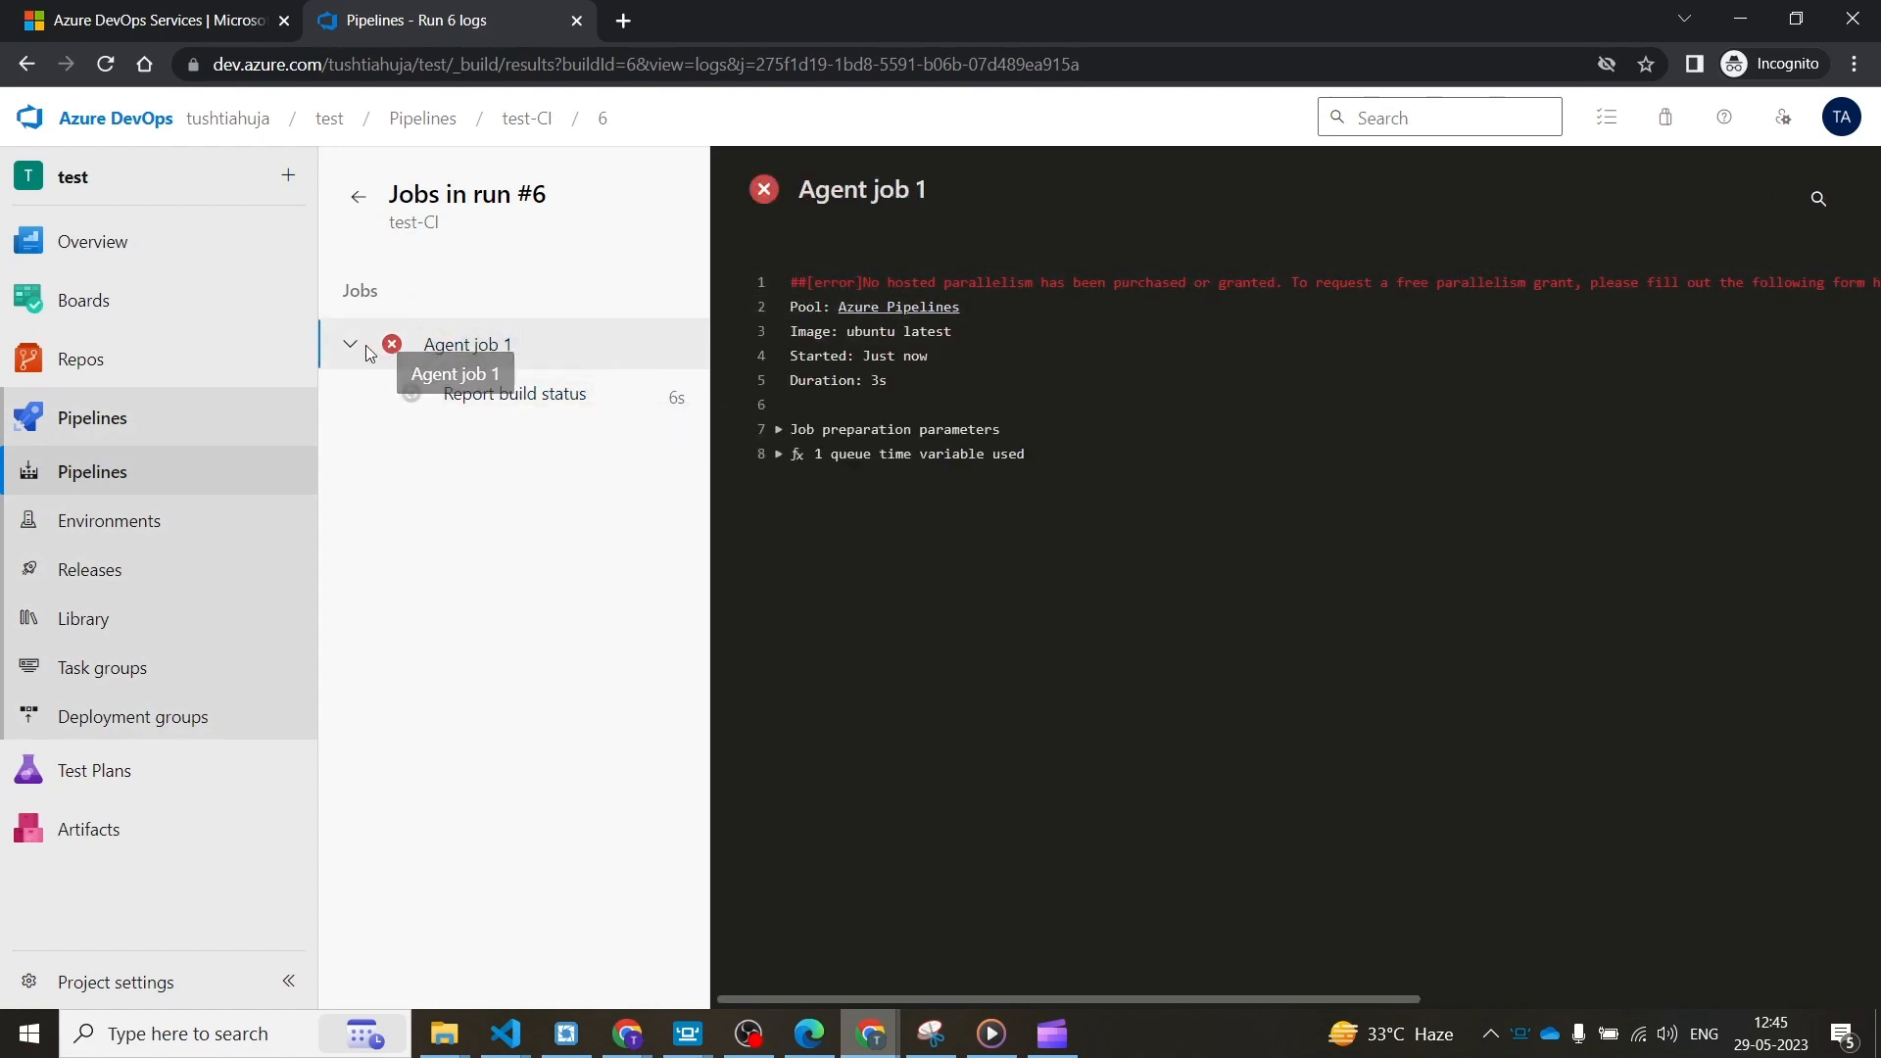
- Look over the Environments and Releases pages, including the options for creating a release pipeline
click(146, 524)
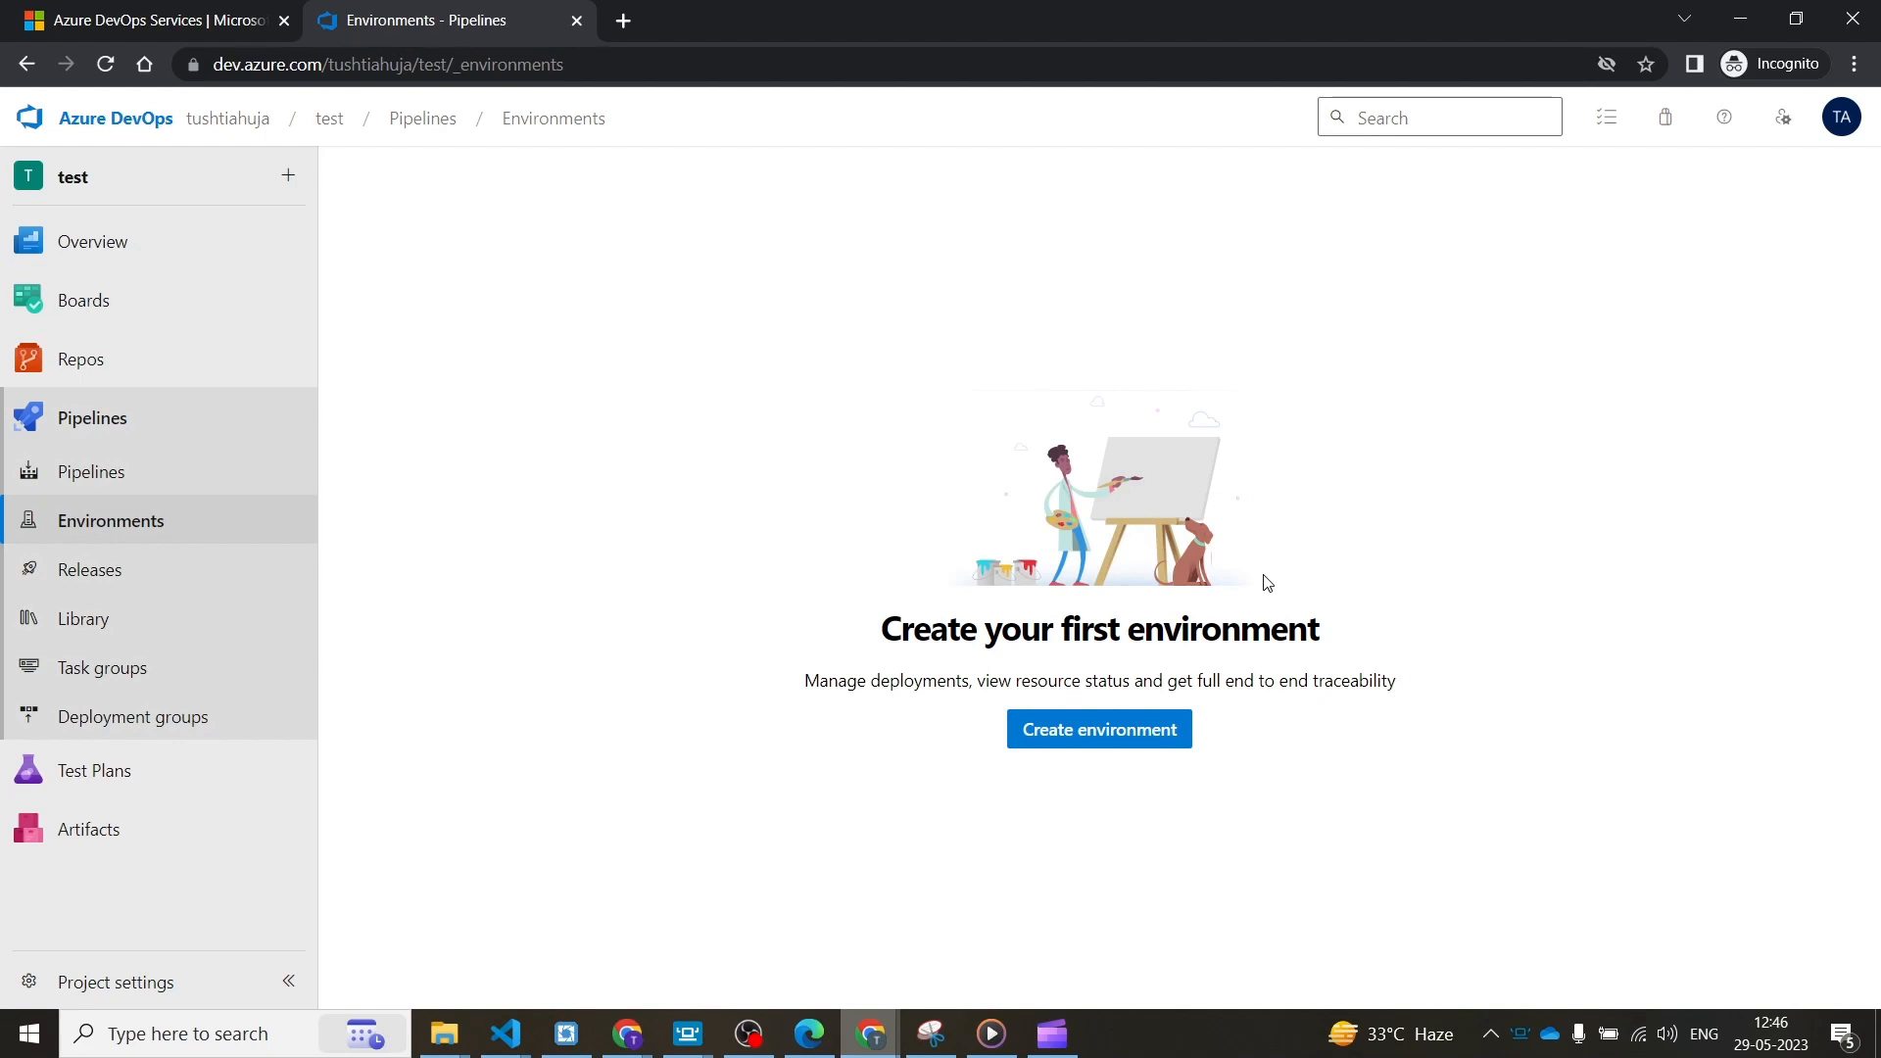
click(71, 589)
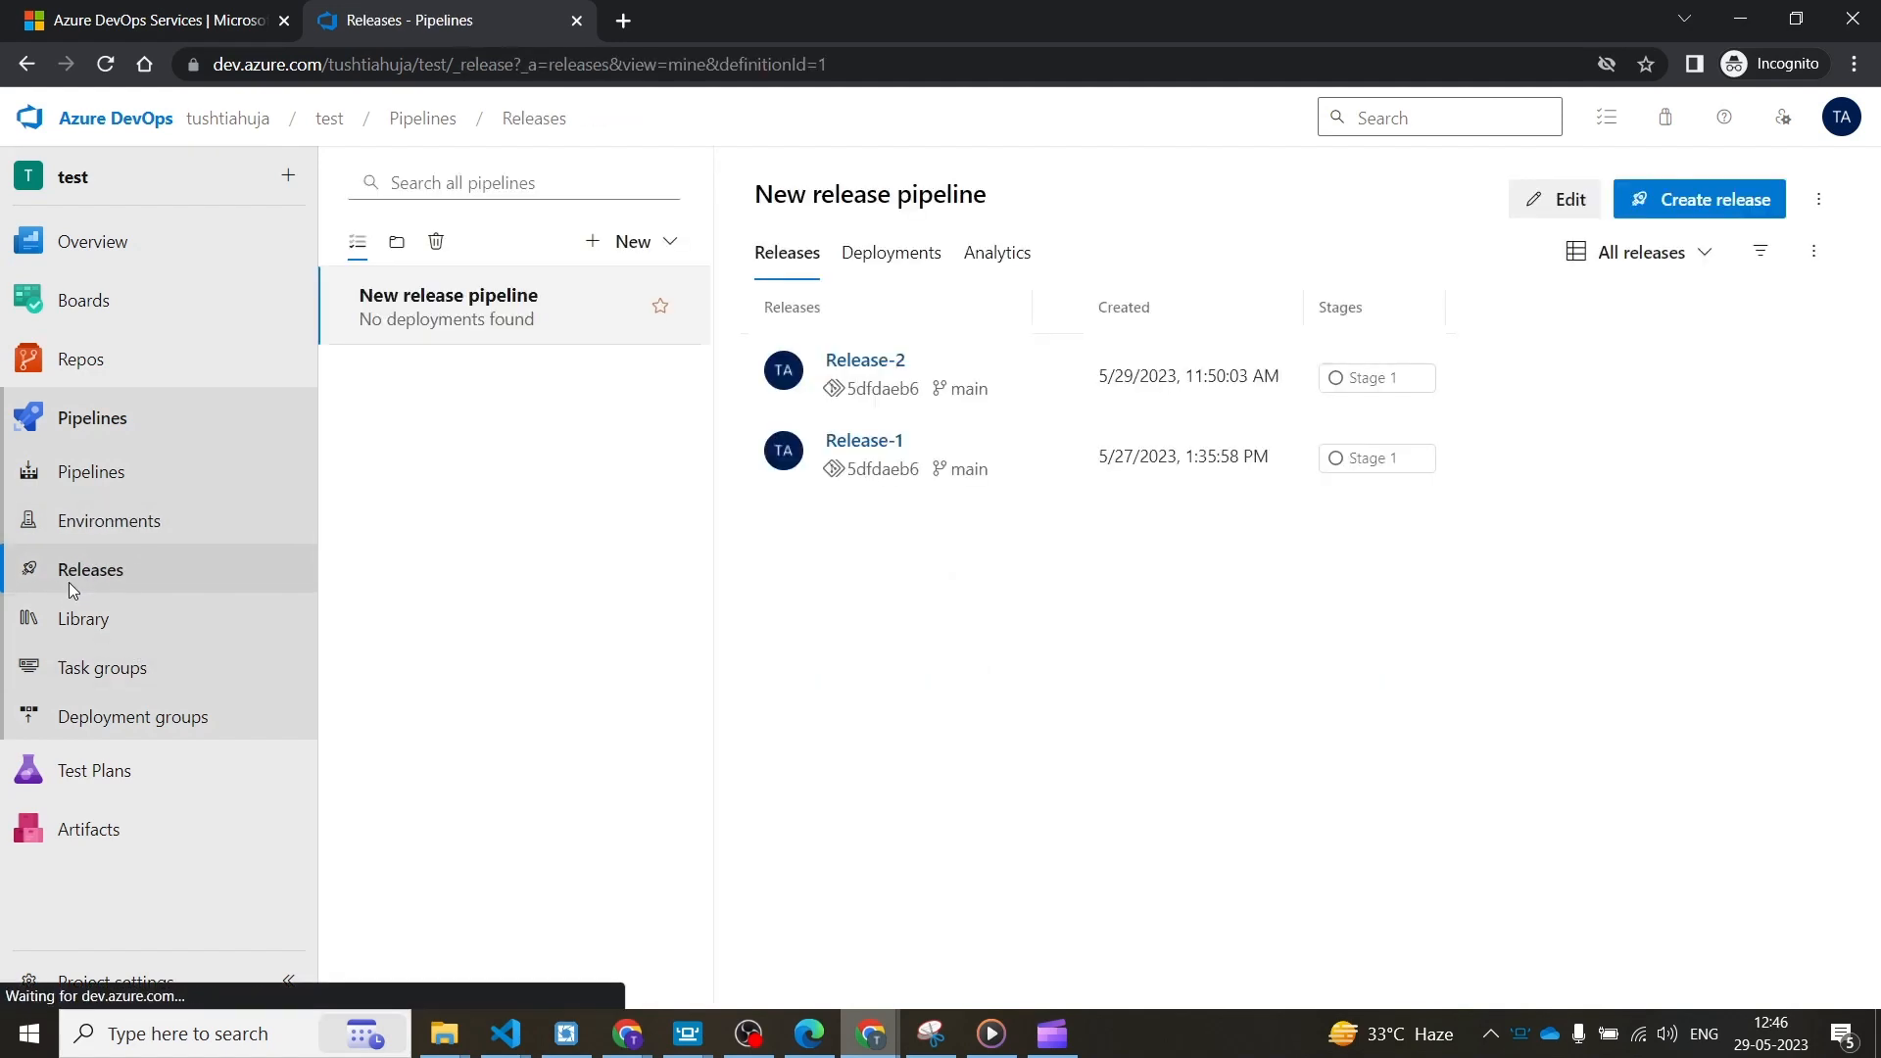
click(663, 253)
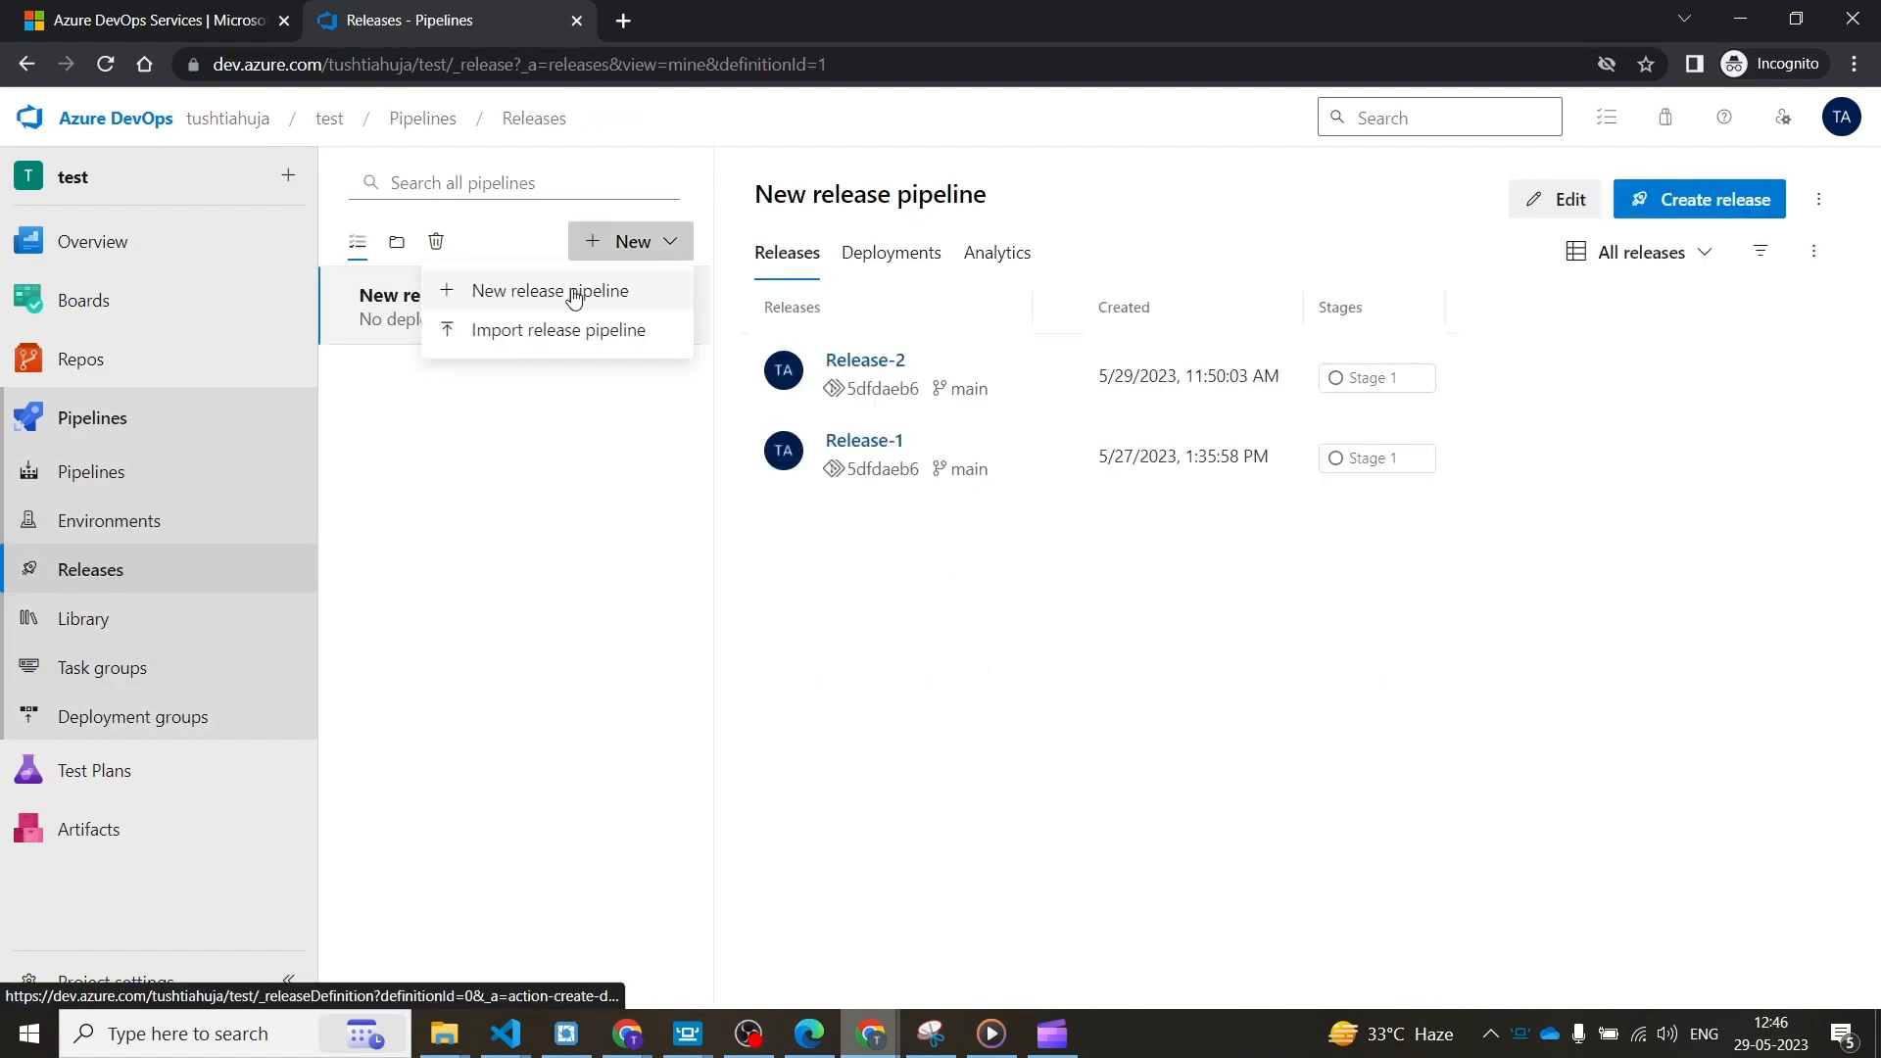
click(538, 538)
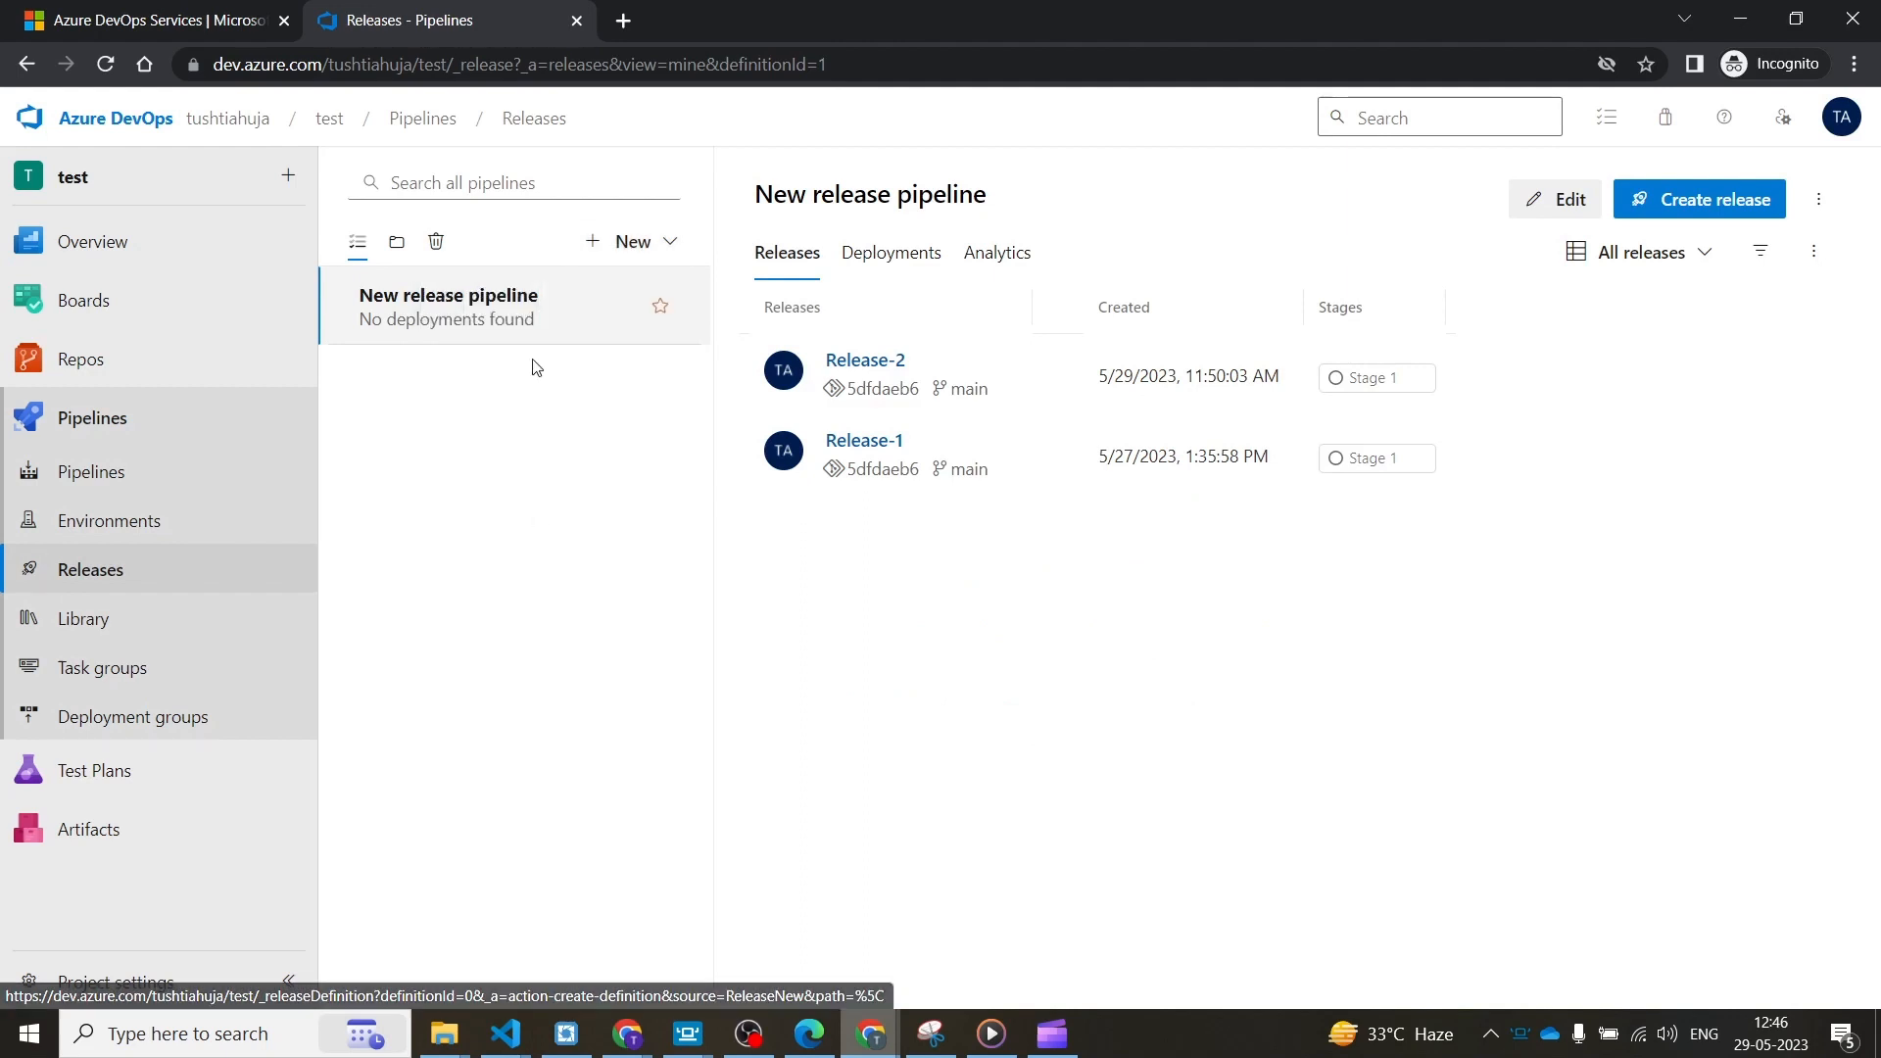
click(659, 238)
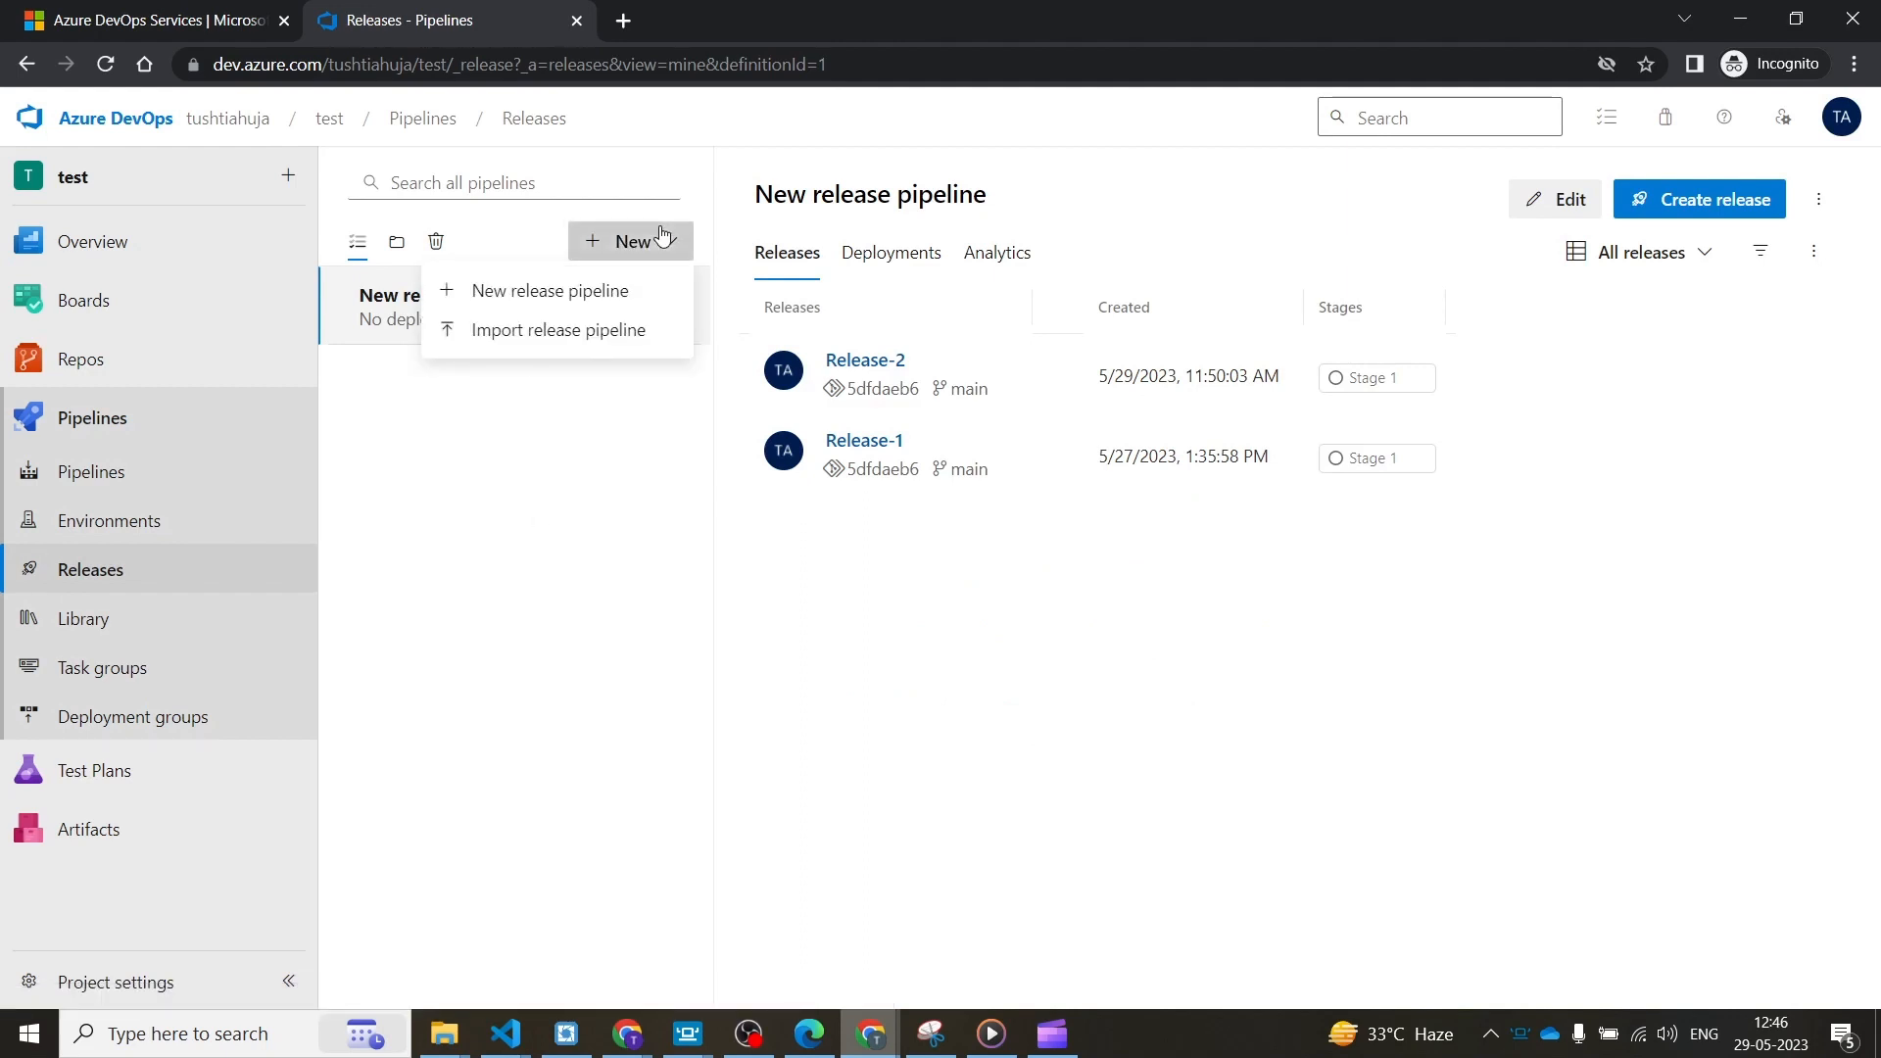
click(550, 475)
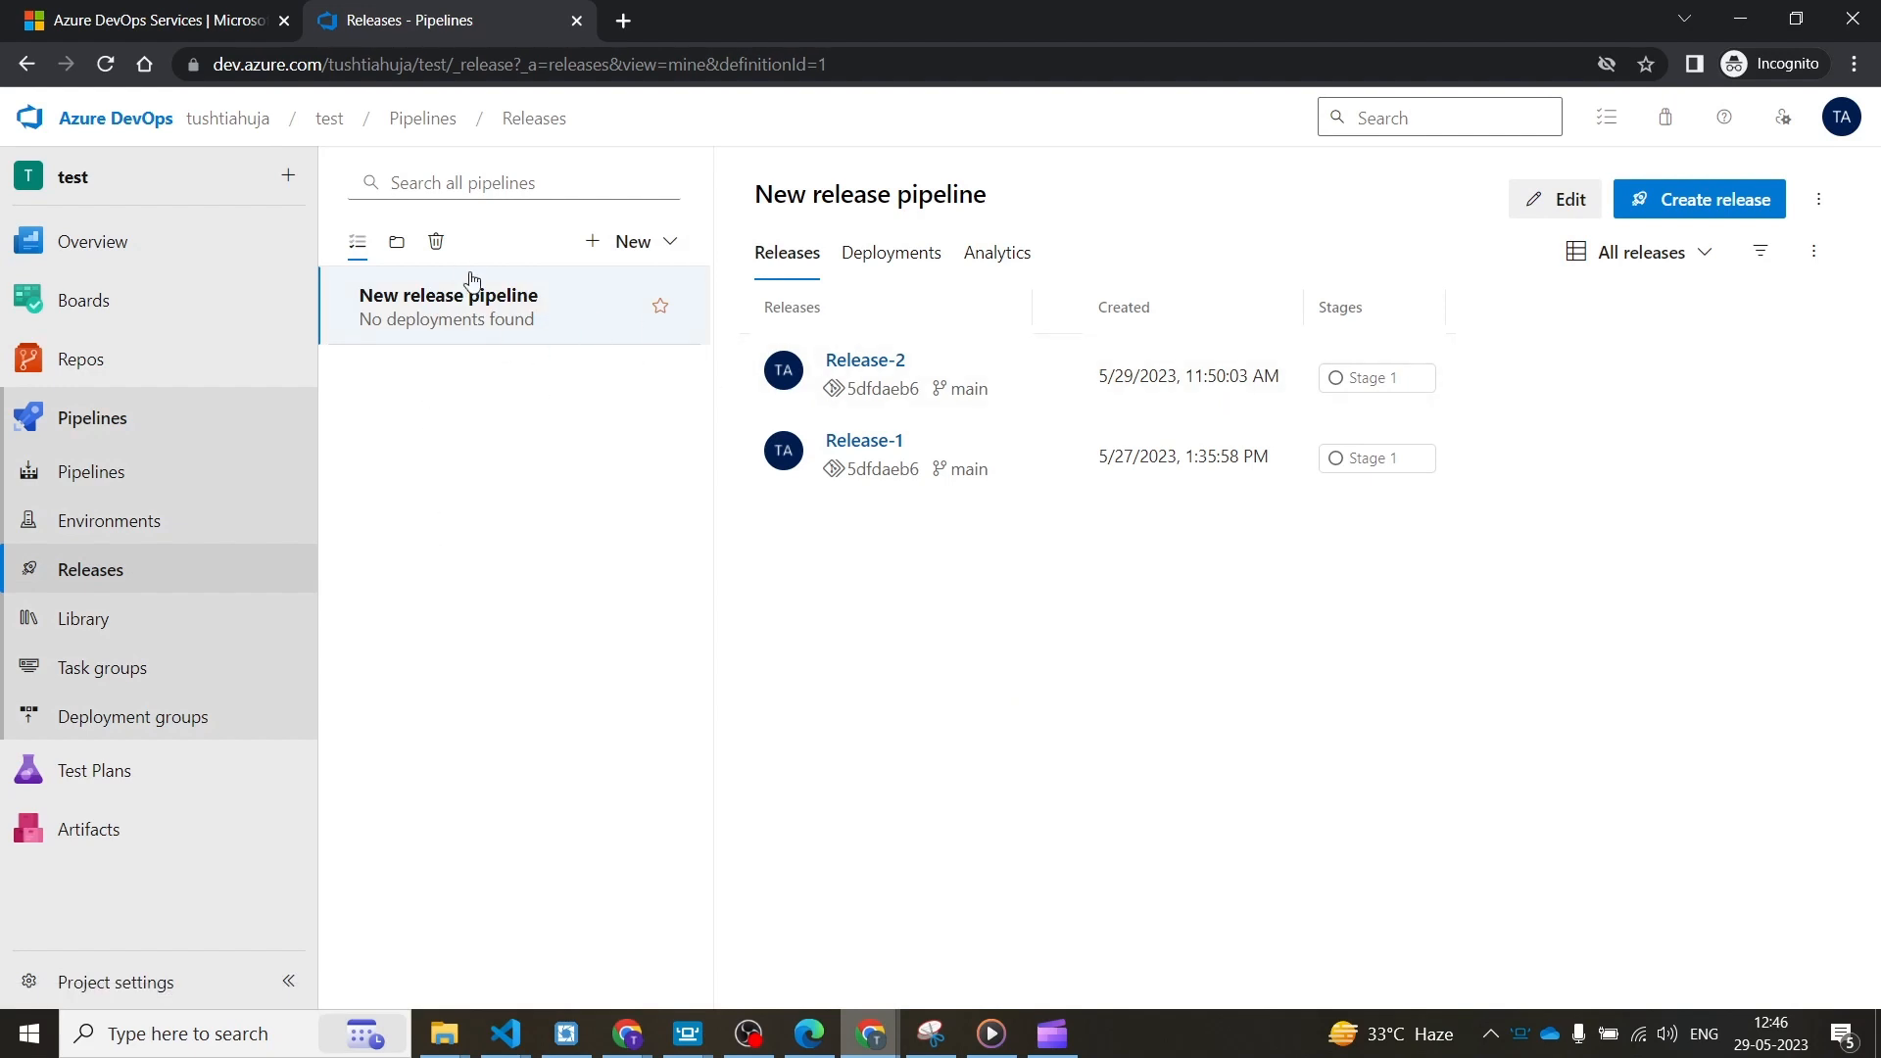
- Open the existing release pipeline for editing, check the project choices for a Build artifact, and close the artifact form without adding one
click(1557, 200)
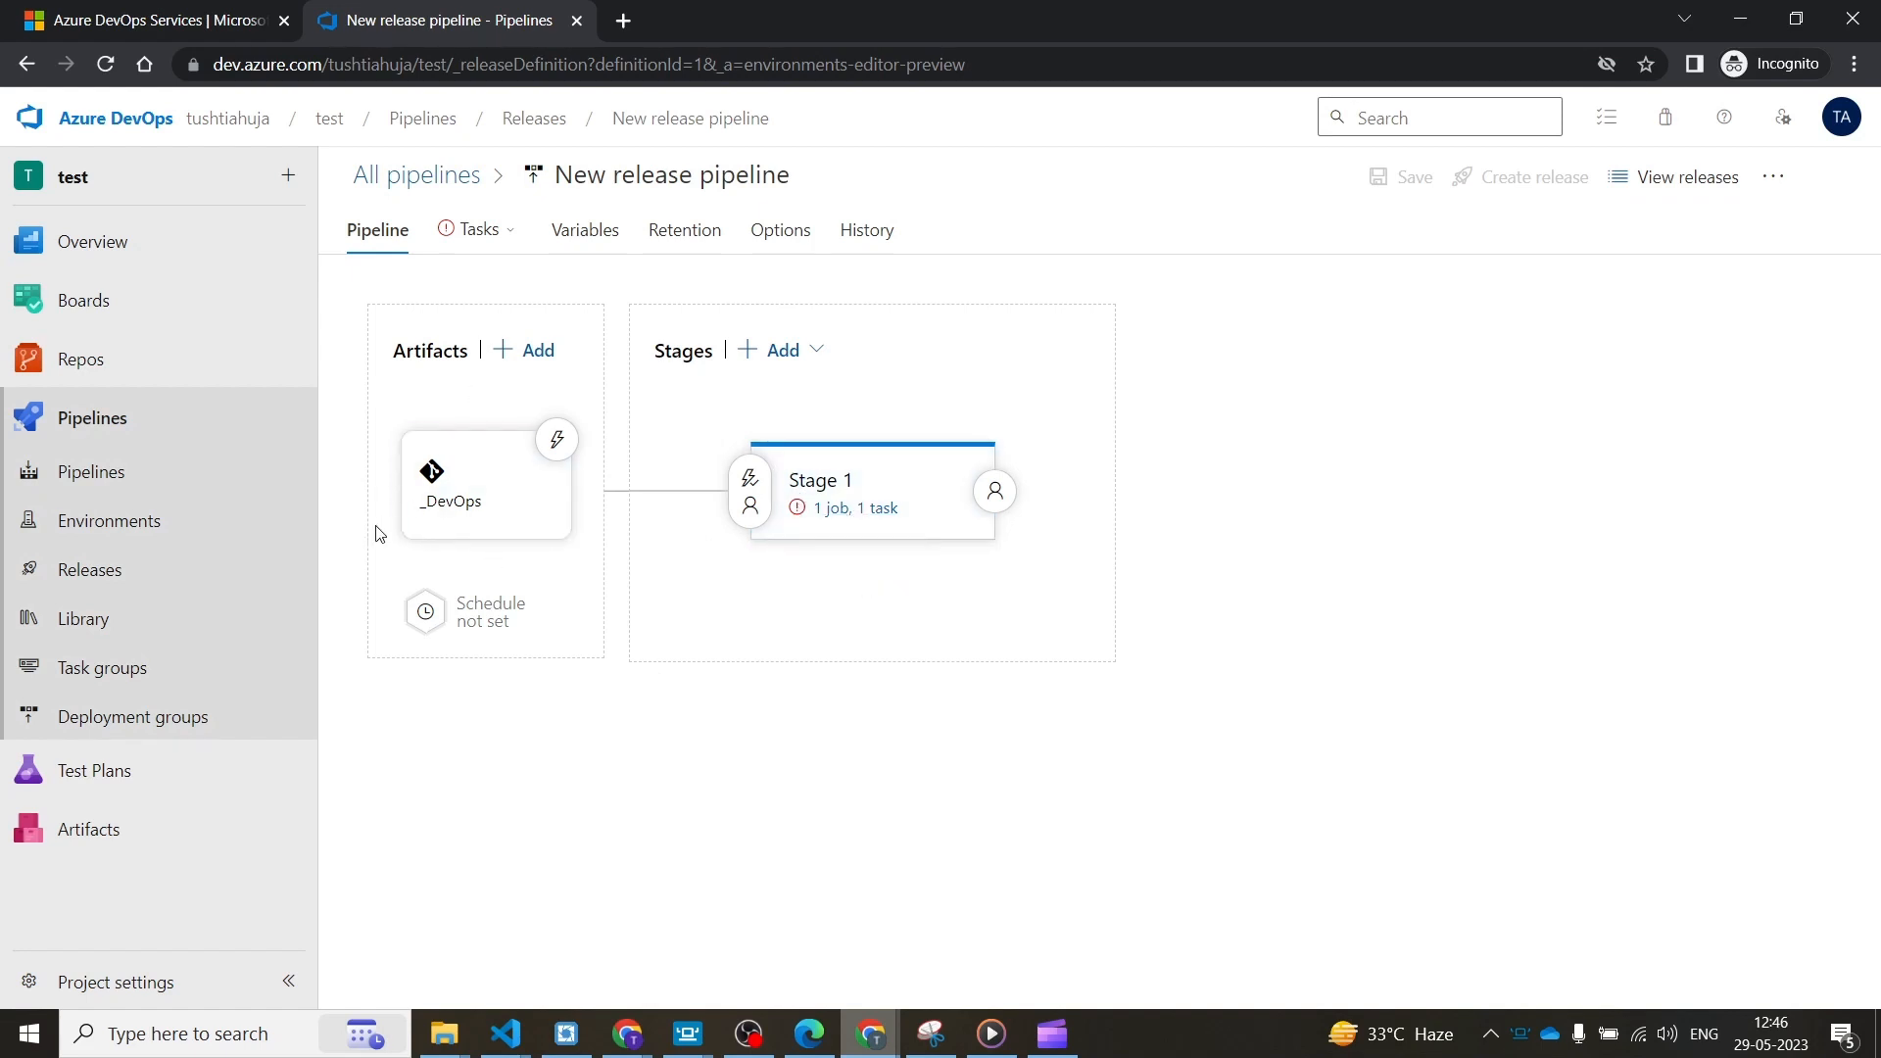
click(539, 354)
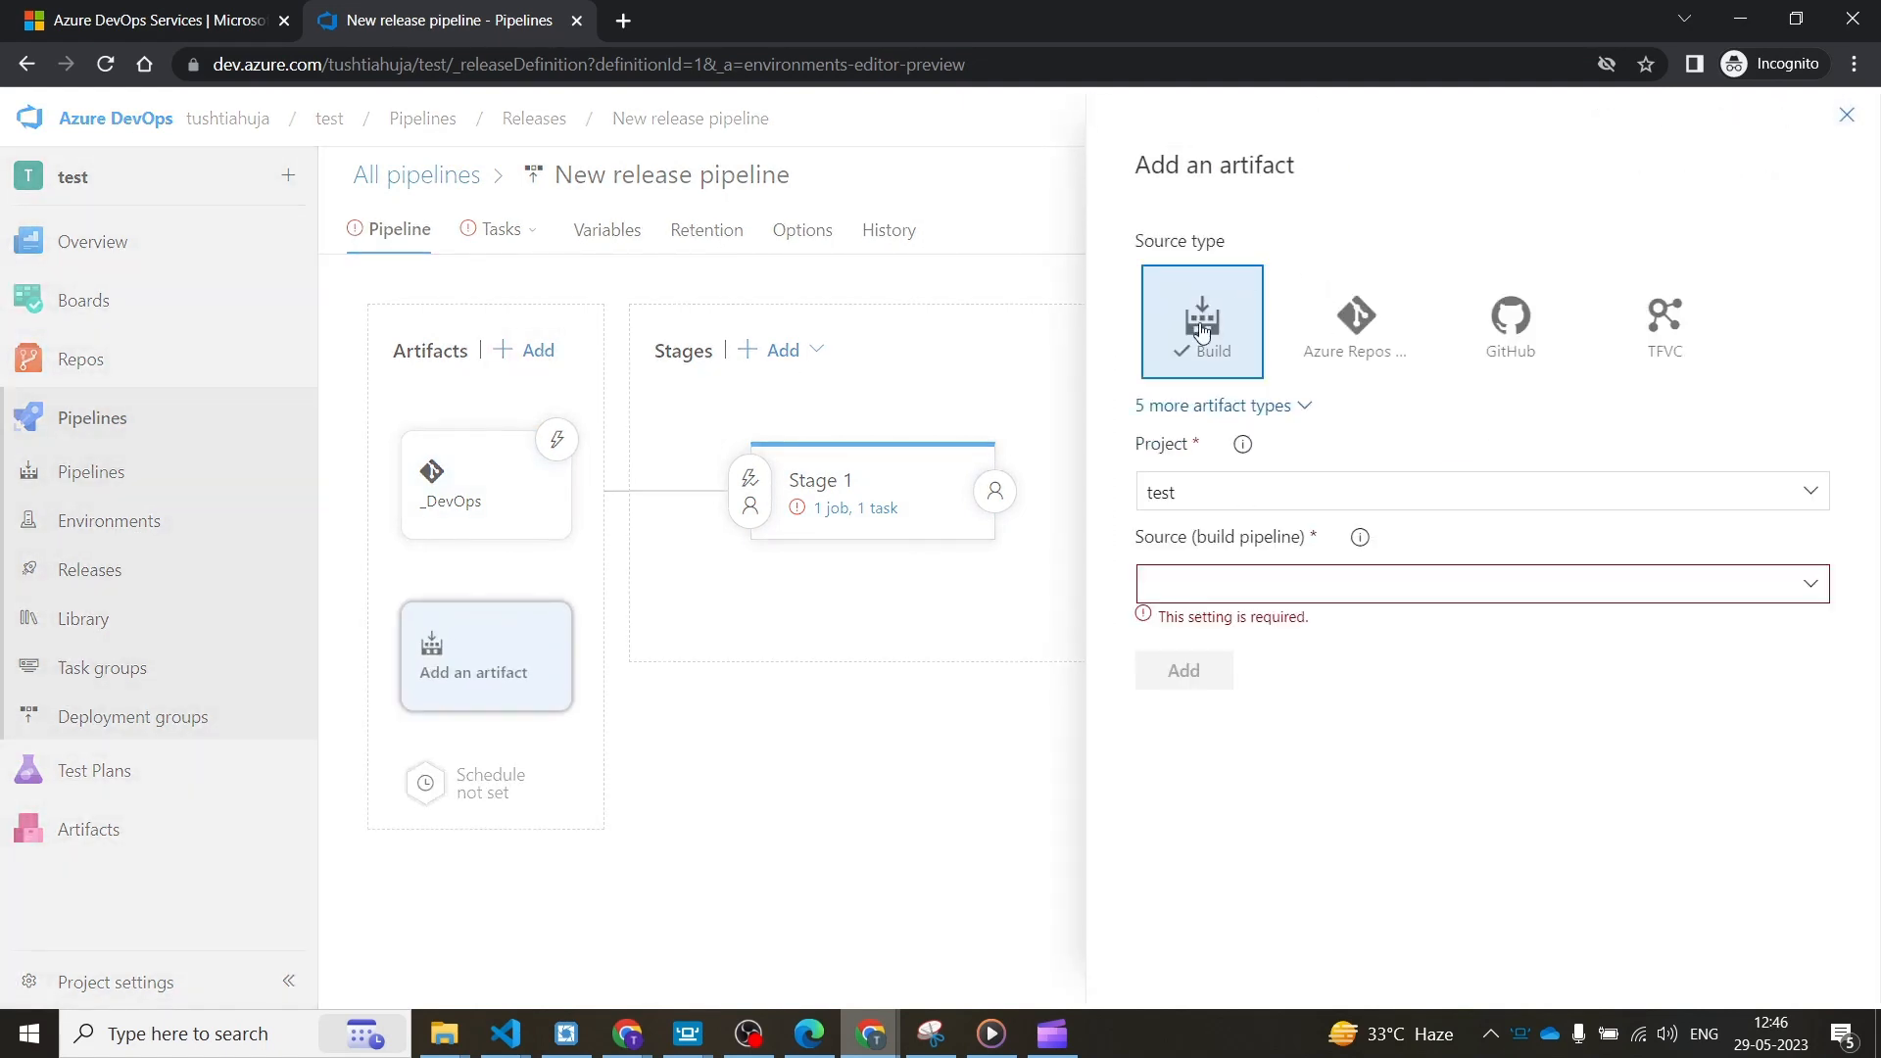
click(1810, 500)
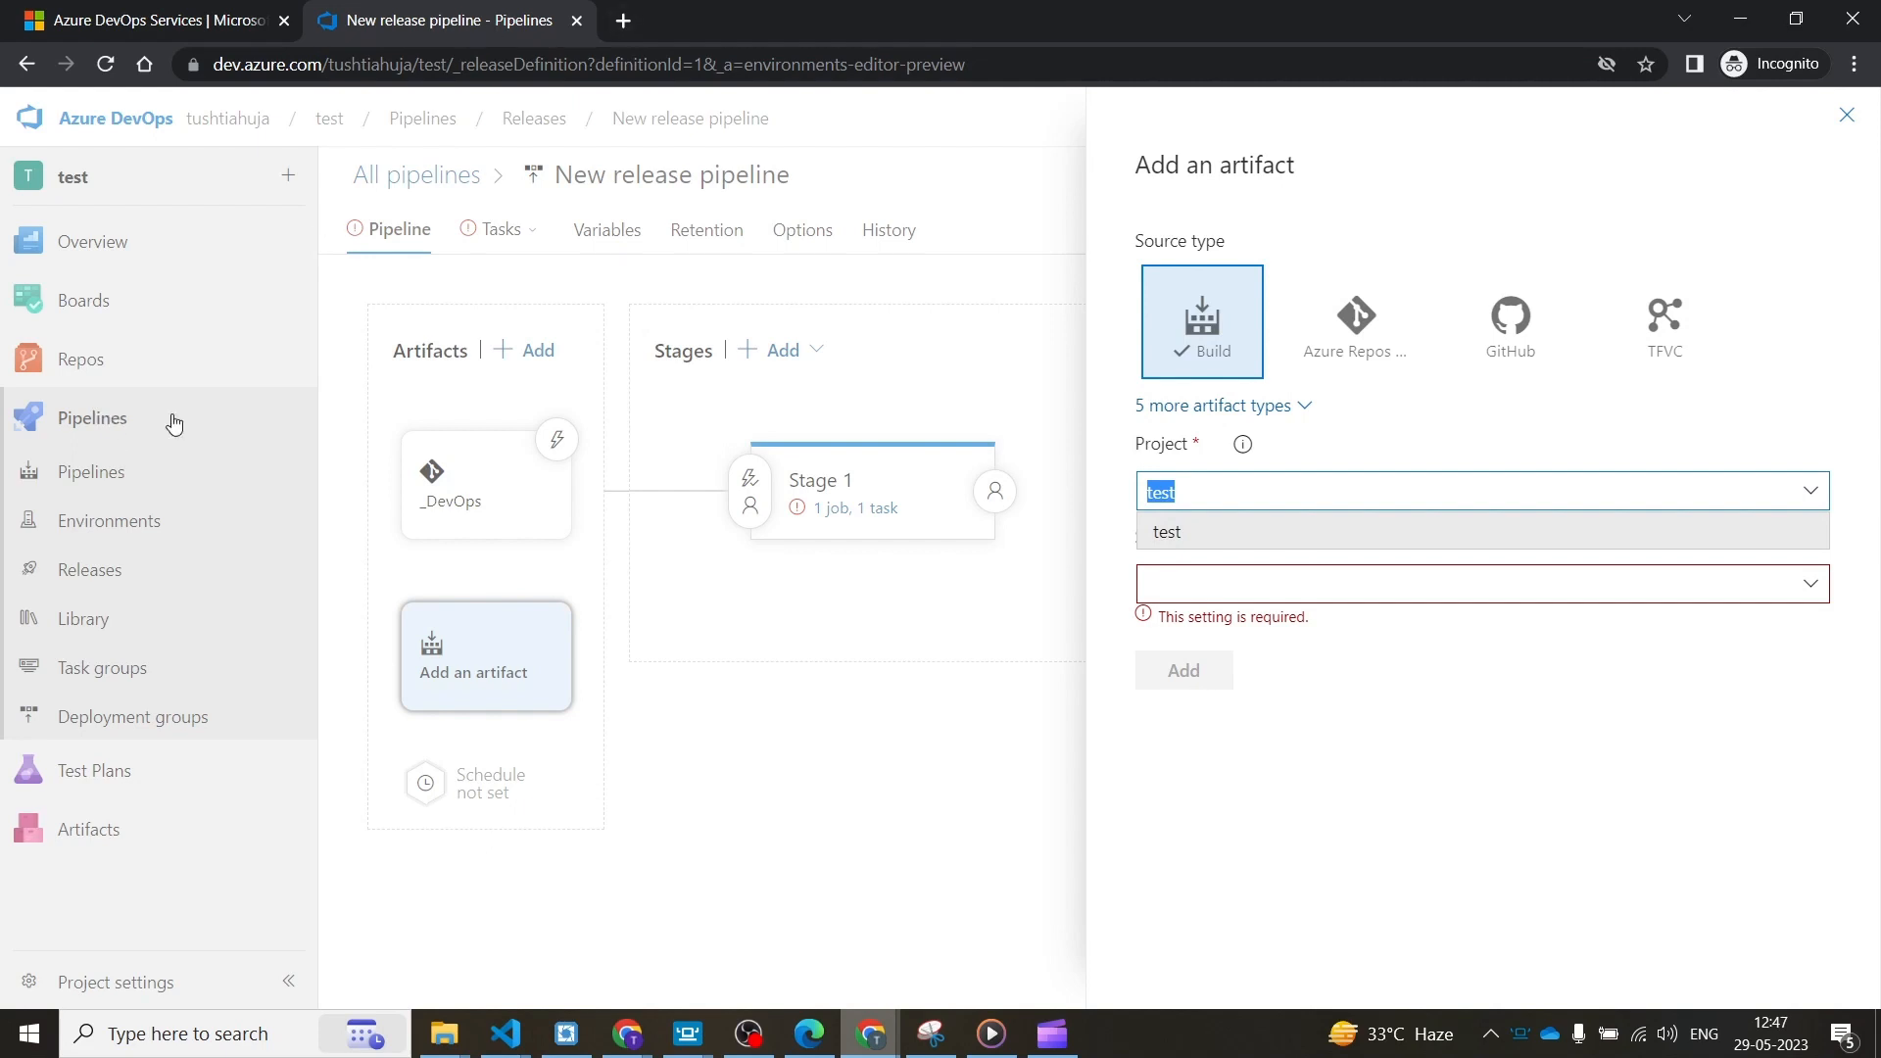
click(1845, 115)
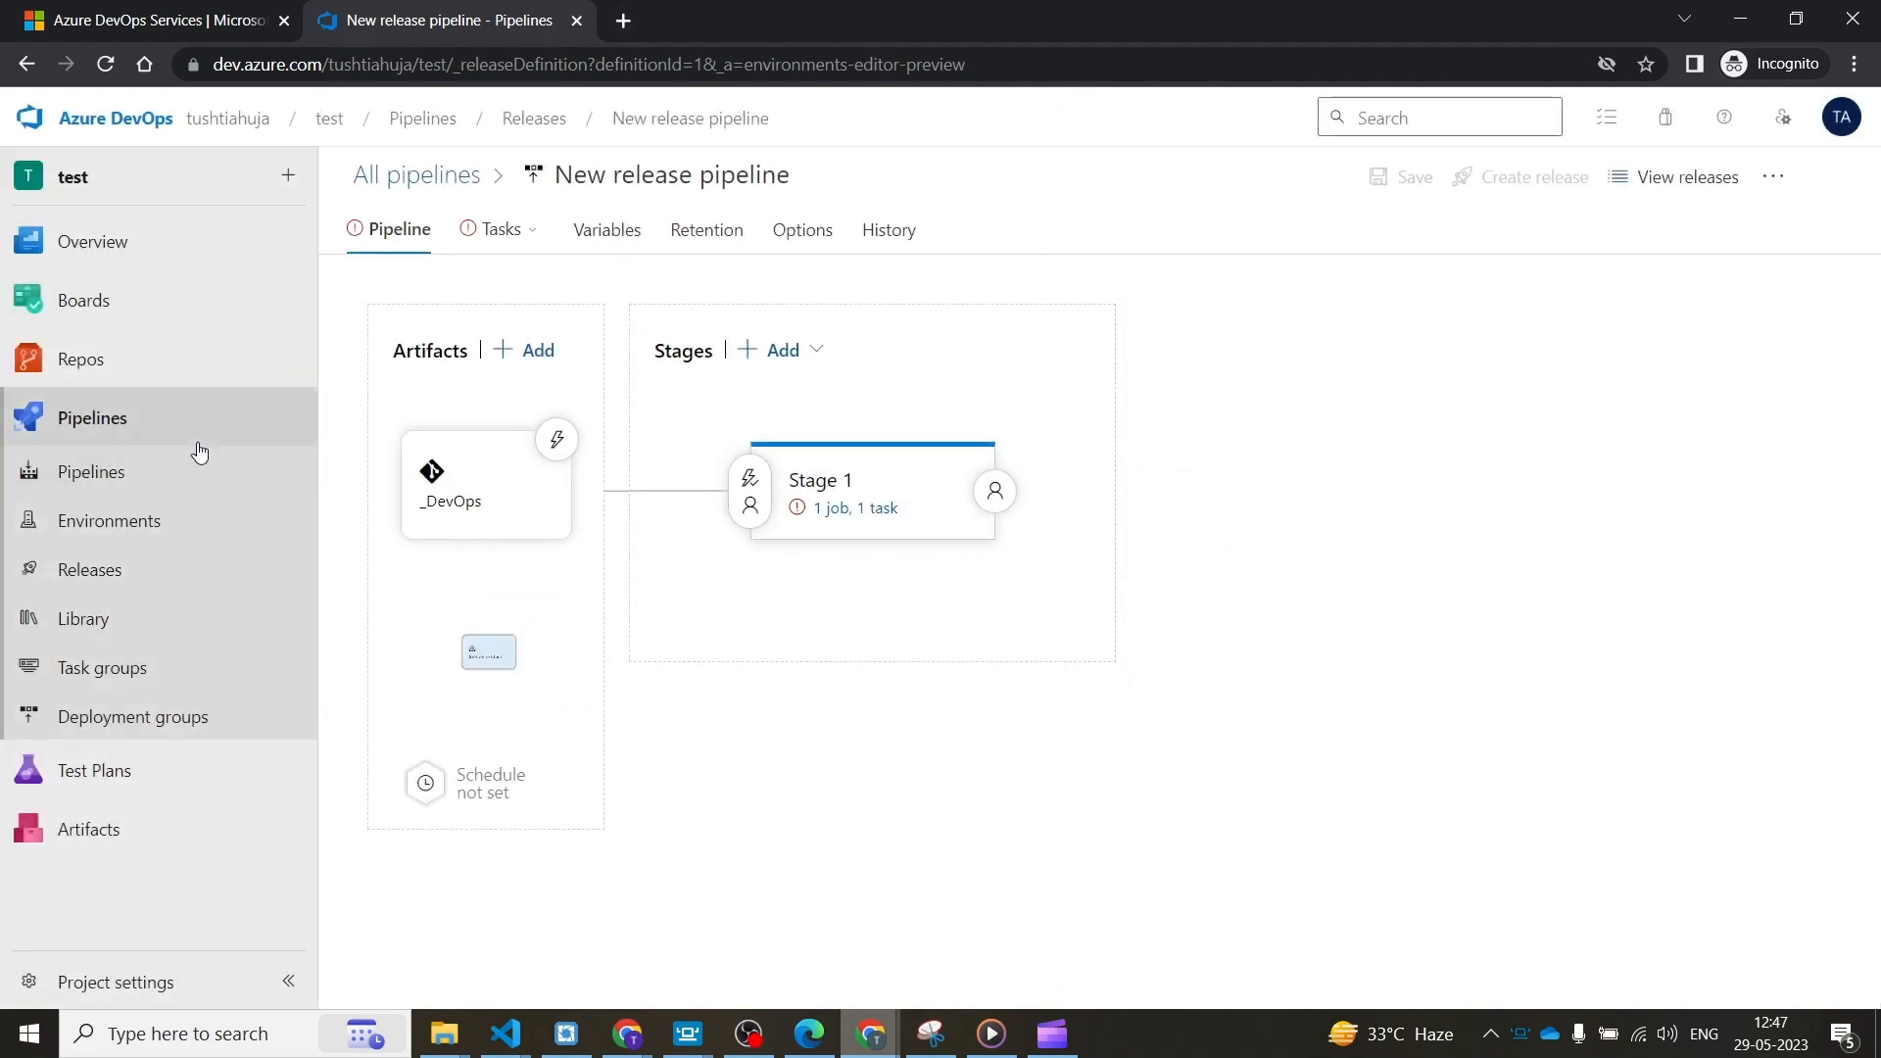
- Review the latest run summaries of the test-CI and test-pipeline build pipelines
click(96, 429)
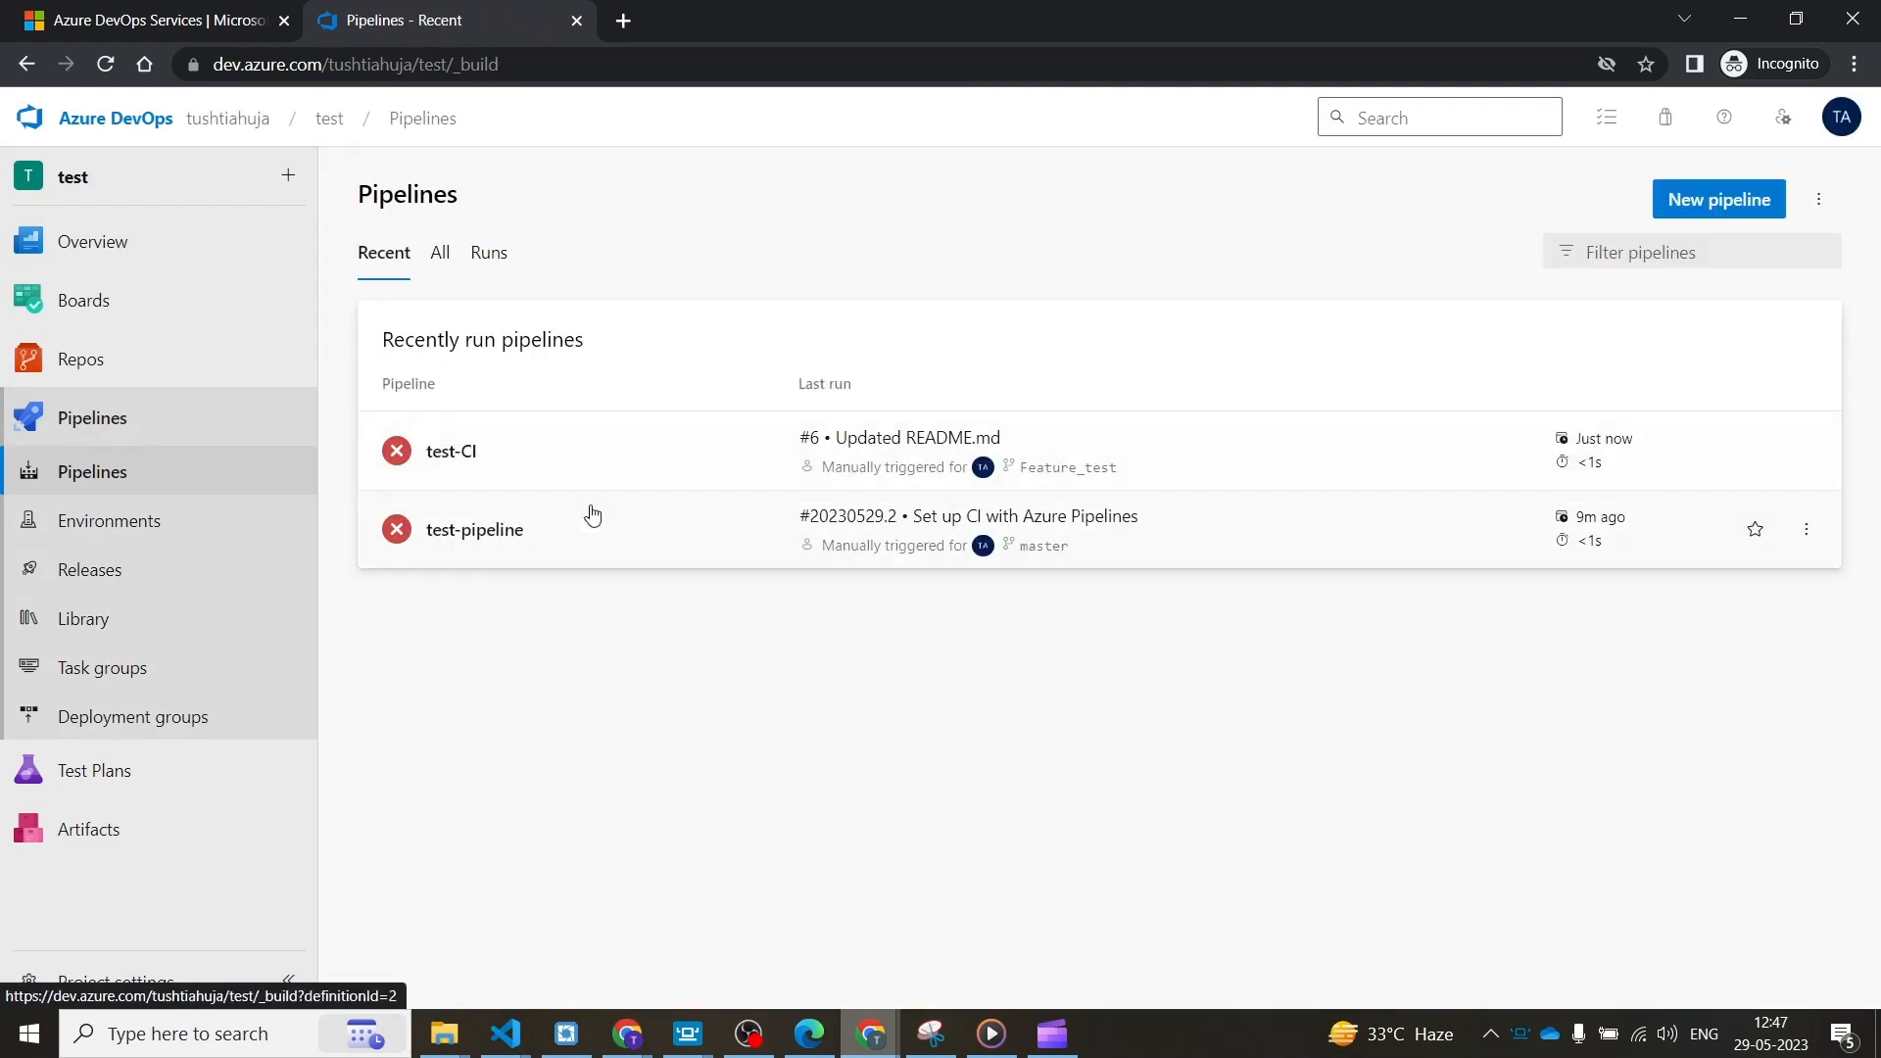
click(576, 480)
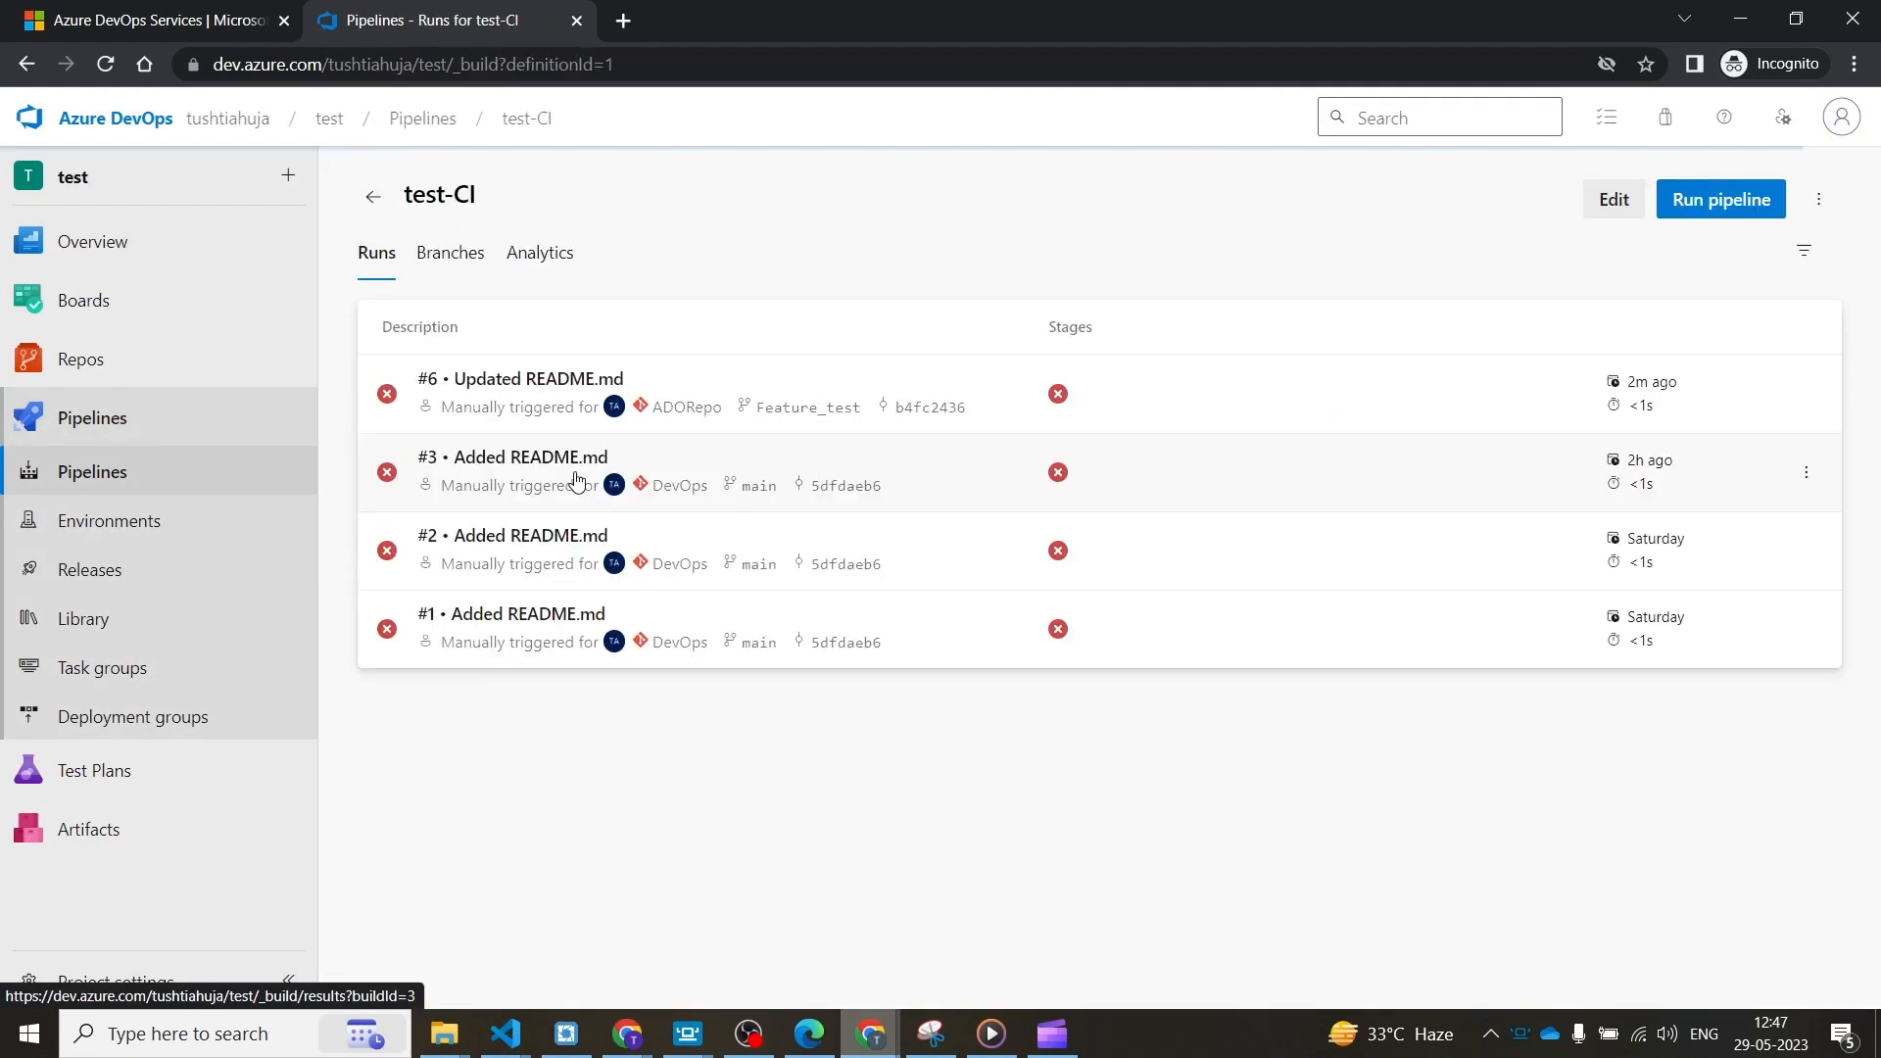
click(933, 388)
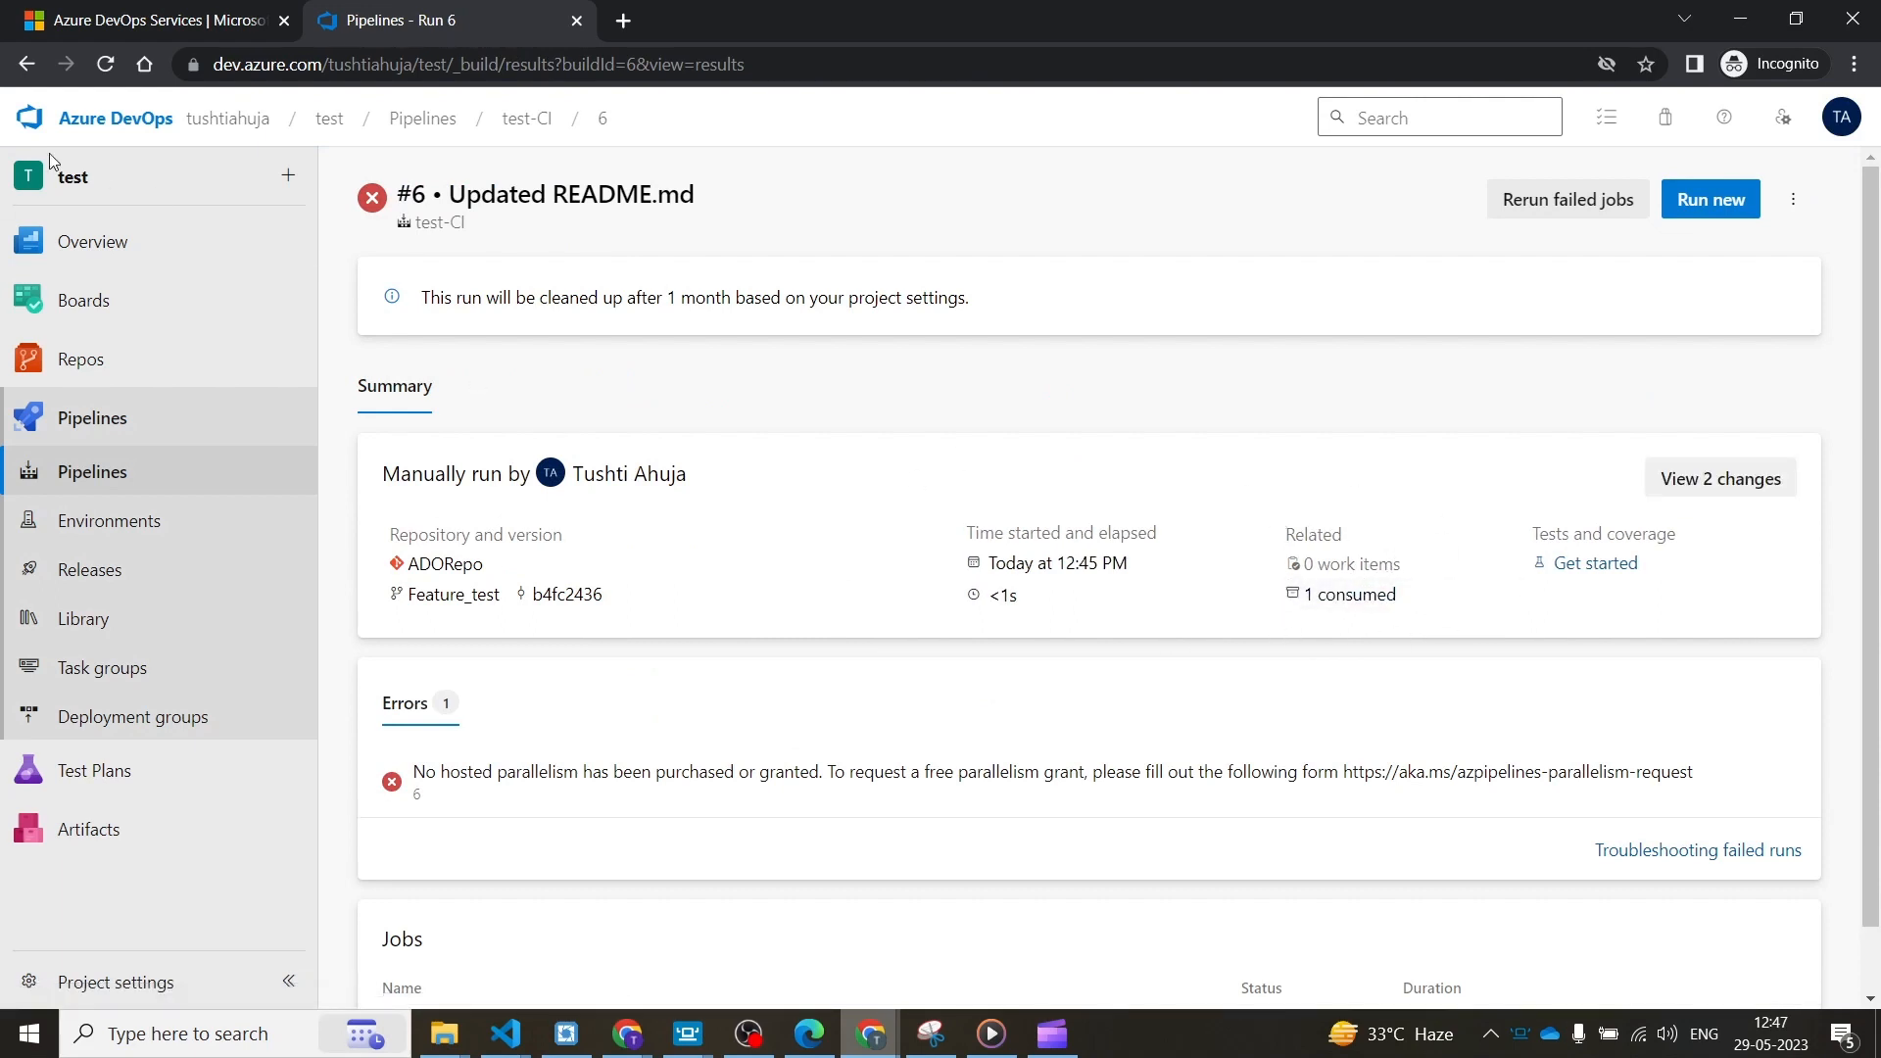
click(155, 419)
click(630, 554)
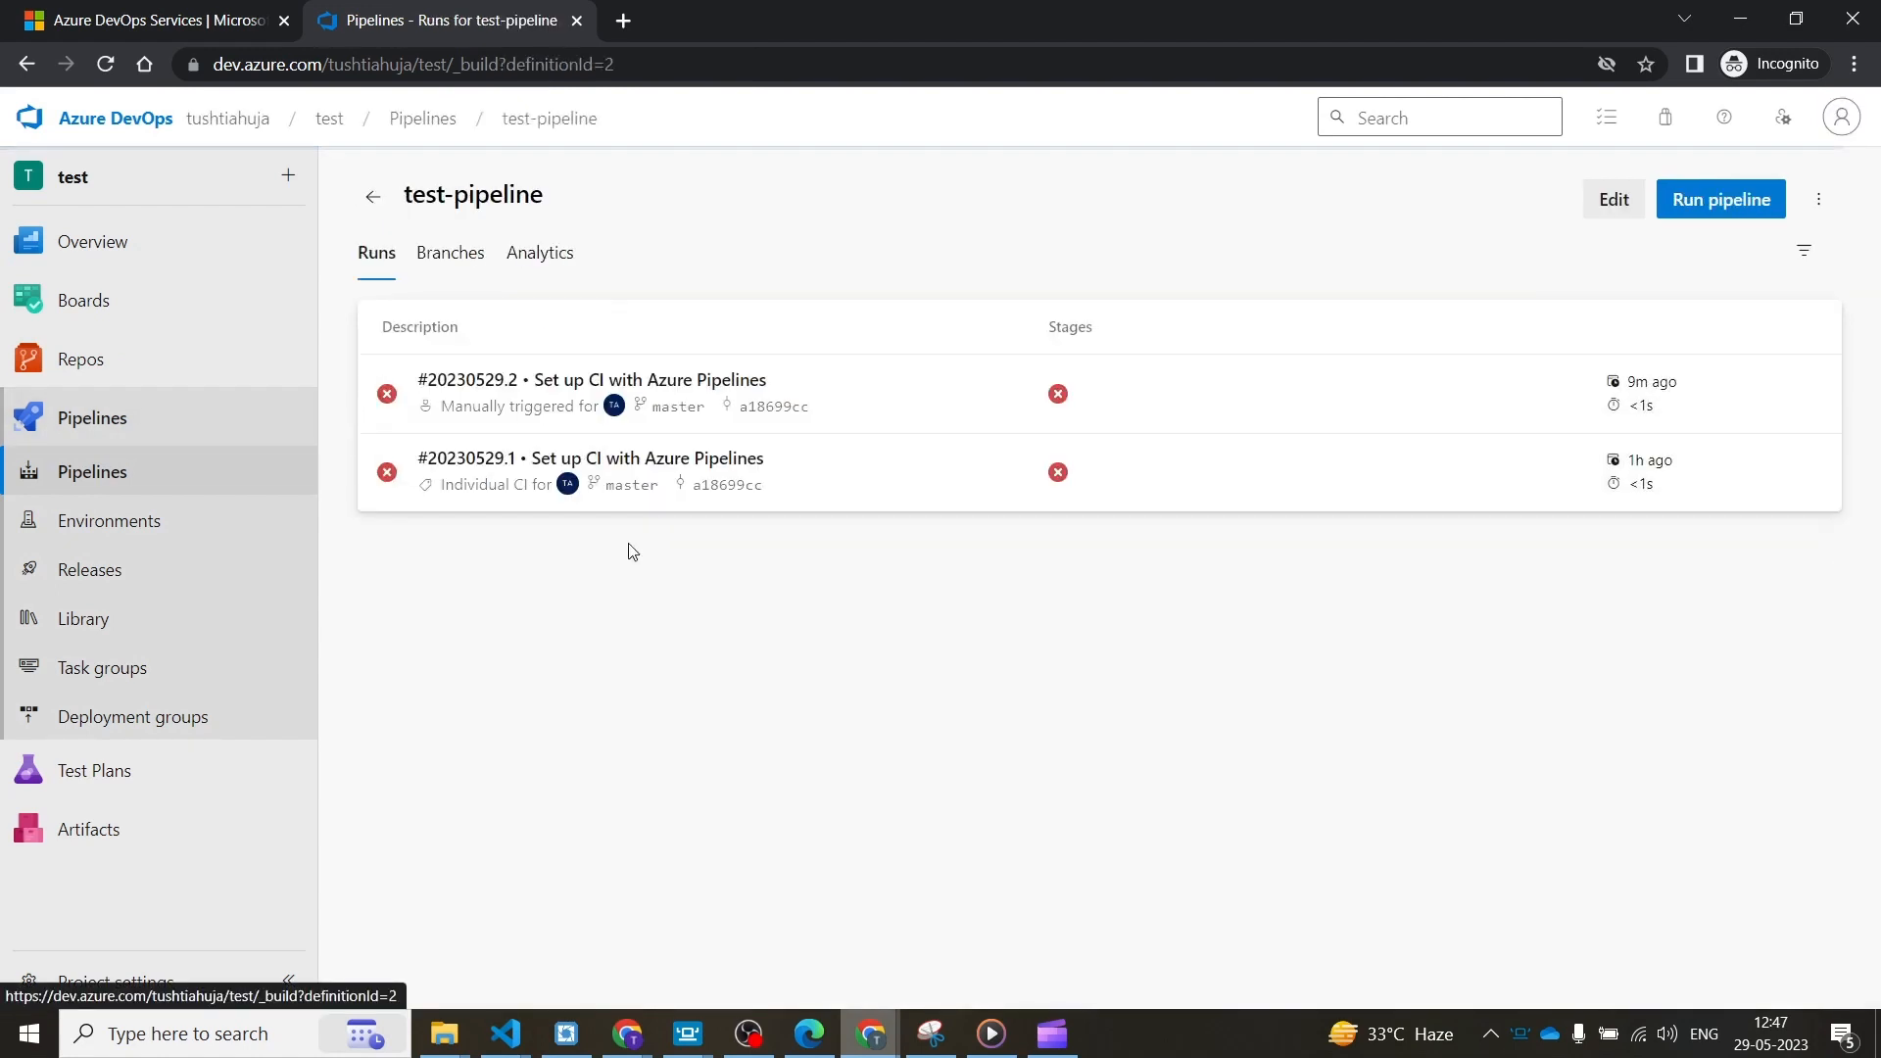
click(1338, 400)
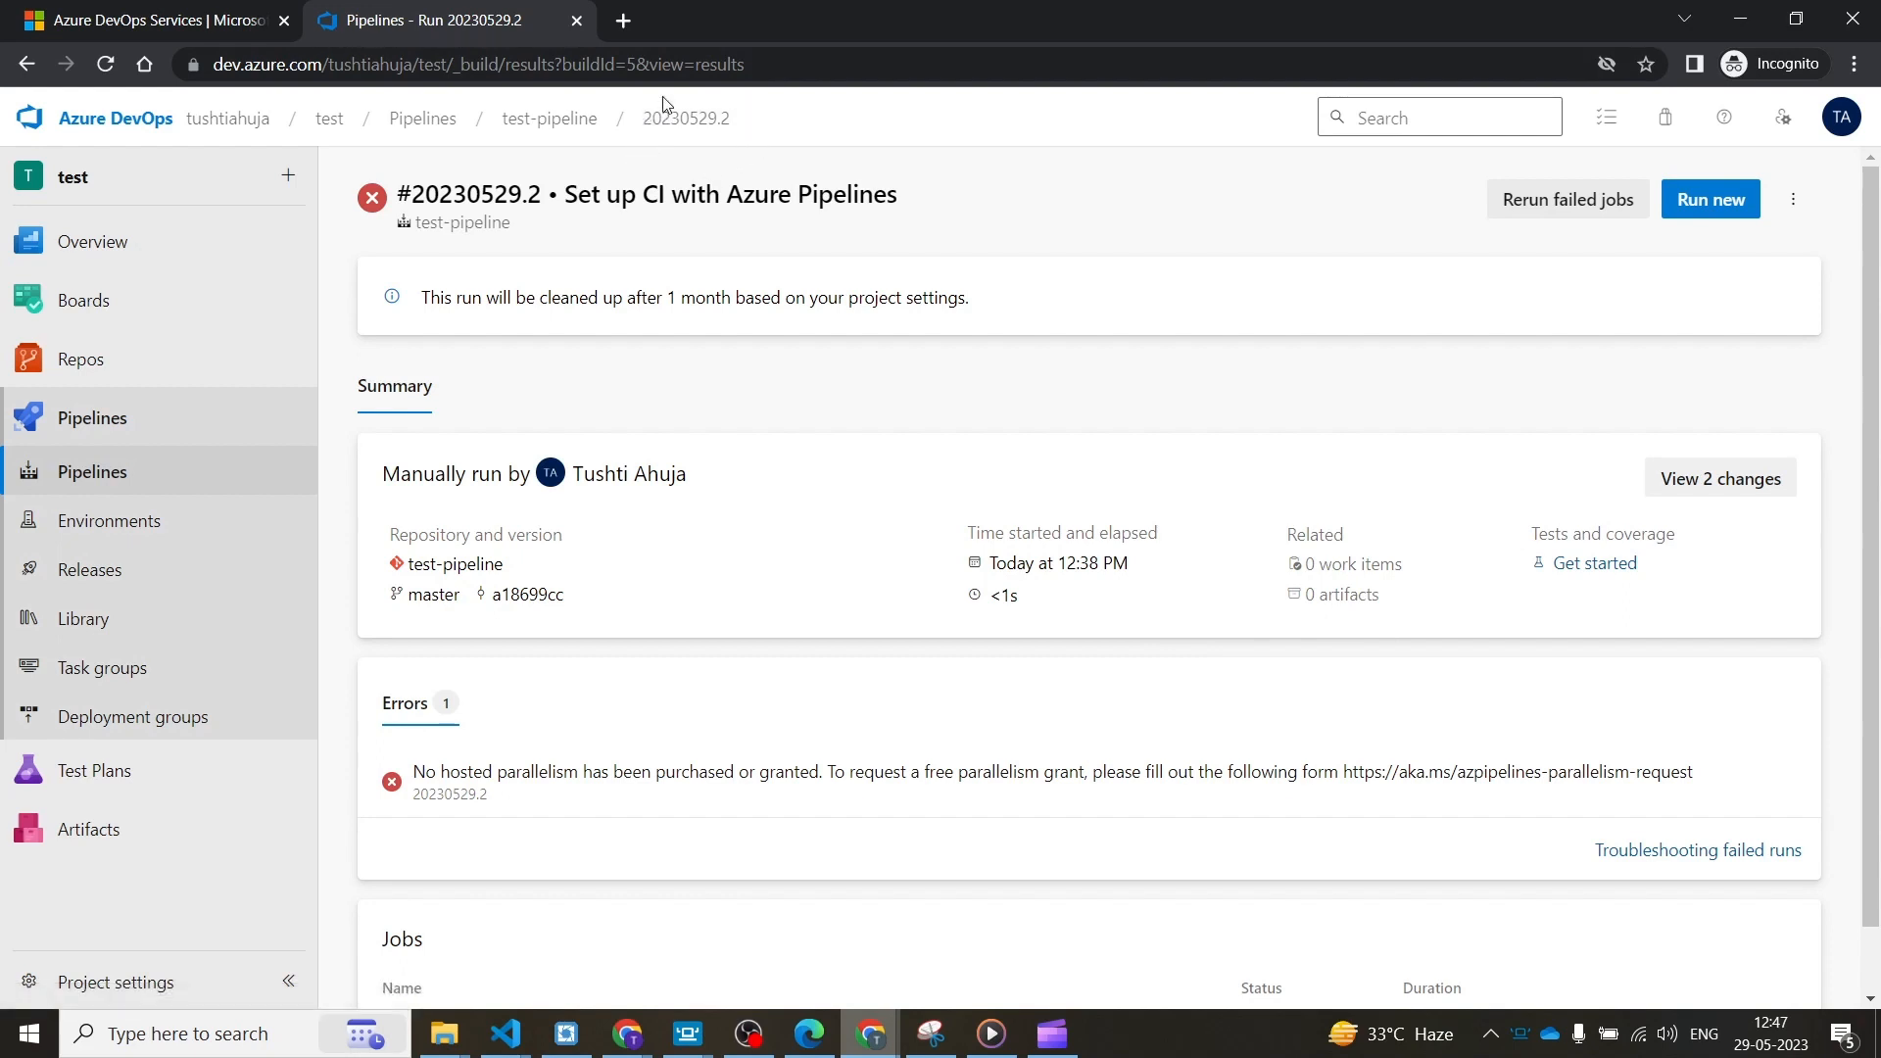
- Open the existing release pipeline for editing
click(118, 572)
click(1547, 198)
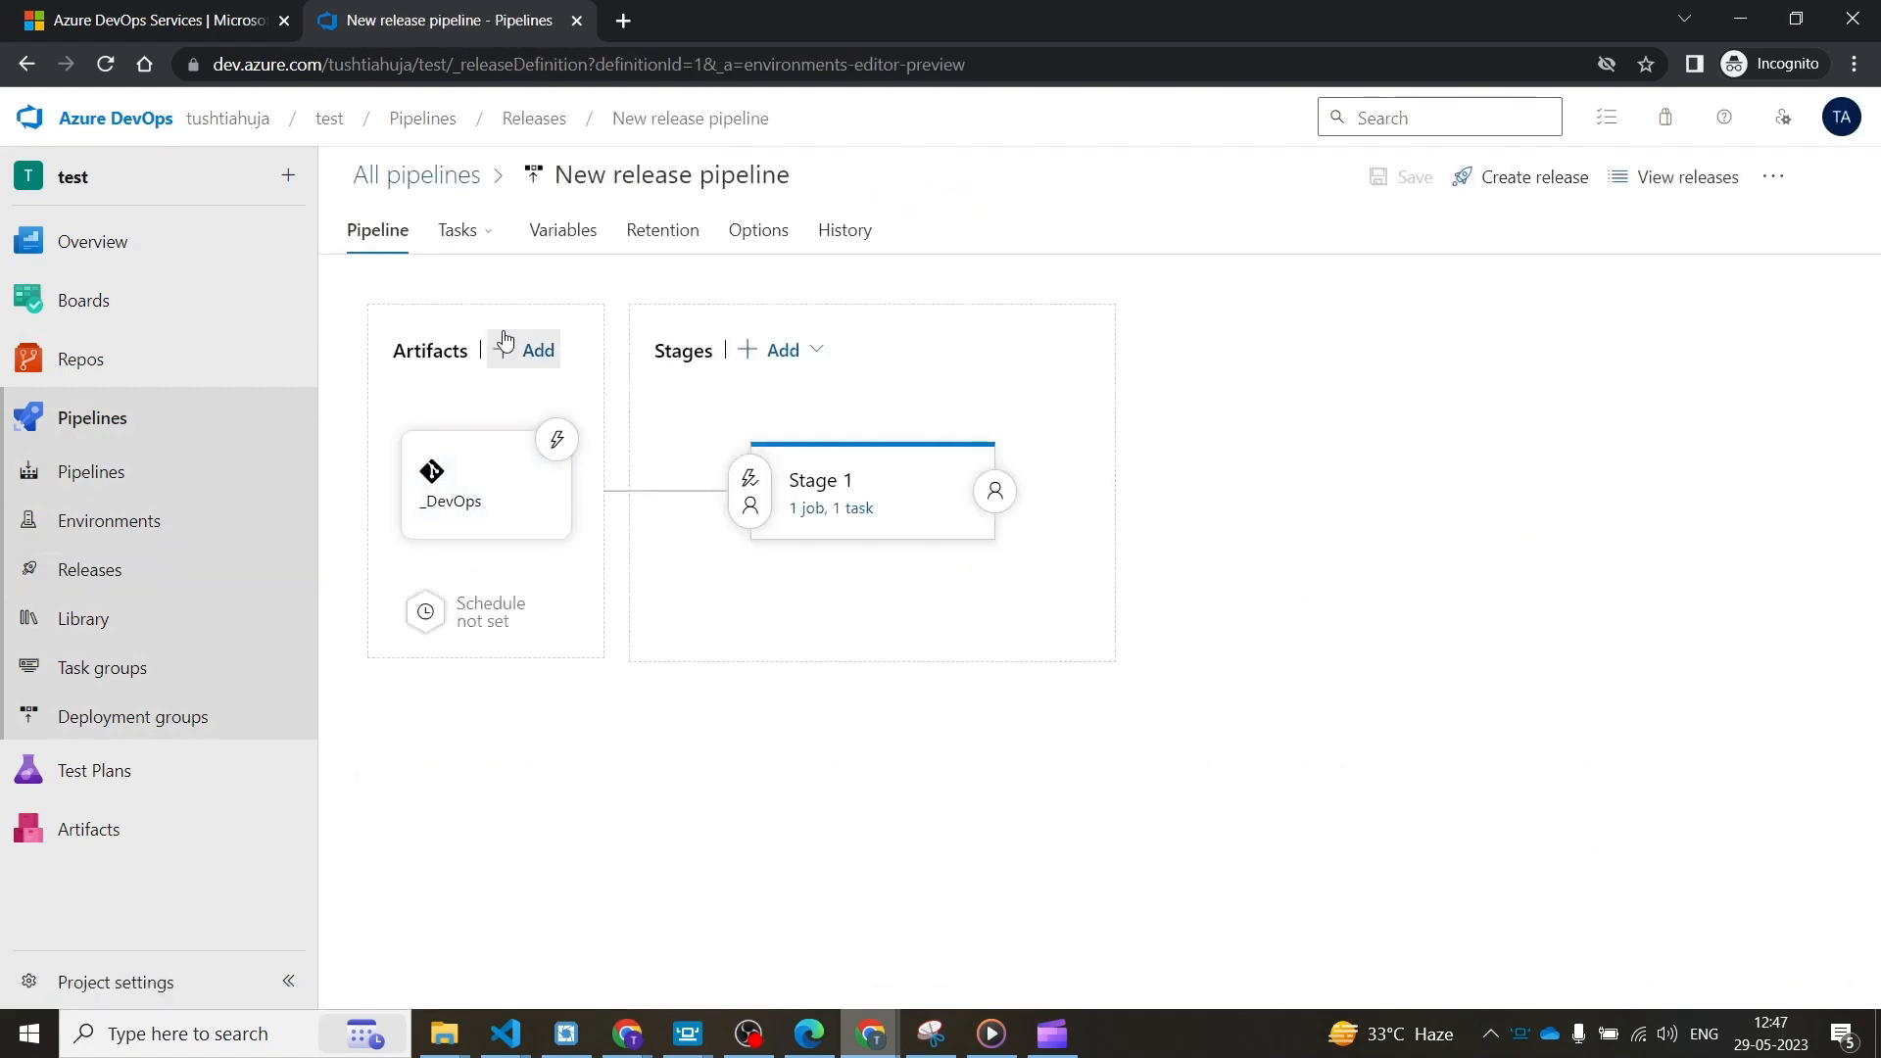
- Try to set up test-CI as a Build artifact with a specific version, and close the form without adding an artifact
click(513, 350)
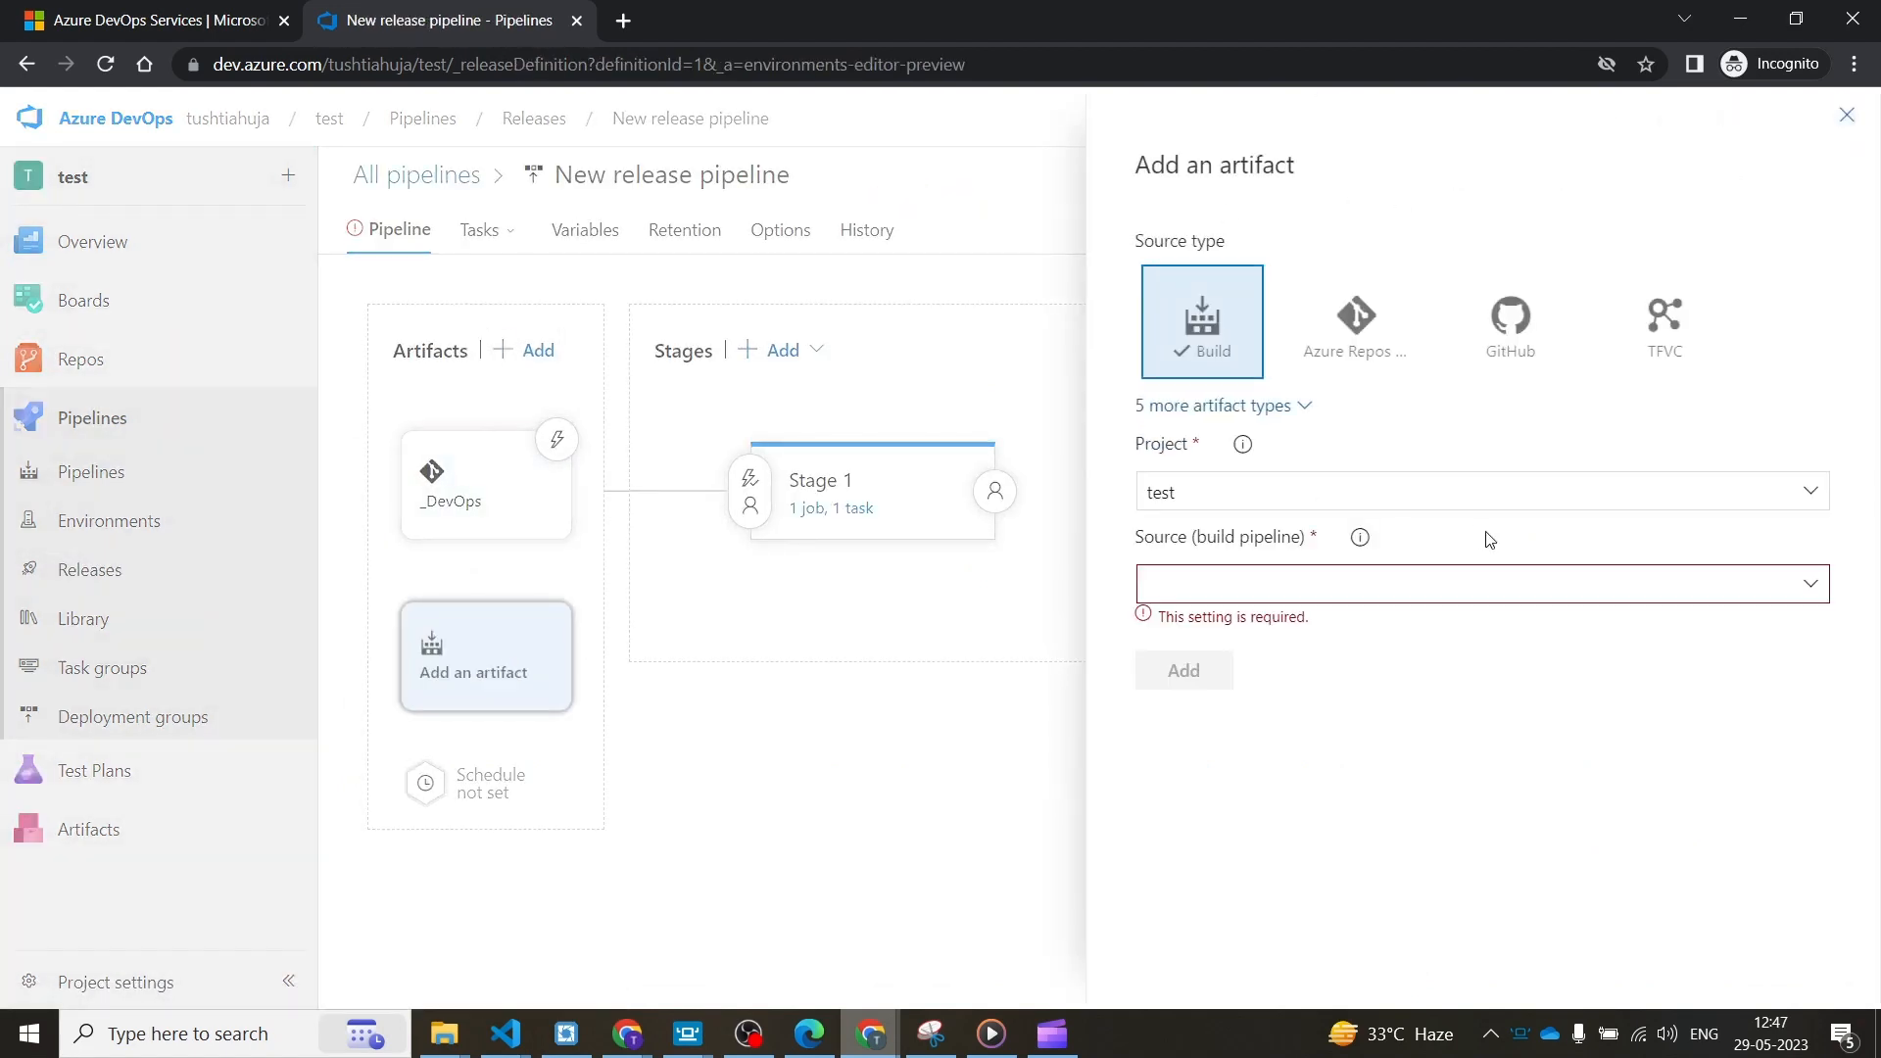
click(1818, 588)
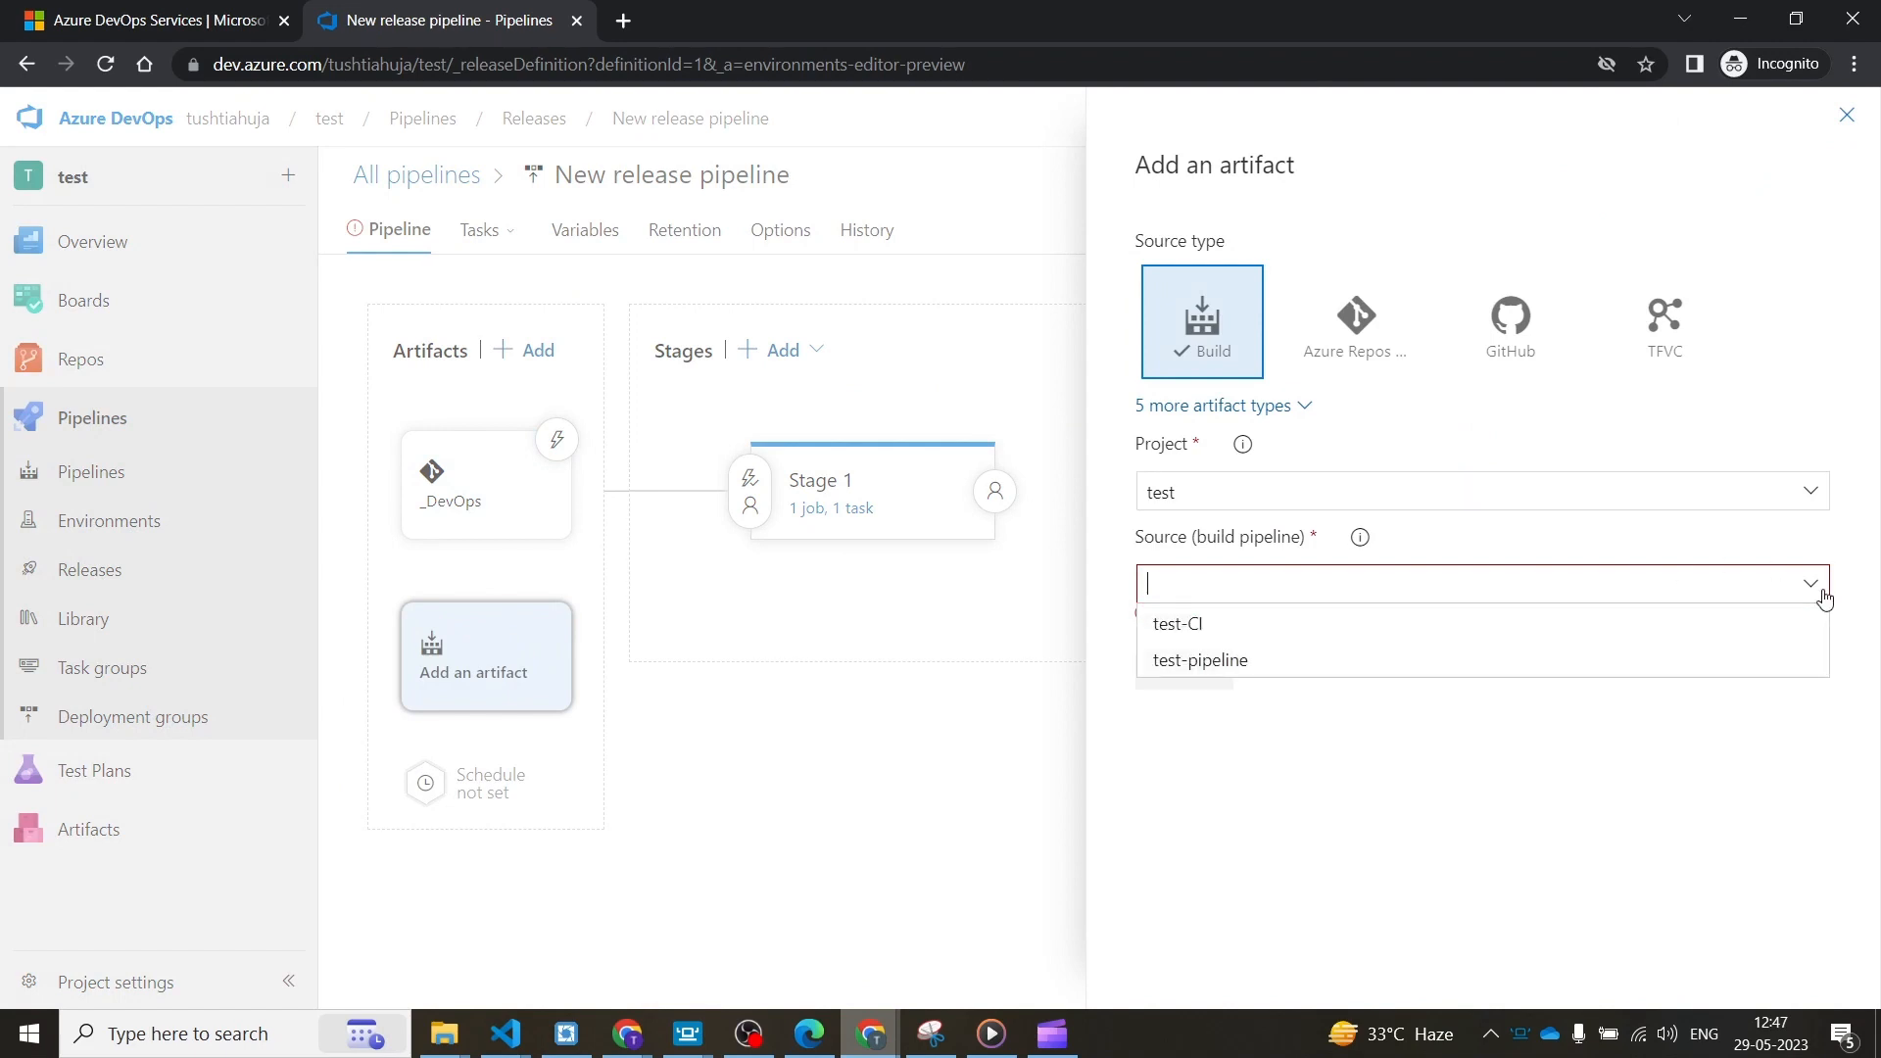
click(1348, 627)
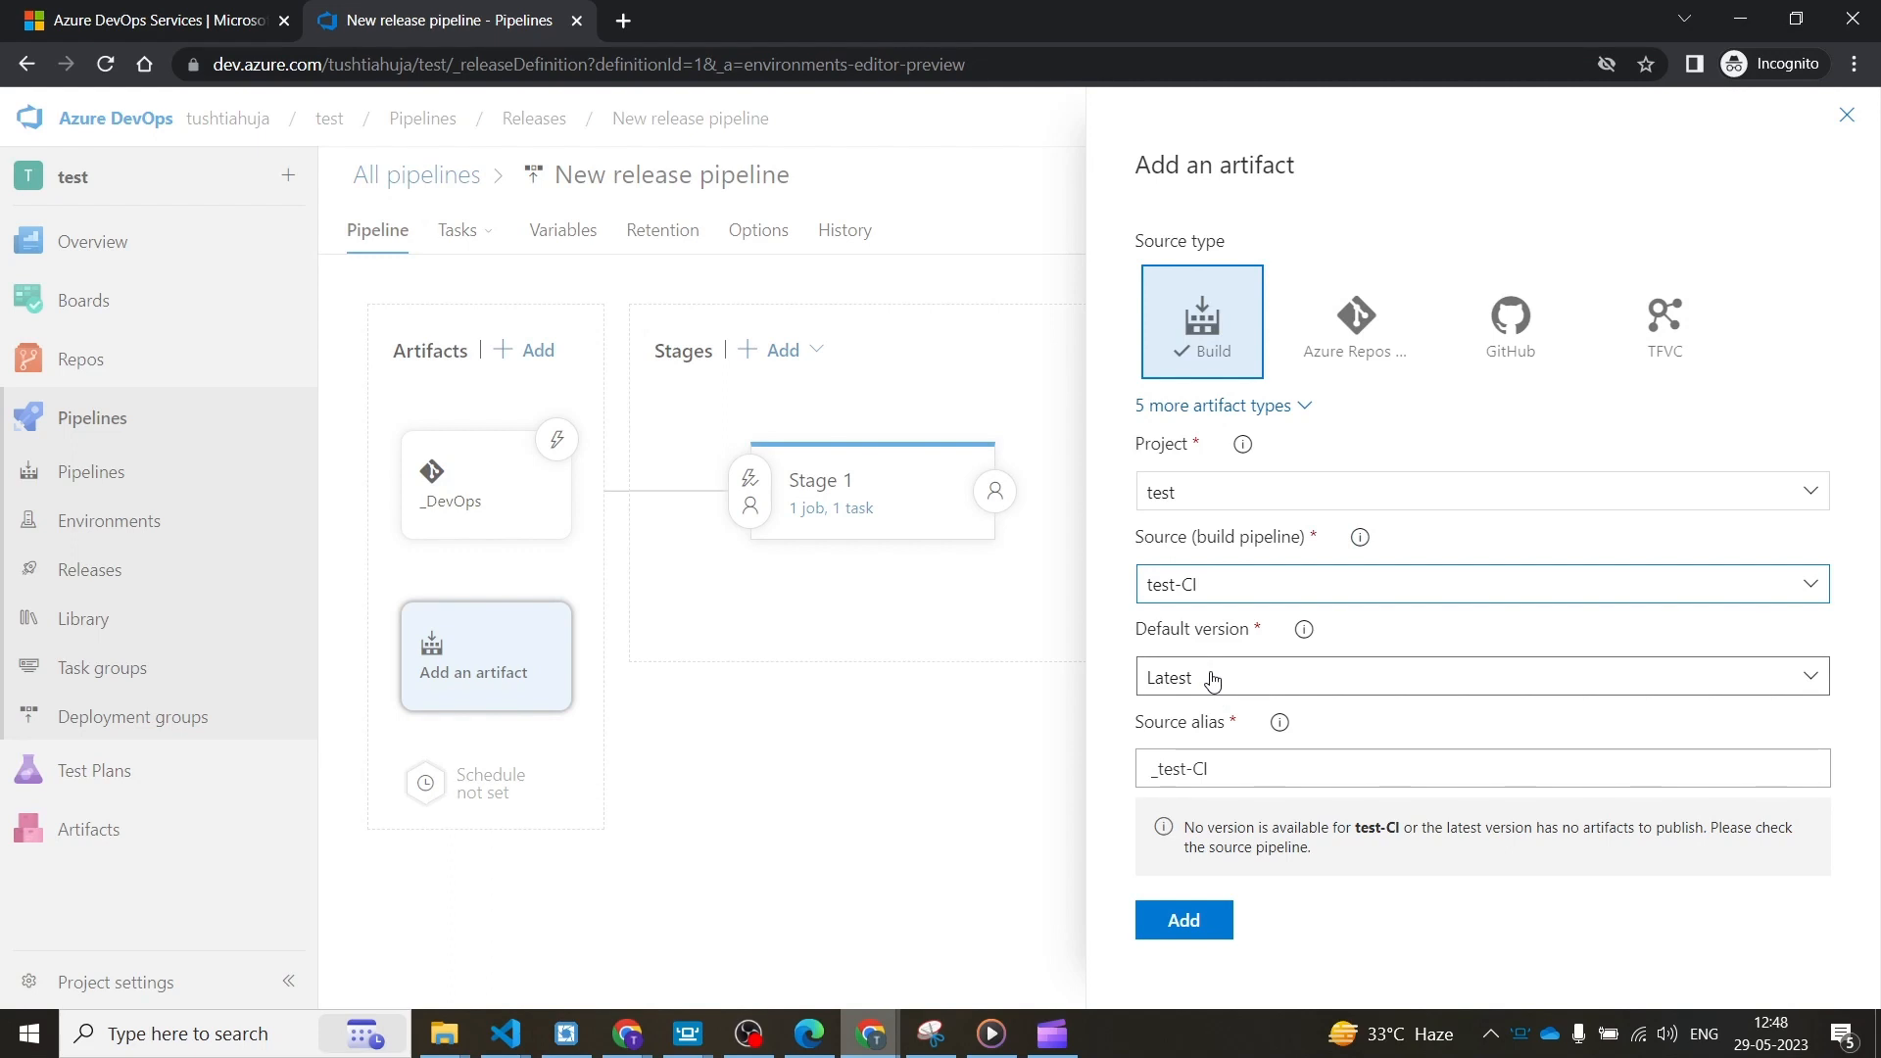
click(1270, 686)
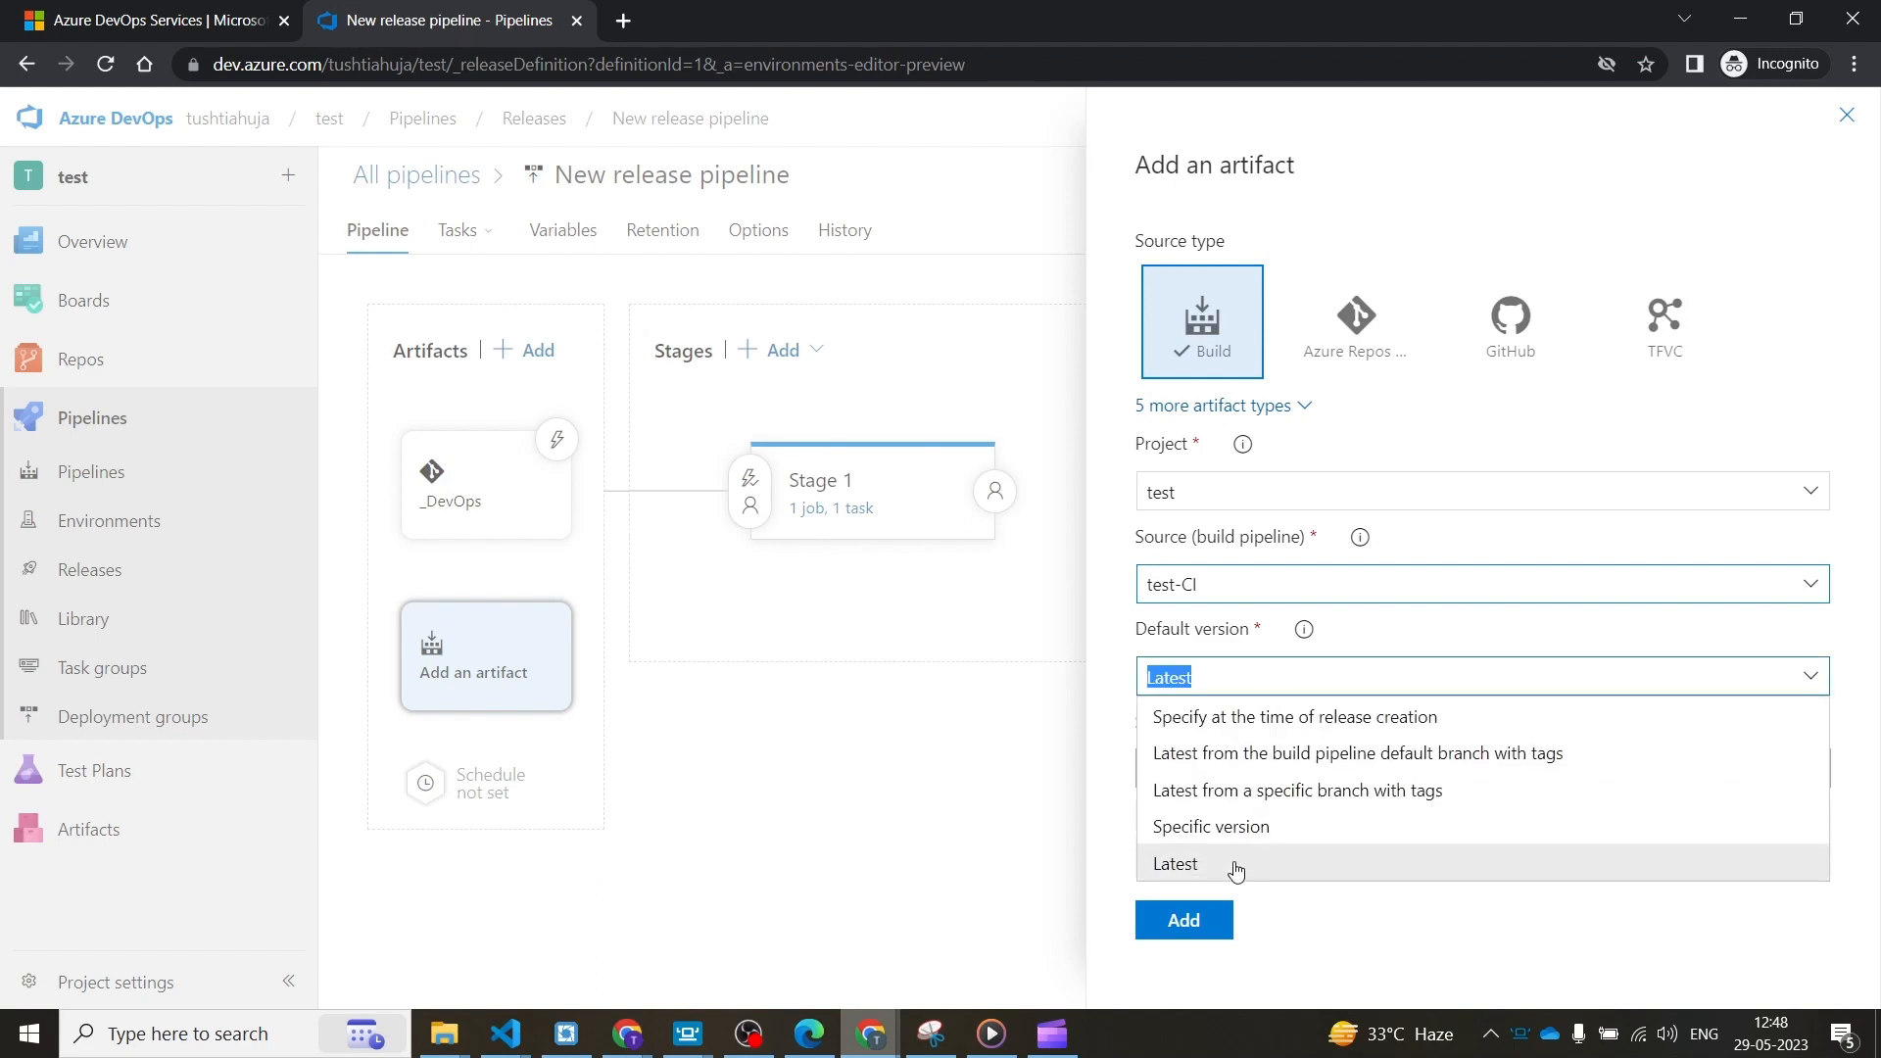
click(1245, 828)
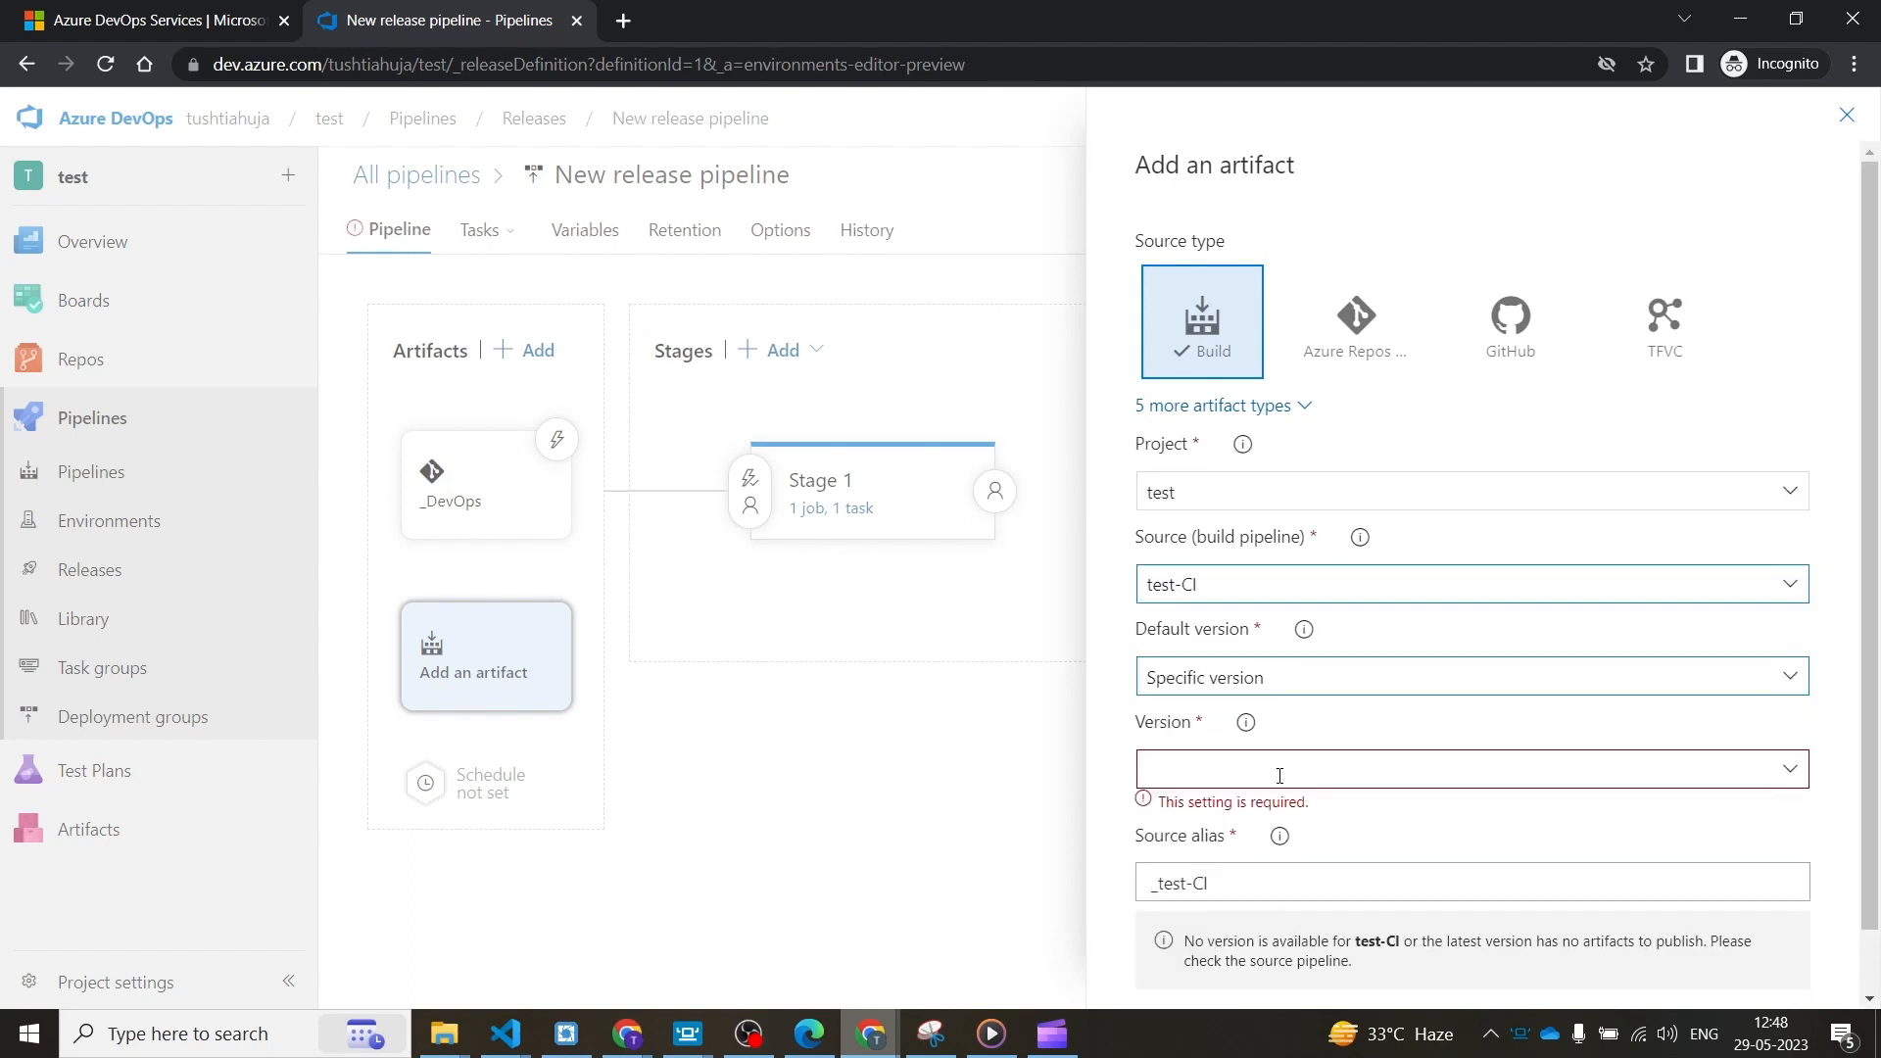
click(1802, 774)
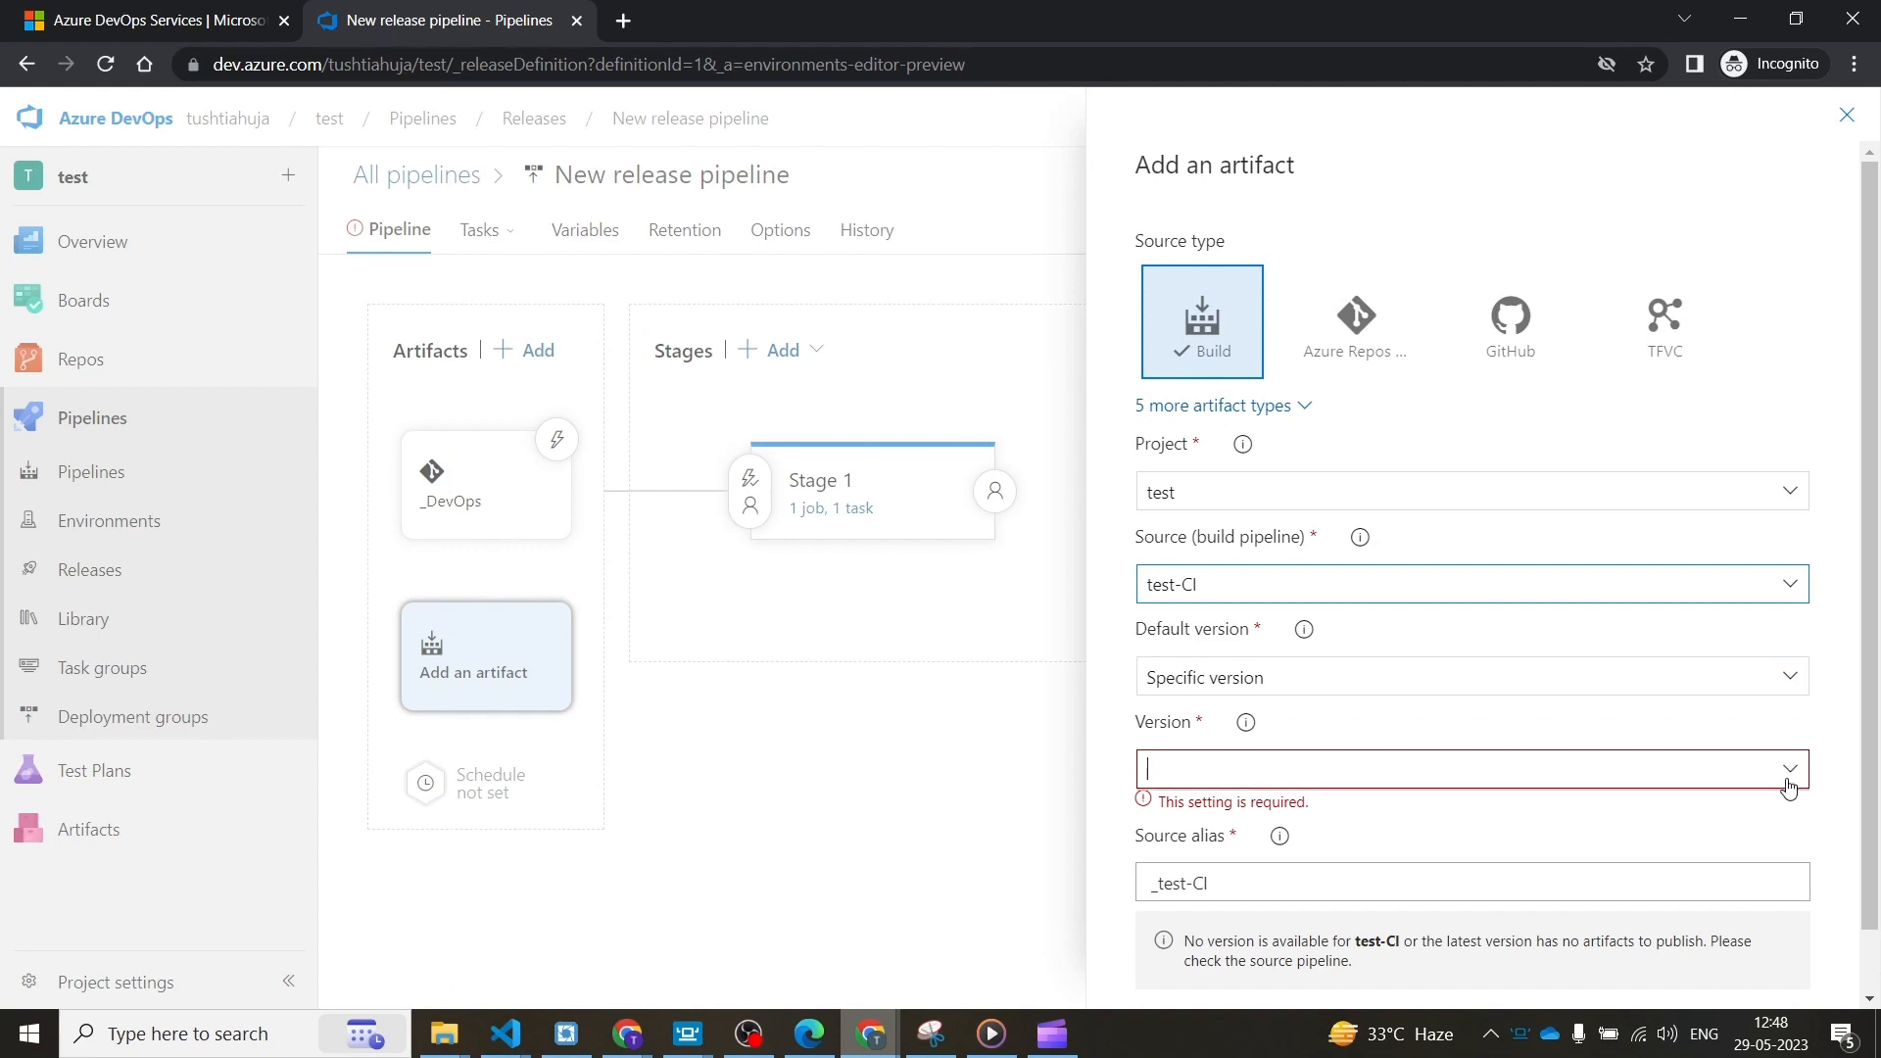
click(1345, 338)
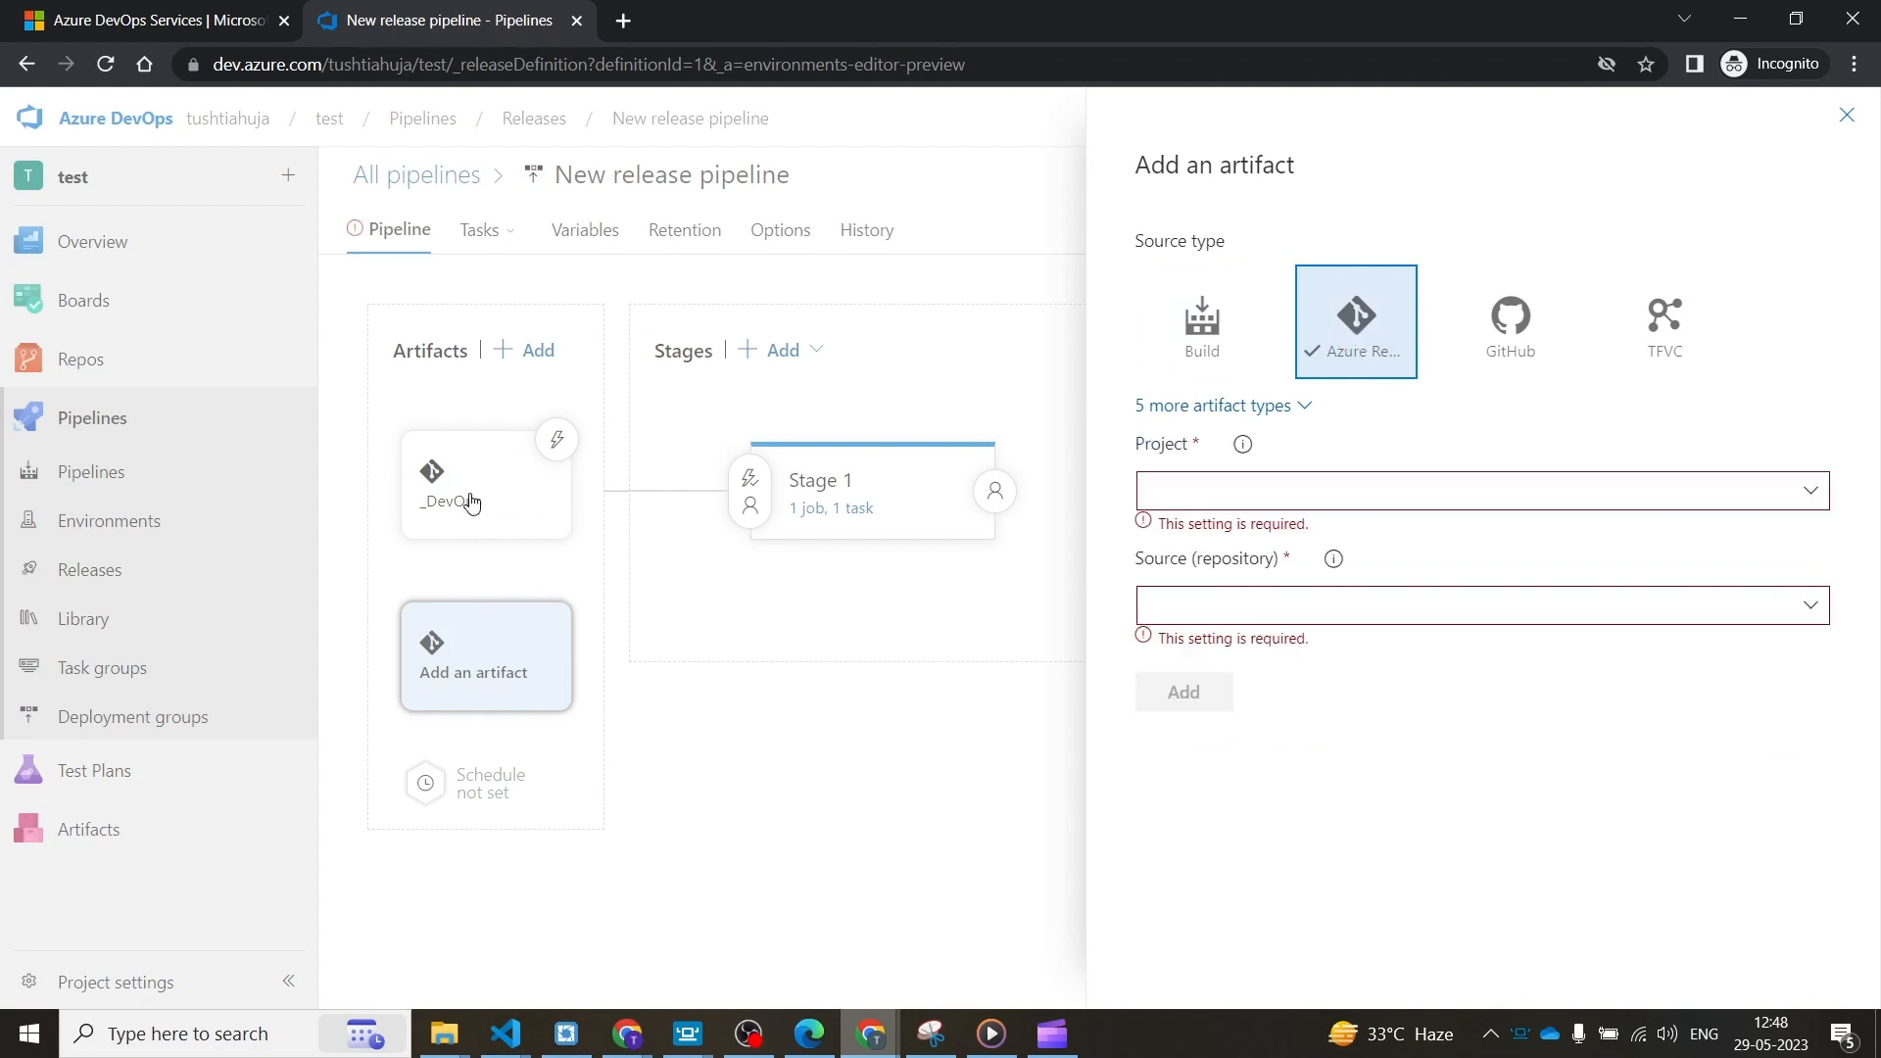
click(1845, 115)
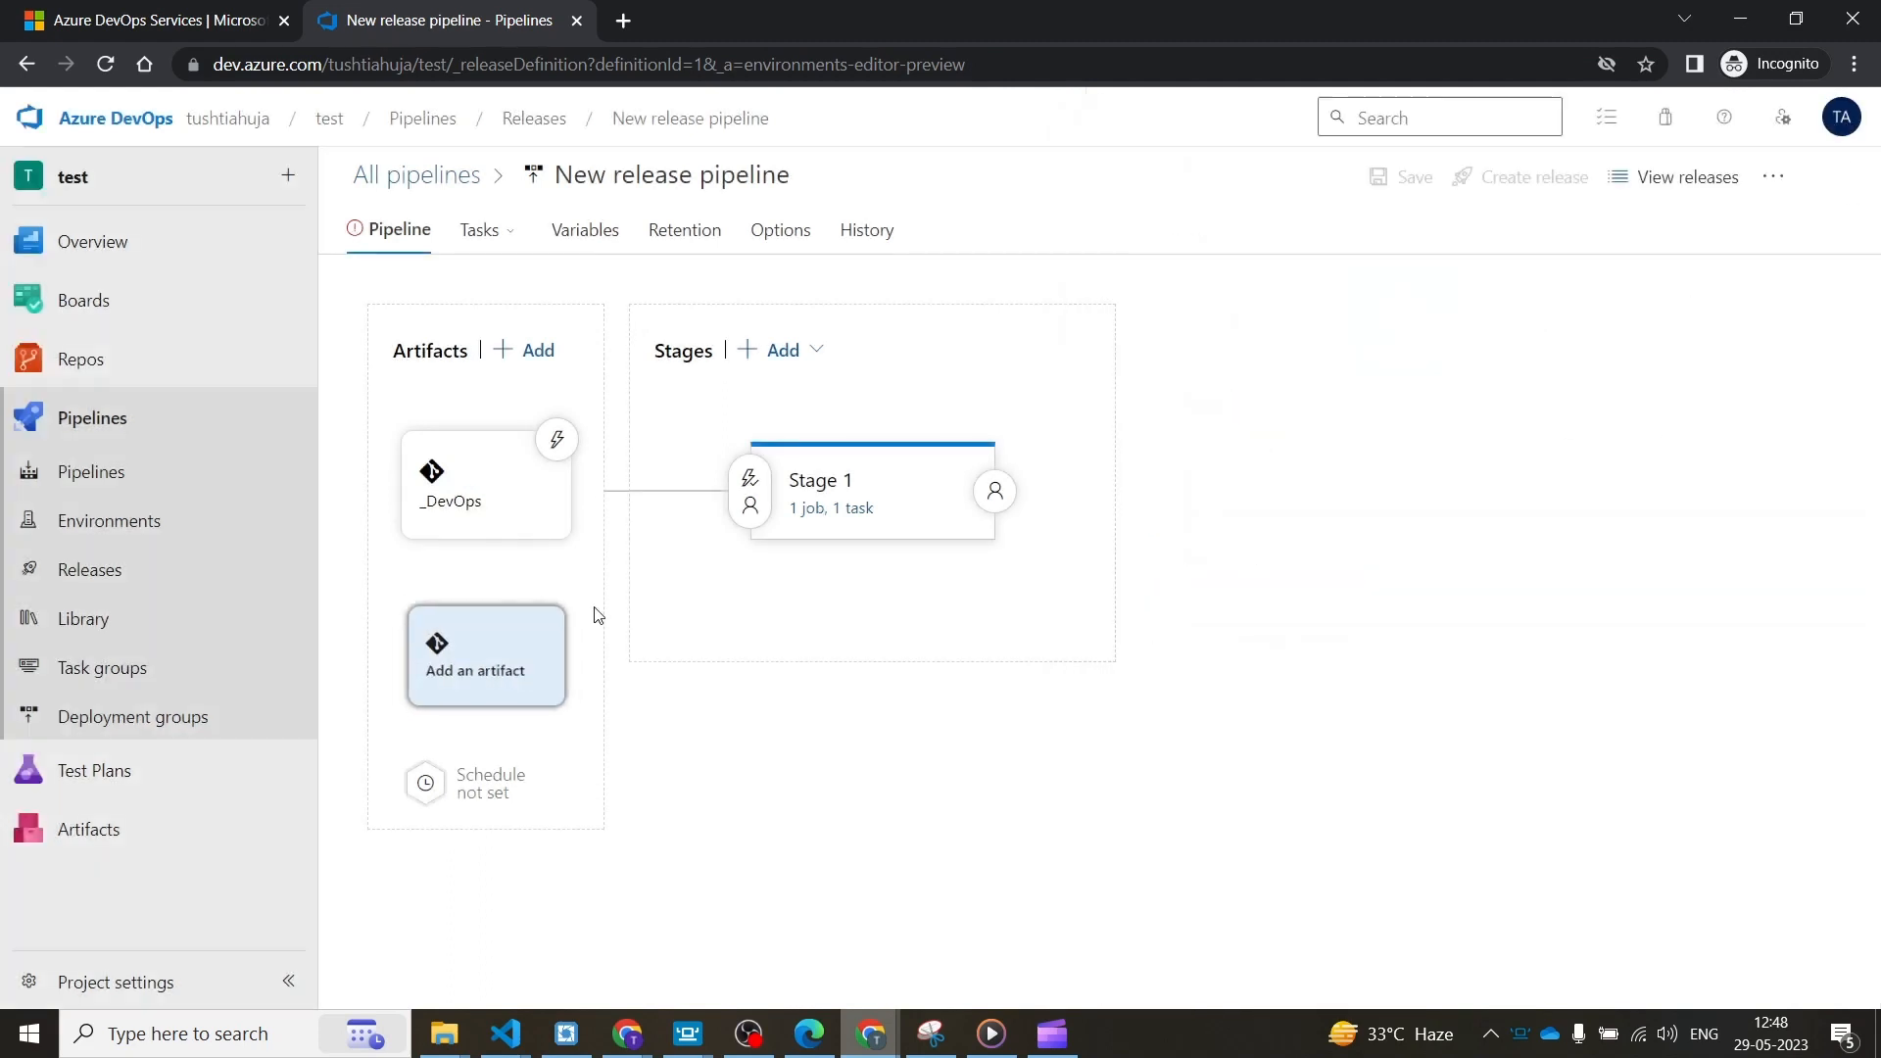
- Review the repository, branch, version and fetch settings of the linked _DevOps artifact
click(500, 500)
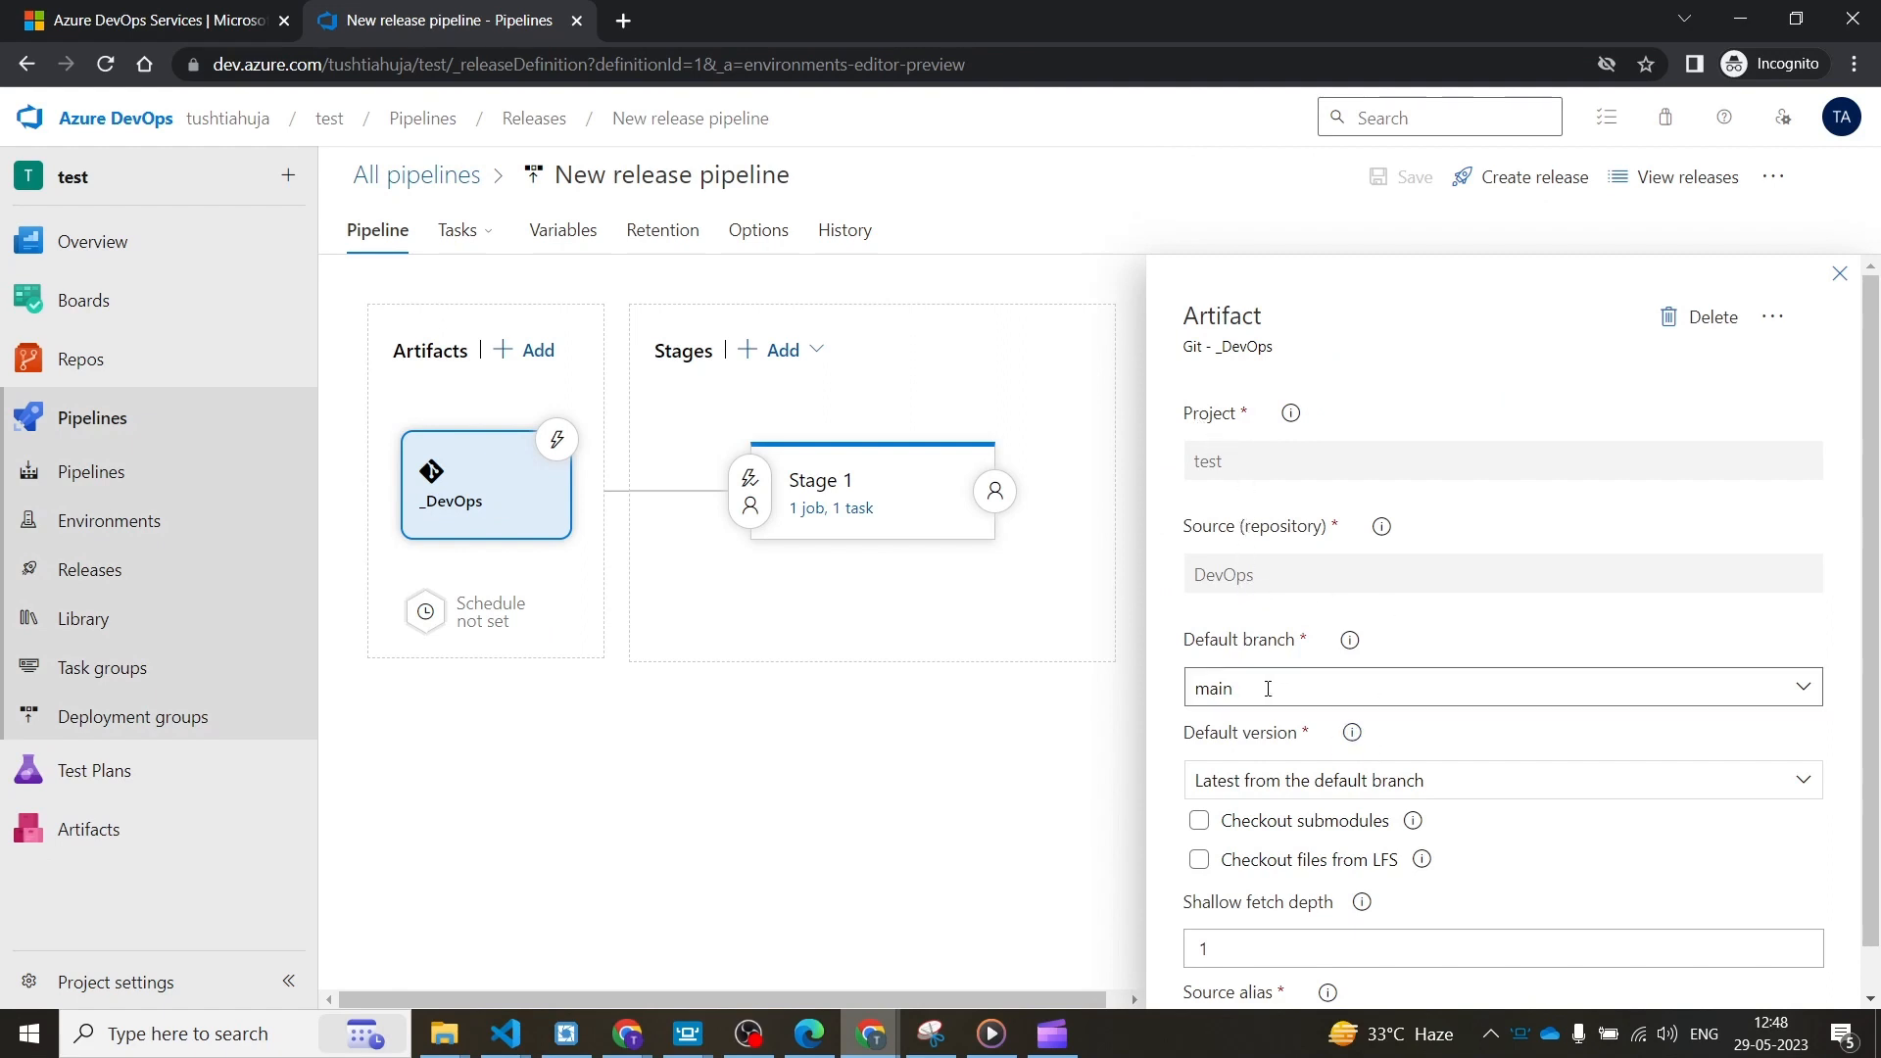
scroll(1877, 540, down, 1)
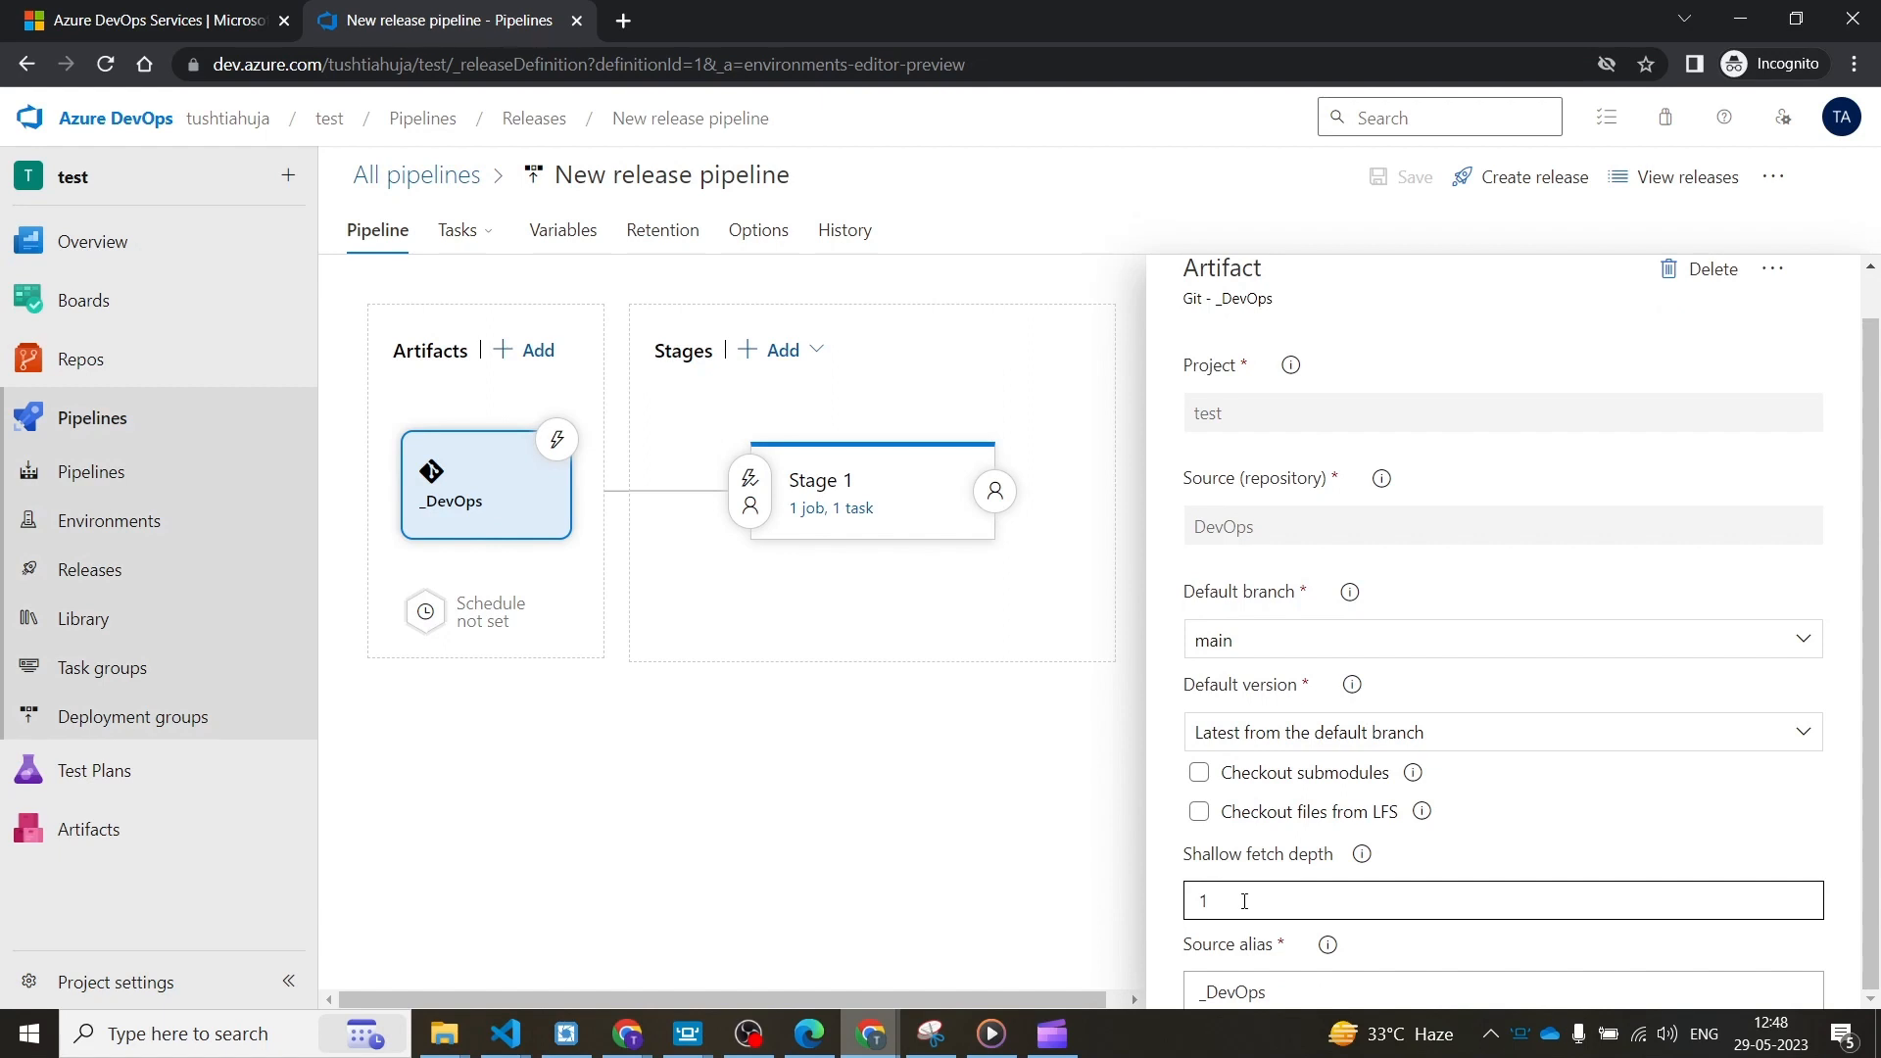
scroll(1876, 686, up, 1)
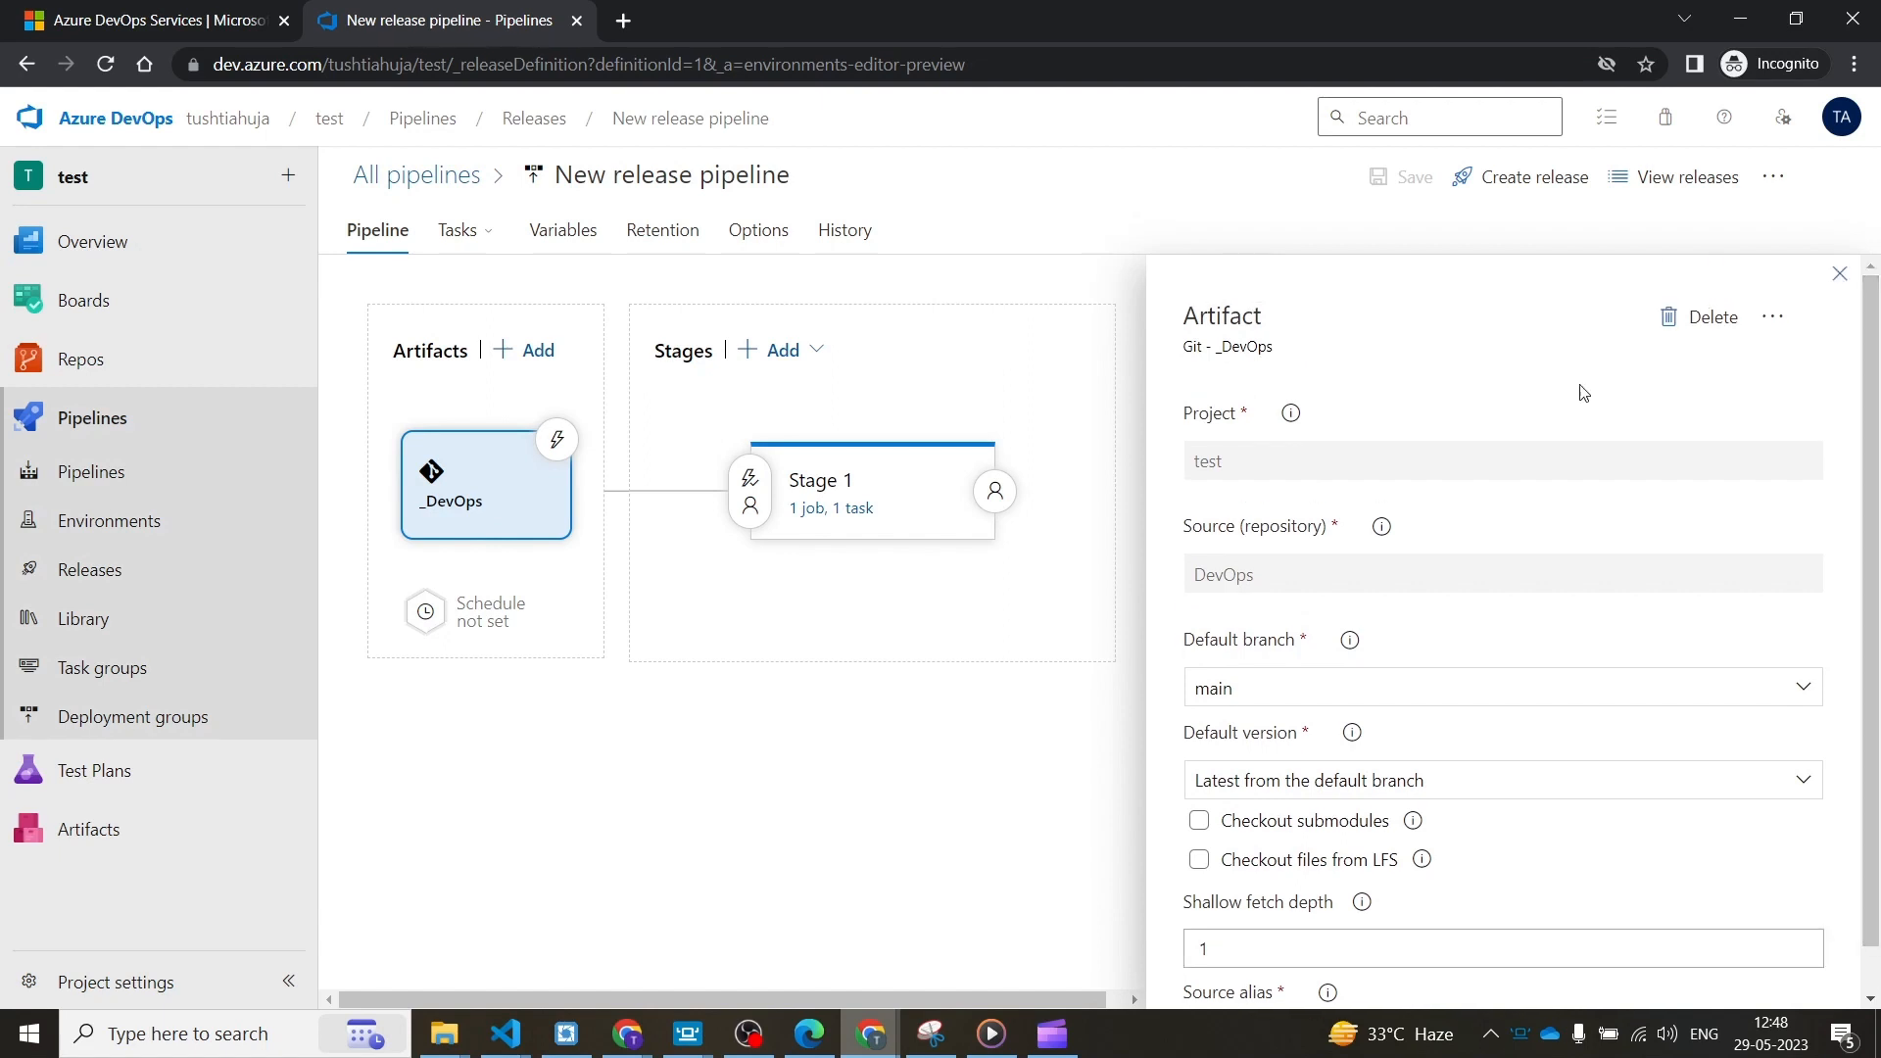
click(1842, 273)
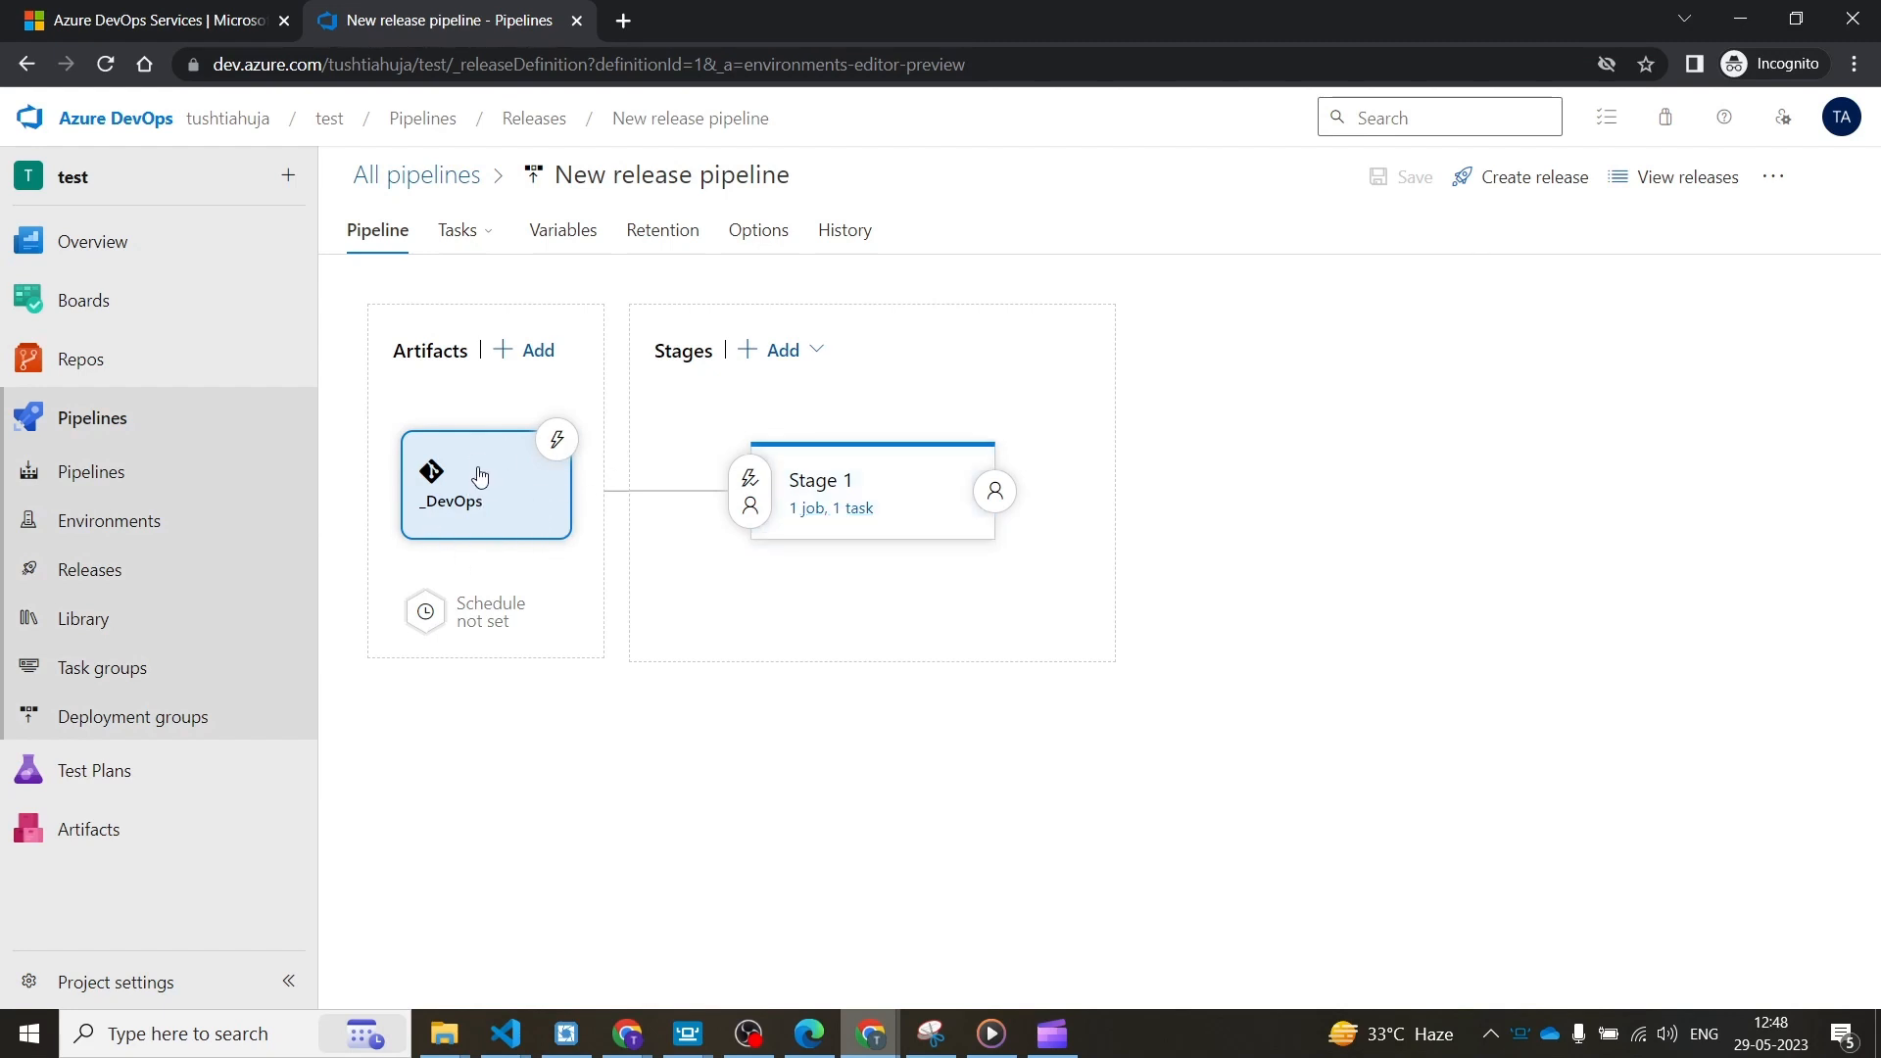
- Review Stage 1's Agent job settings, including agent pool, execution plan, artifact download and additional options
click(832, 509)
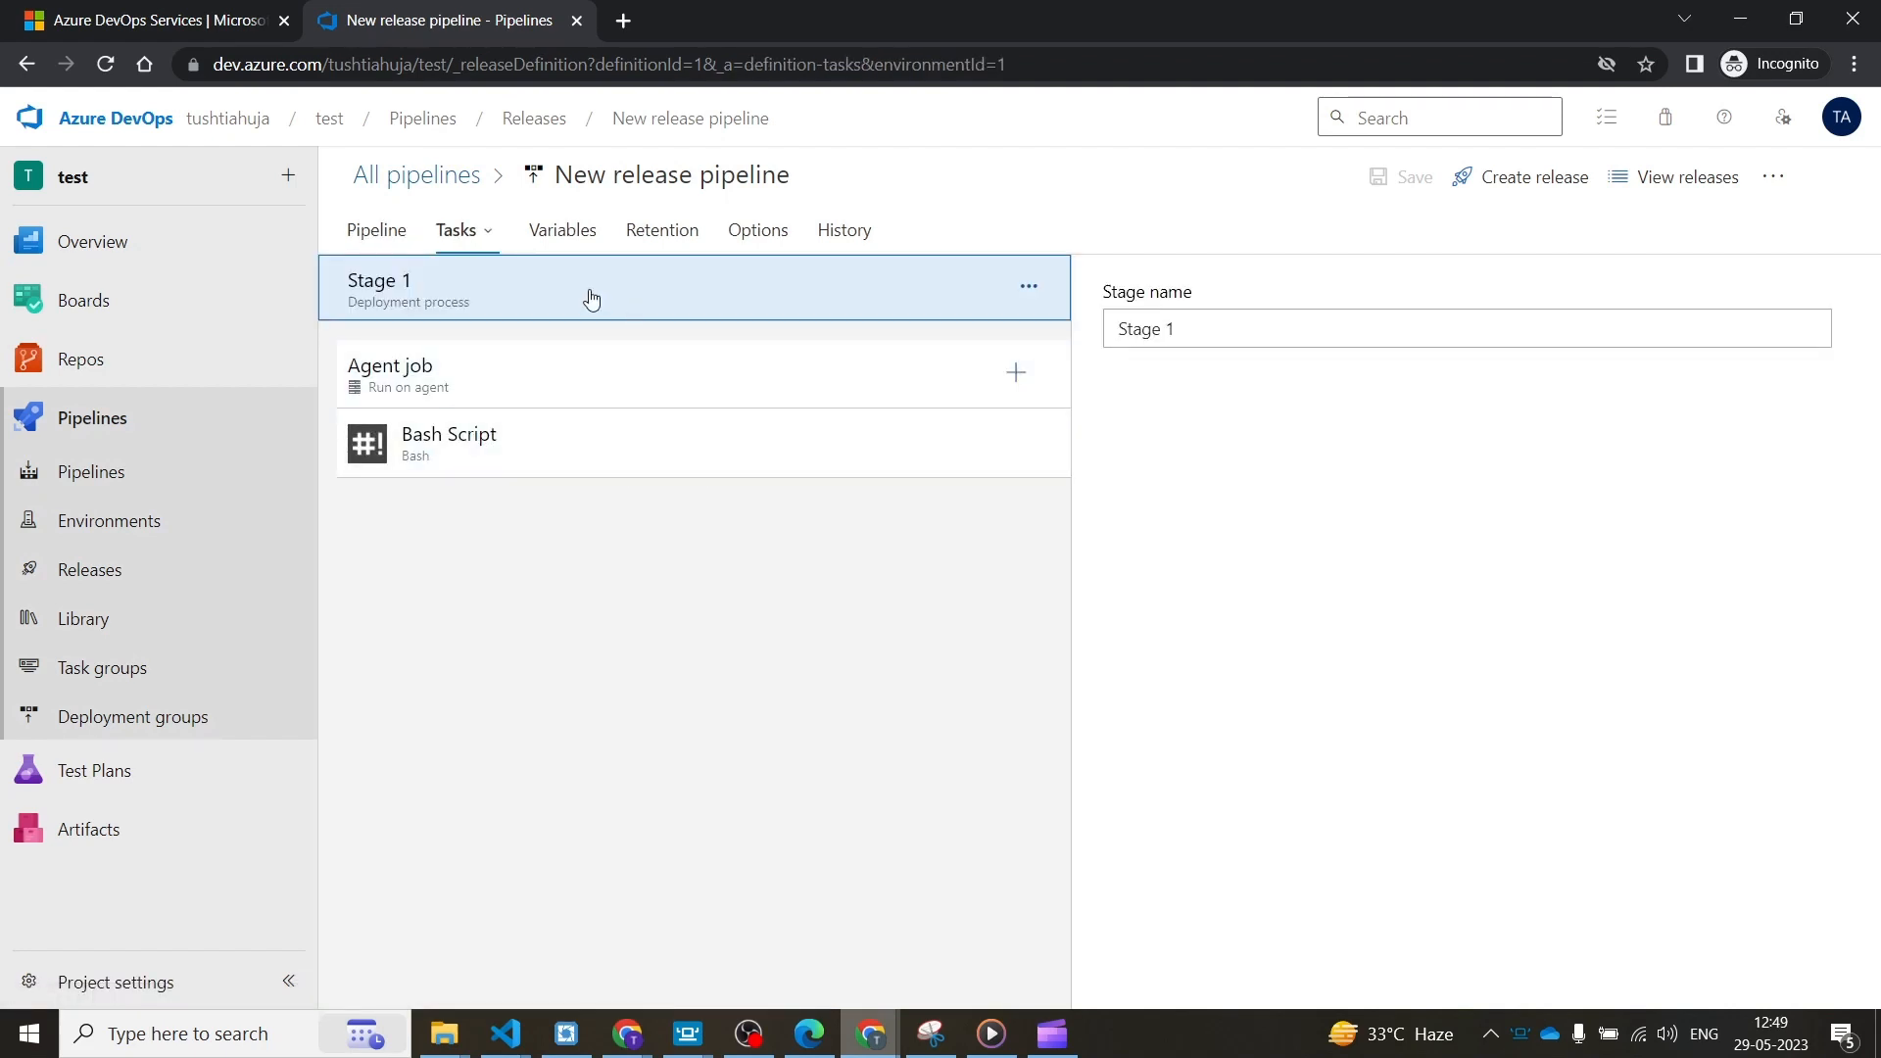
click(610, 386)
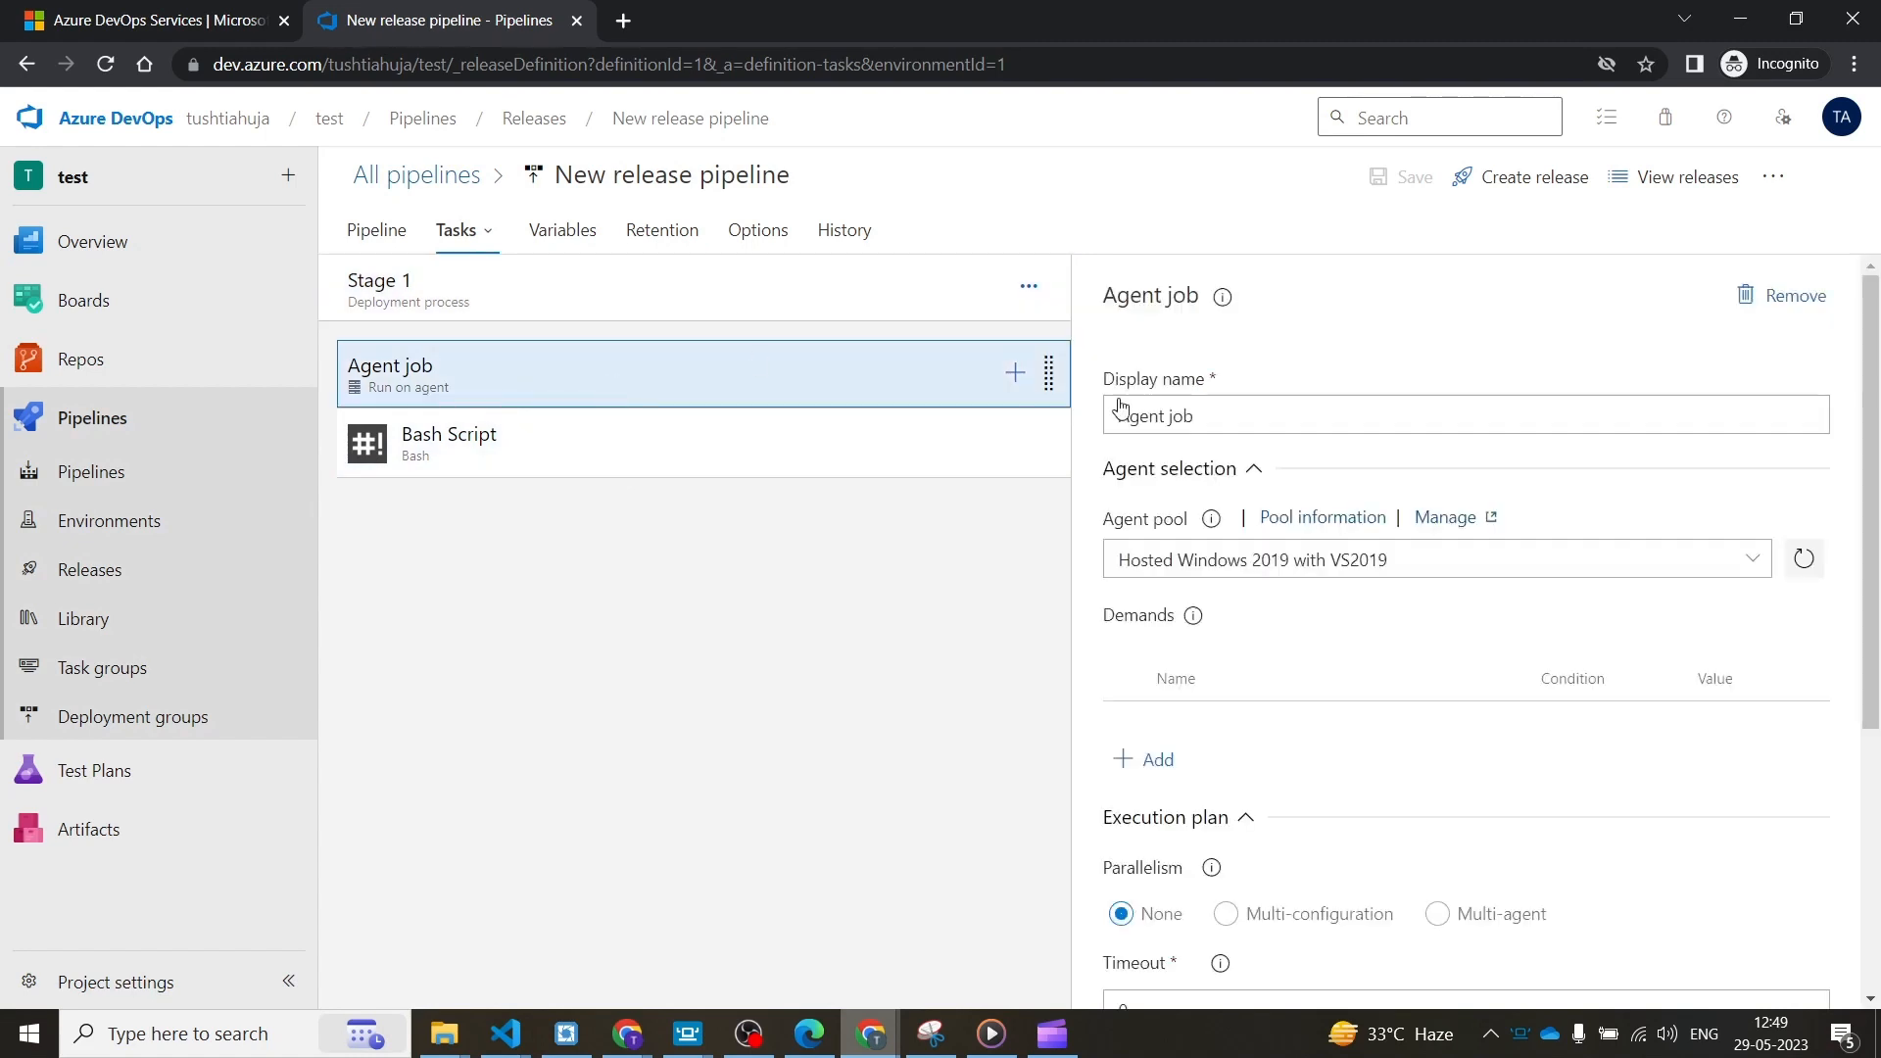
scroll(1874, 382, down, 5)
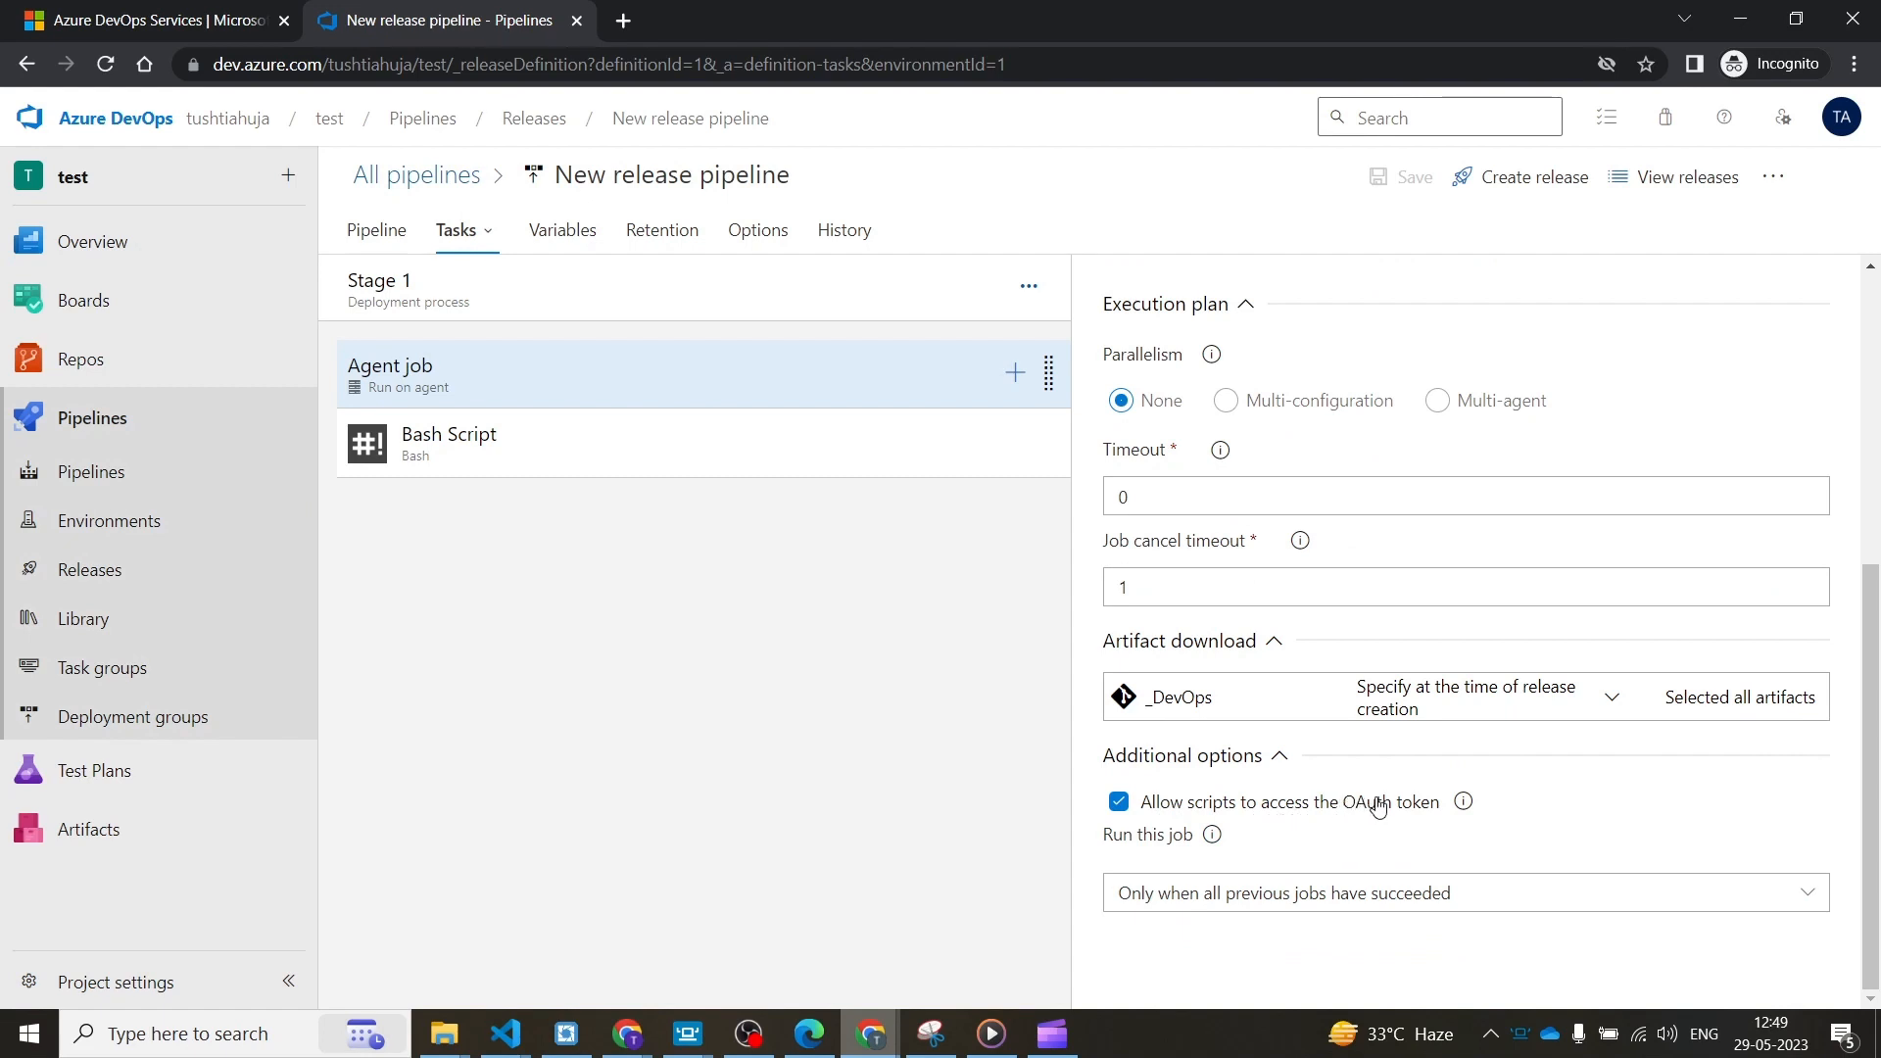
mouse_move(73, 359)
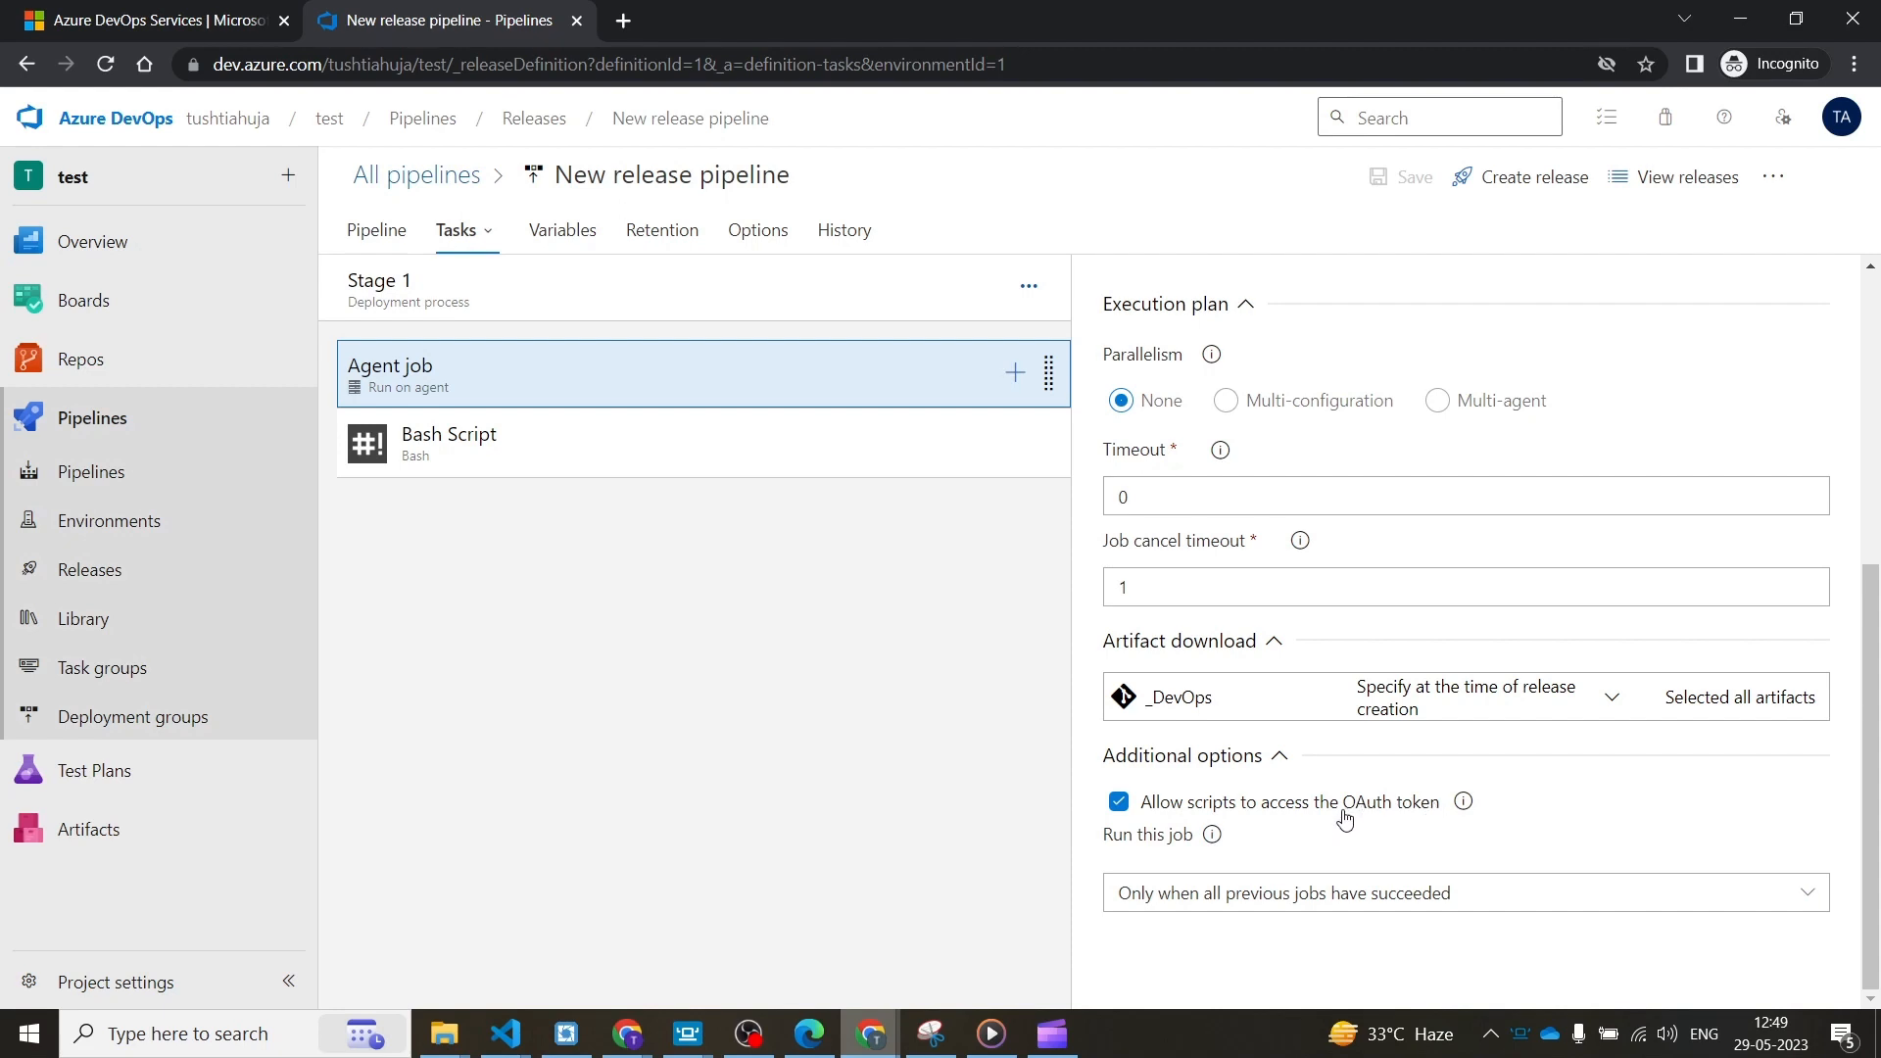
- Set the Bash Script task's working directory to the linked DevOps artifact, $(System.DefaultWorkingDirectory)/_DevOps, and save the release pipeline
click(617, 468)
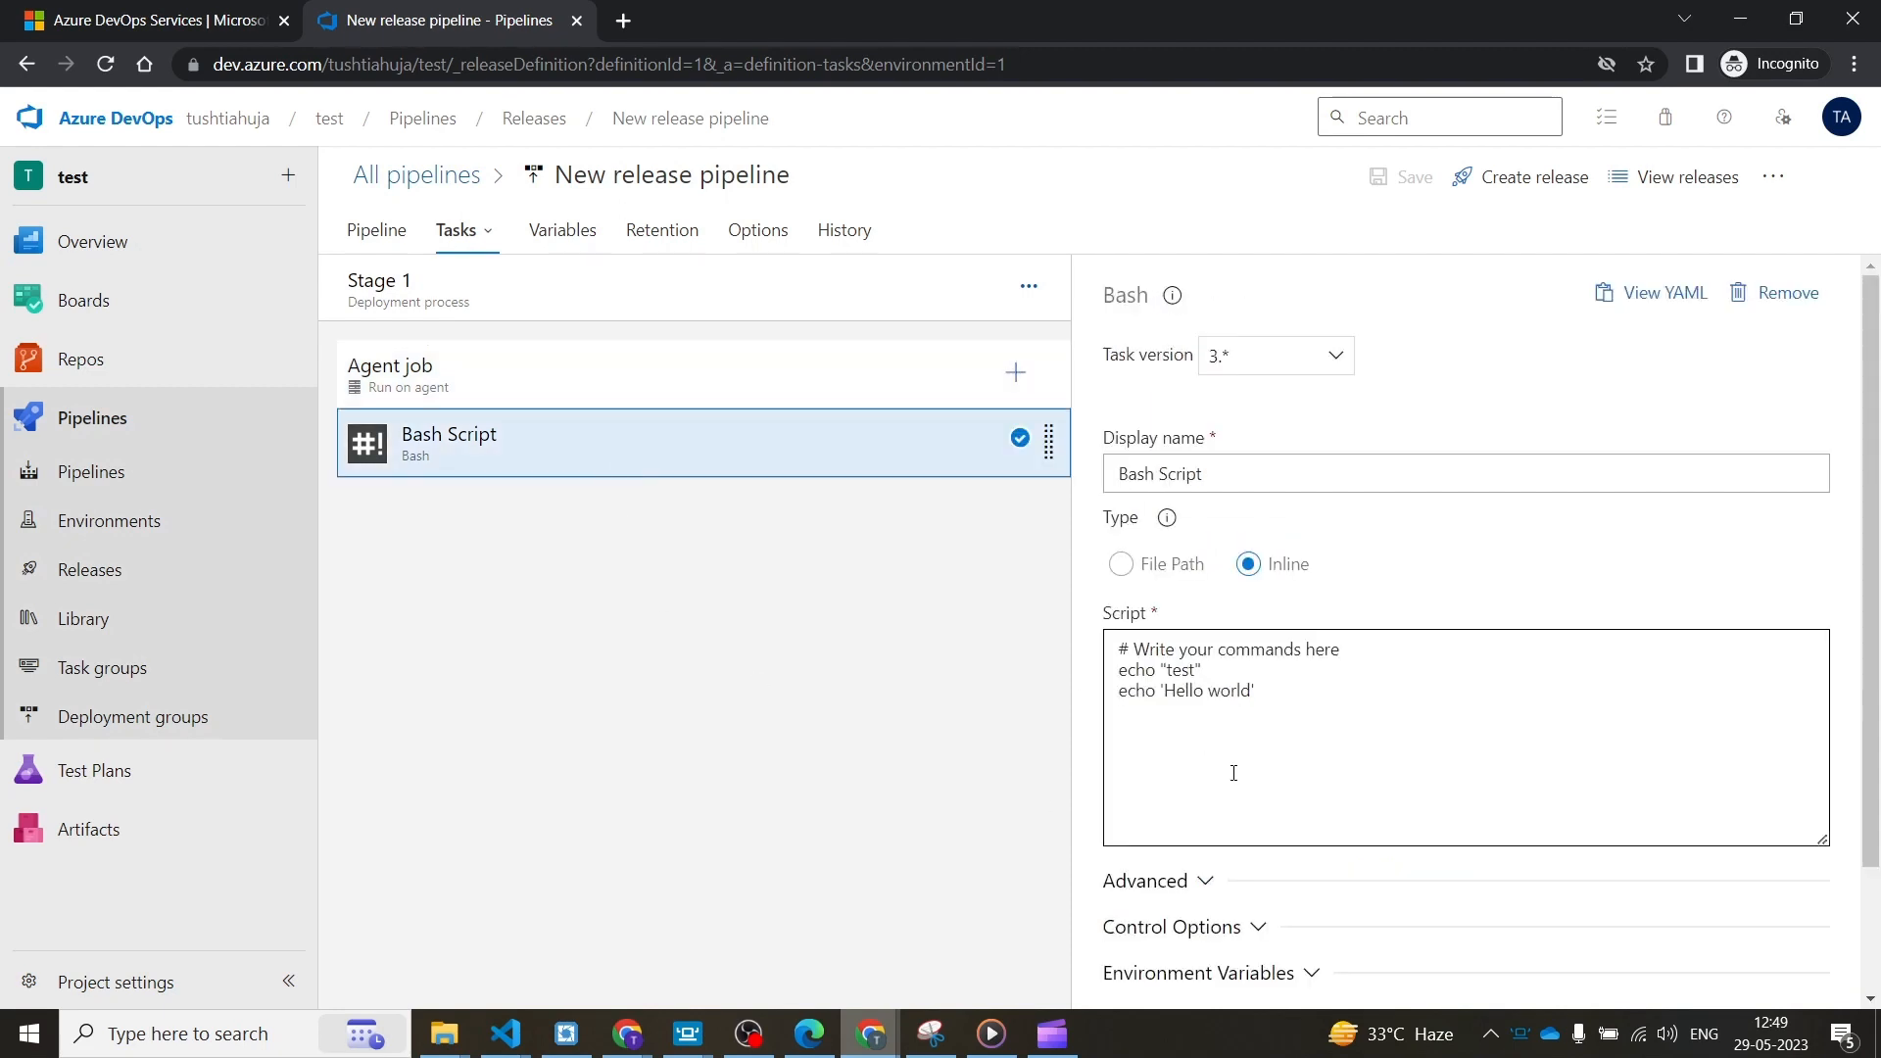
scroll(1808, 800, down, 2)
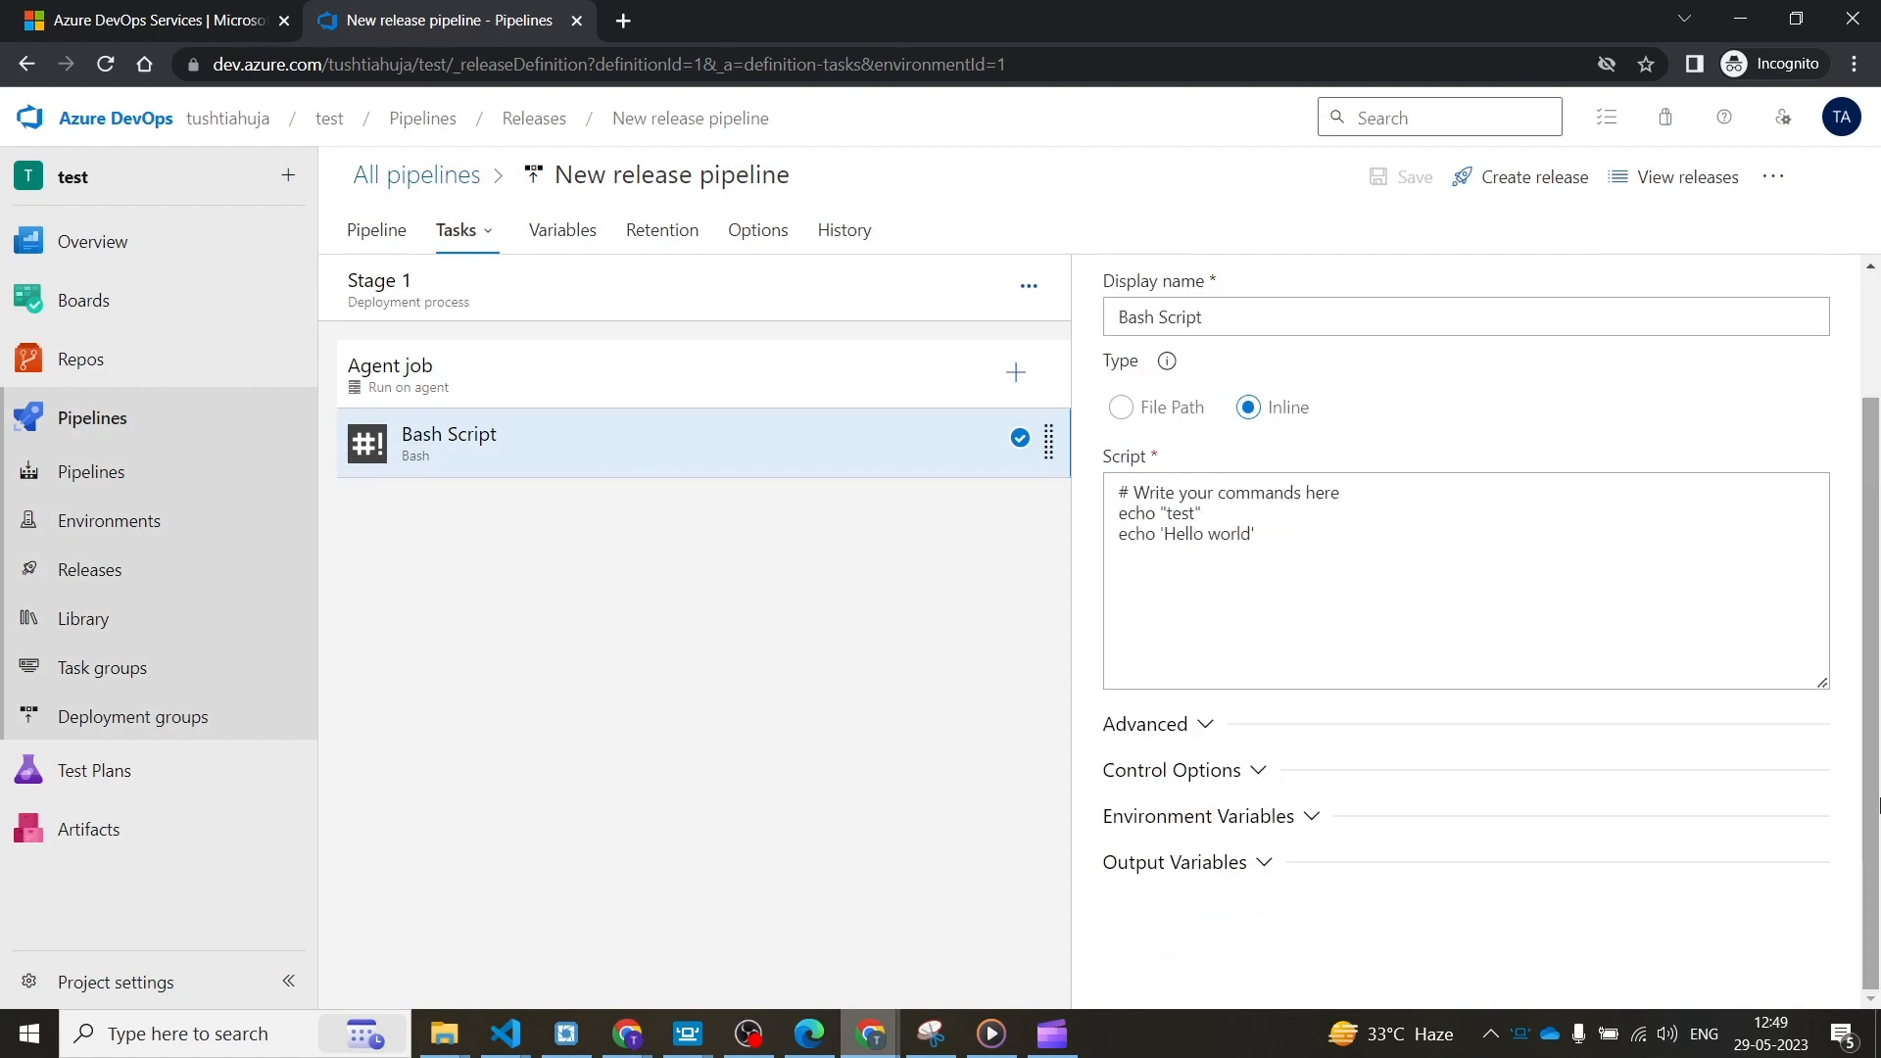
click(1178, 734)
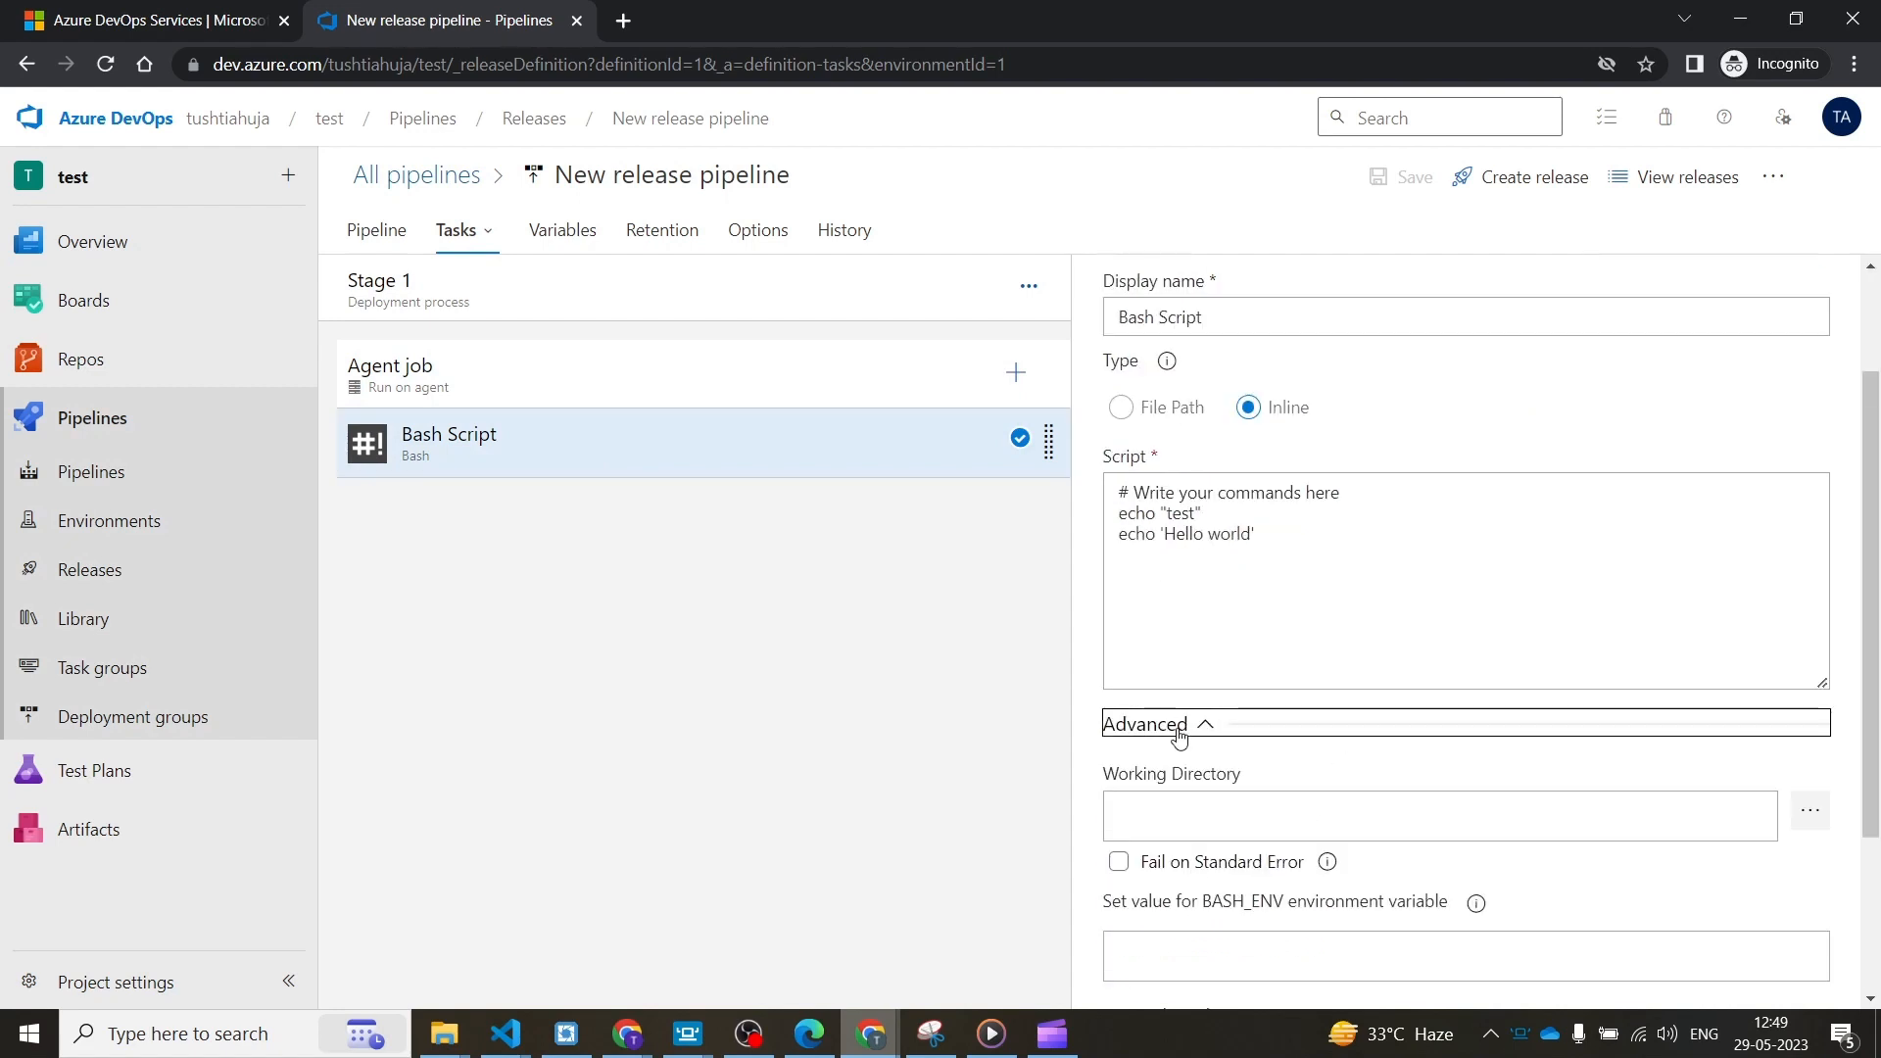
click(1810, 813)
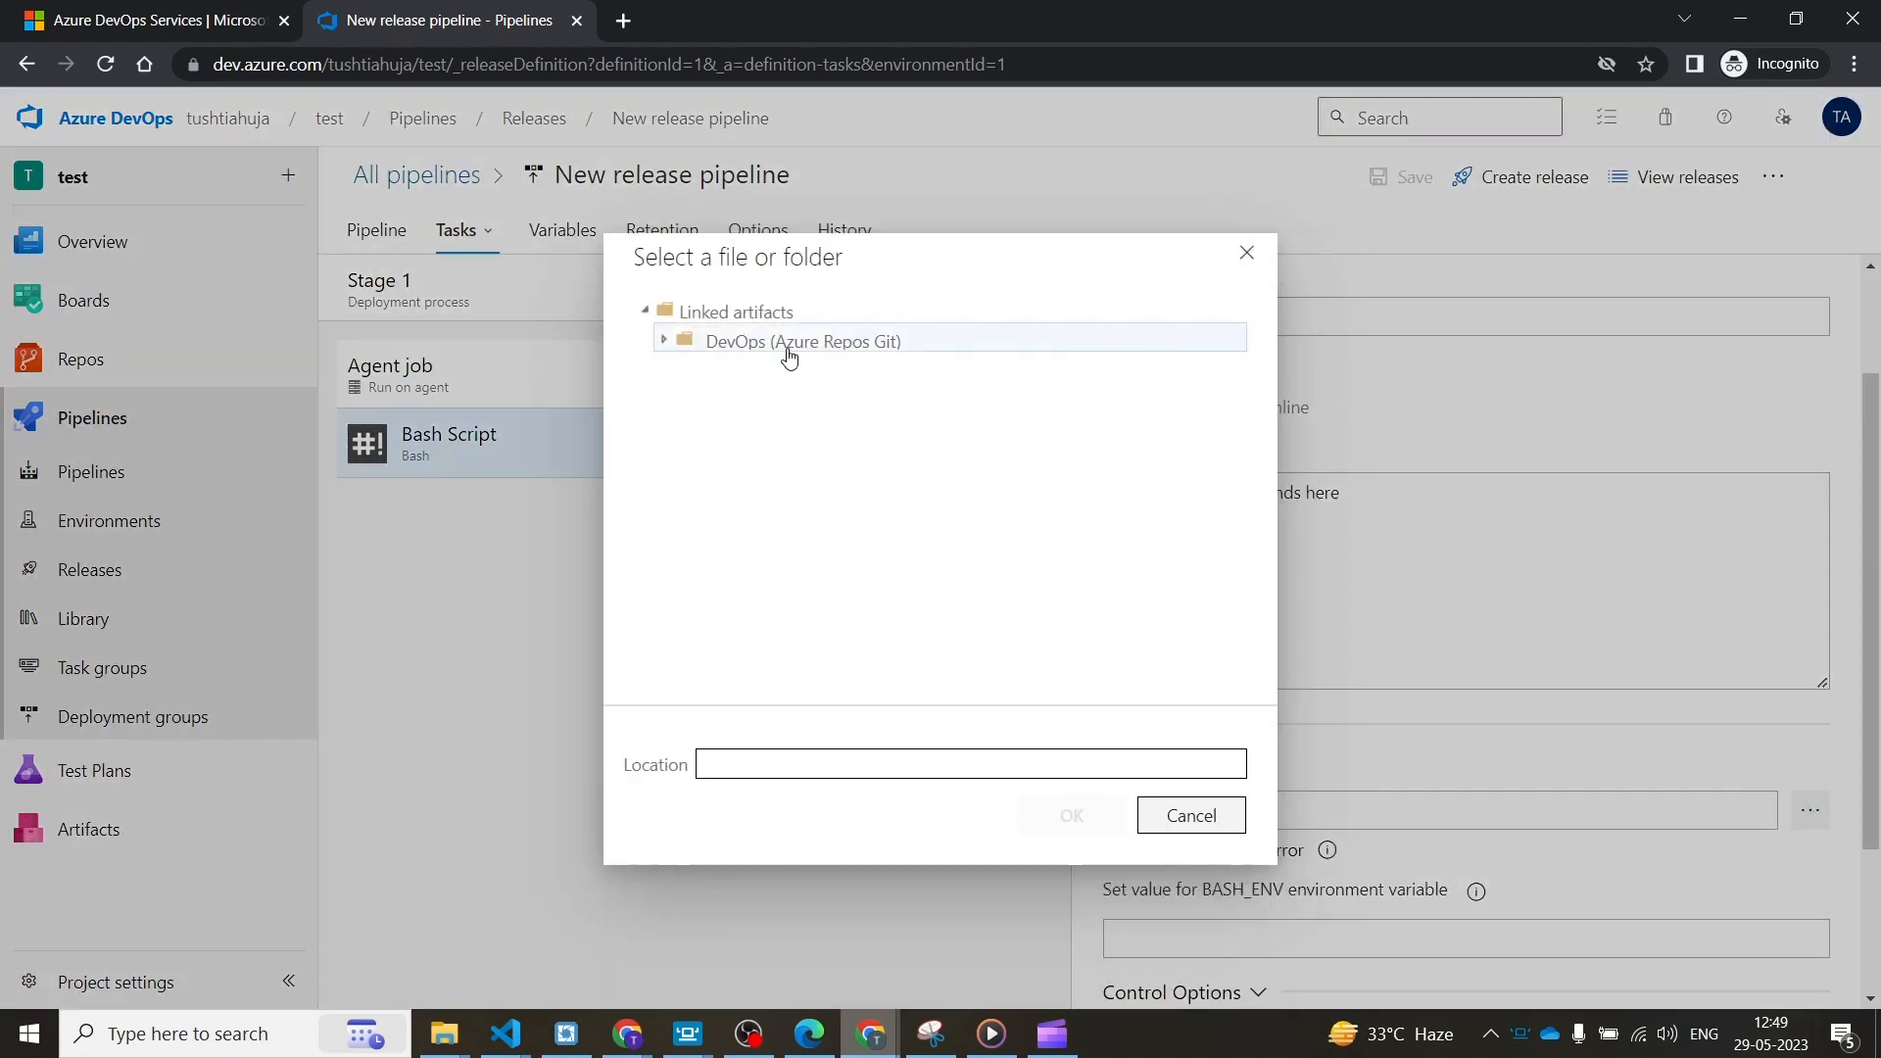
click(789, 358)
click(1072, 881)
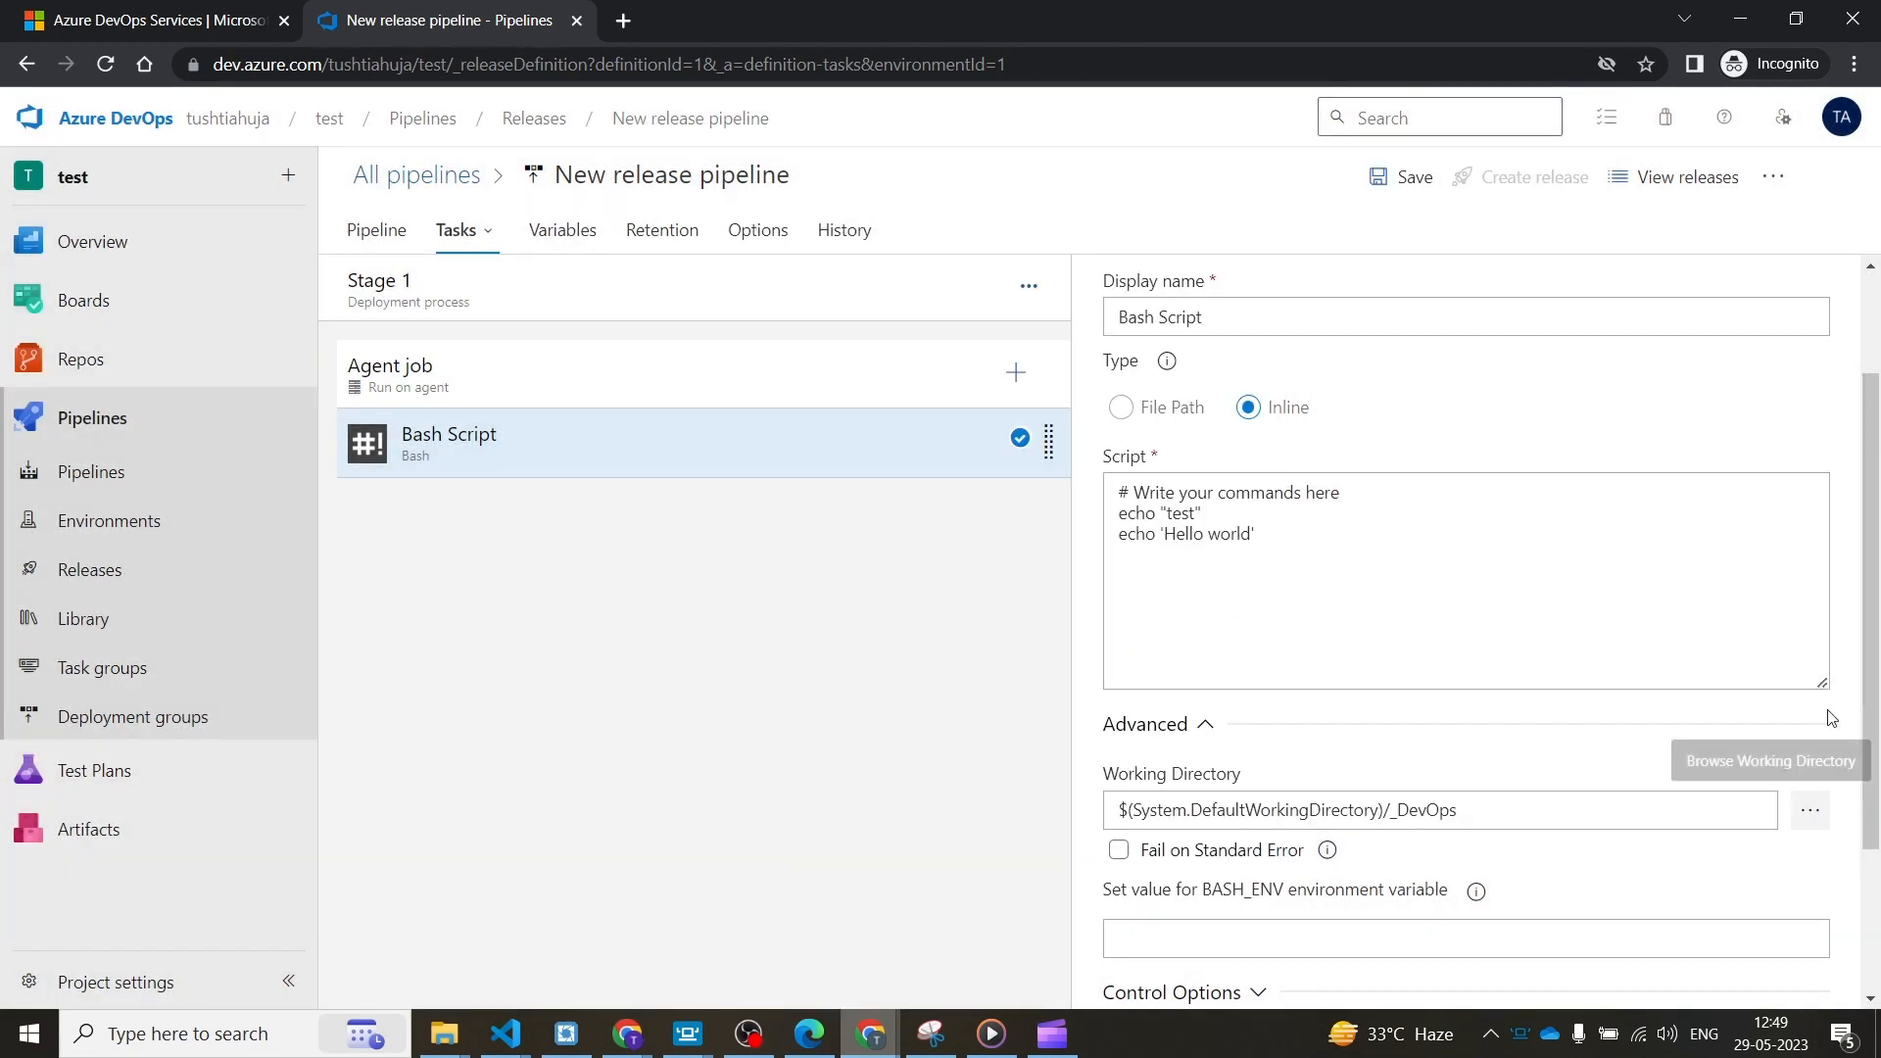
click(1391, 180)
click(1032, 664)
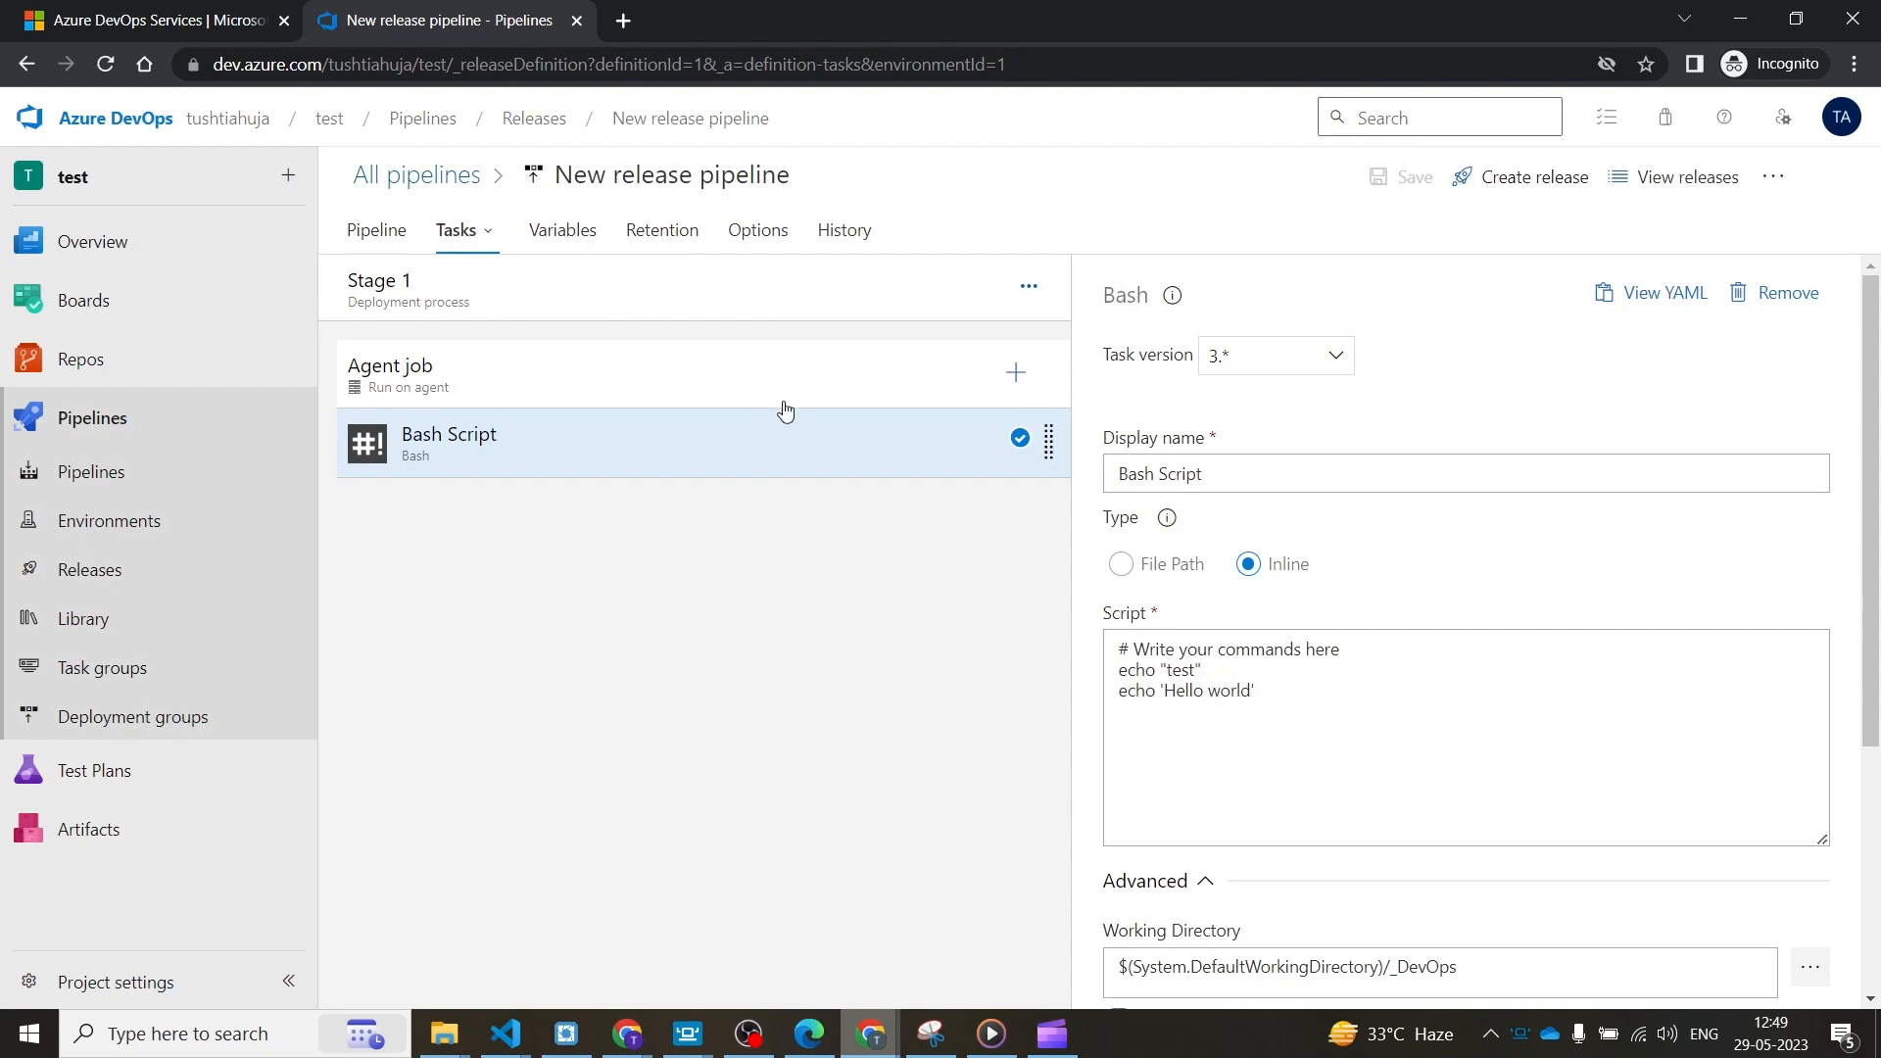
- Create a new release with Stage 1's trigger changed from automated to manual
click(1533, 179)
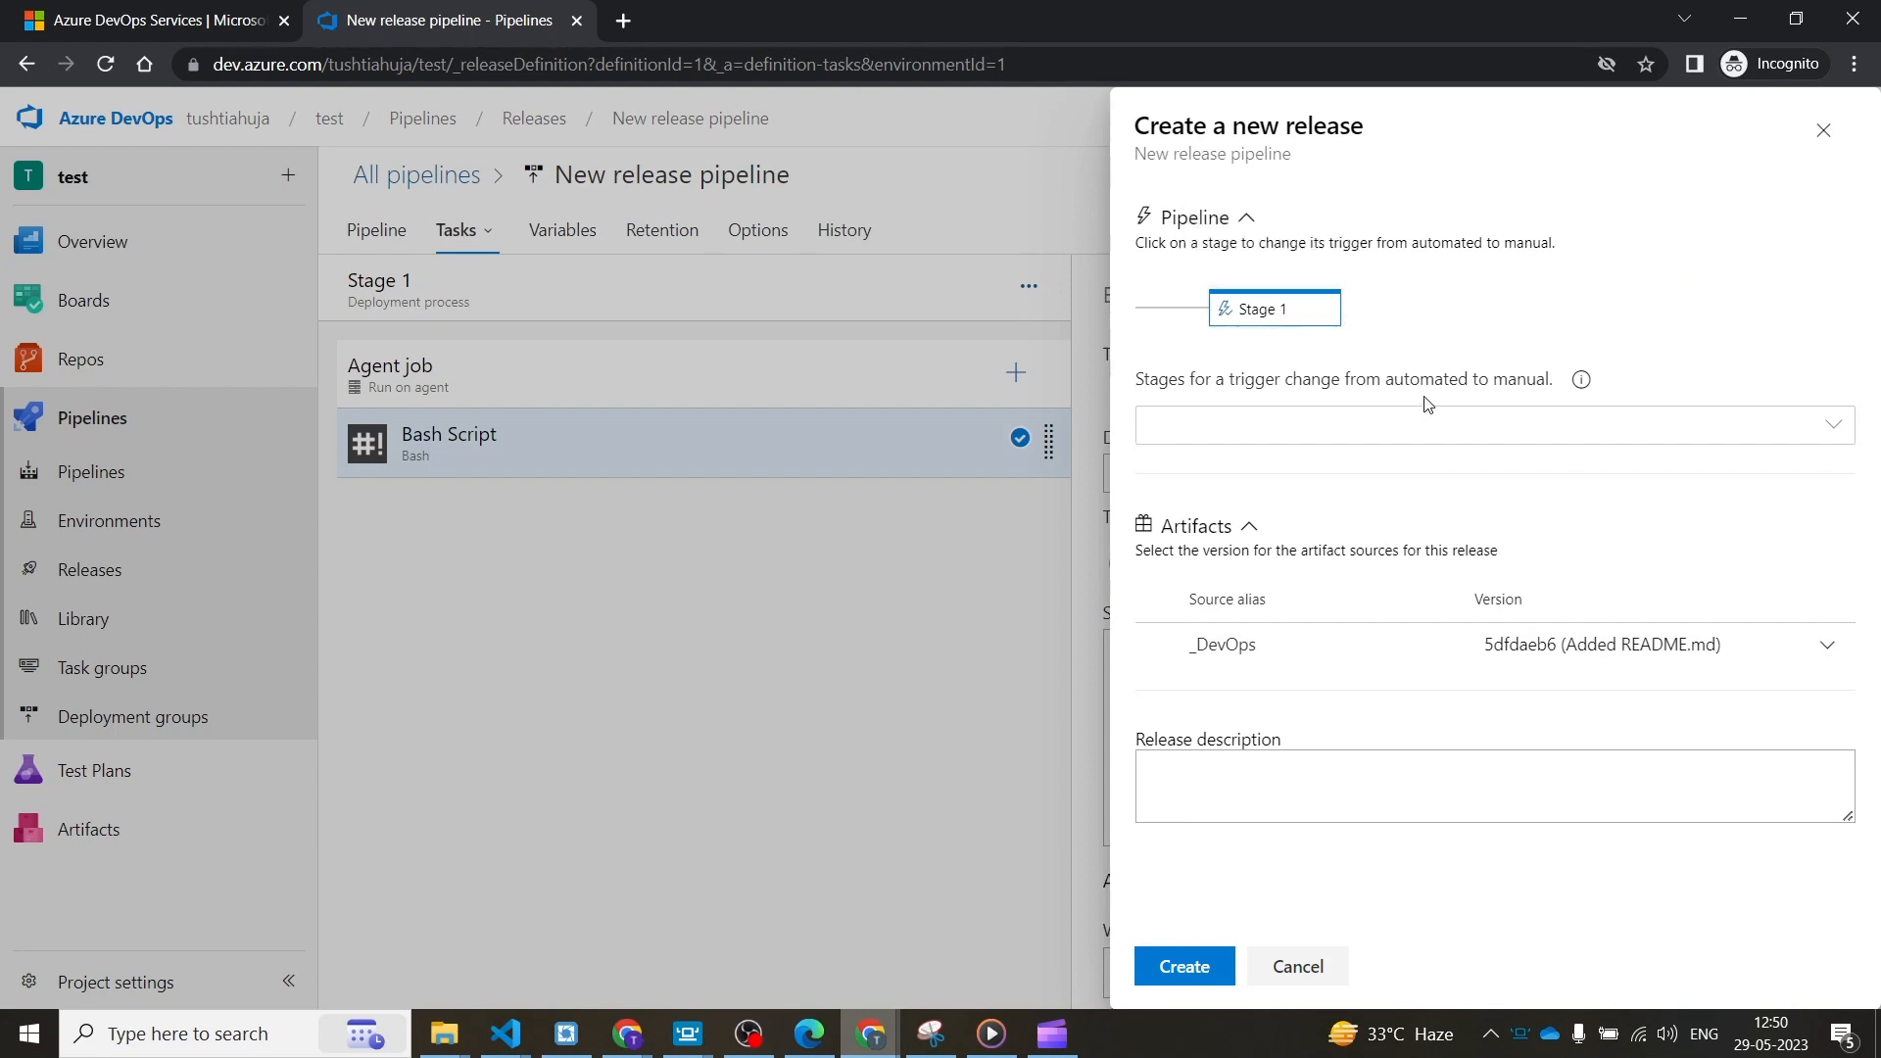
click(1436, 427)
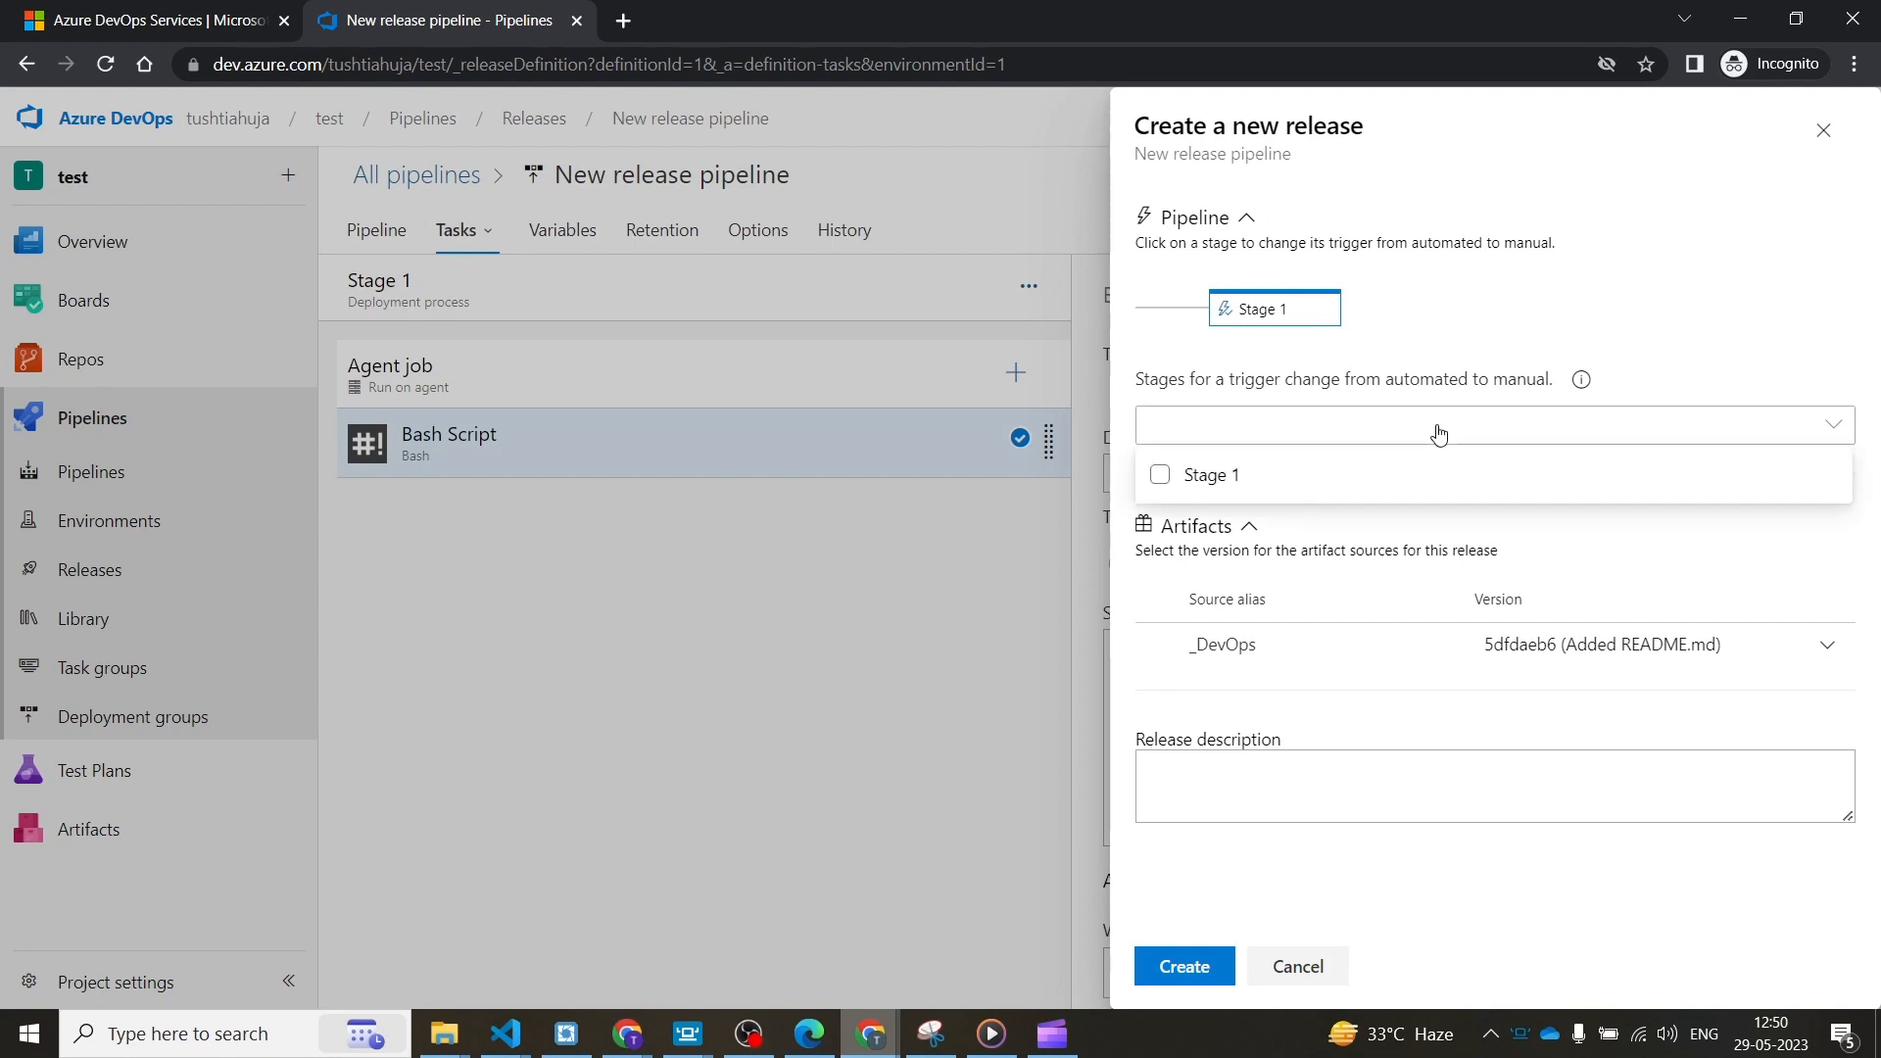
click(1239, 476)
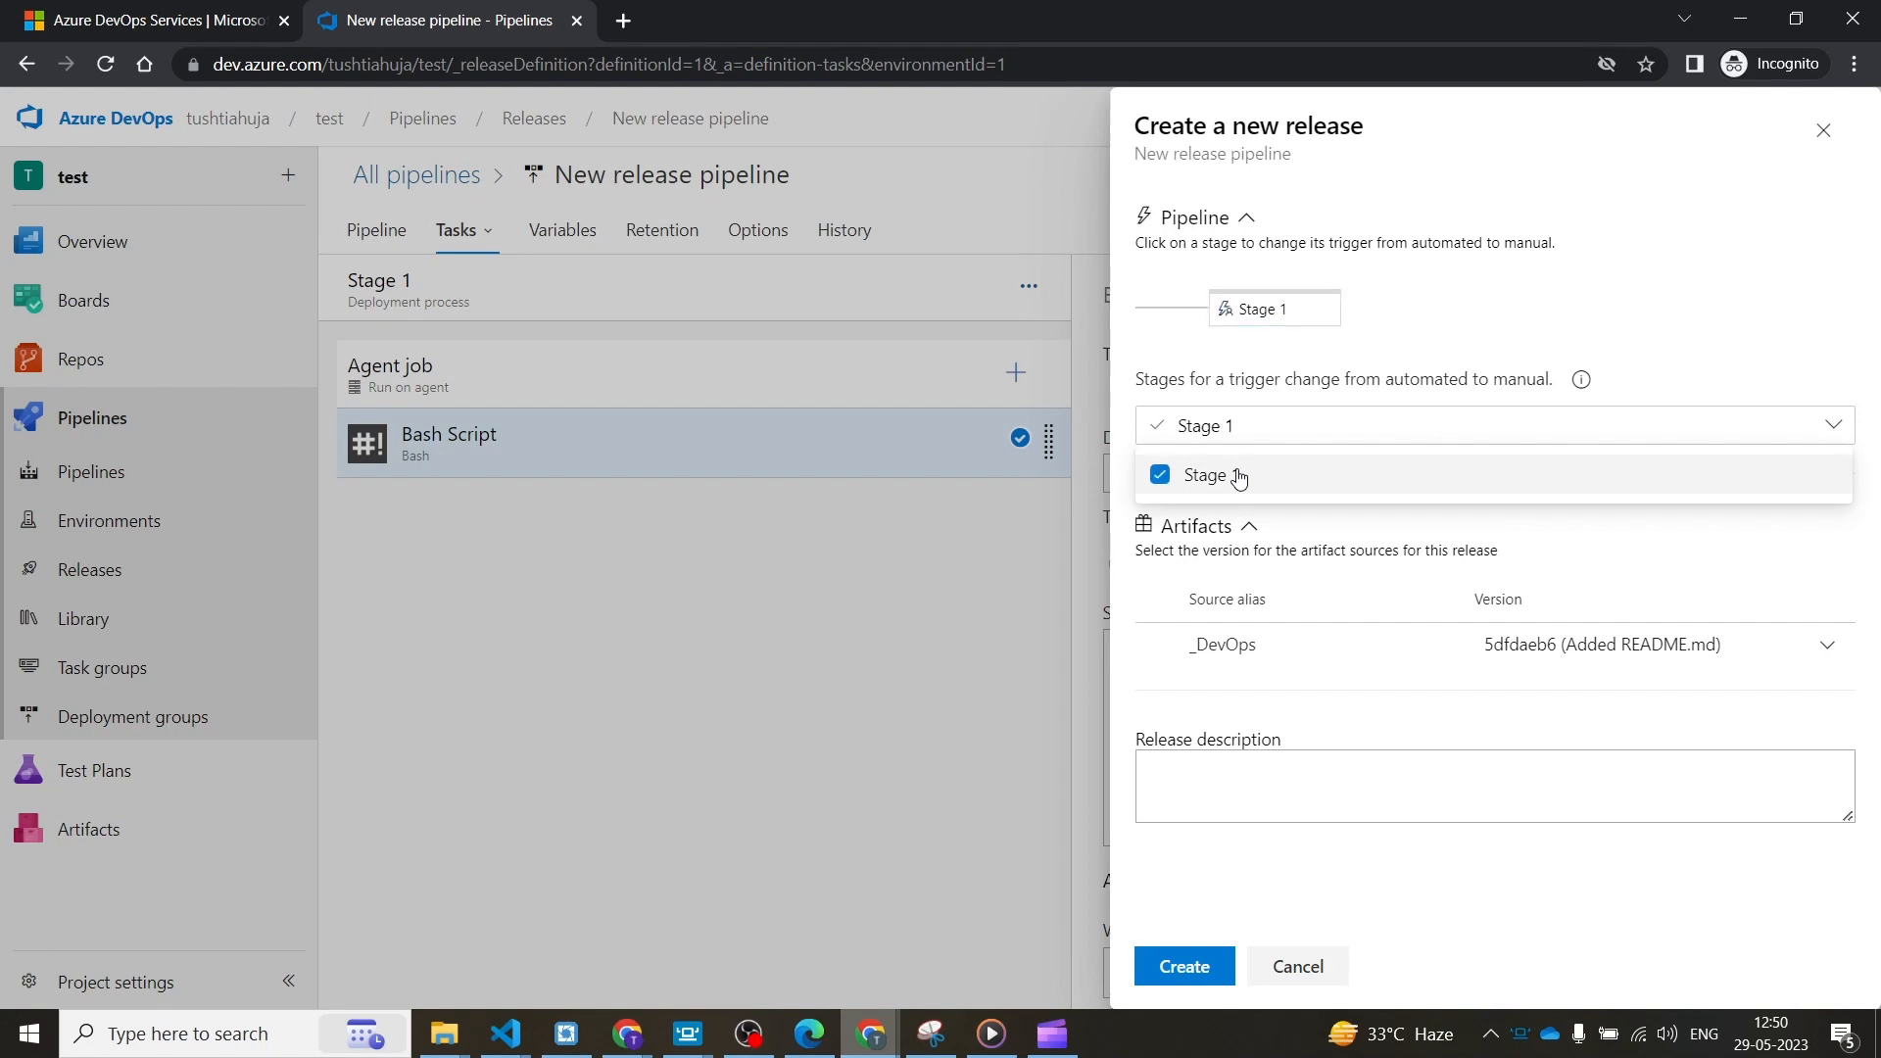
click(1509, 341)
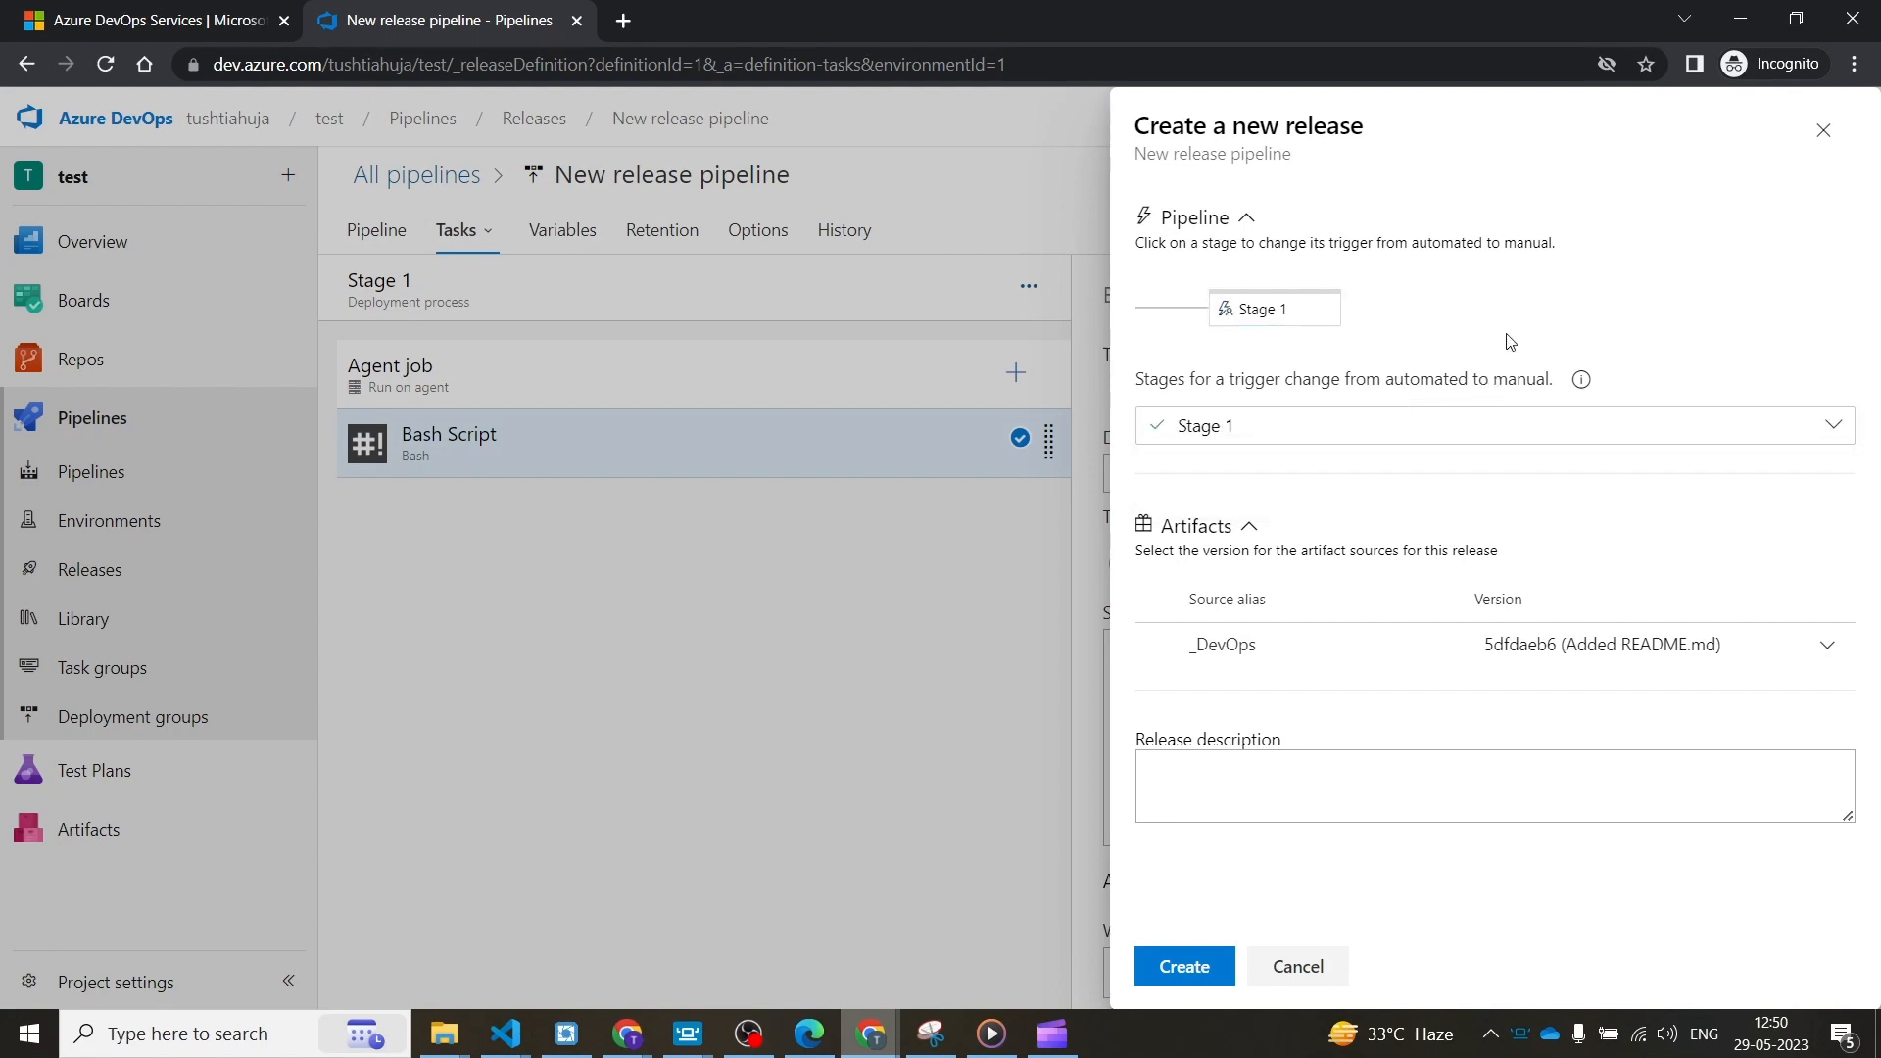
click(1210, 975)
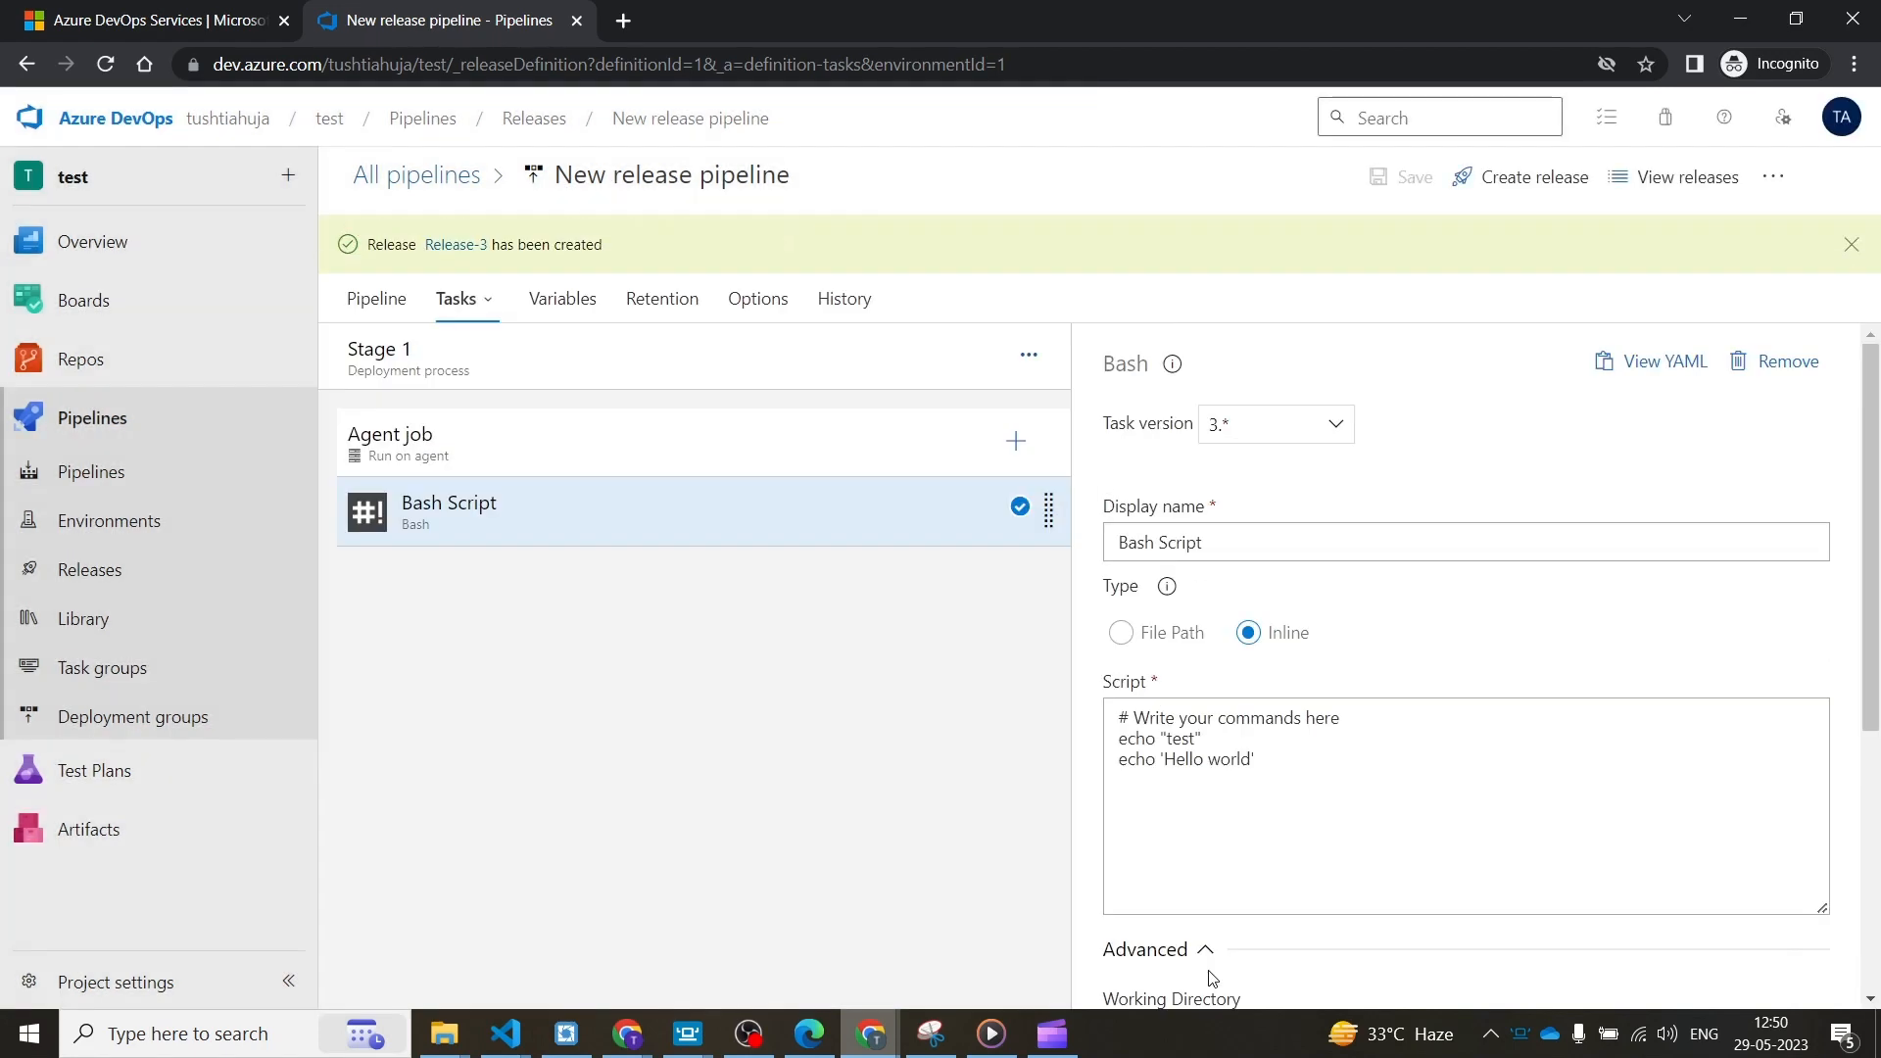
- Deploy Stage 1 of the newly created release and check the stage's deployment details
click(451, 245)
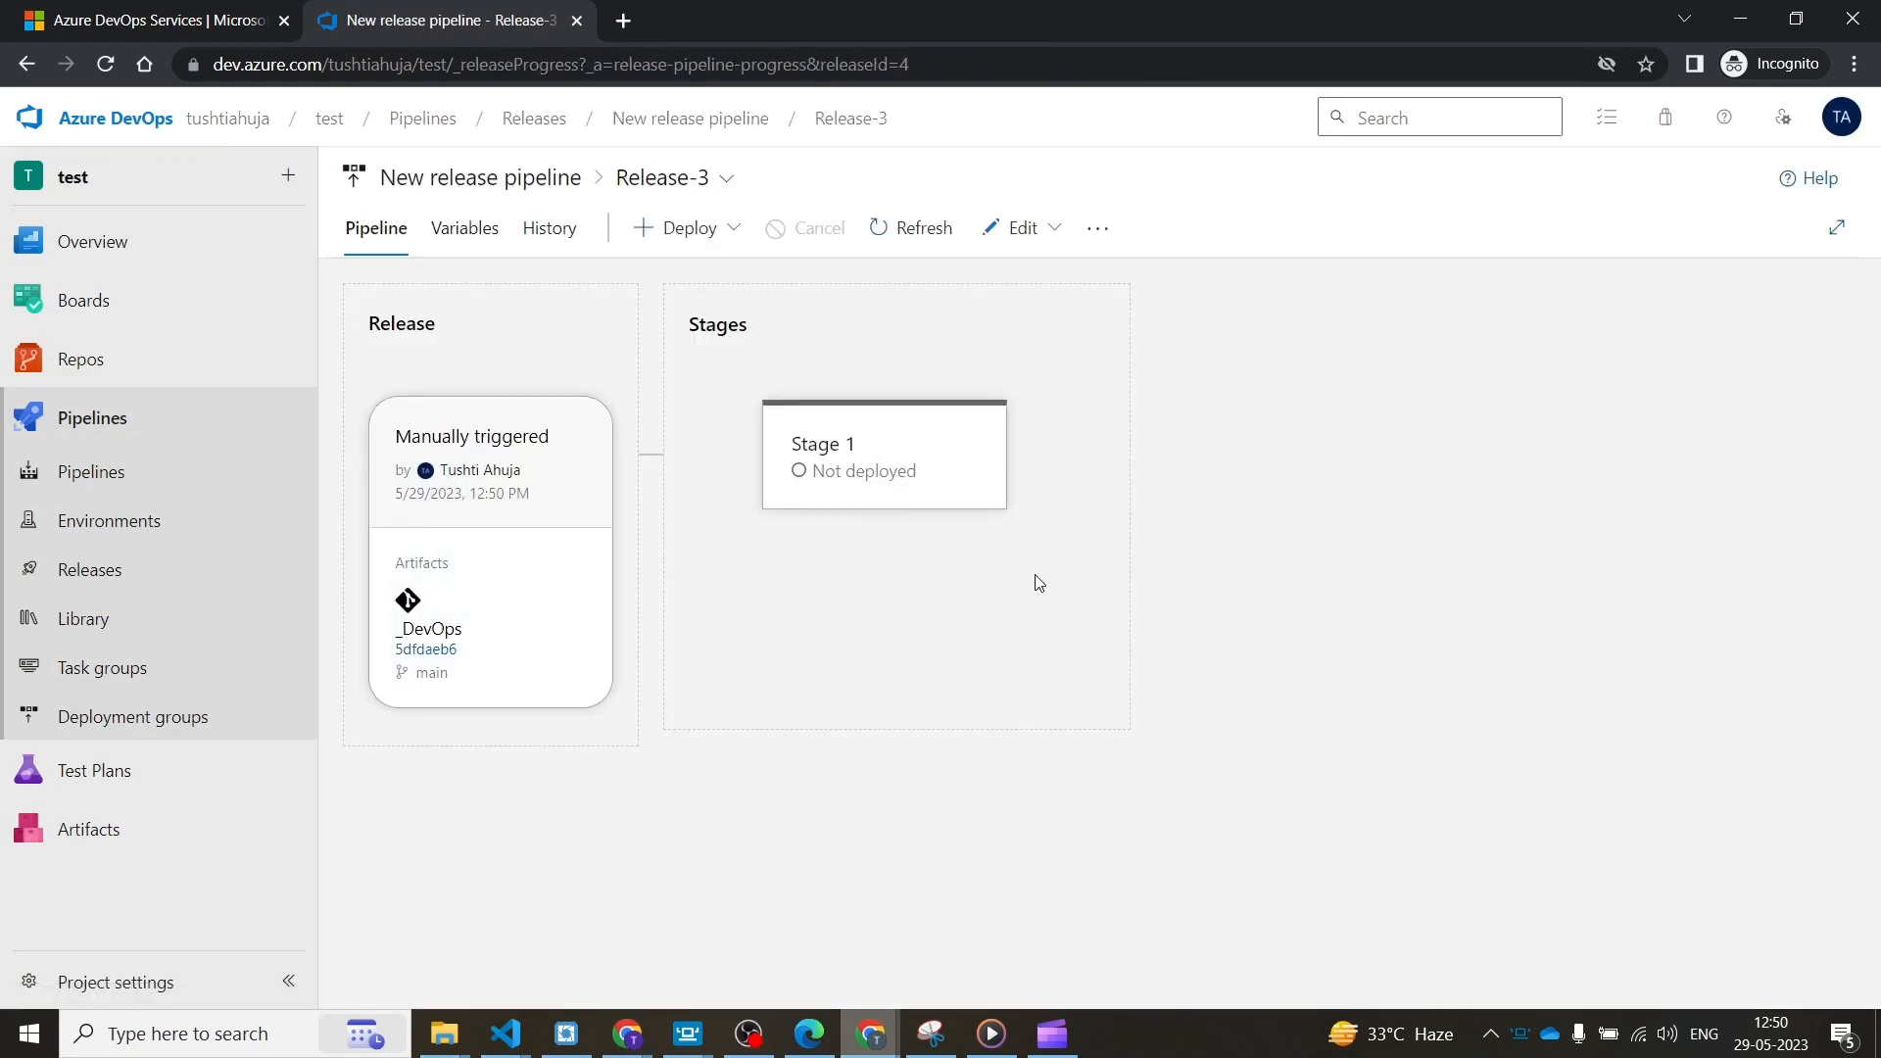
mouse_move(836, 453)
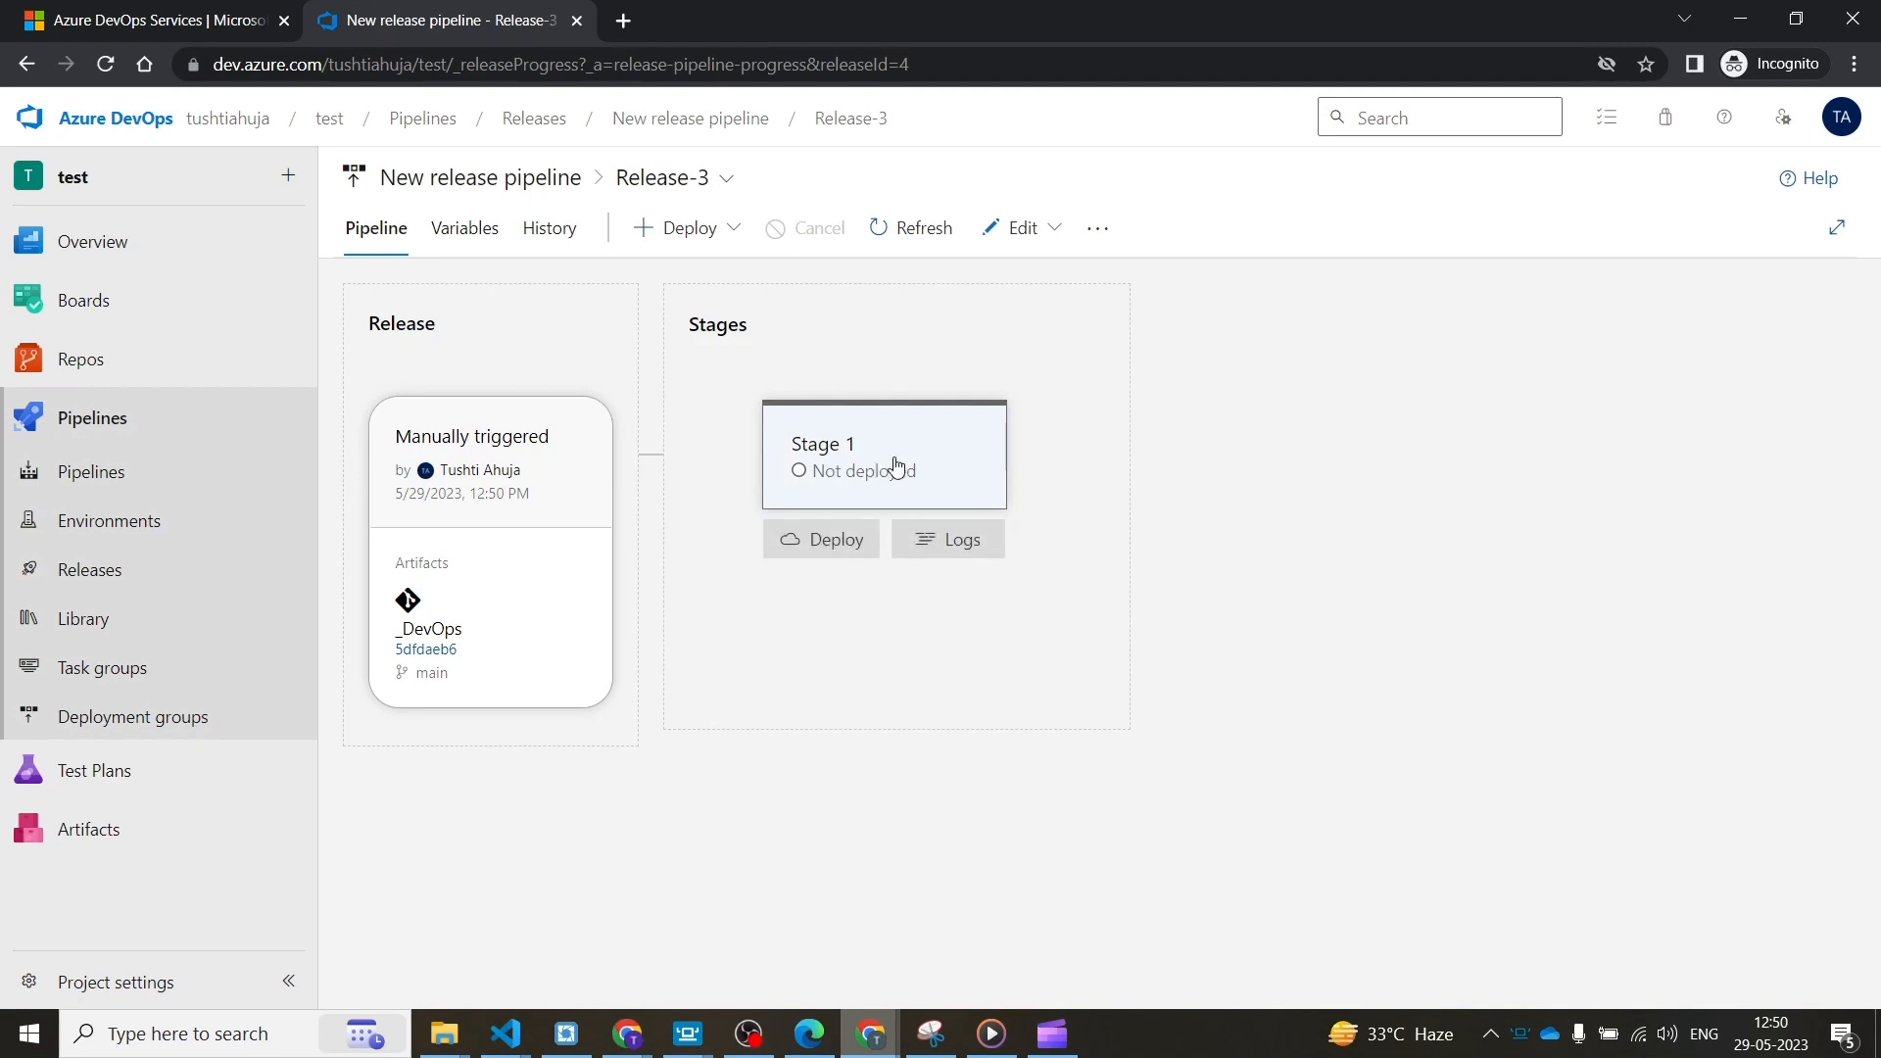
click(684, 221)
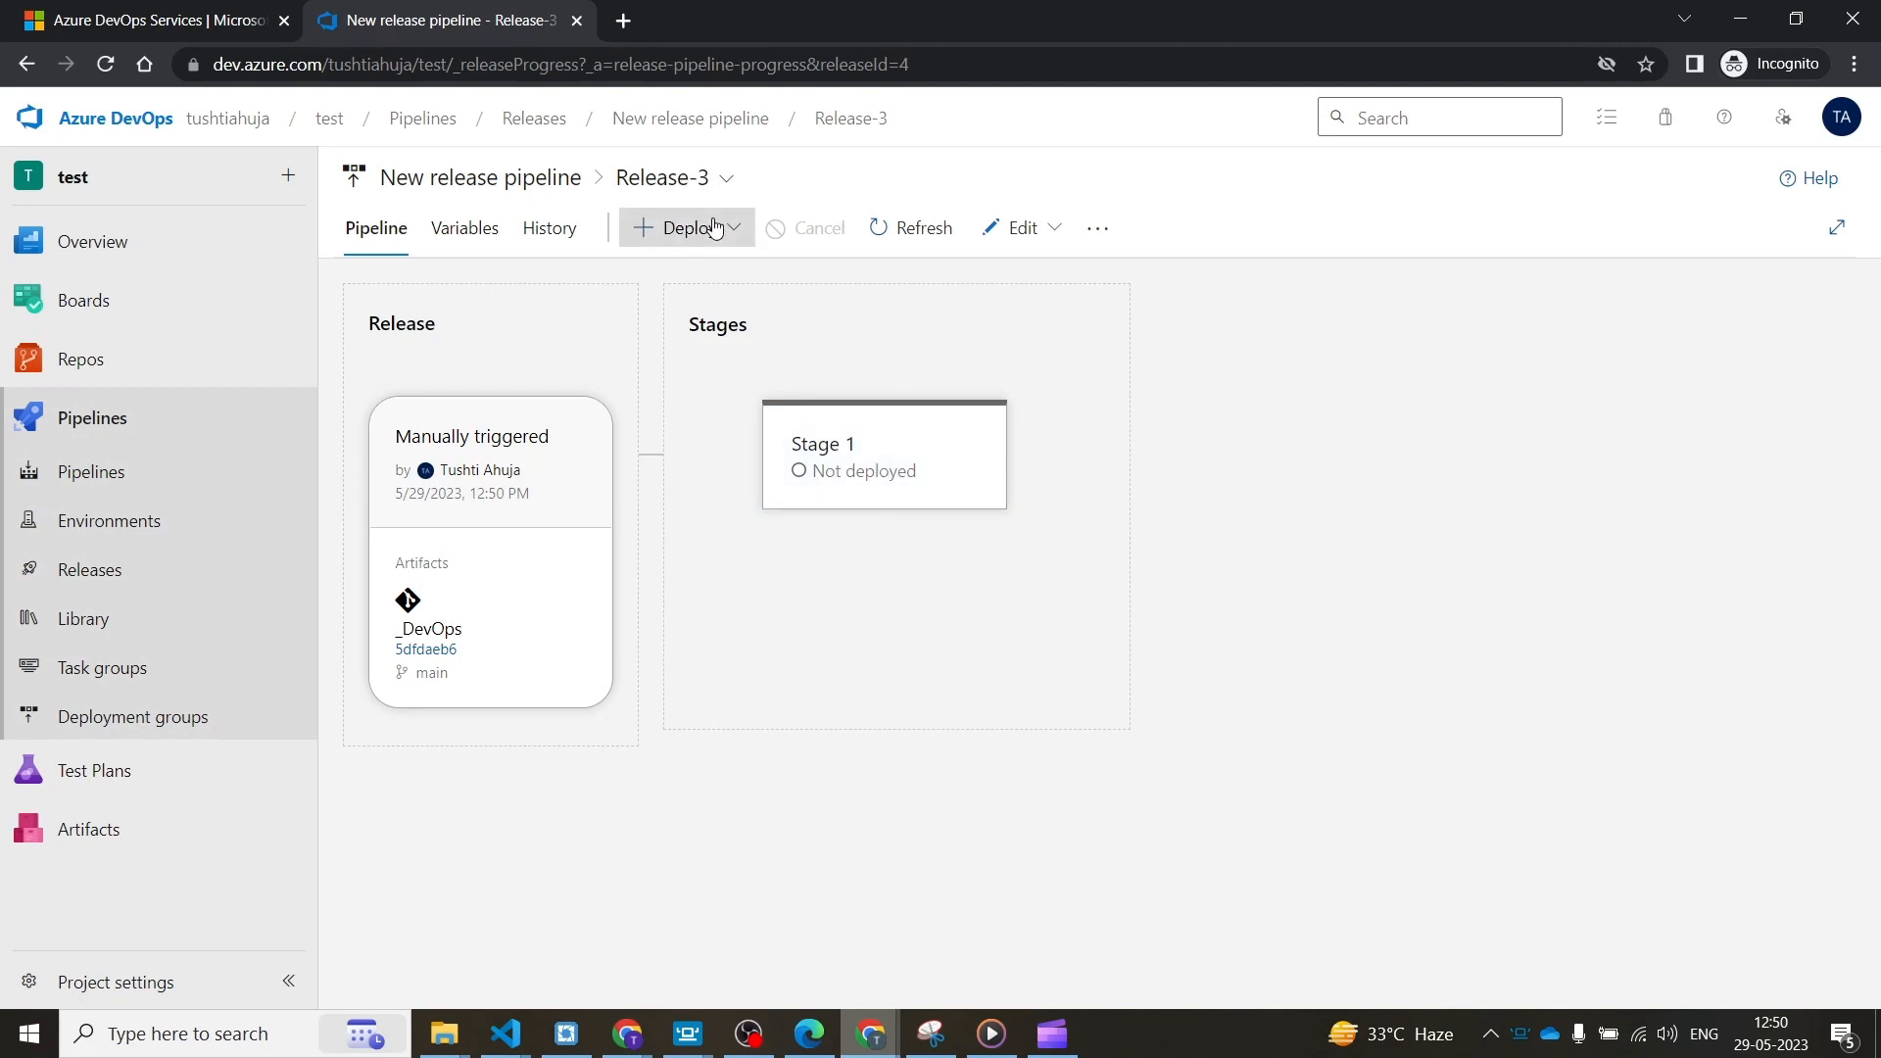
click(1007, 393)
drag(1007, 394, 823, 504)
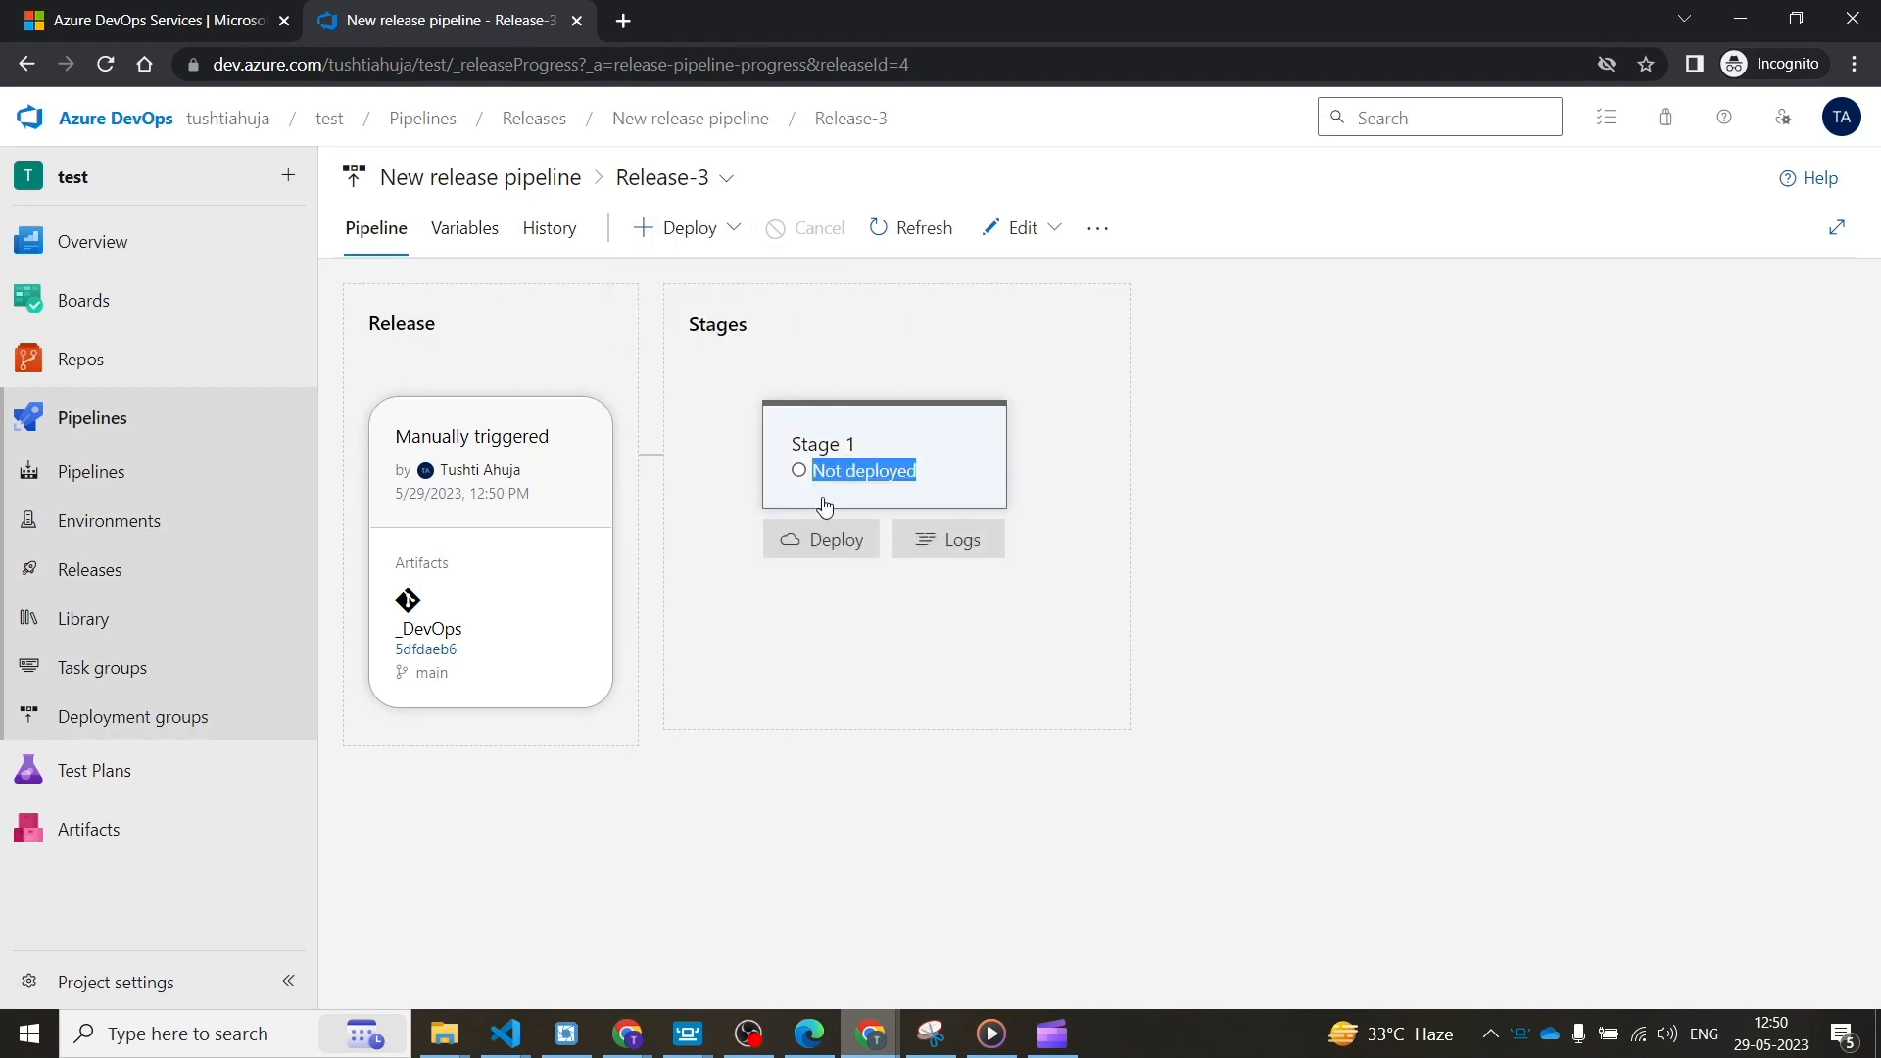
click(831, 547)
click(958, 846)
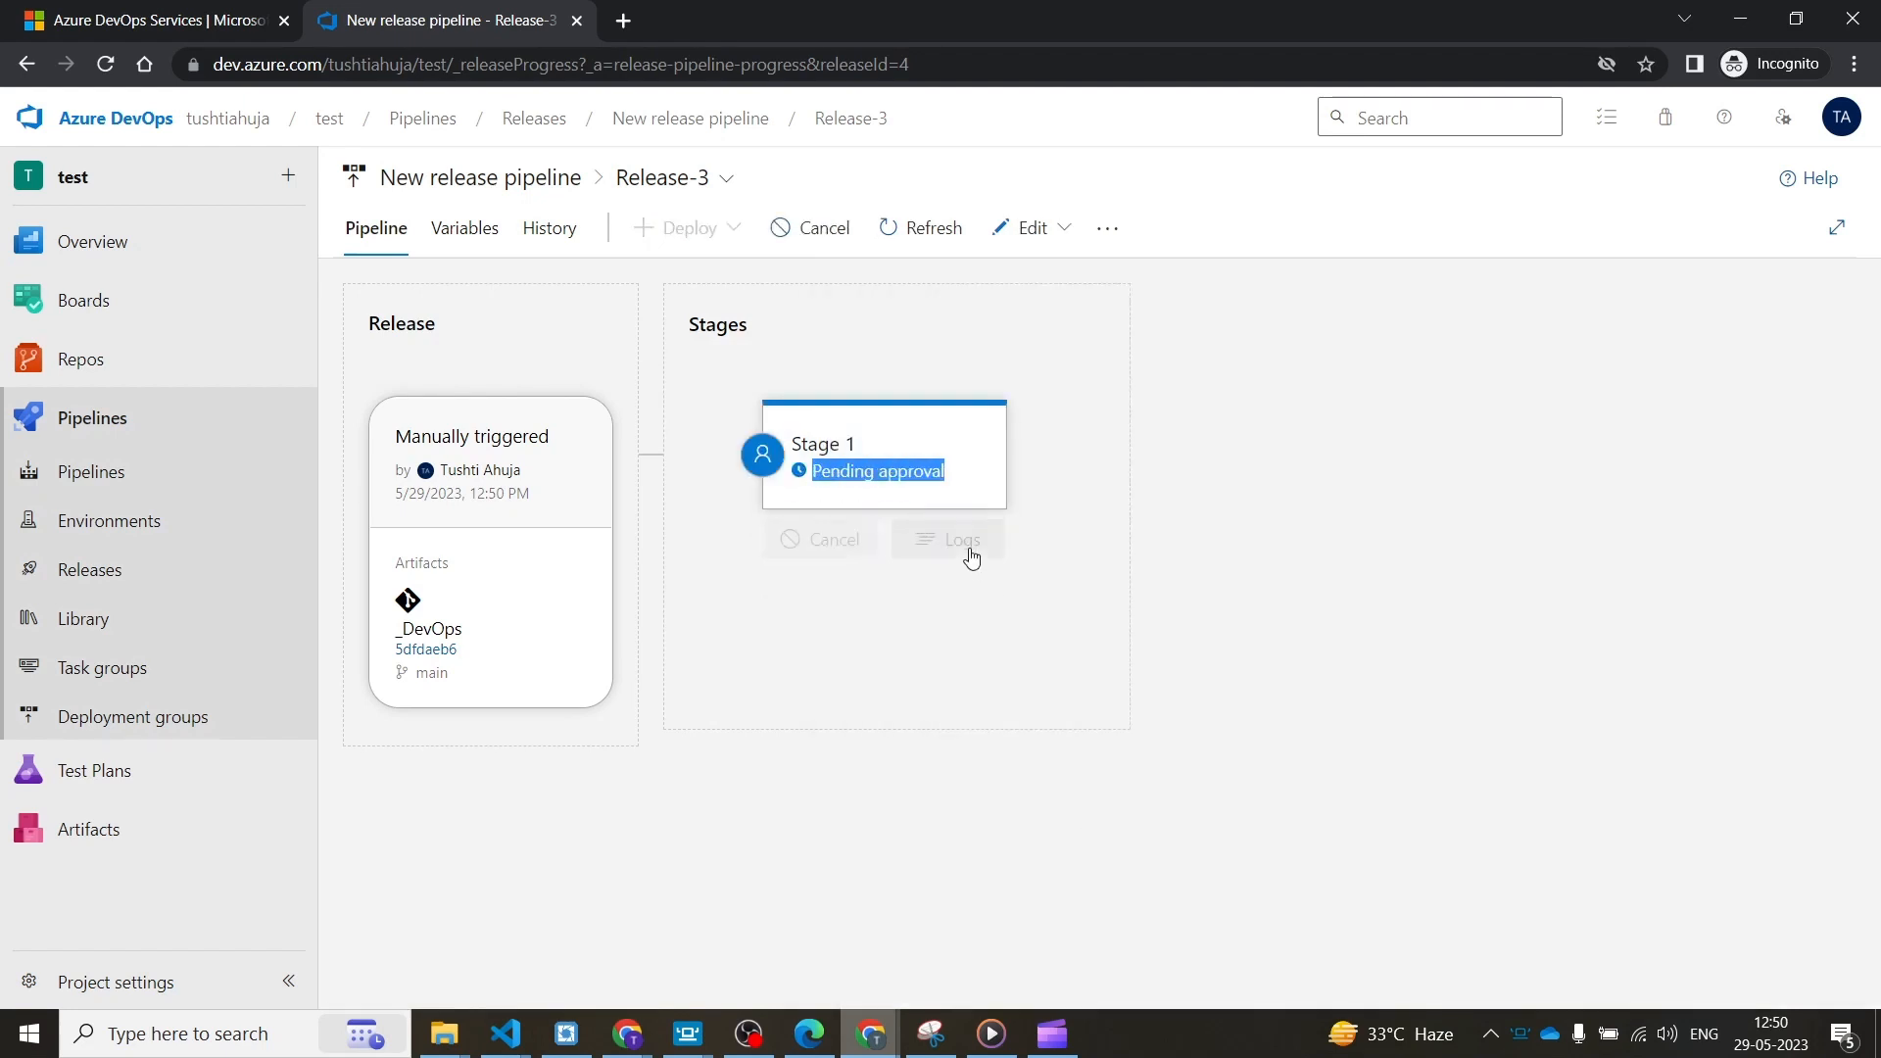
click(970, 556)
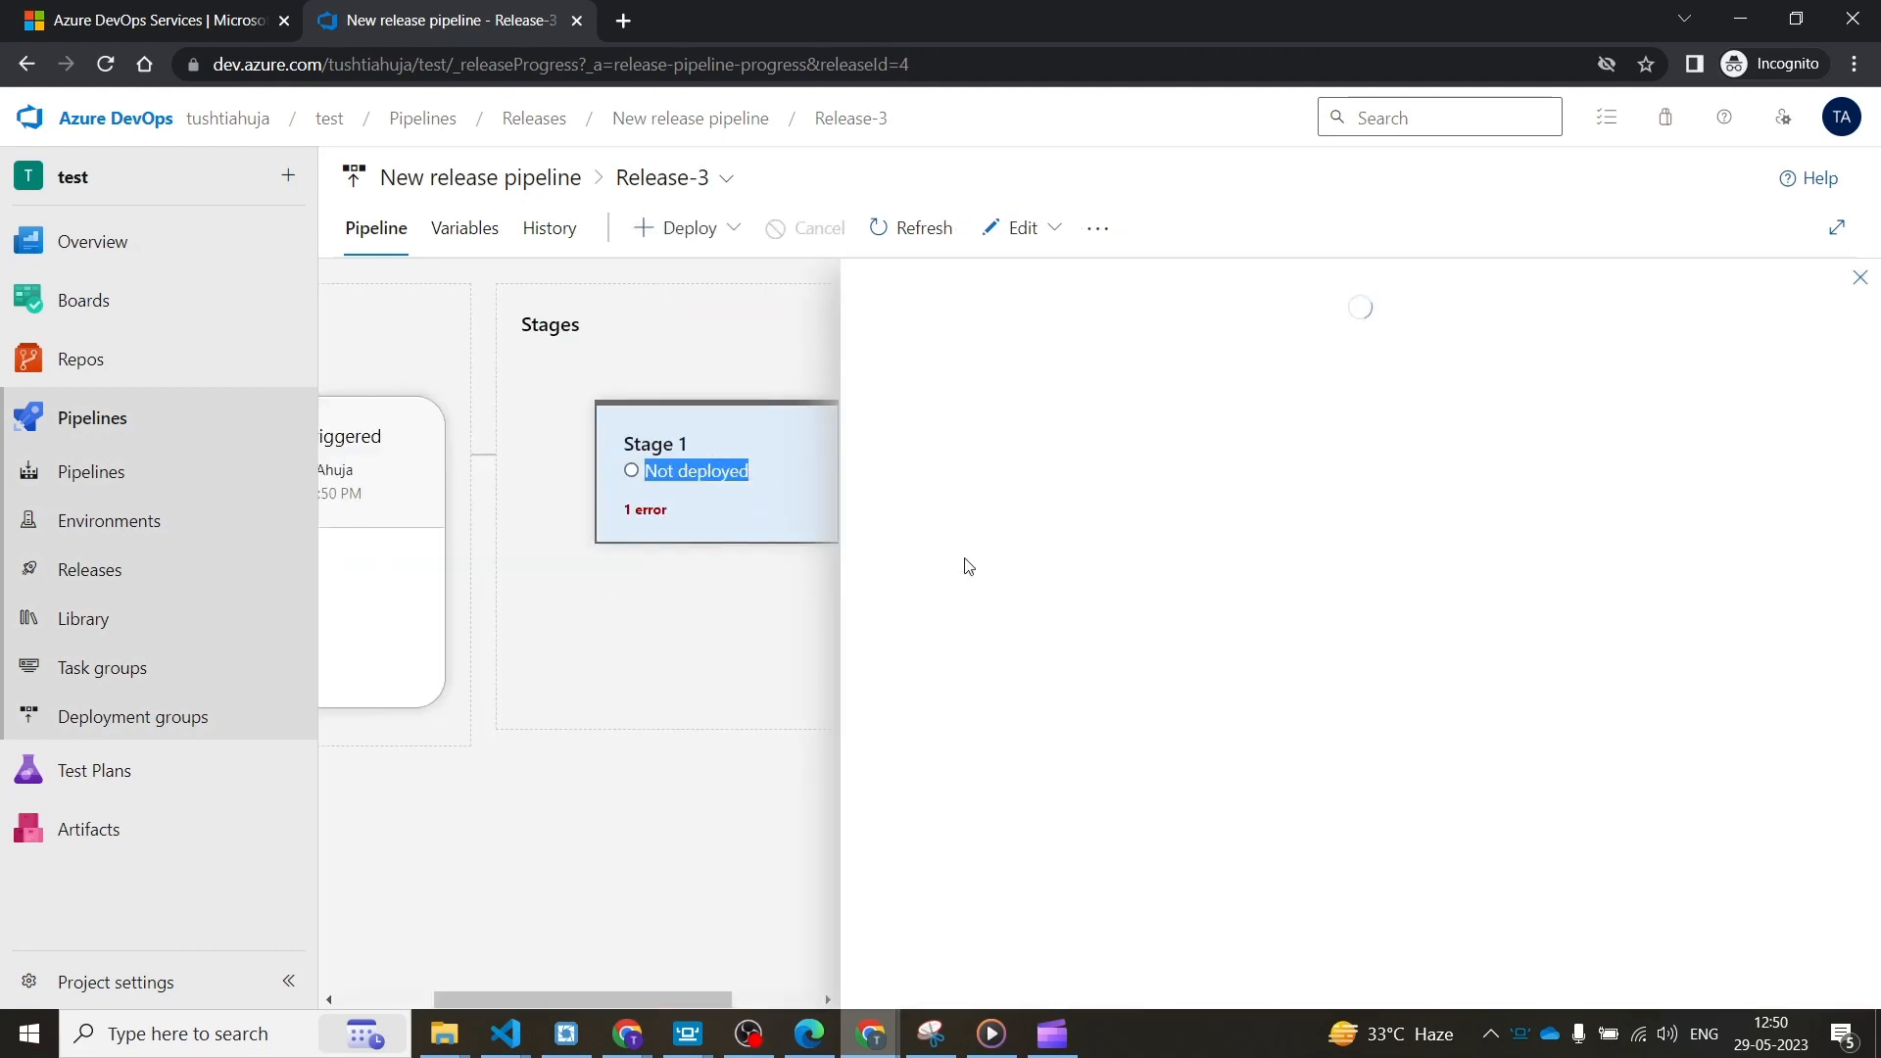
click(1842, 287)
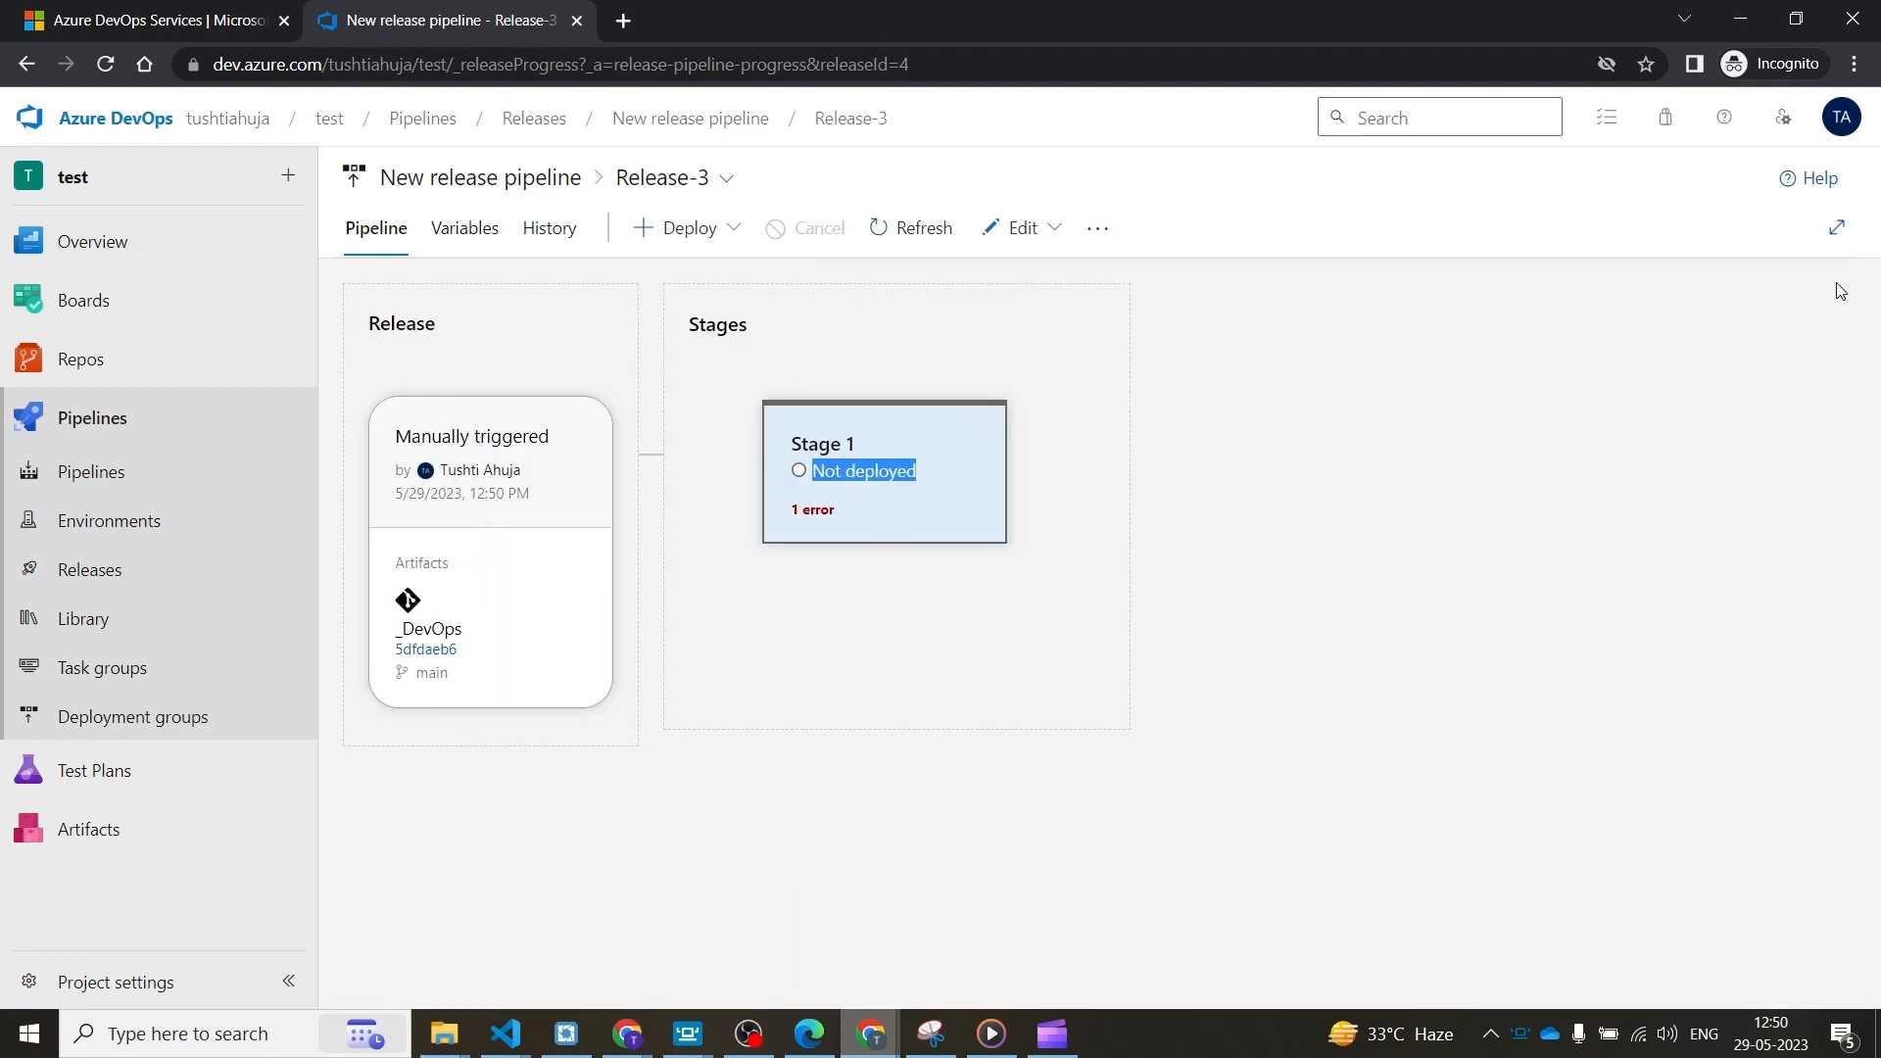
- Open the Stage 1 logs of Release-3 and read the Agent job's full issue details
mouse_move(945, 566)
click(948, 576)
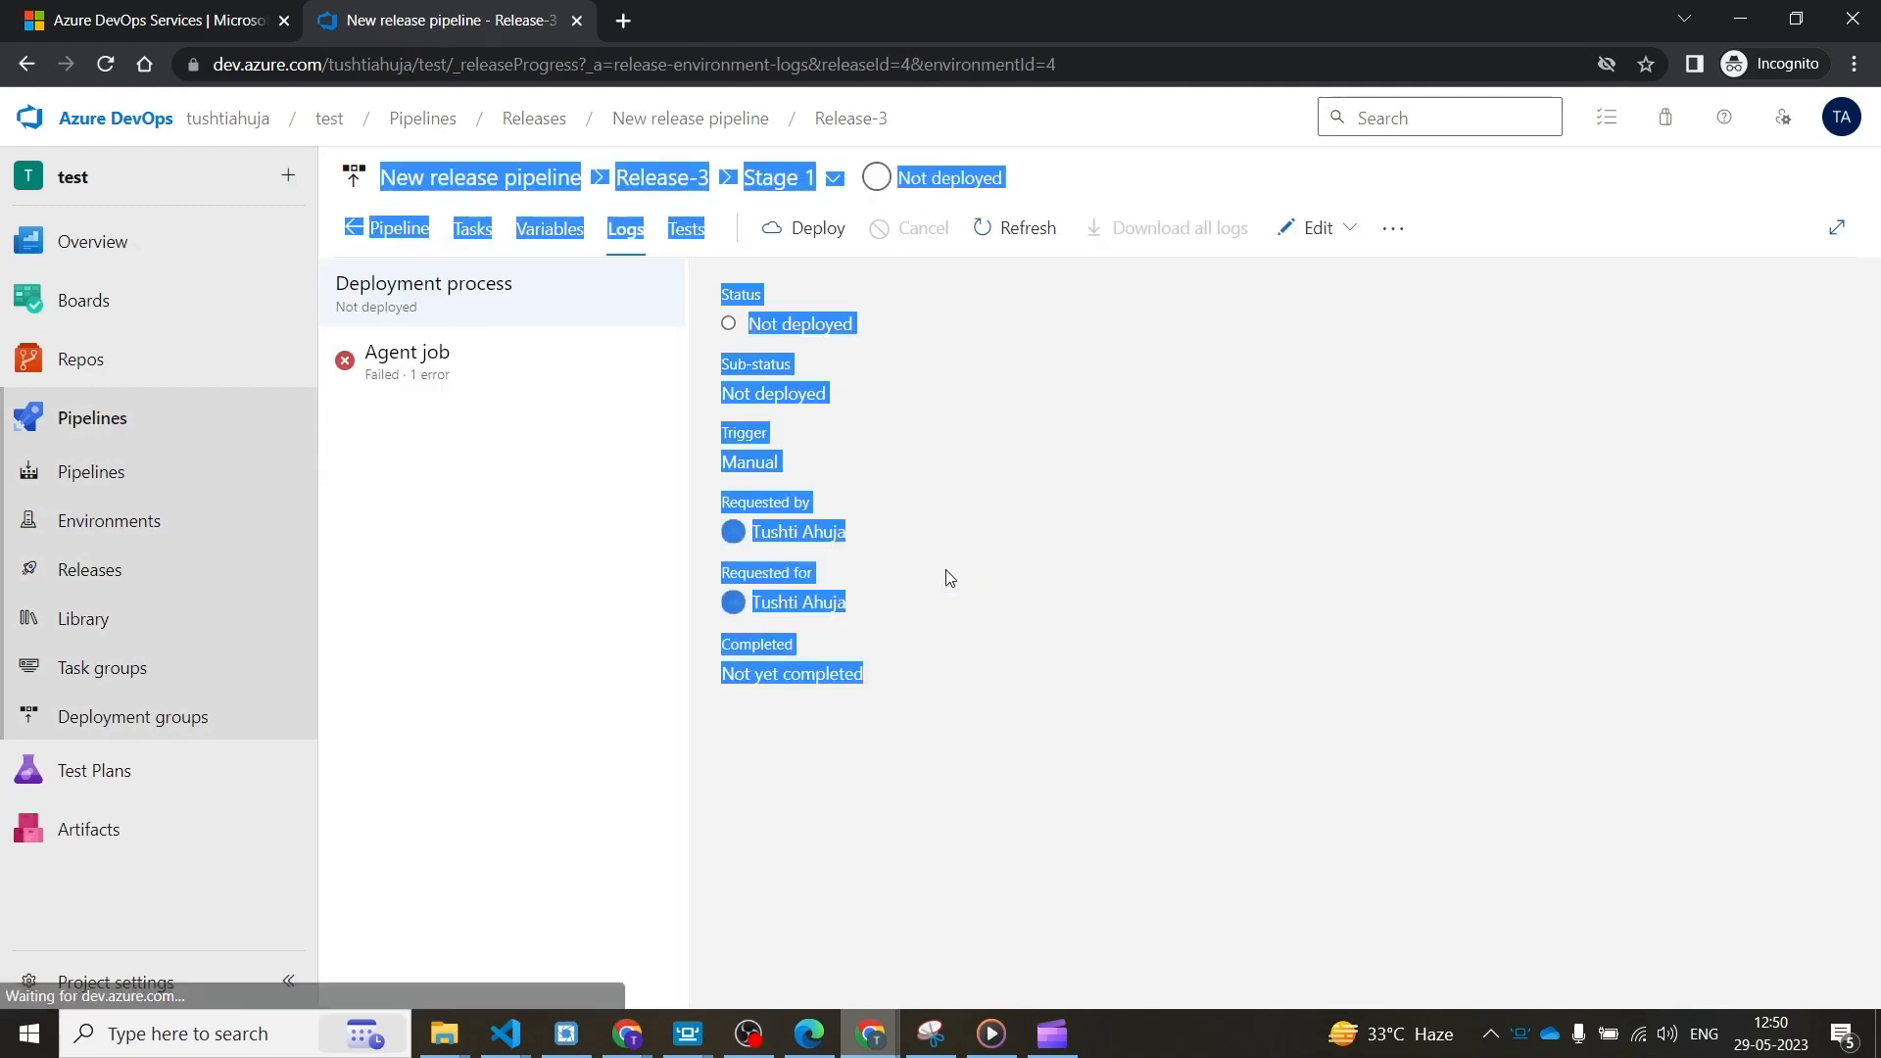
click(426, 368)
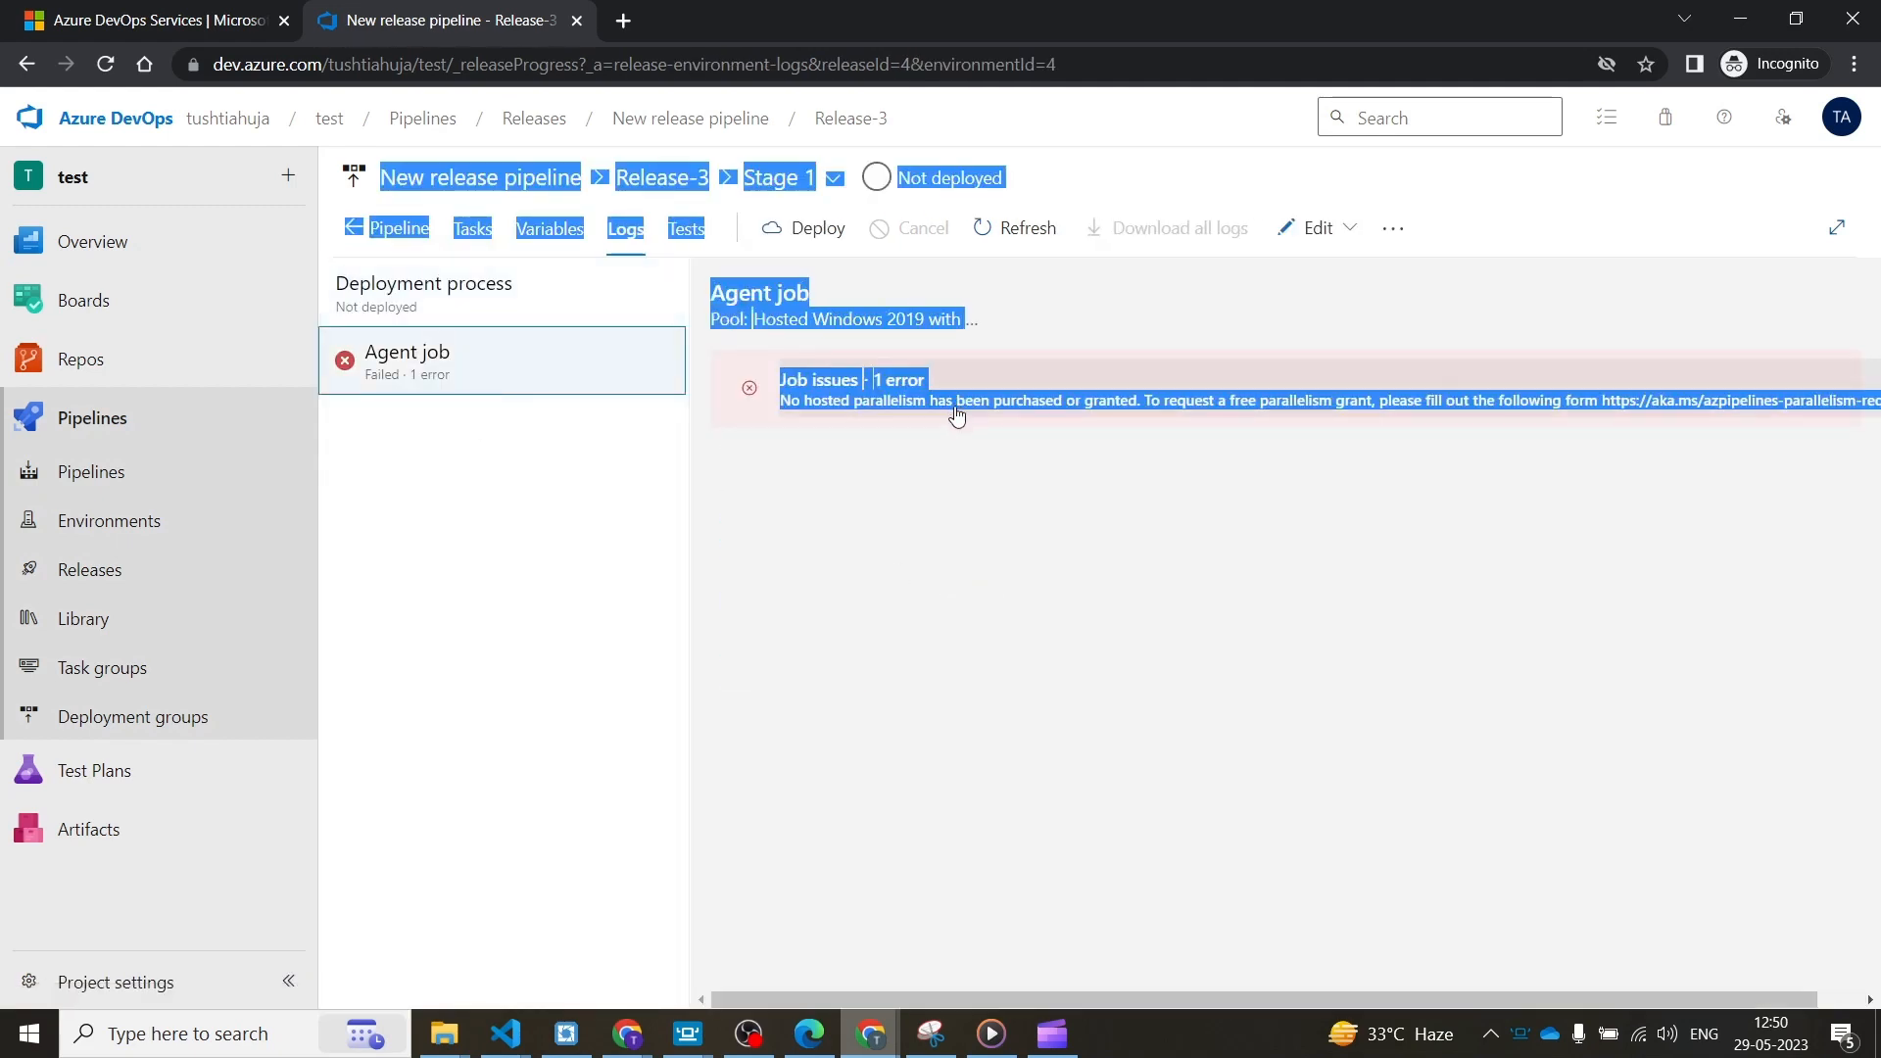
click(1011, 505)
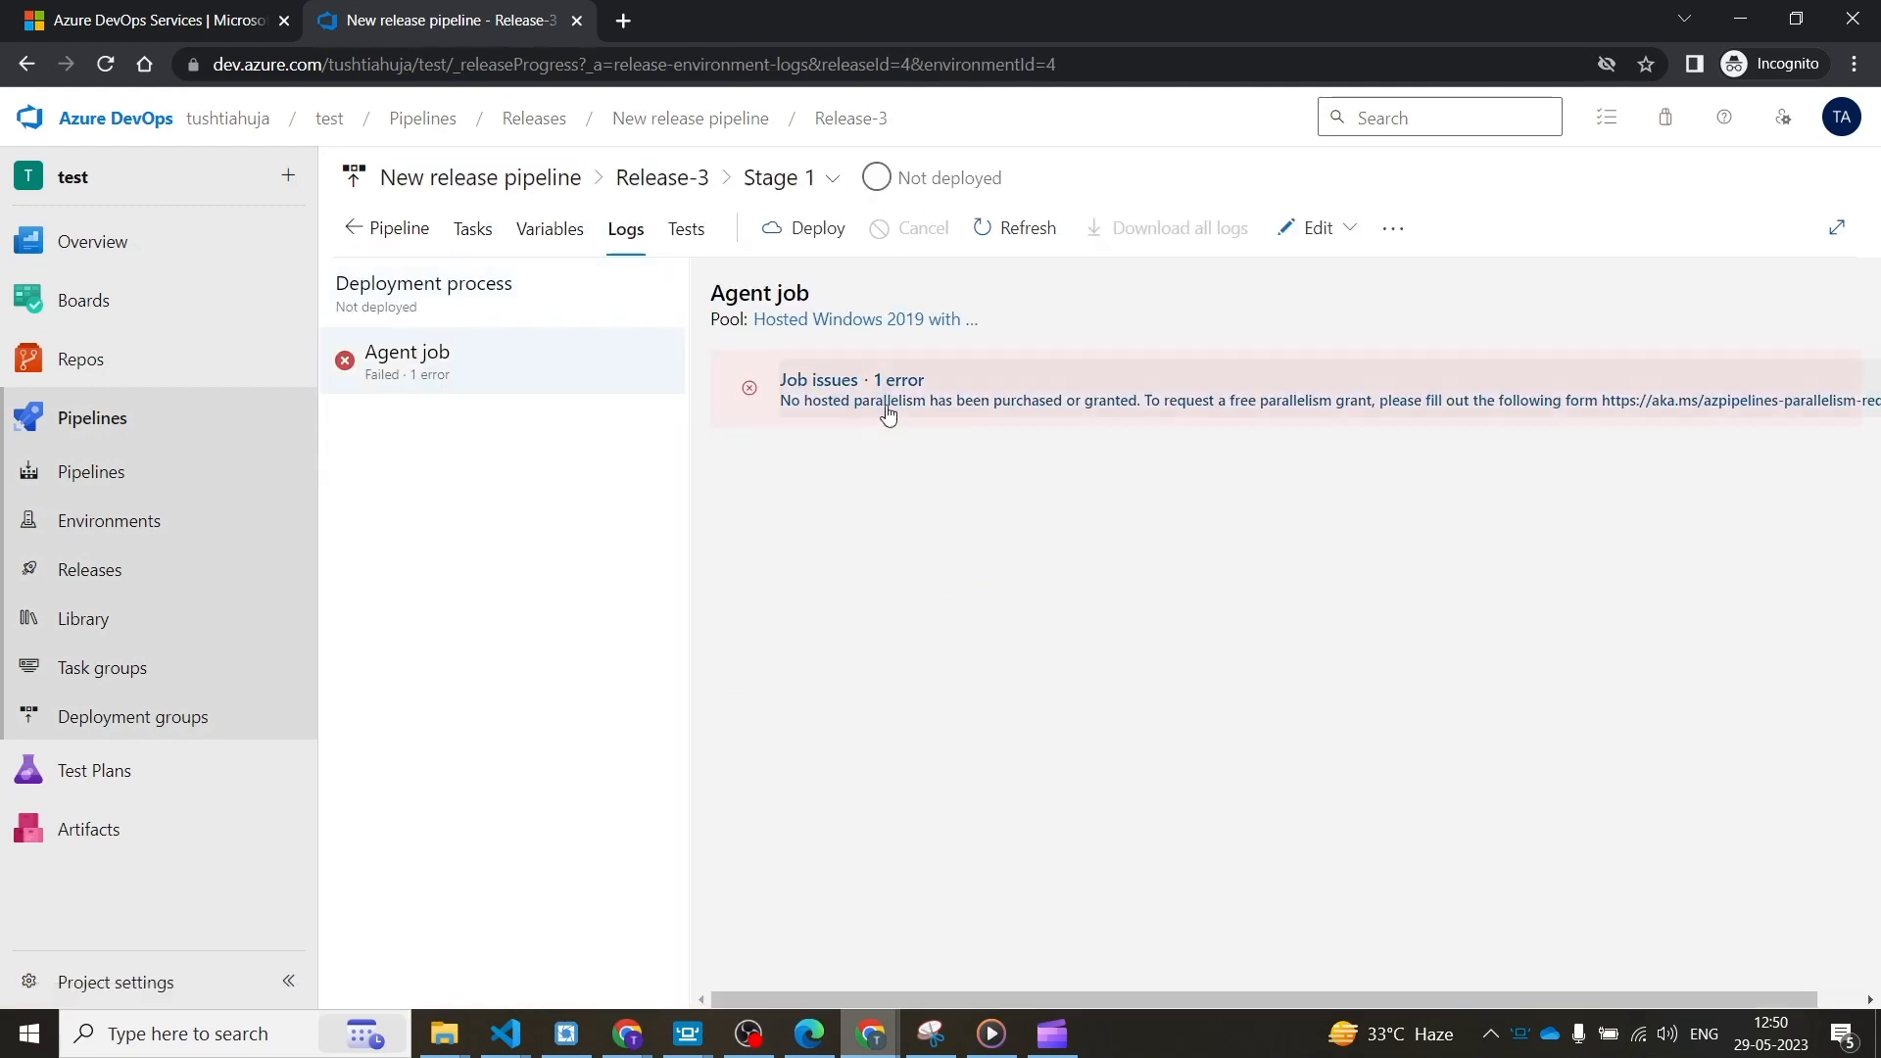
click(978, 413)
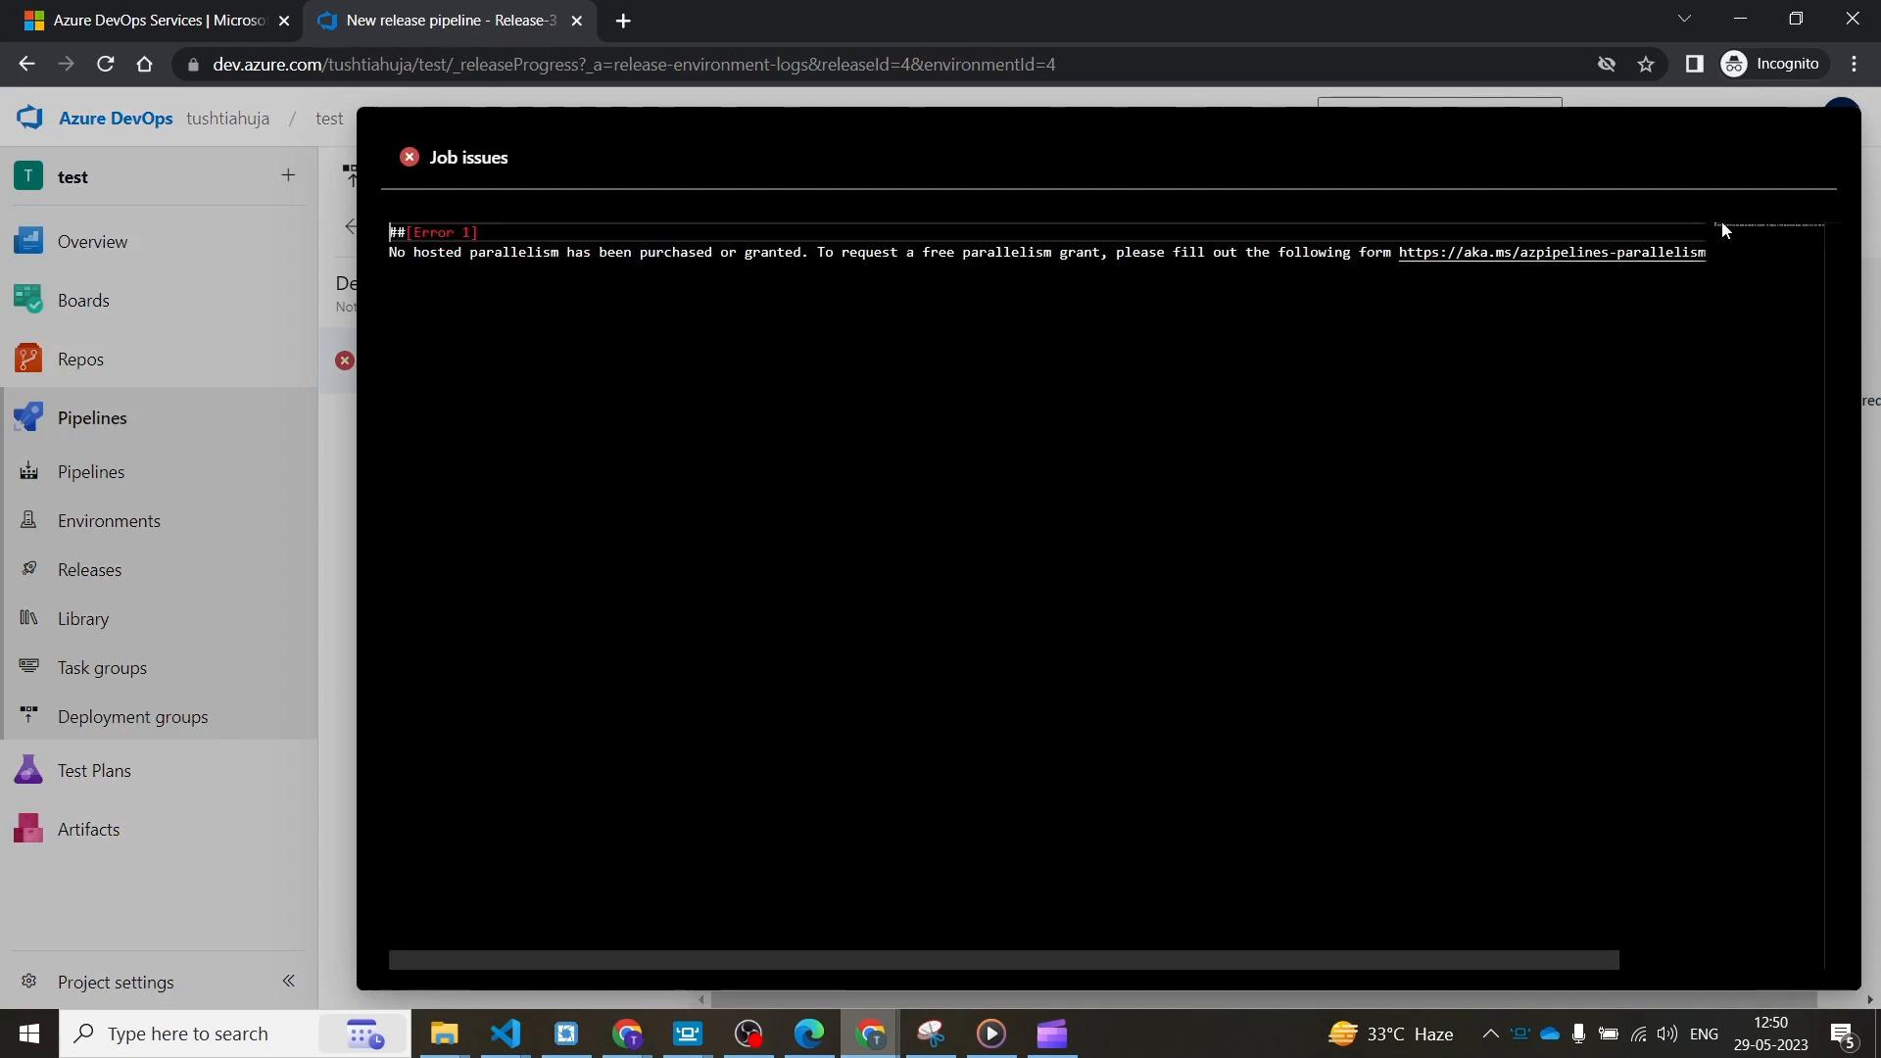
key(Escape)
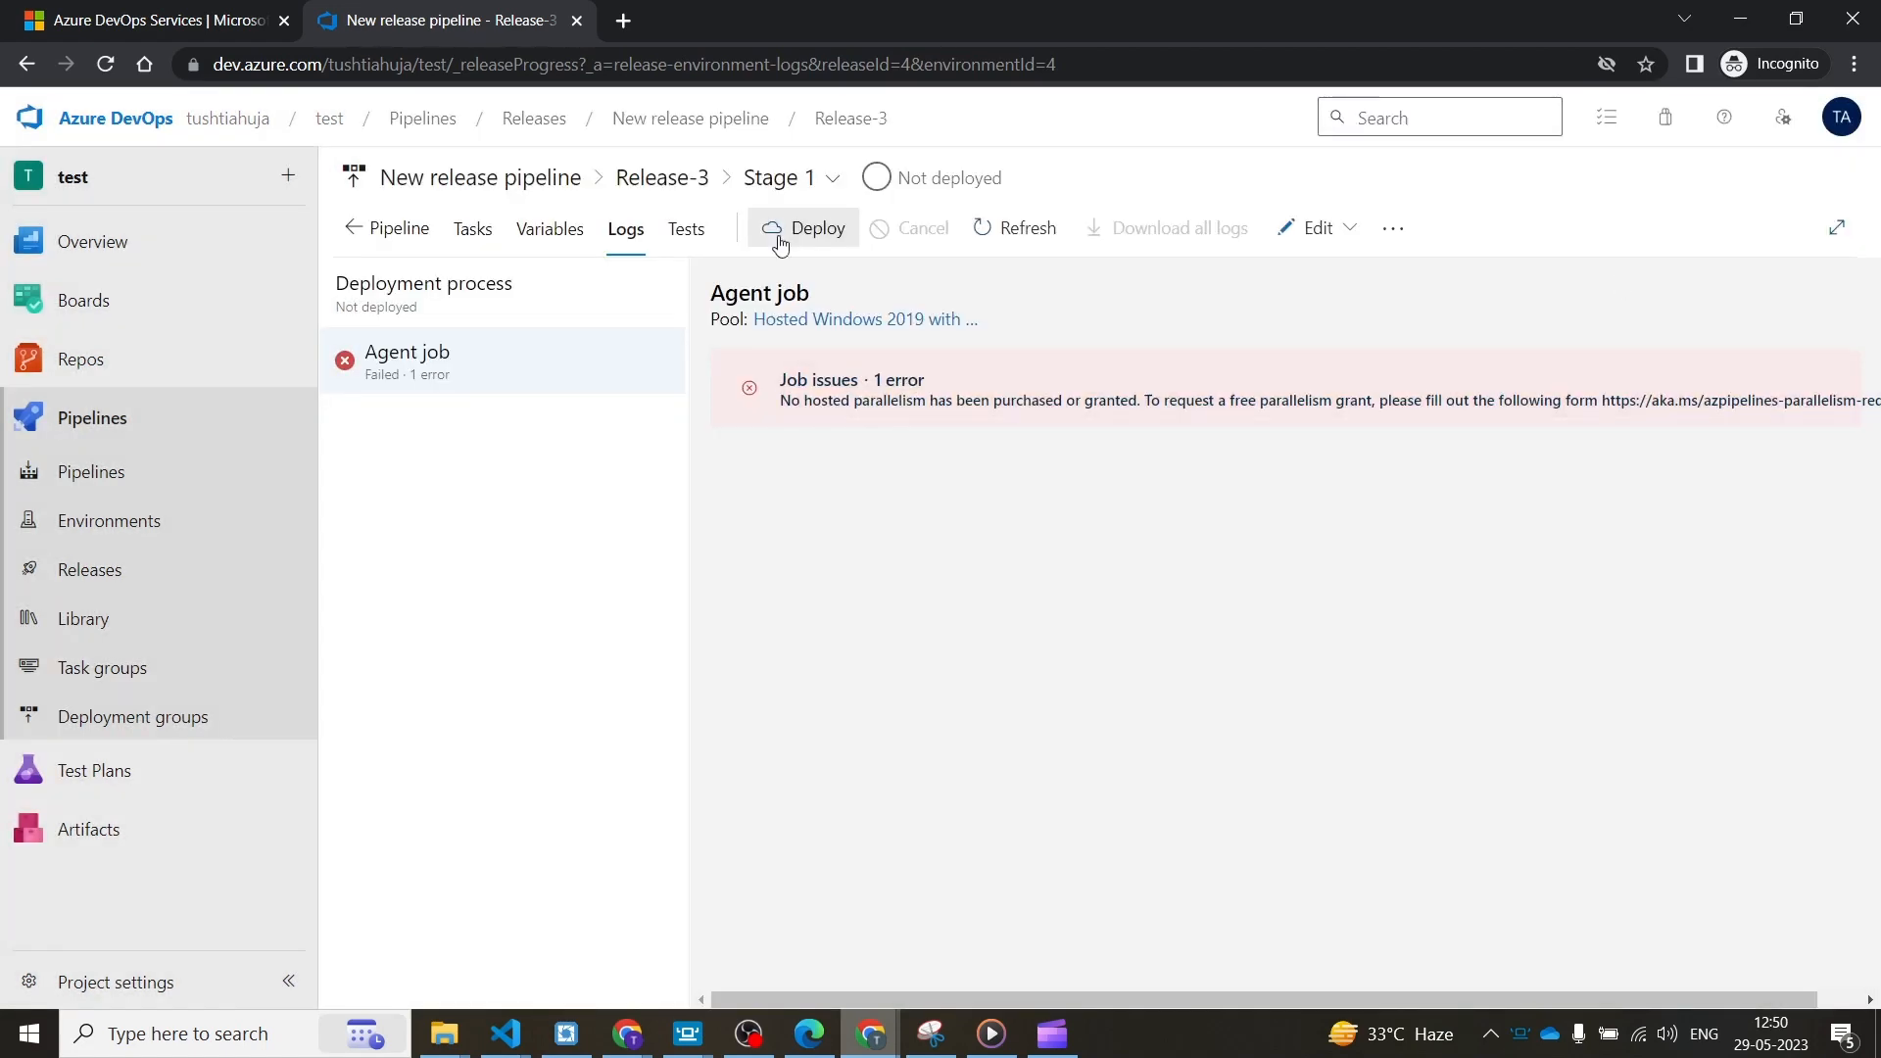
- Open Release-3 for editing as a single release and bring up Stage 1's Bash Script task
click(141, 570)
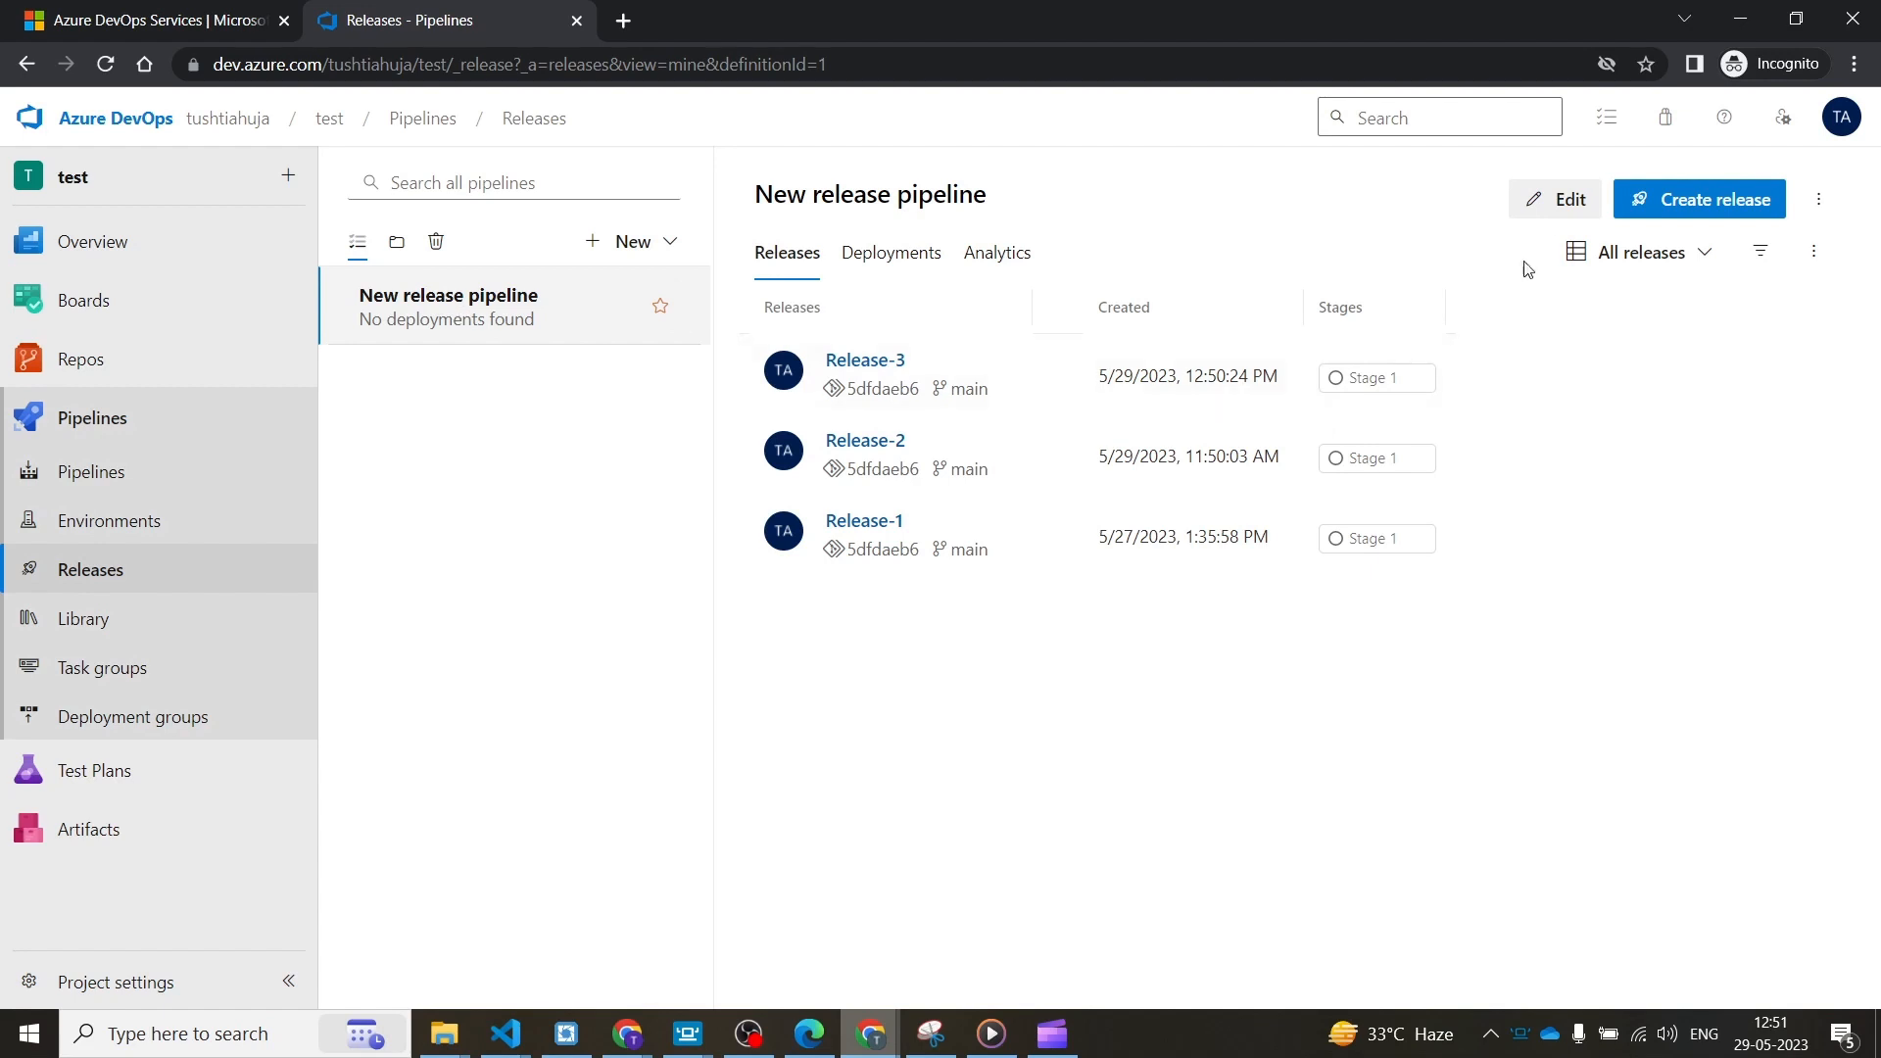
click(872, 361)
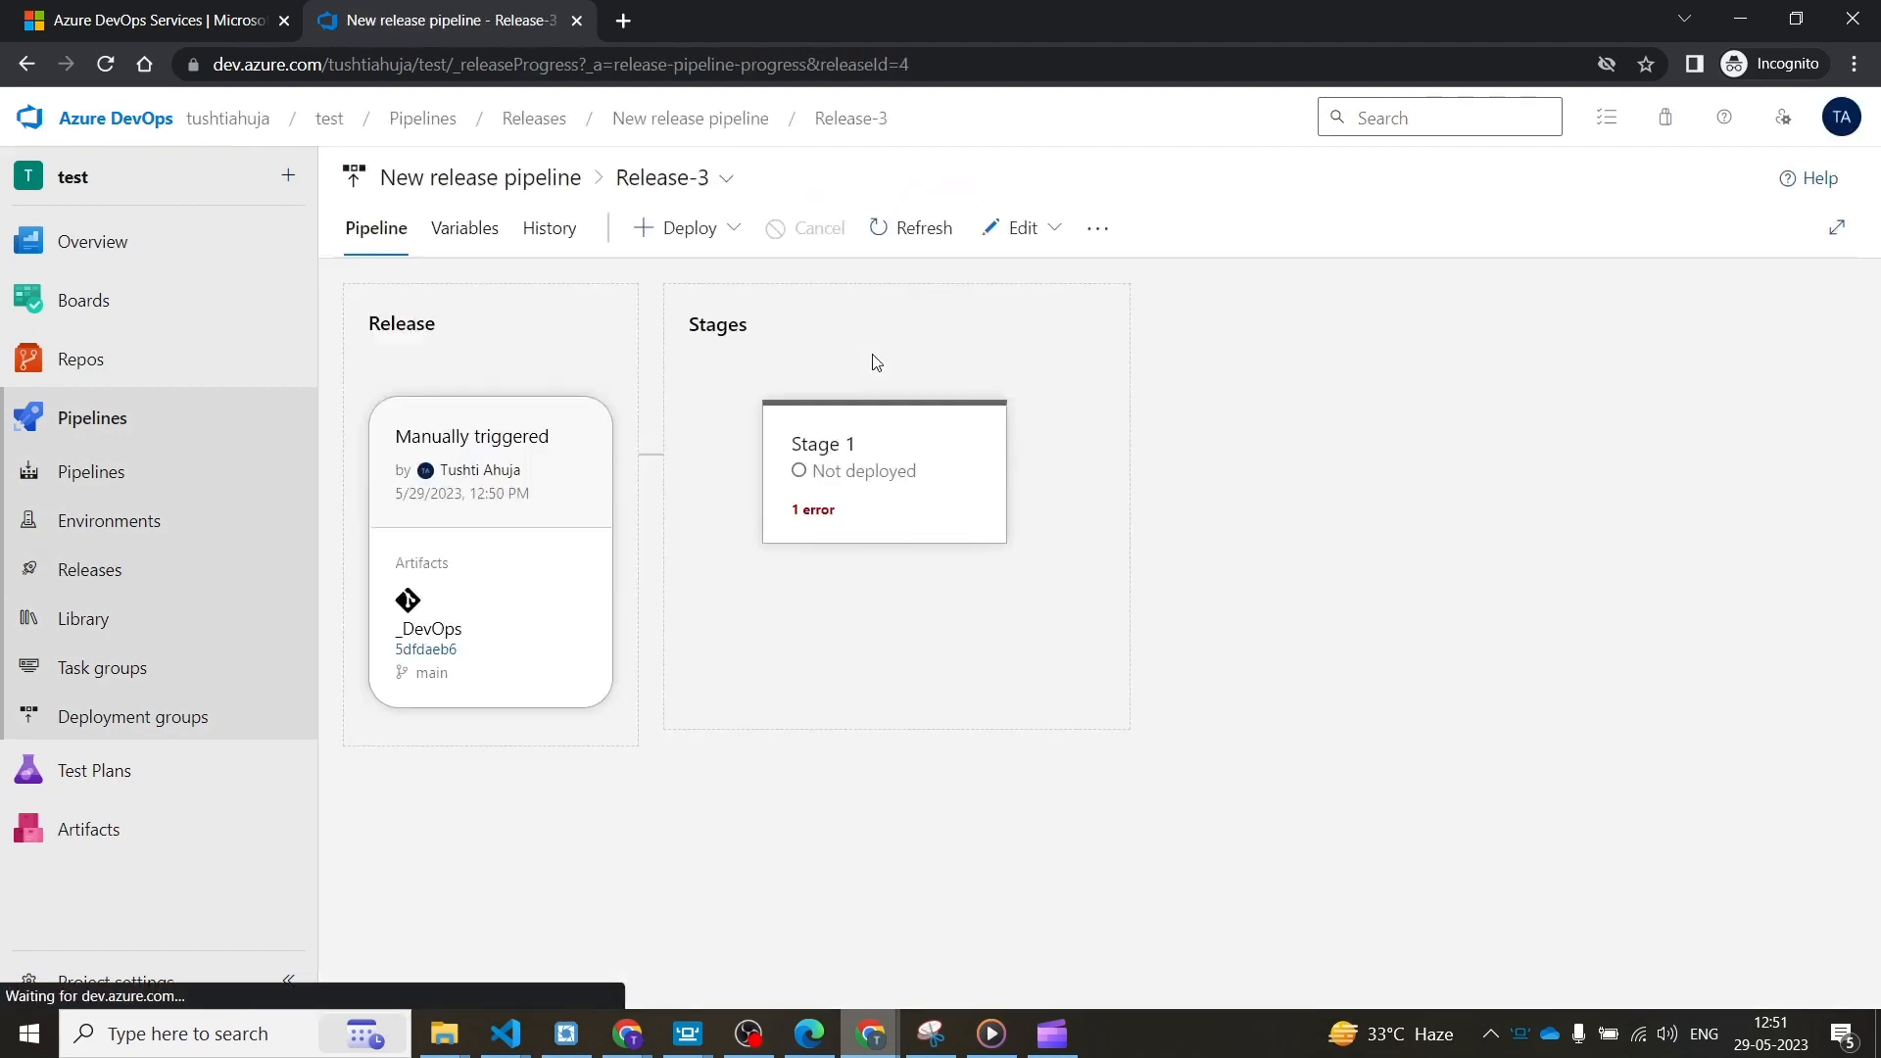
click(1060, 228)
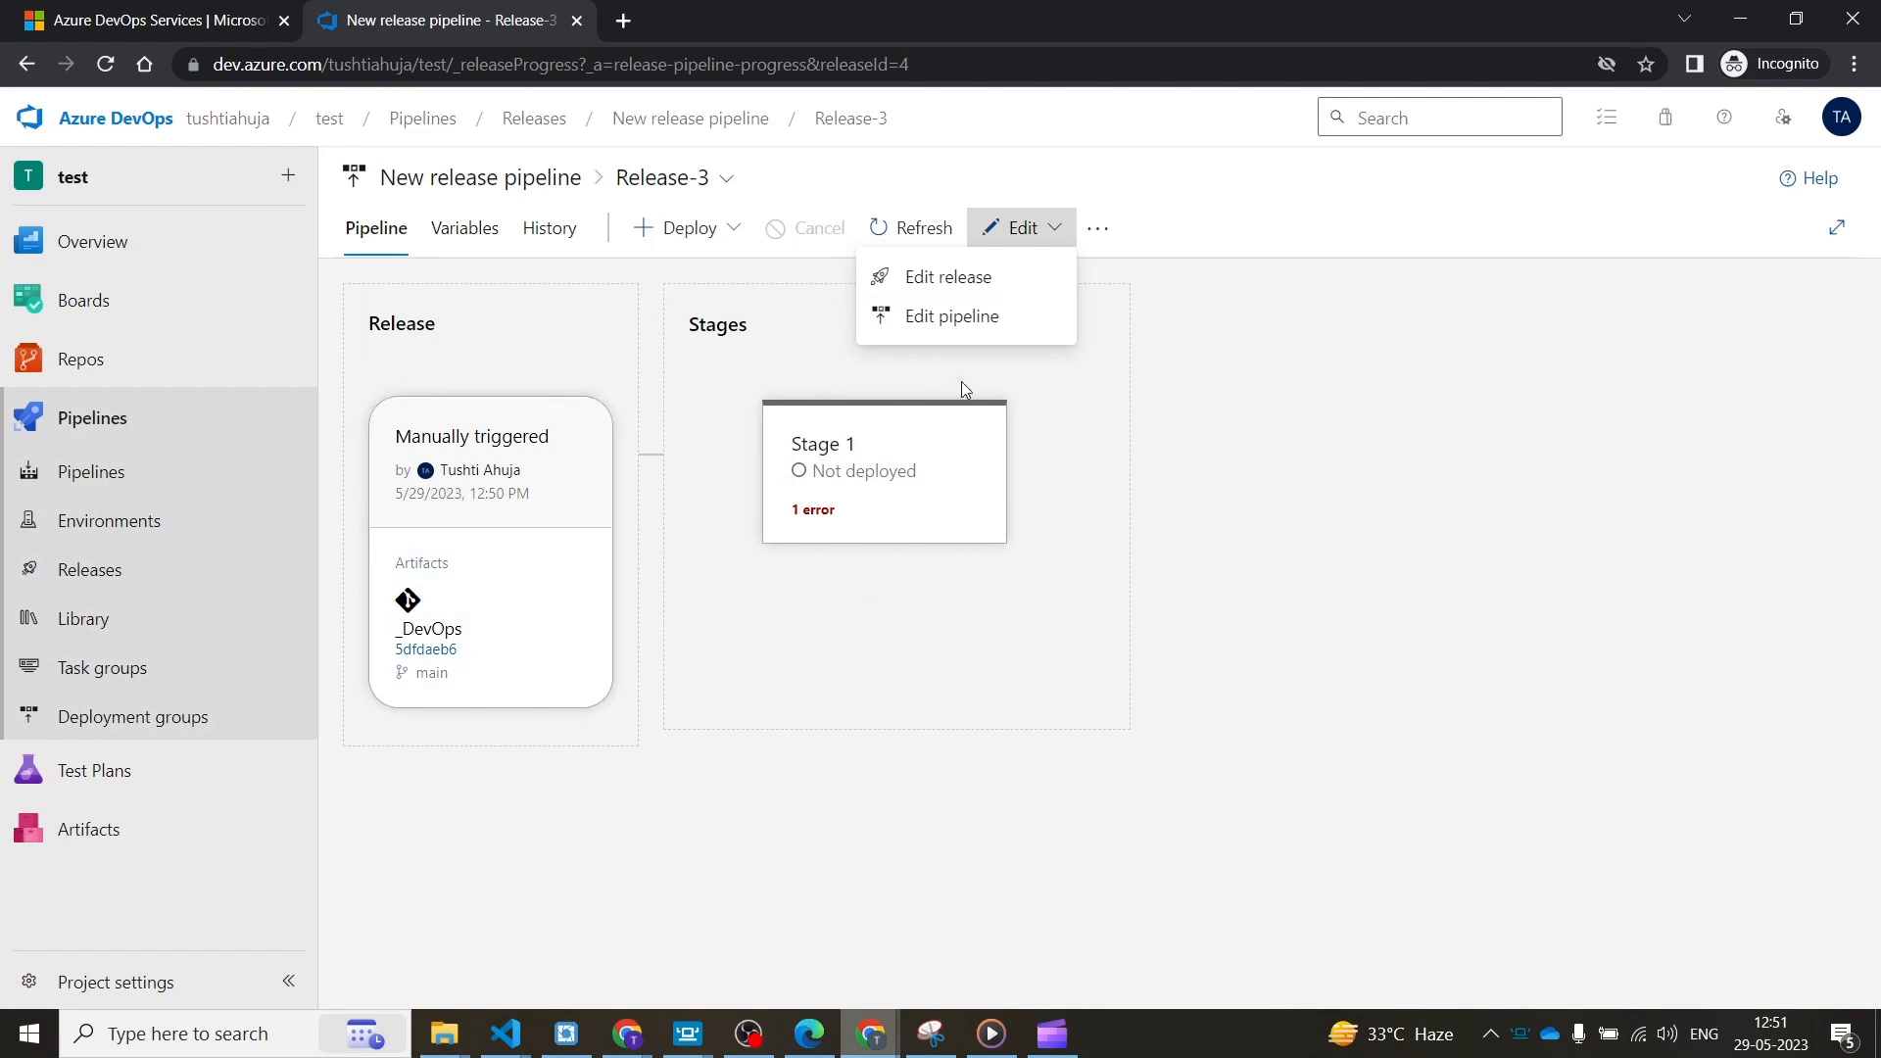
click(998, 284)
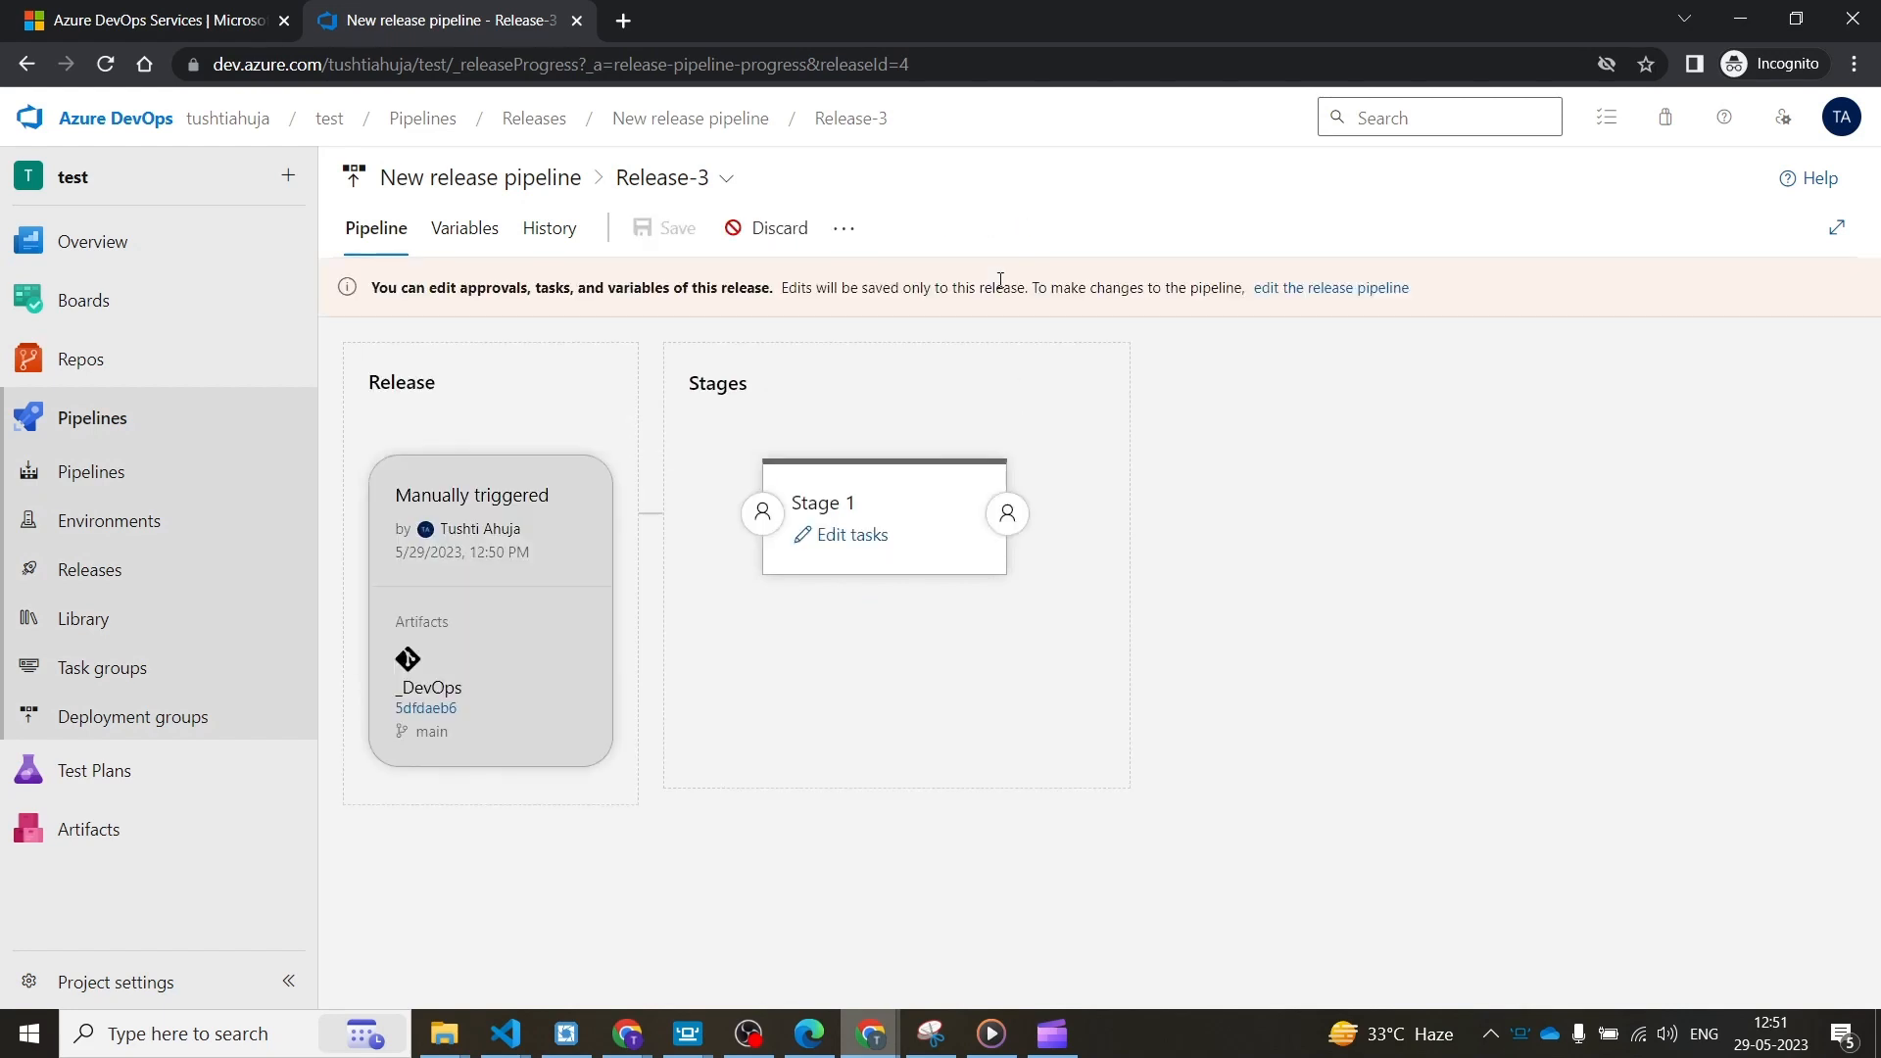
click(858, 535)
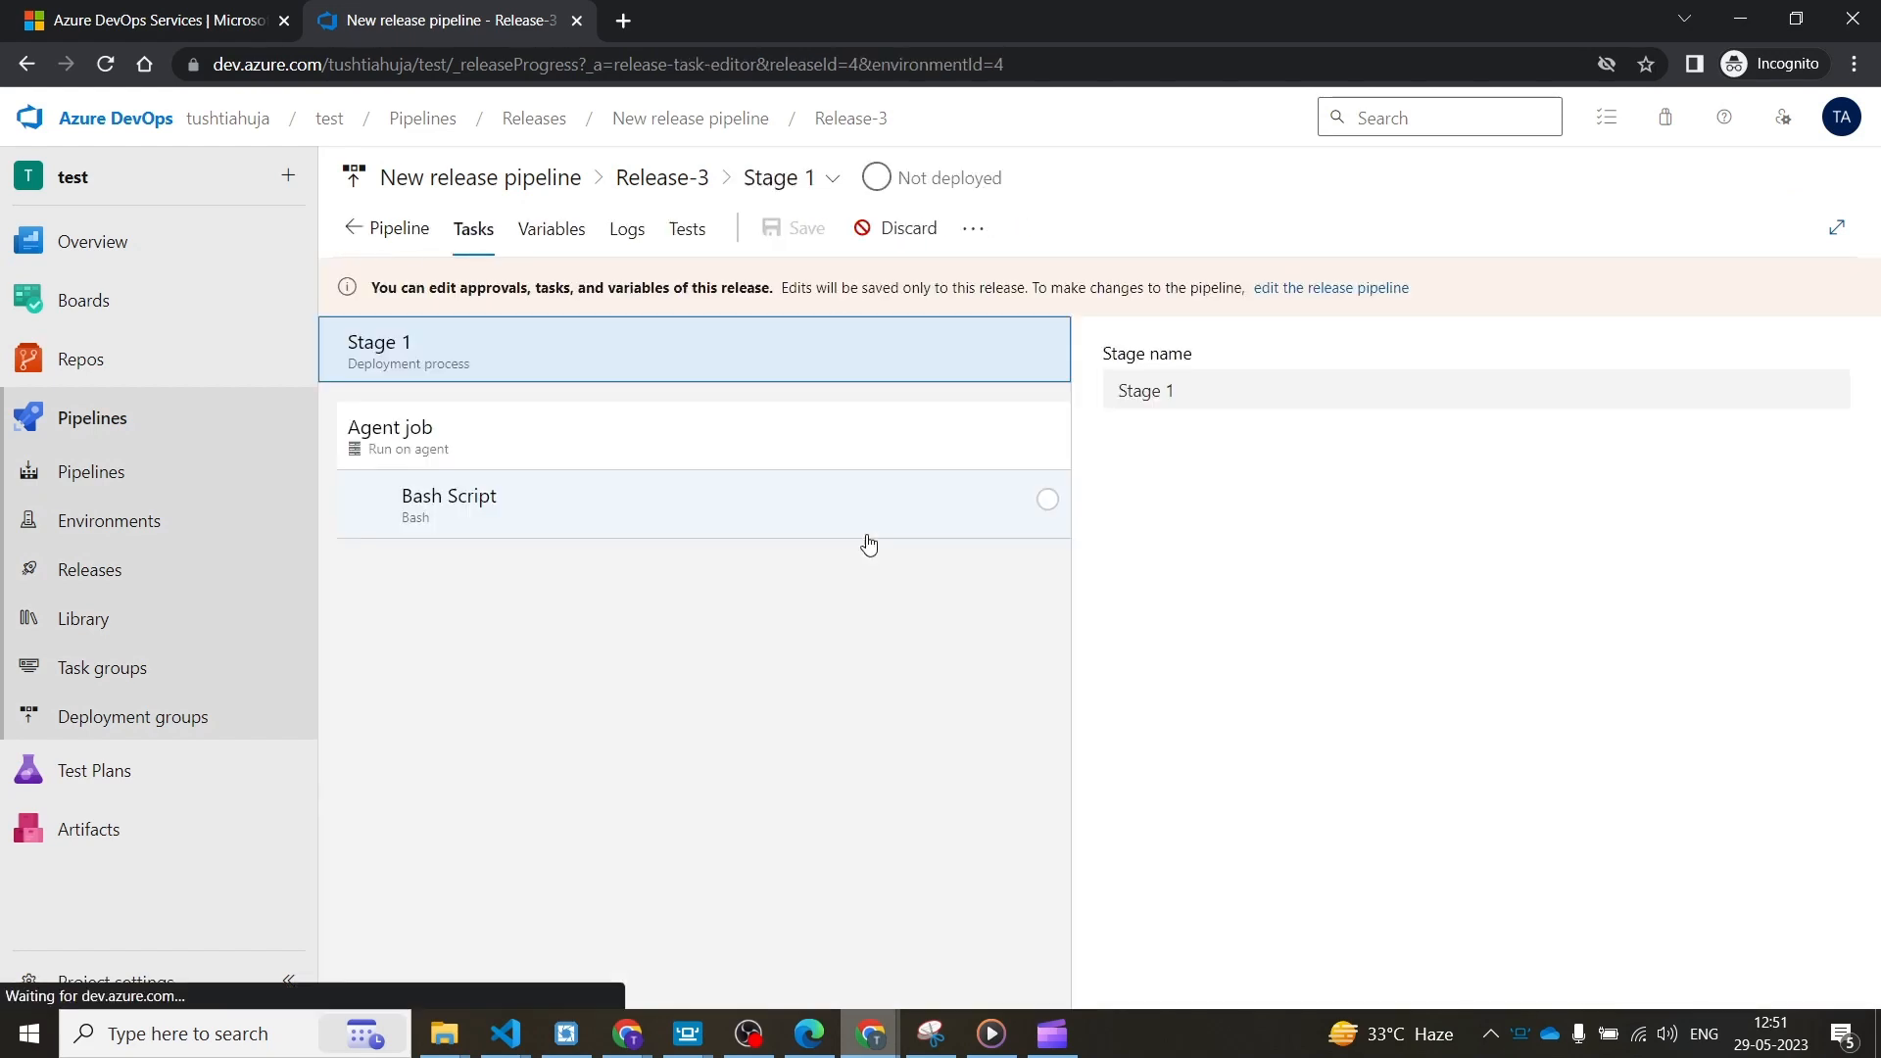
click(615, 532)
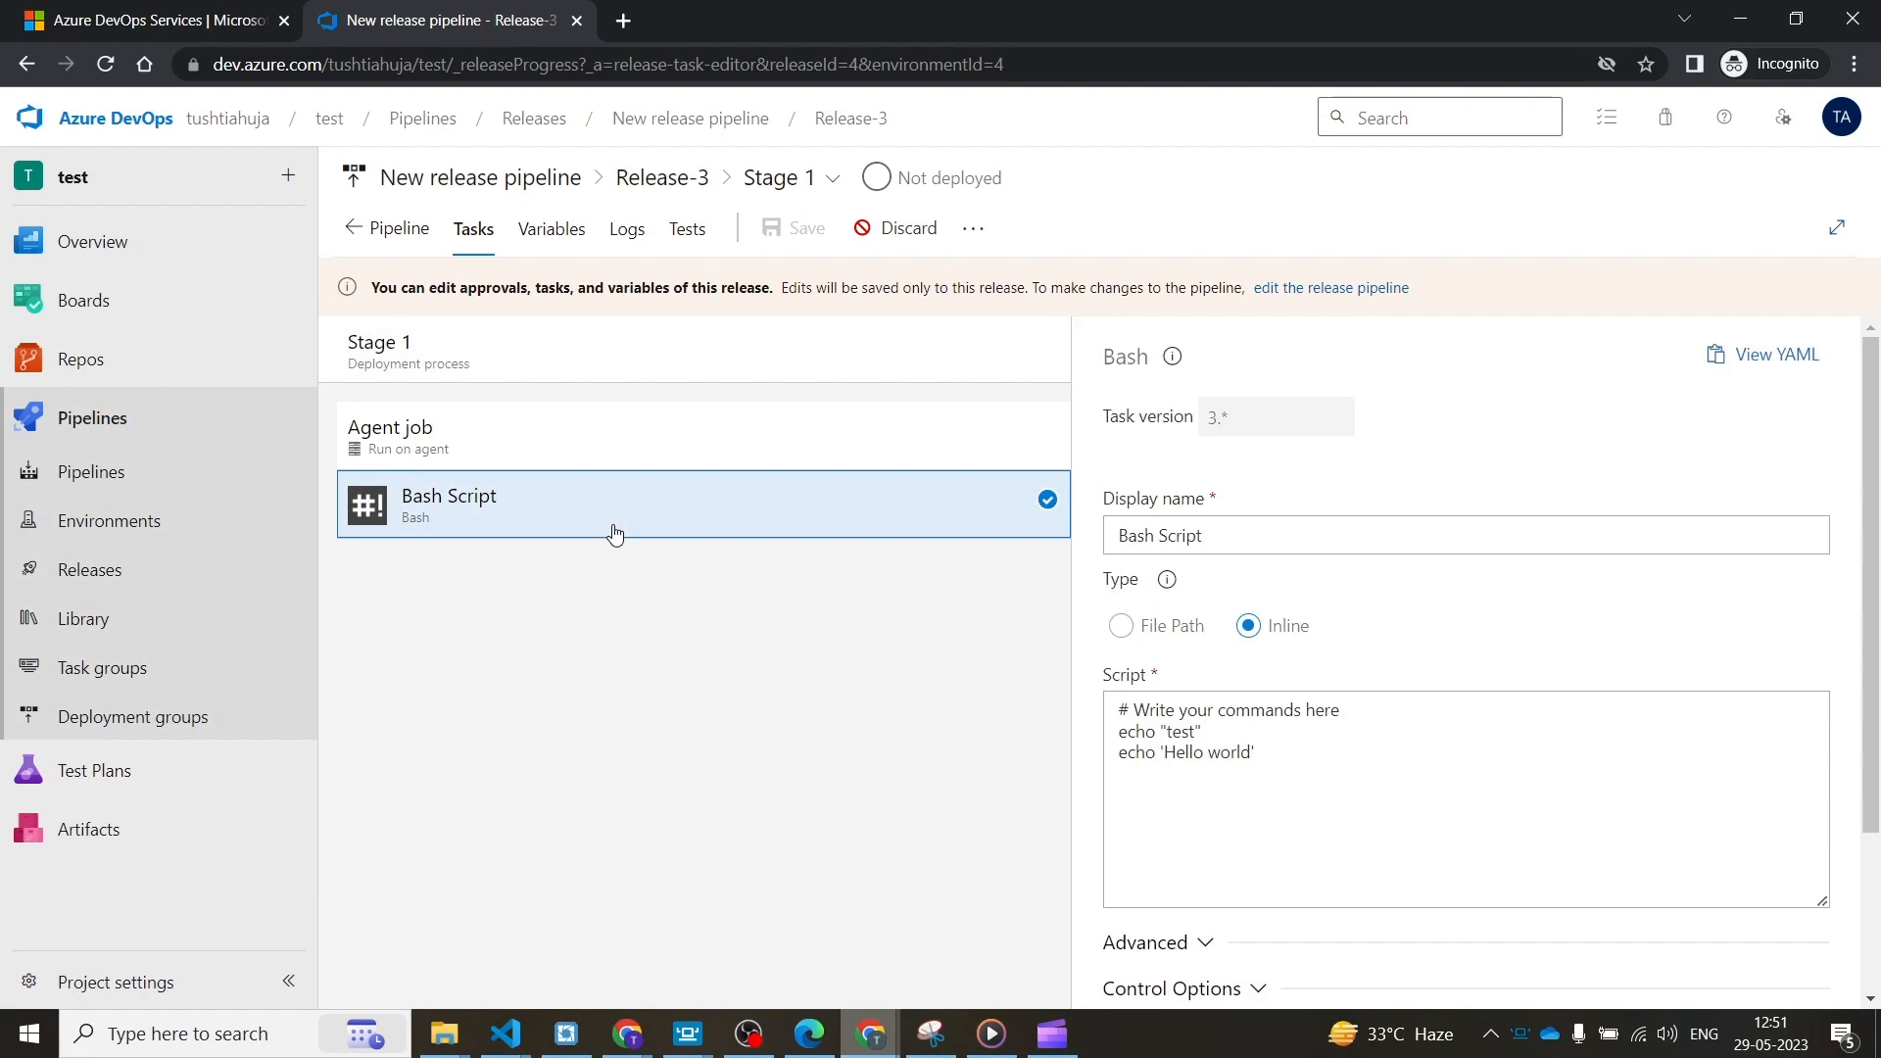
click(1009, 449)
click(809, 502)
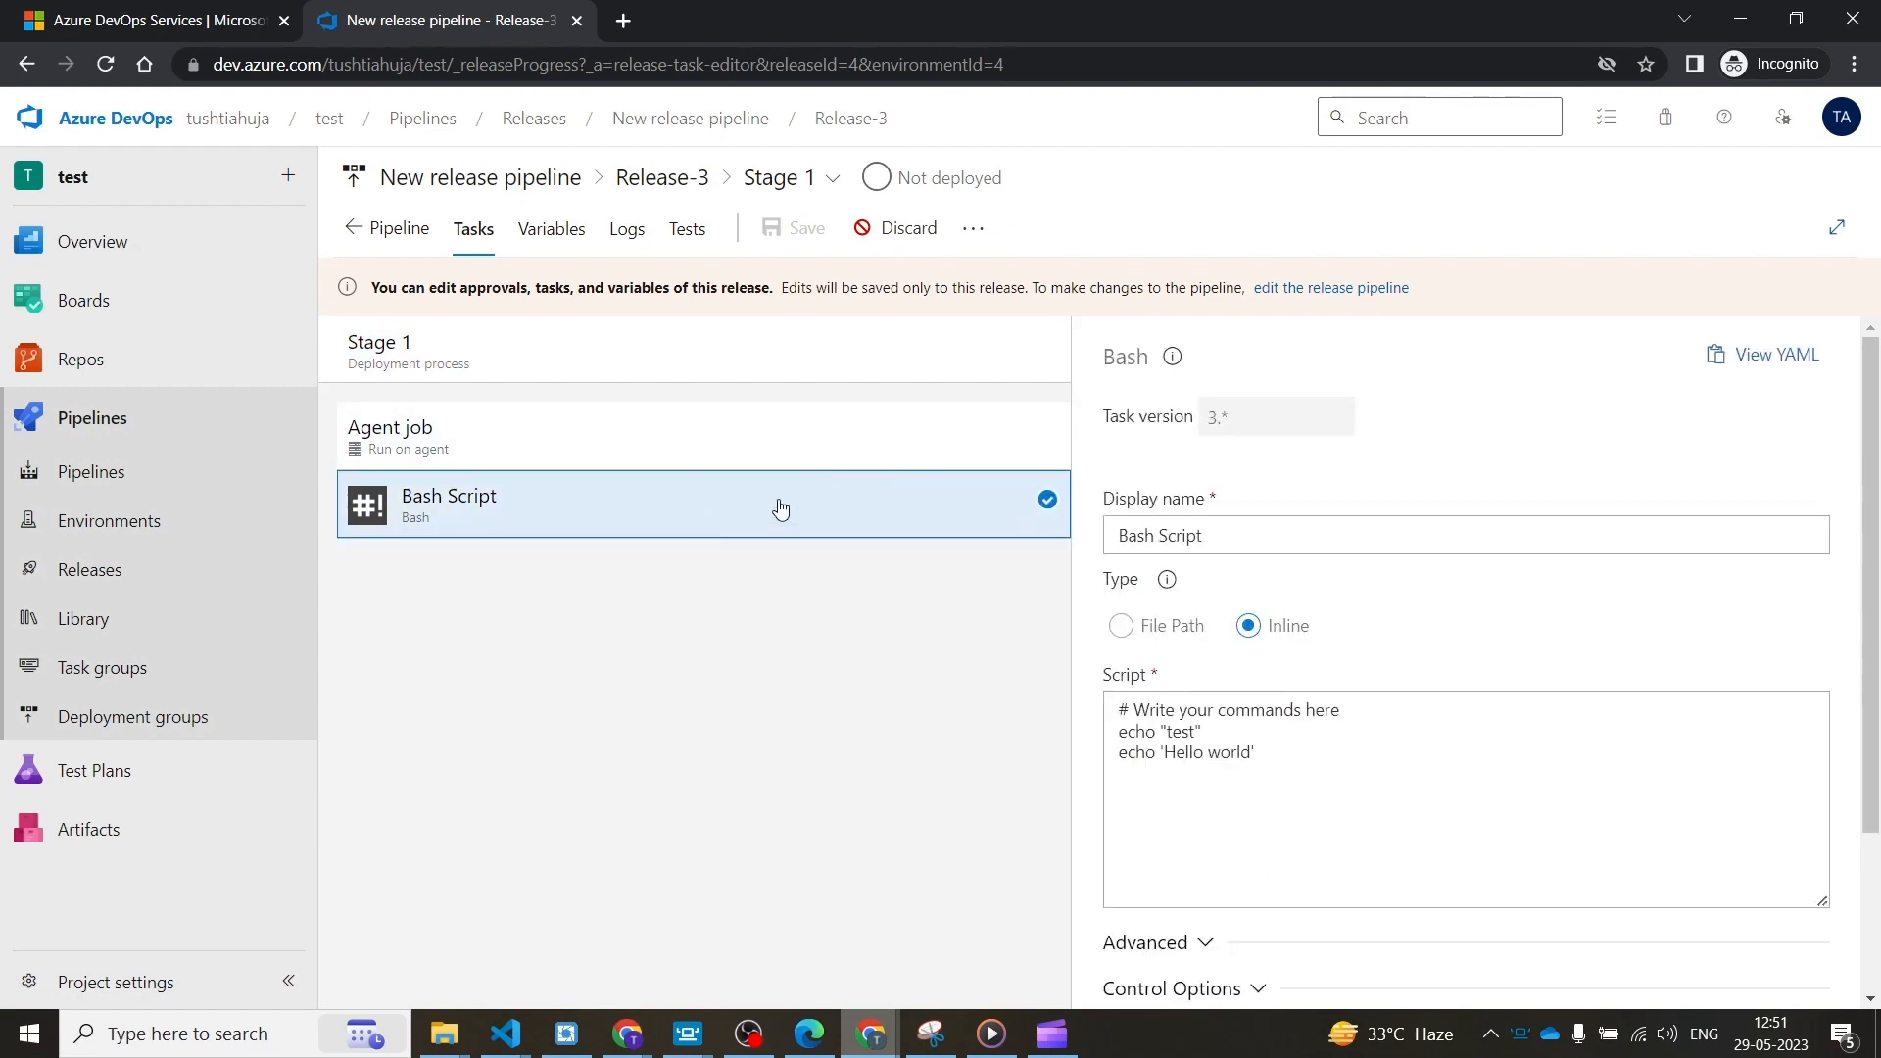
- Add the line echo "else" after echo "test" in the release's inline Bash script and save the release without a comment
click(1301, 730)
key(Return)
text(echo "else)
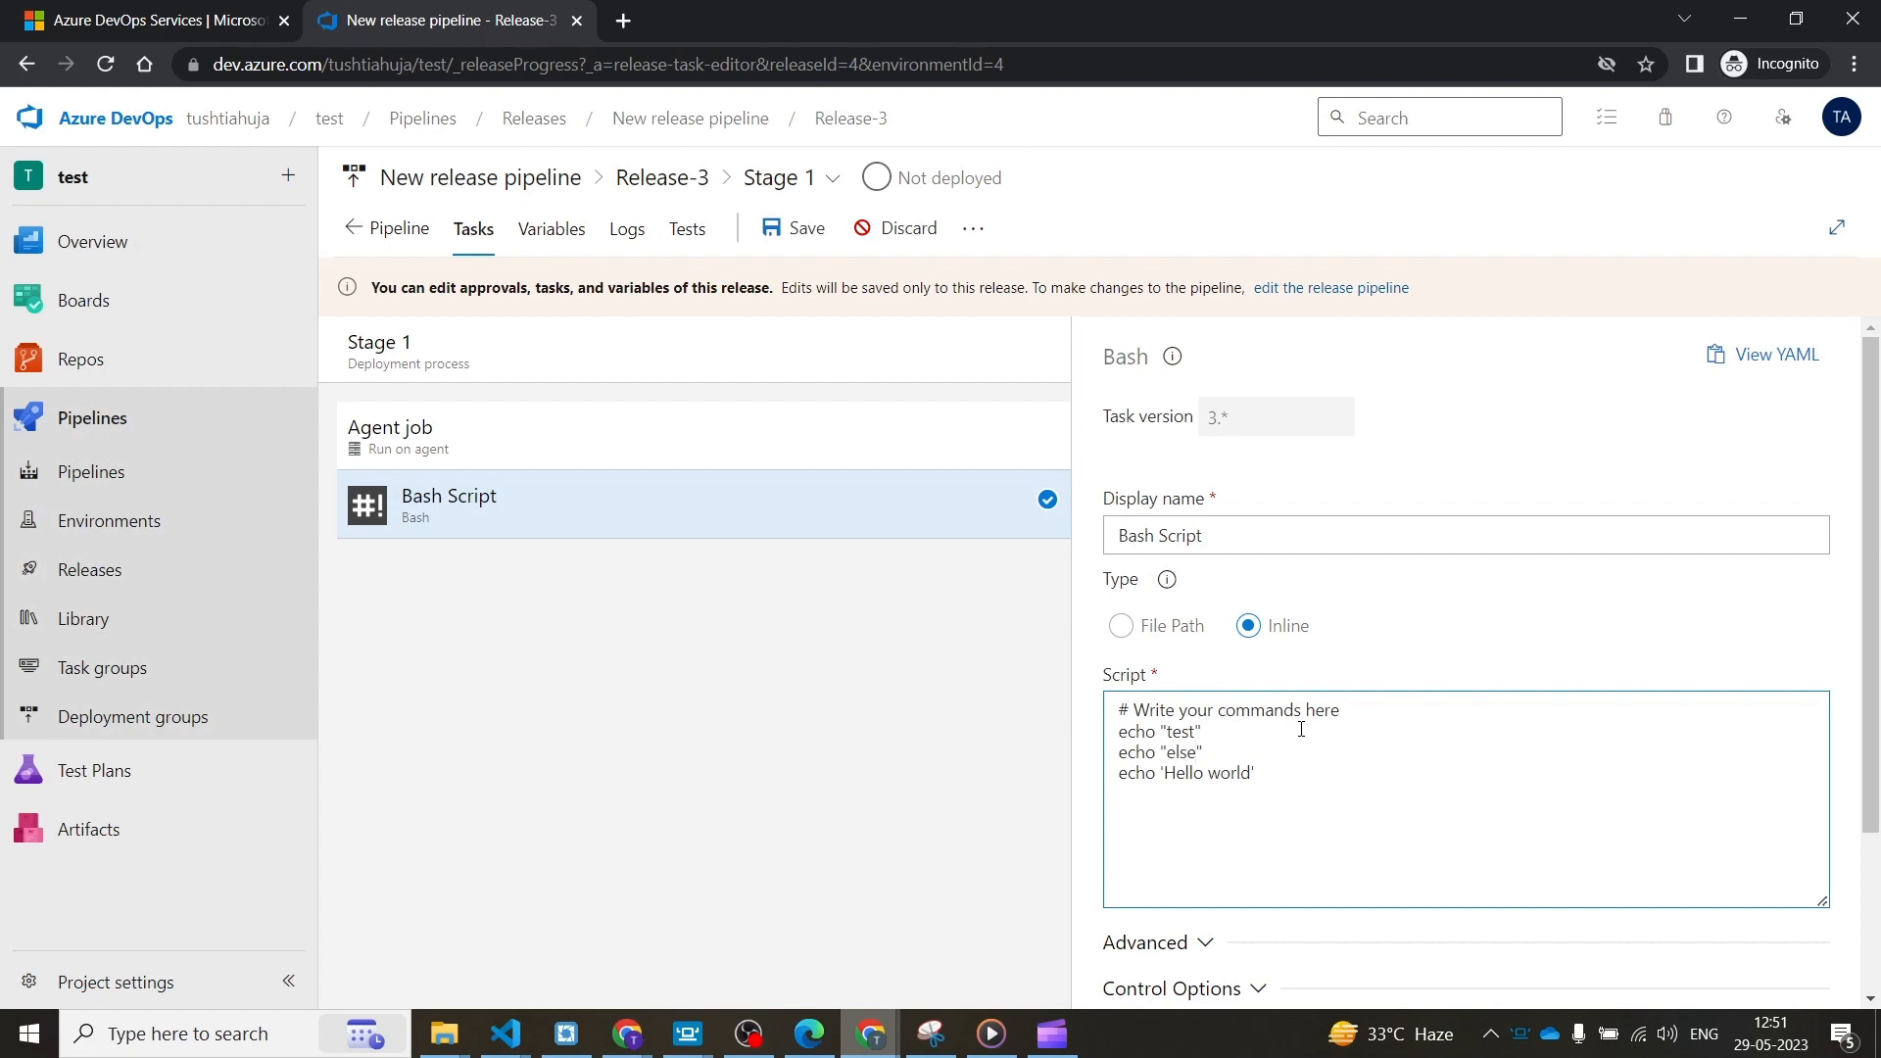
click(796, 230)
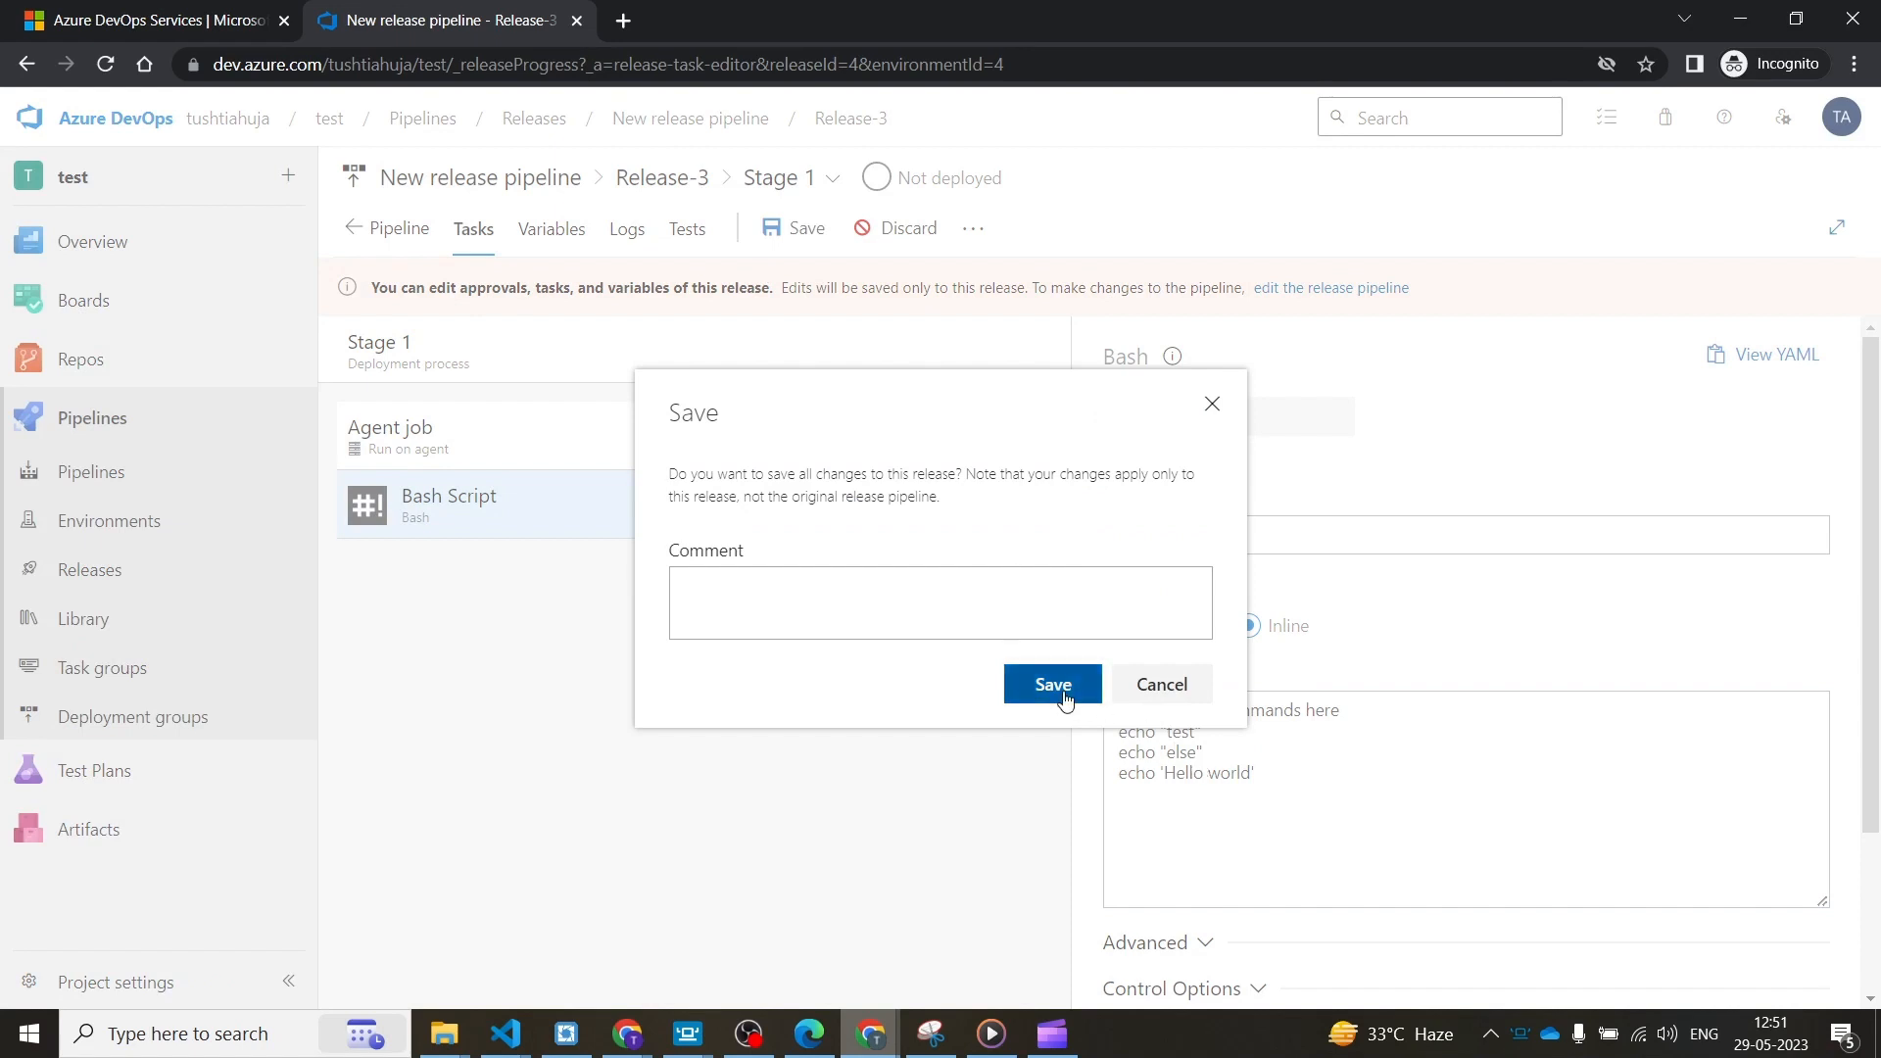
click(1074, 701)
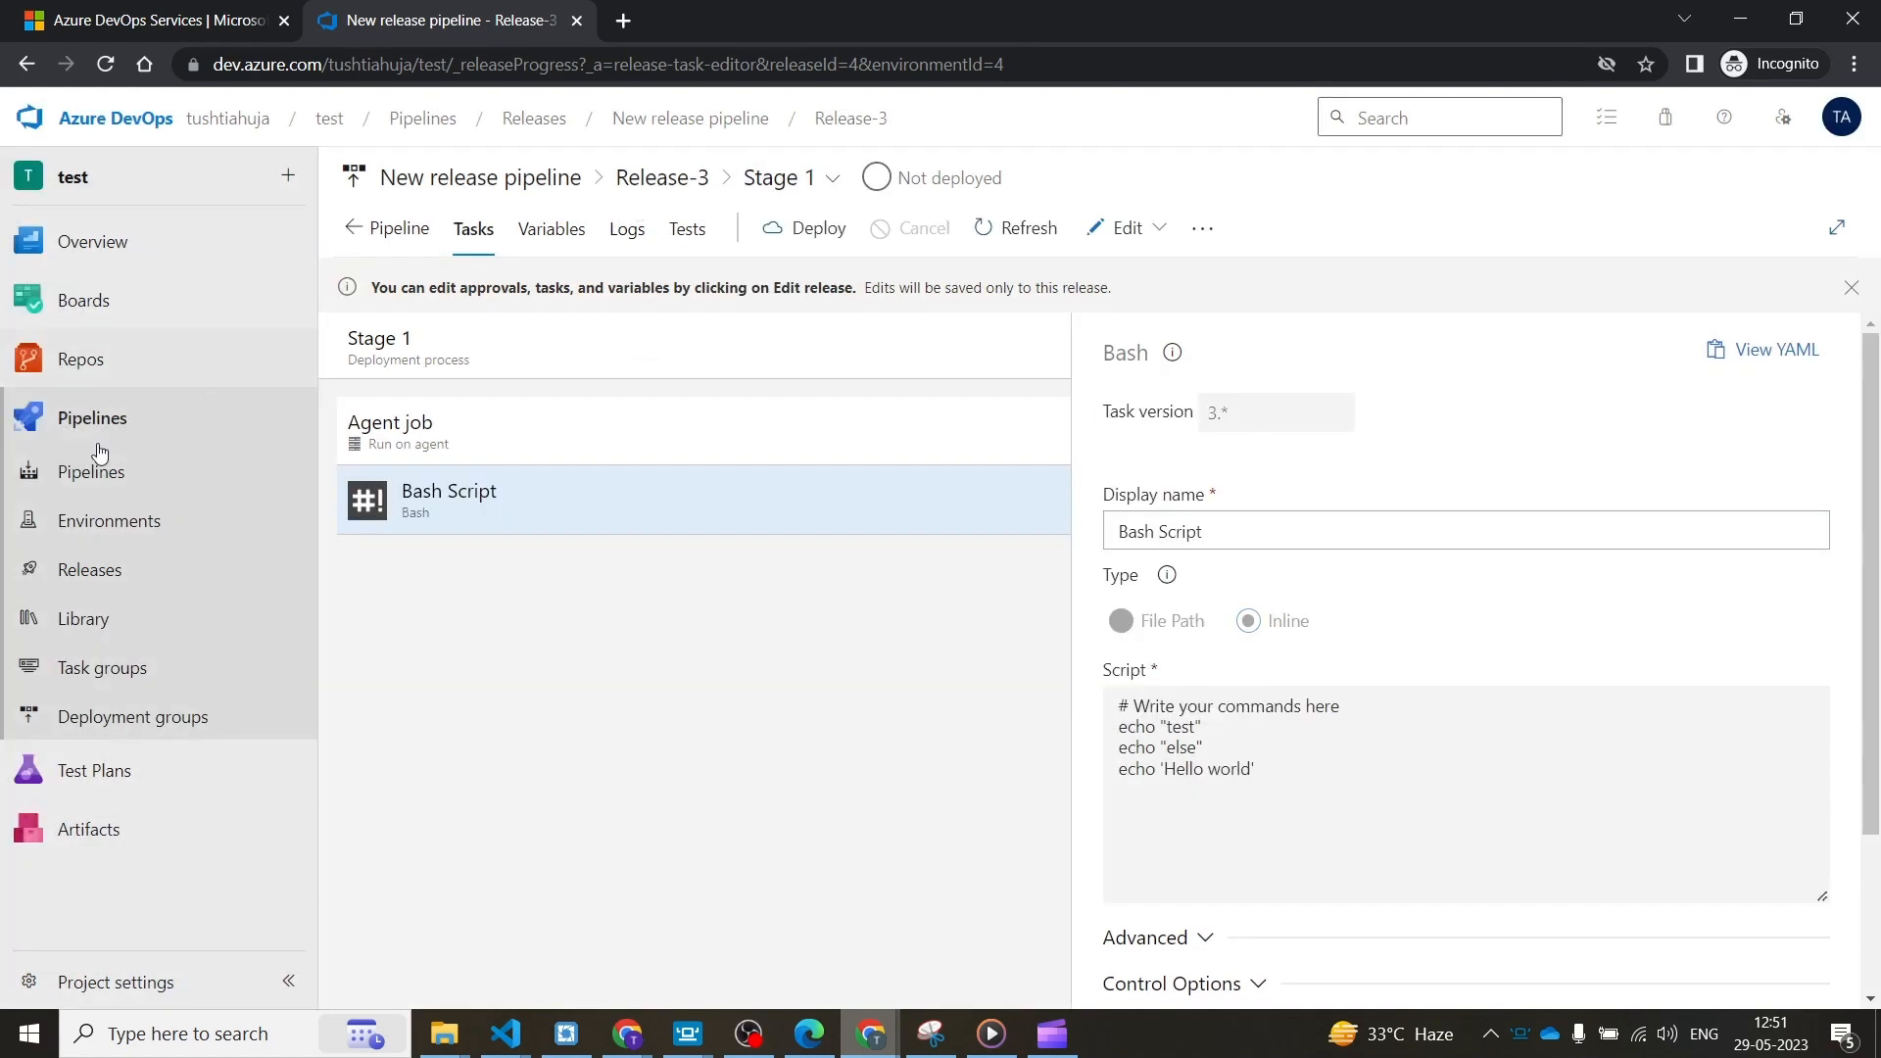
- Open the original release pipeline's Stage 1 tasks and check the inline script of its Bash Script task
click(737, 120)
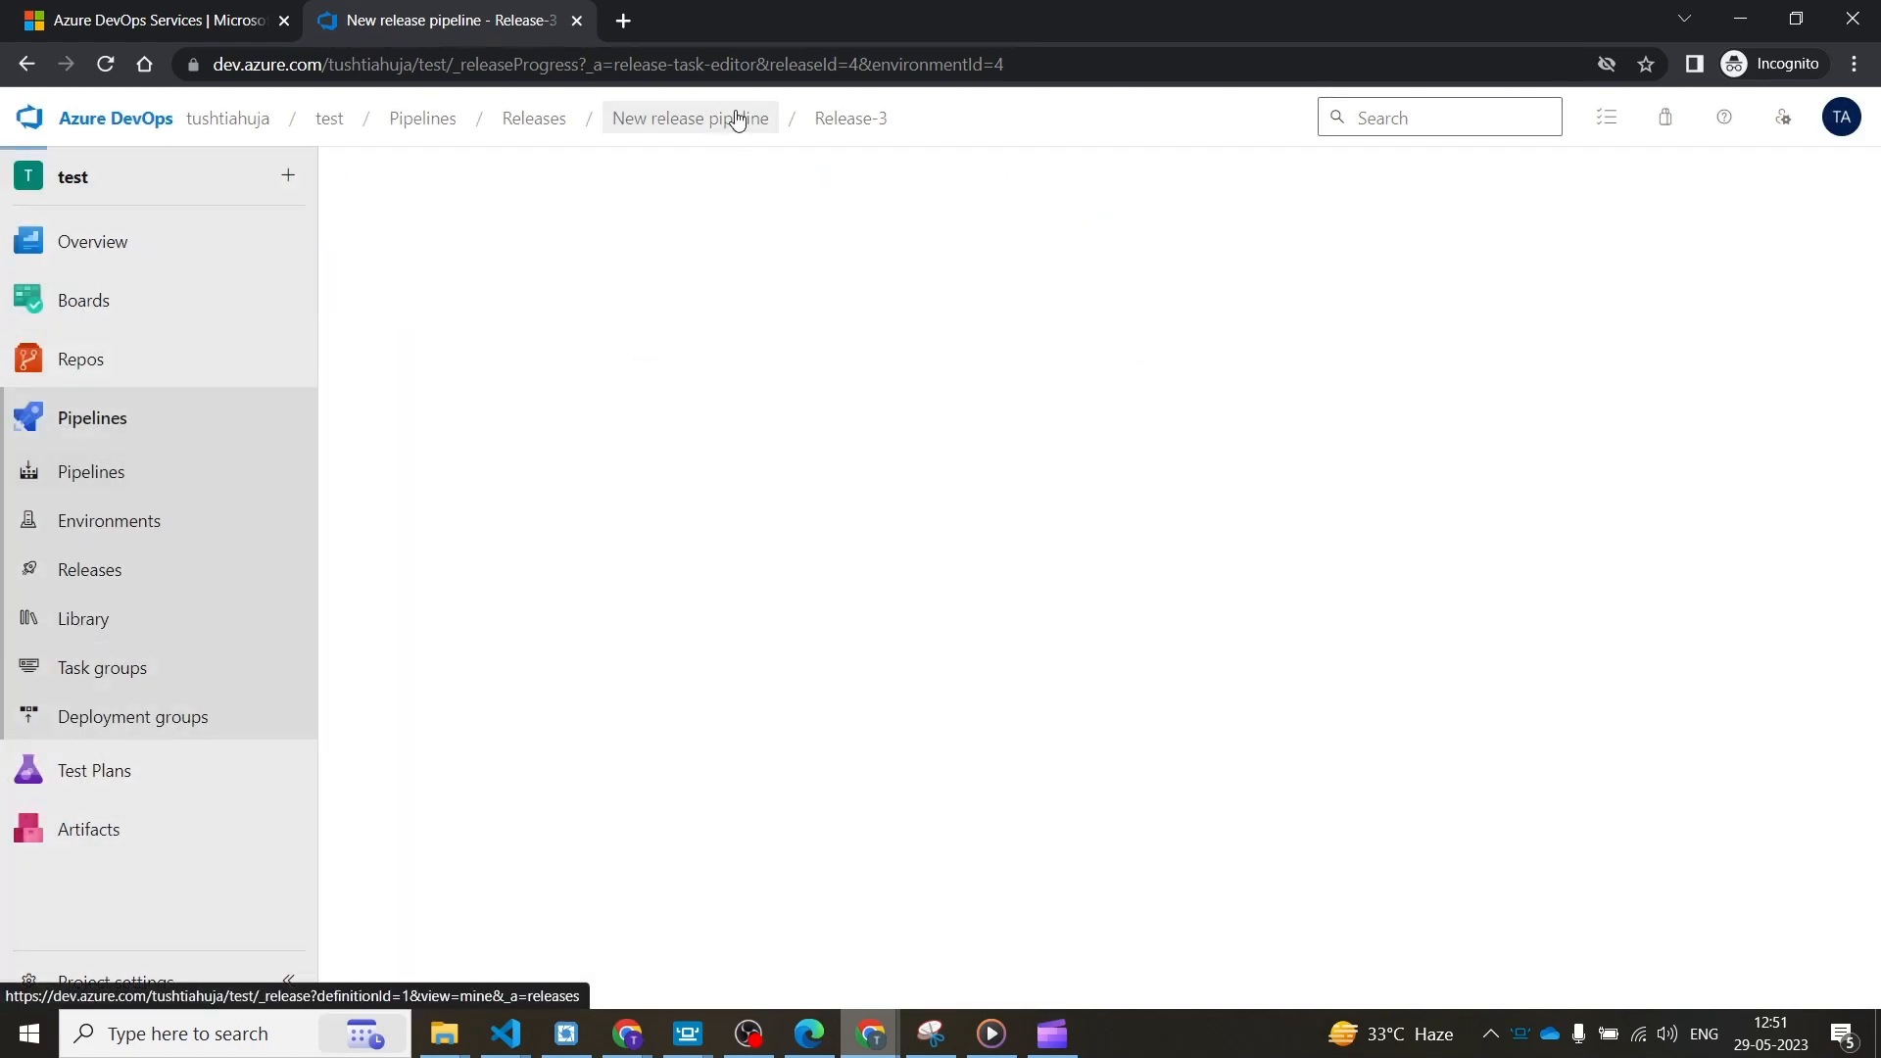
click(1552, 205)
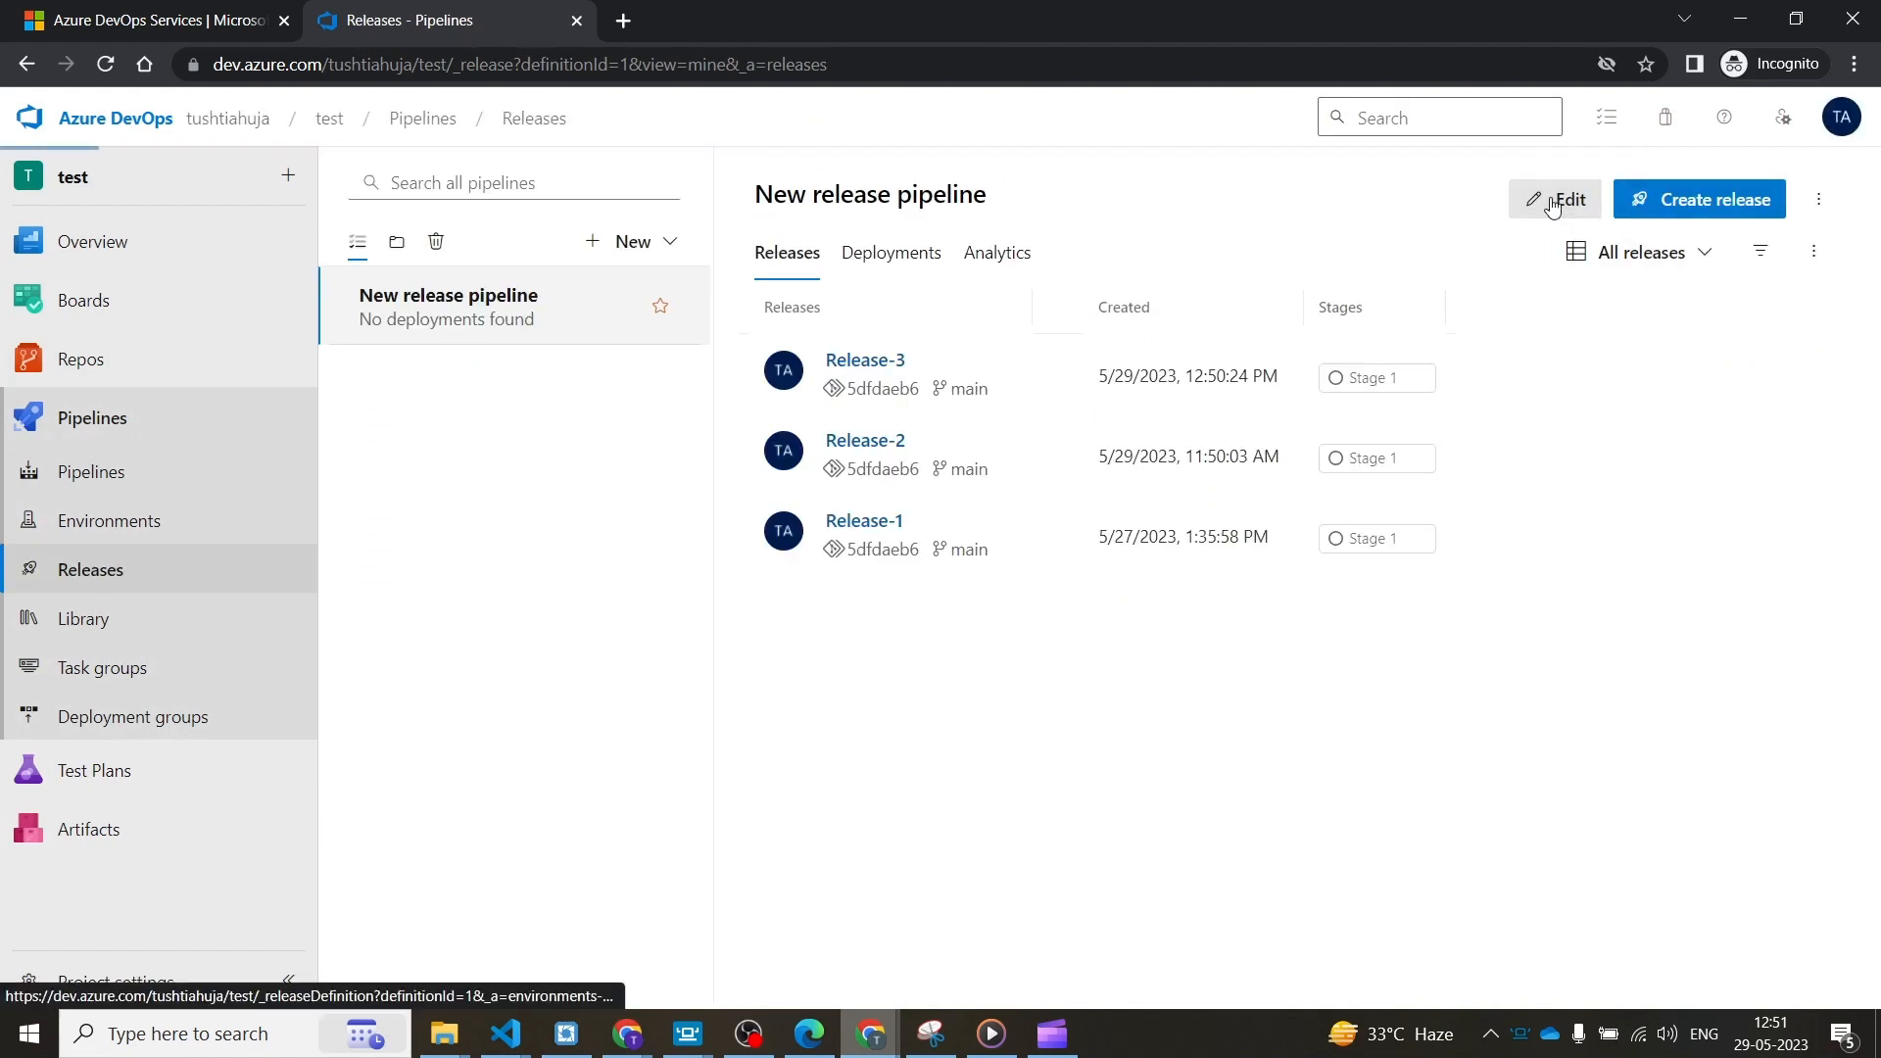
click(840, 519)
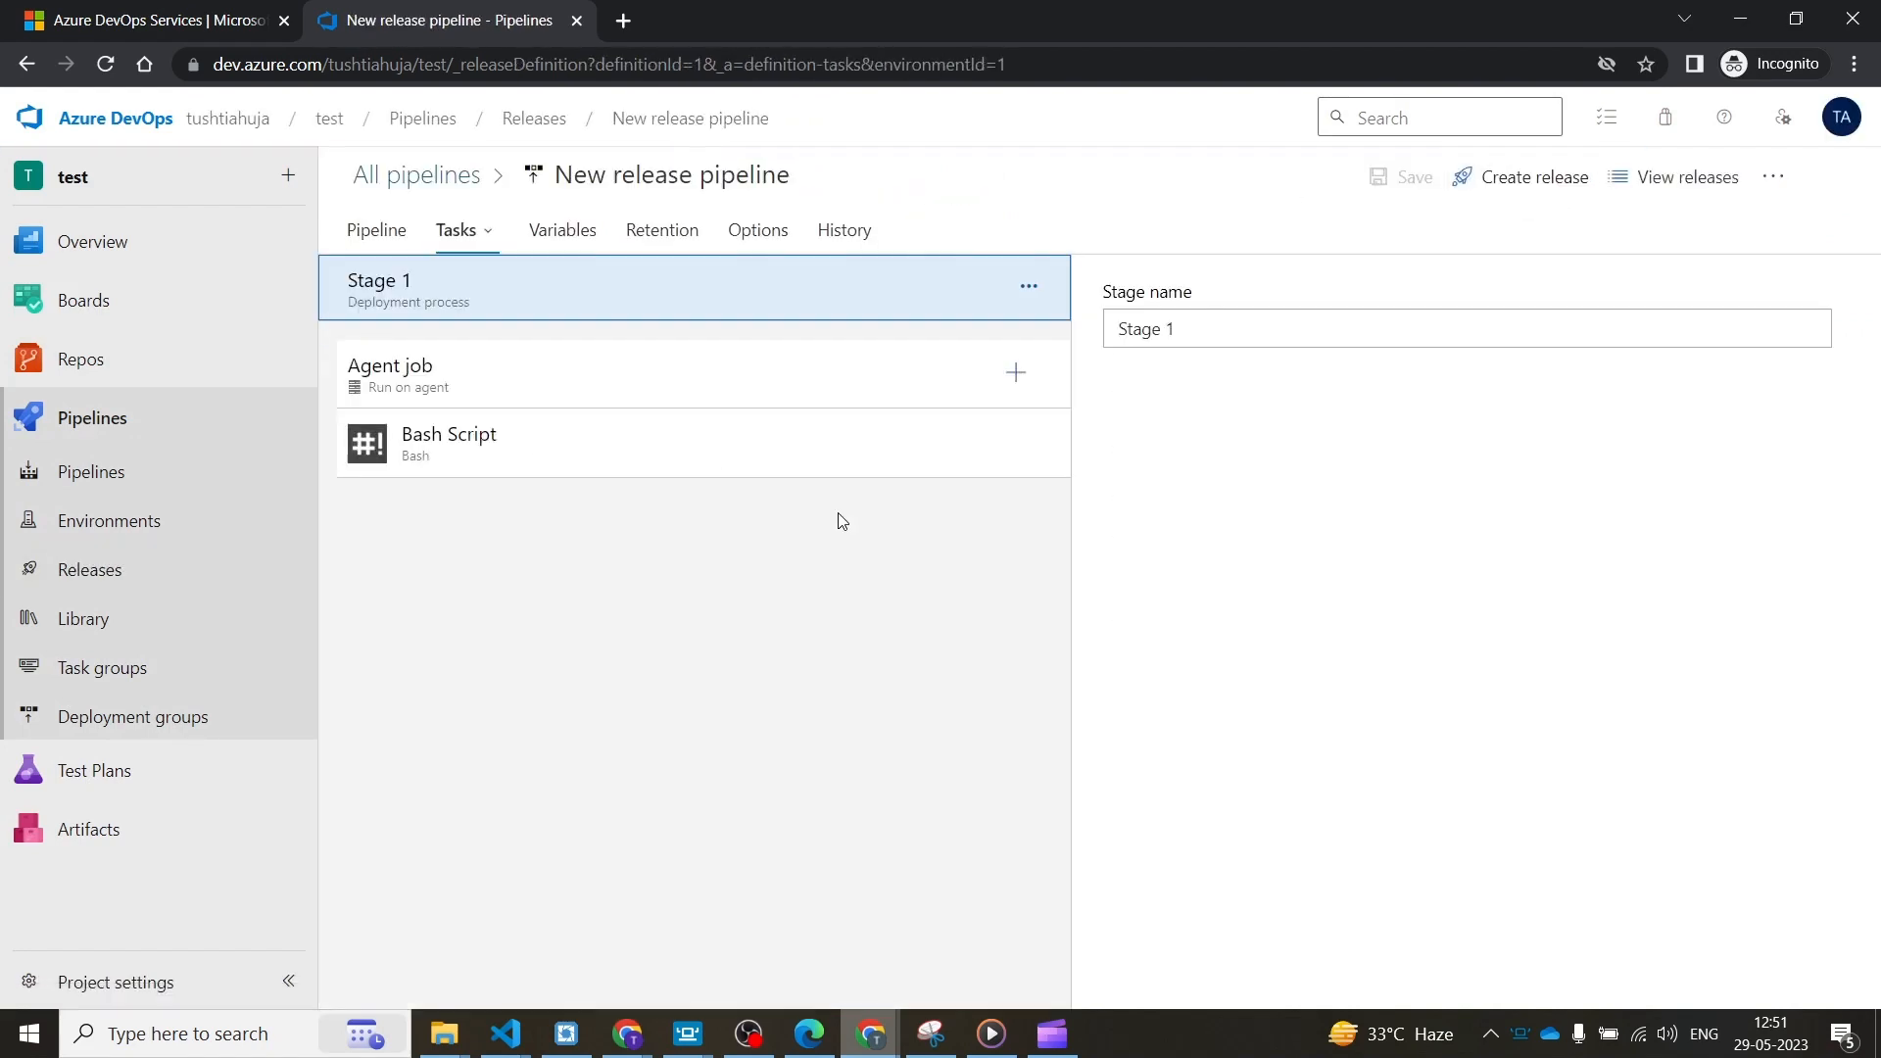
click(592, 466)
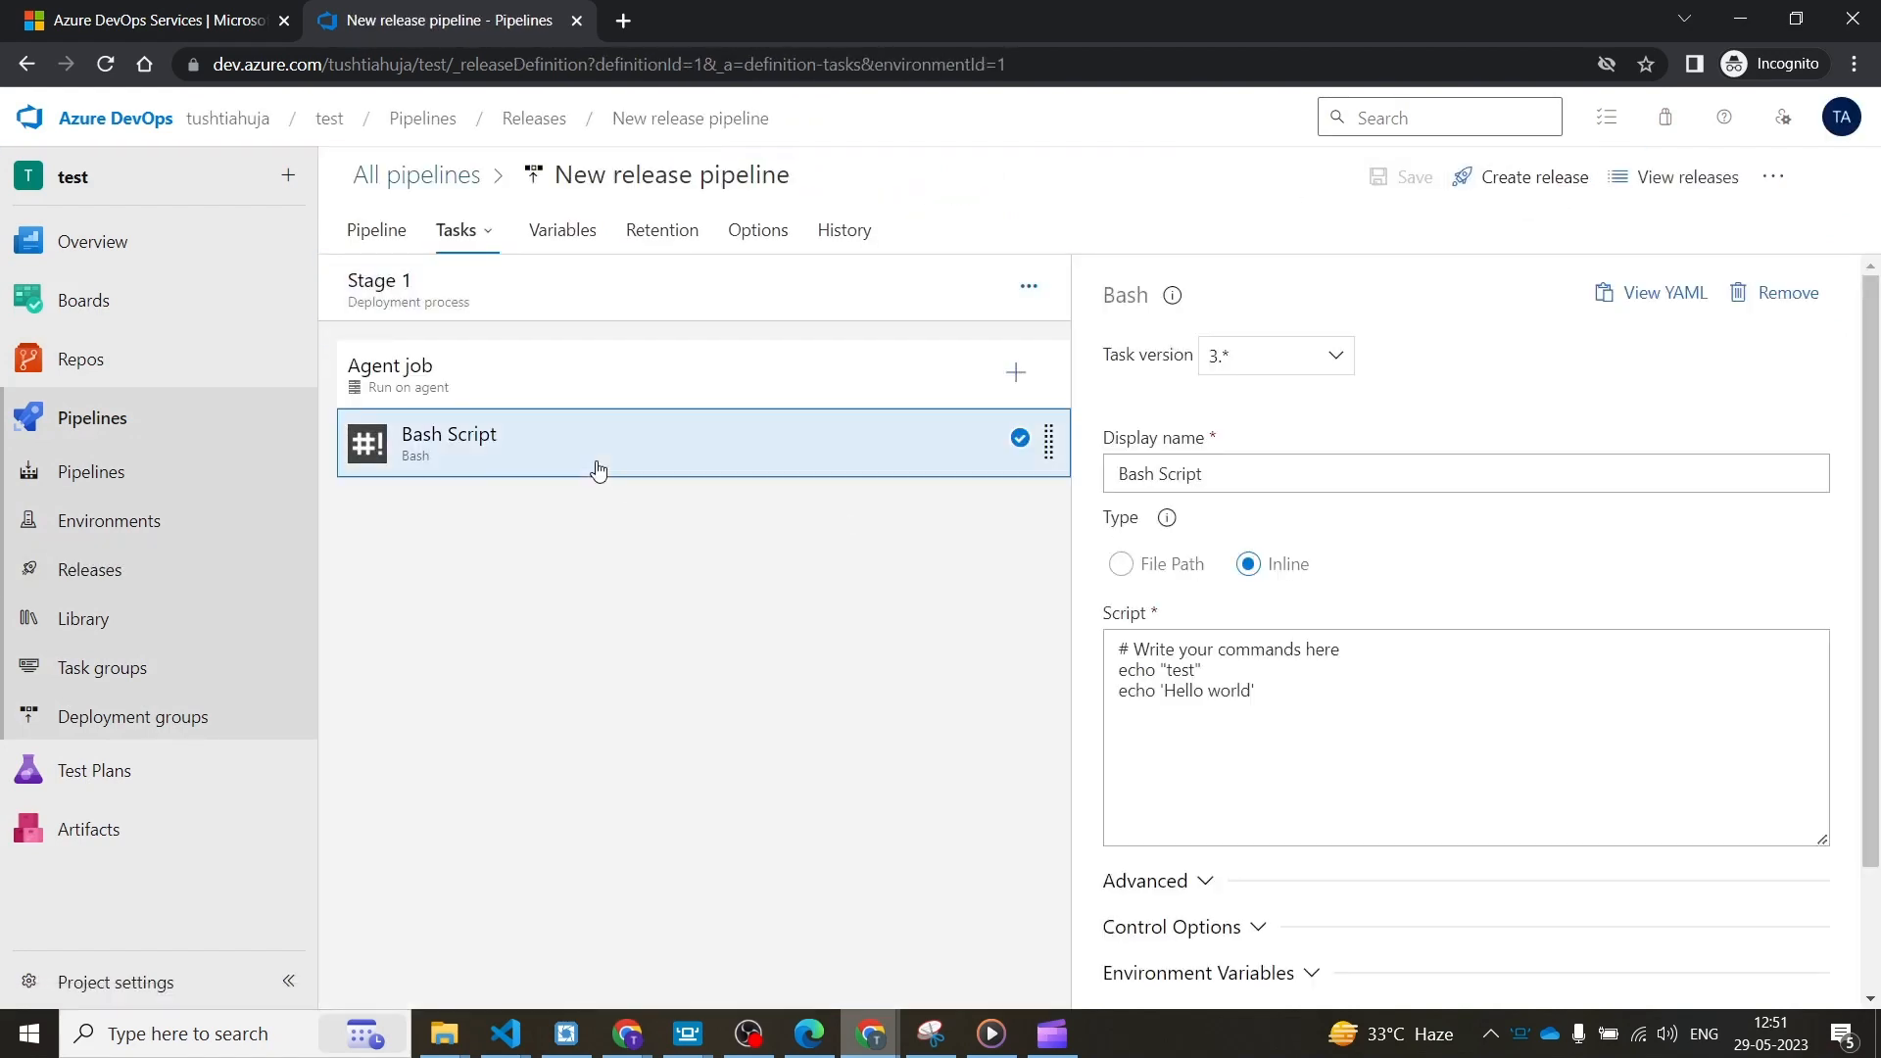
click(1231, 671)
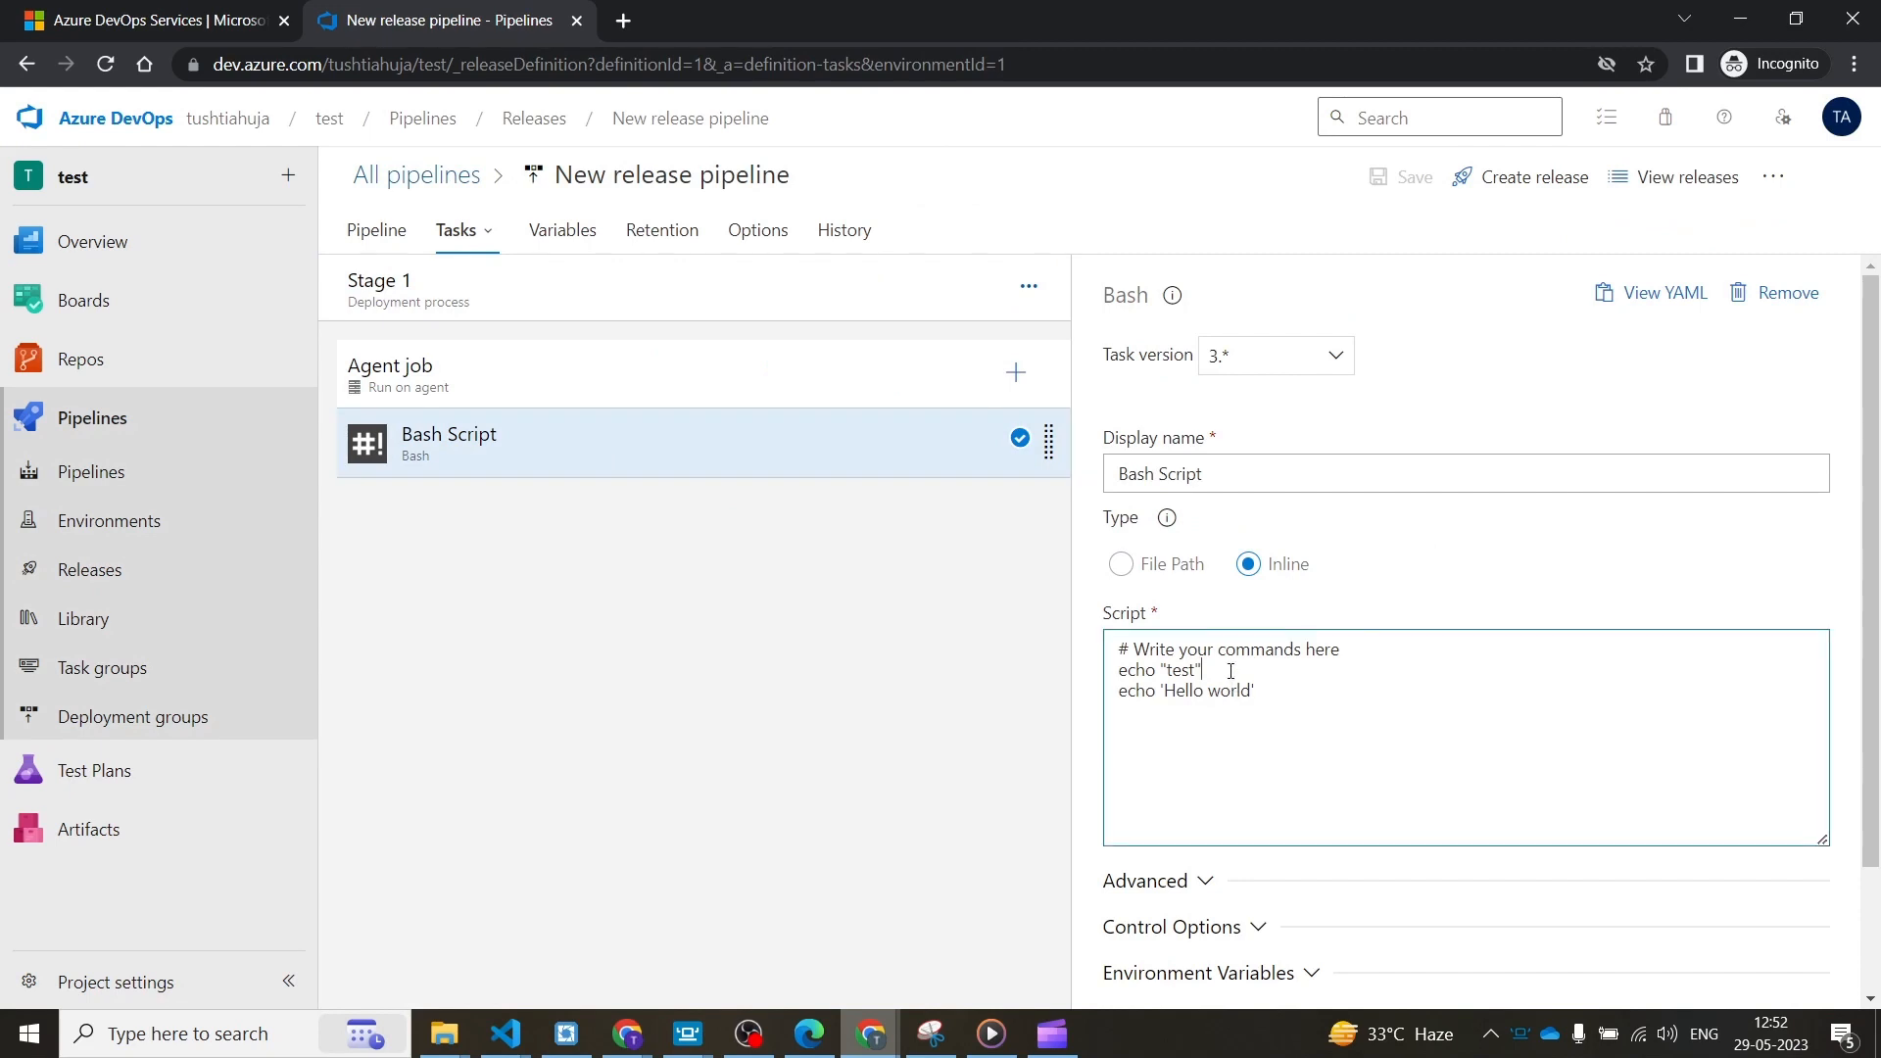
- Return to Release-3's Stage 1 tasks and check its Bash script for the echo "else" line
click(181, 411)
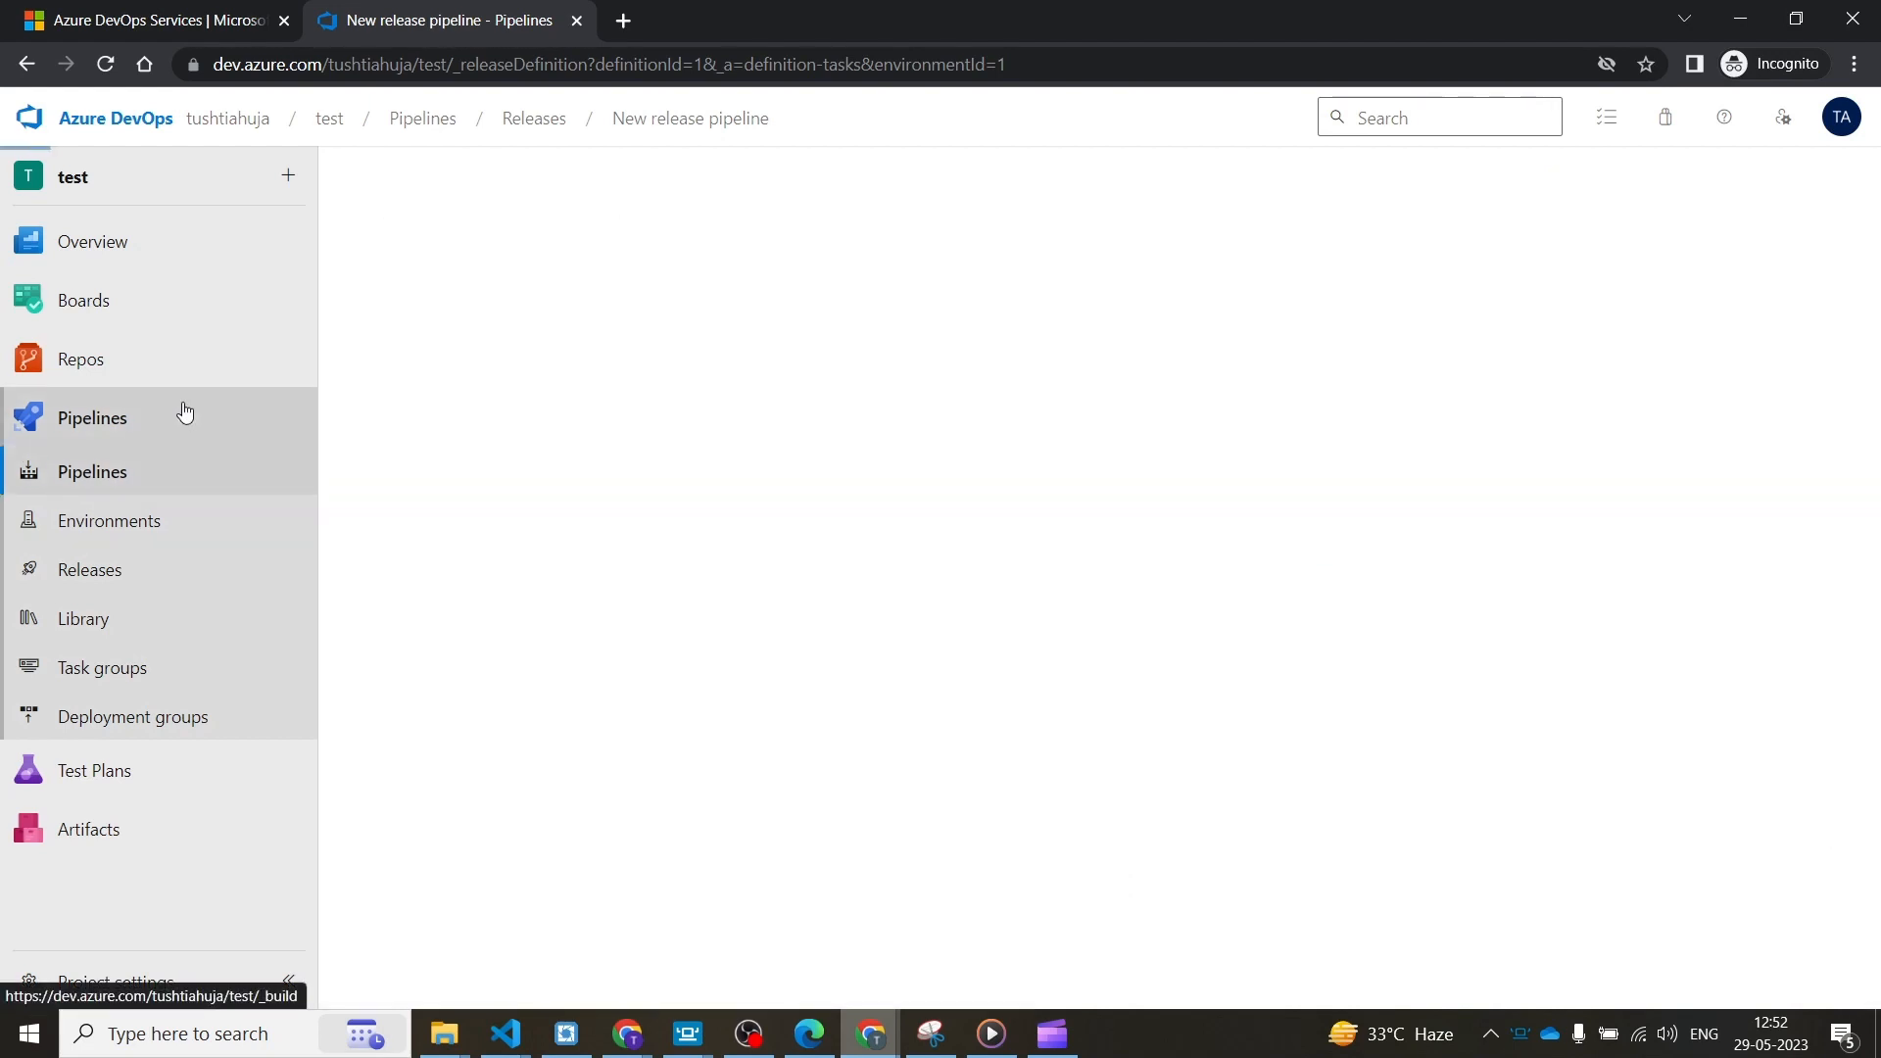
click(155, 572)
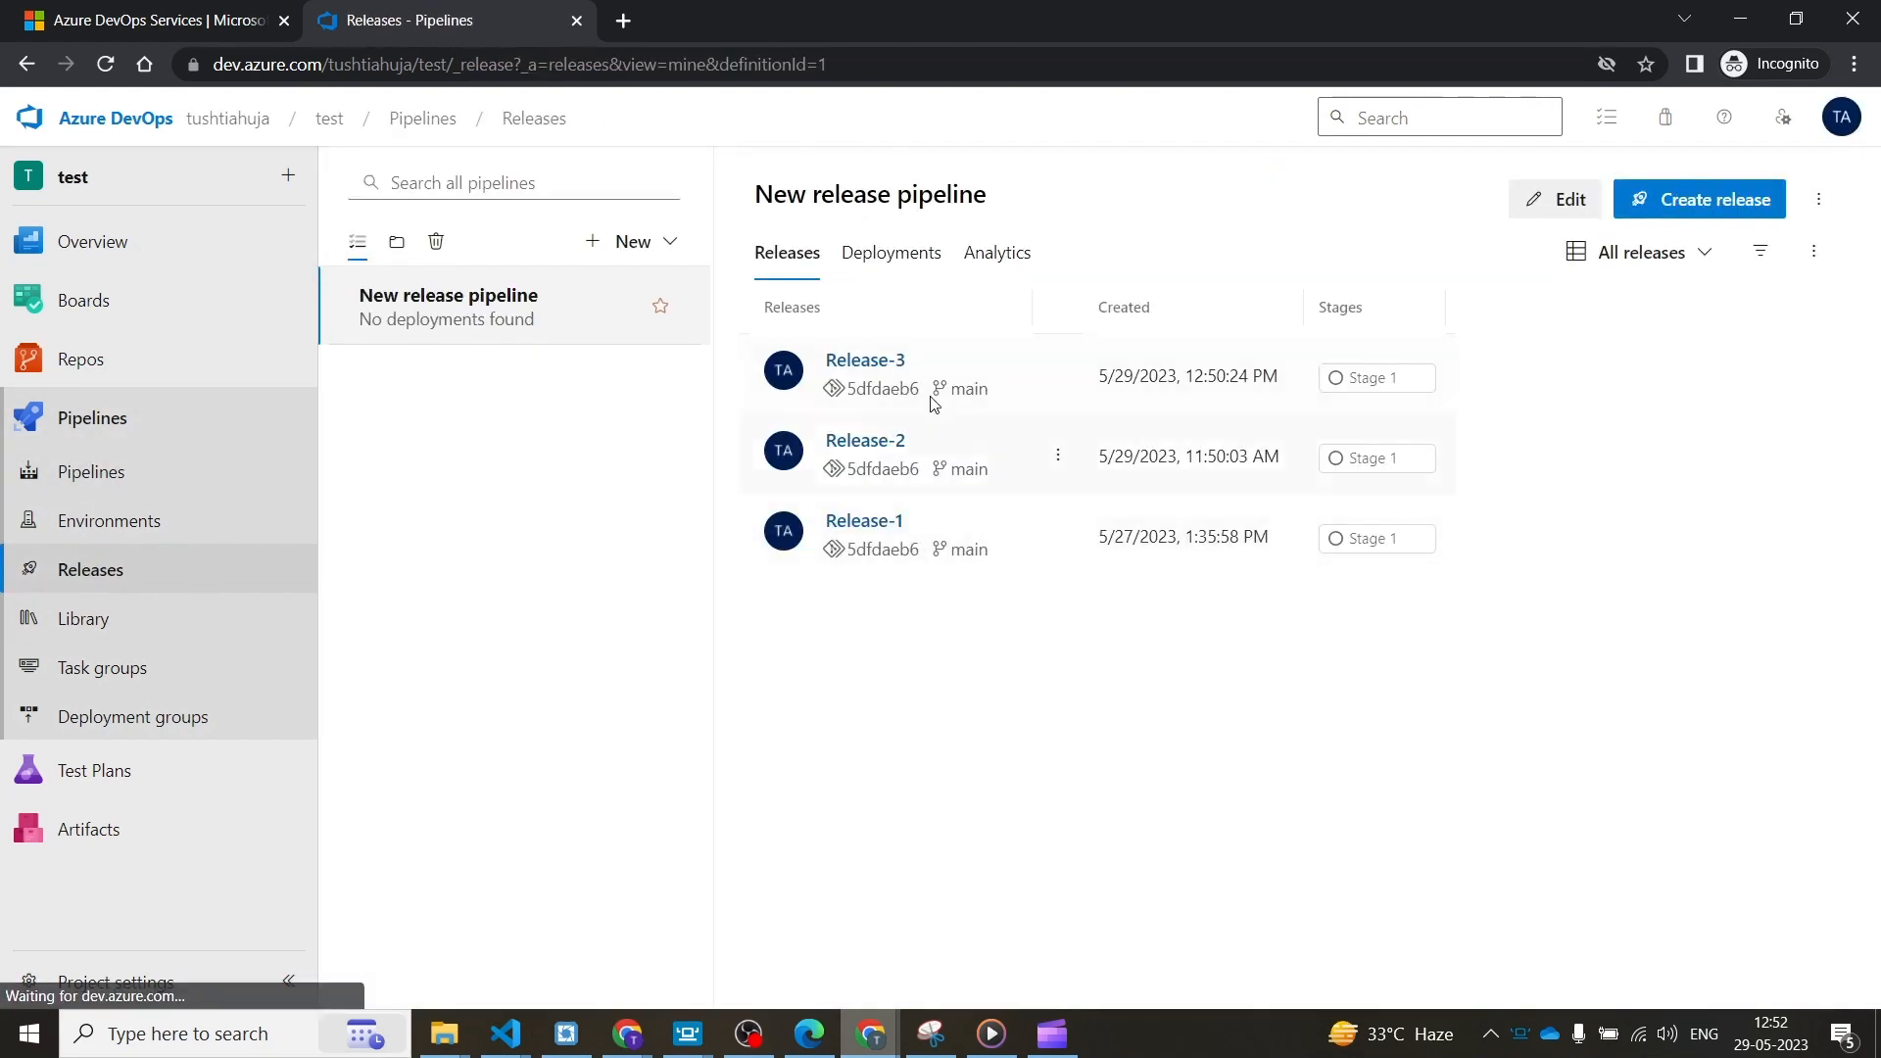
click(850, 361)
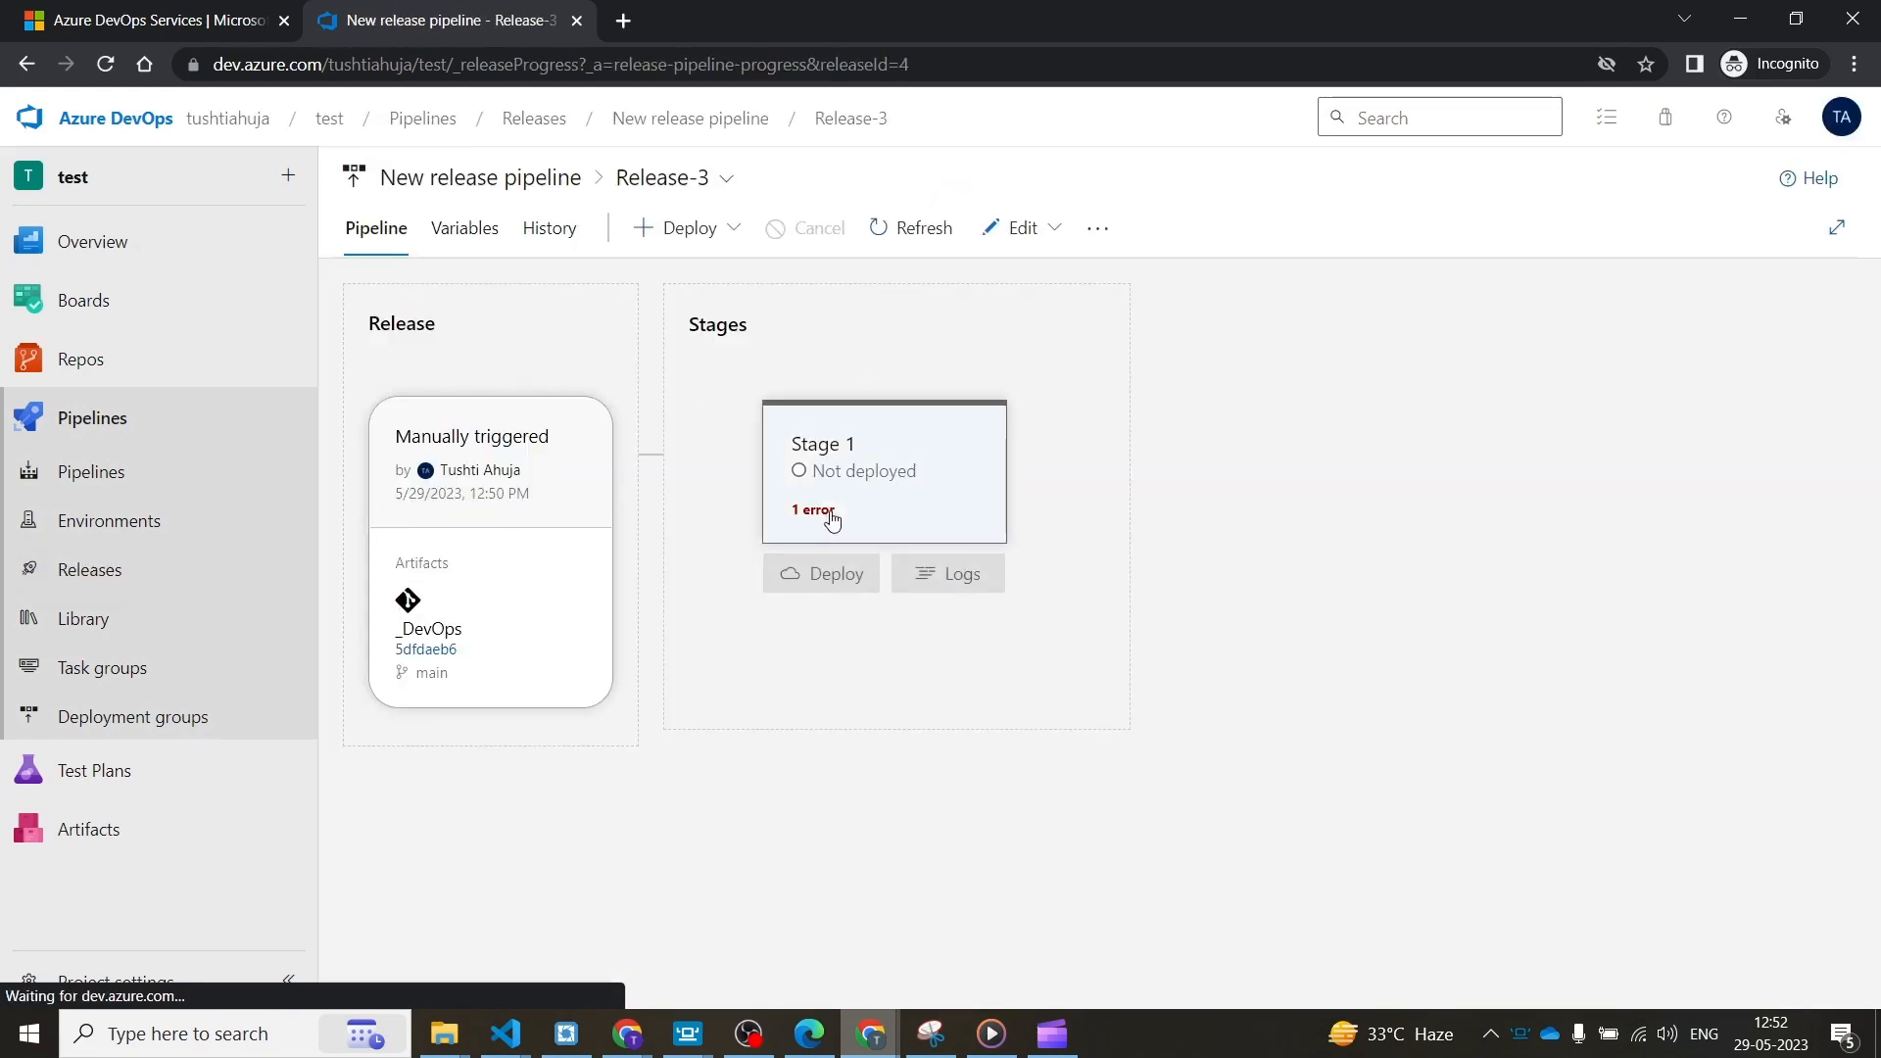
mouse_move(879, 530)
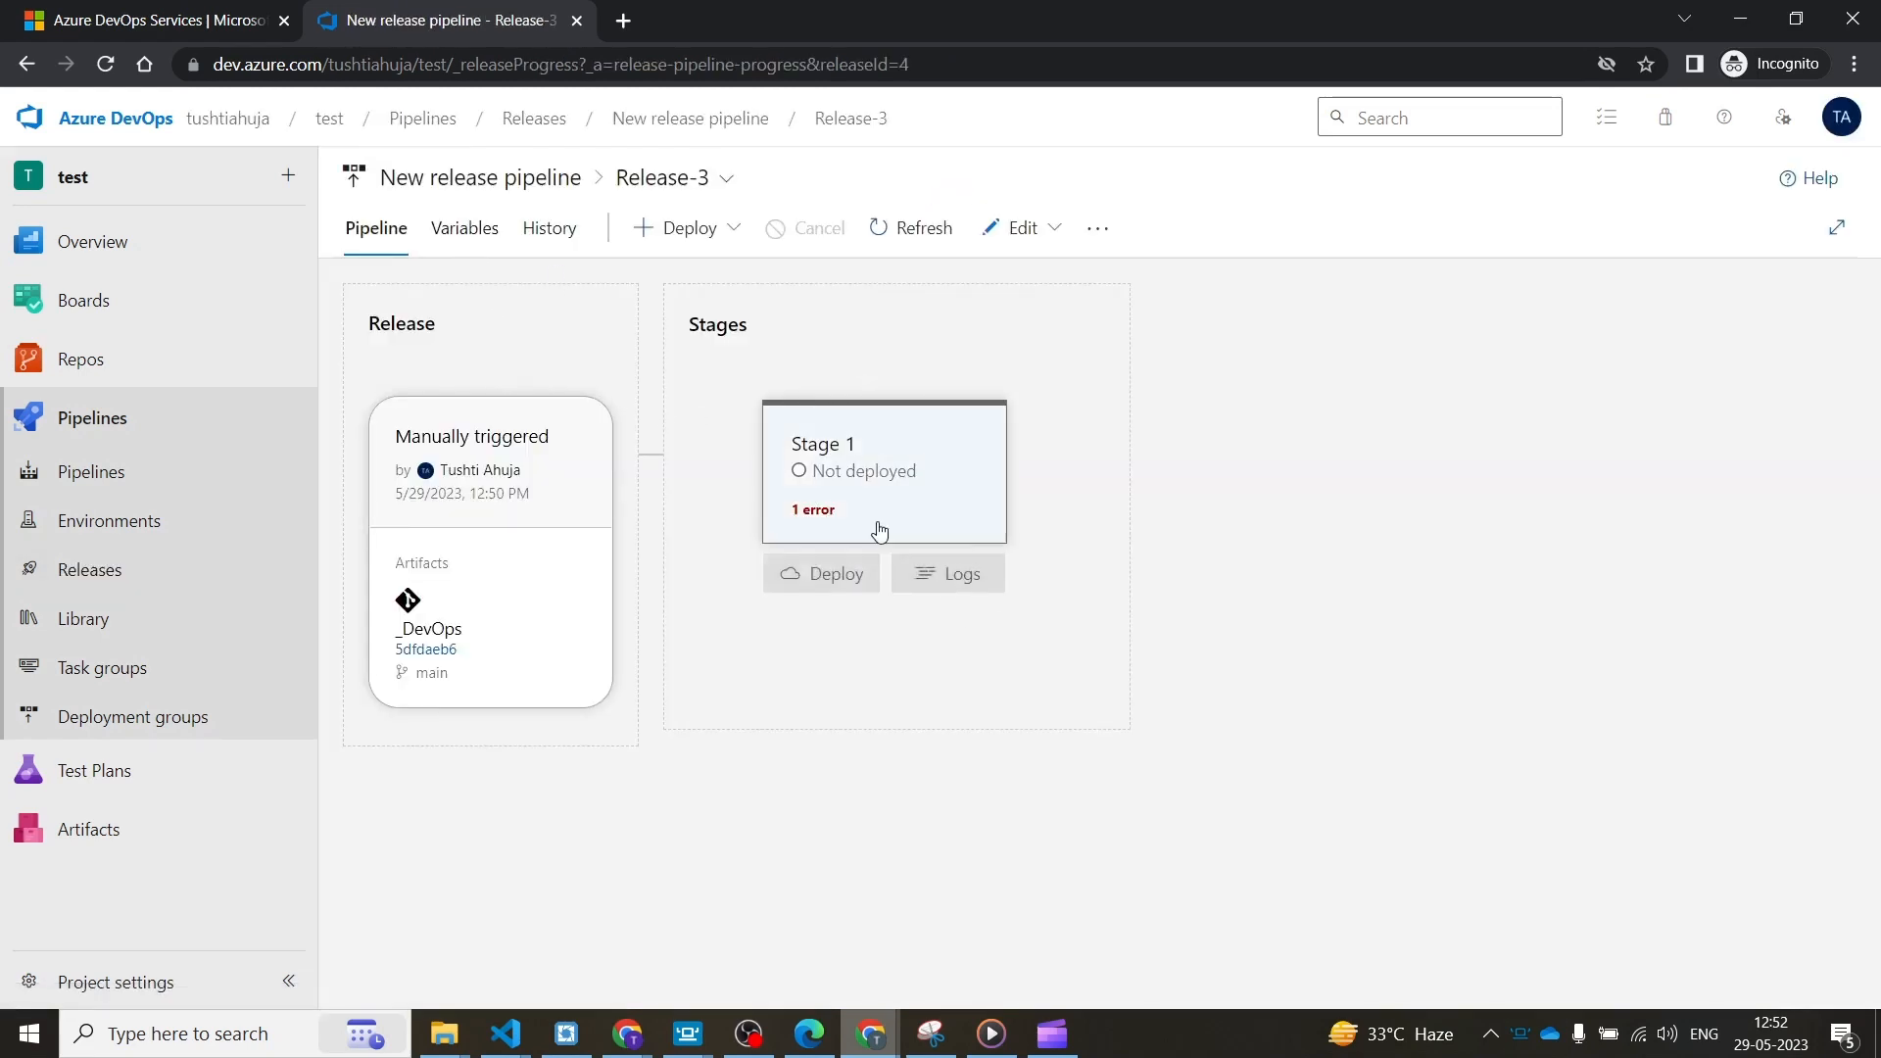
click(938, 576)
click(473, 229)
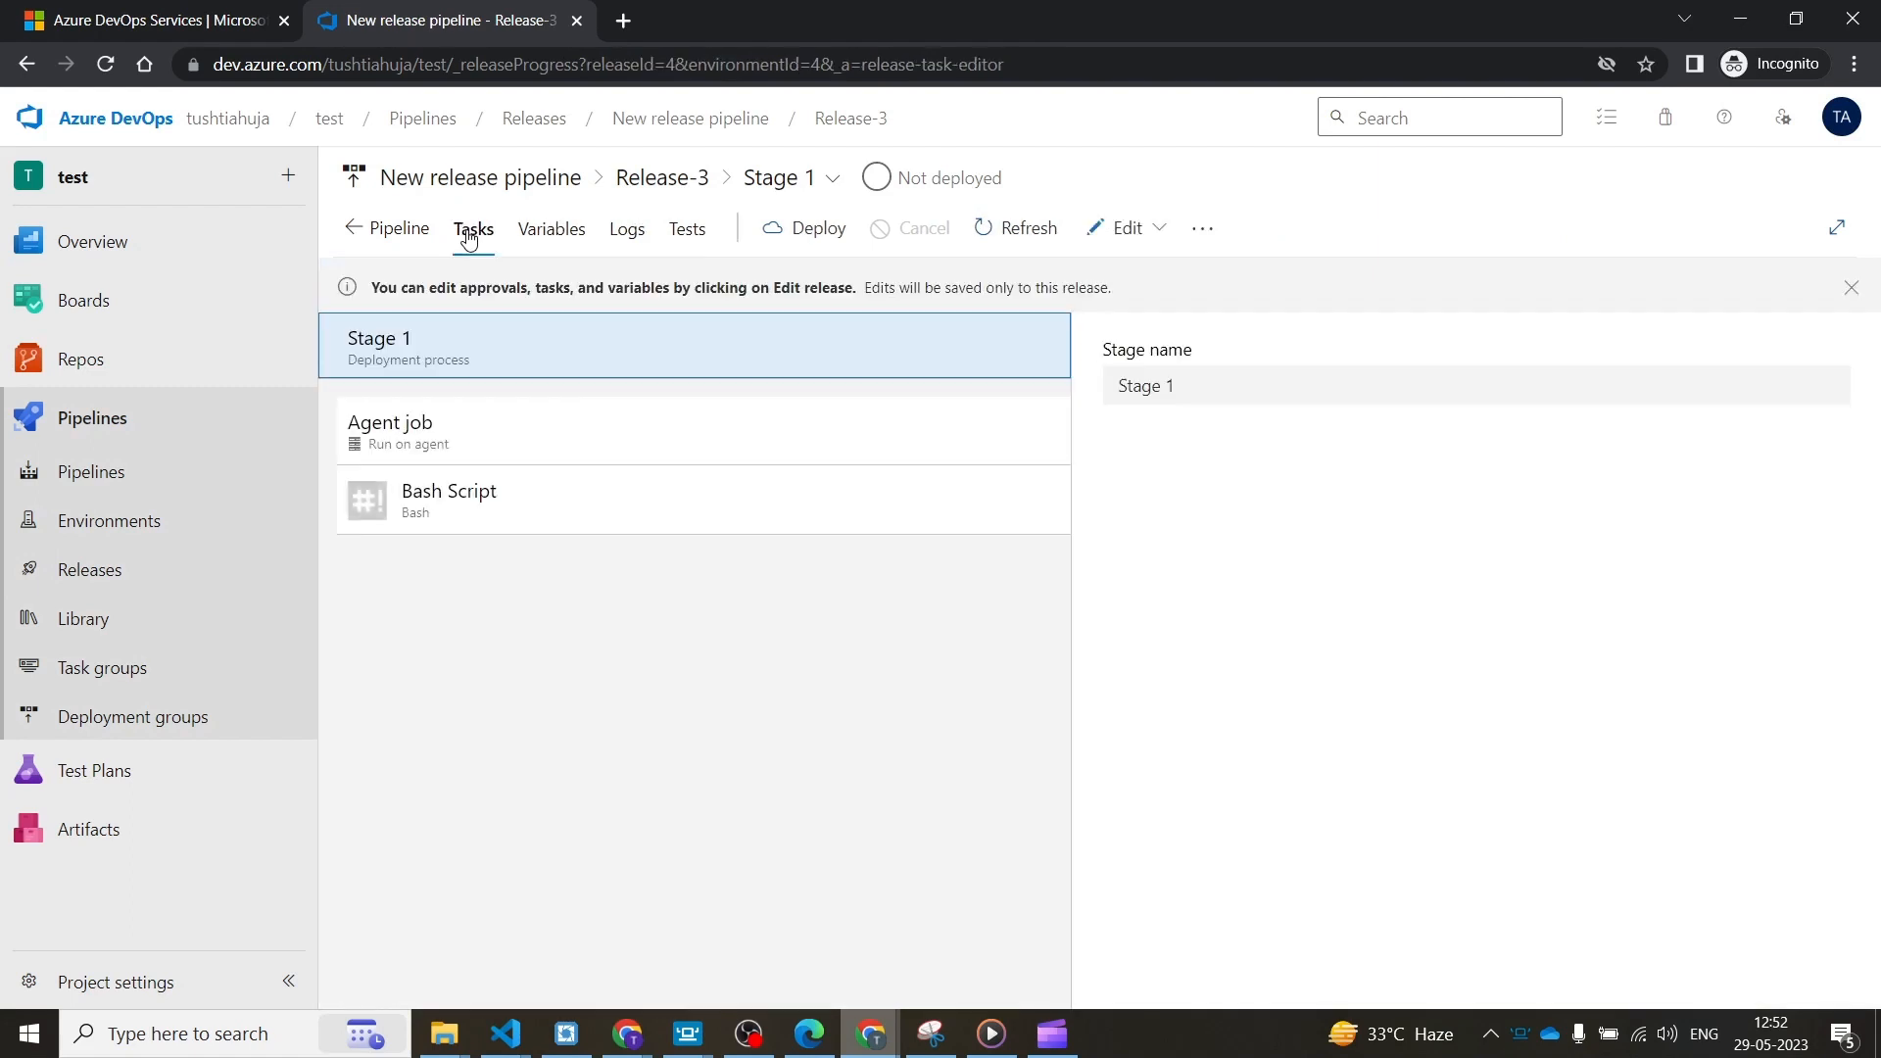
click(480, 486)
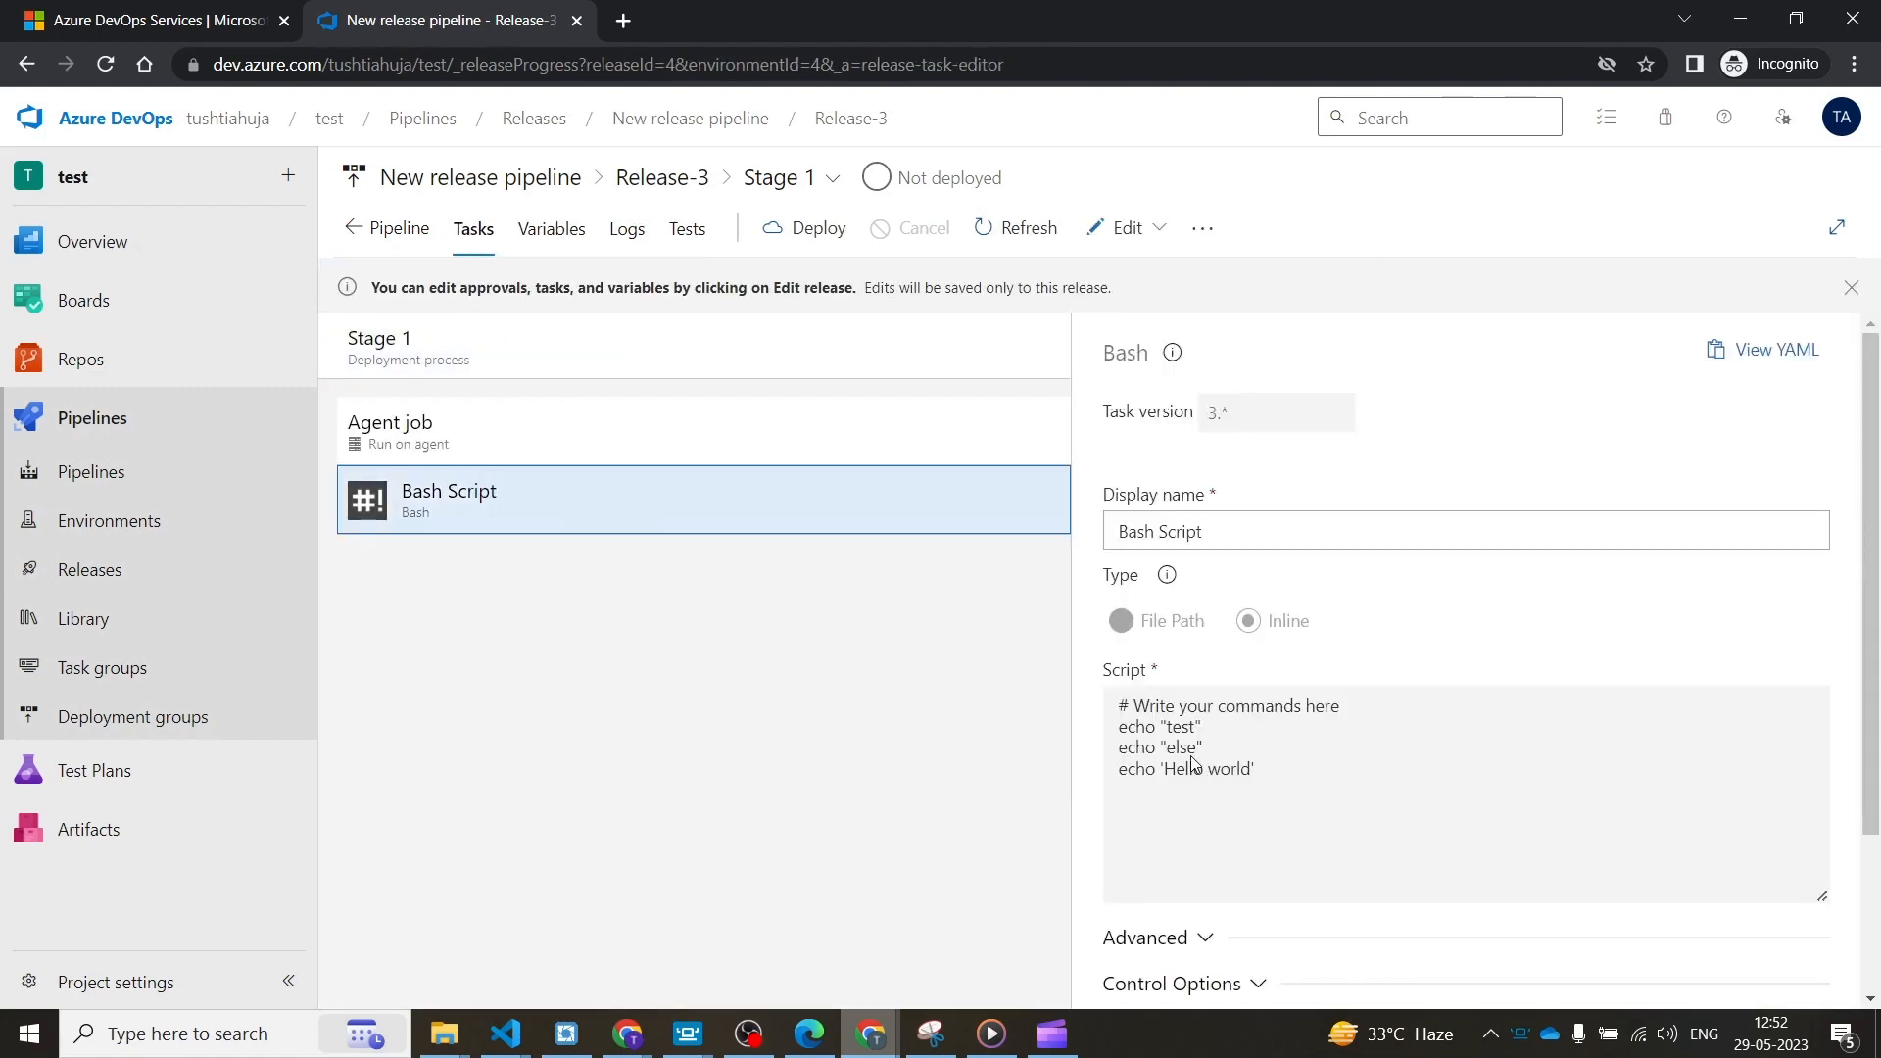
drag(1229, 751, 1124, 751)
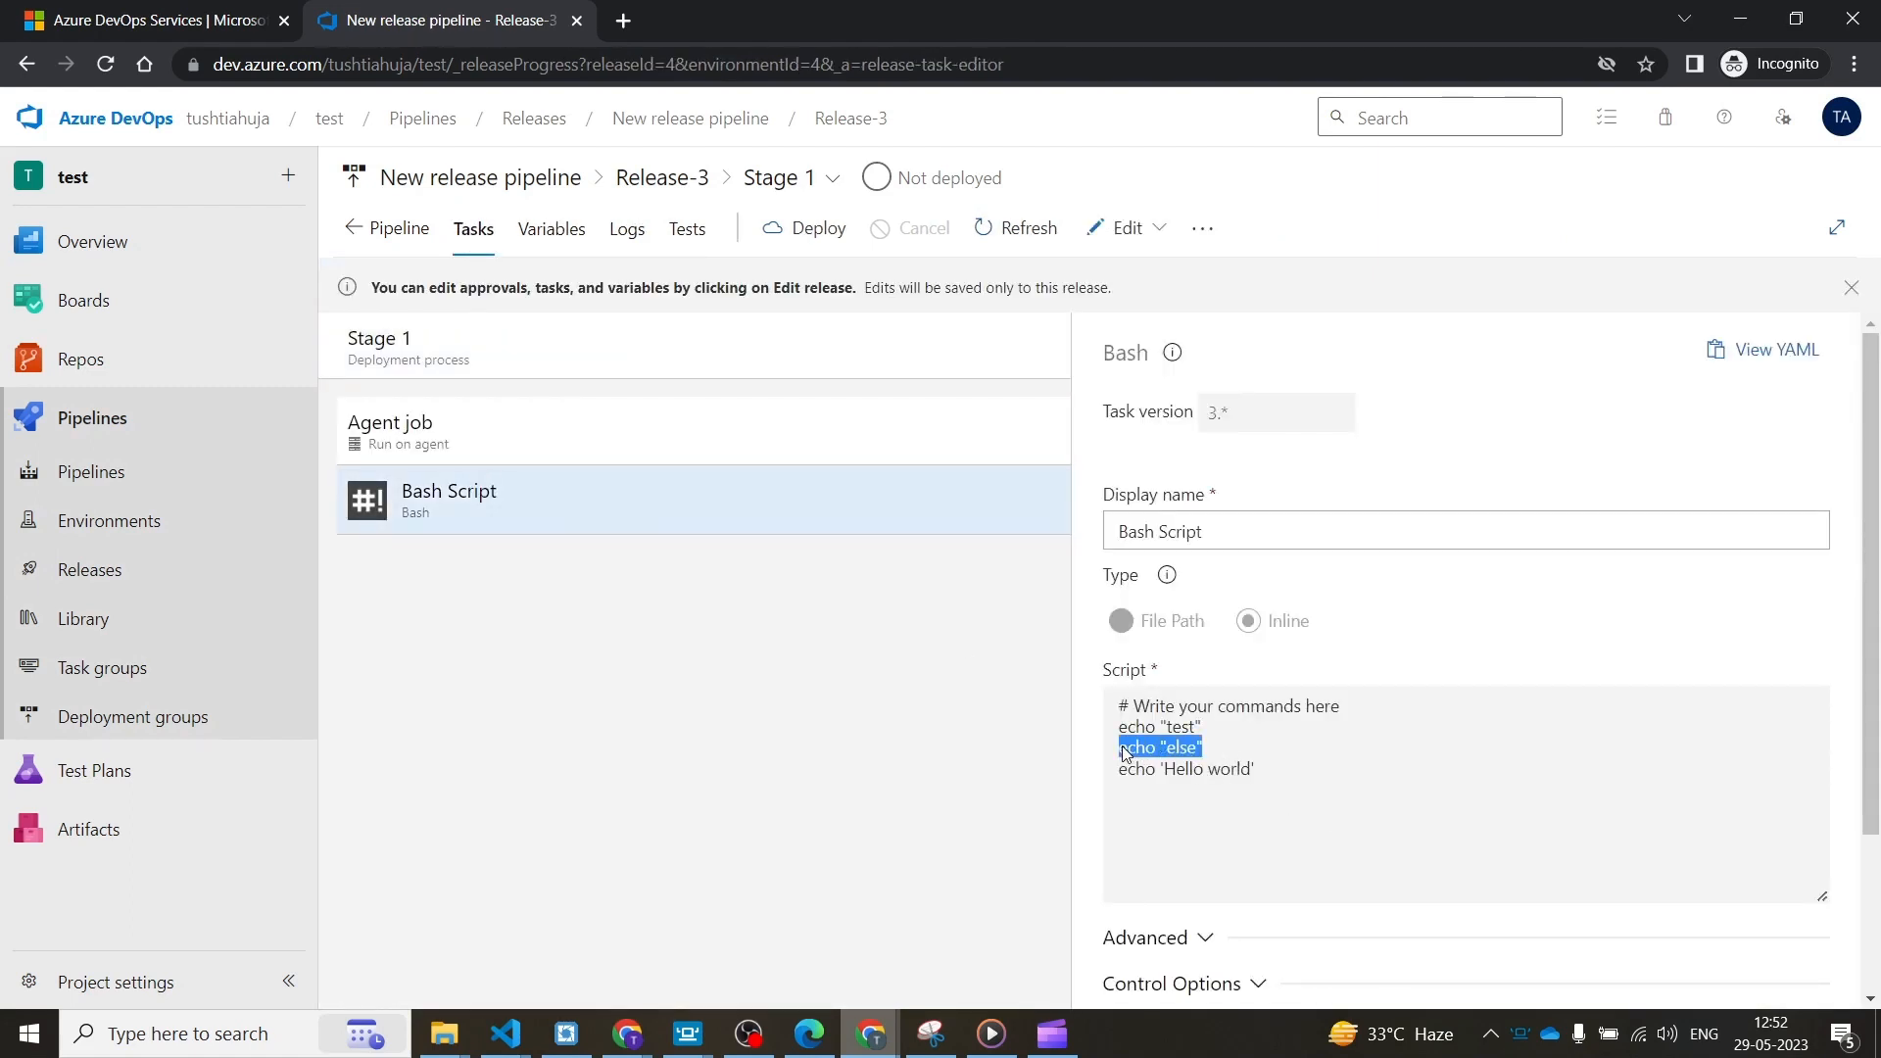
- Look over the Library's variable groups and Release-3's pipeline variables, ending in the release pipeline's editor
click(169, 621)
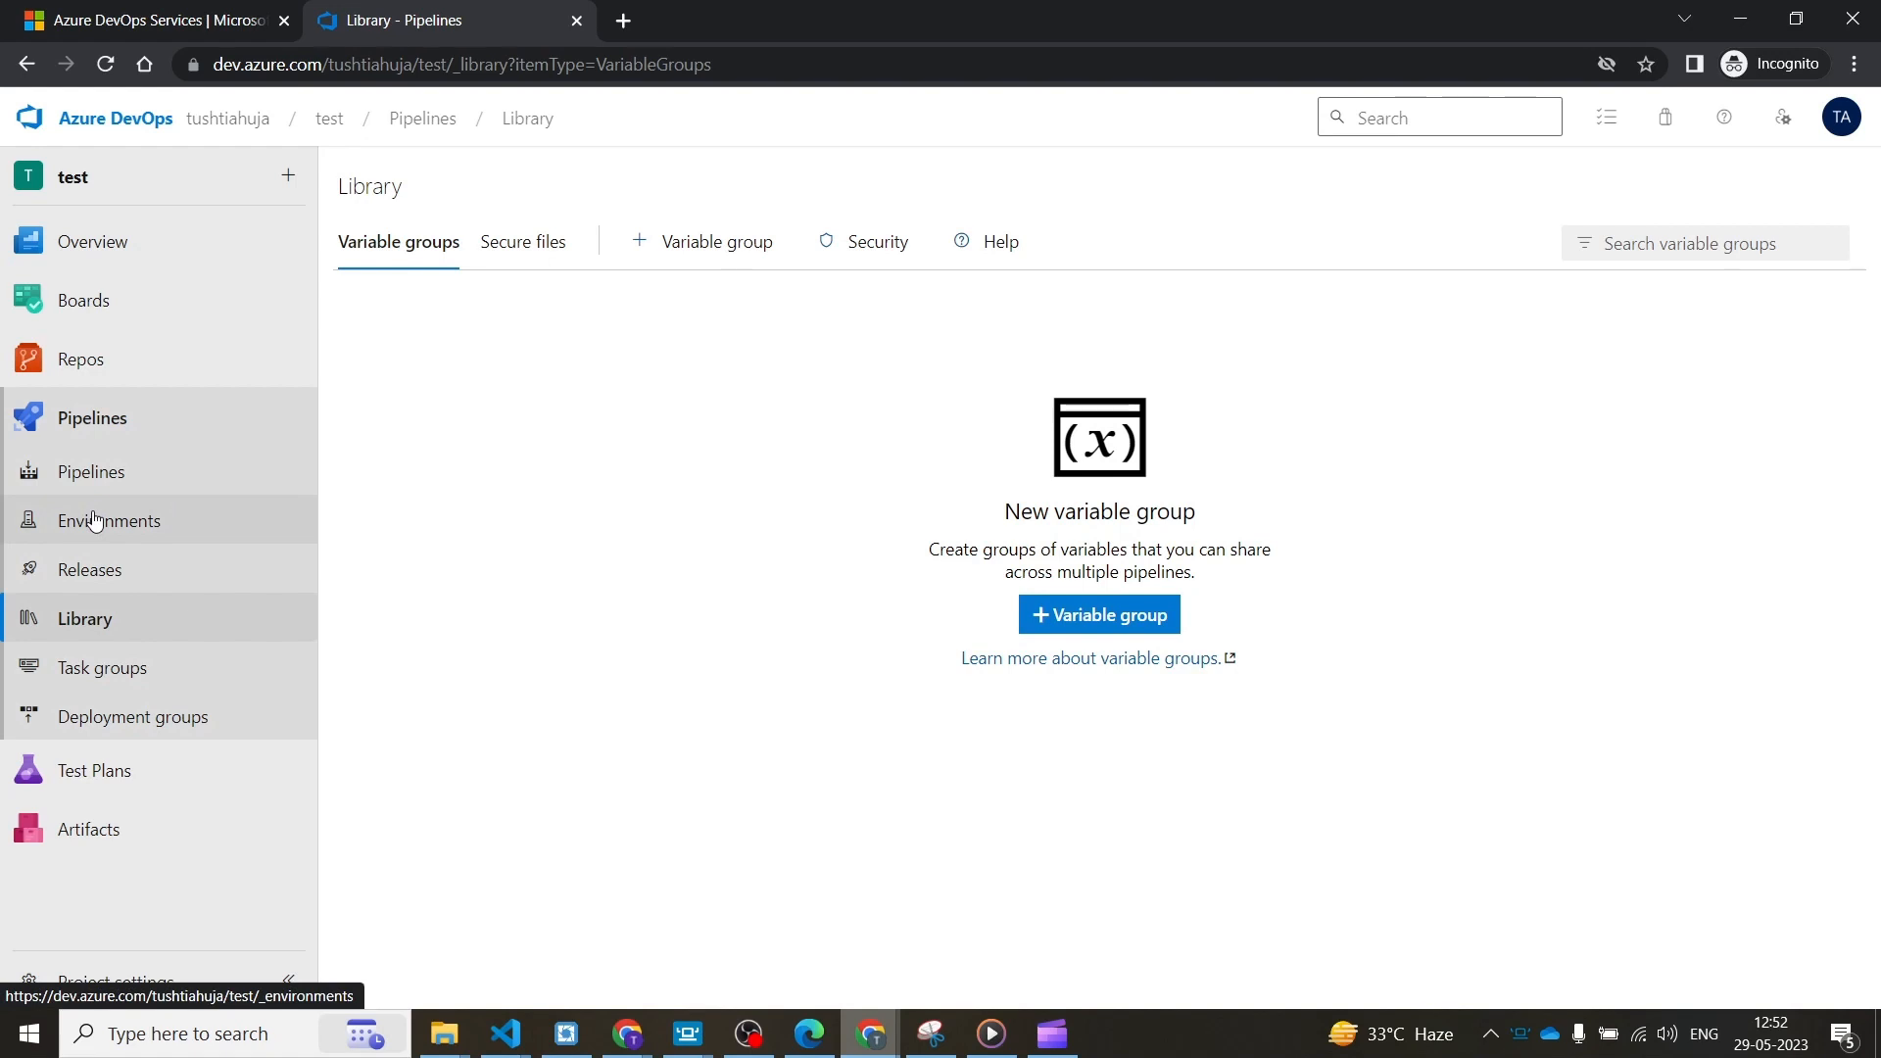
click(119, 574)
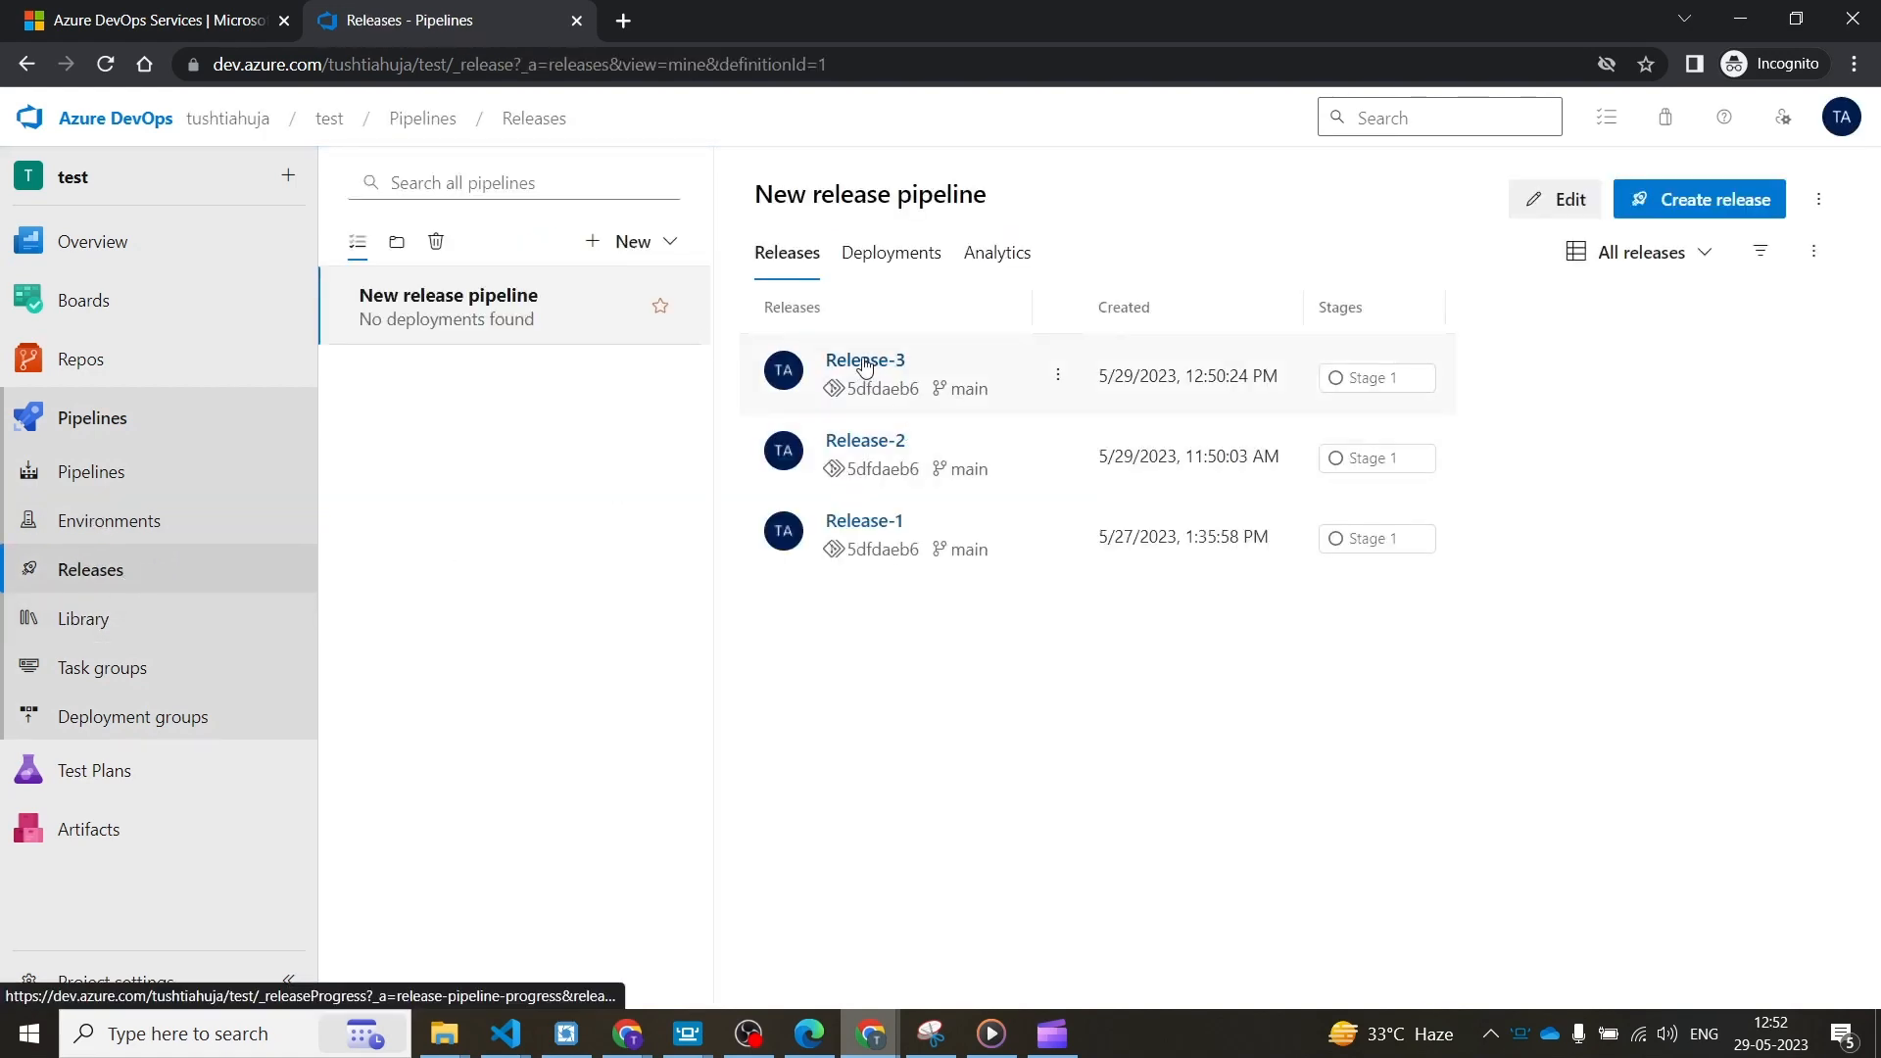
click(863, 363)
click(456, 233)
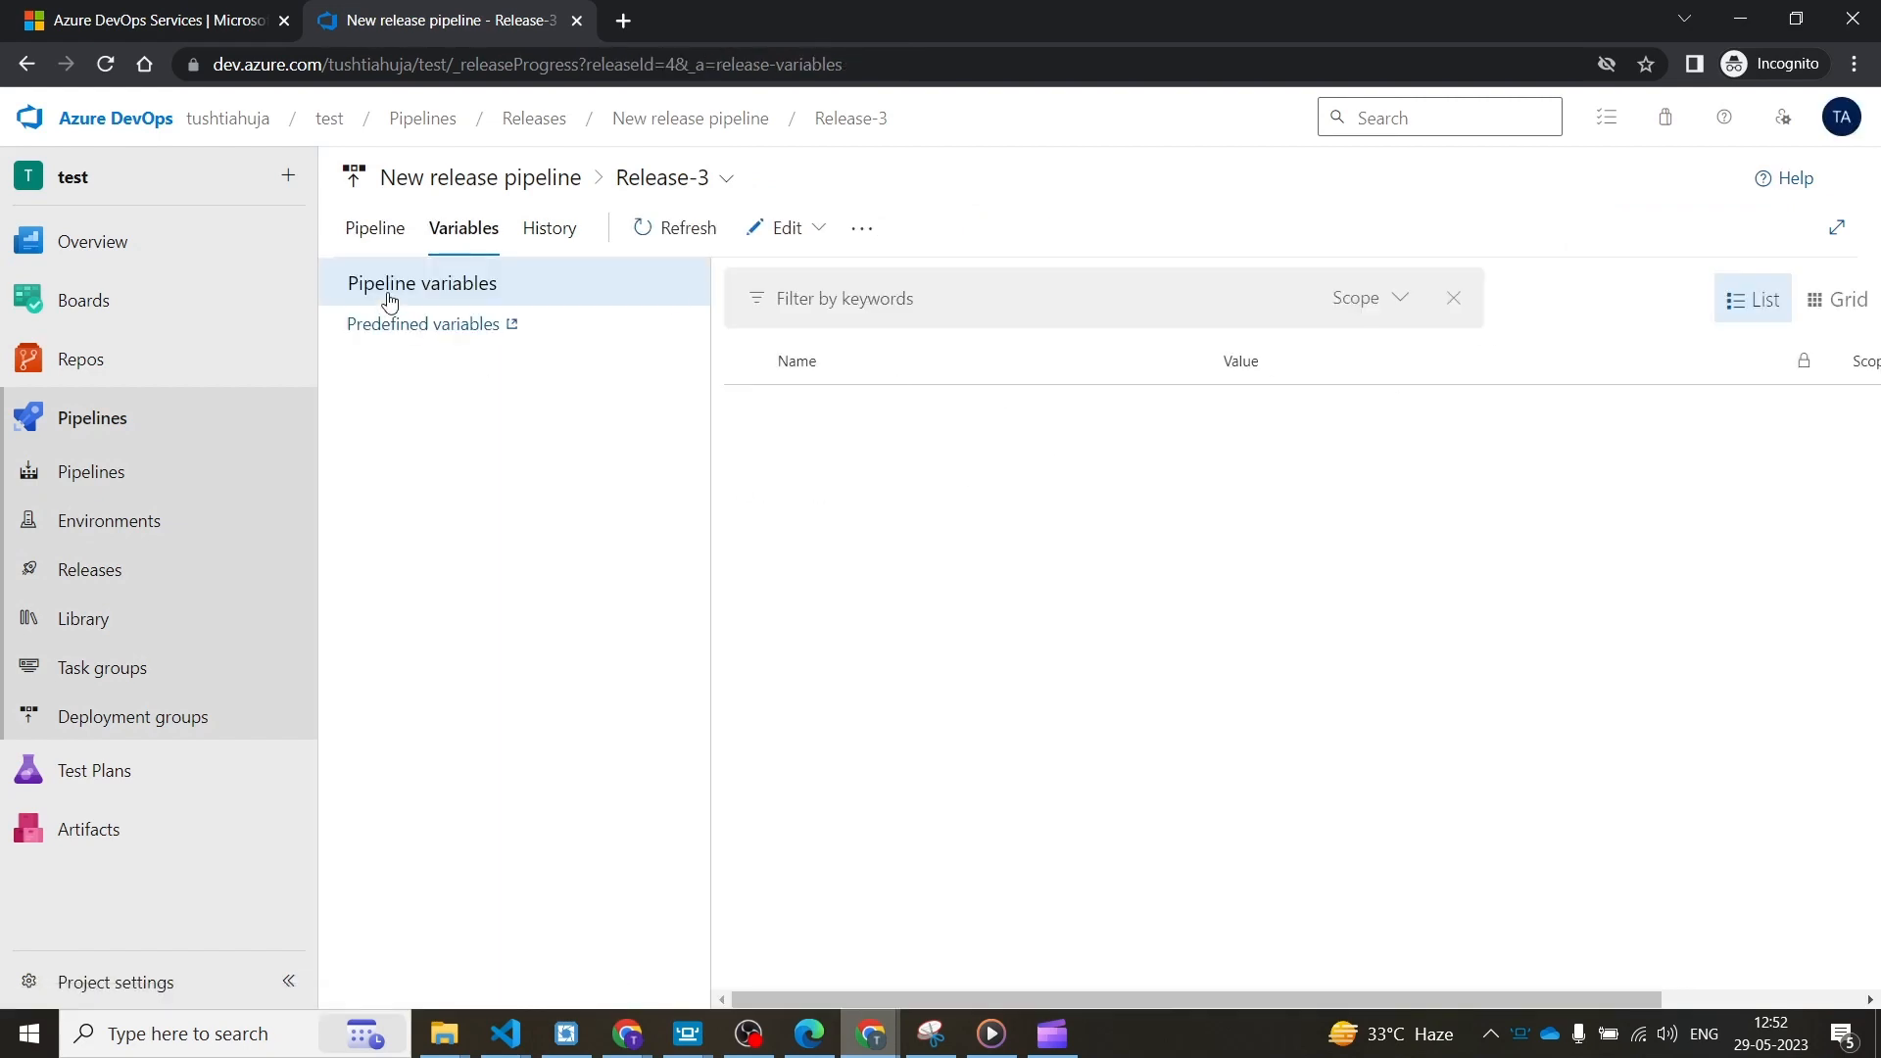
click(385, 294)
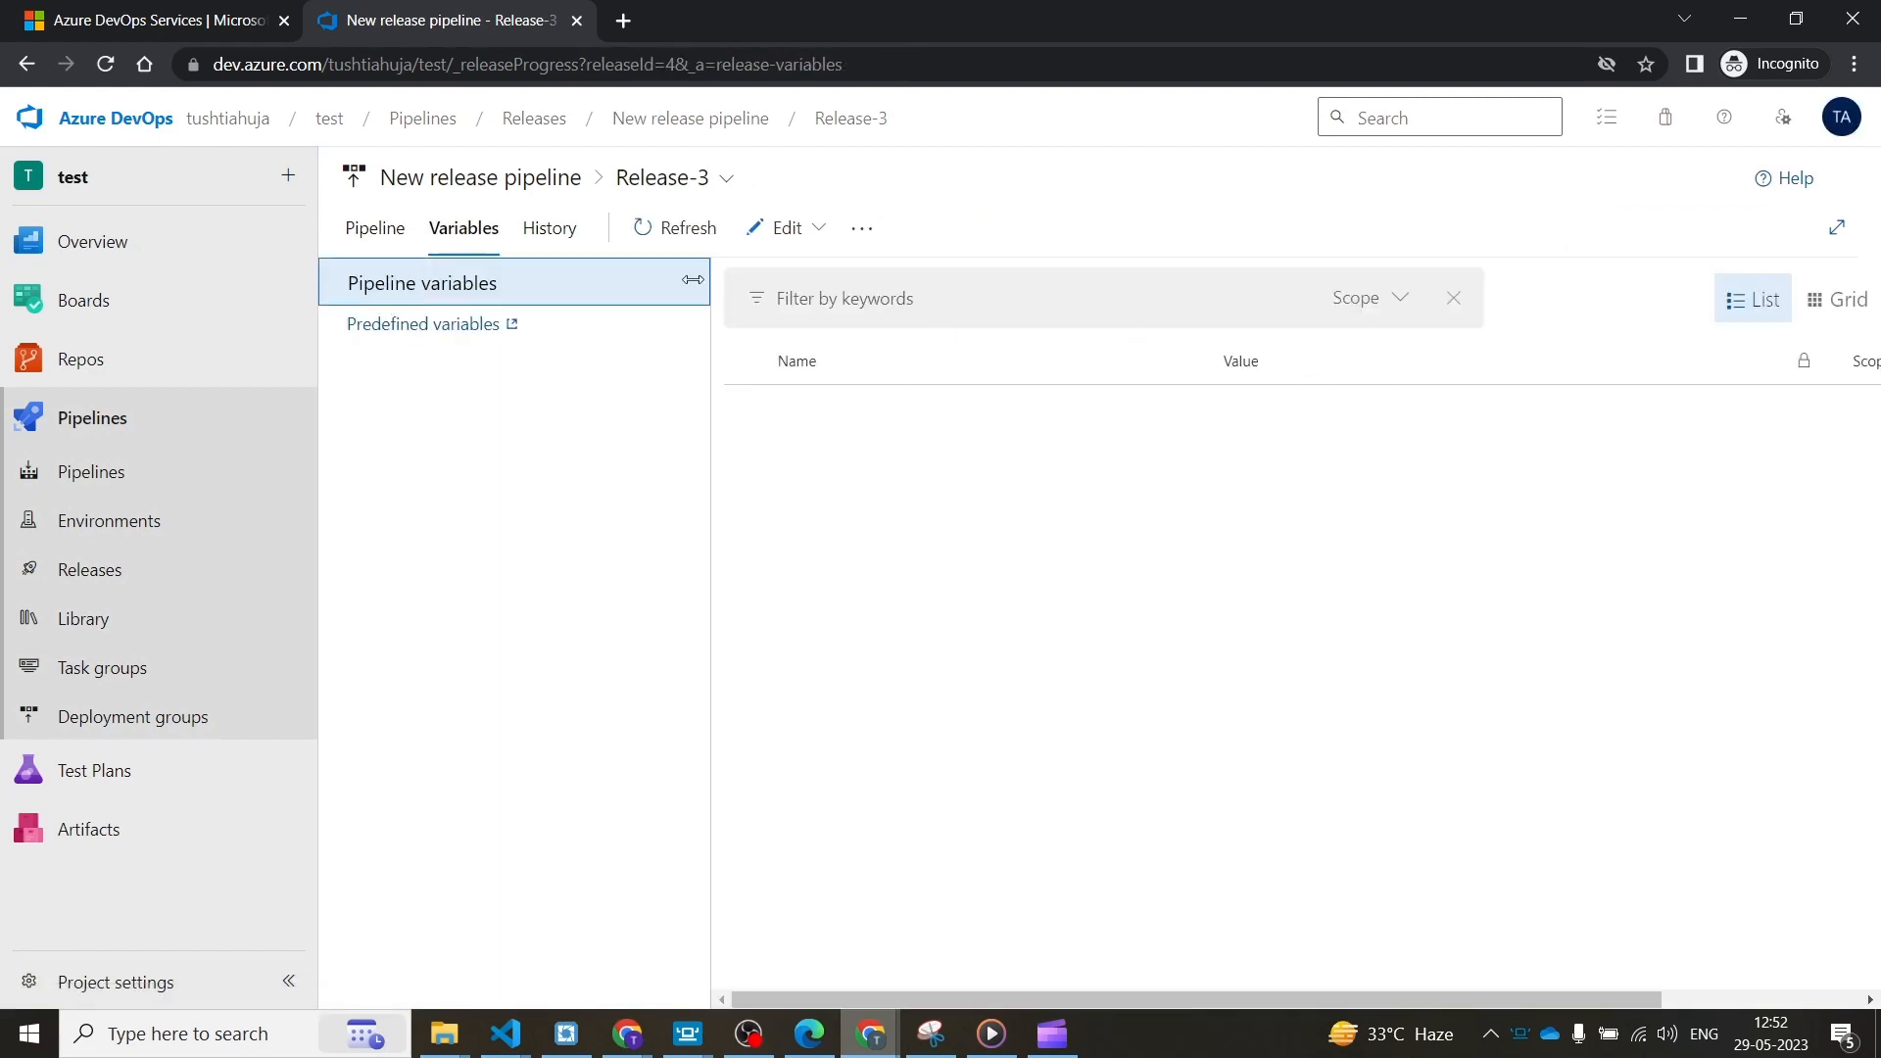
click(734, 119)
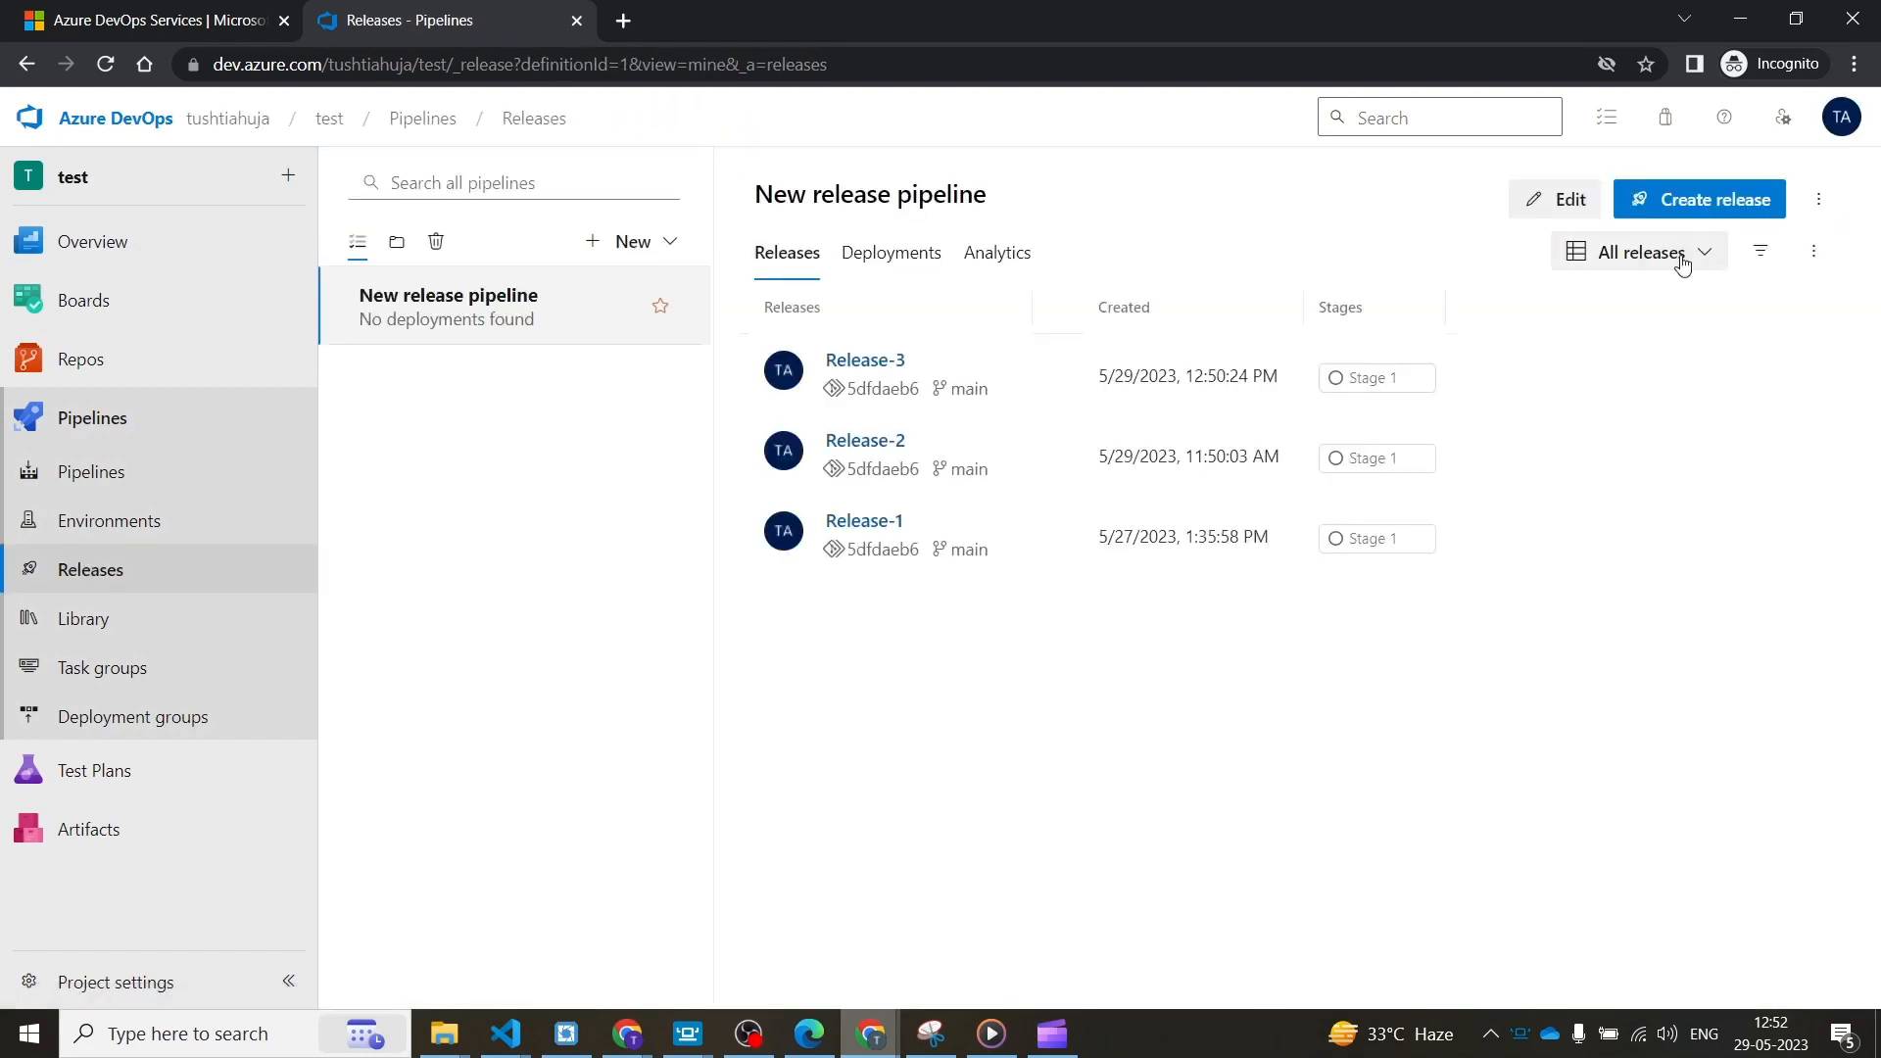
click(1575, 199)
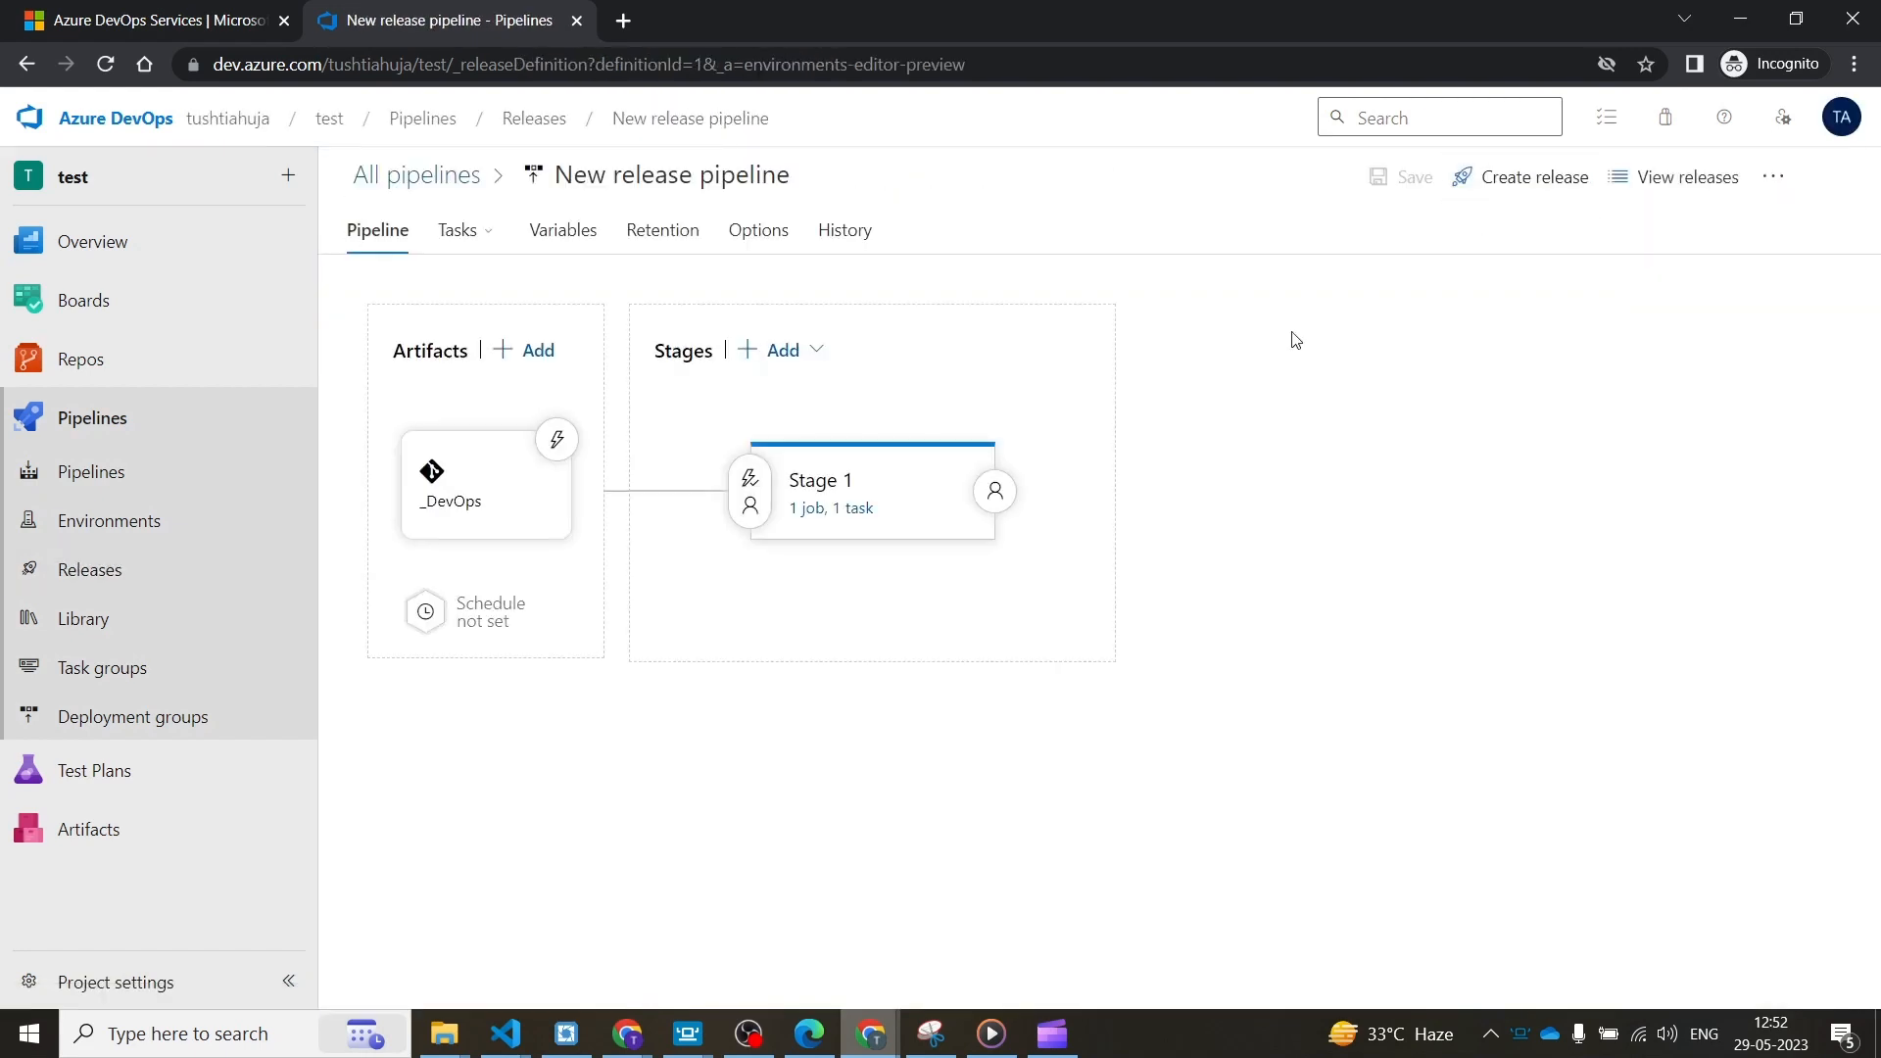
- Create the project's first environment, named dev, with no resource
click(110, 521)
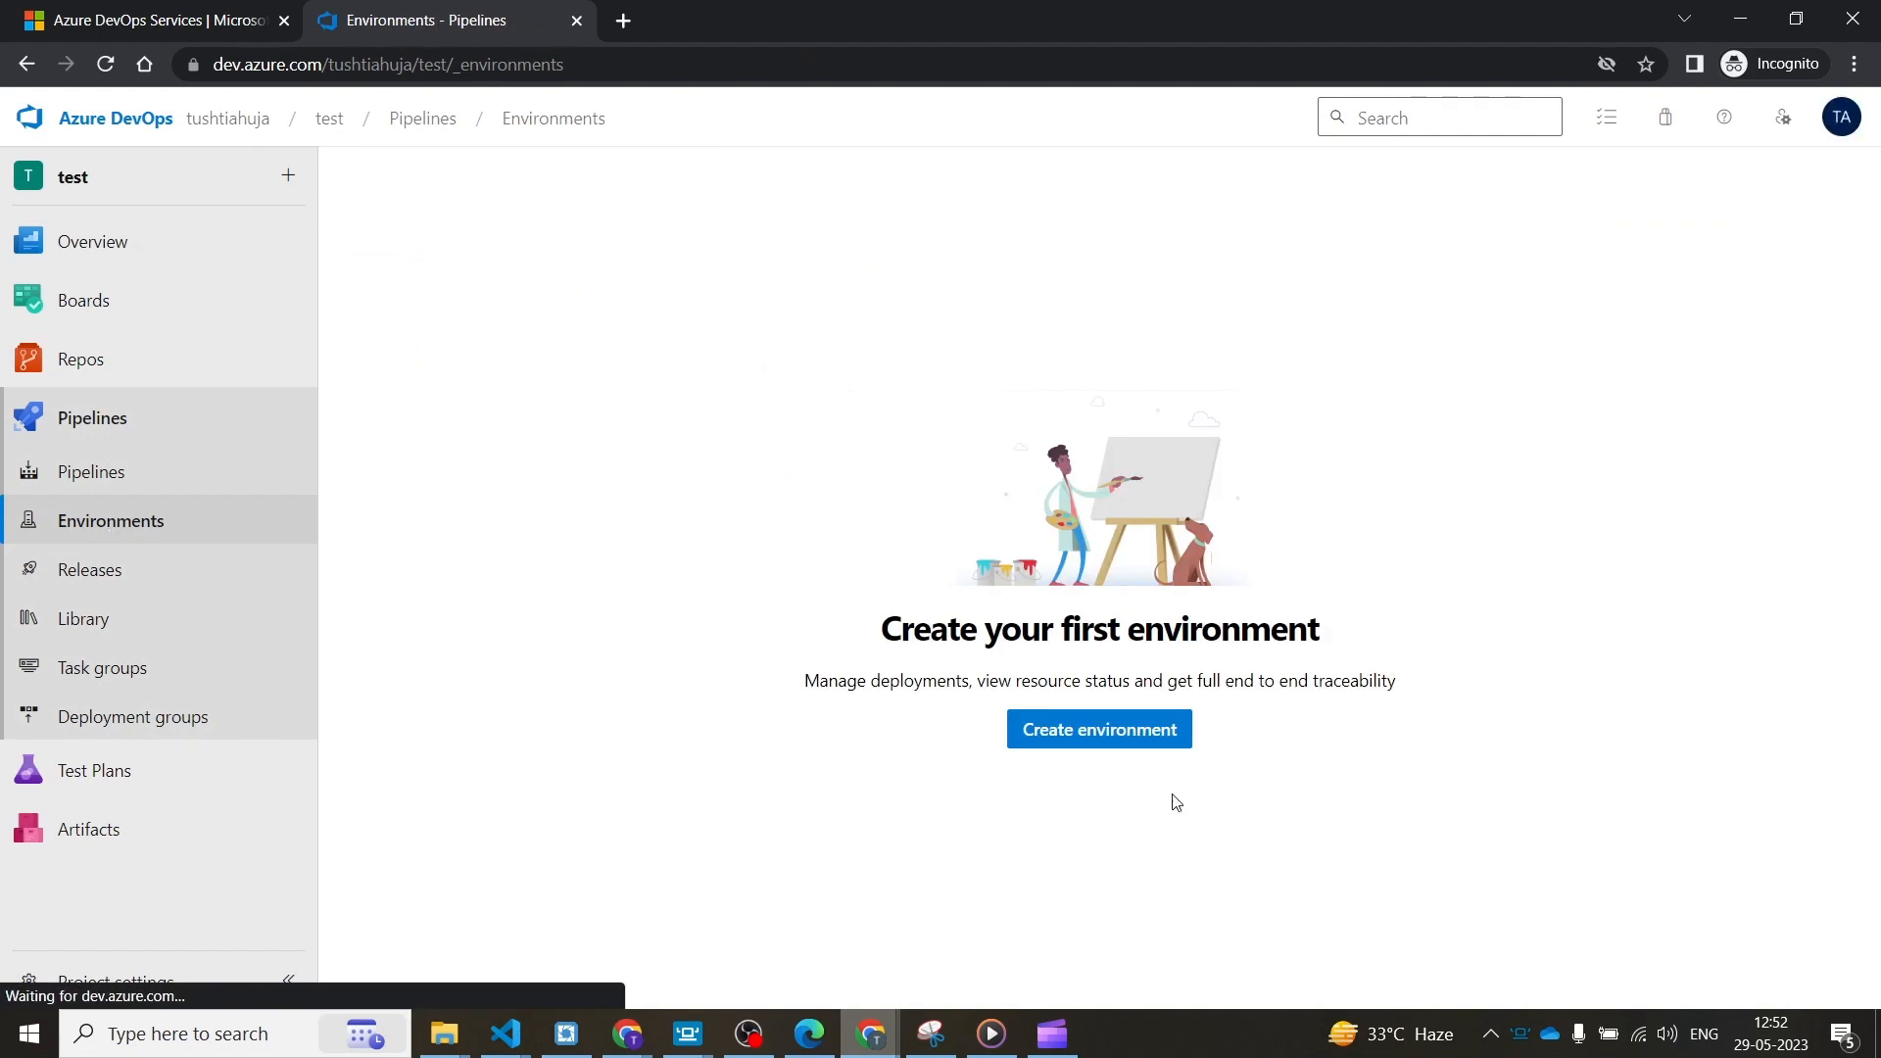
click(1099, 731)
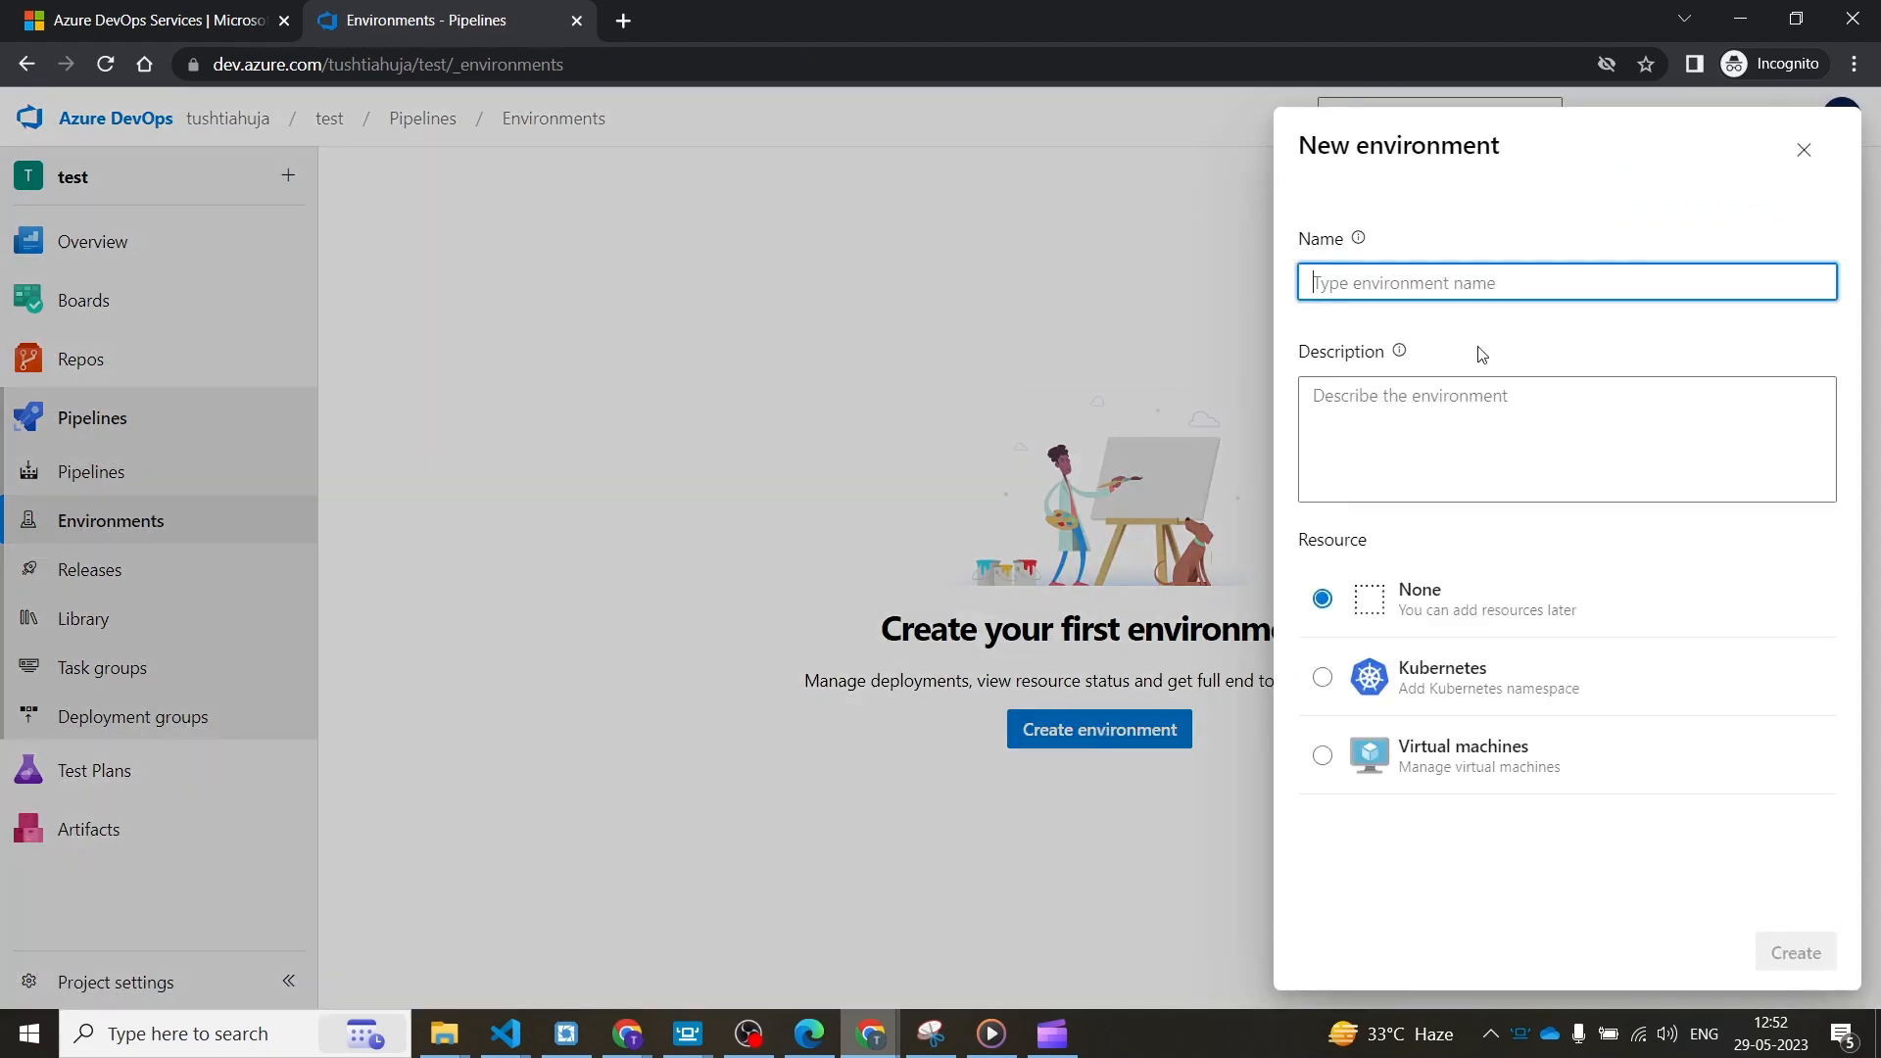
text(dev)
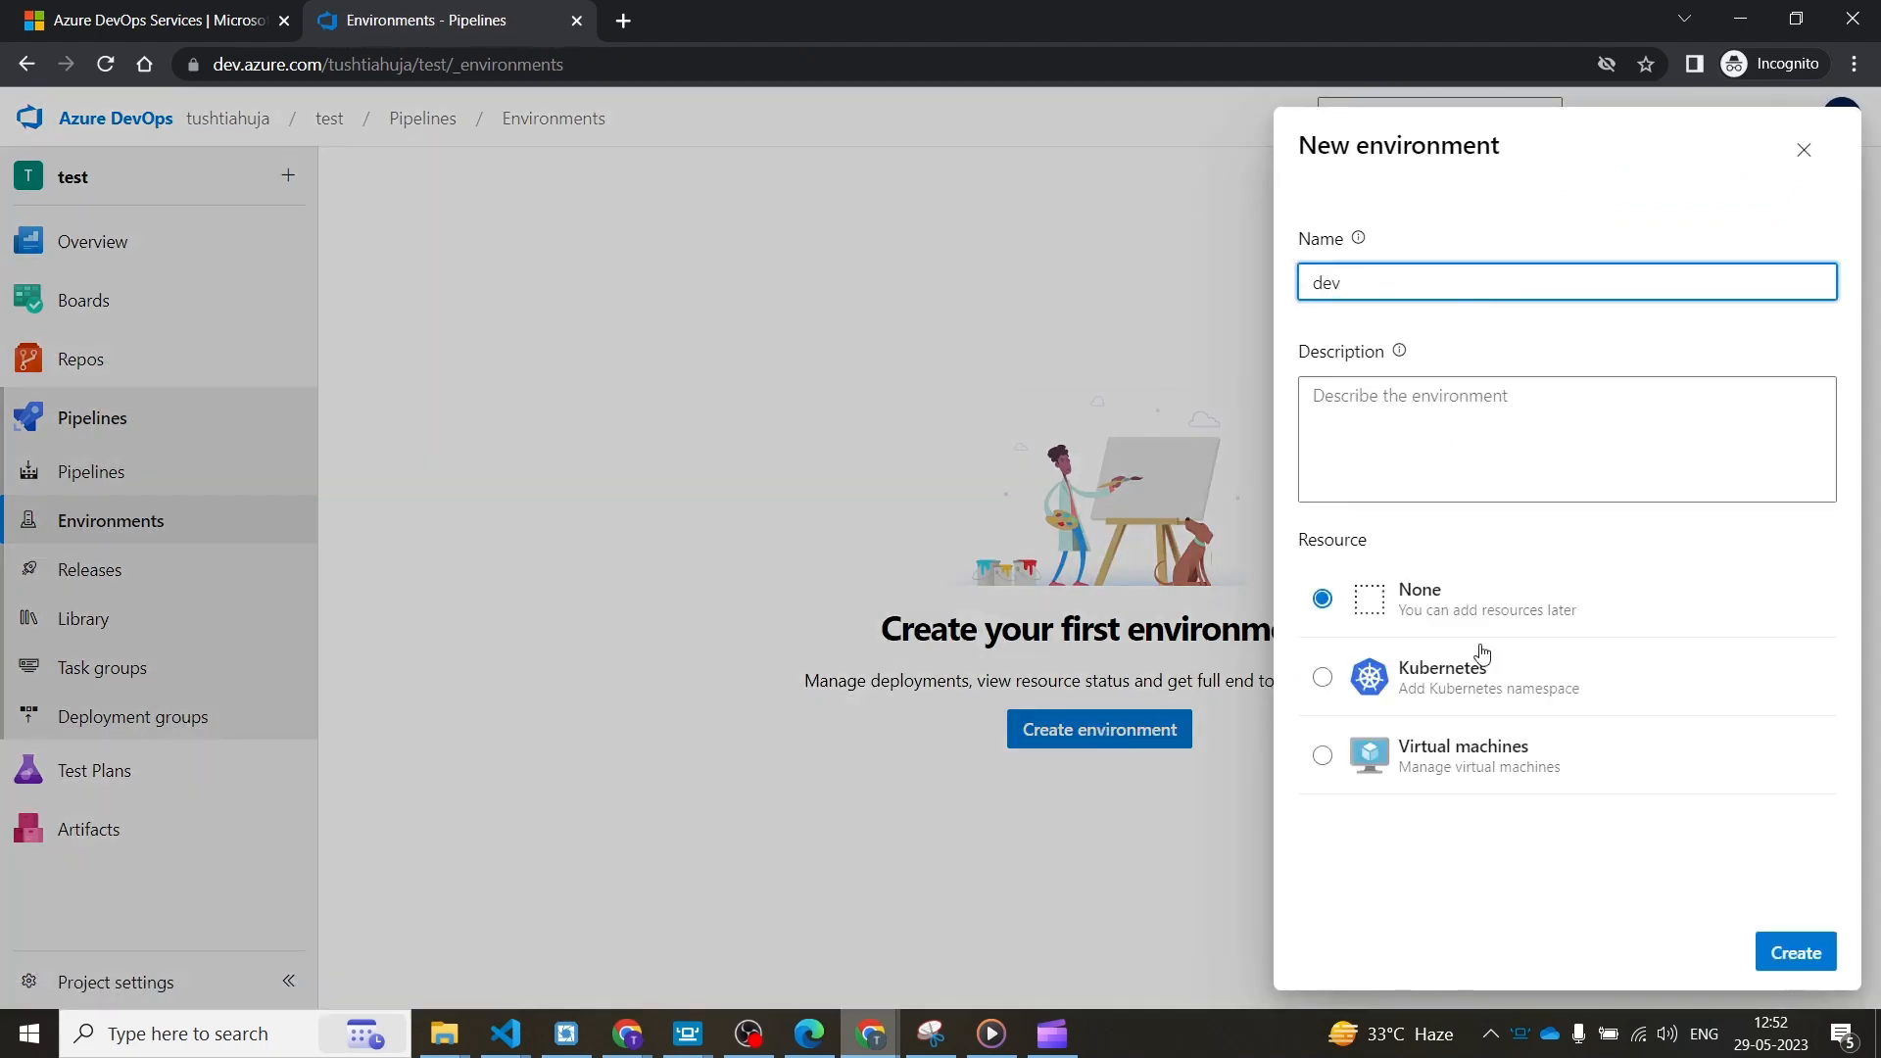
click(1795, 952)
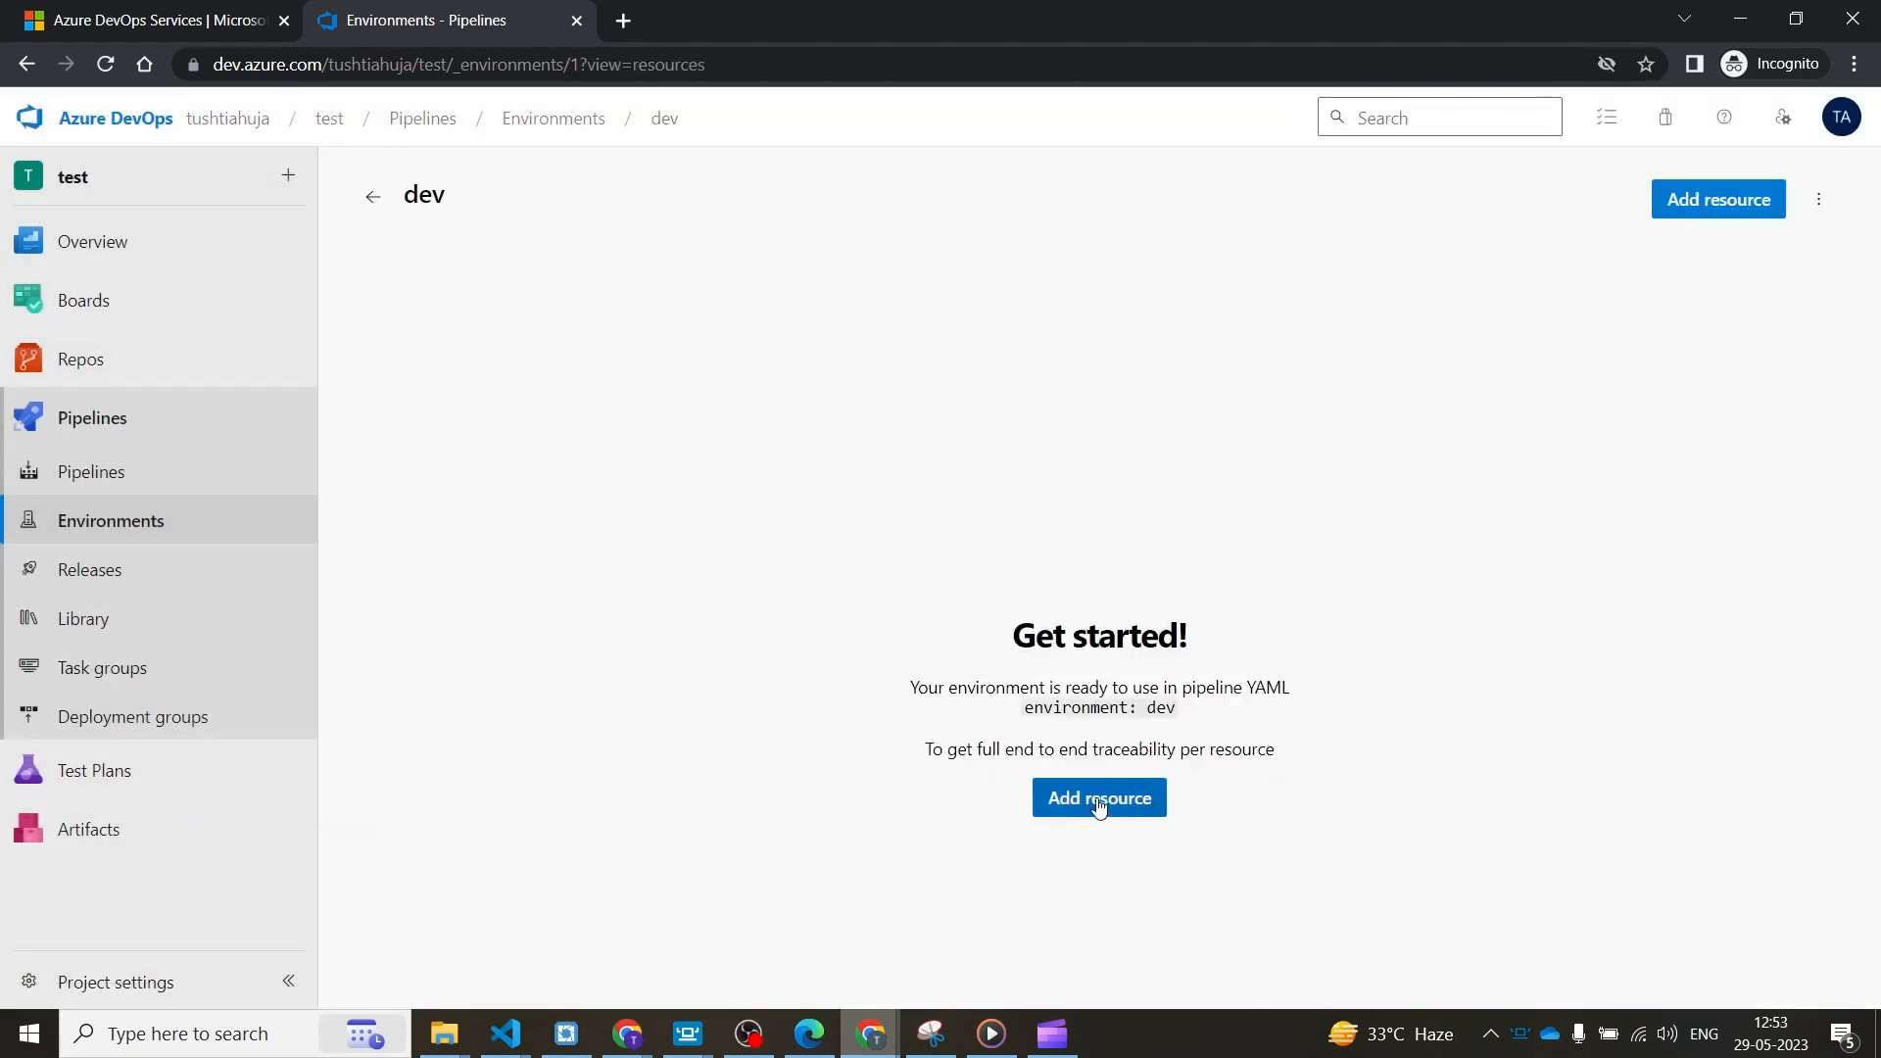
- Create a second environment named qa with no resource
click(92, 533)
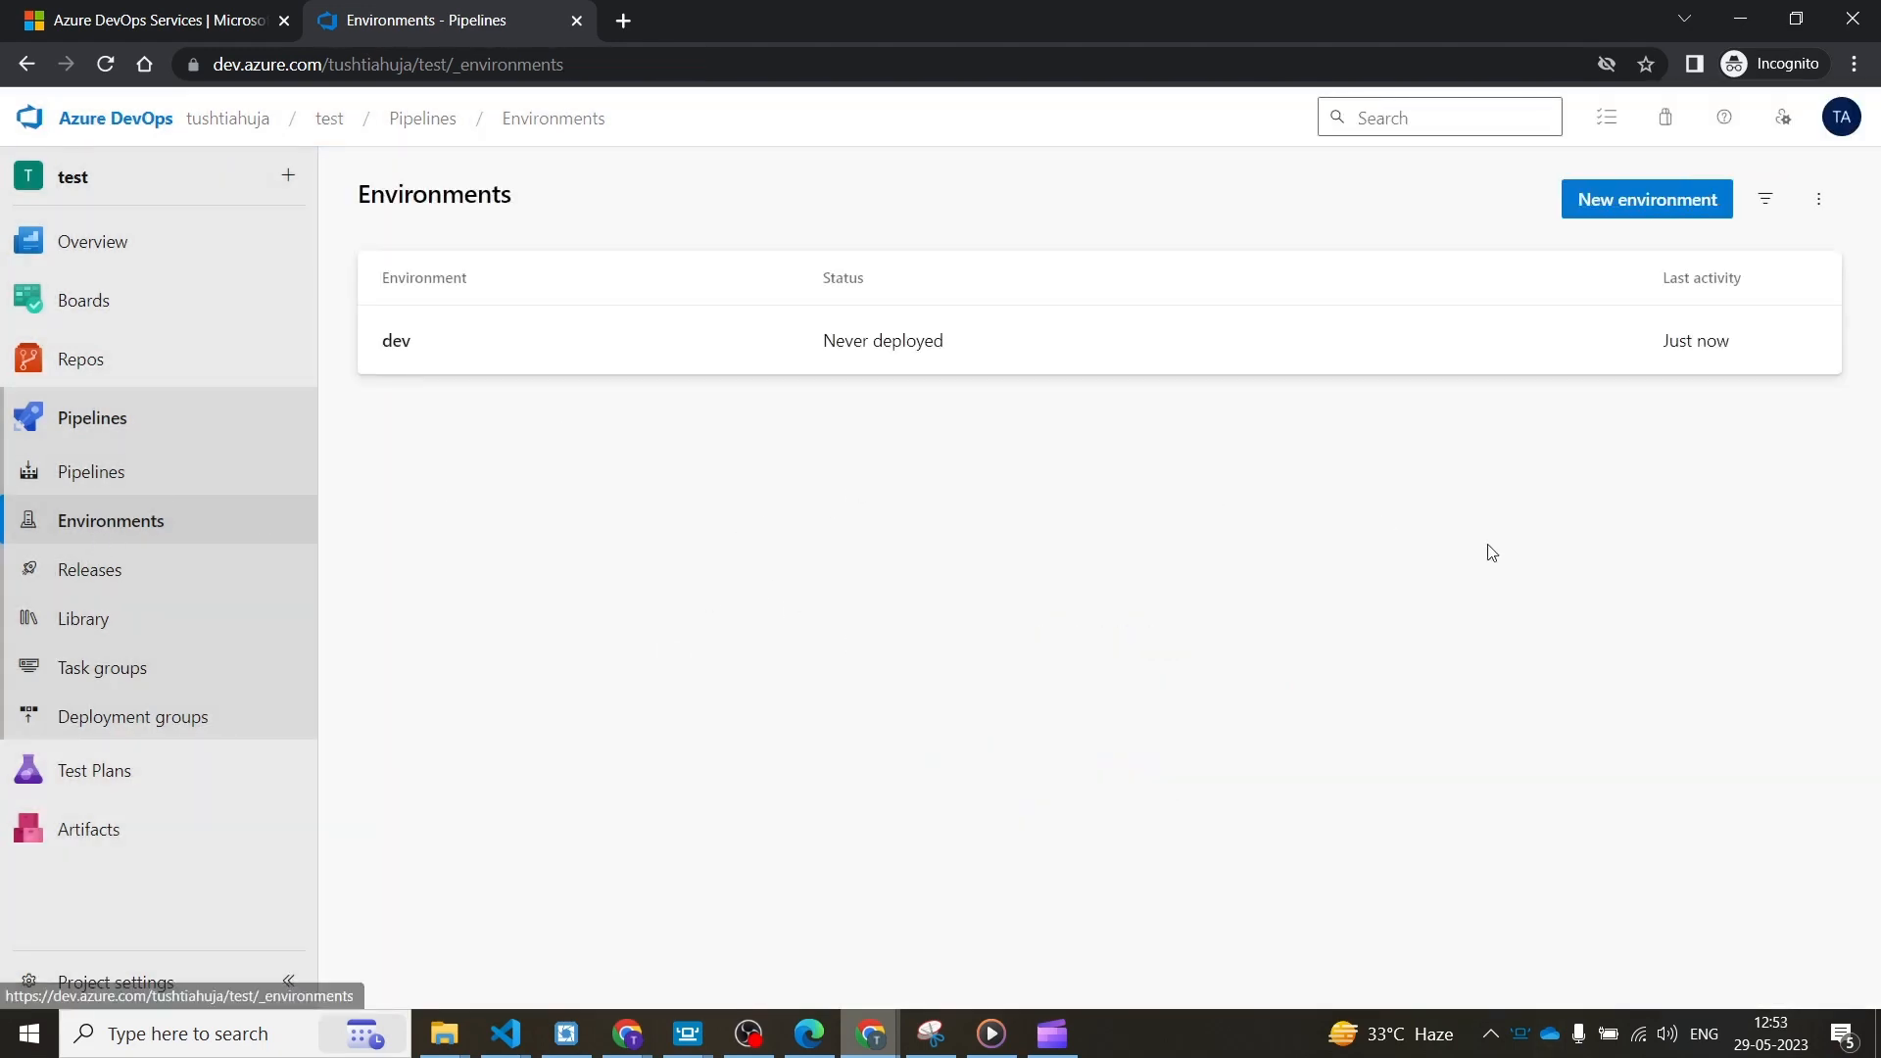
click(1689, 203)
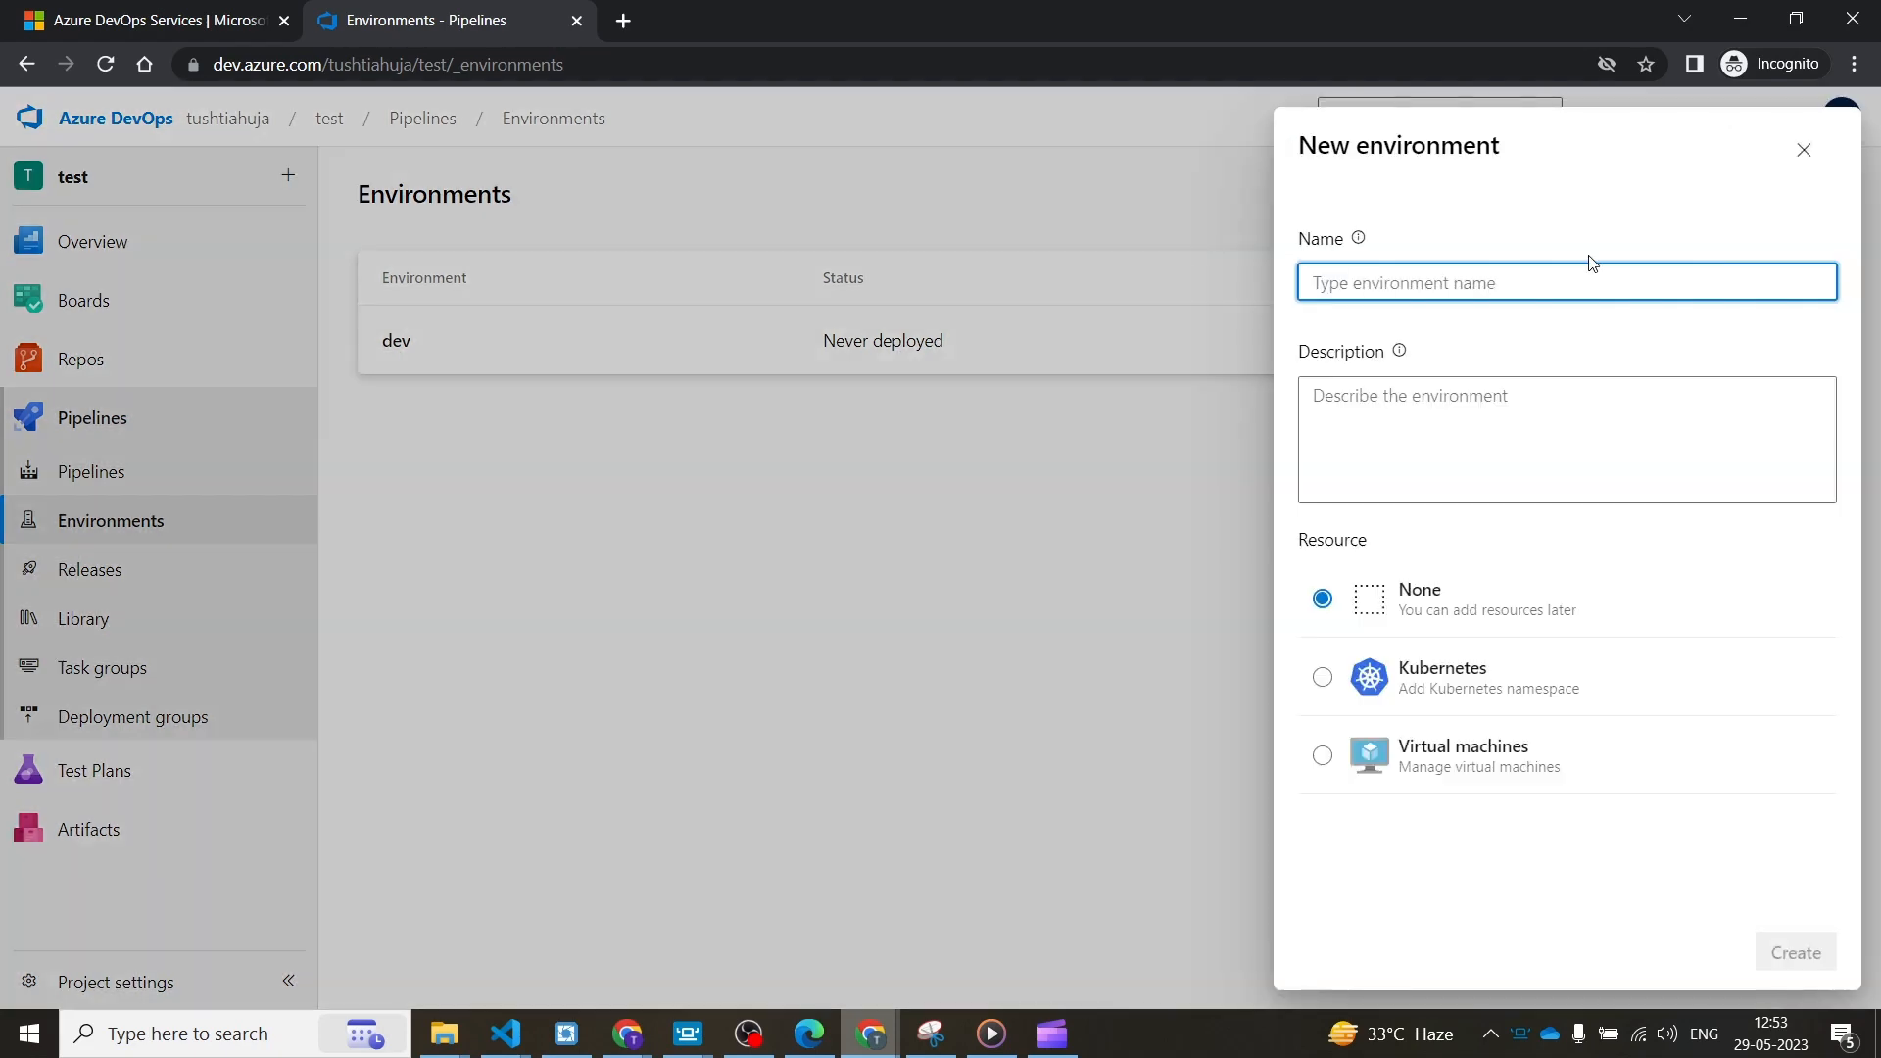
text(qa)
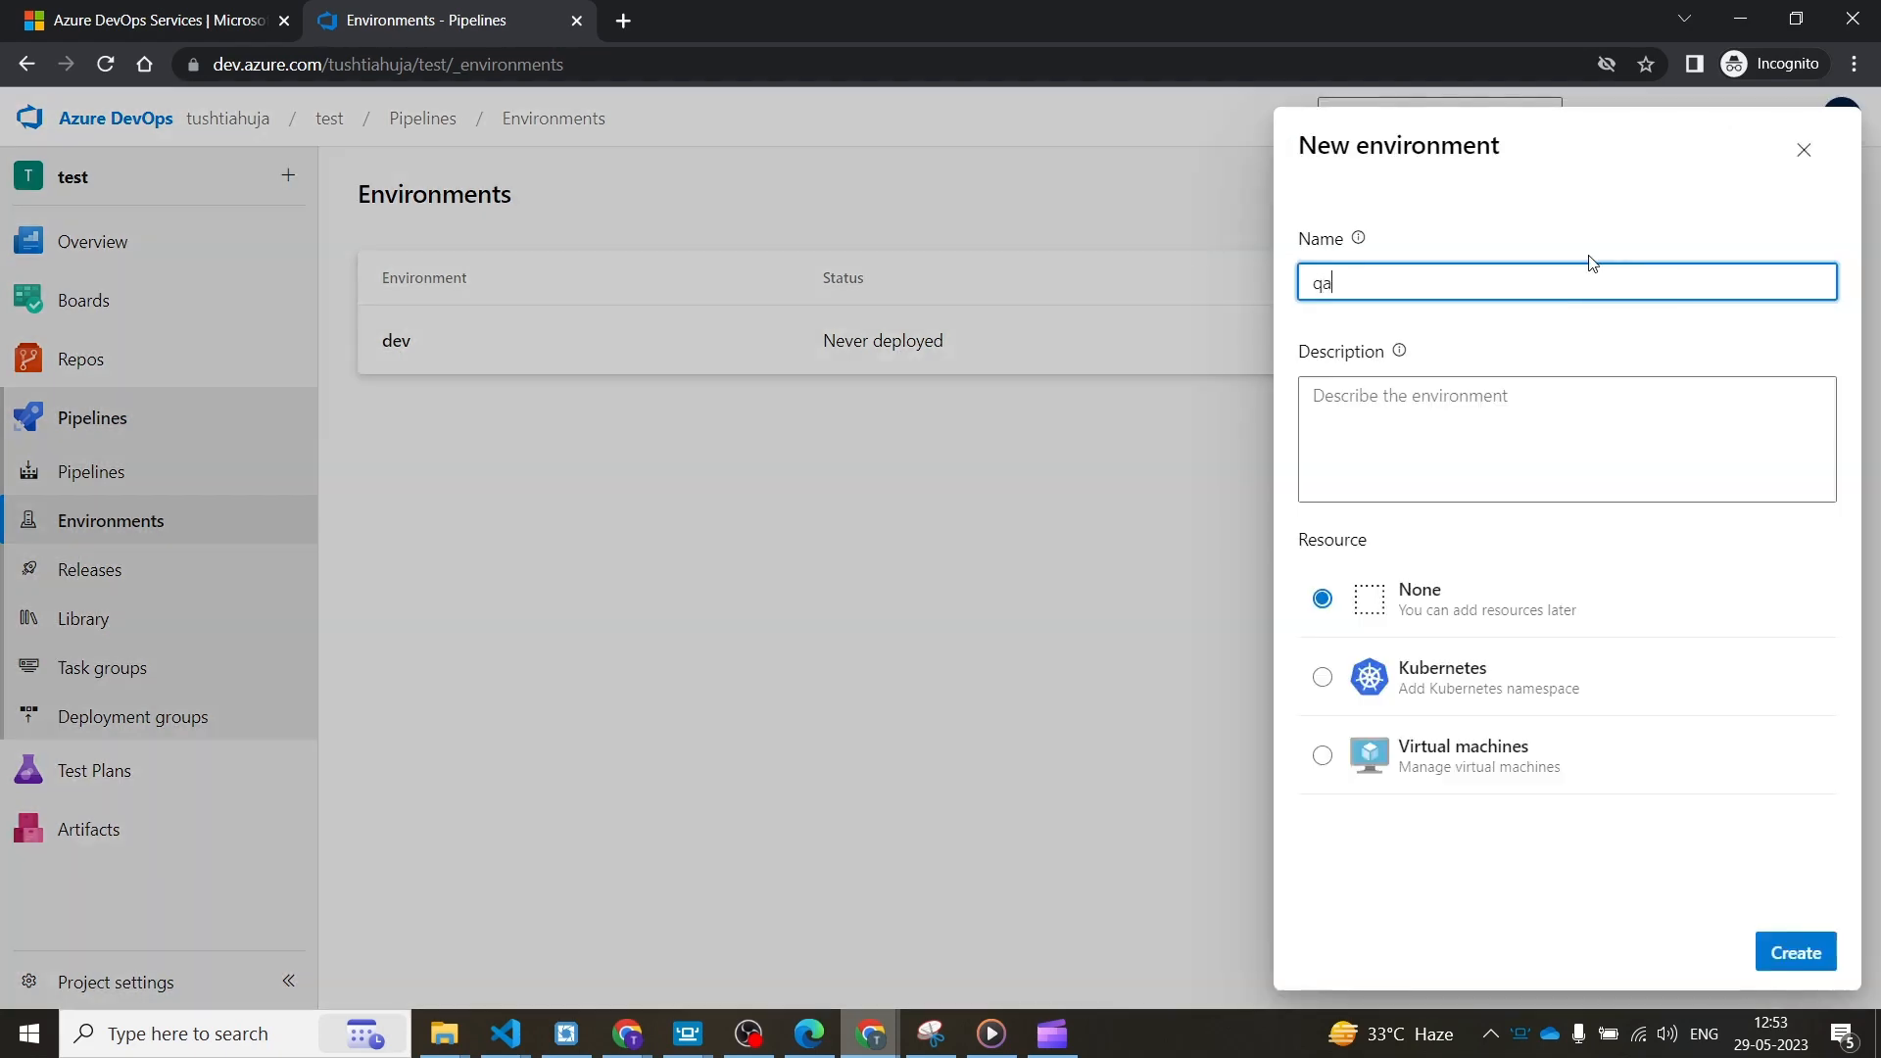
click(1792, 965)
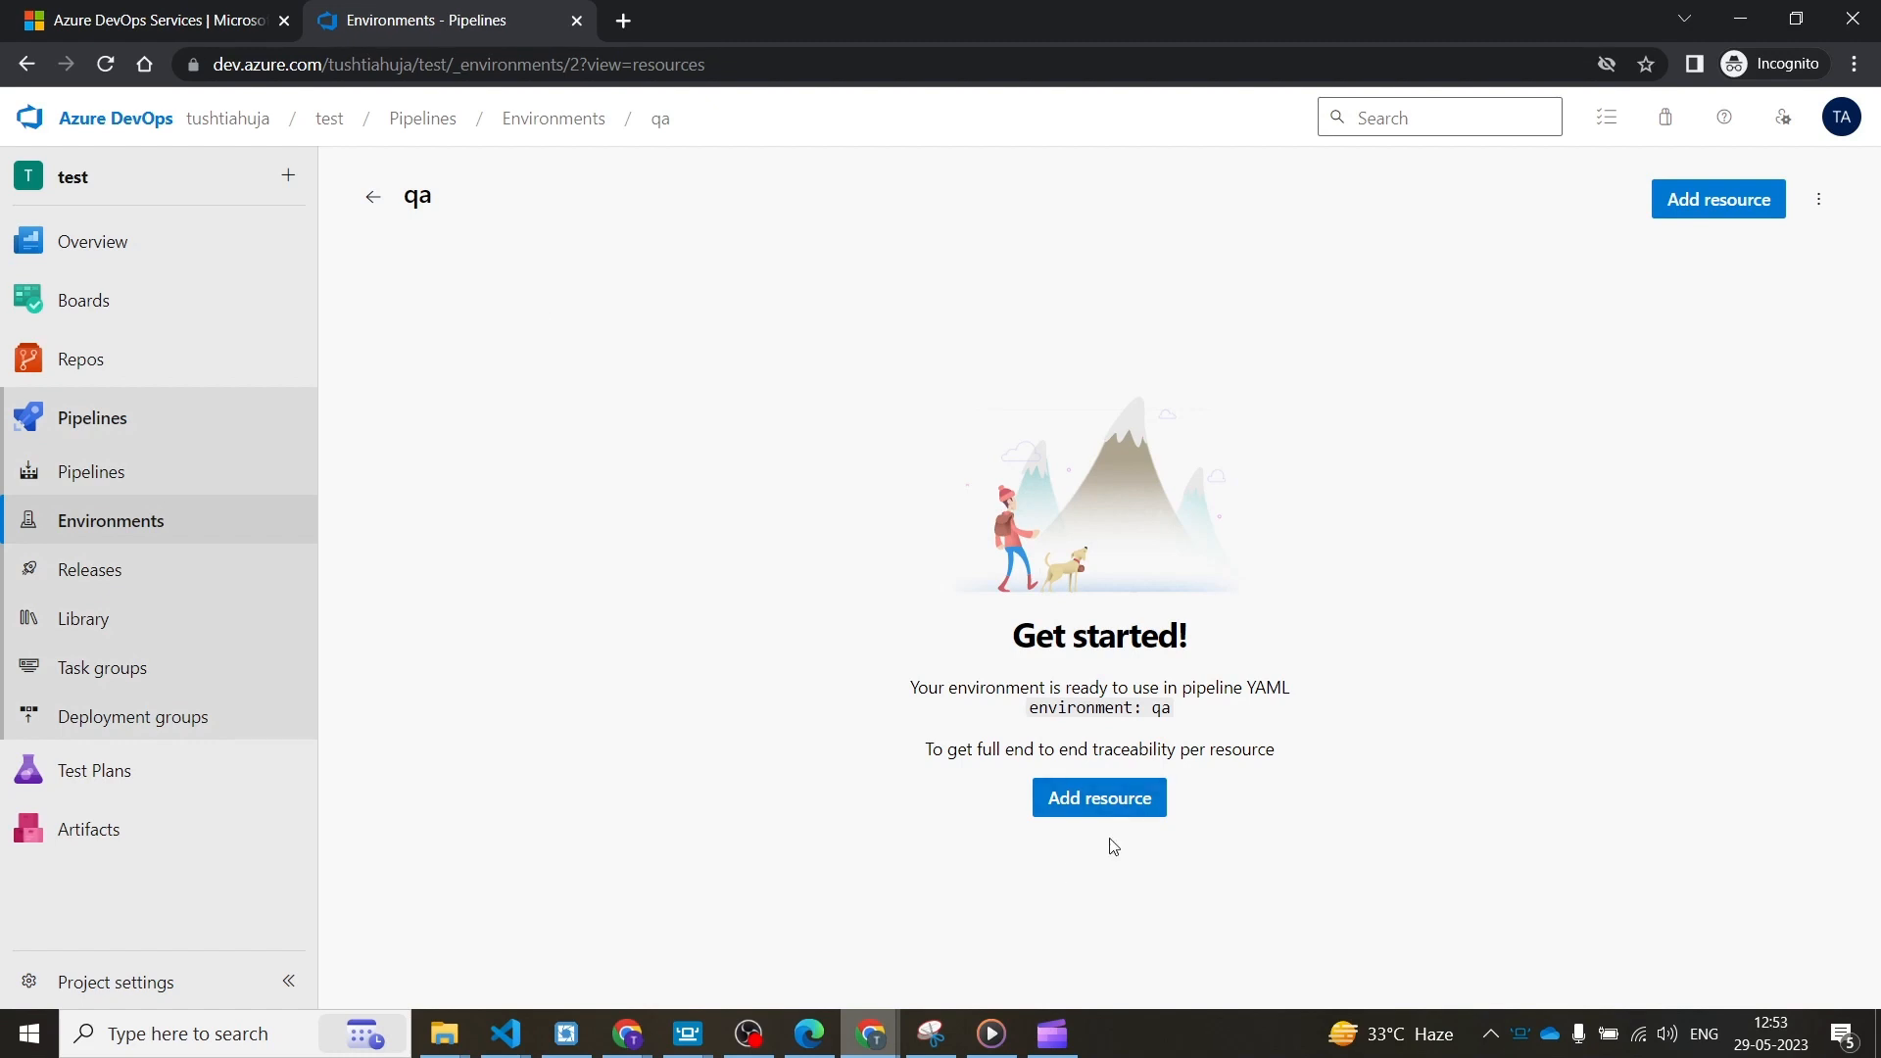
- Look over the resource options for the qa environment, including the Kubernetes provider setup, without adding a resource
click(1134, 809)
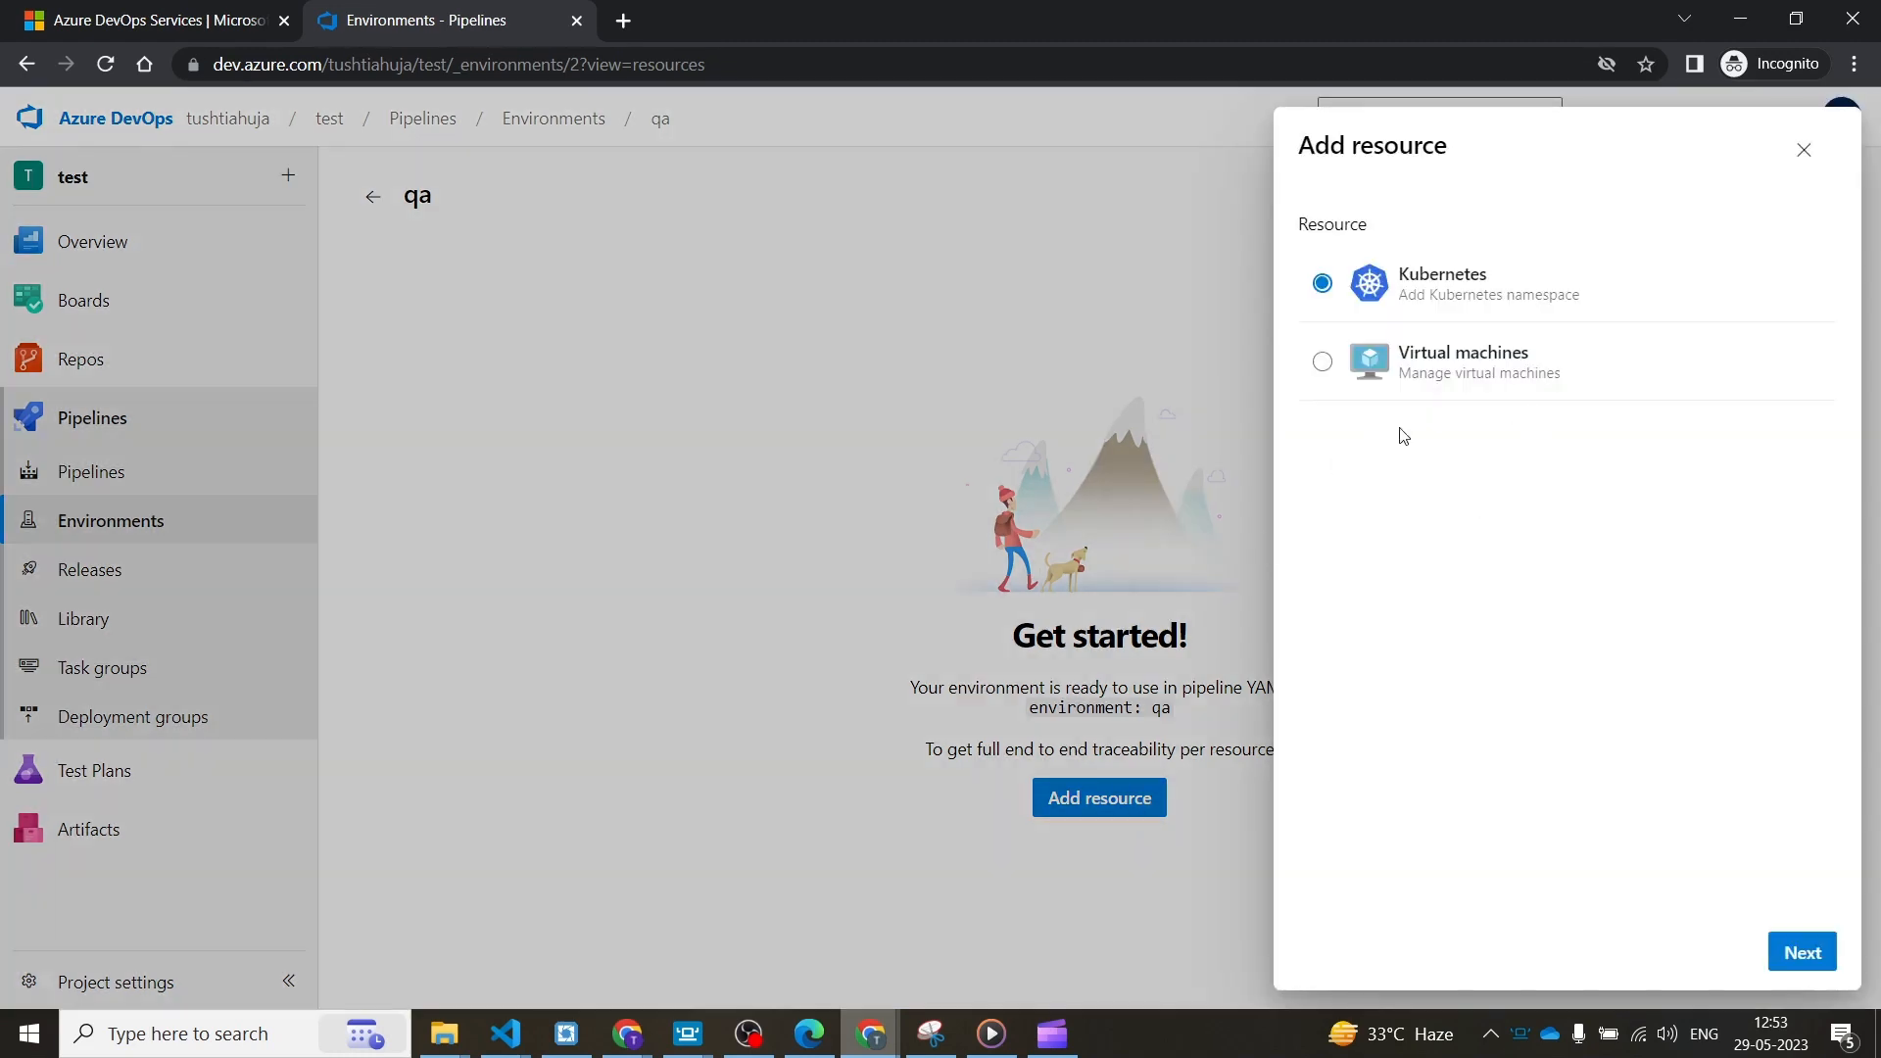
click(1798, 952)
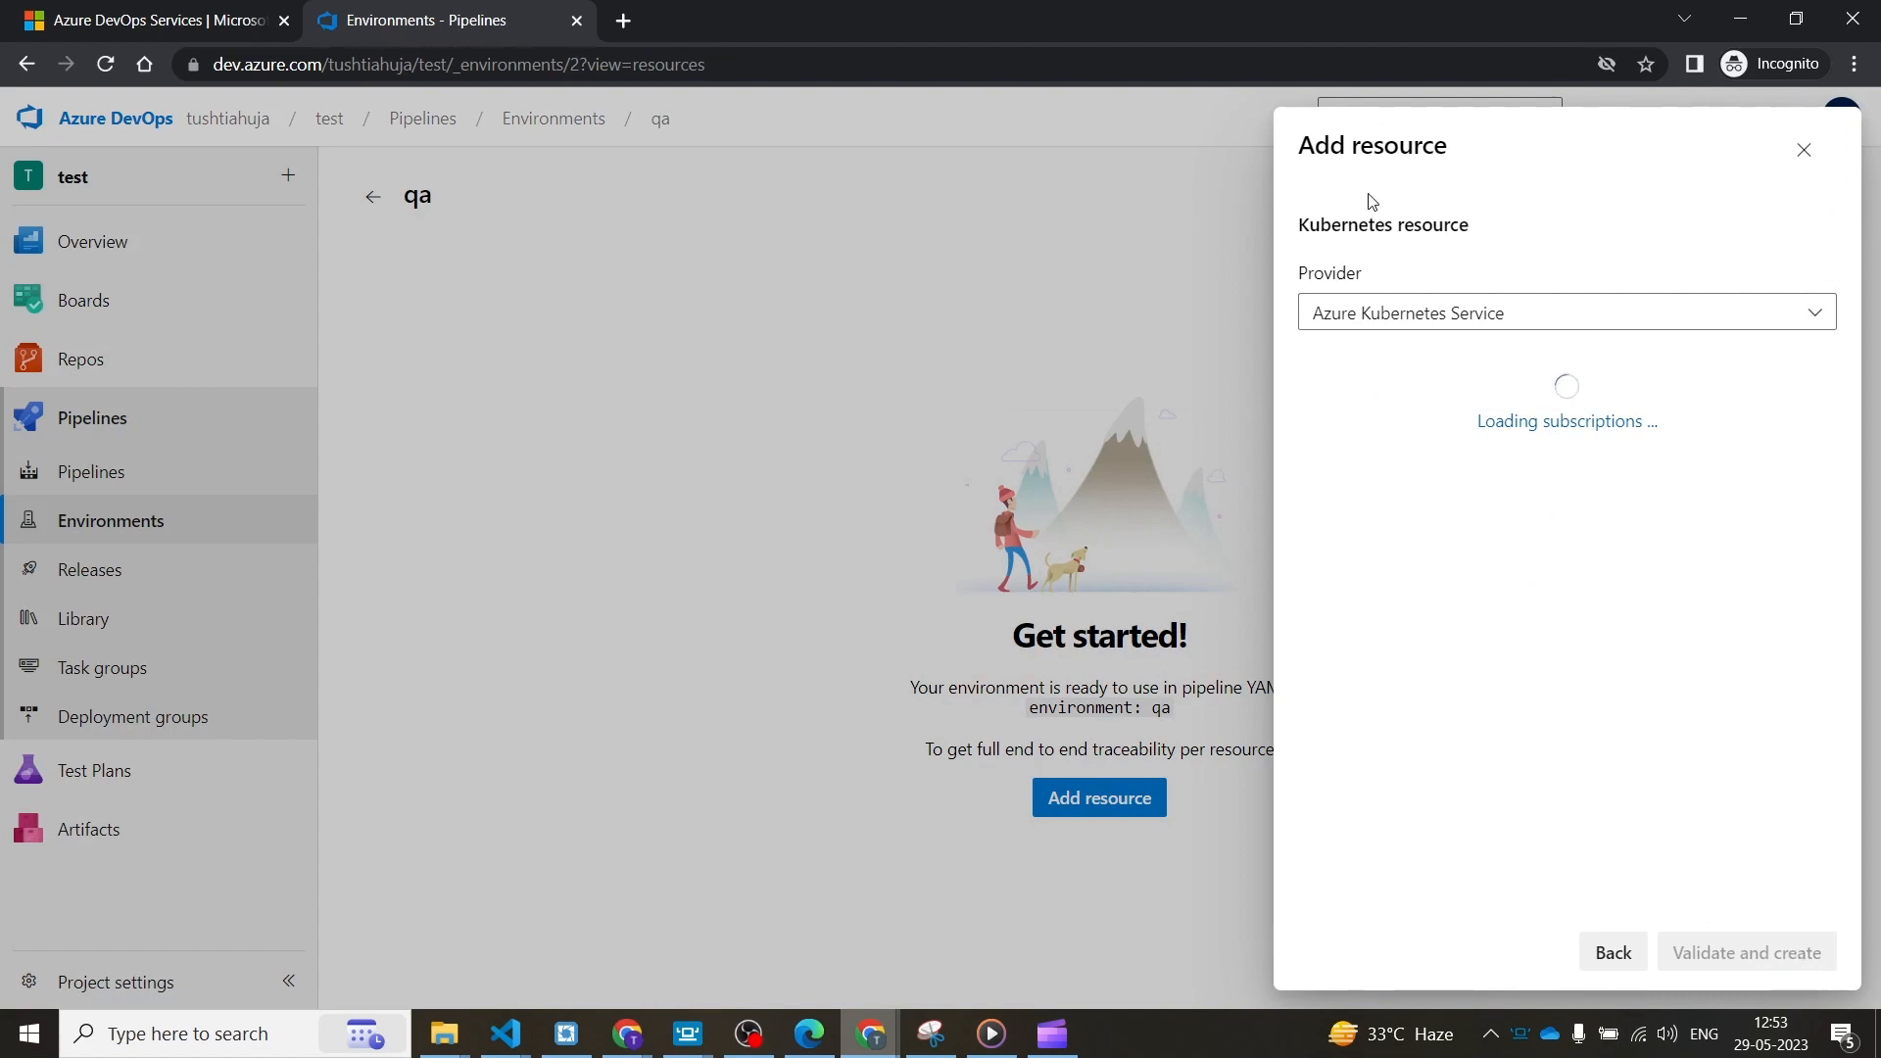
click(1799, 152)
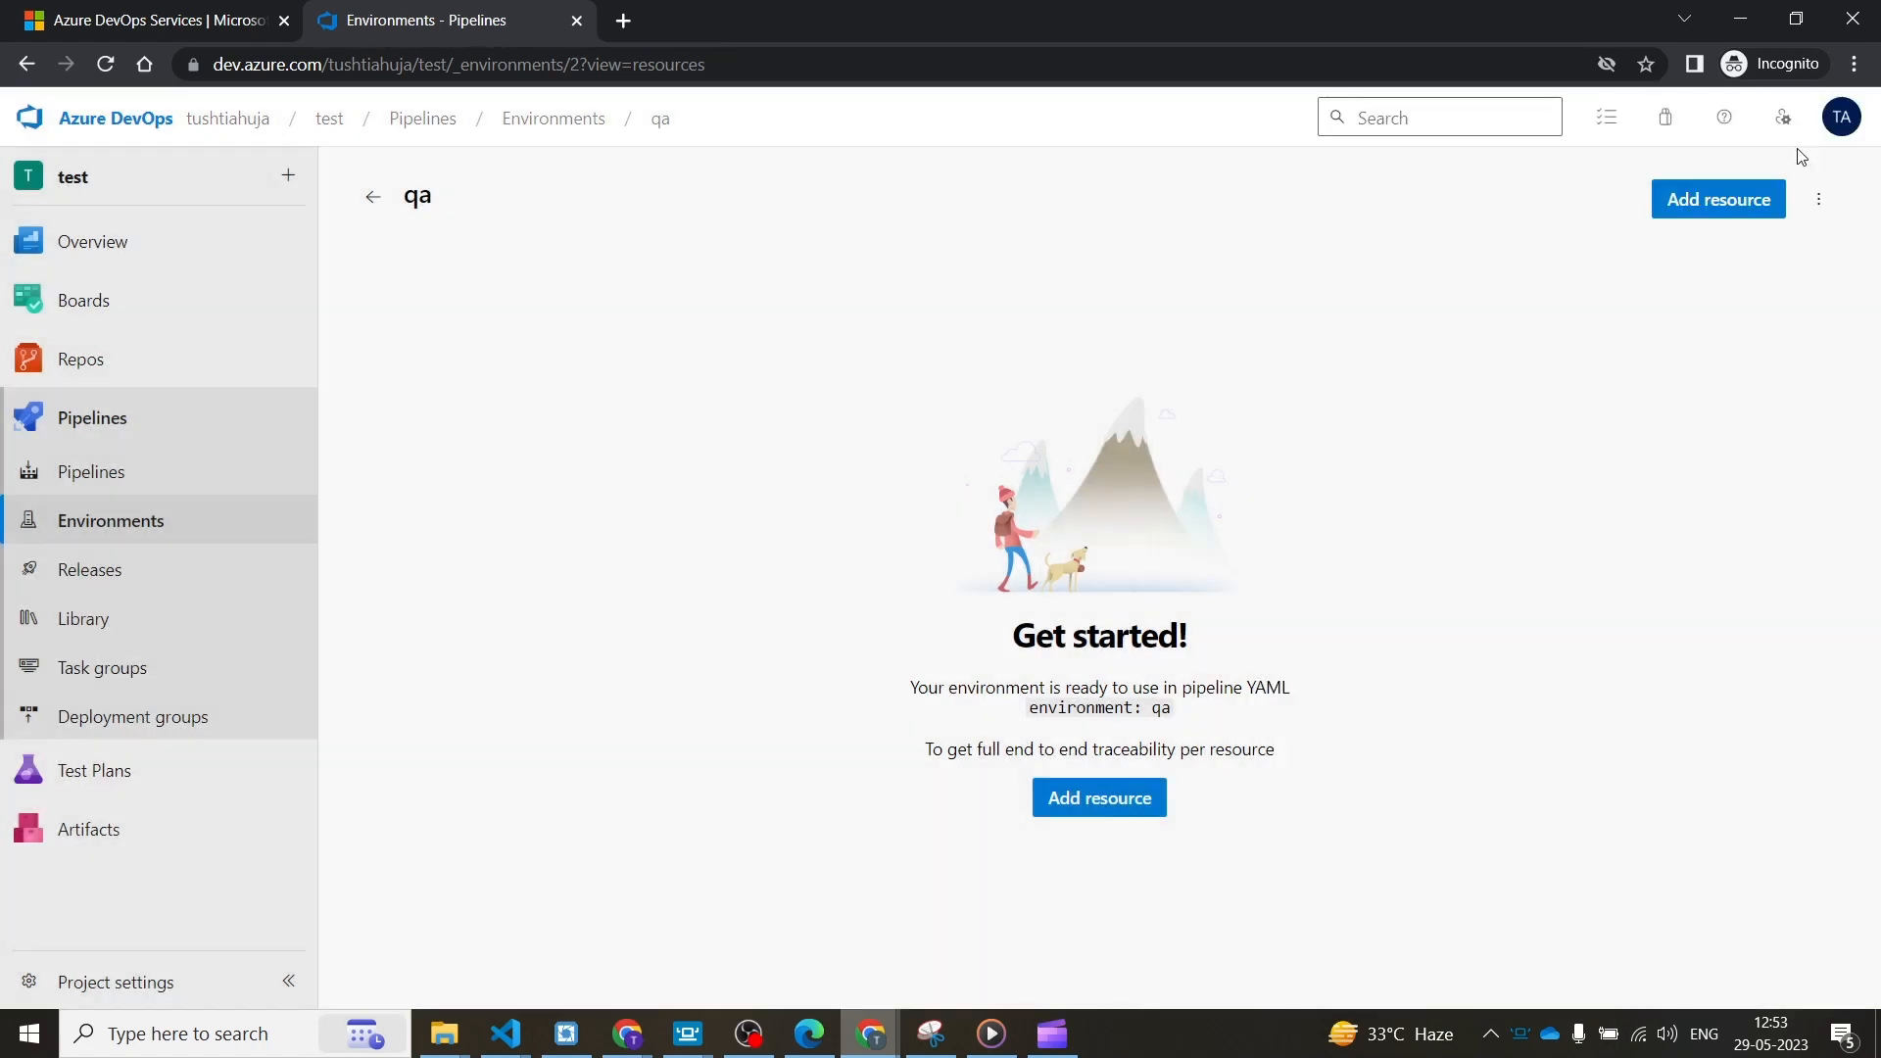
click(1711, 215)
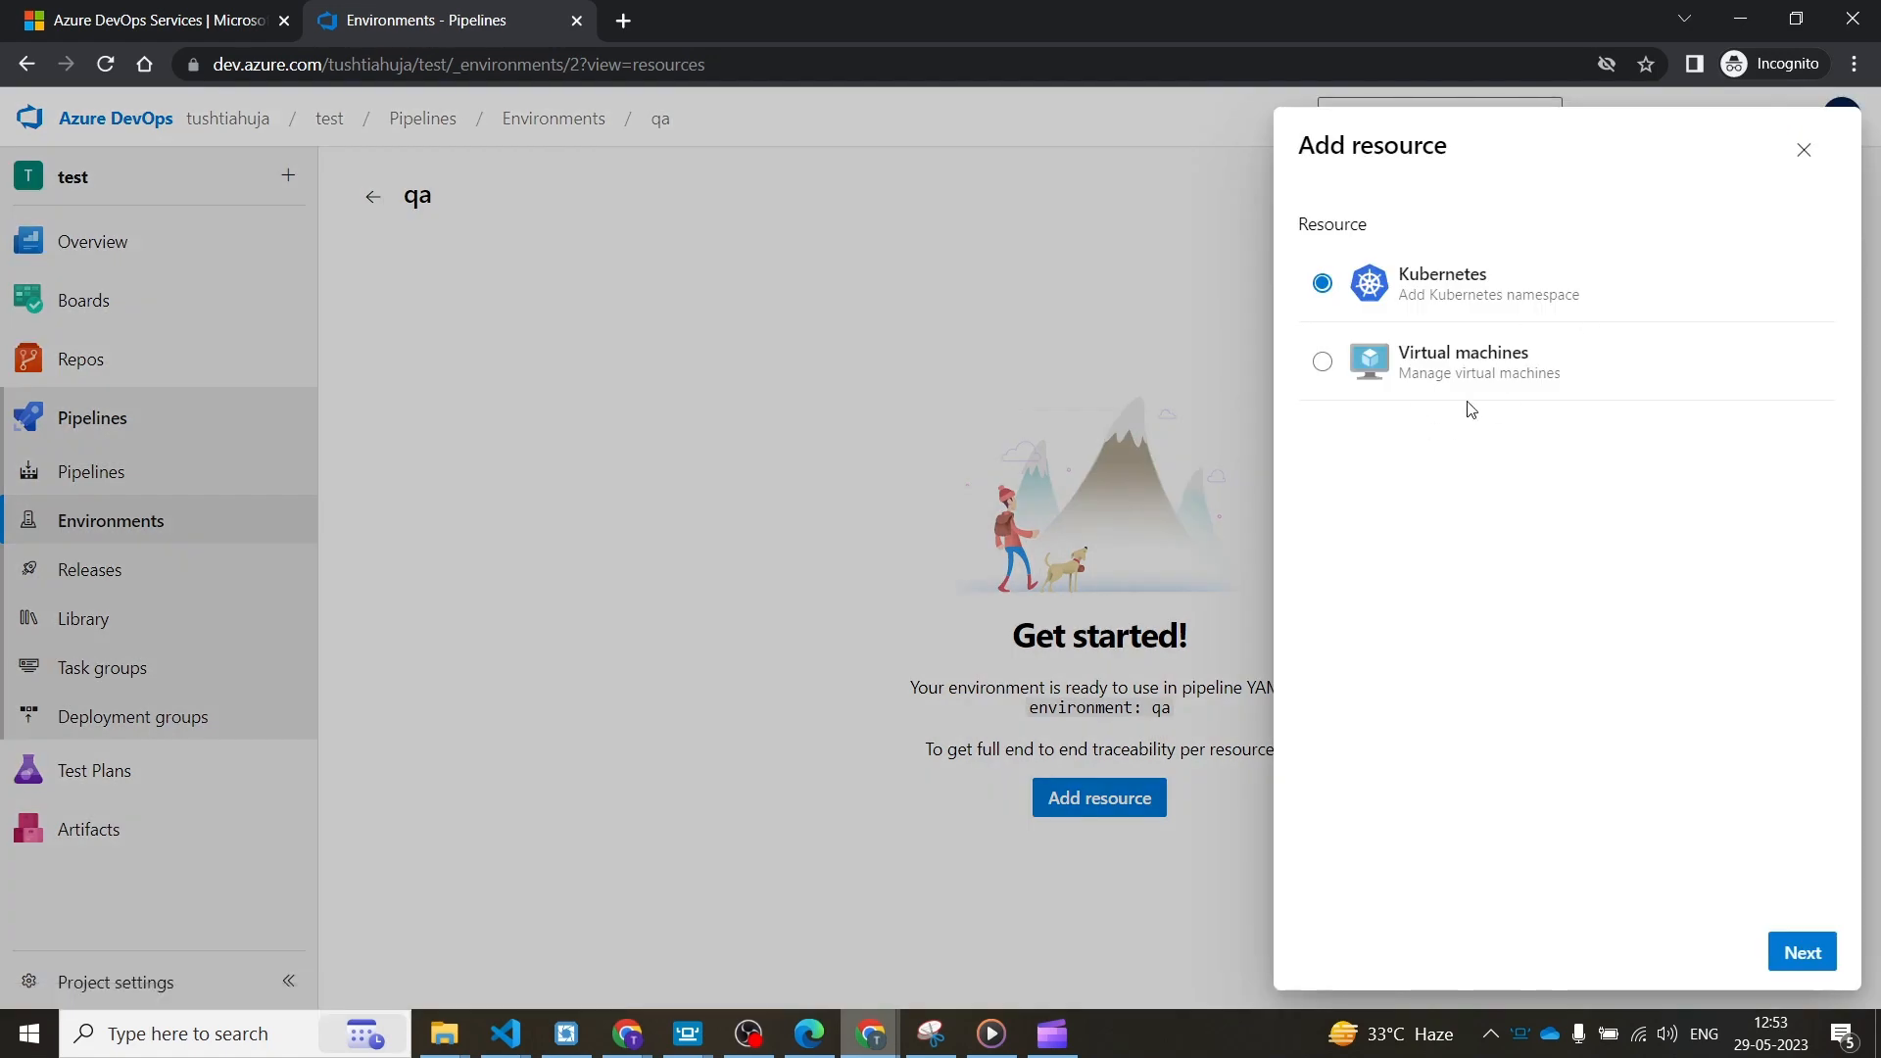
click(1802, 153)
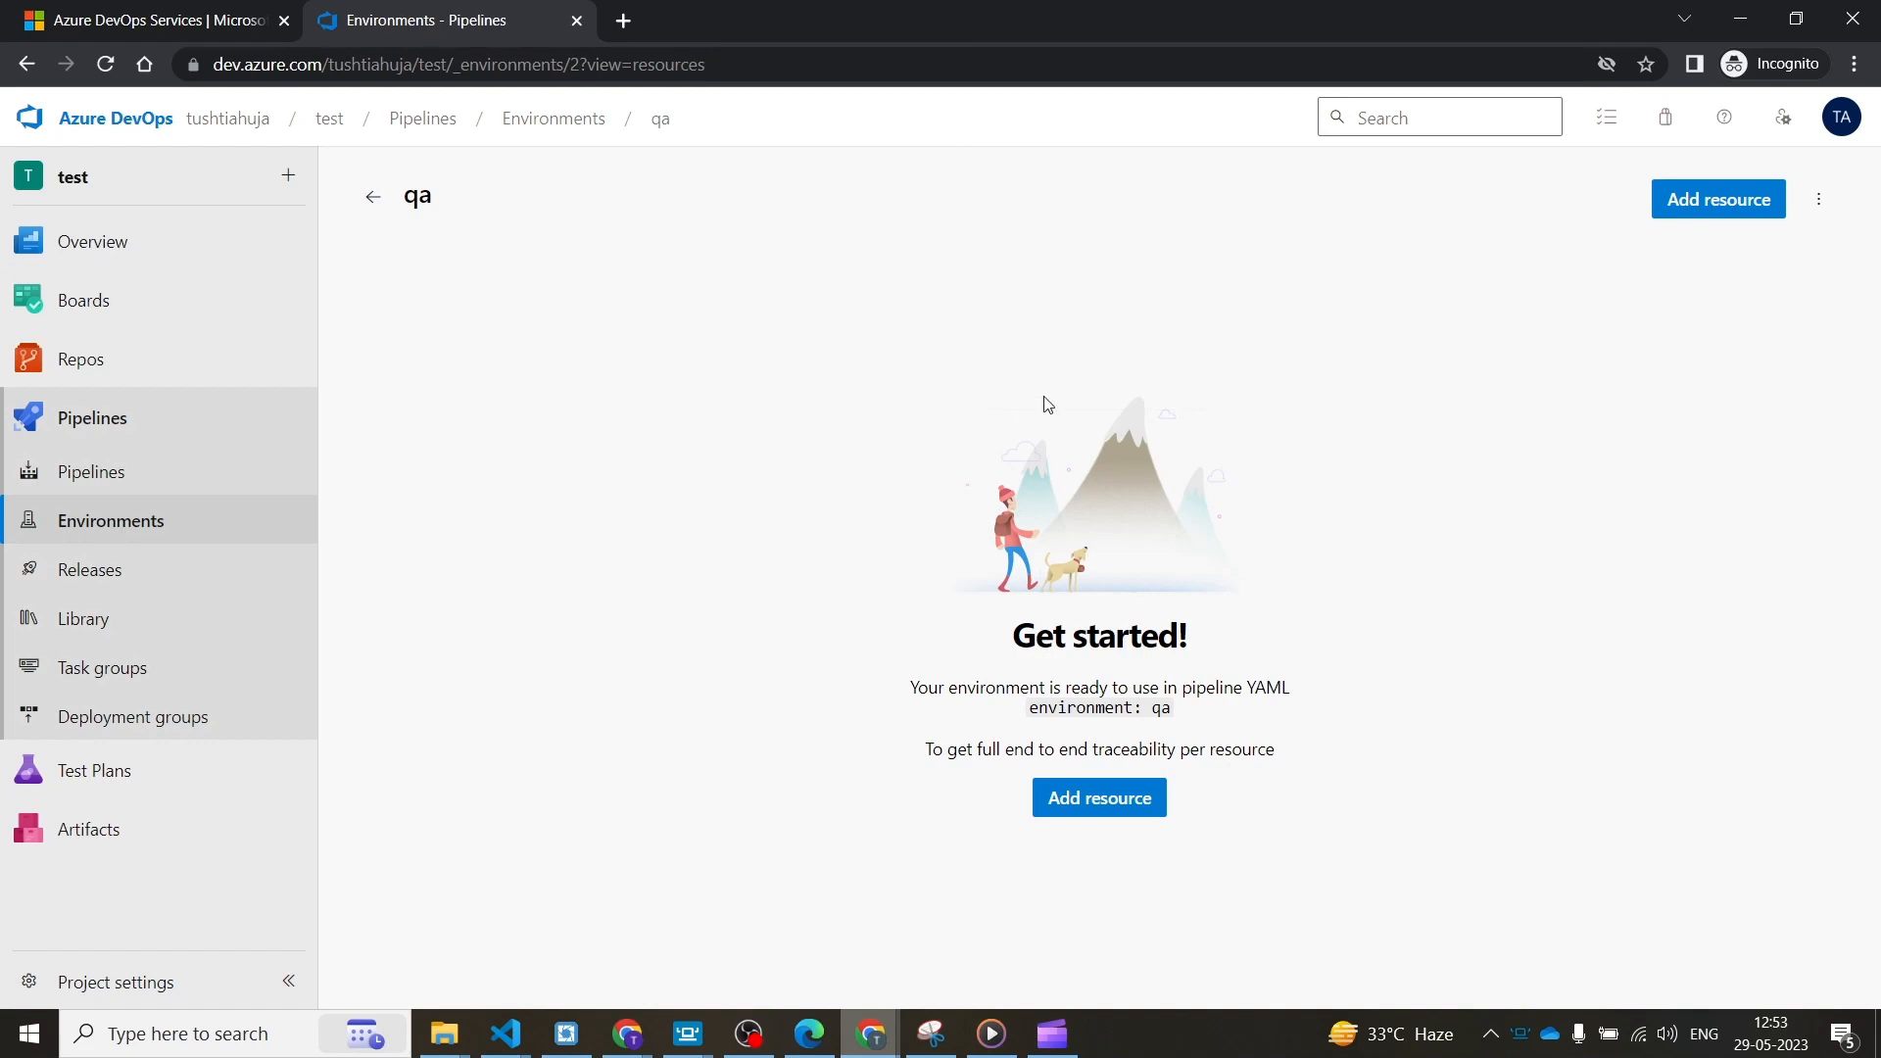
- Go to the releases, open Release-3 and bring up its release pipeline for editing
click(134, 575)
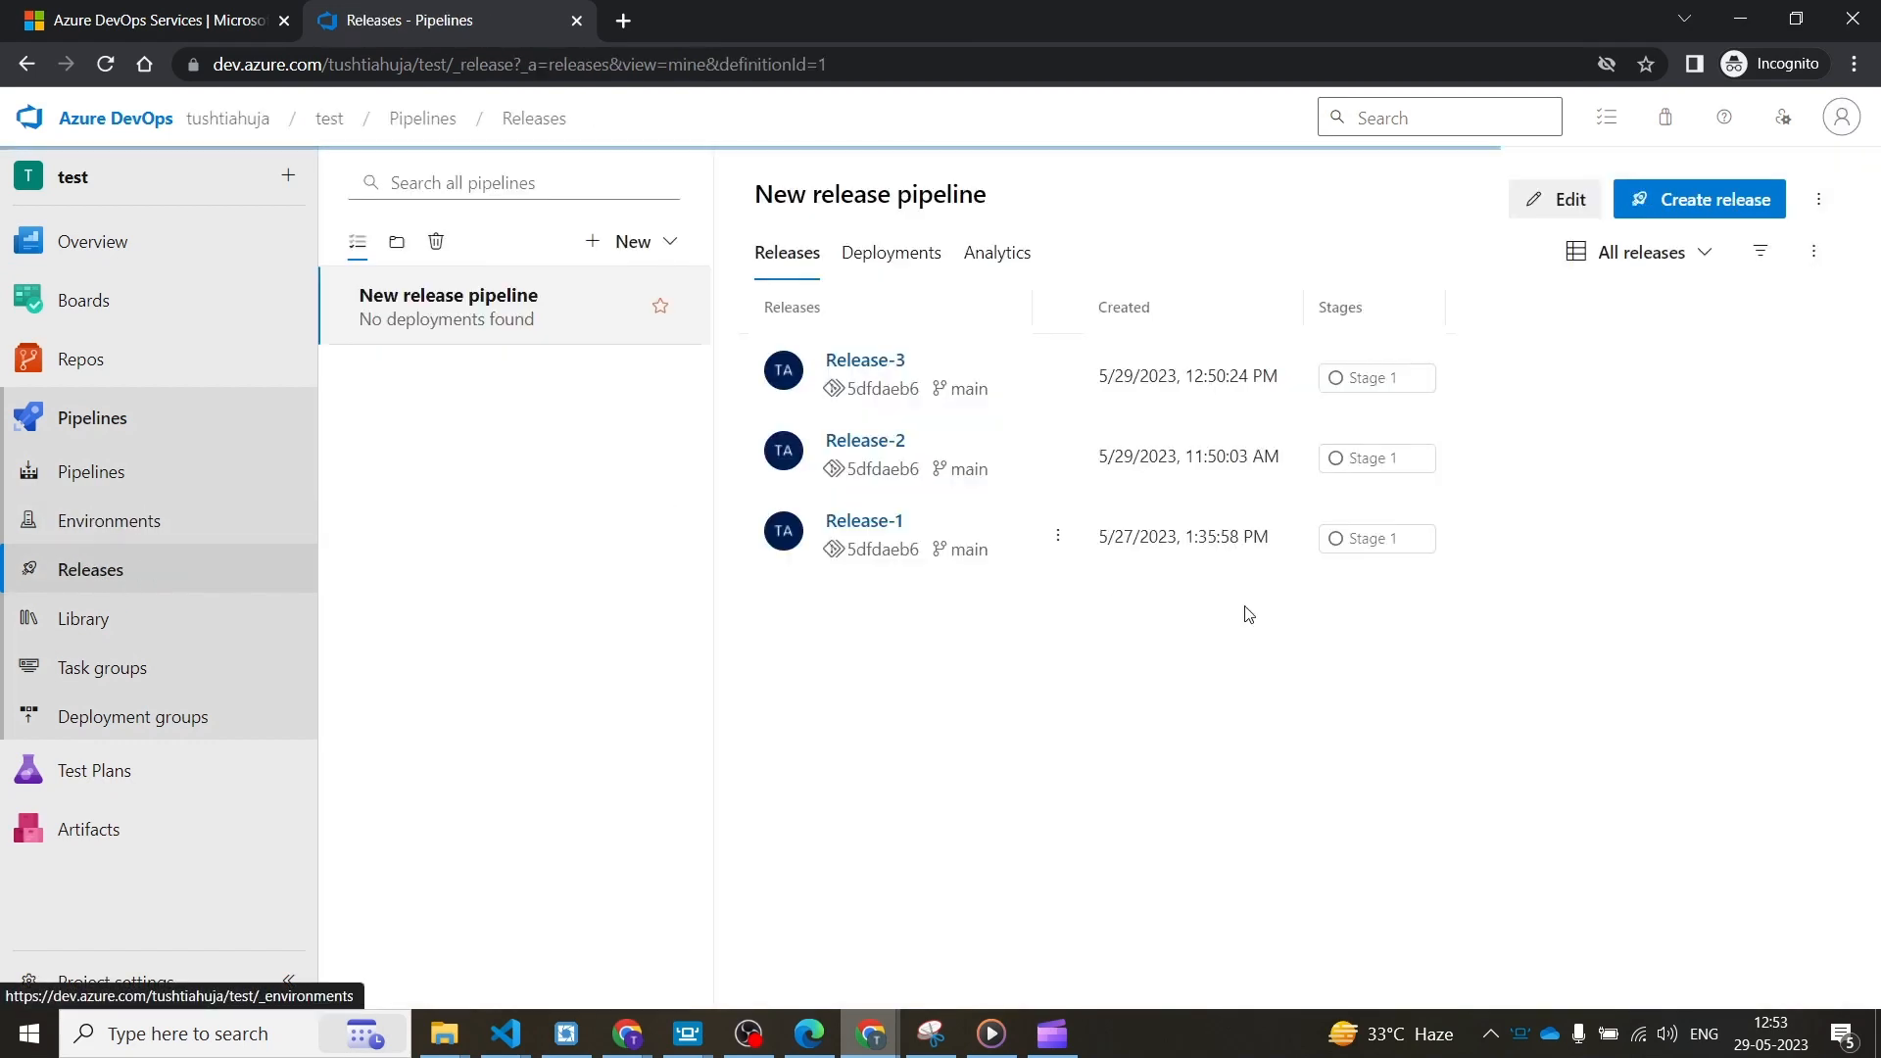
click(867, 359)
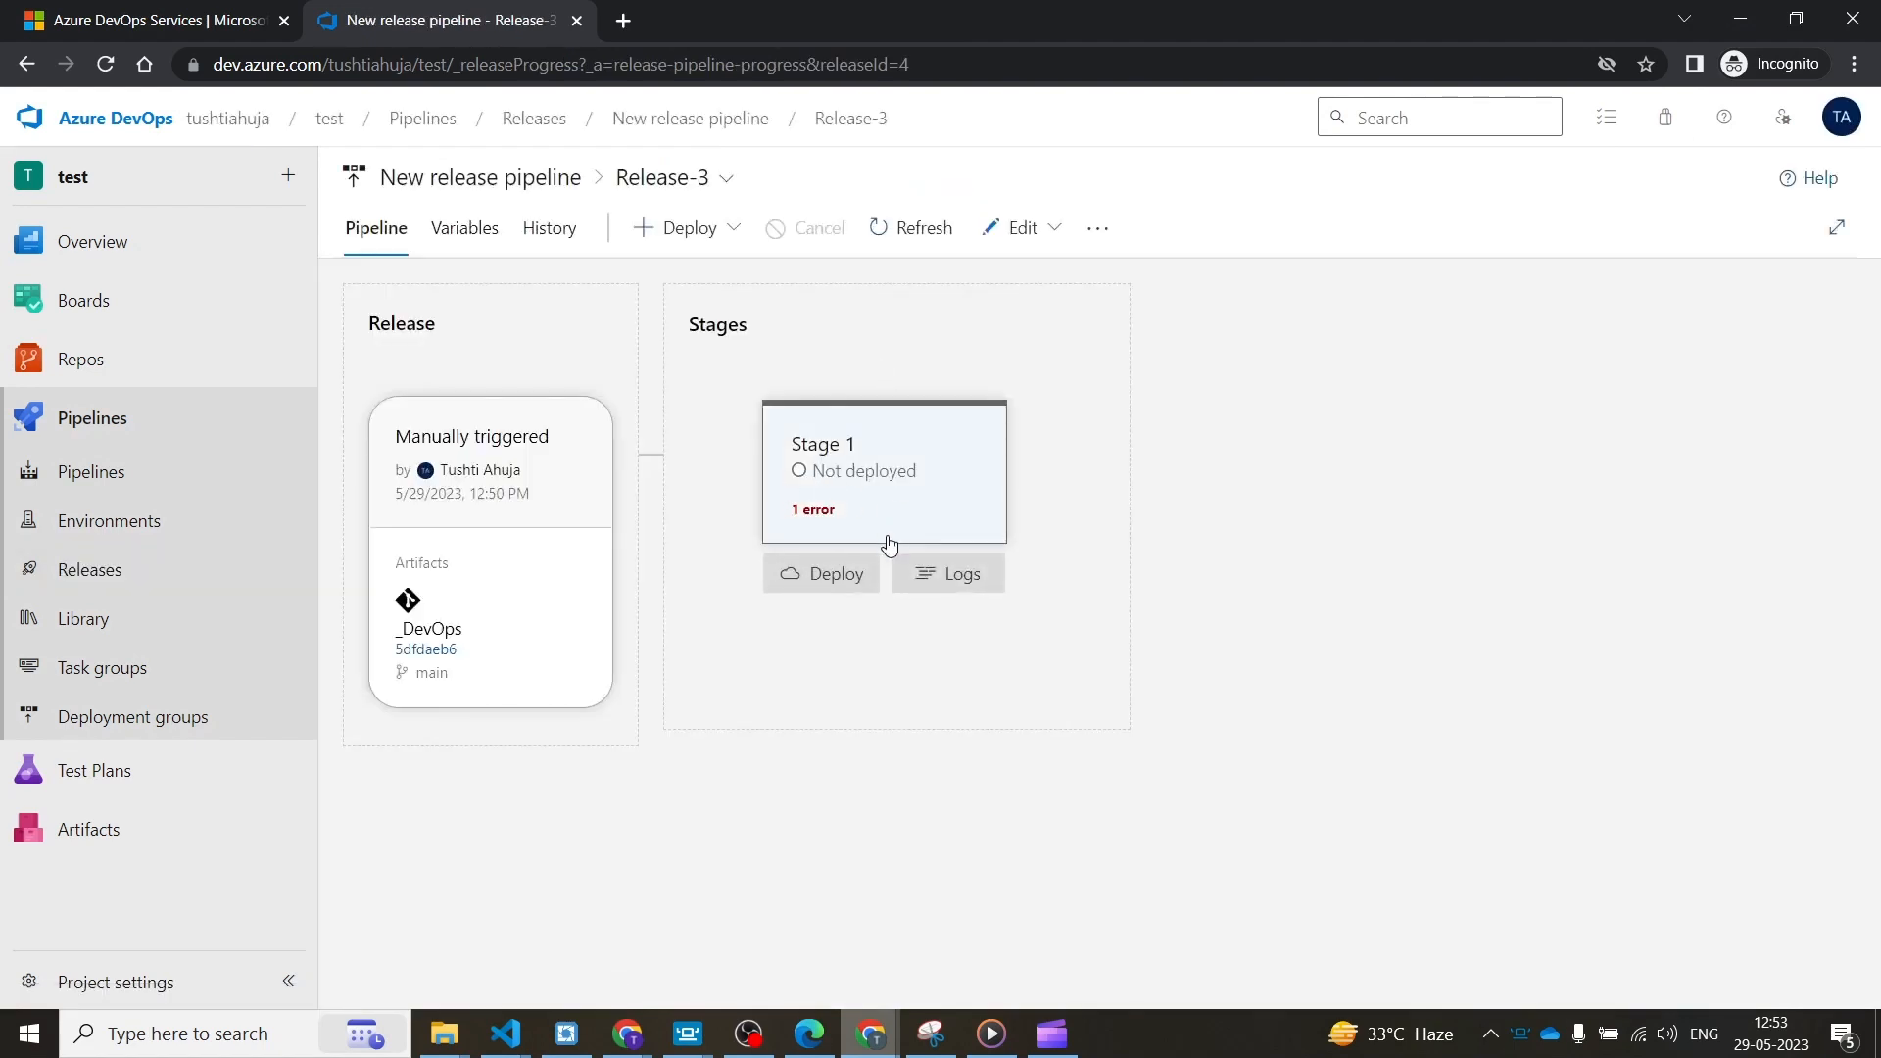
click(1033, 227)
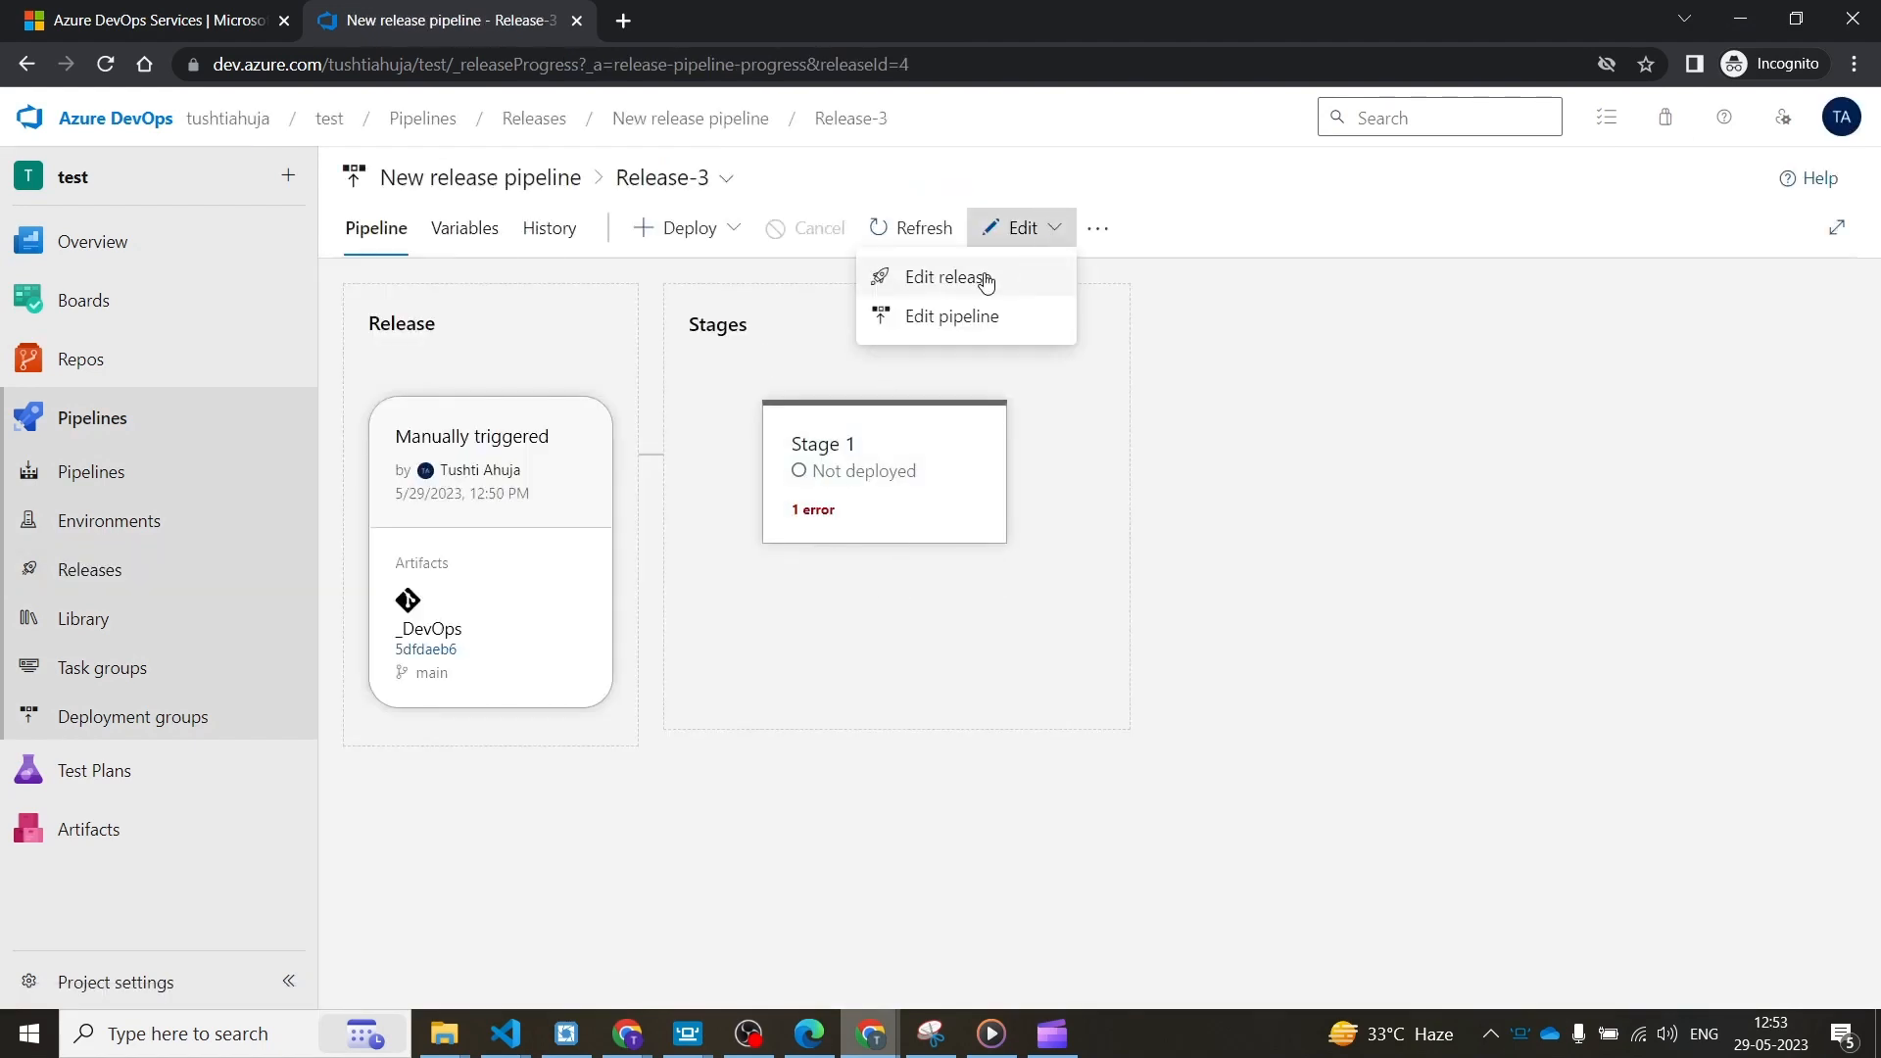
click(983, 315)
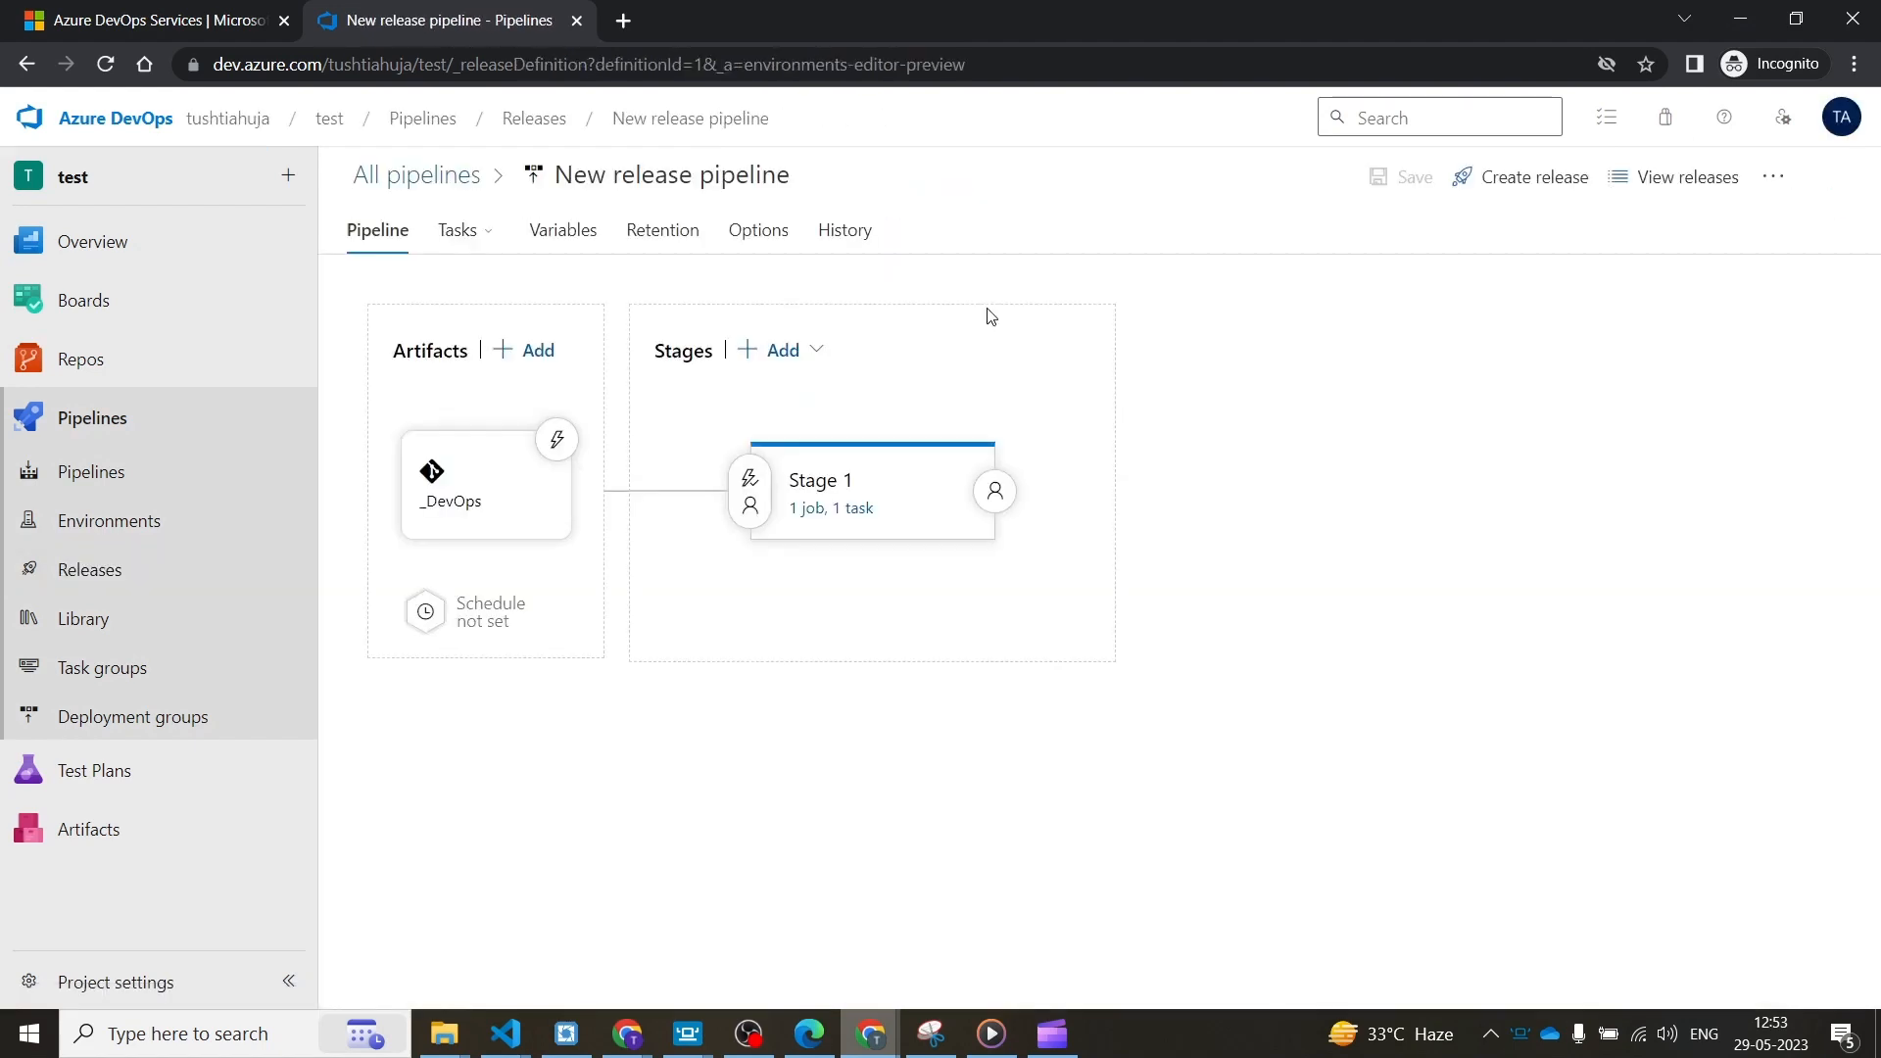
- Add a new stage after Stage 1 in the release pipeline and name it QA
click(844, 574)
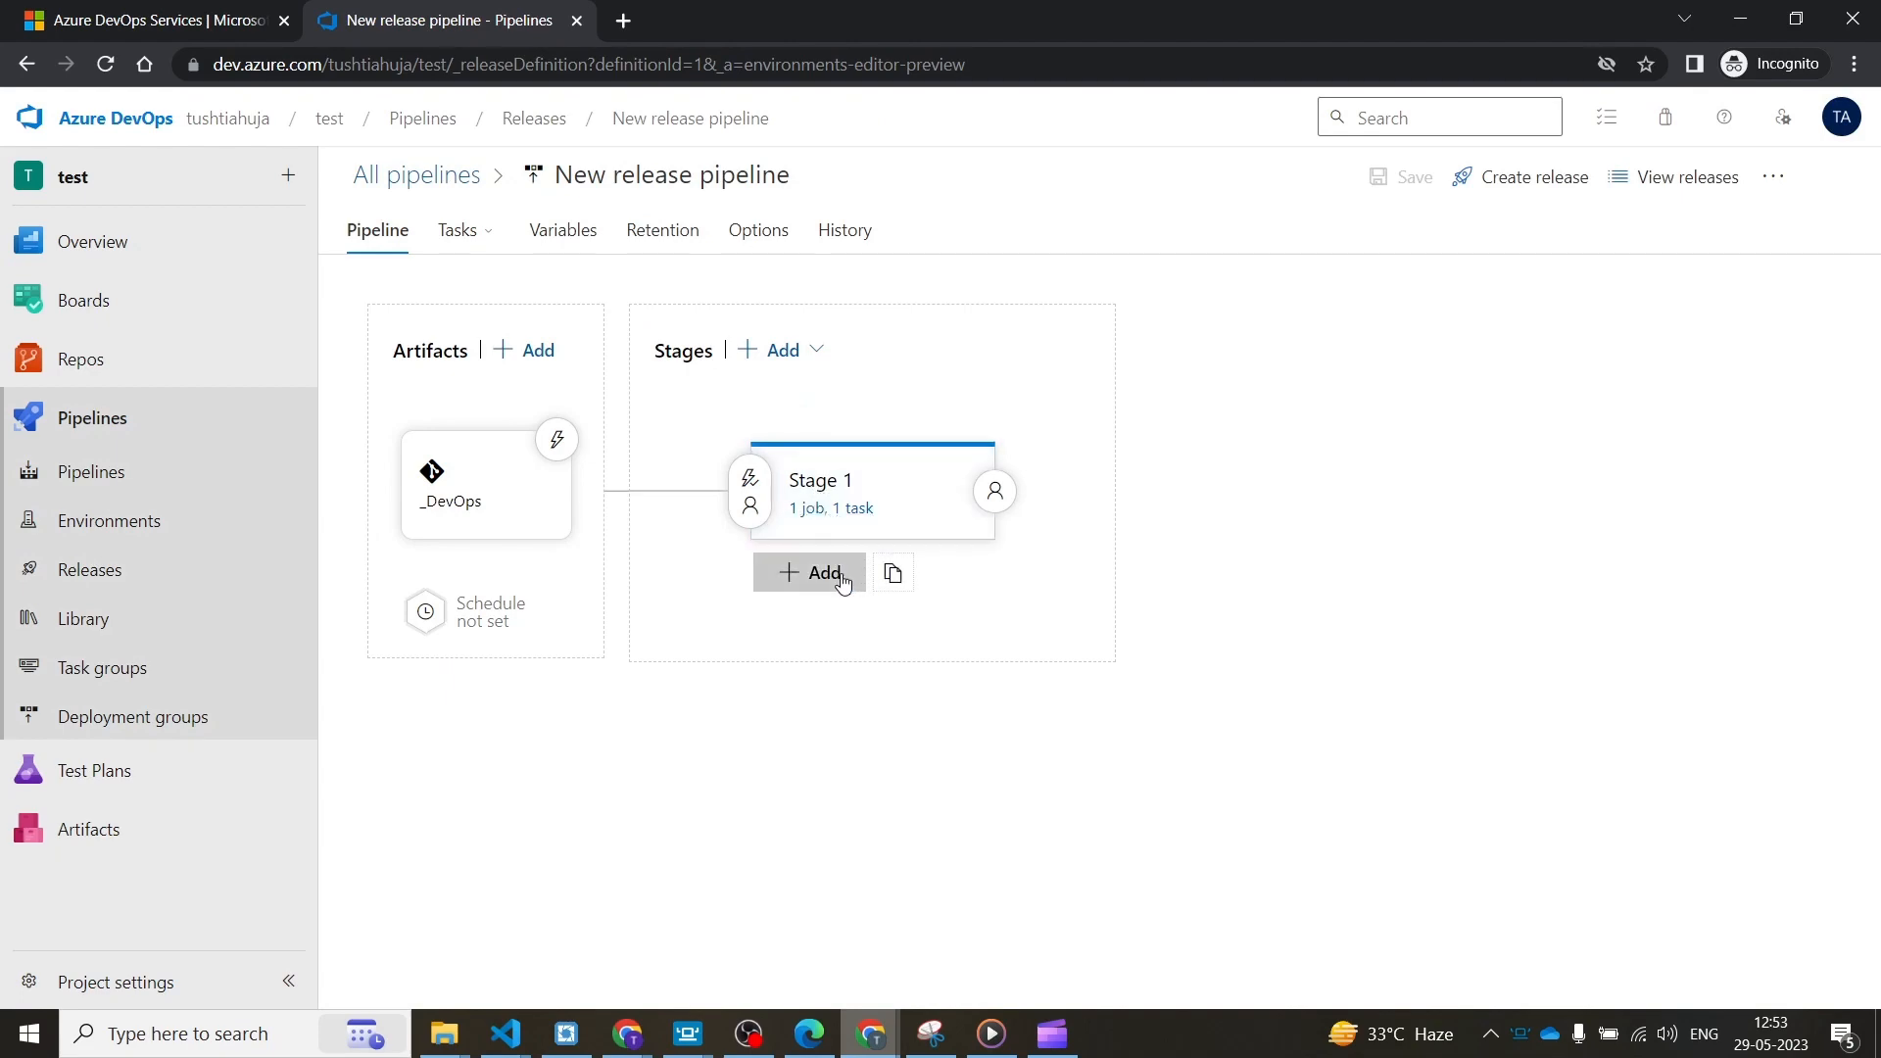
click(1304, 227)
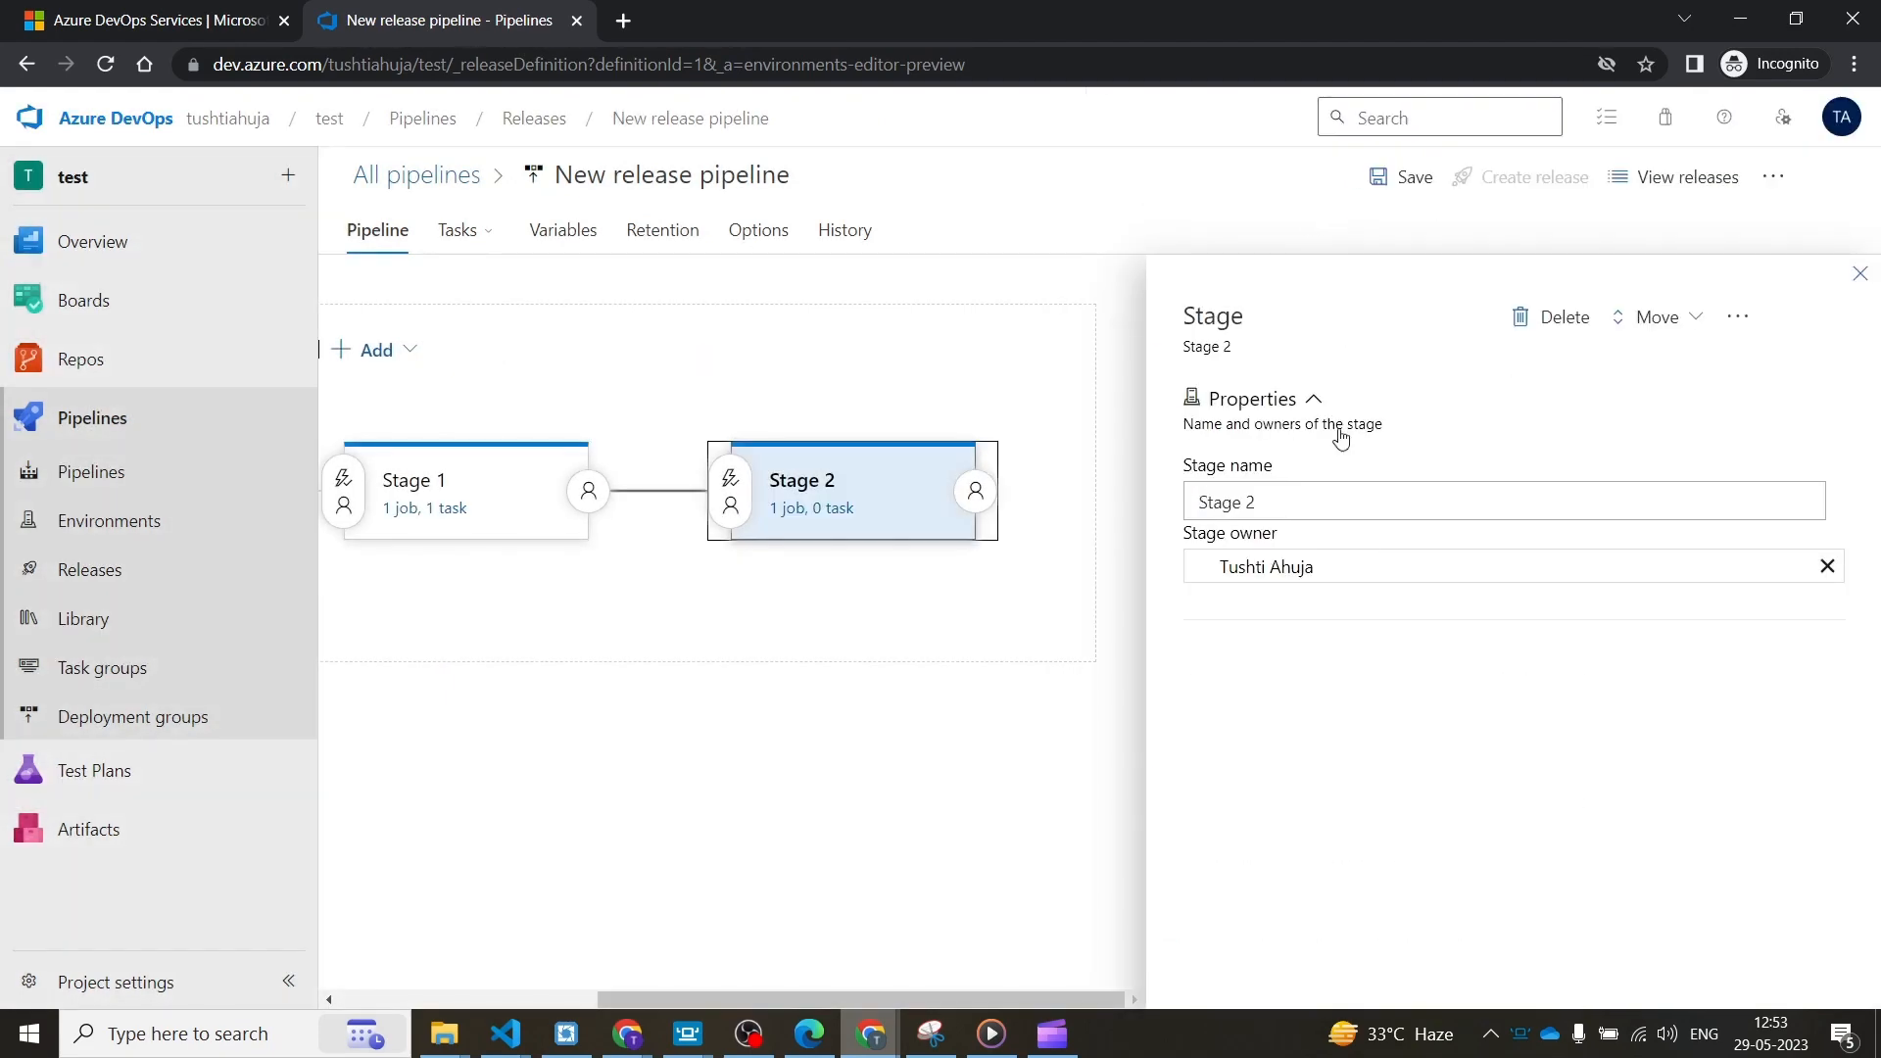
text(QA)
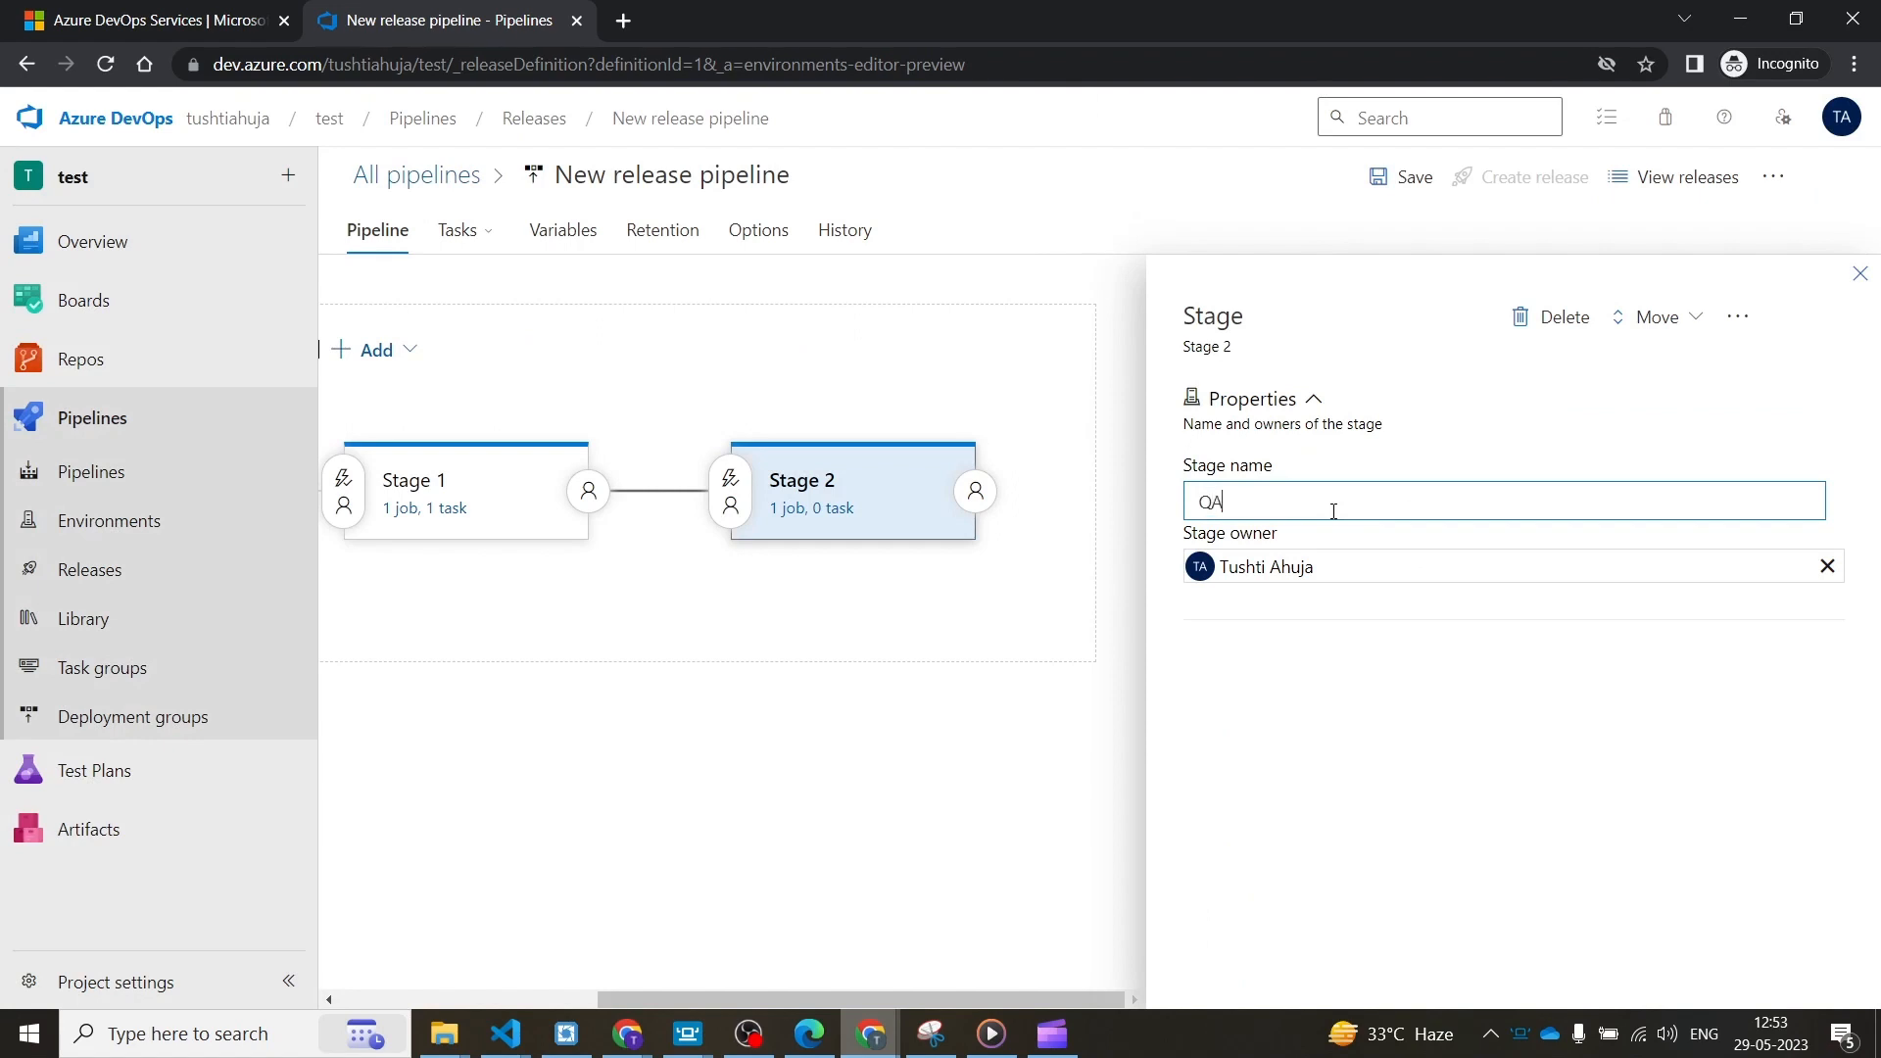
click(909, 628)
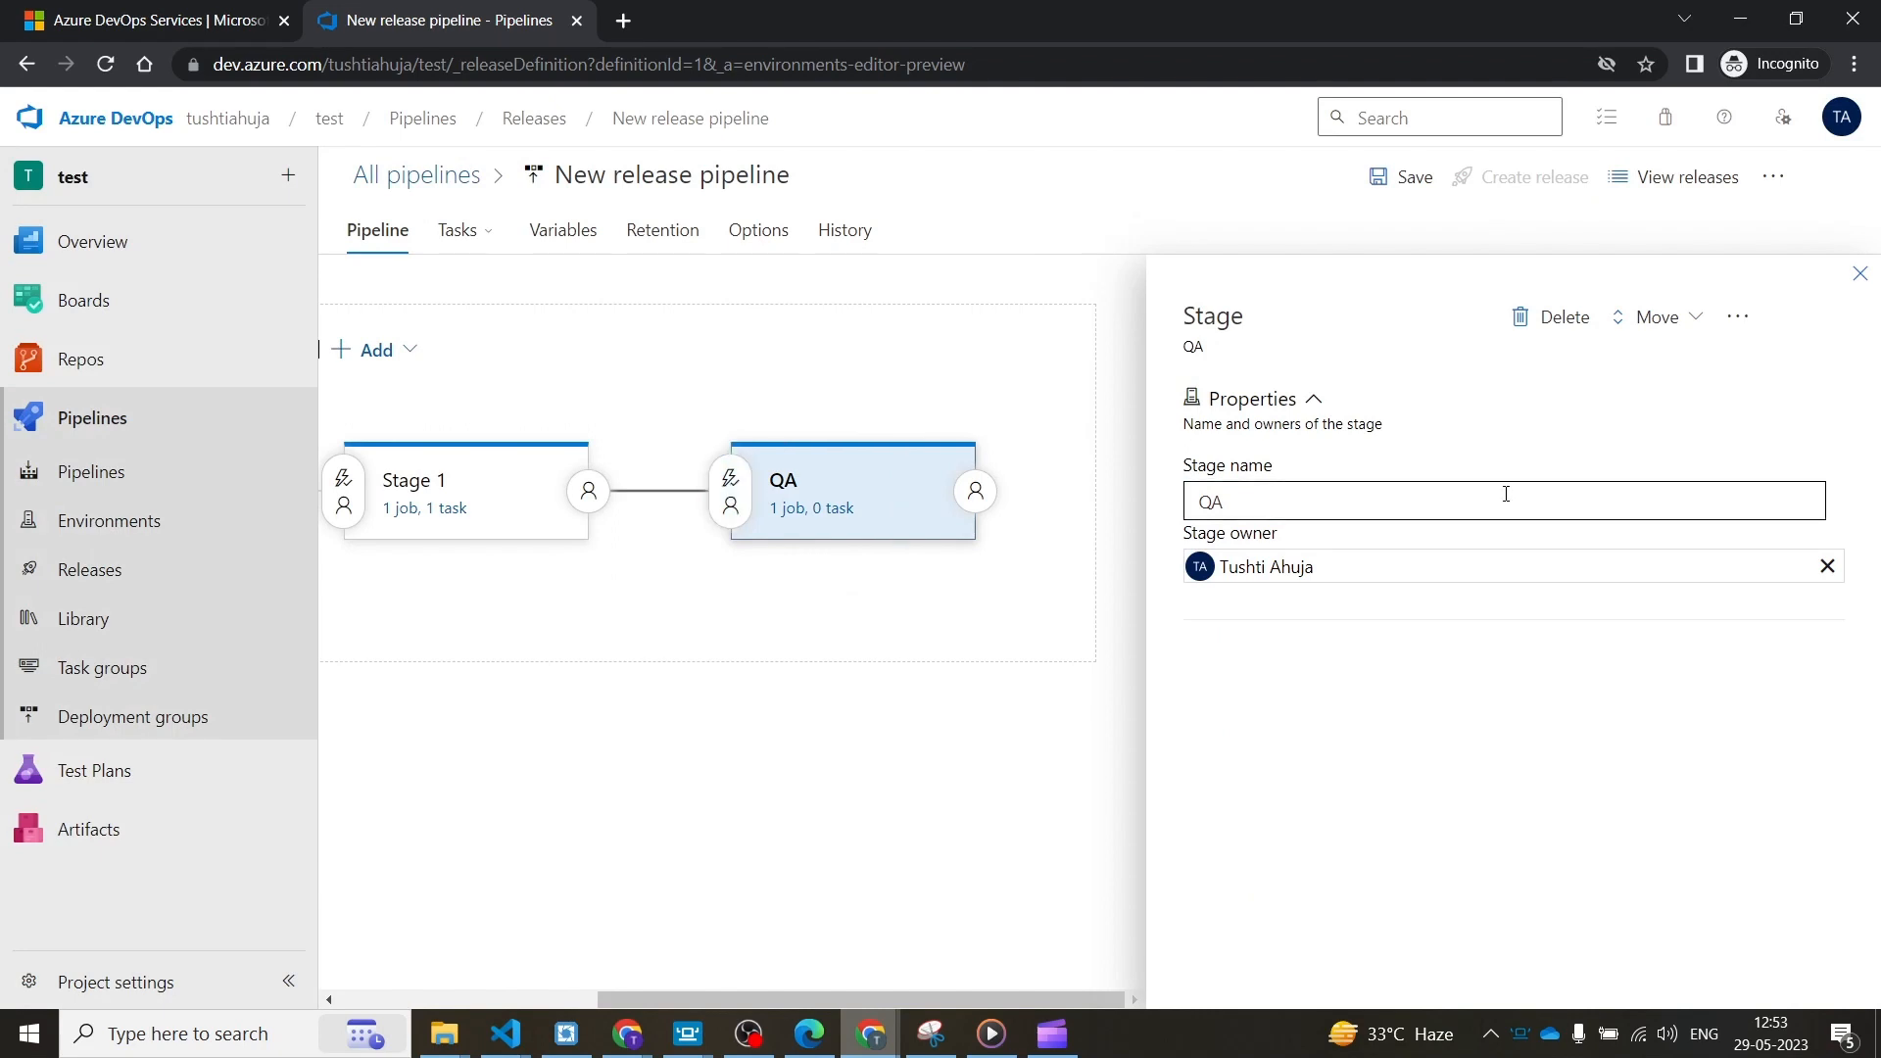
- Set the QA stage's pre-deployment trigger to Manual only
click(741, 482)
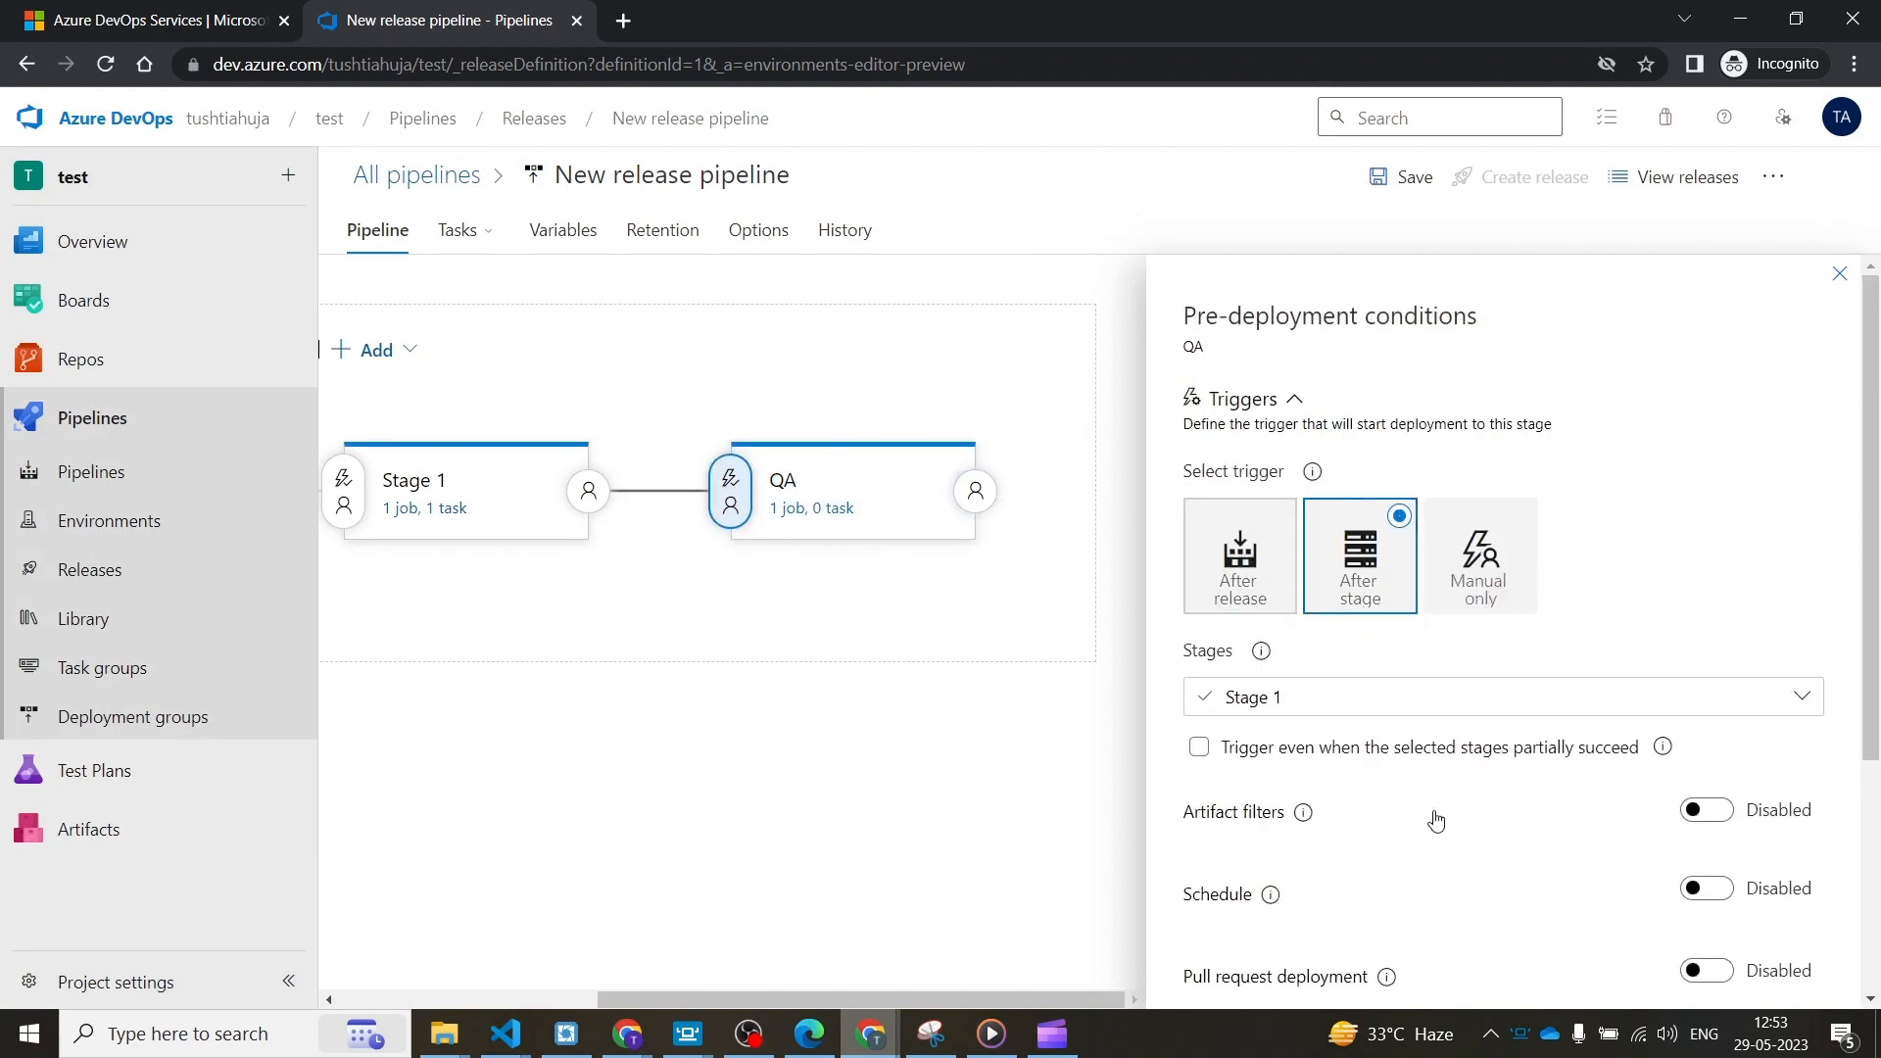
click(1497, 584)
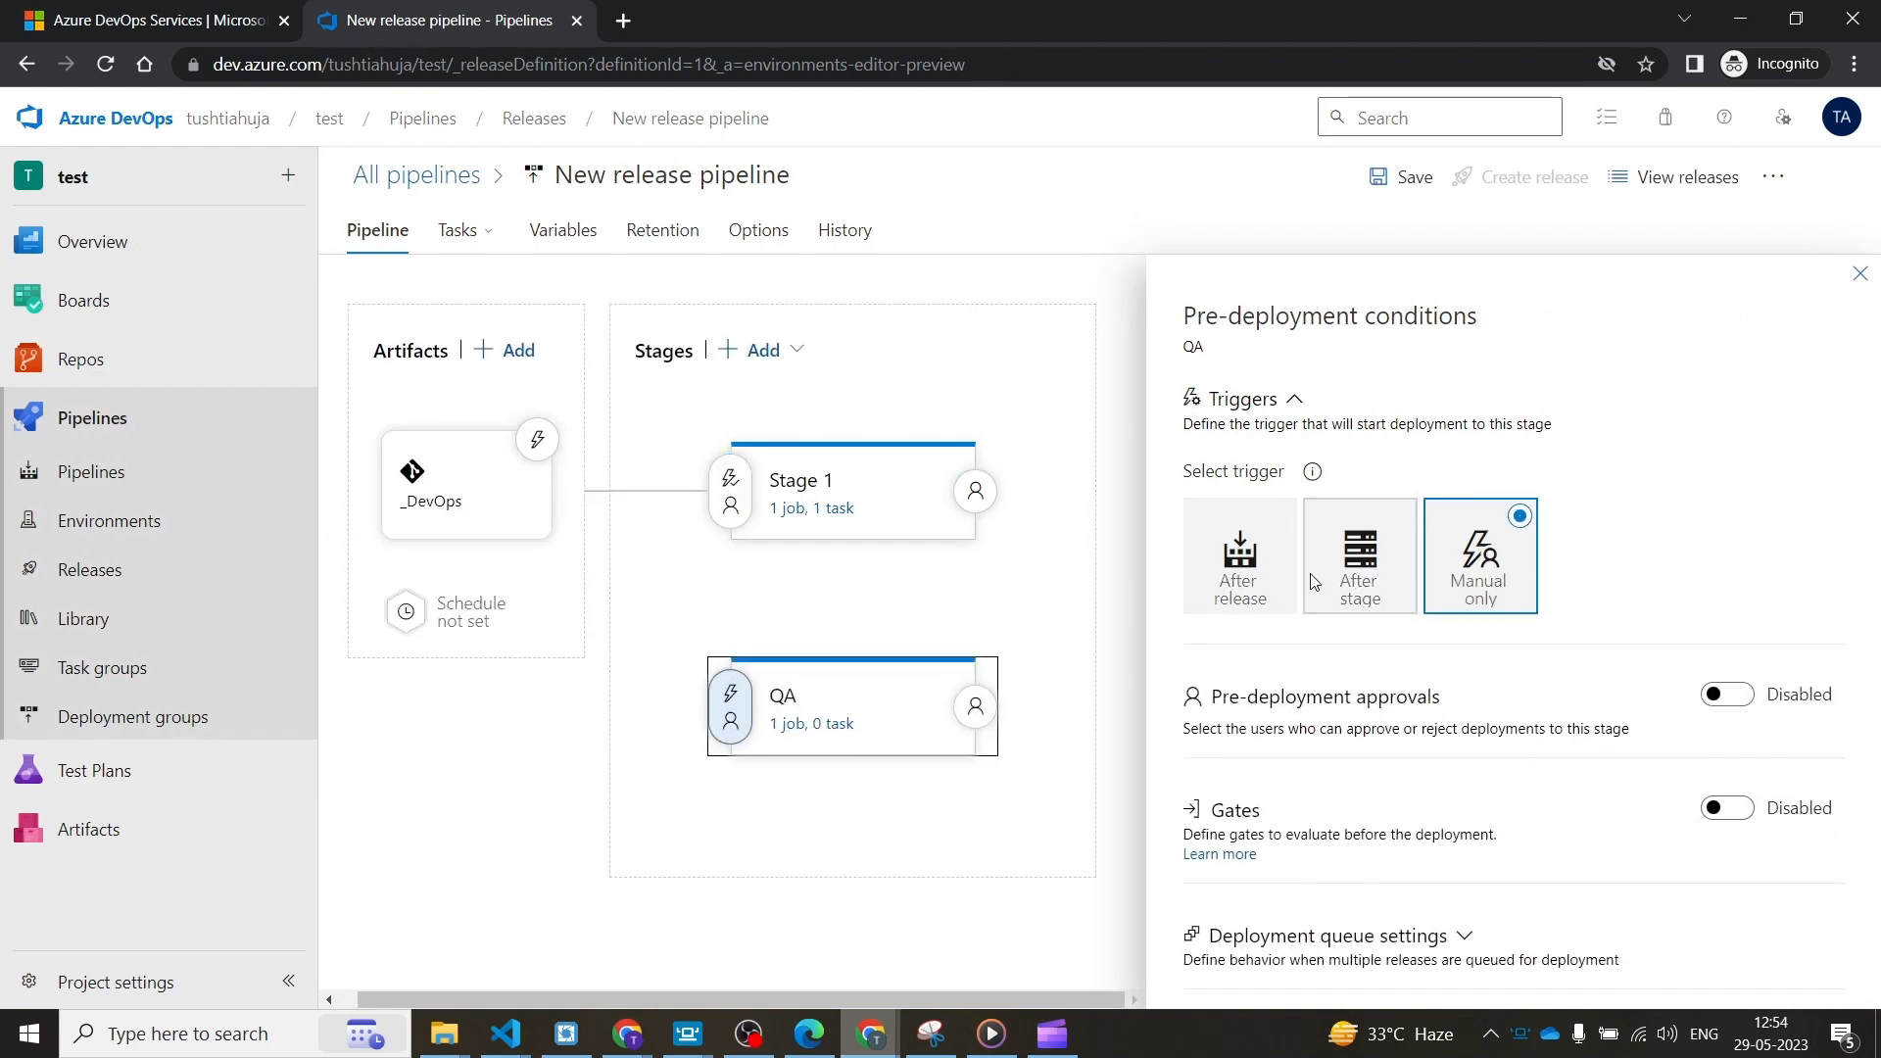
click(1861, 277)
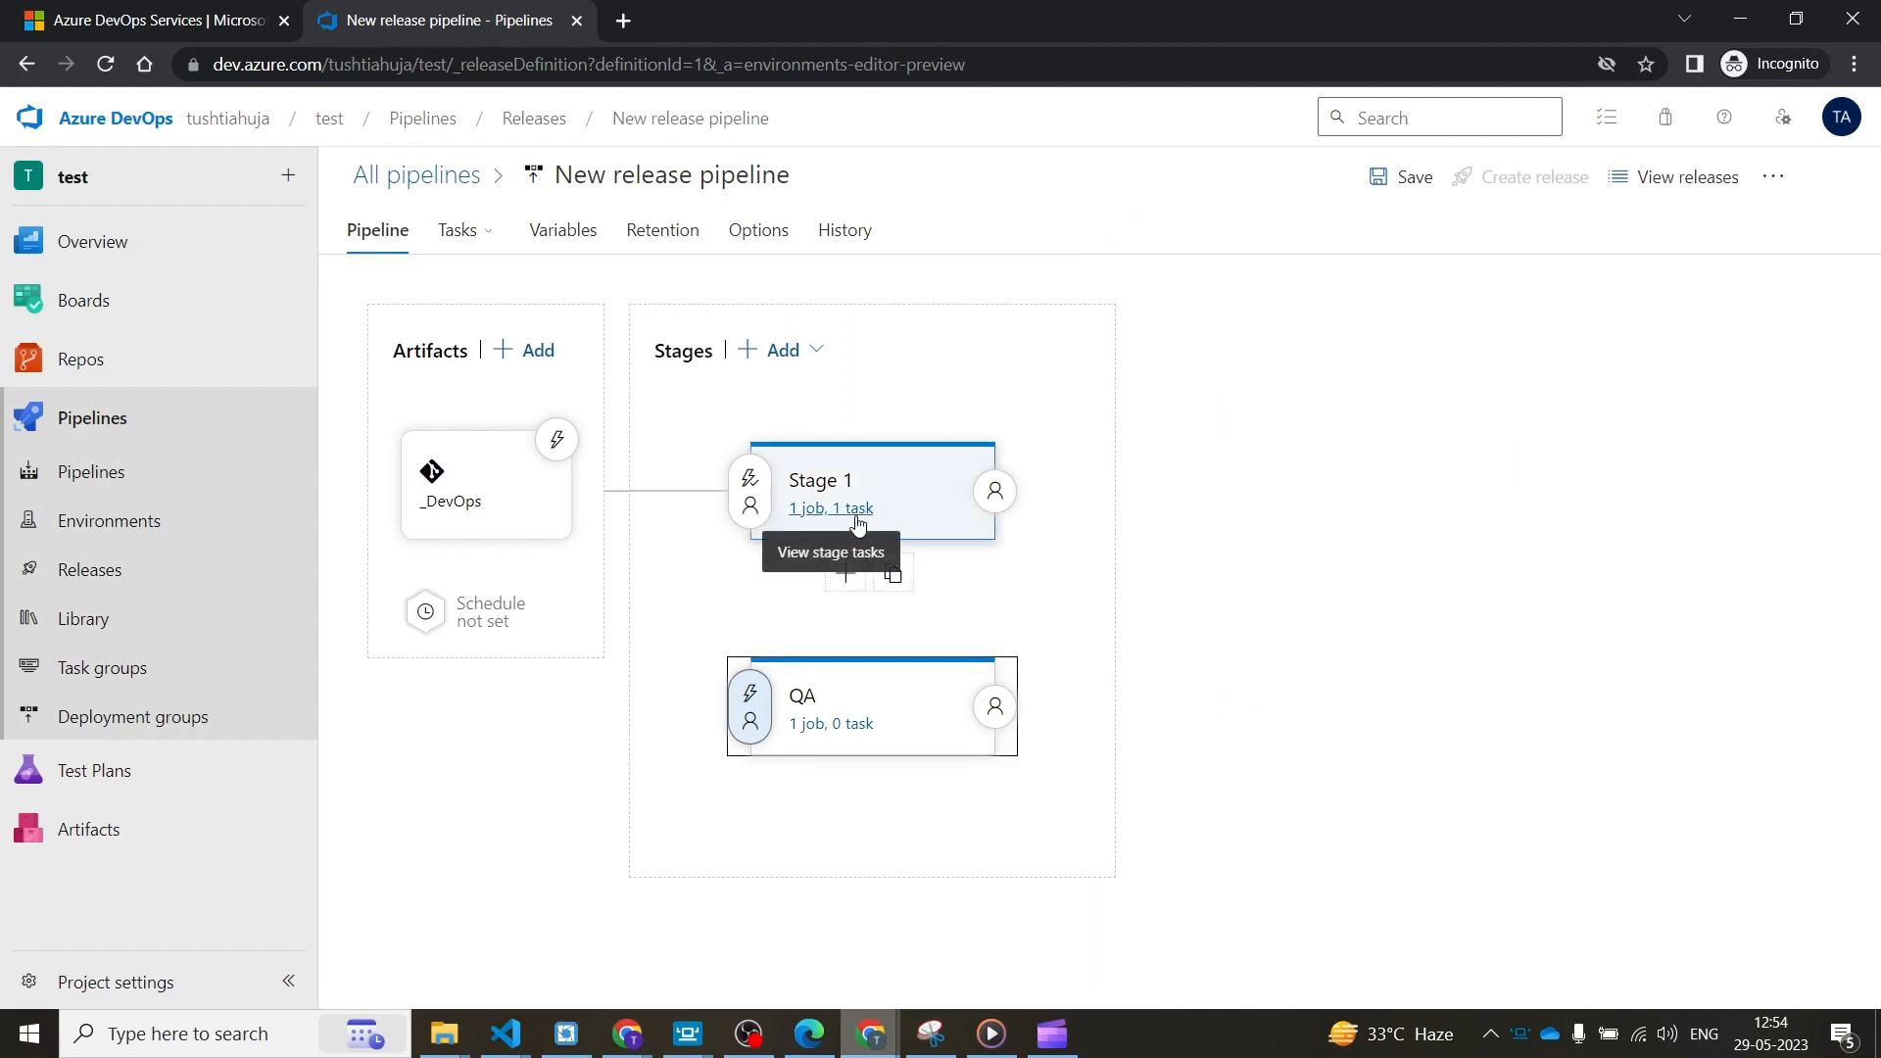
- Rename Stage 1 of the release pipeline to Dev
click(930, 478)
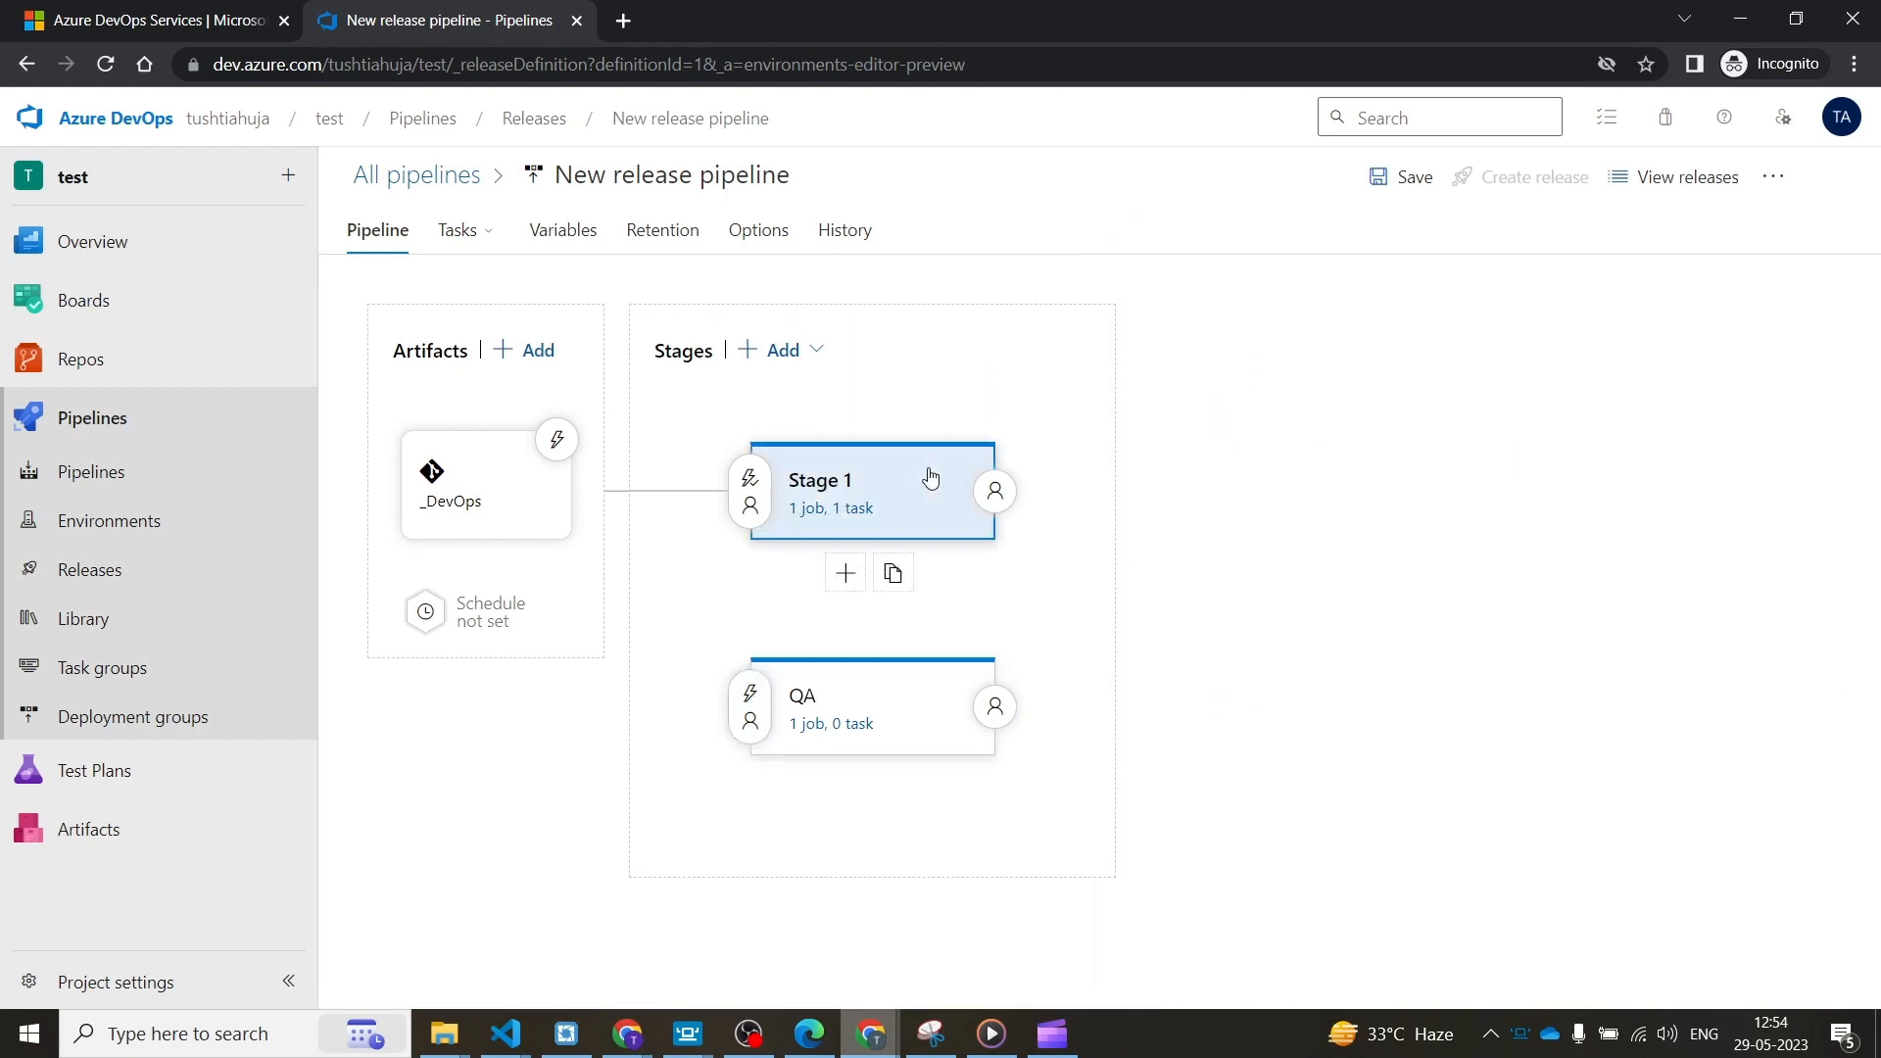
click(1295, 497)
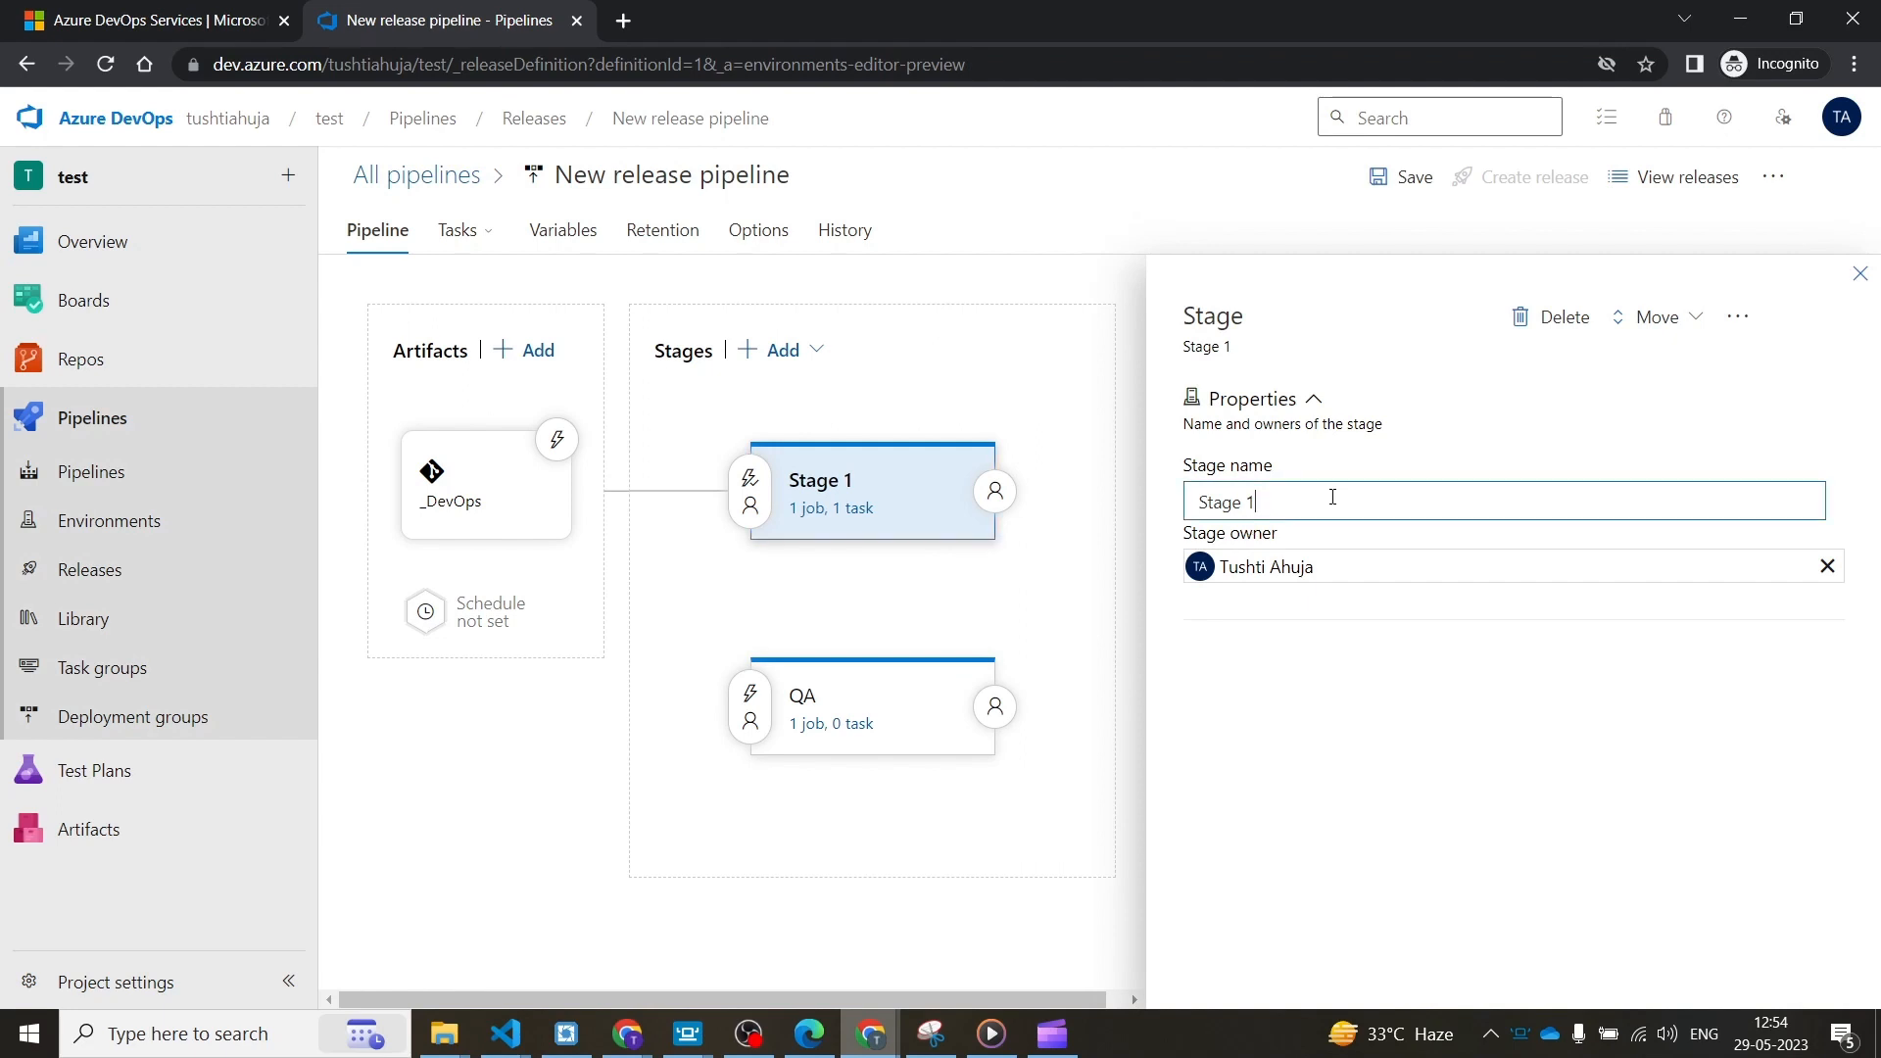
key(ctrl+a)
text(Dev)
click(1860, 275)
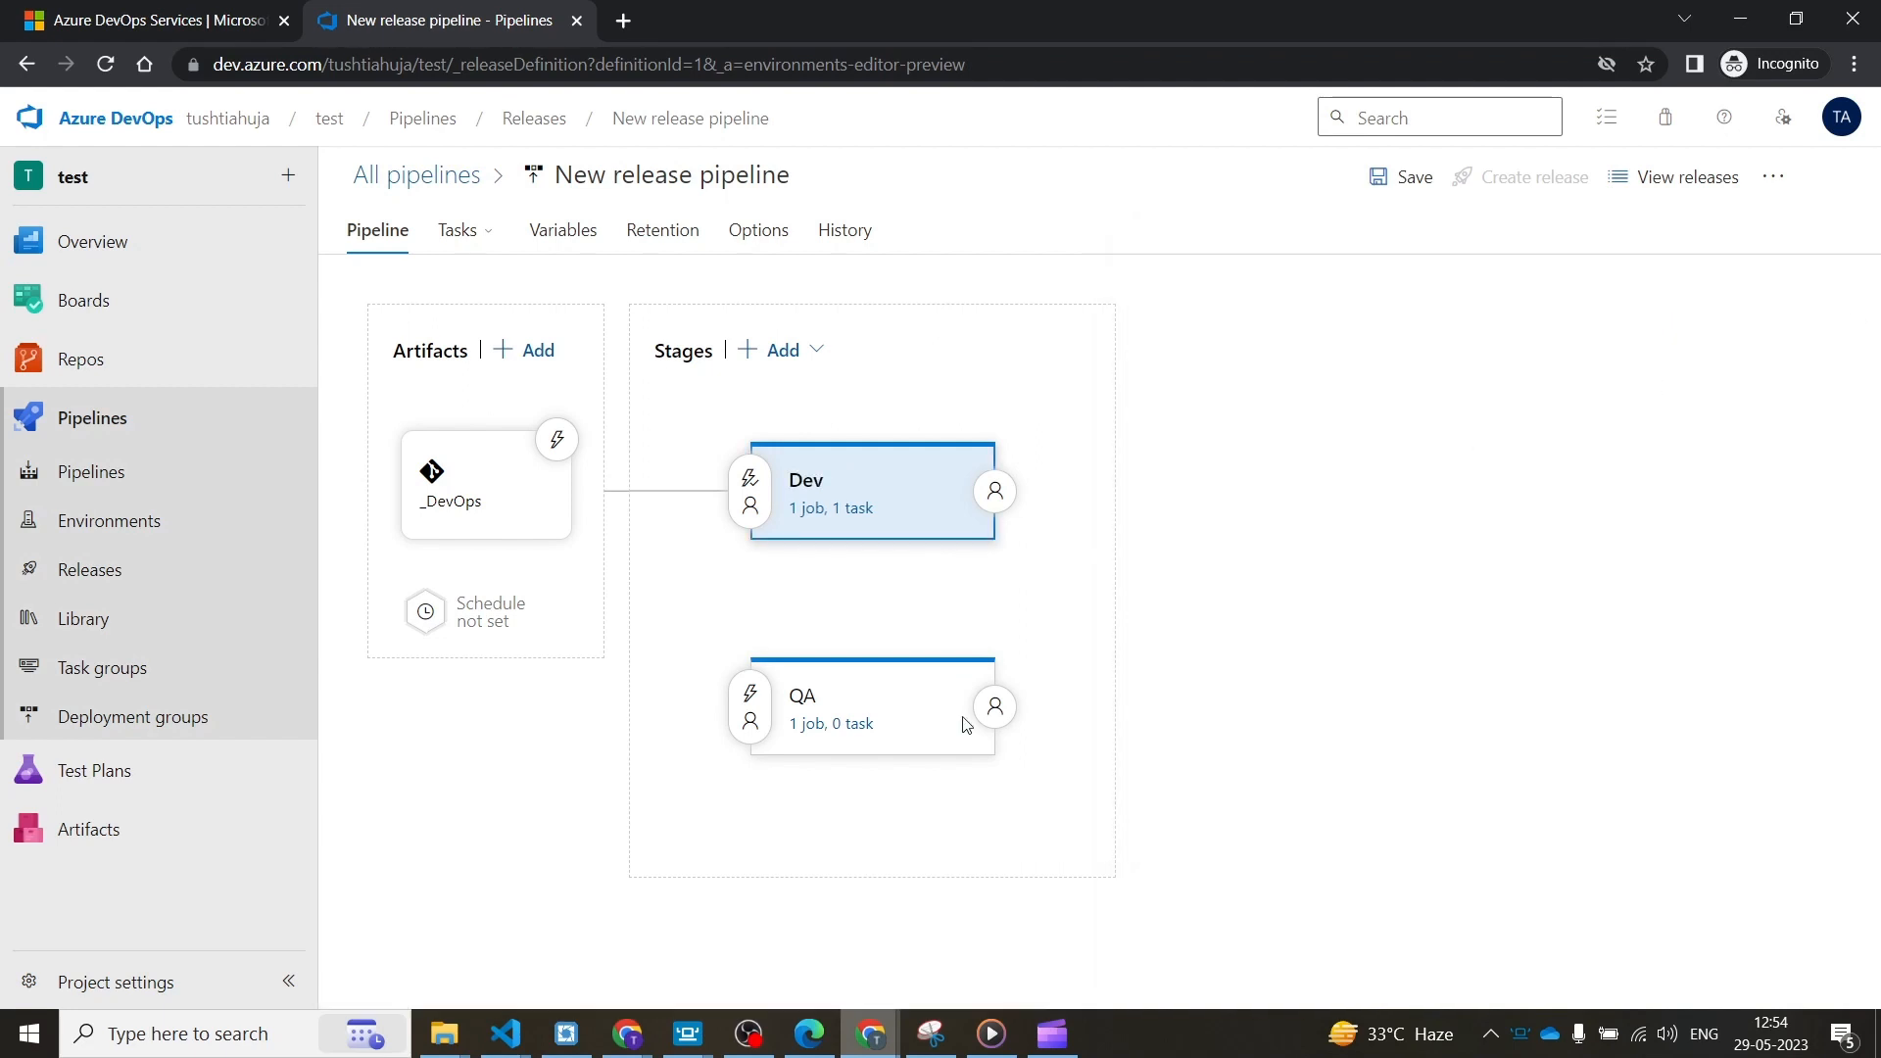
- Add a Bash task to the QA stage's agent job and set its script type to Inline
click(851, 729)
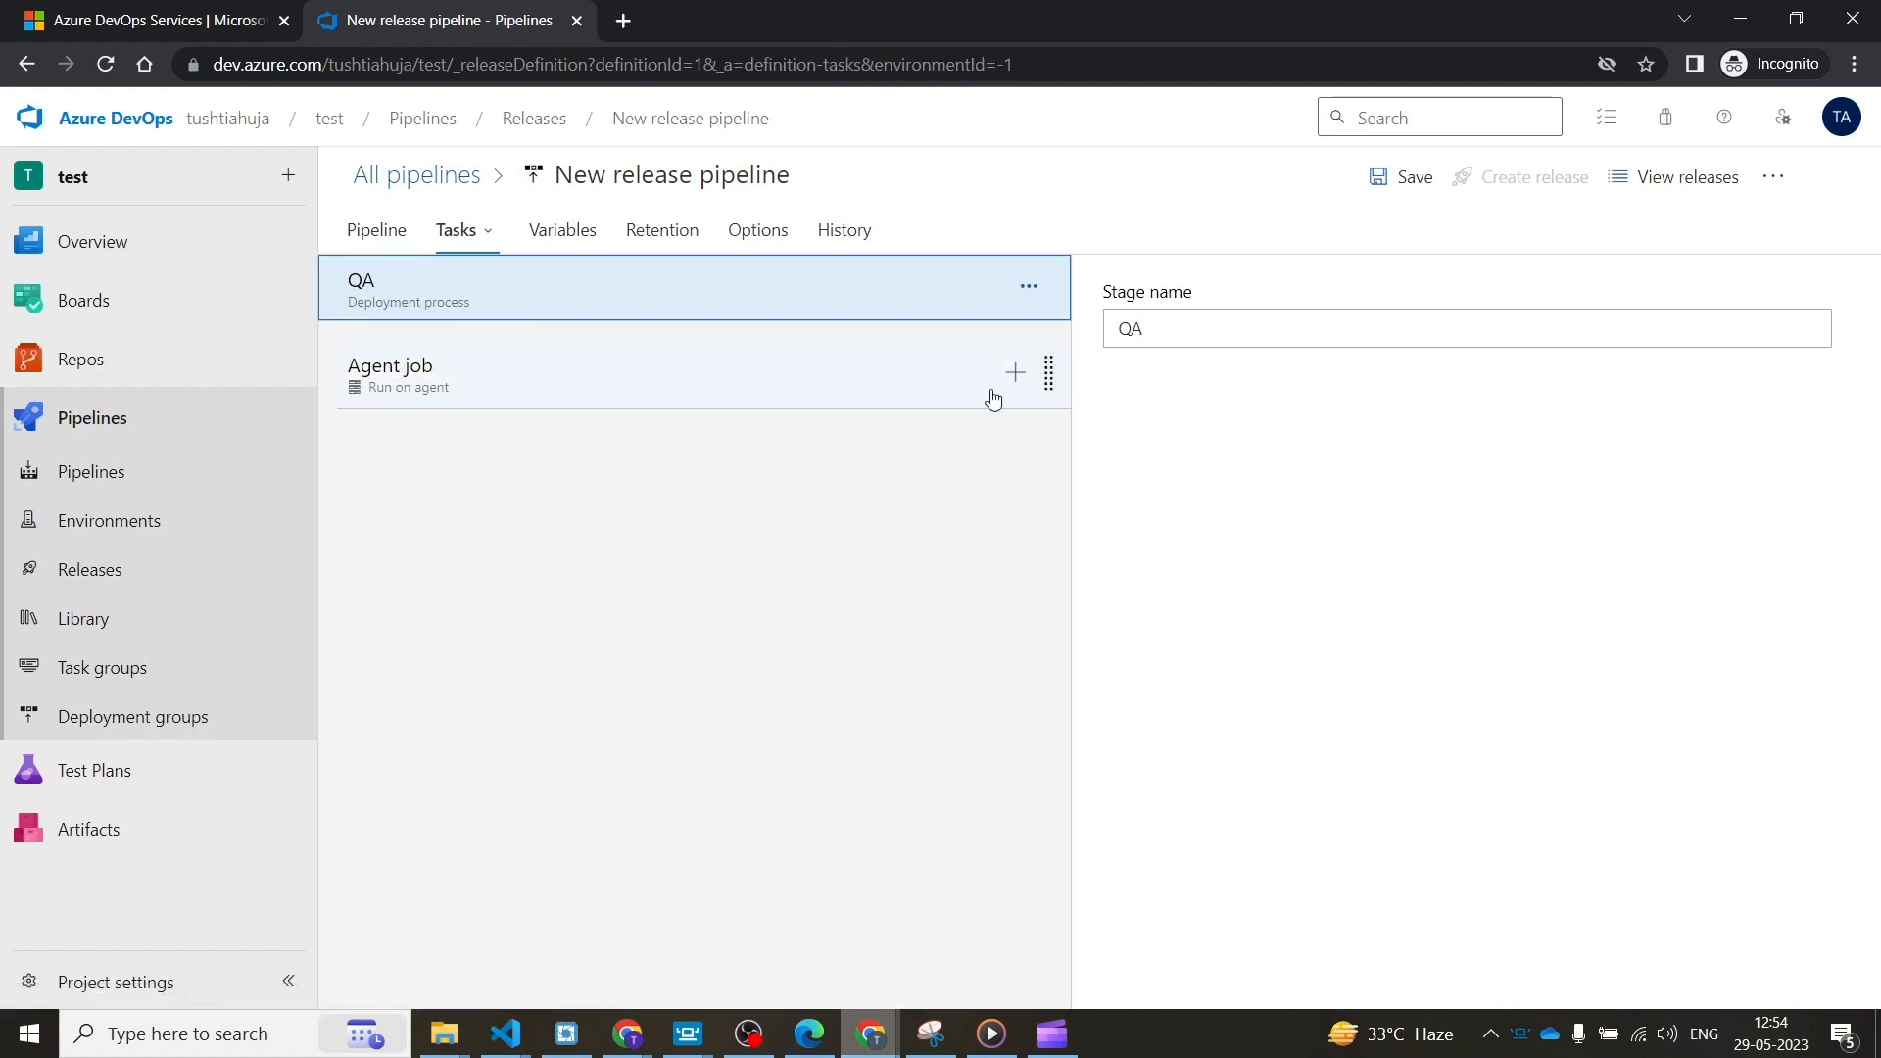
click(1015, 372)
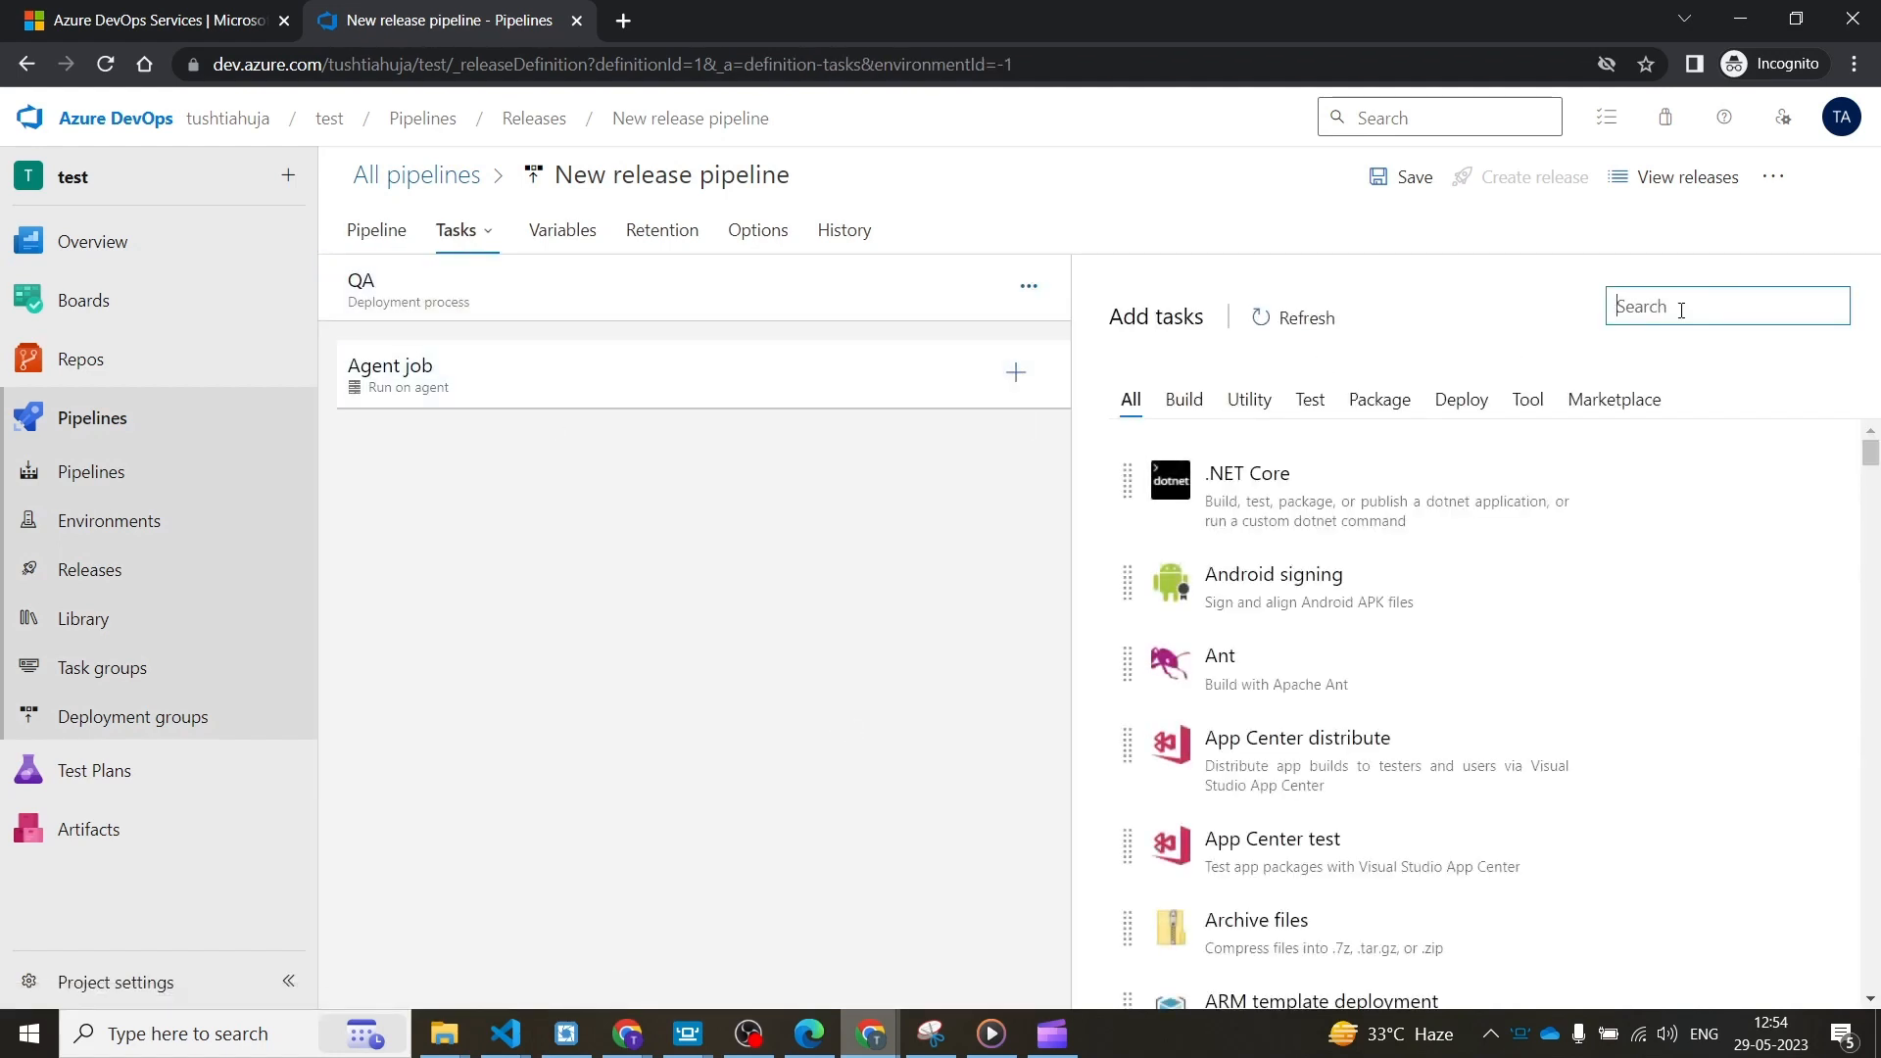
text(bash)
mouse_move(1440, 466)
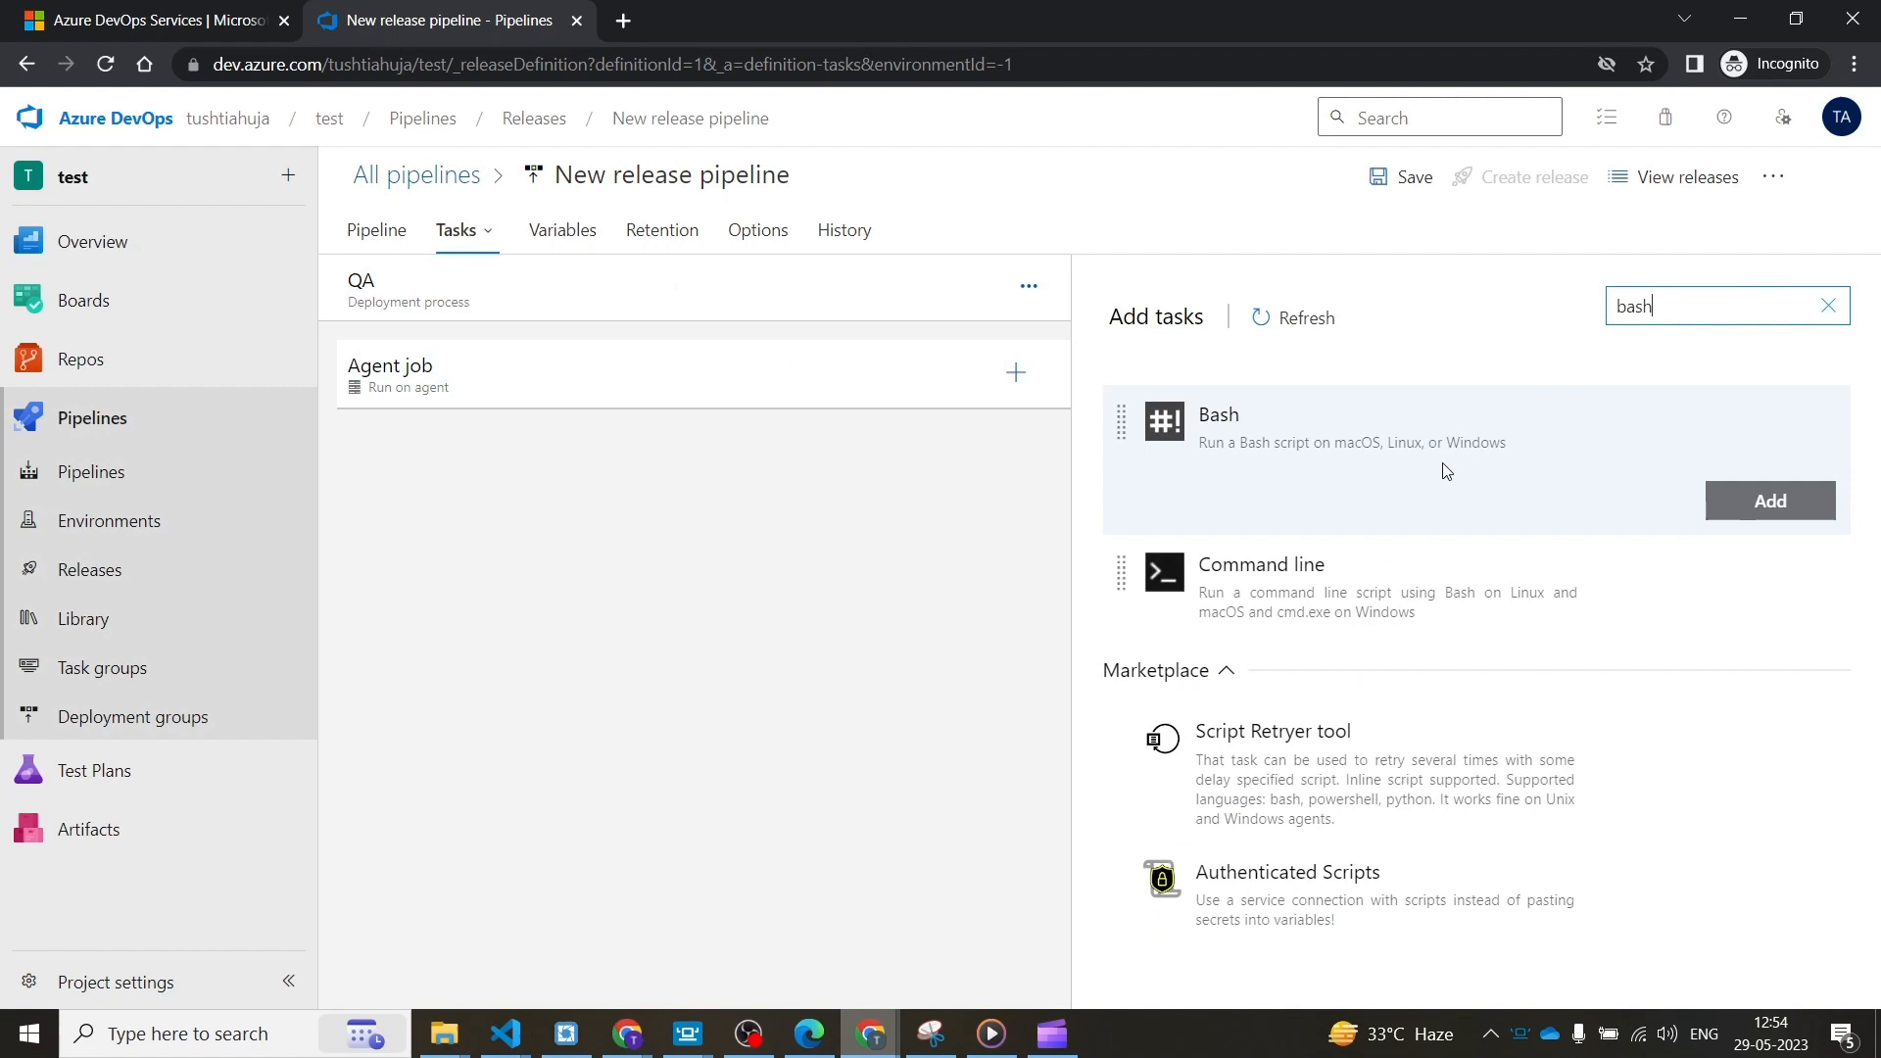
click(1770, 494)
click(660, 479)
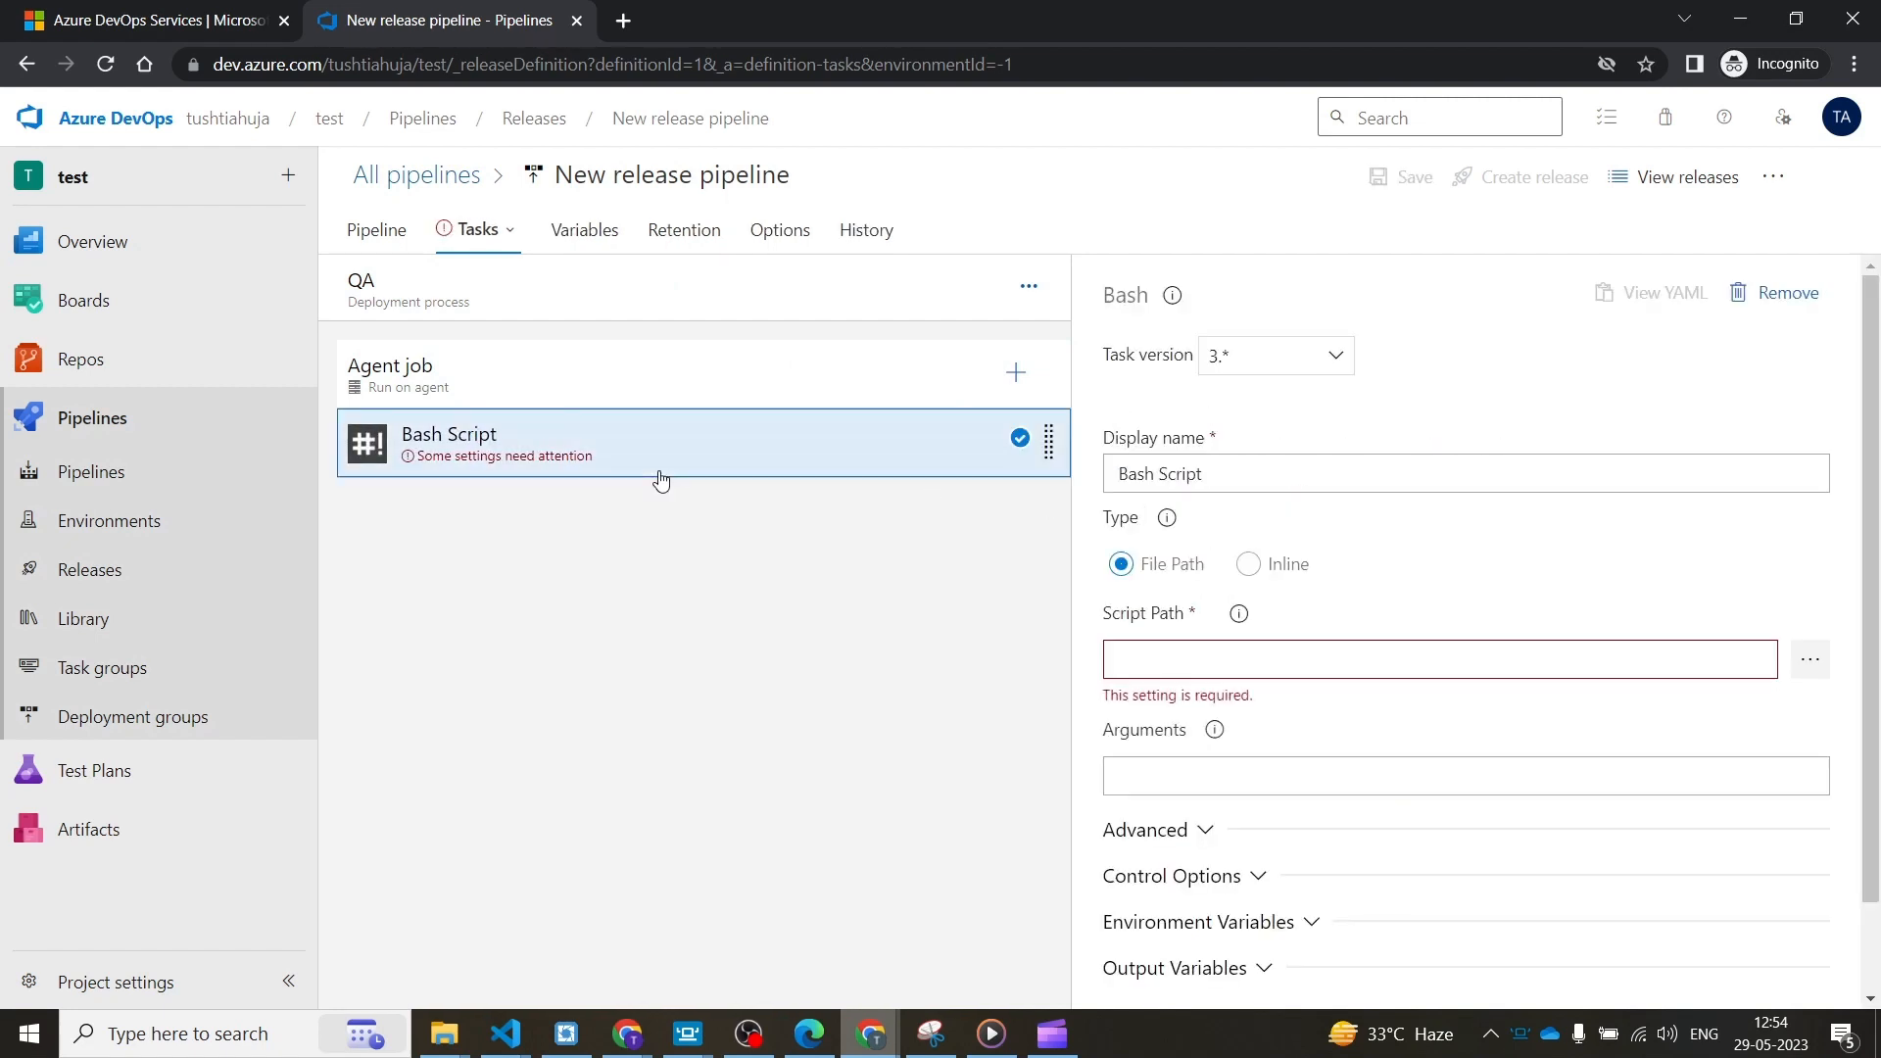
click(1248, 563)
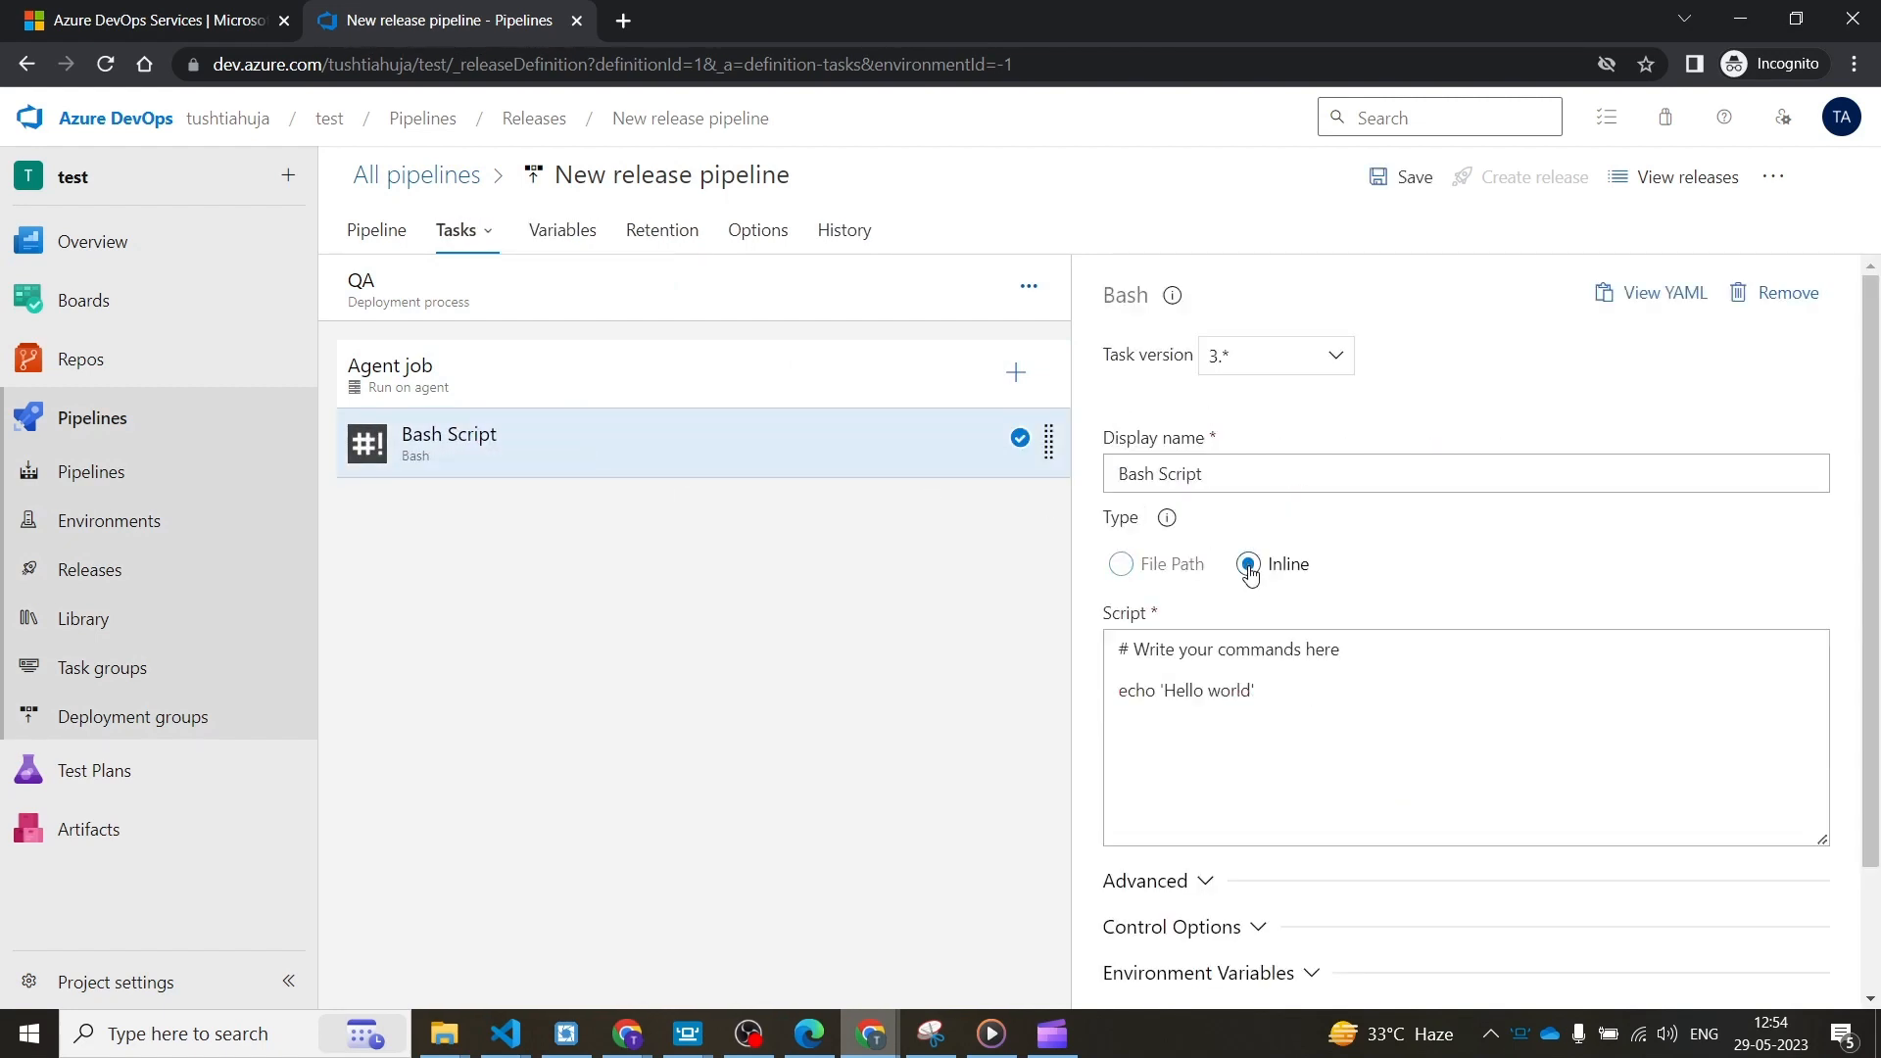
- Save the release pipeline without a comment and return to its list of releases
click(1403, 177)
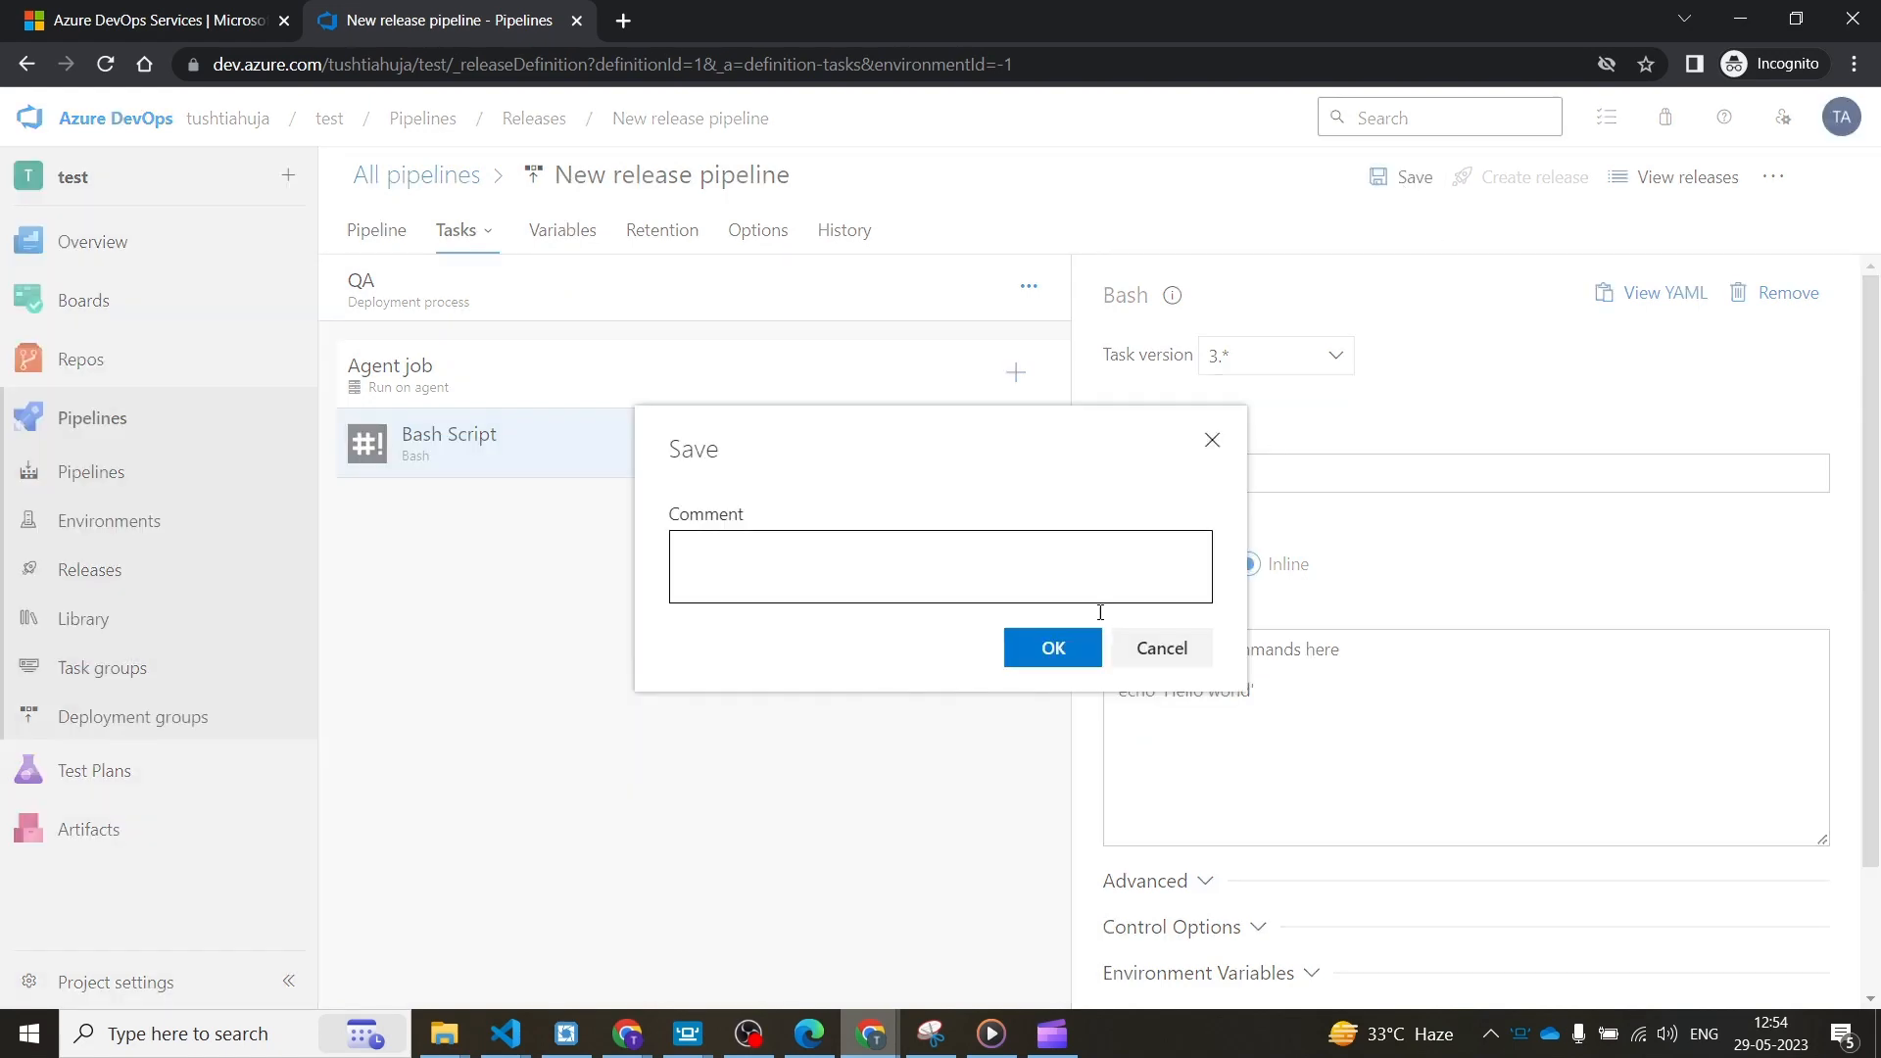
click(1019, 656)
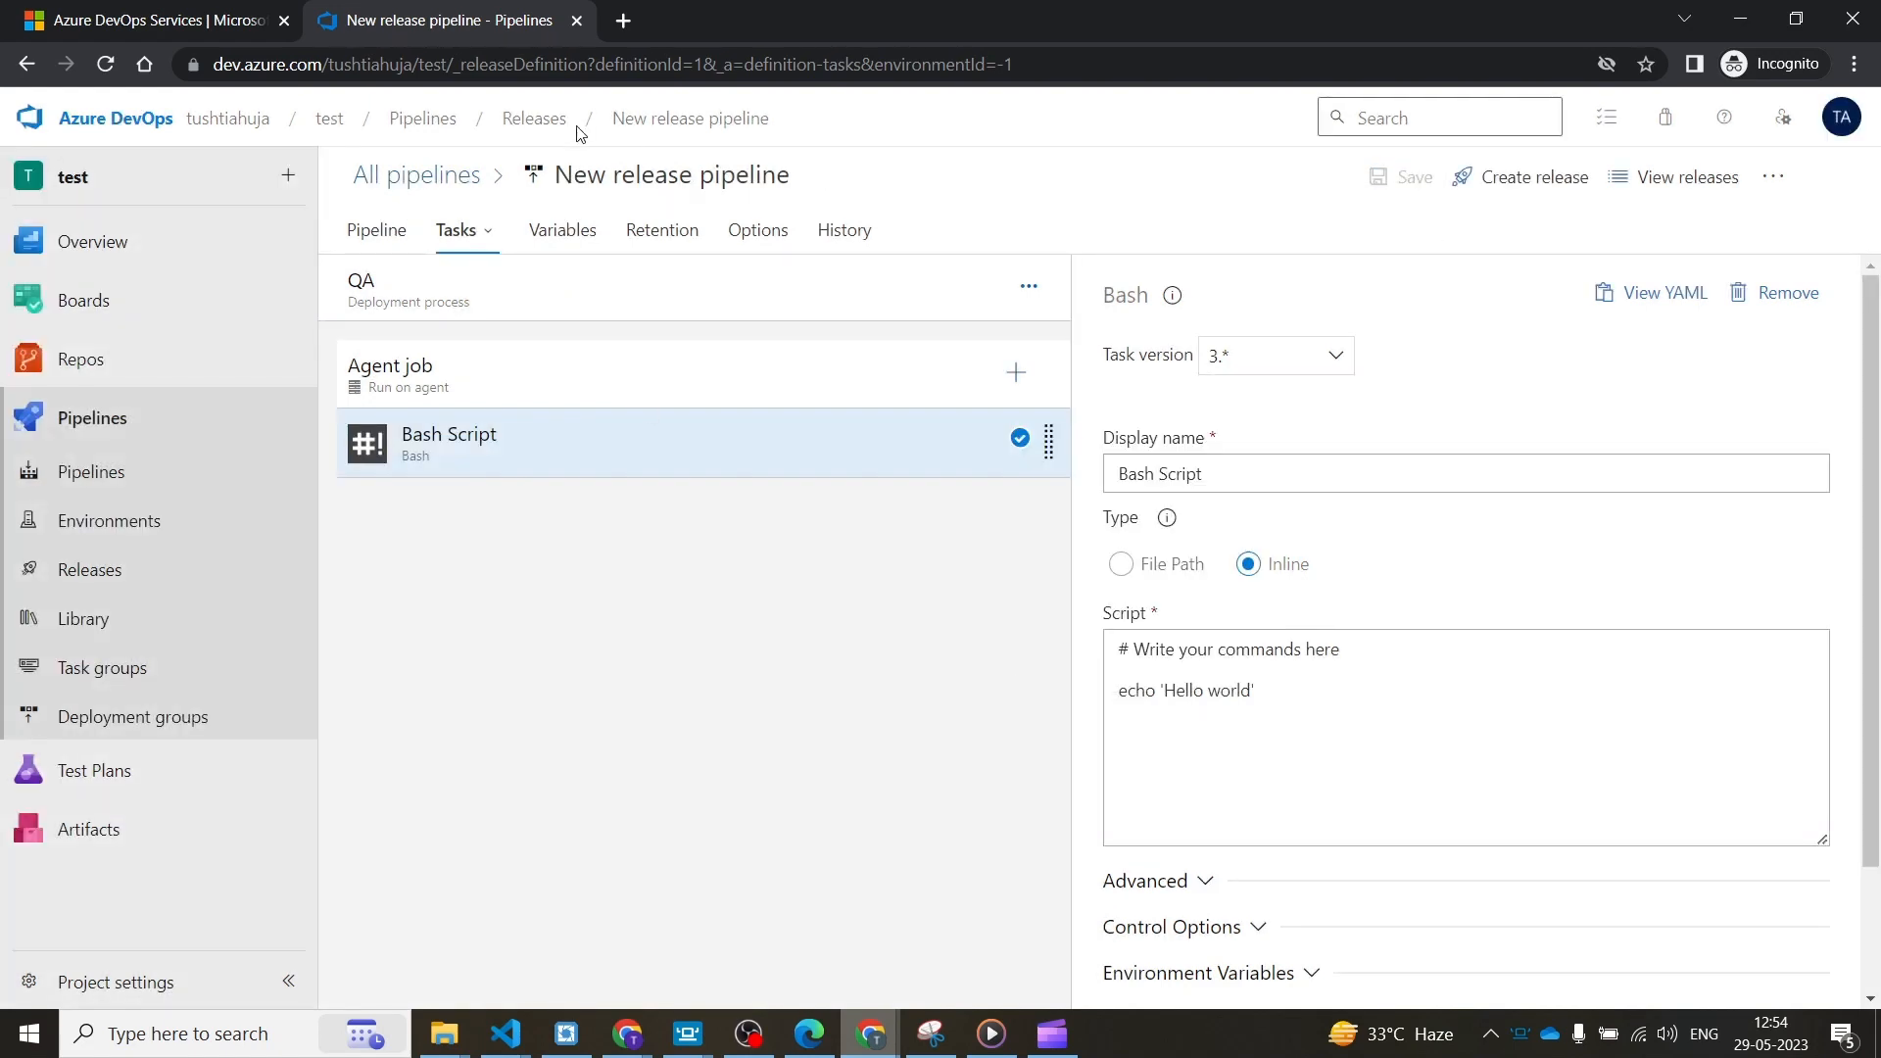
click(725, 118)
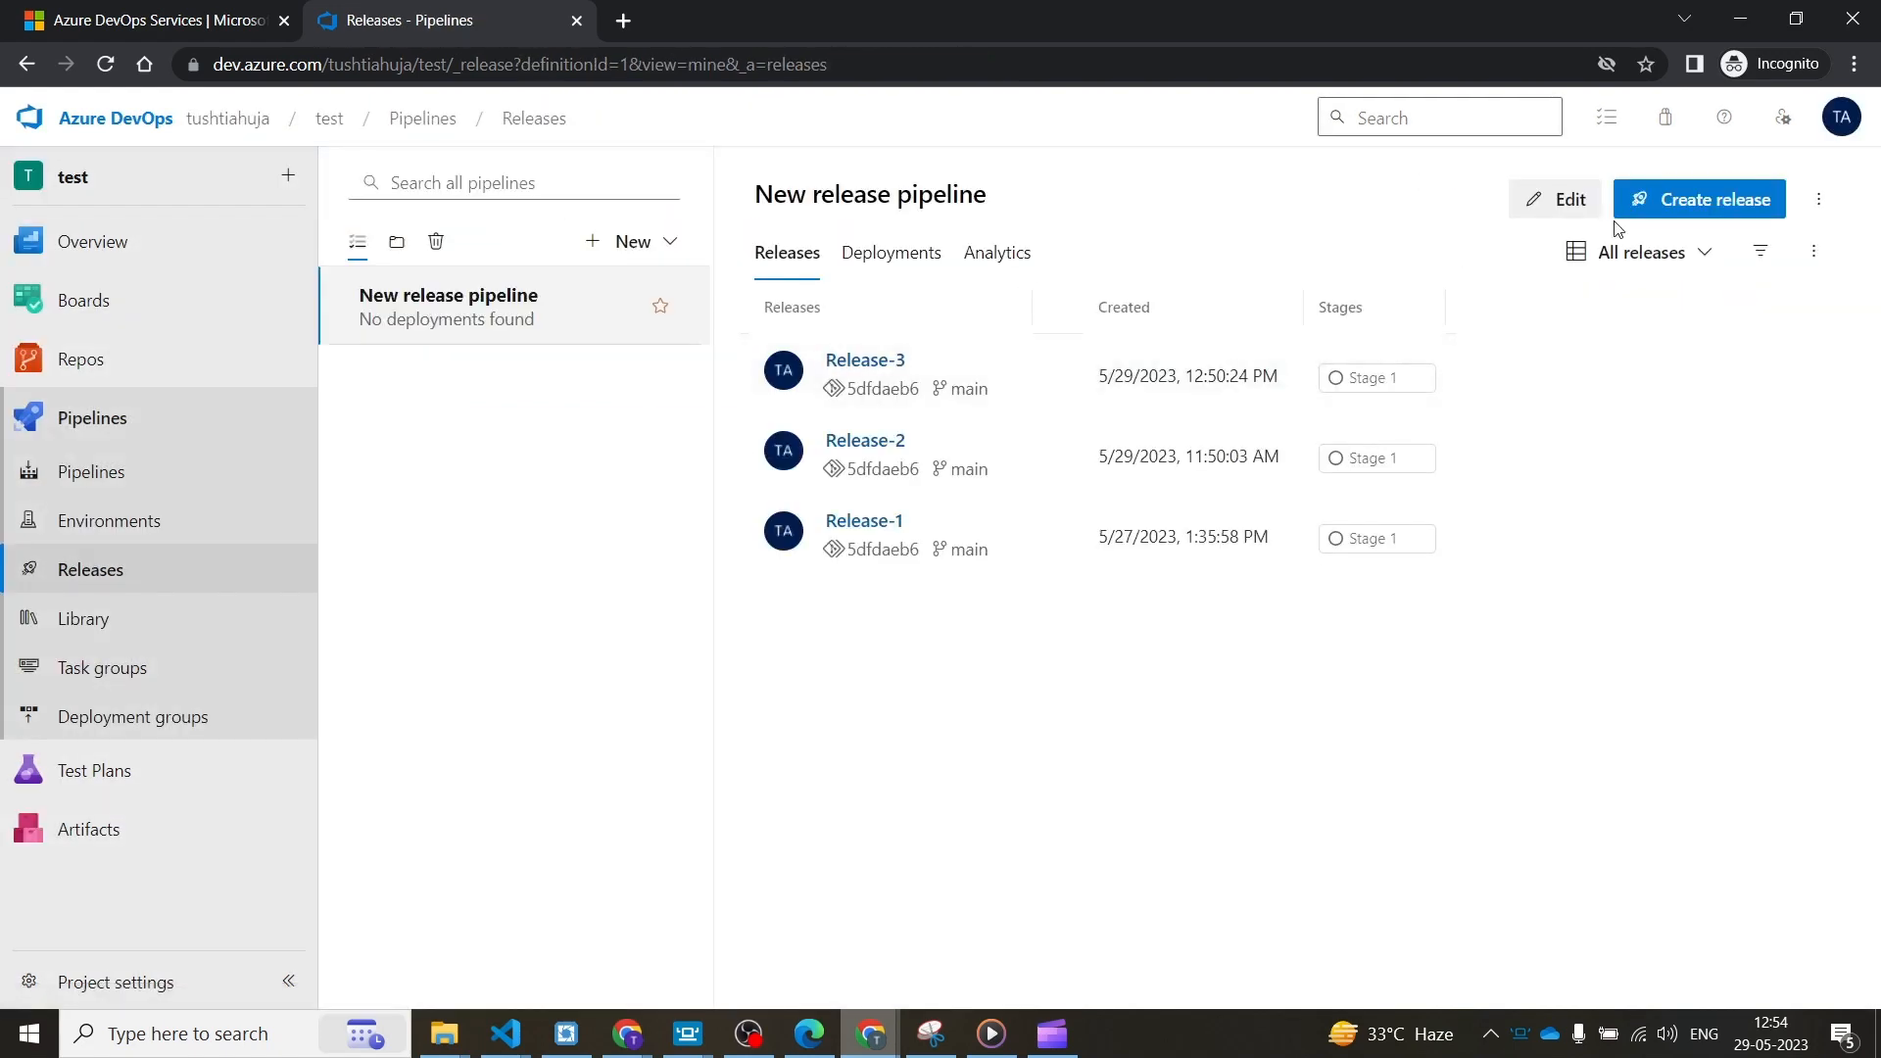
- Open the release pipeline for editing and add a pipeline variable named test with value test, scoped to Dev
click(1559, 199)
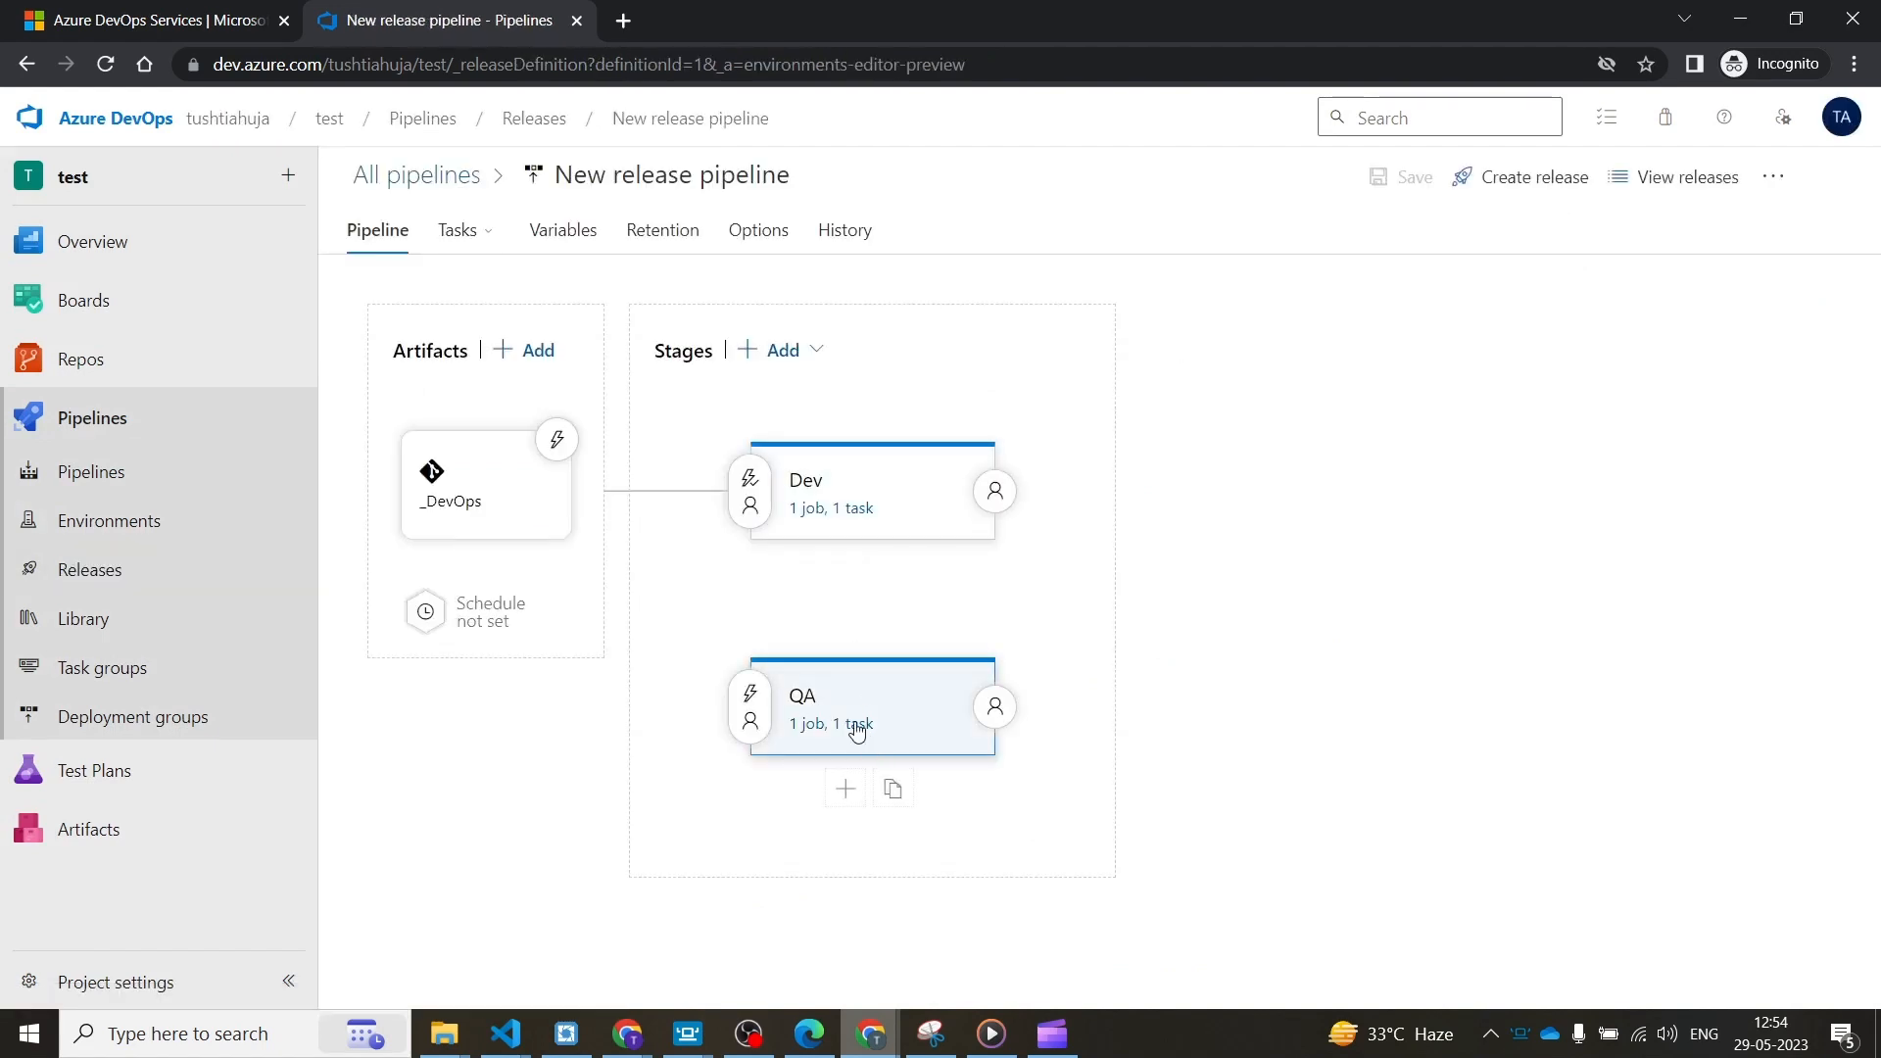
click(554, 231)
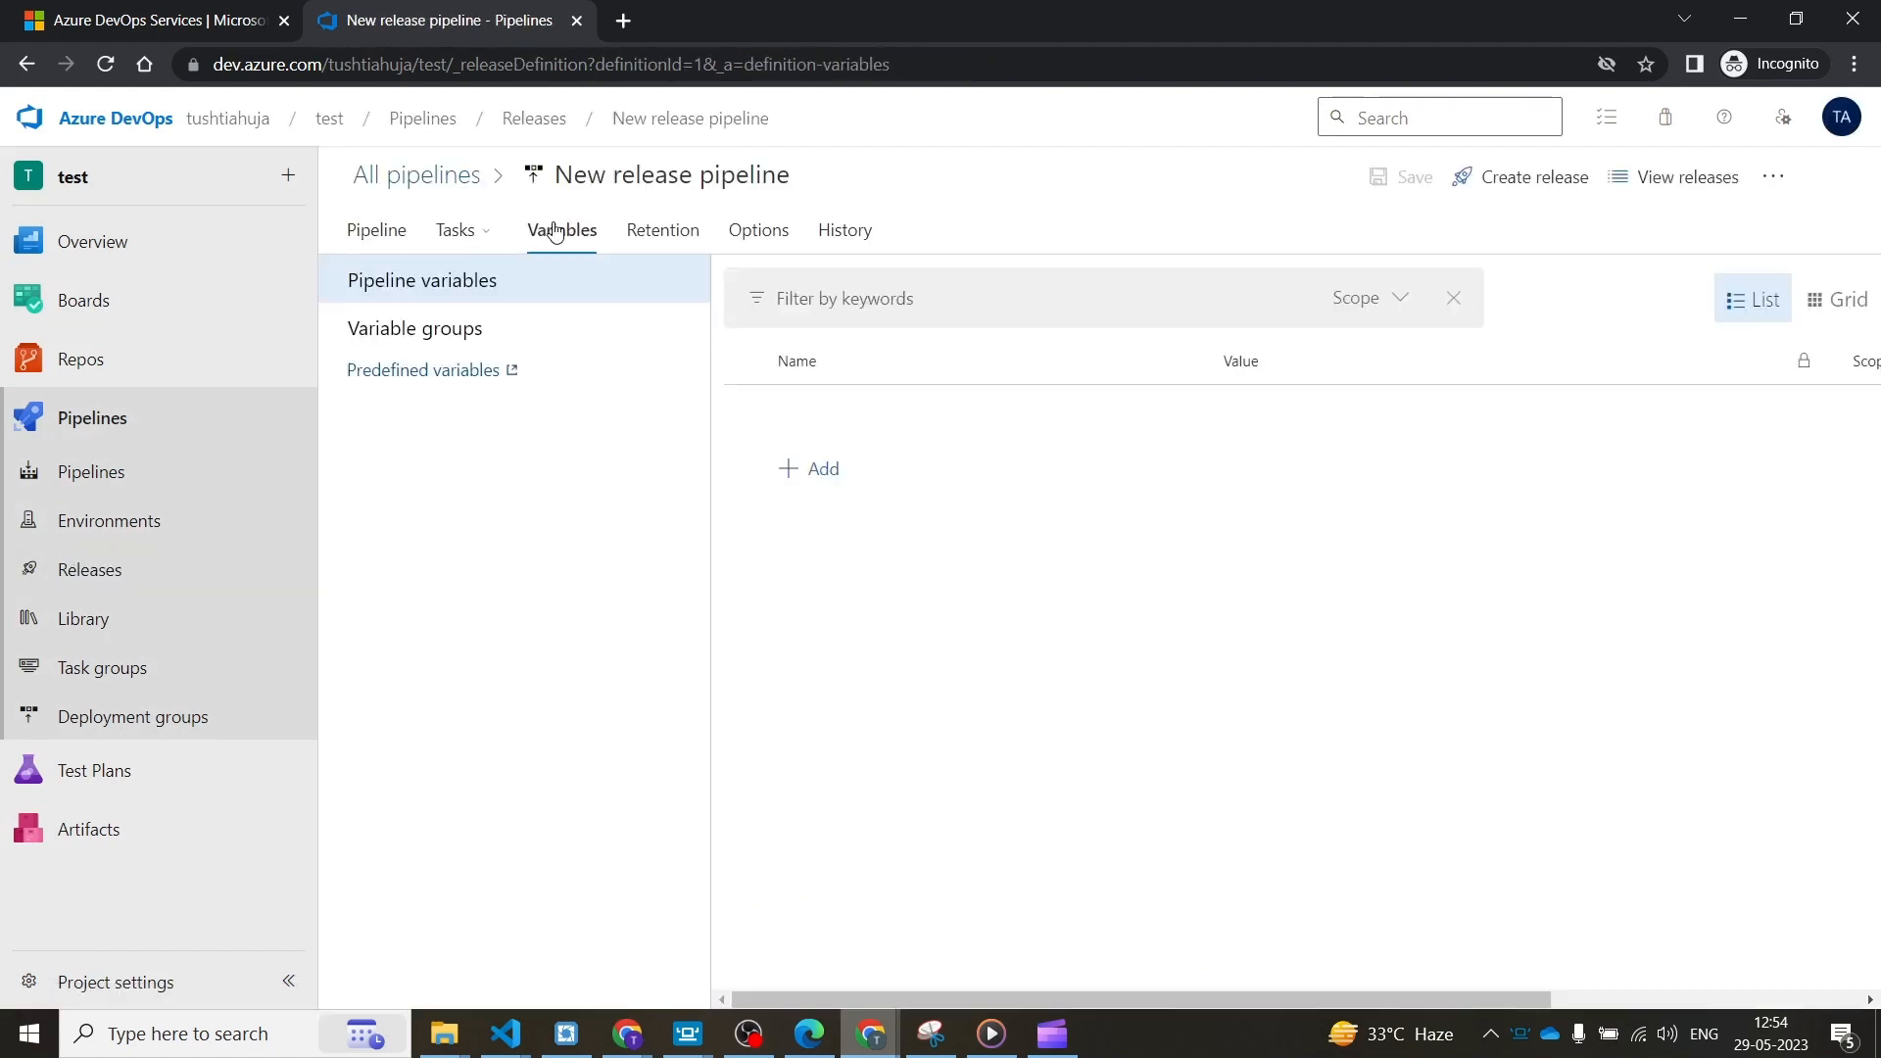
click(805, 468)
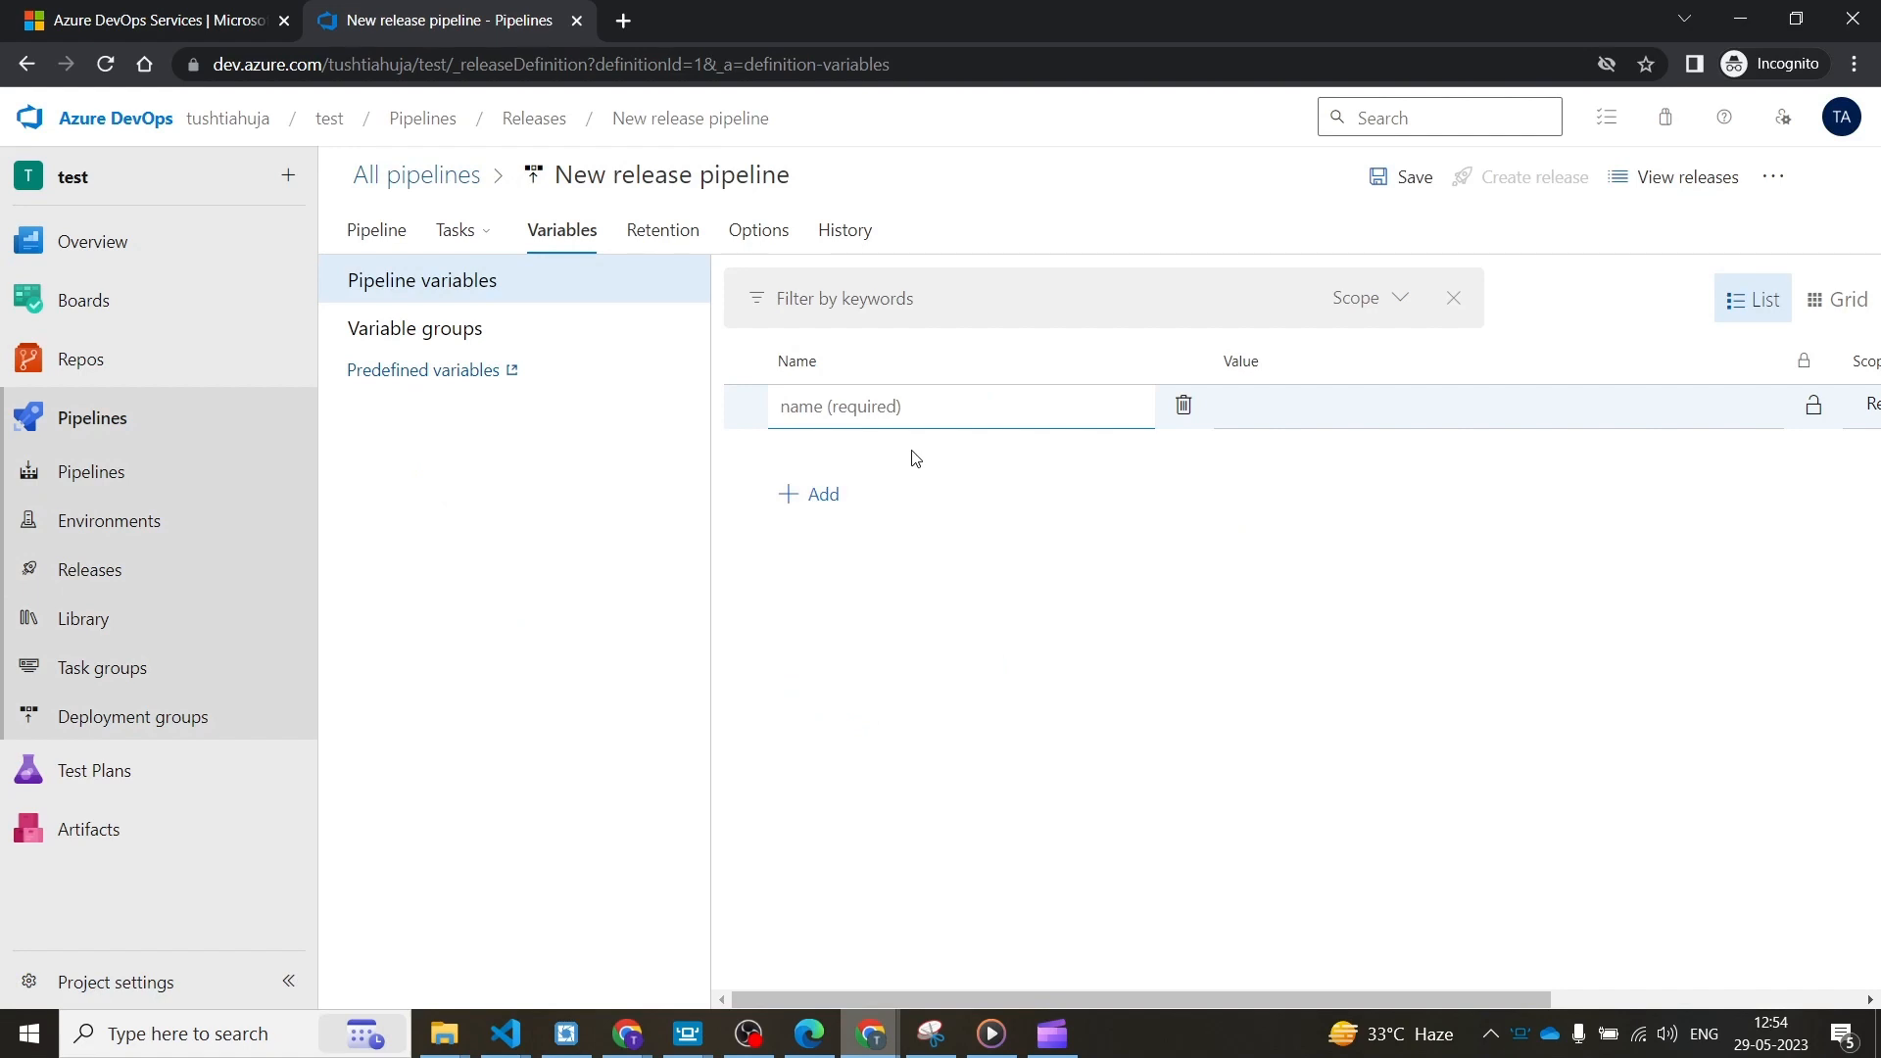
text(test)
click(1413, 426)
text(te)
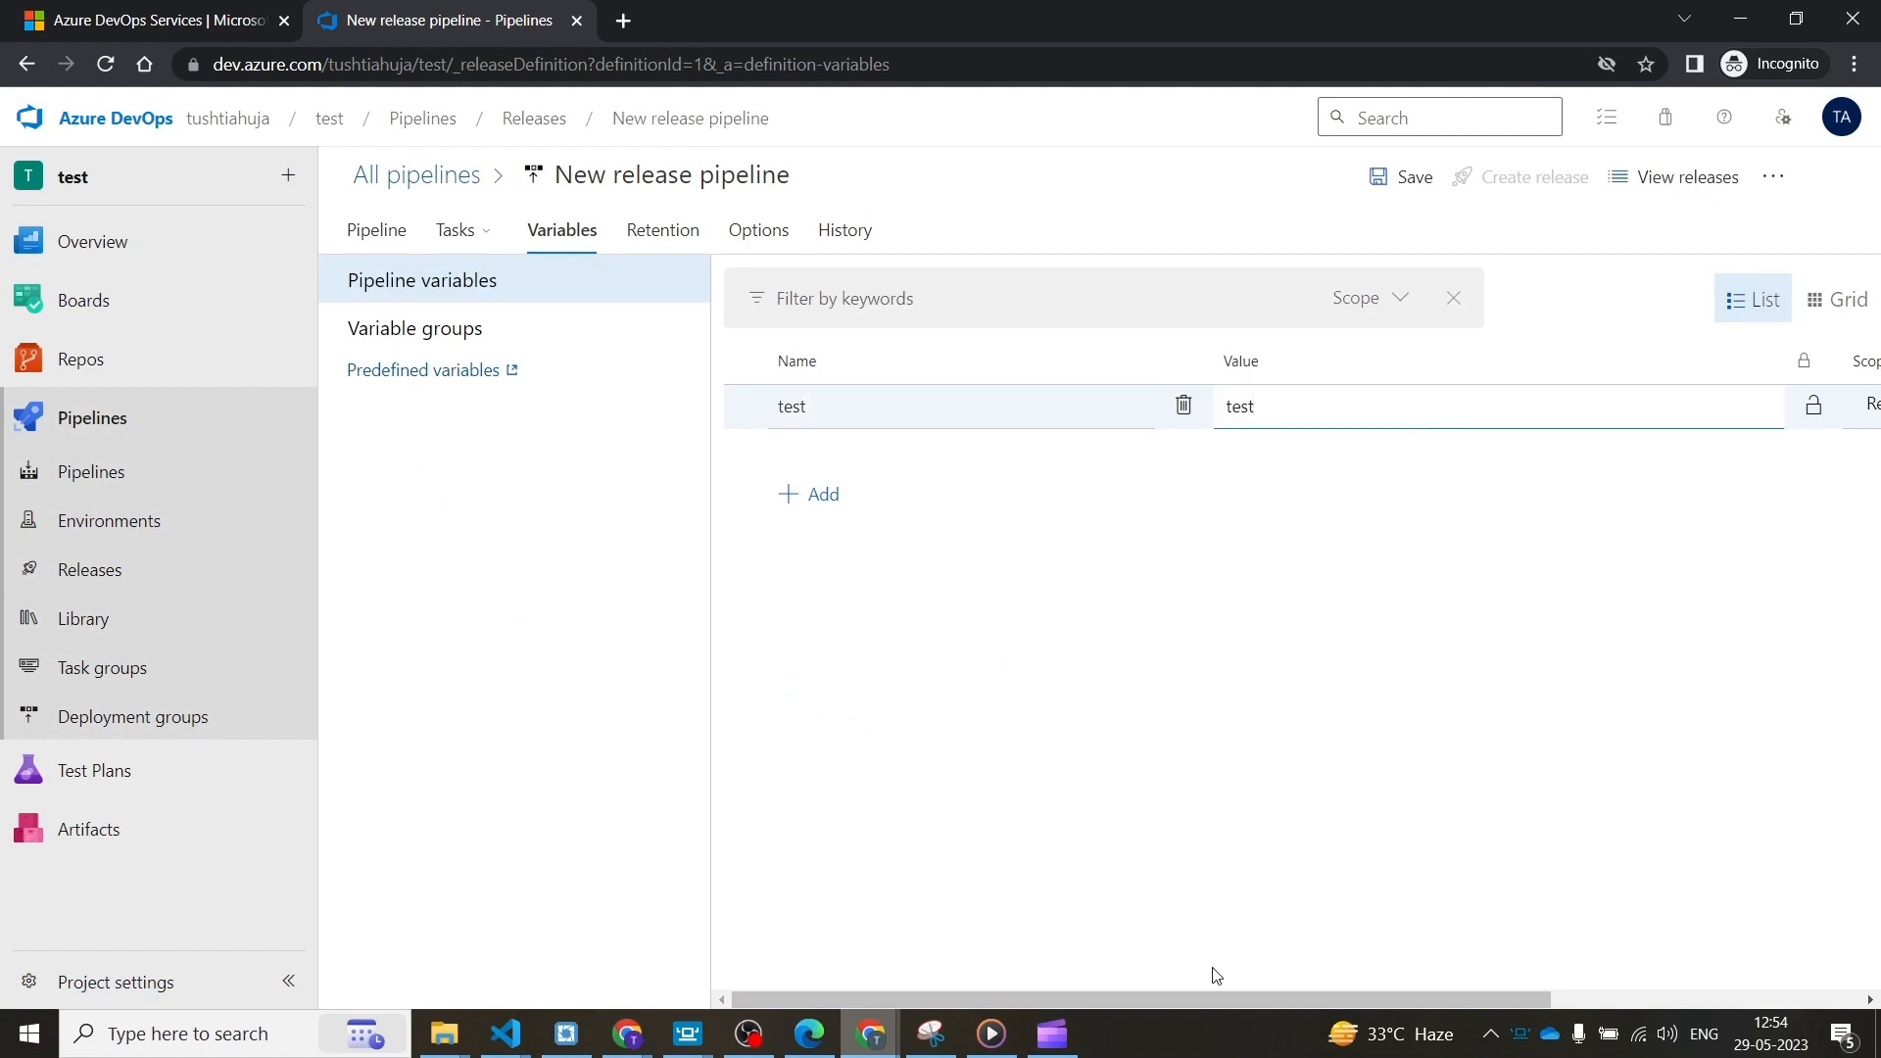
text(st)
drag(1214, 996, 1523, 996)
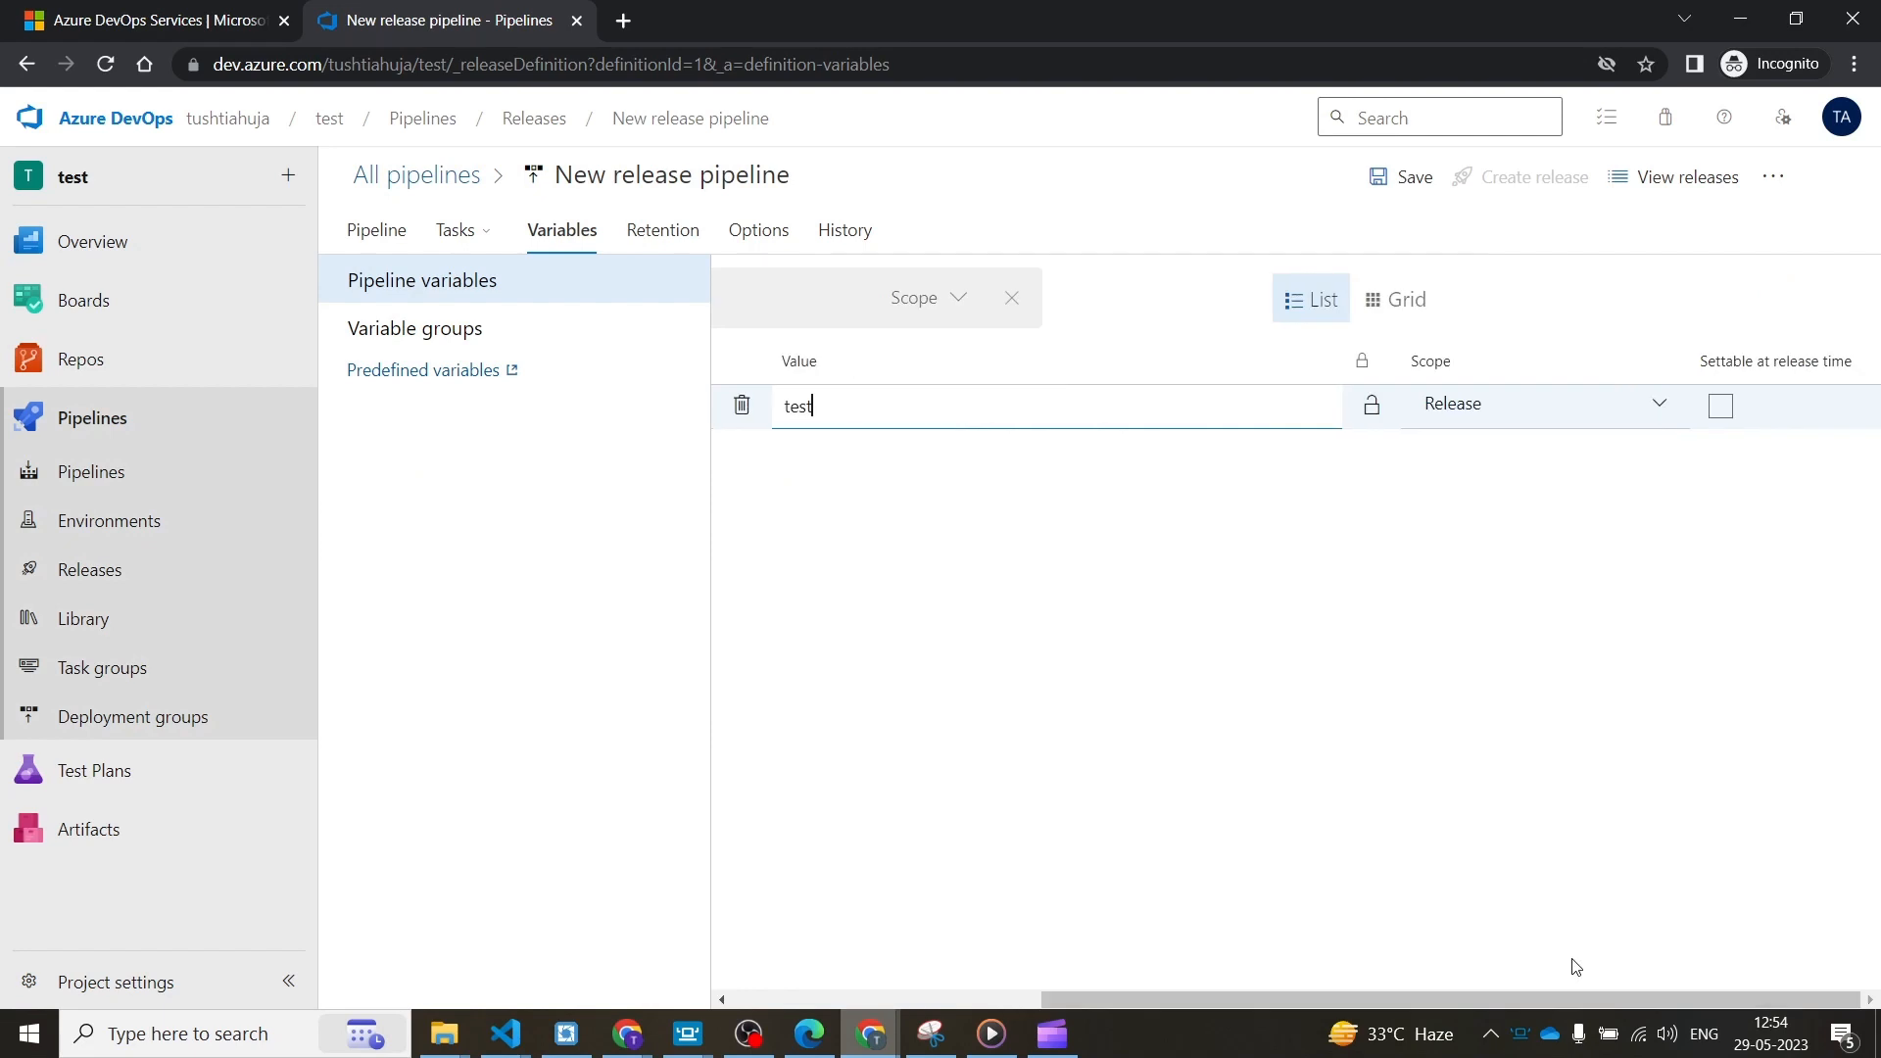
click(1658, 405)
click(1495, 500)
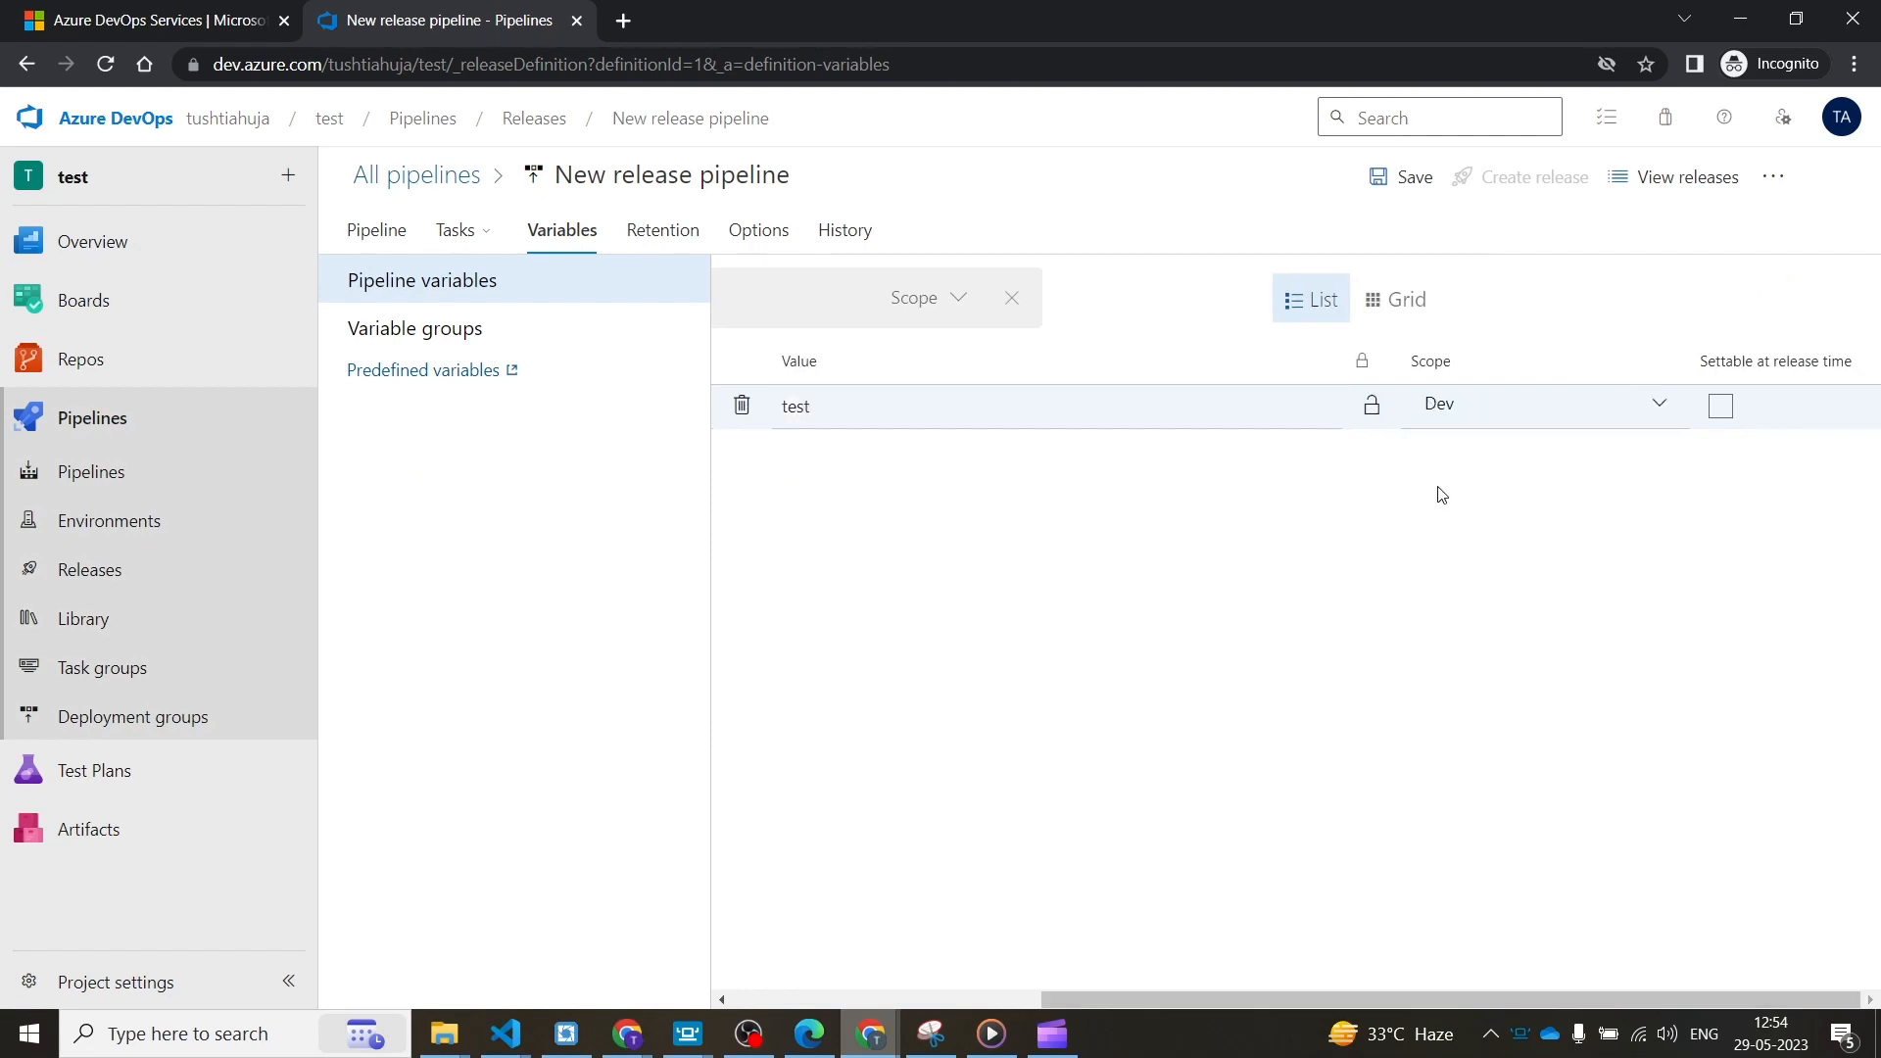
- Add a second pipeline variable named testqa with value testqa and set its scope to QA
click(1185, 988)
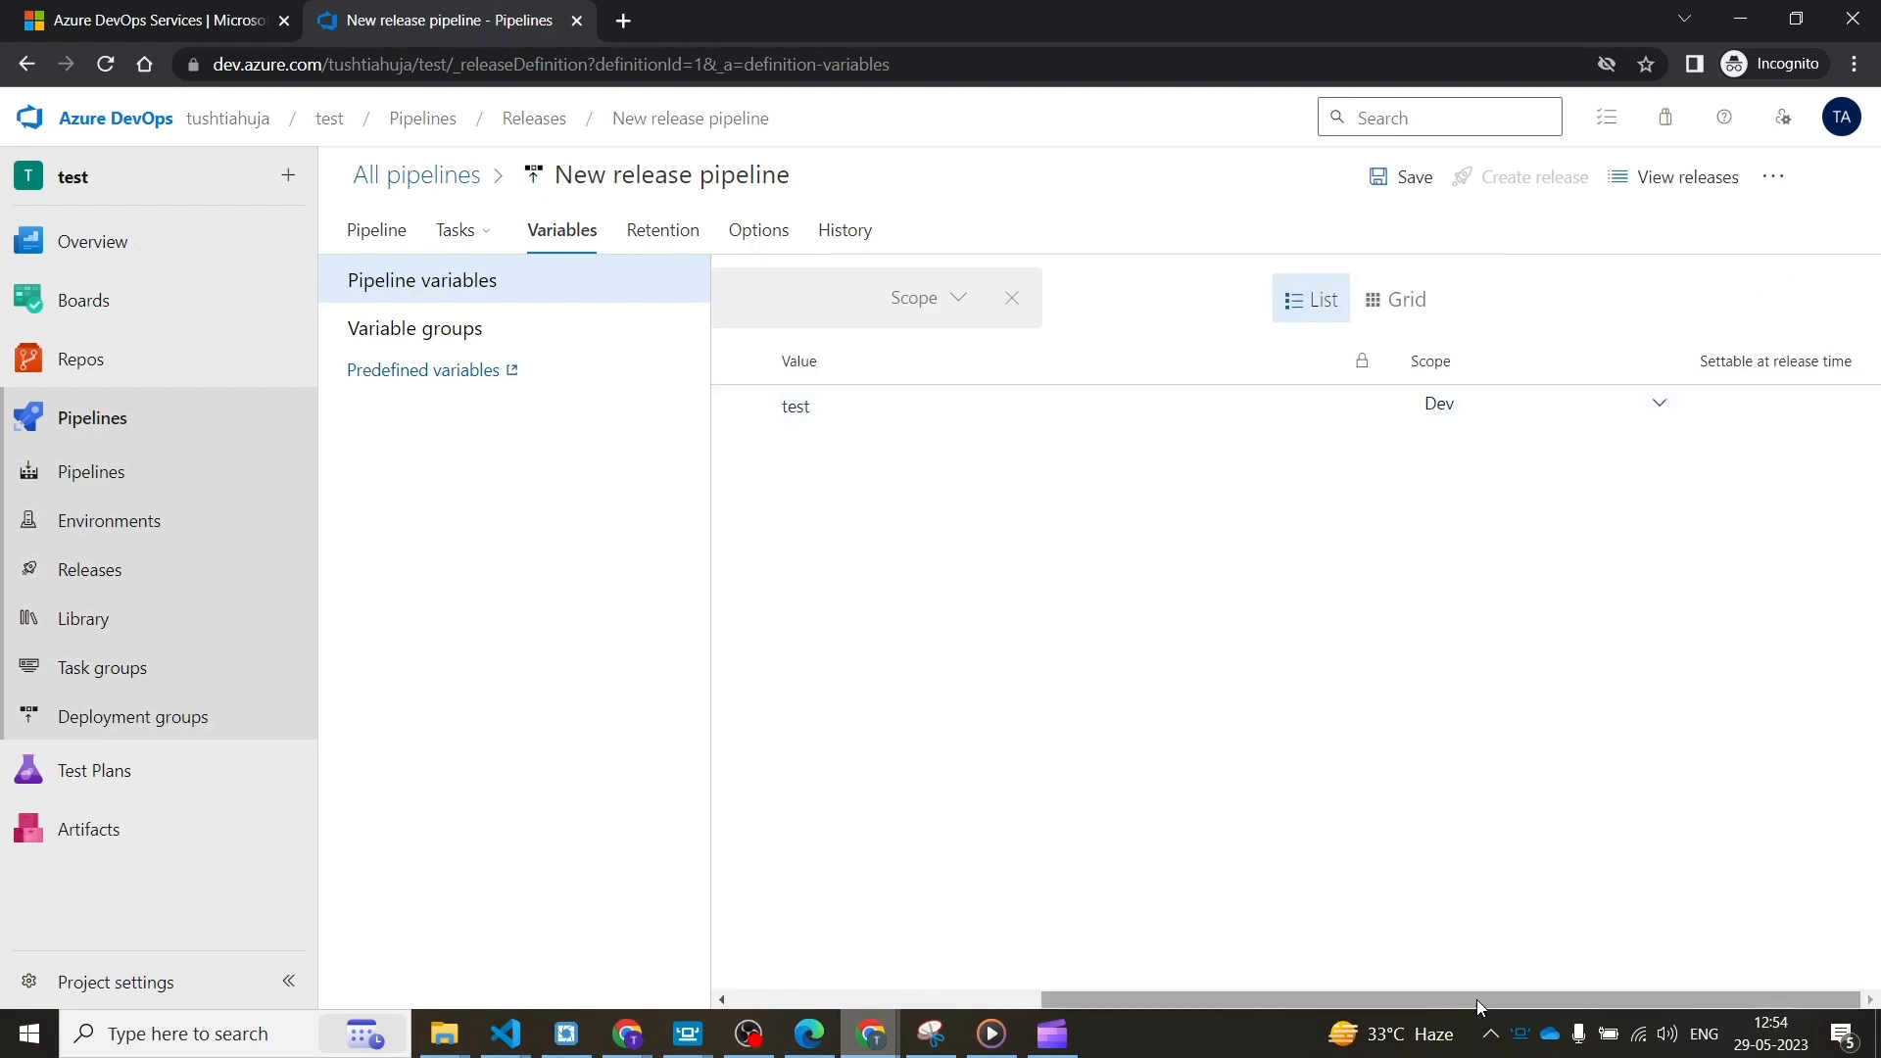
drag(1458, 1009, 1149, 999)
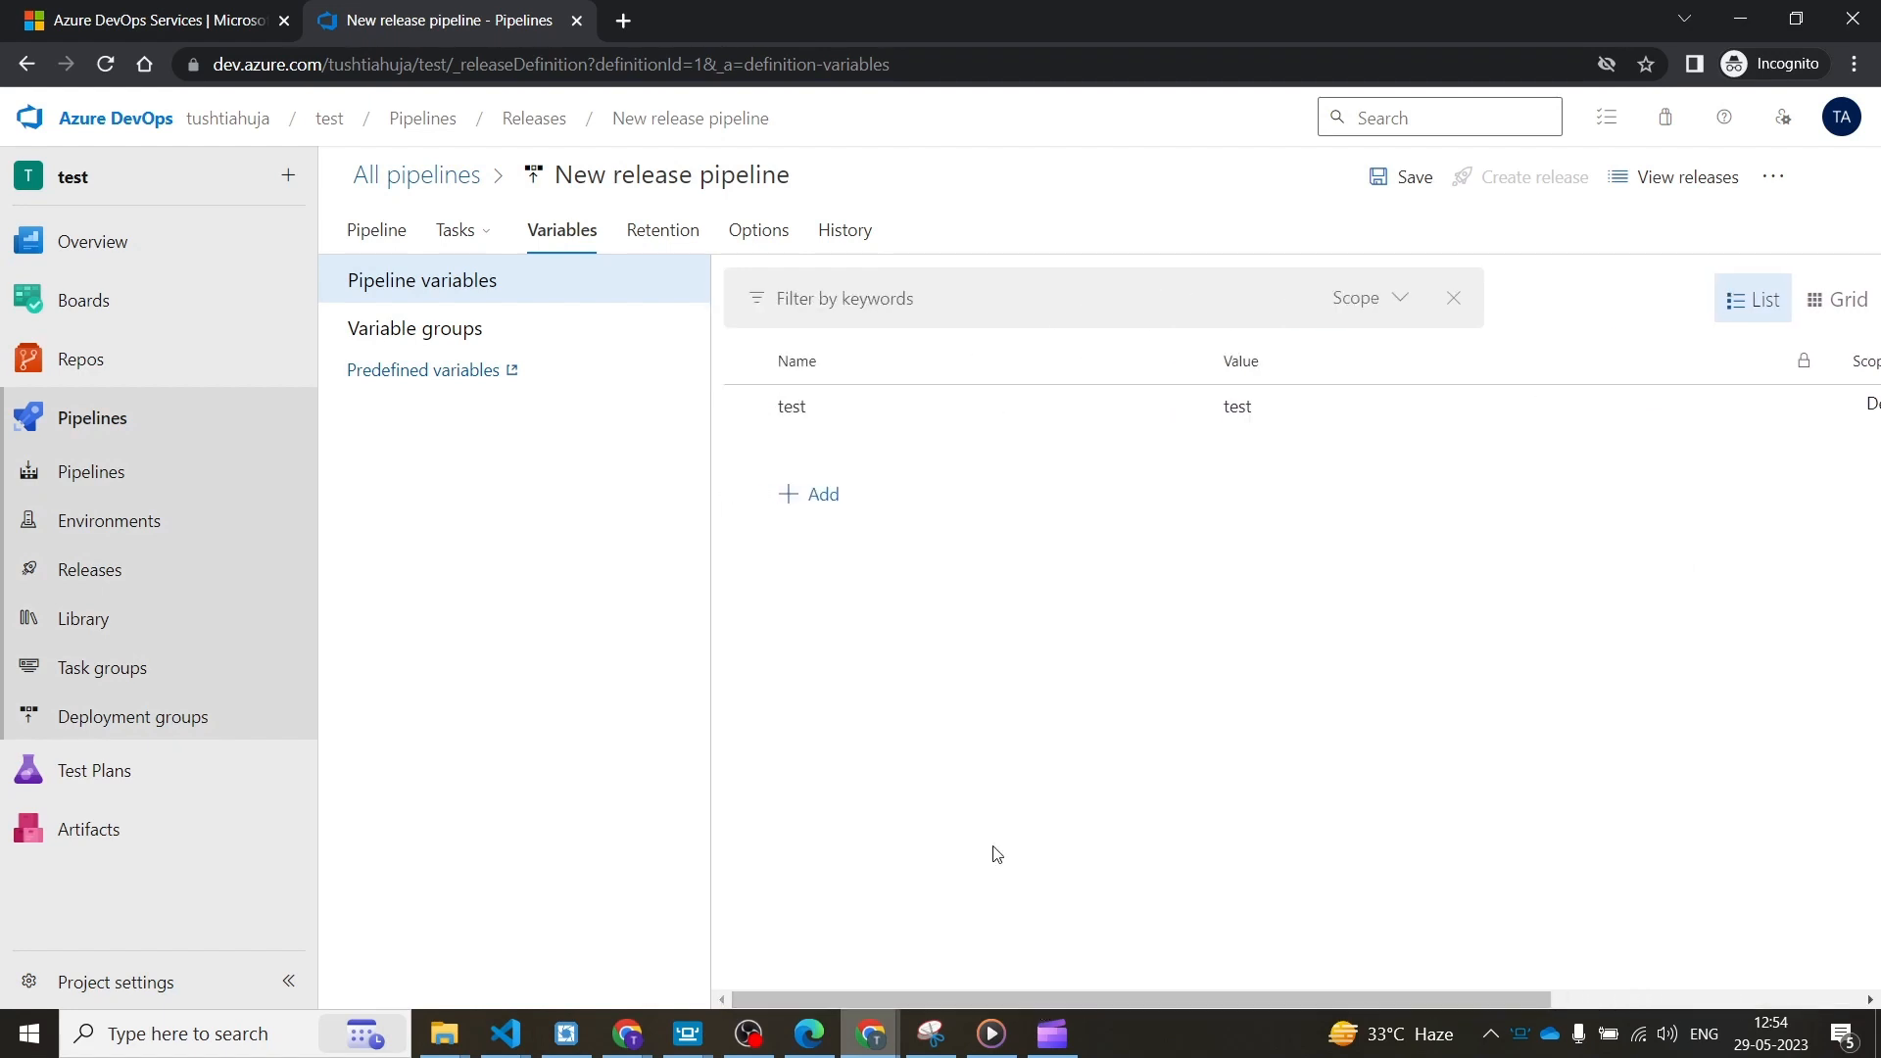
click(829, 494)
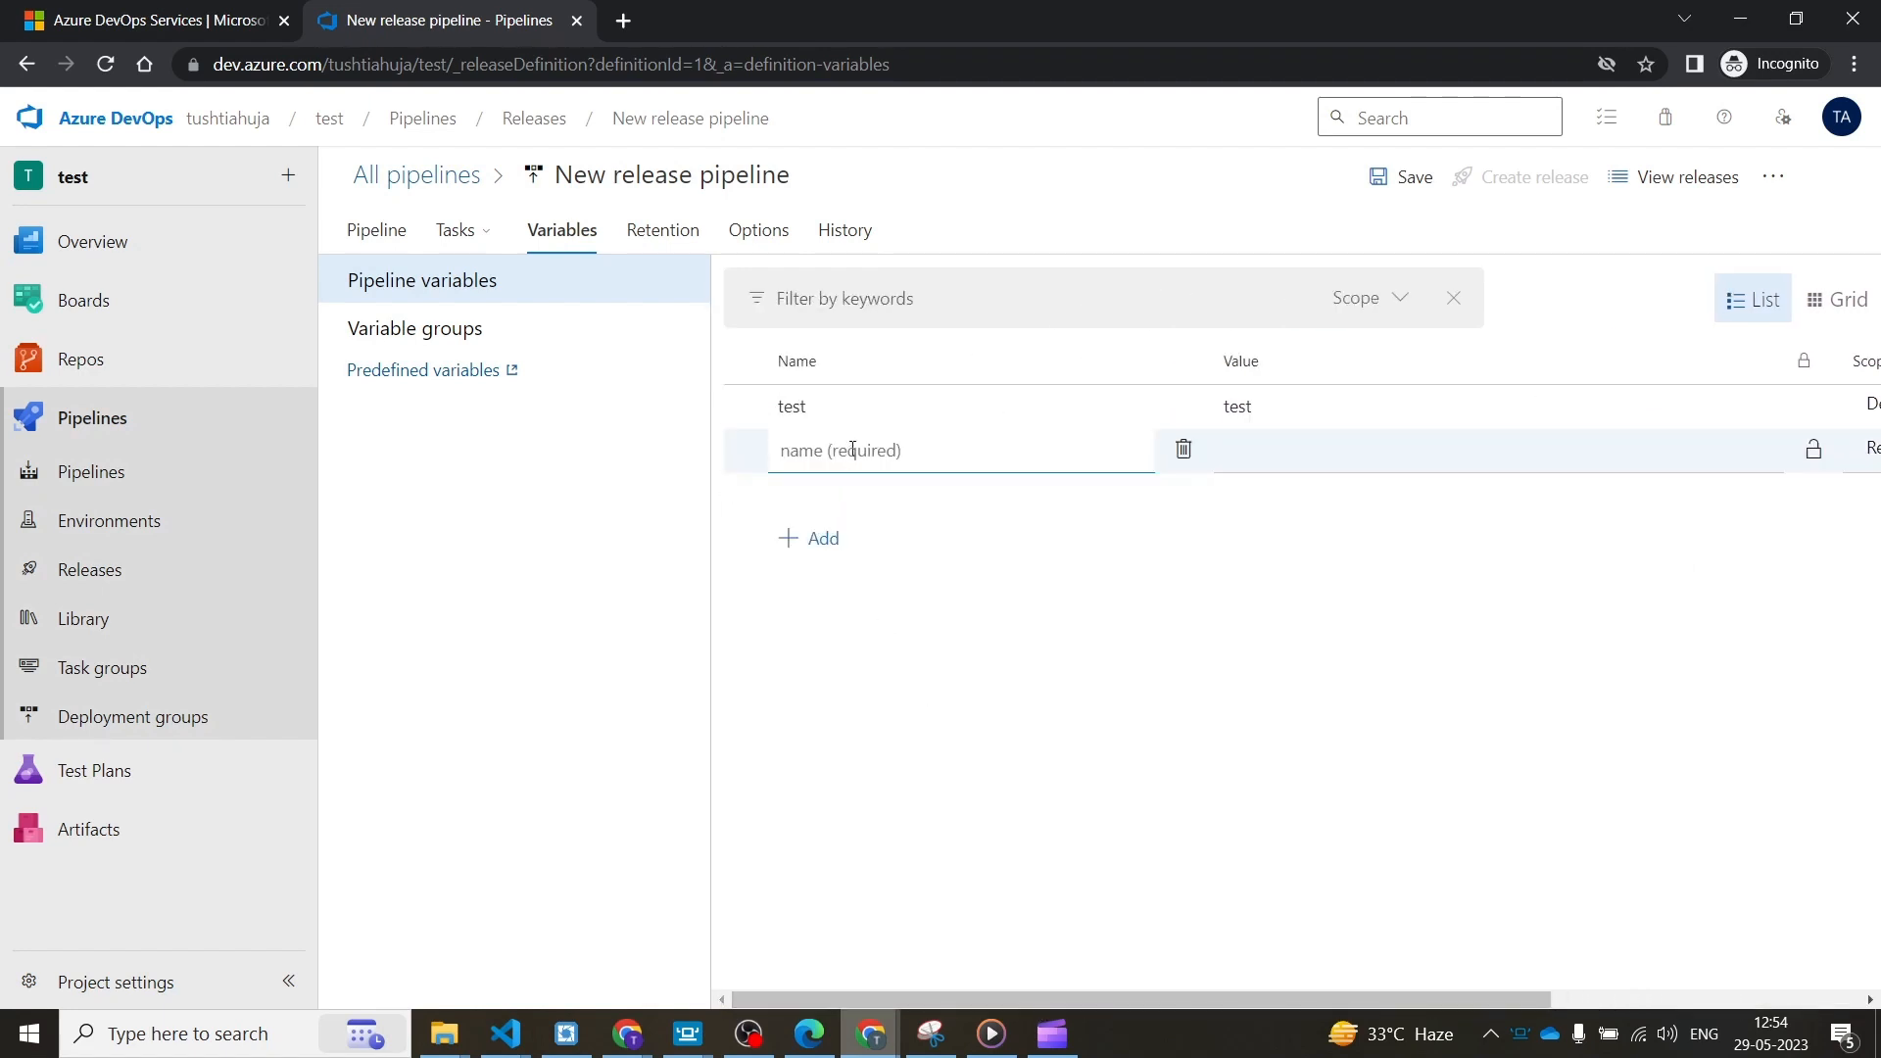
text(testqa)
click(1317, 456)
text(tqa)
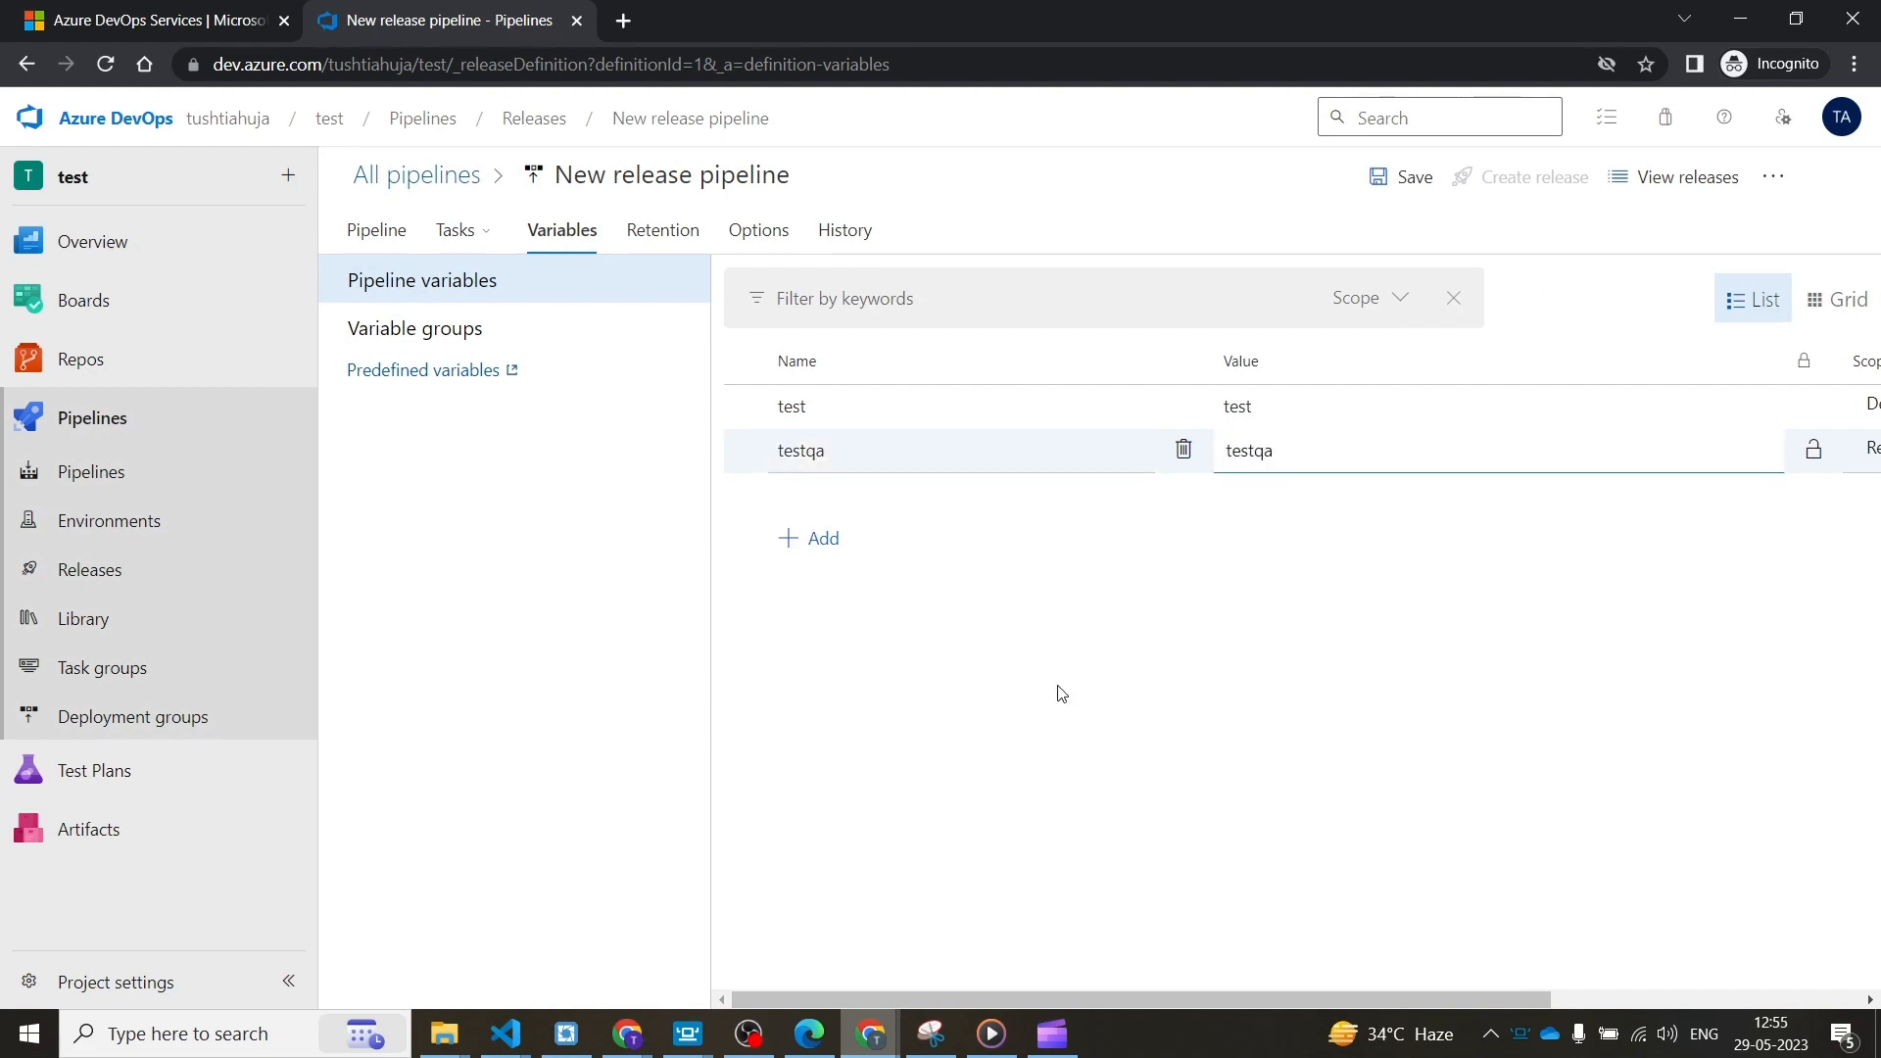
drag(1019, 995, 1329, 995)
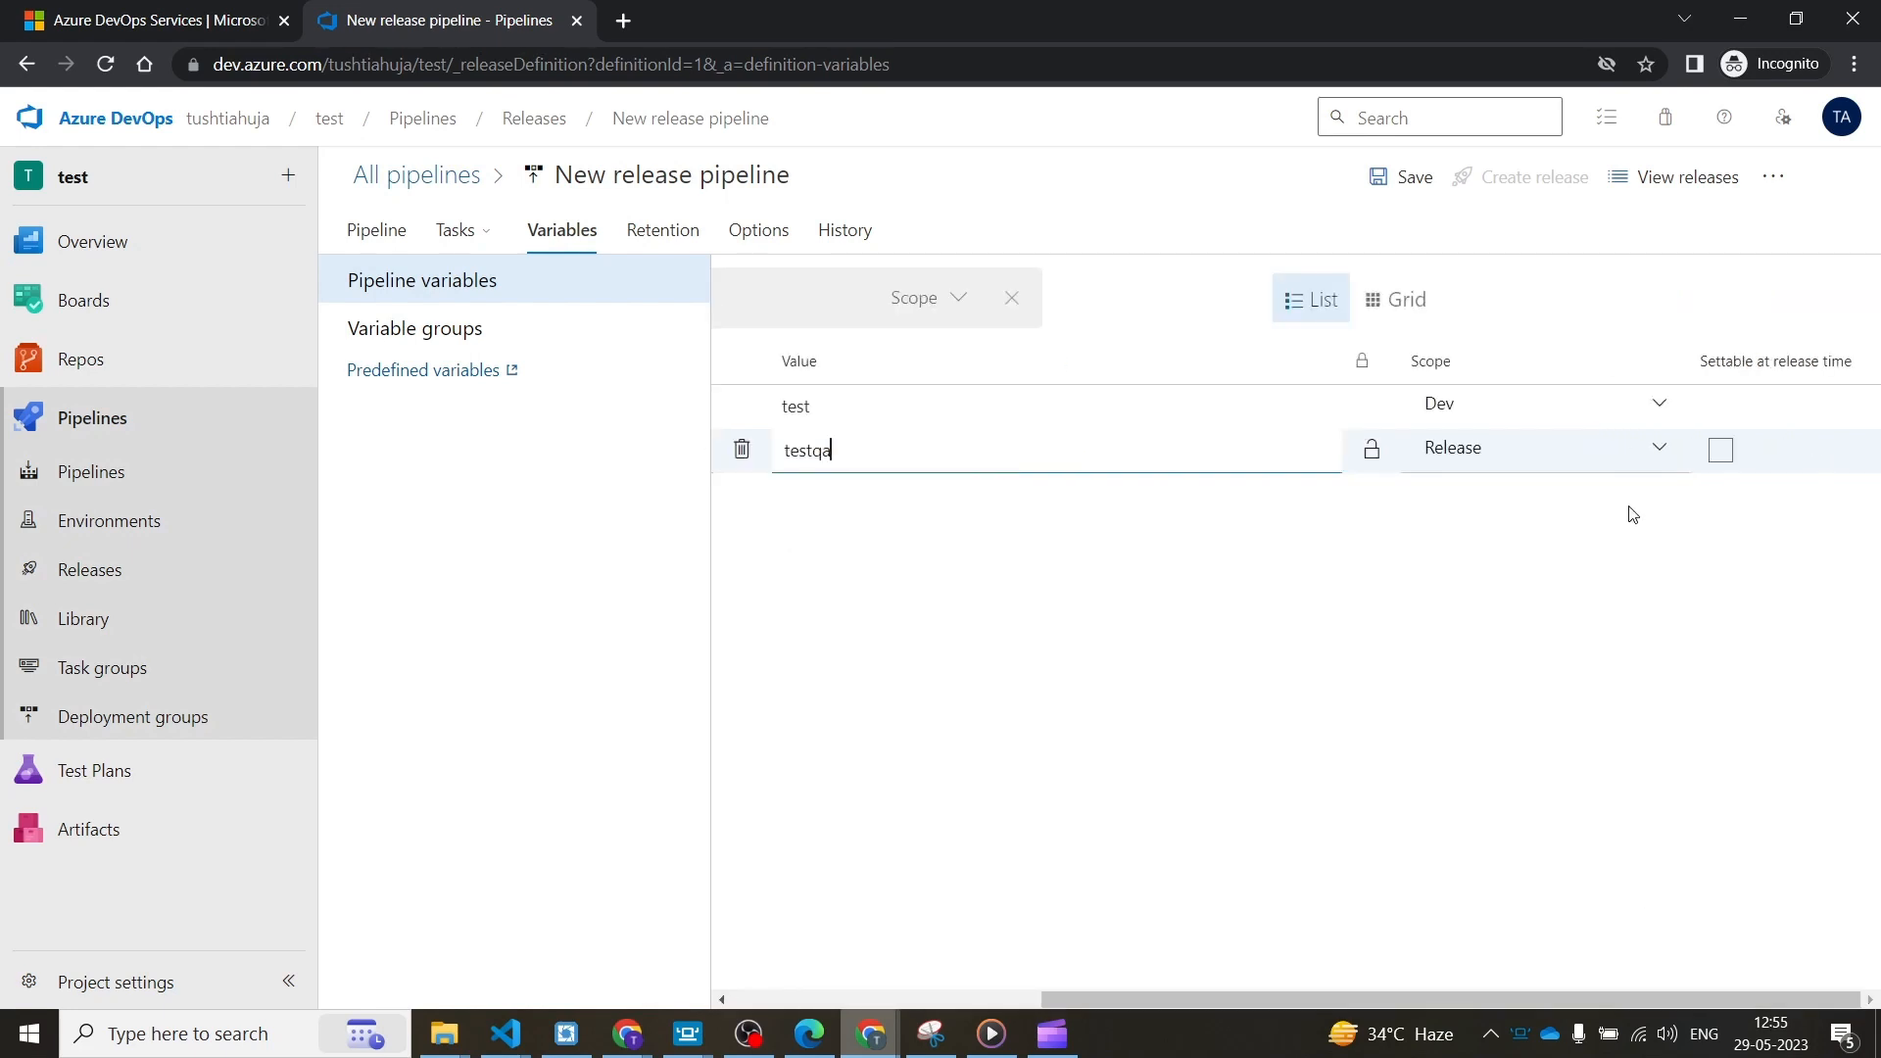
click(1534, 448)
click(1493, 585)
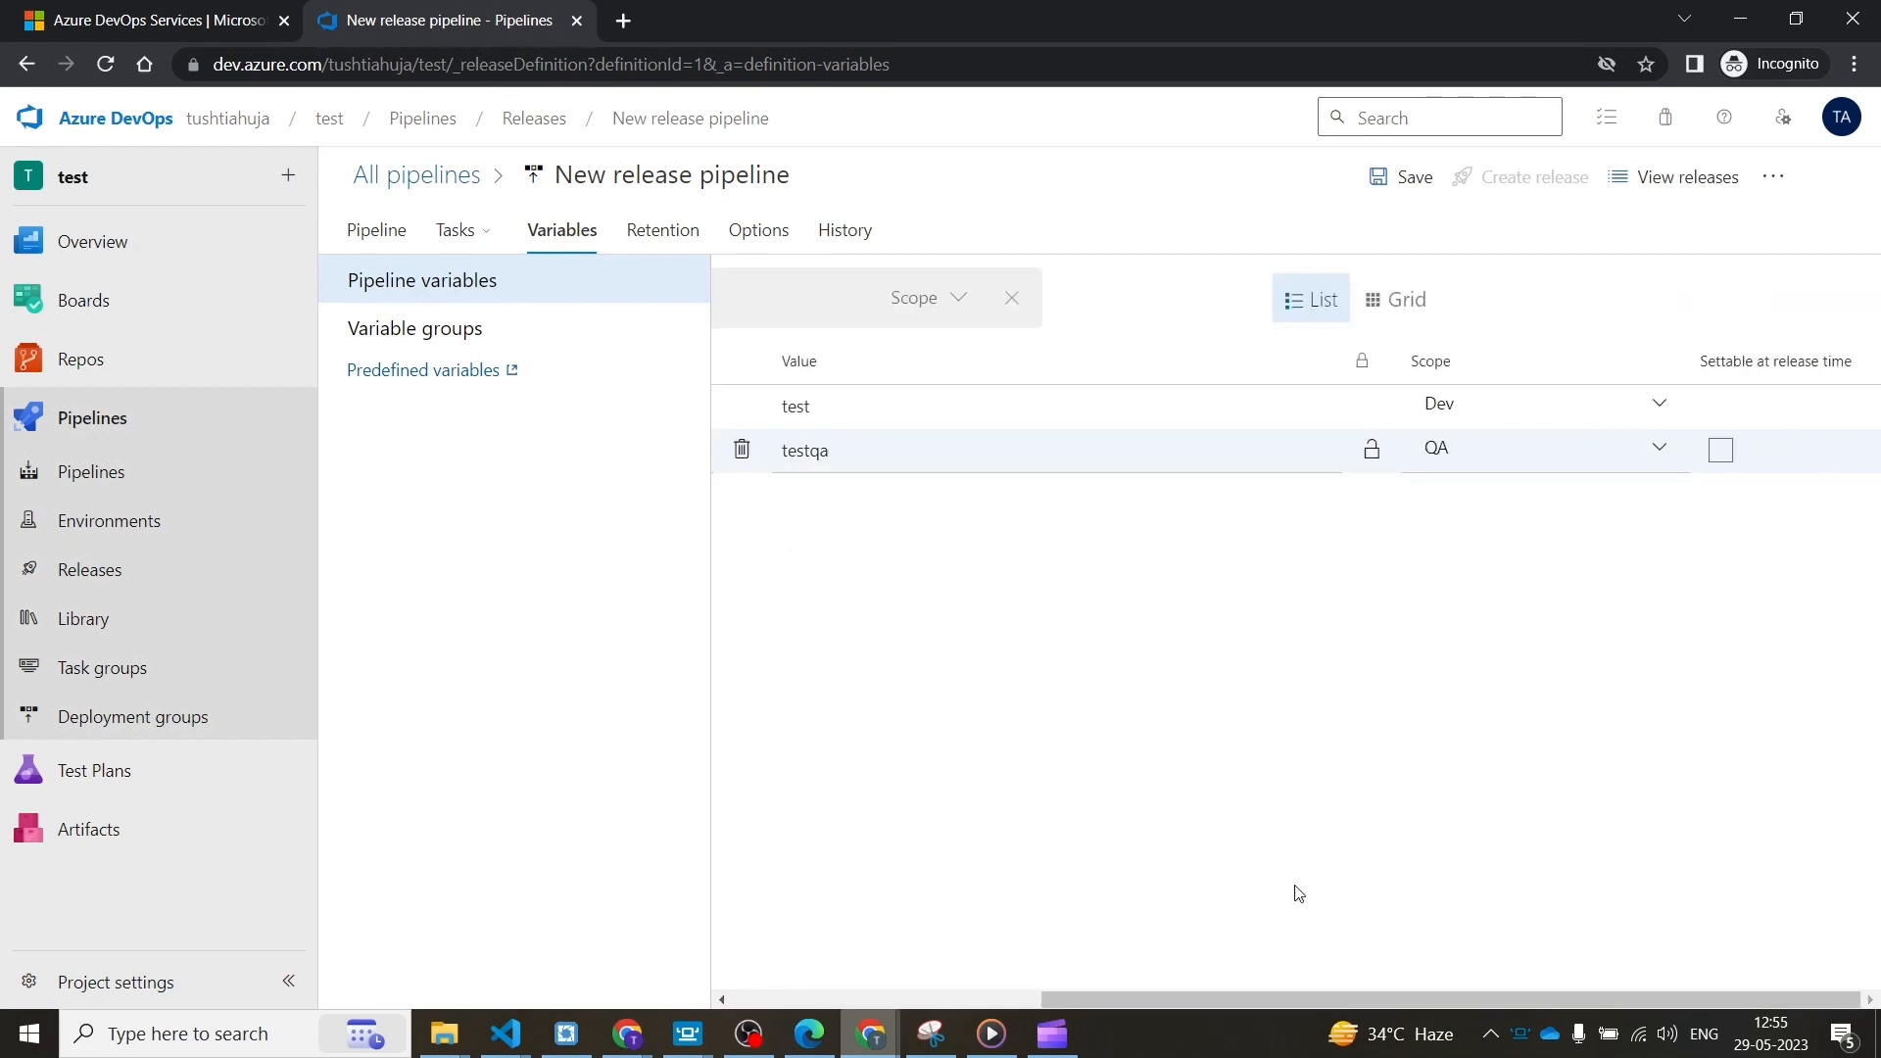
- Add a Release-scoped pipeline variable named common with value common, and save the pipeline without a comment
drag(1289, 1001, 979, 999)
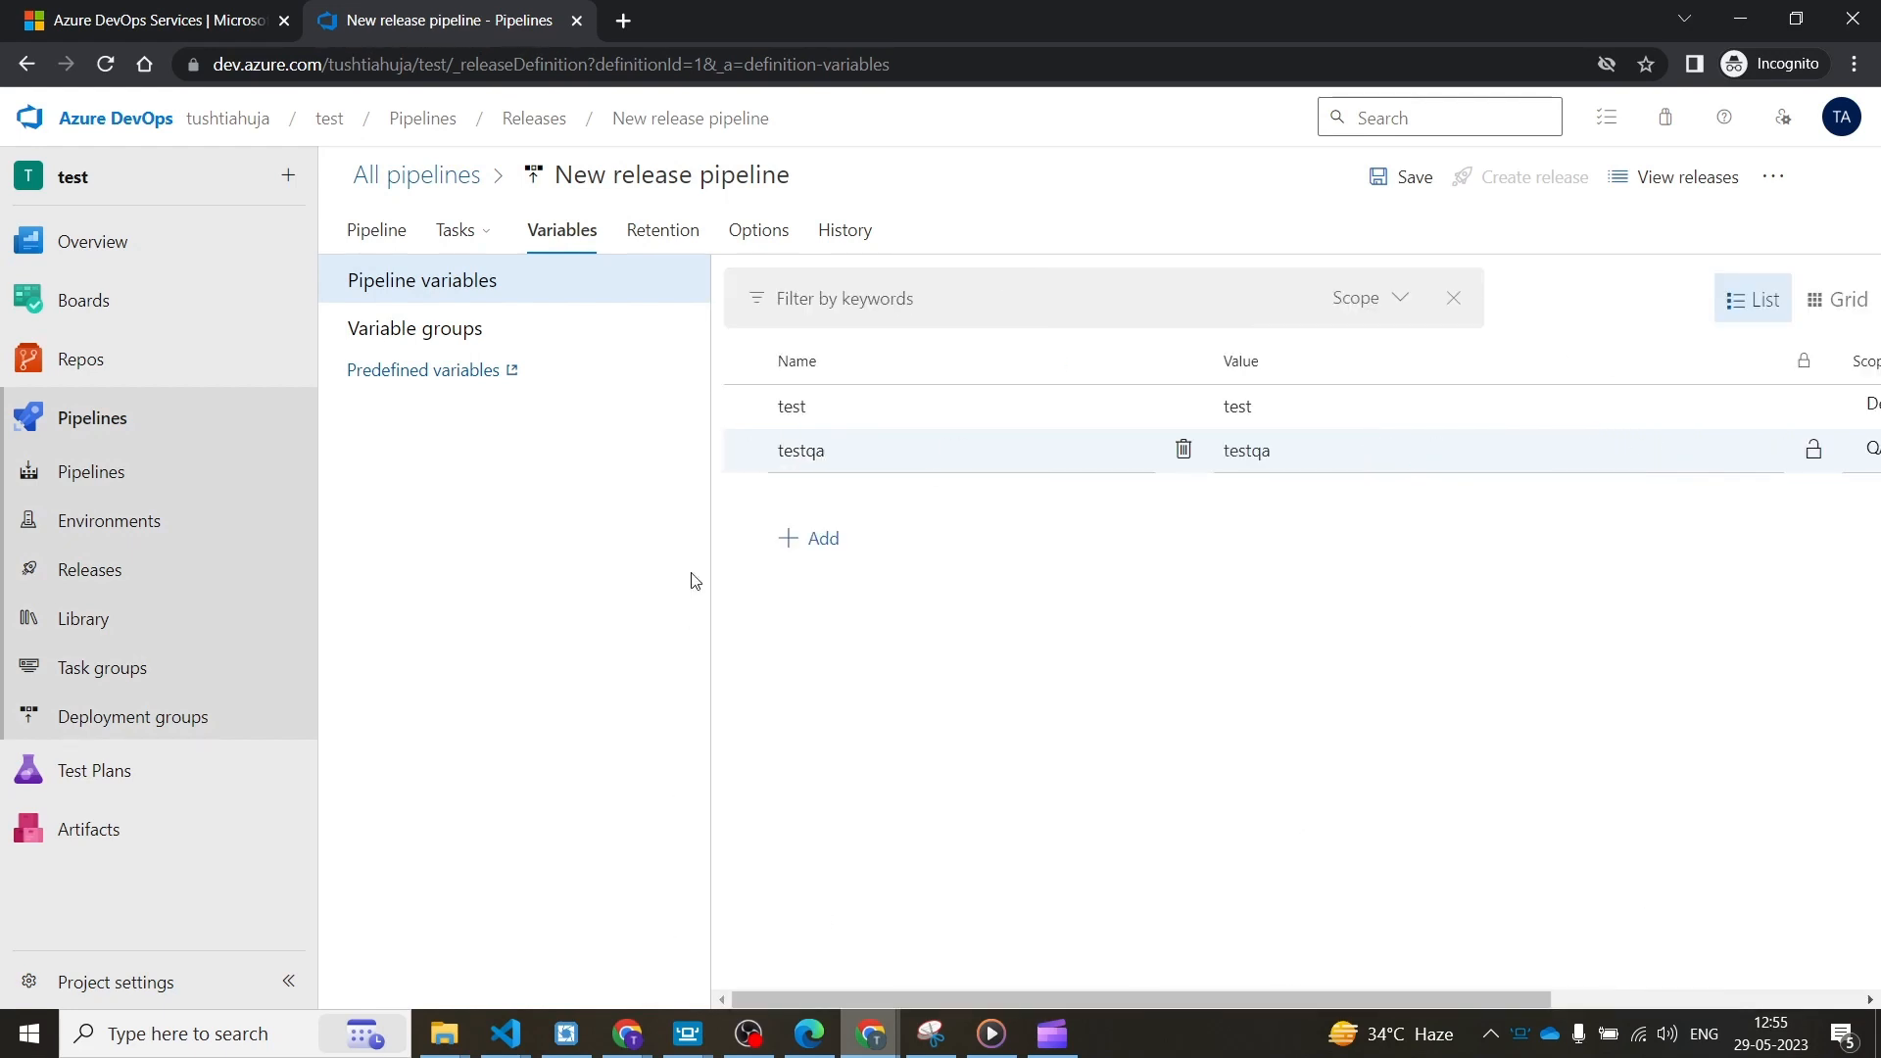
click(829, 543)
text(q)
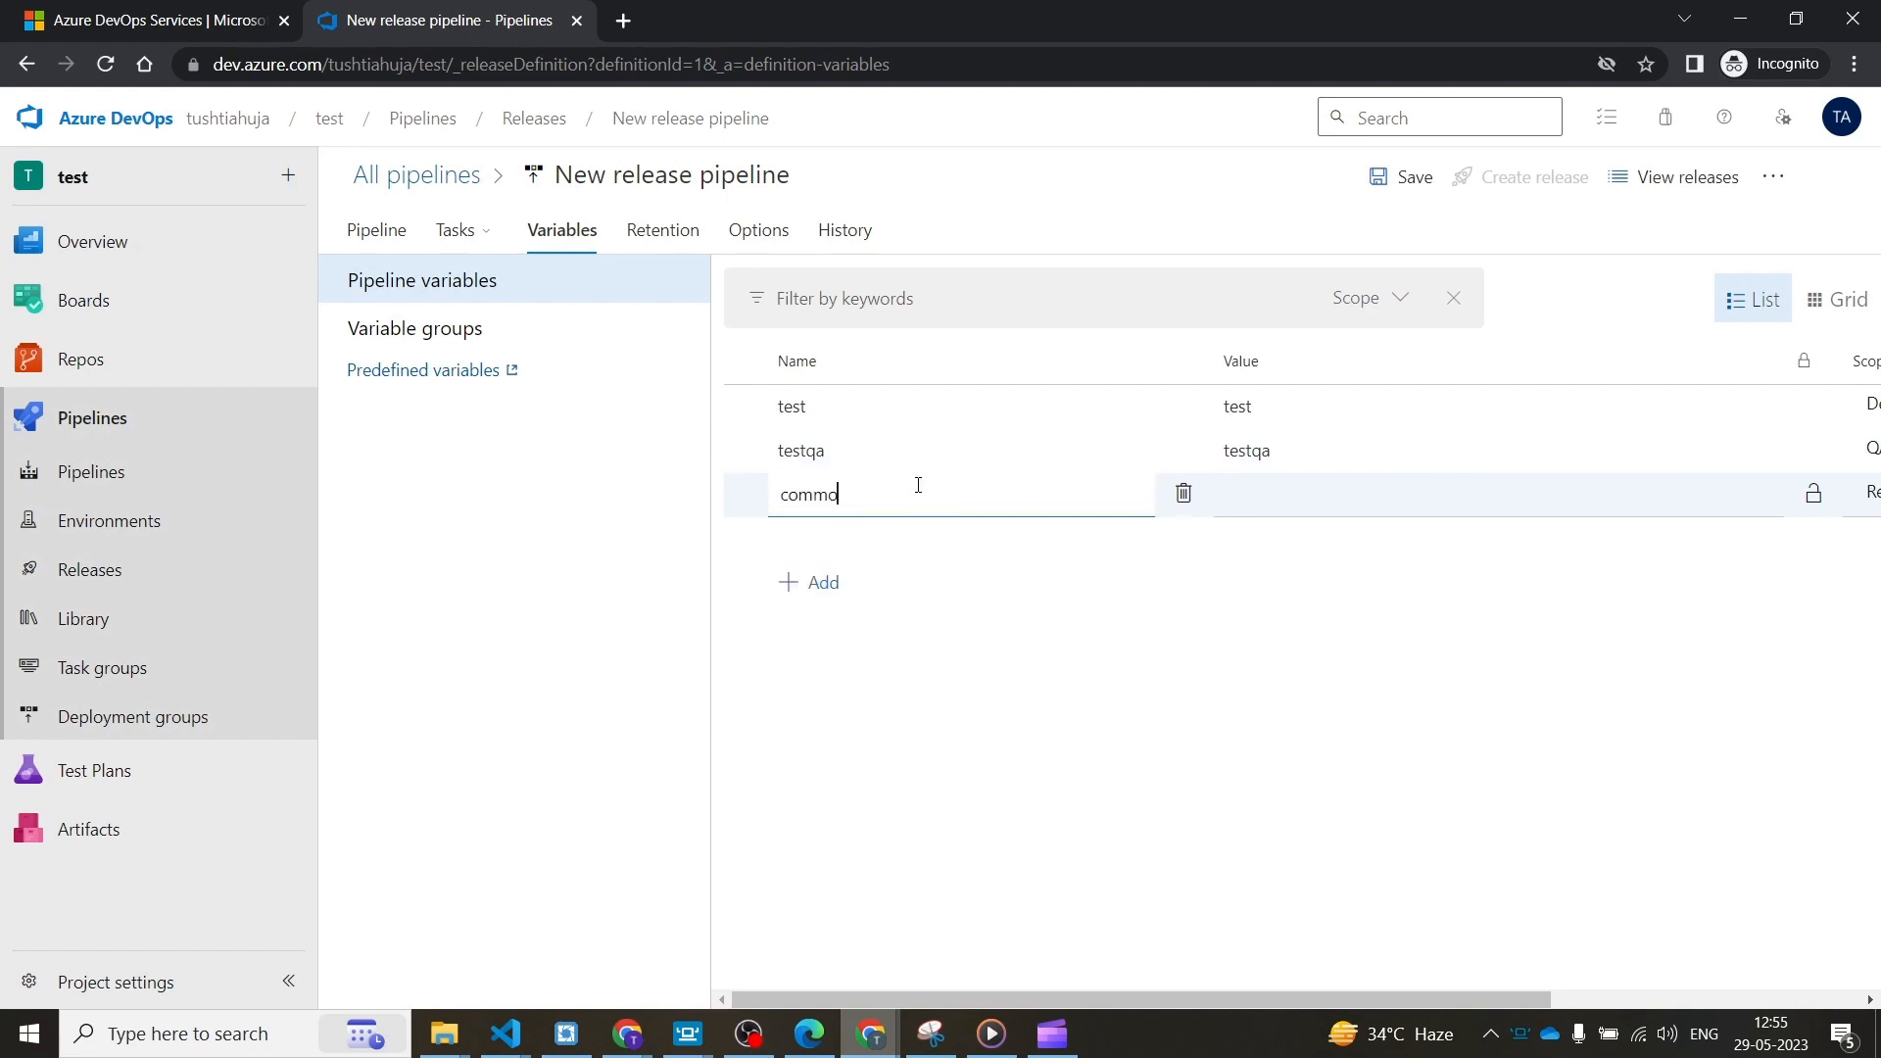
click(1278, 490)
text(common)
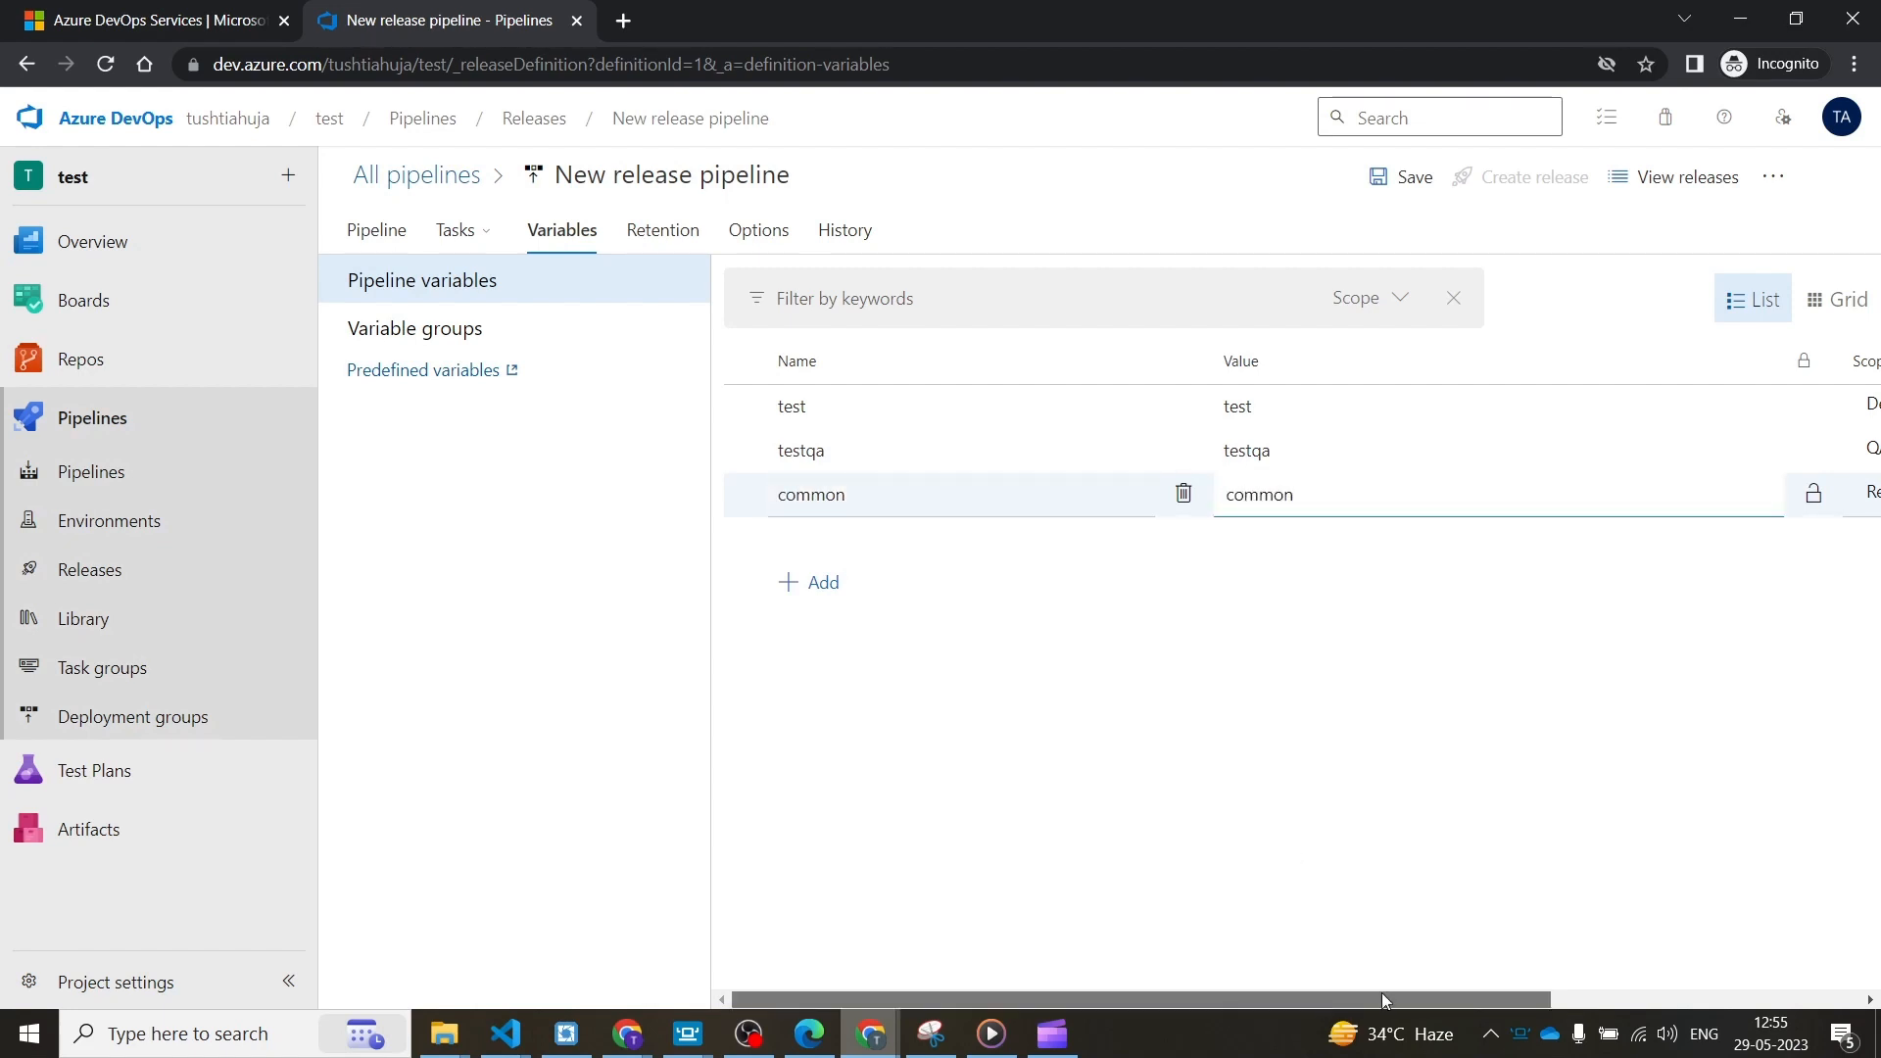
drag(1381, 991, 1690, 993)
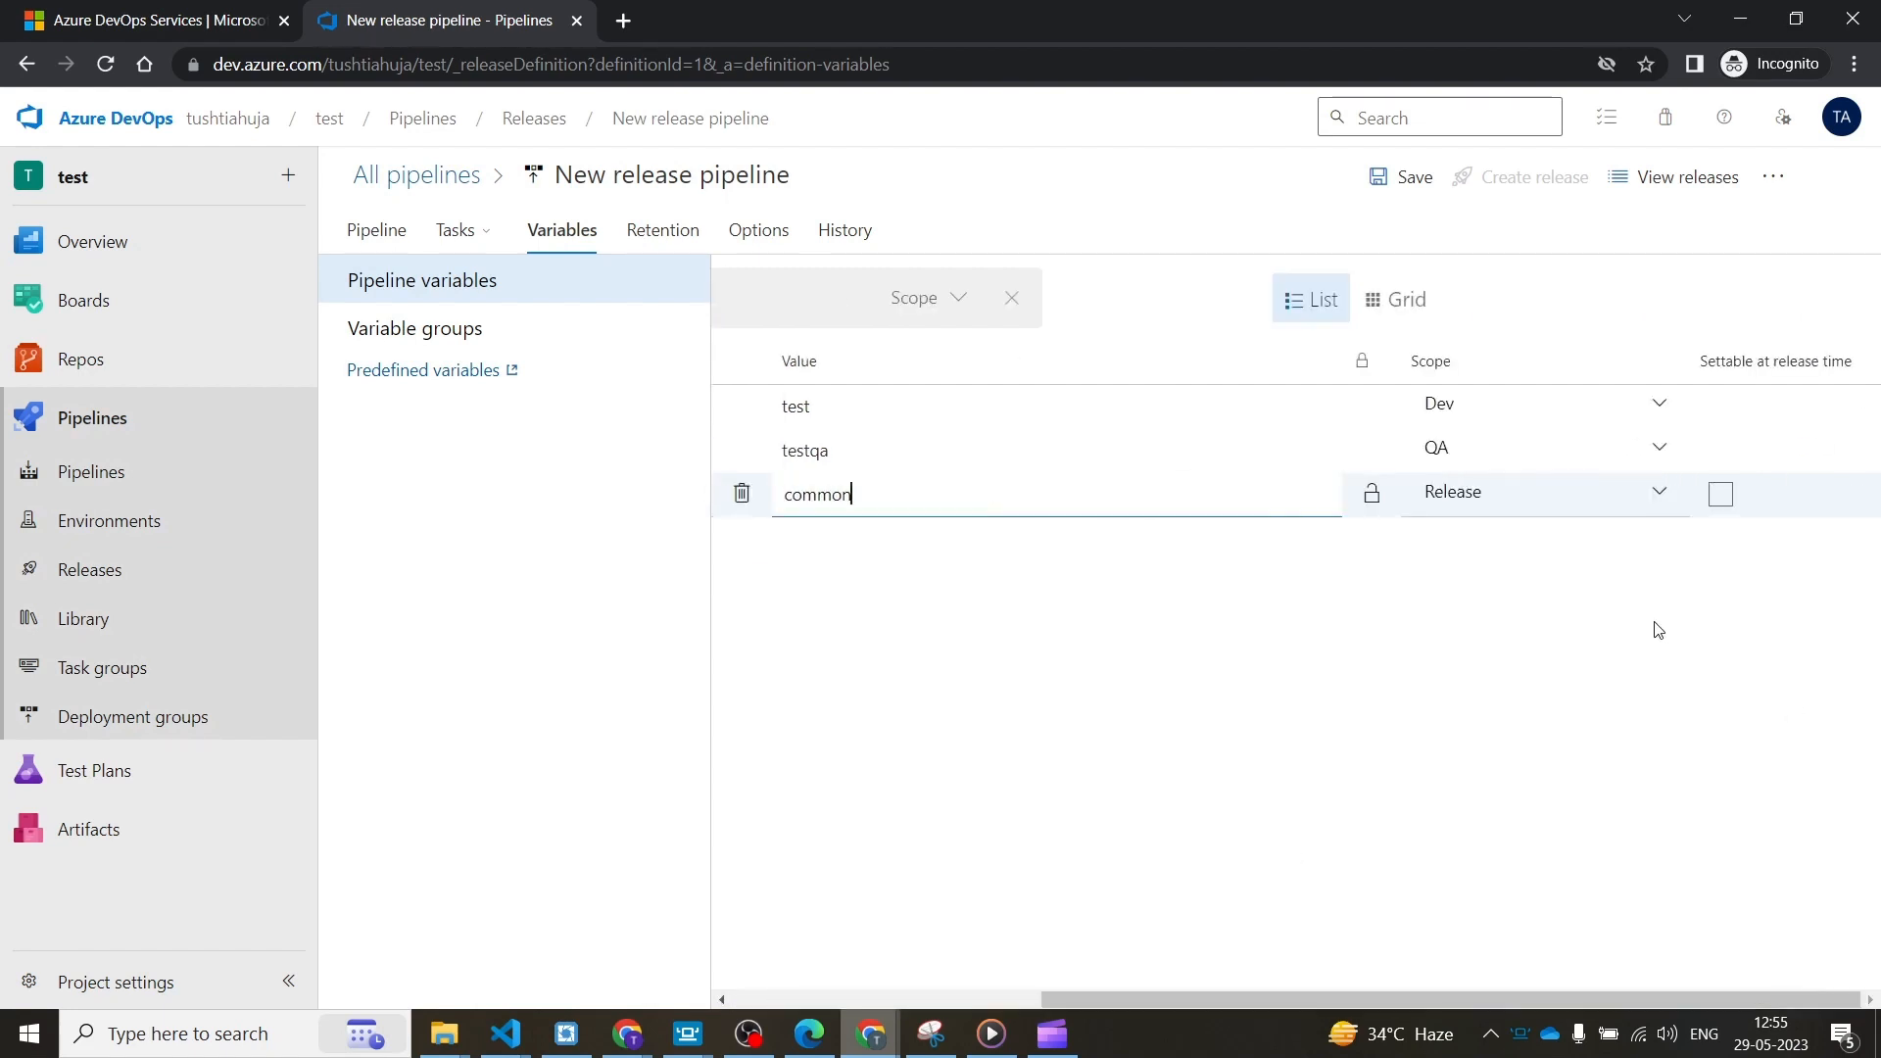
click(1410, 177)
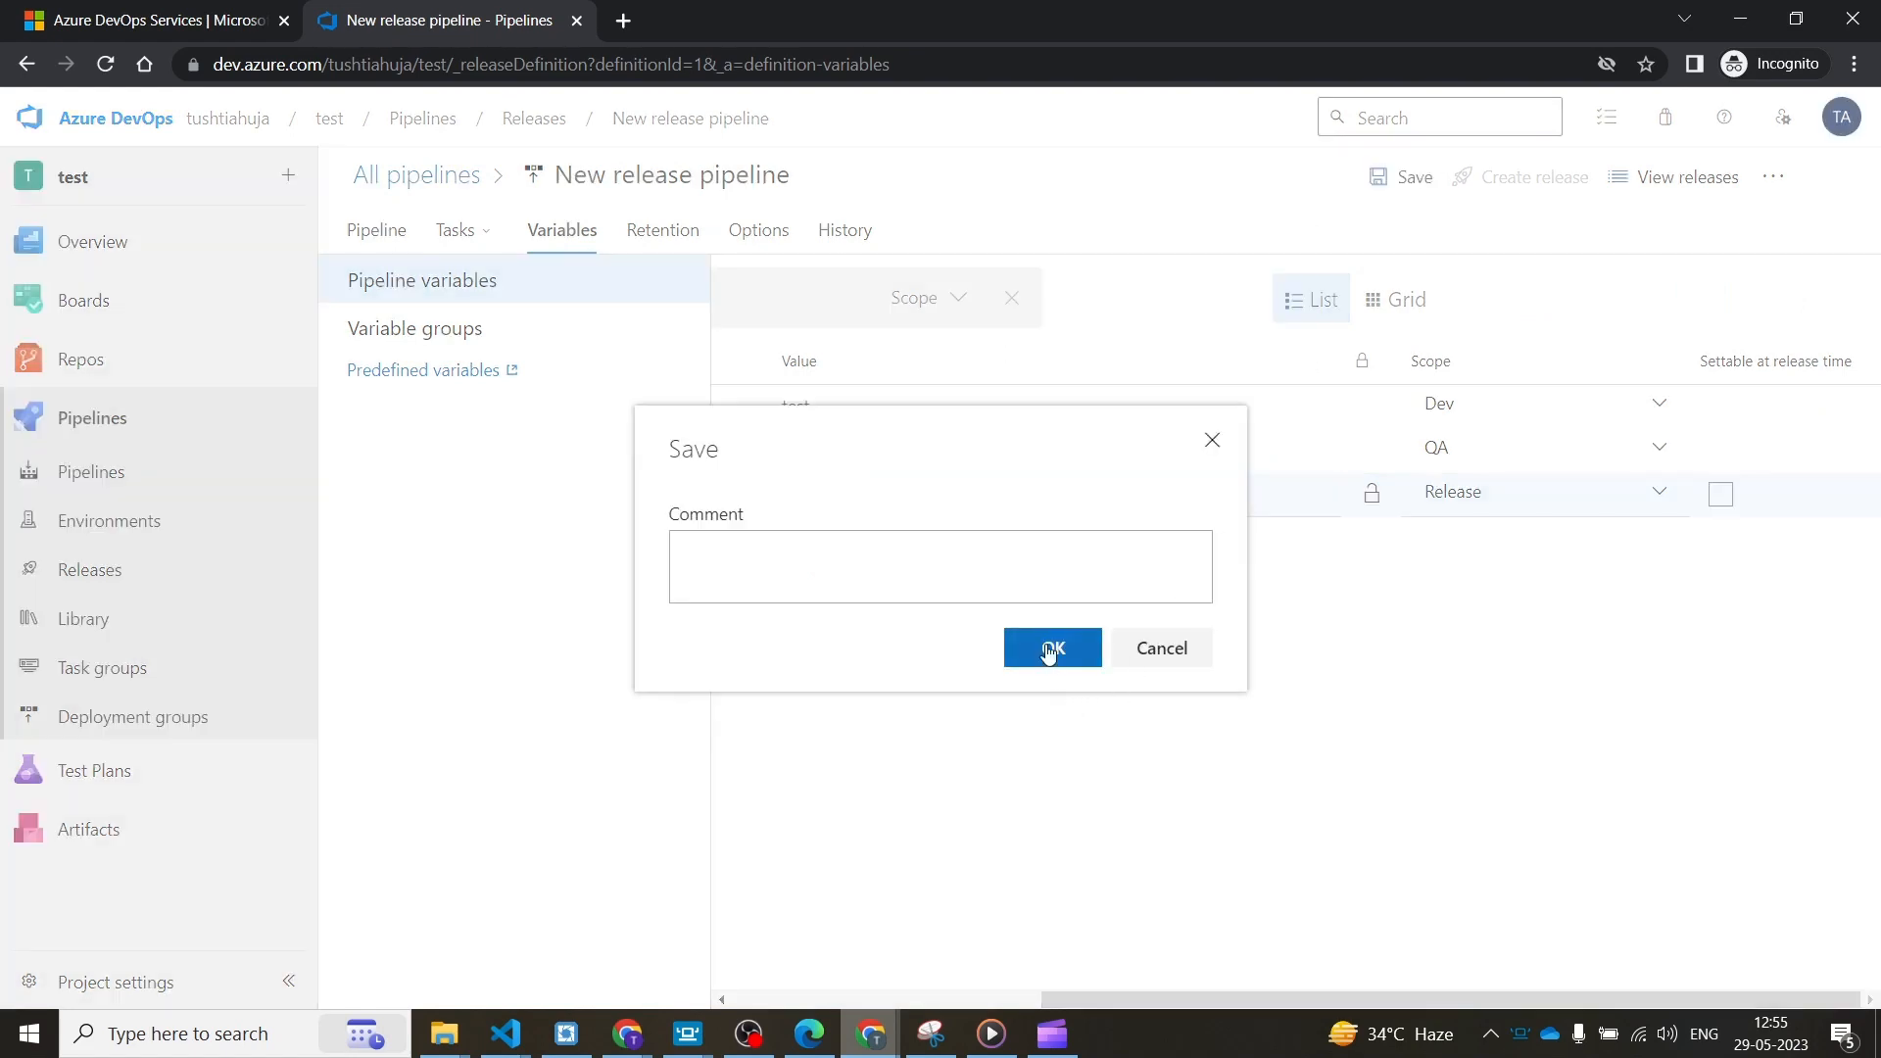
click(1050, 649)
- In the Dev stage's Bash script, replace the quoted "test" after echo with the beginning of a variable reference, $(d
click(453, 240)
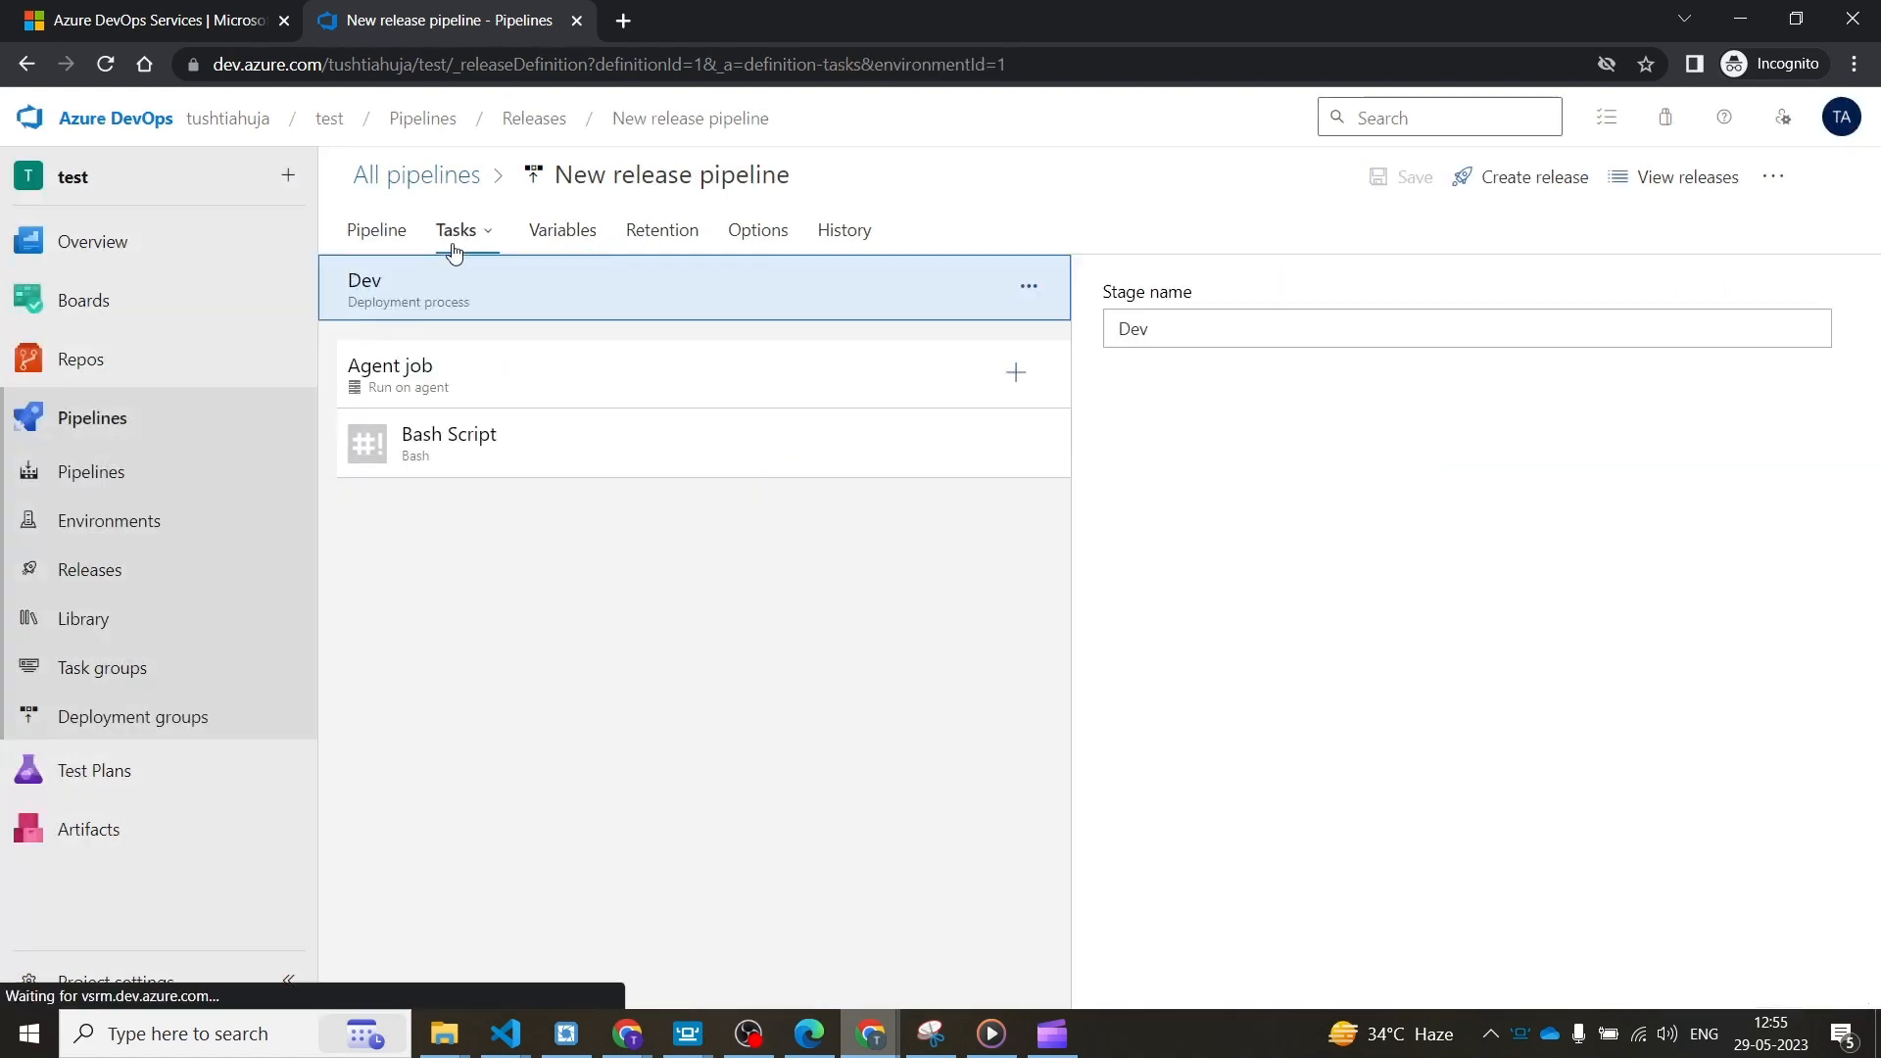
click(525, 441)
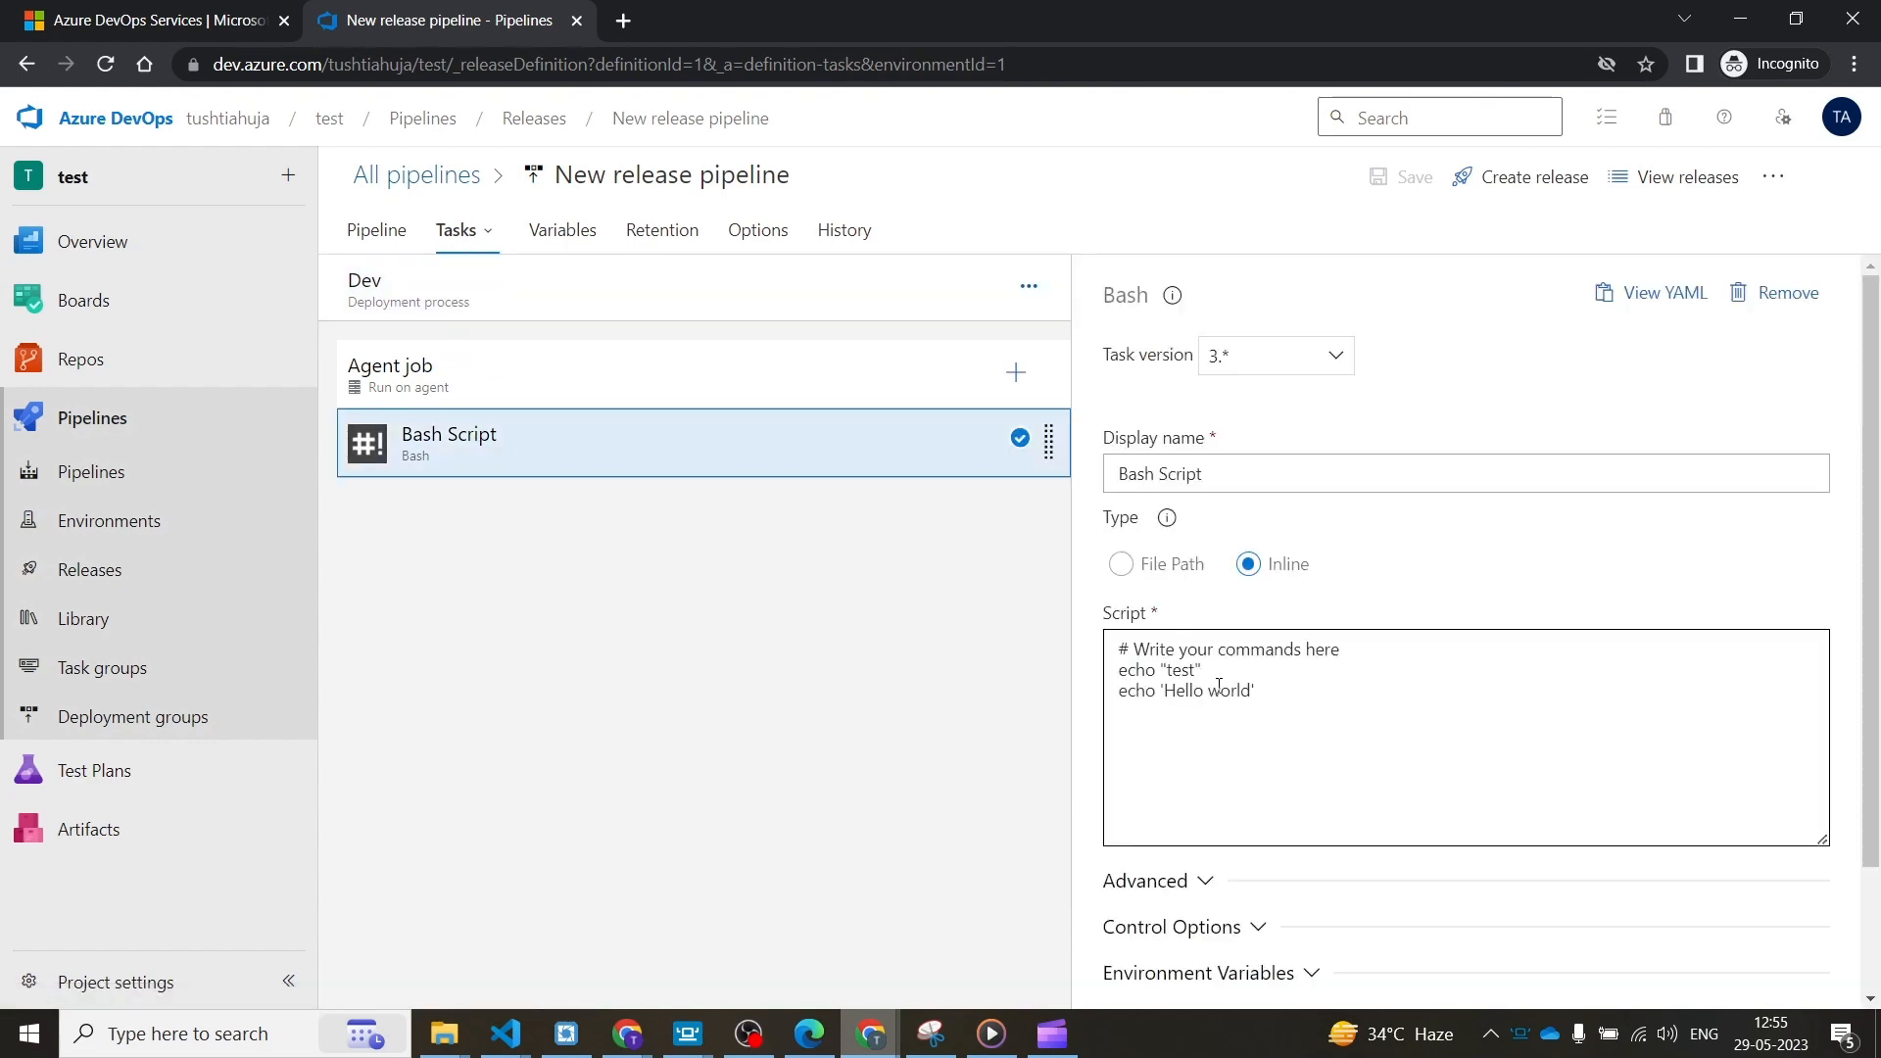
drag(1203, 670, 1160, 670)
text(')
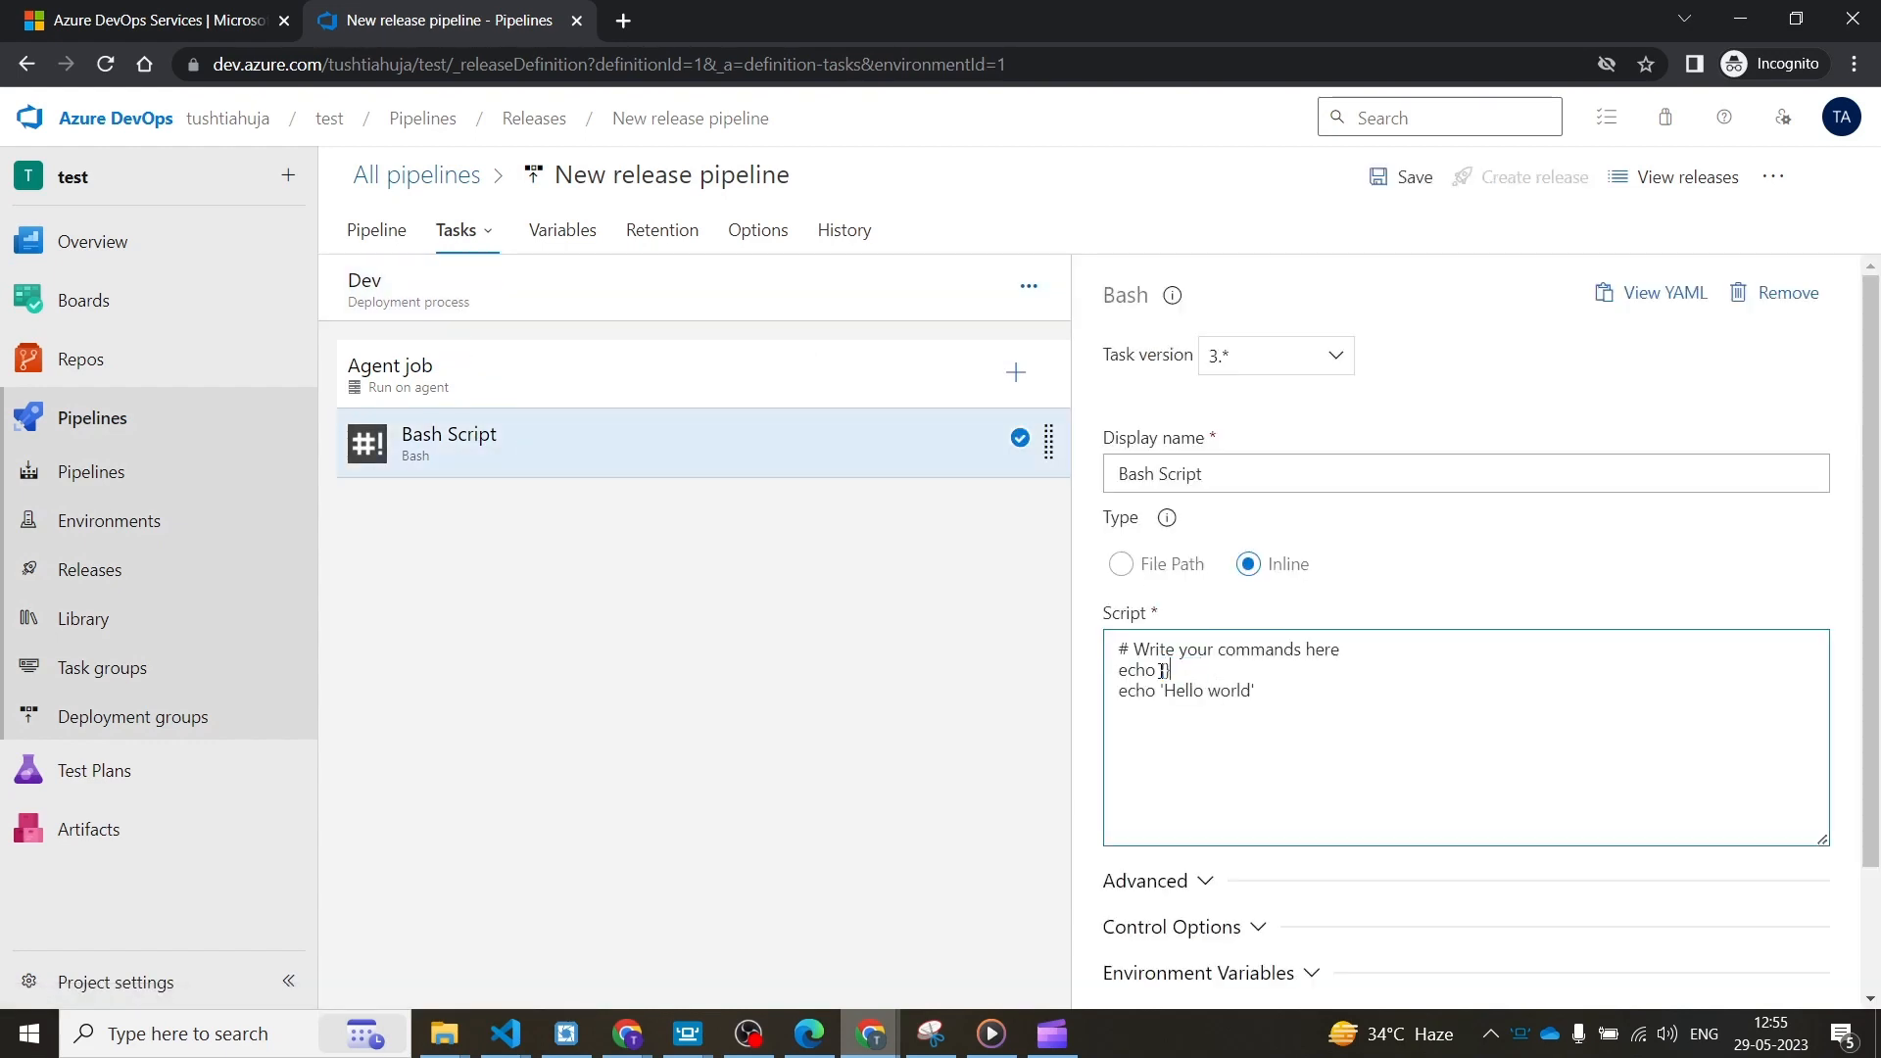
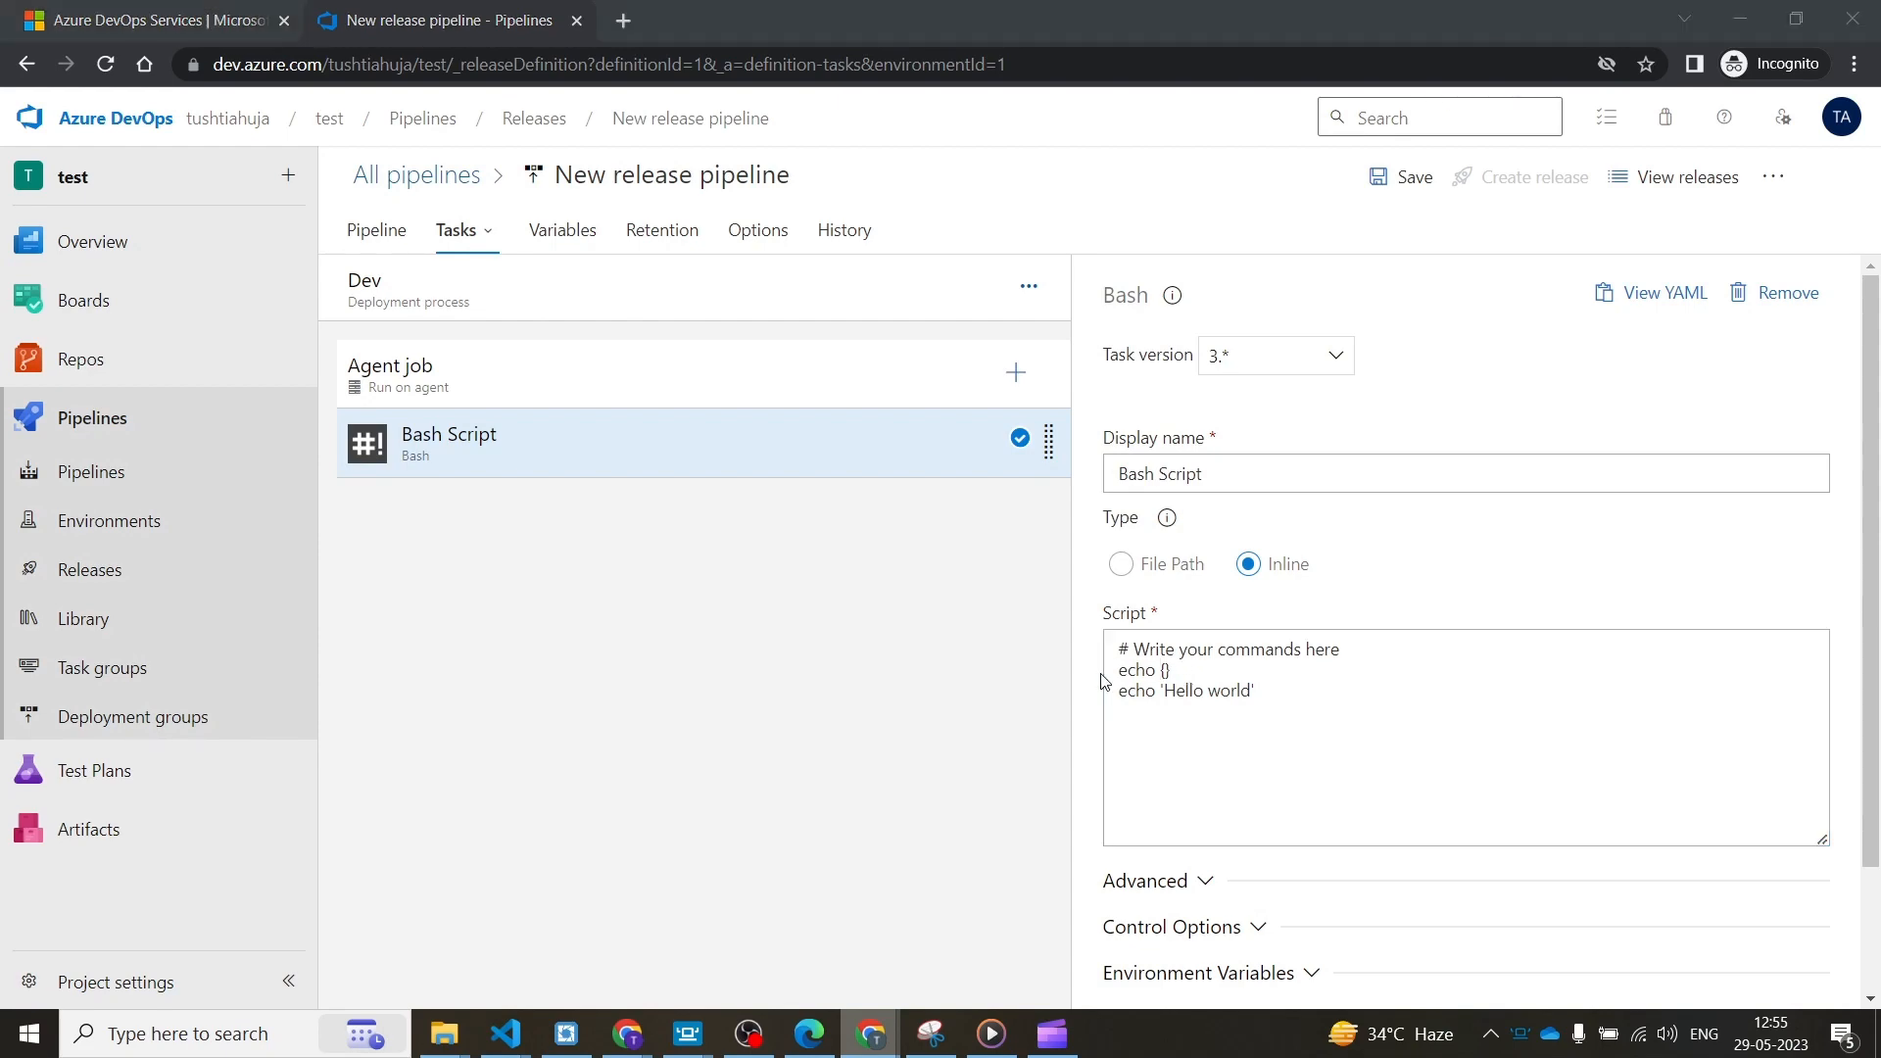
key(alt+Tab)
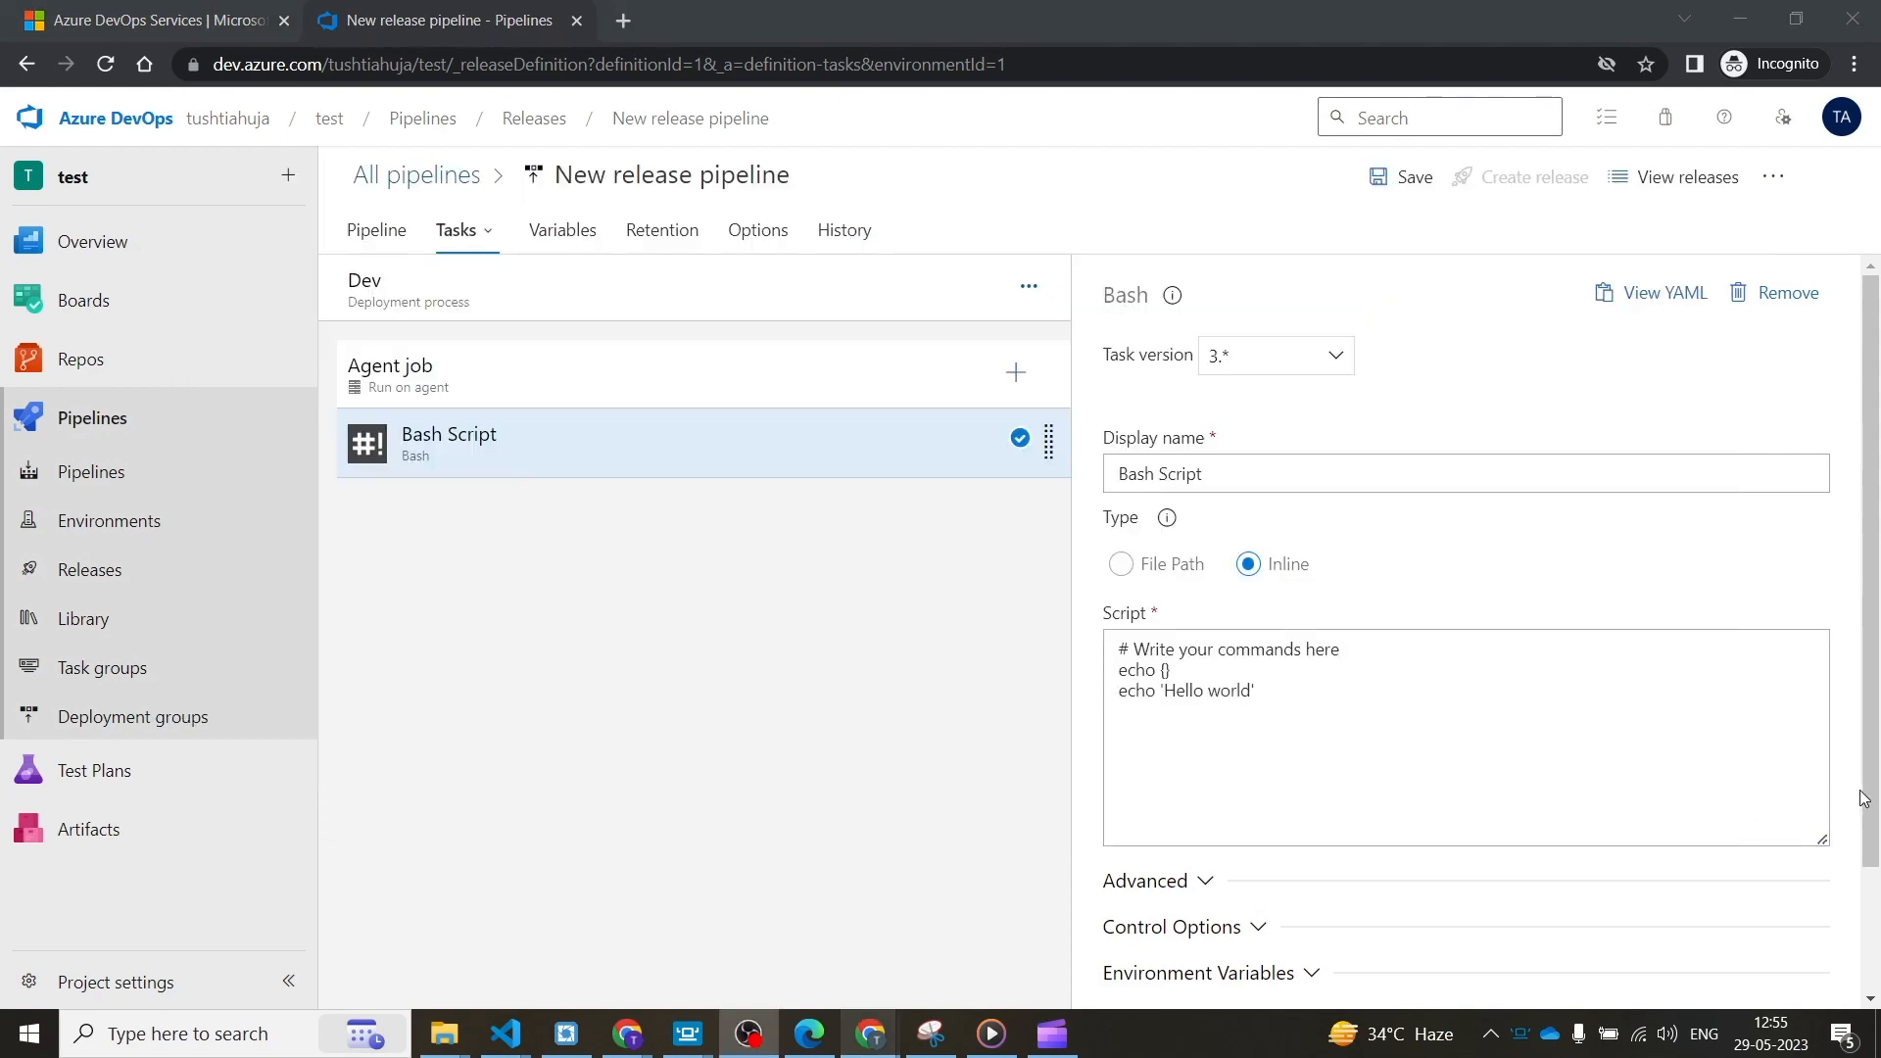
click(1165, 670)
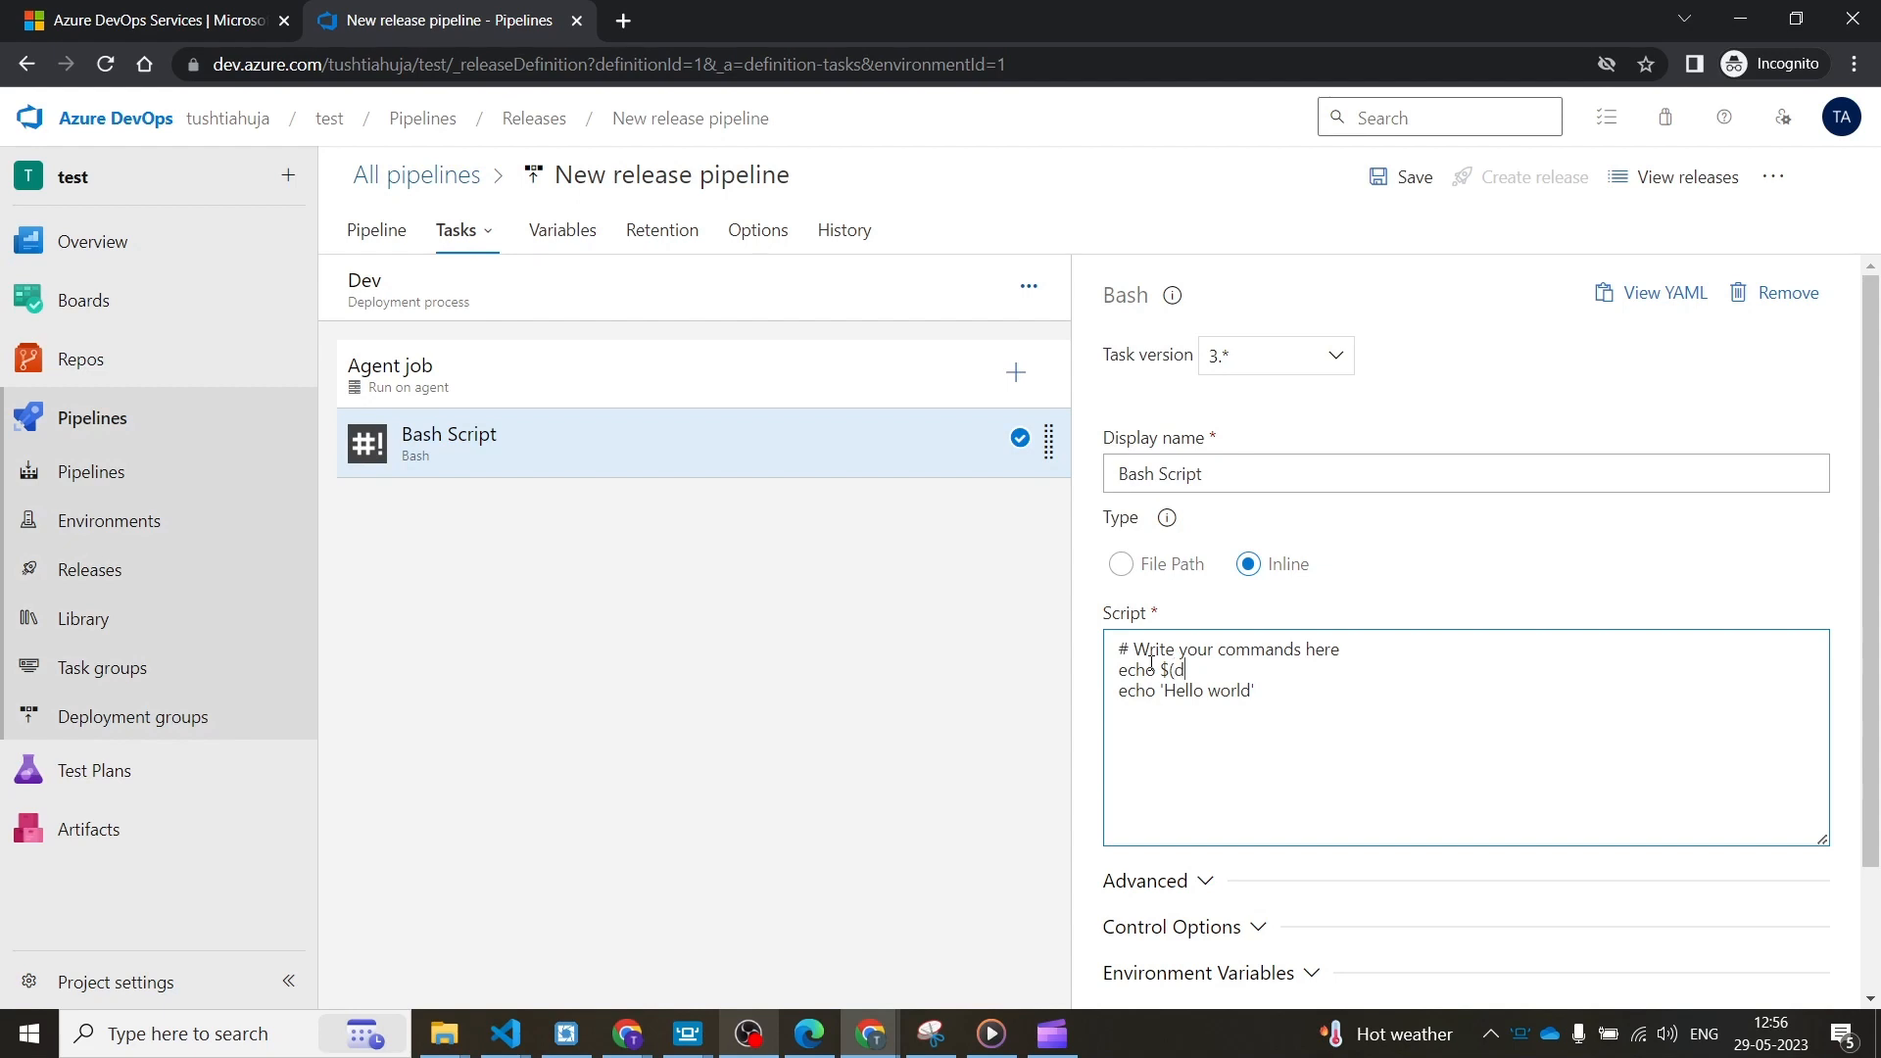
- Rename the QA-scoped pipeline variable to test and set its value to test
click(575, 233)
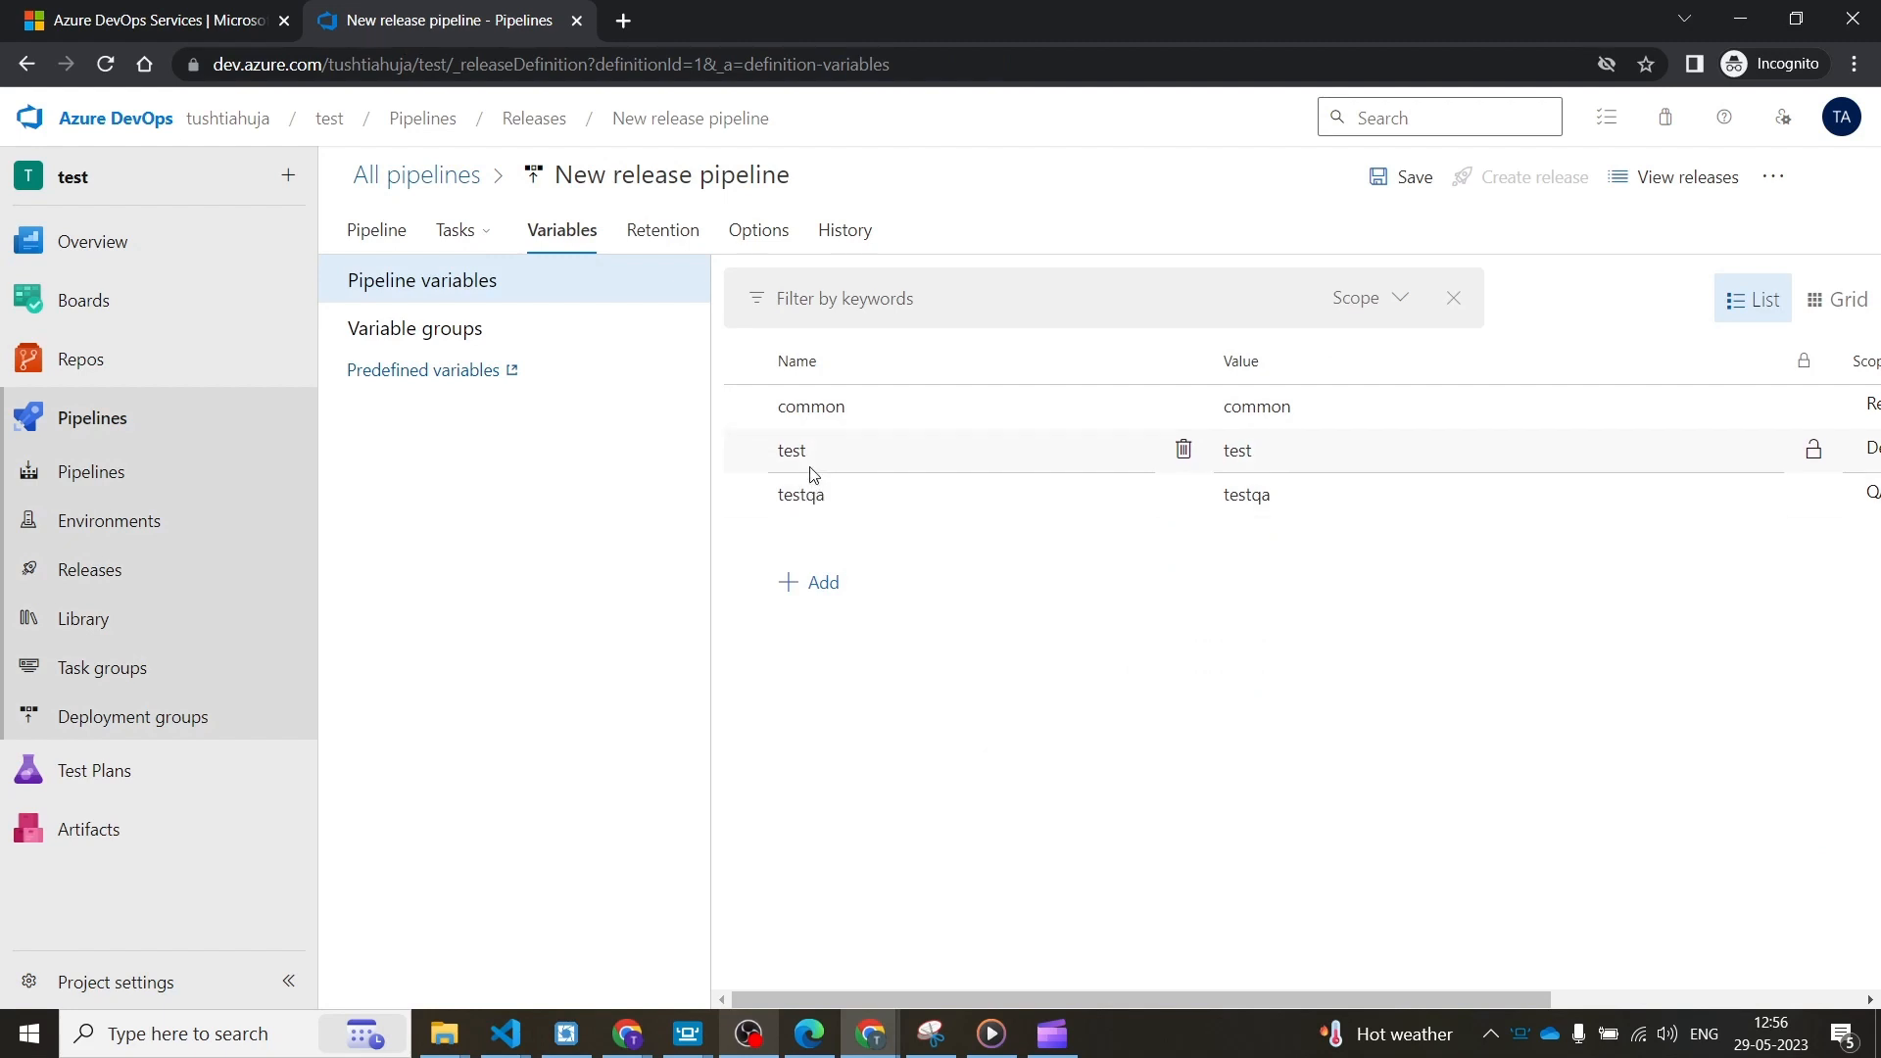
click(855, 505)
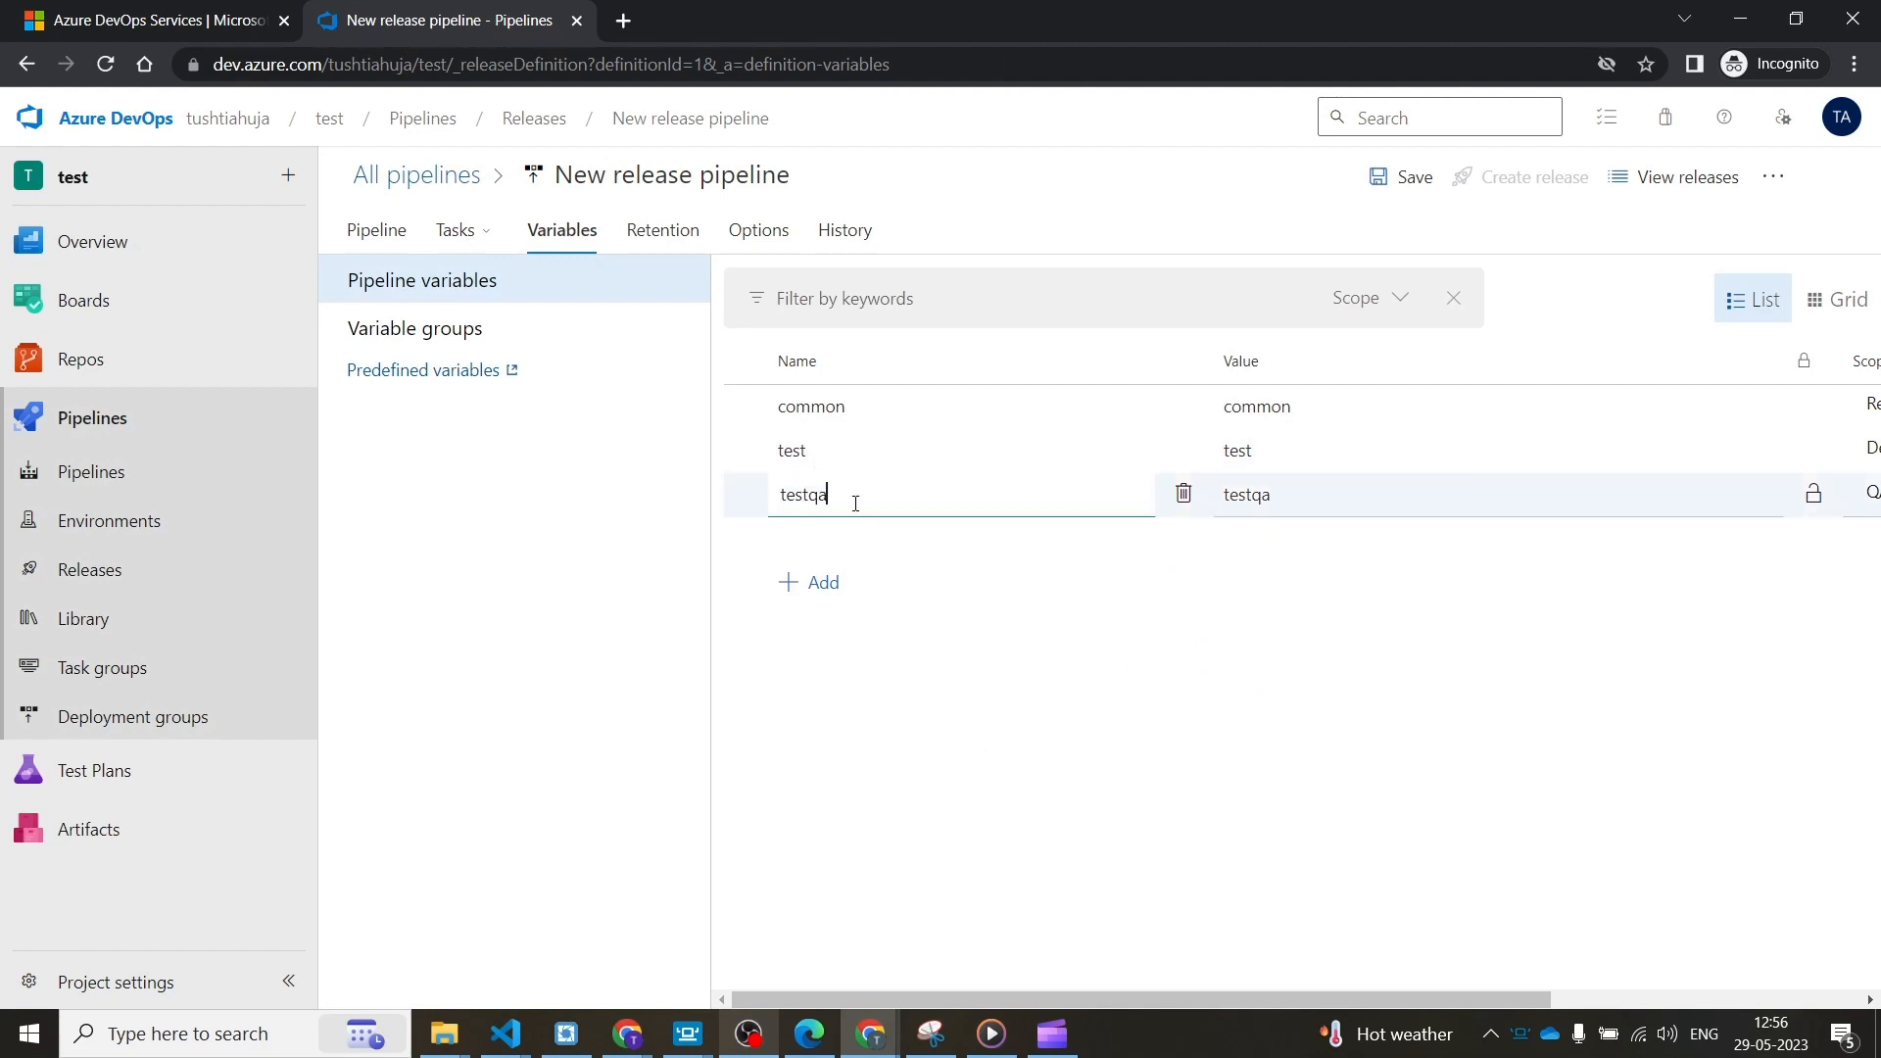
click(1320, 489)
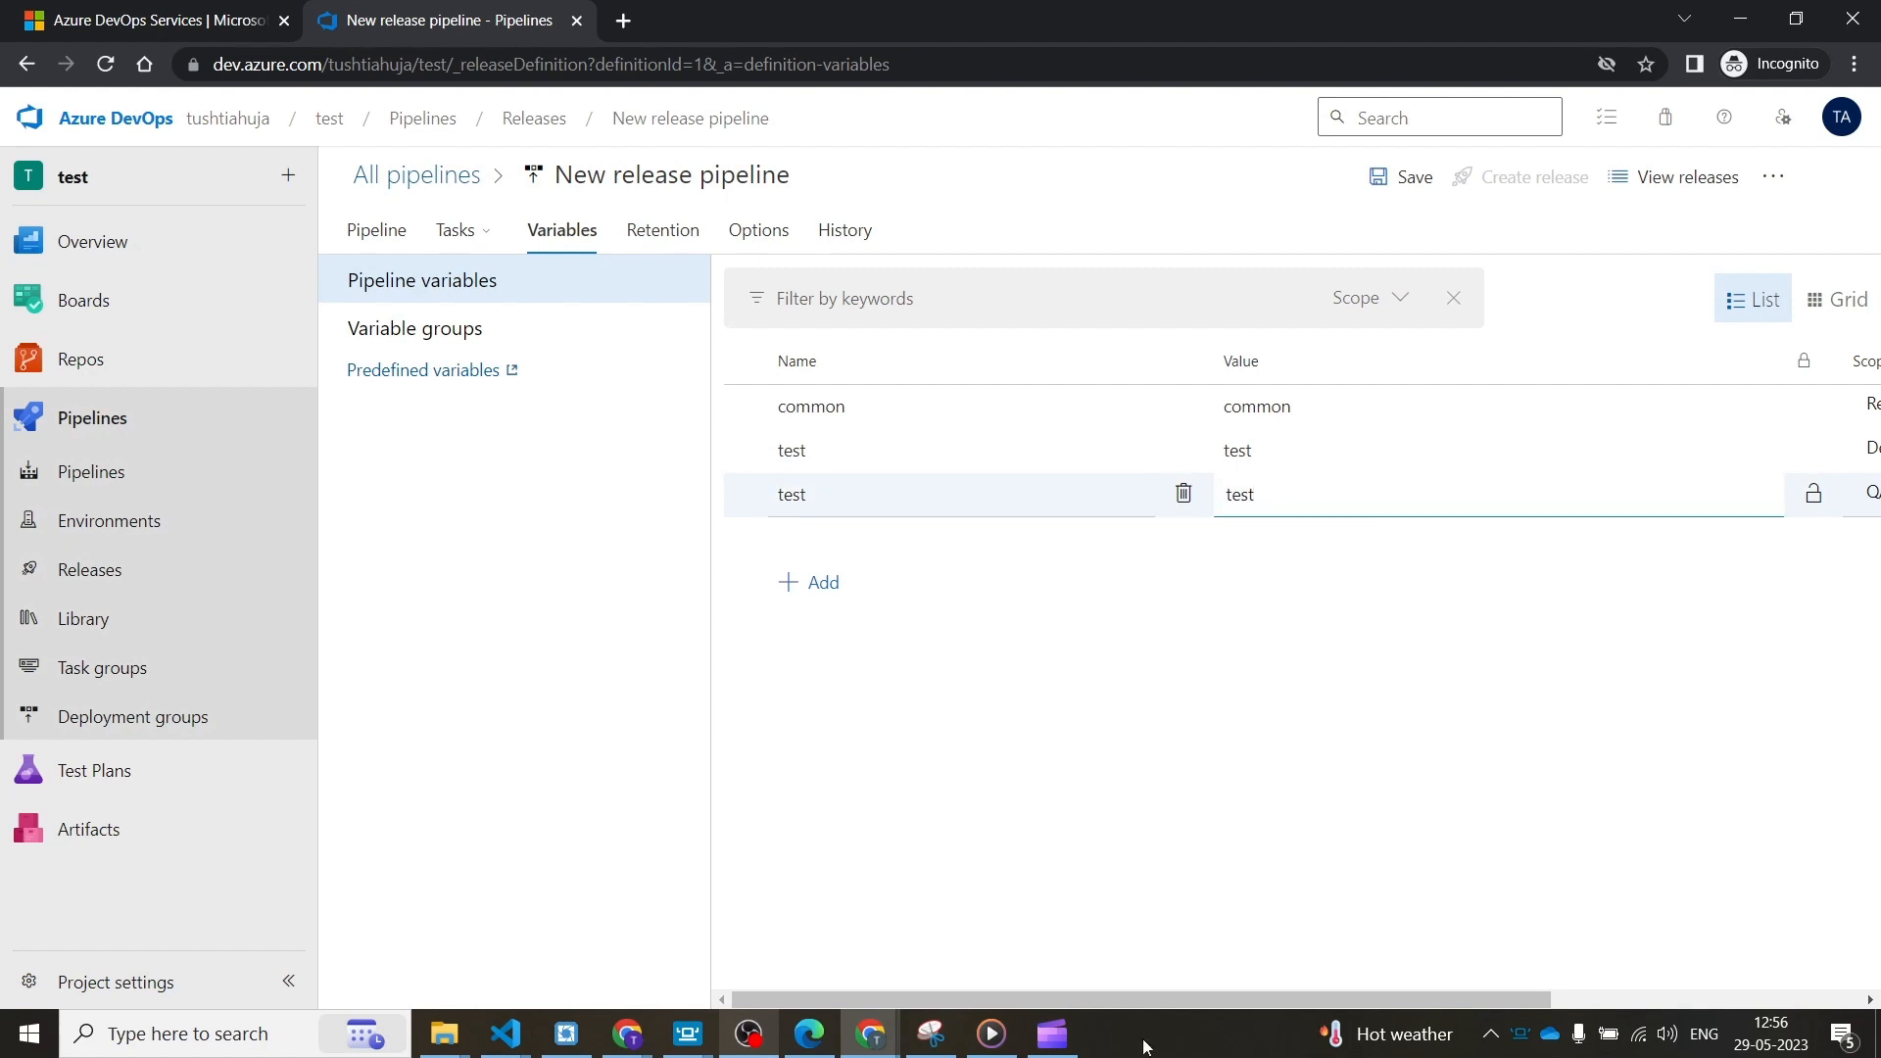
scroll(1266, 989, right, 5)
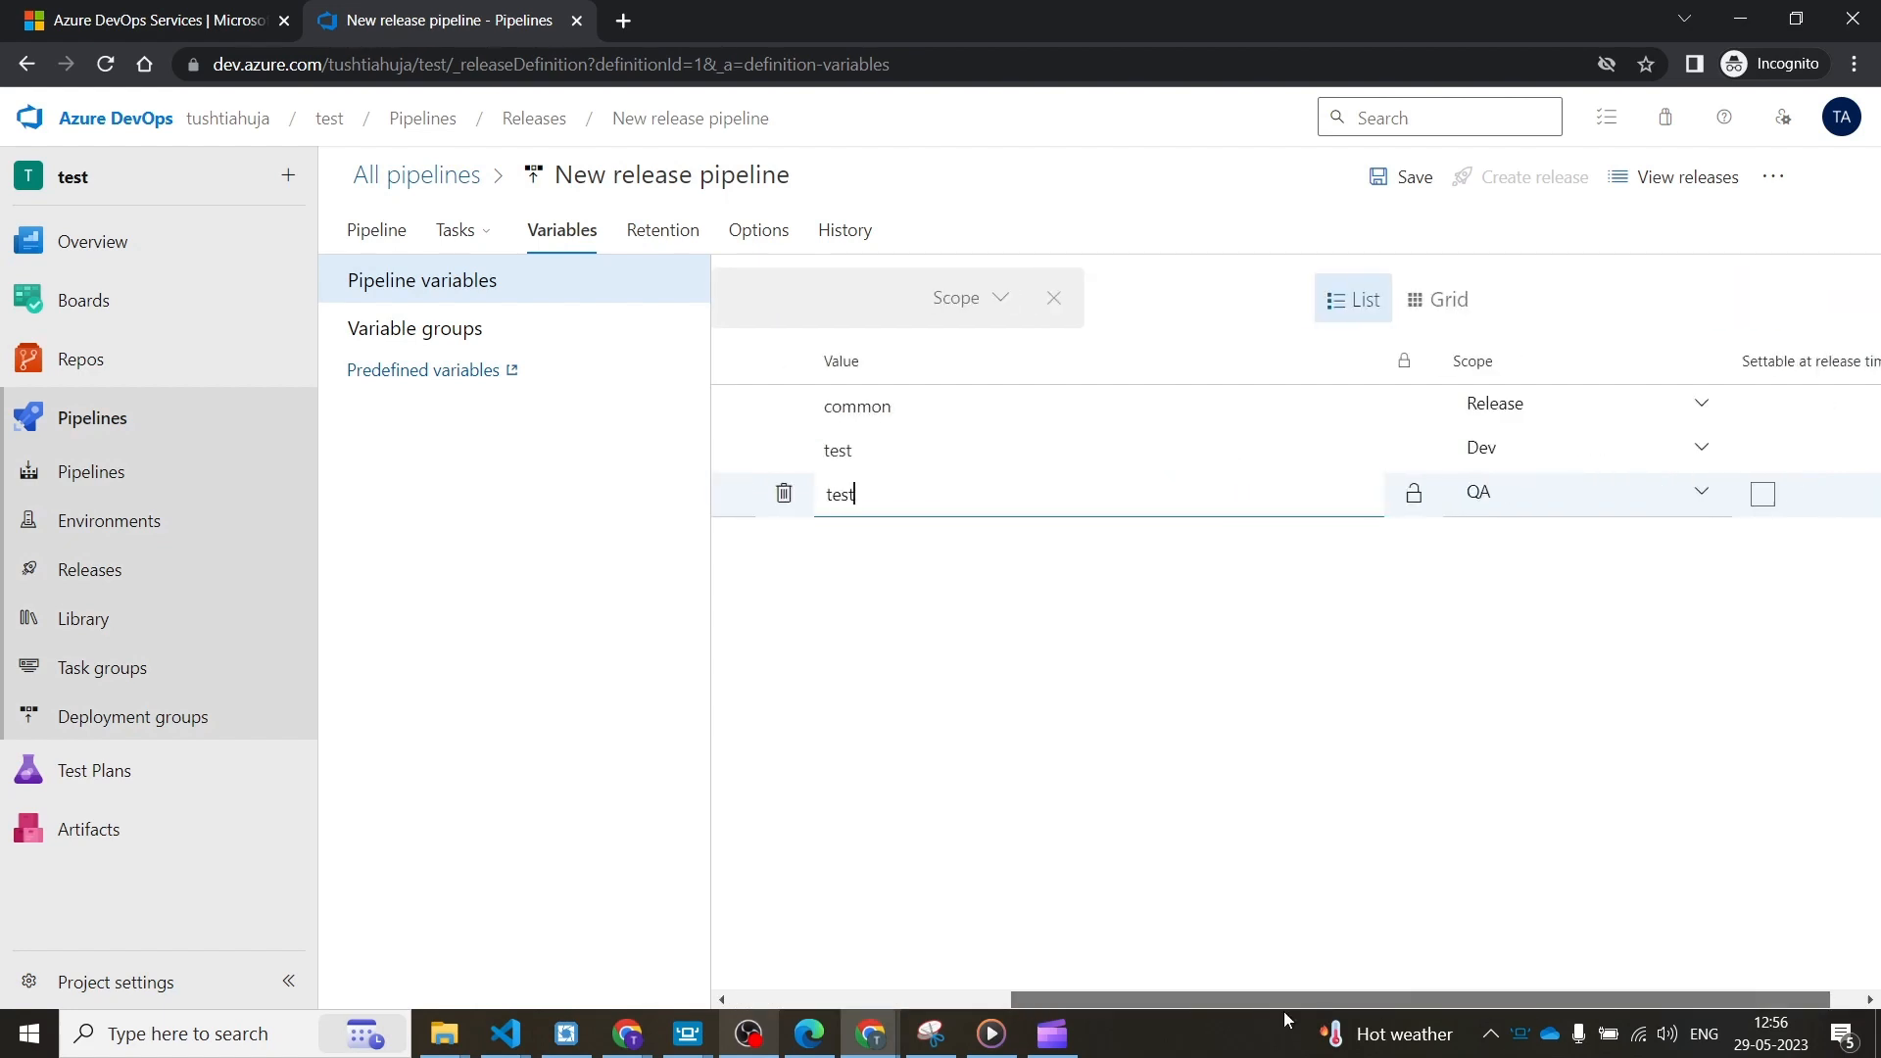
scroll(1283, 1012, left, 5)
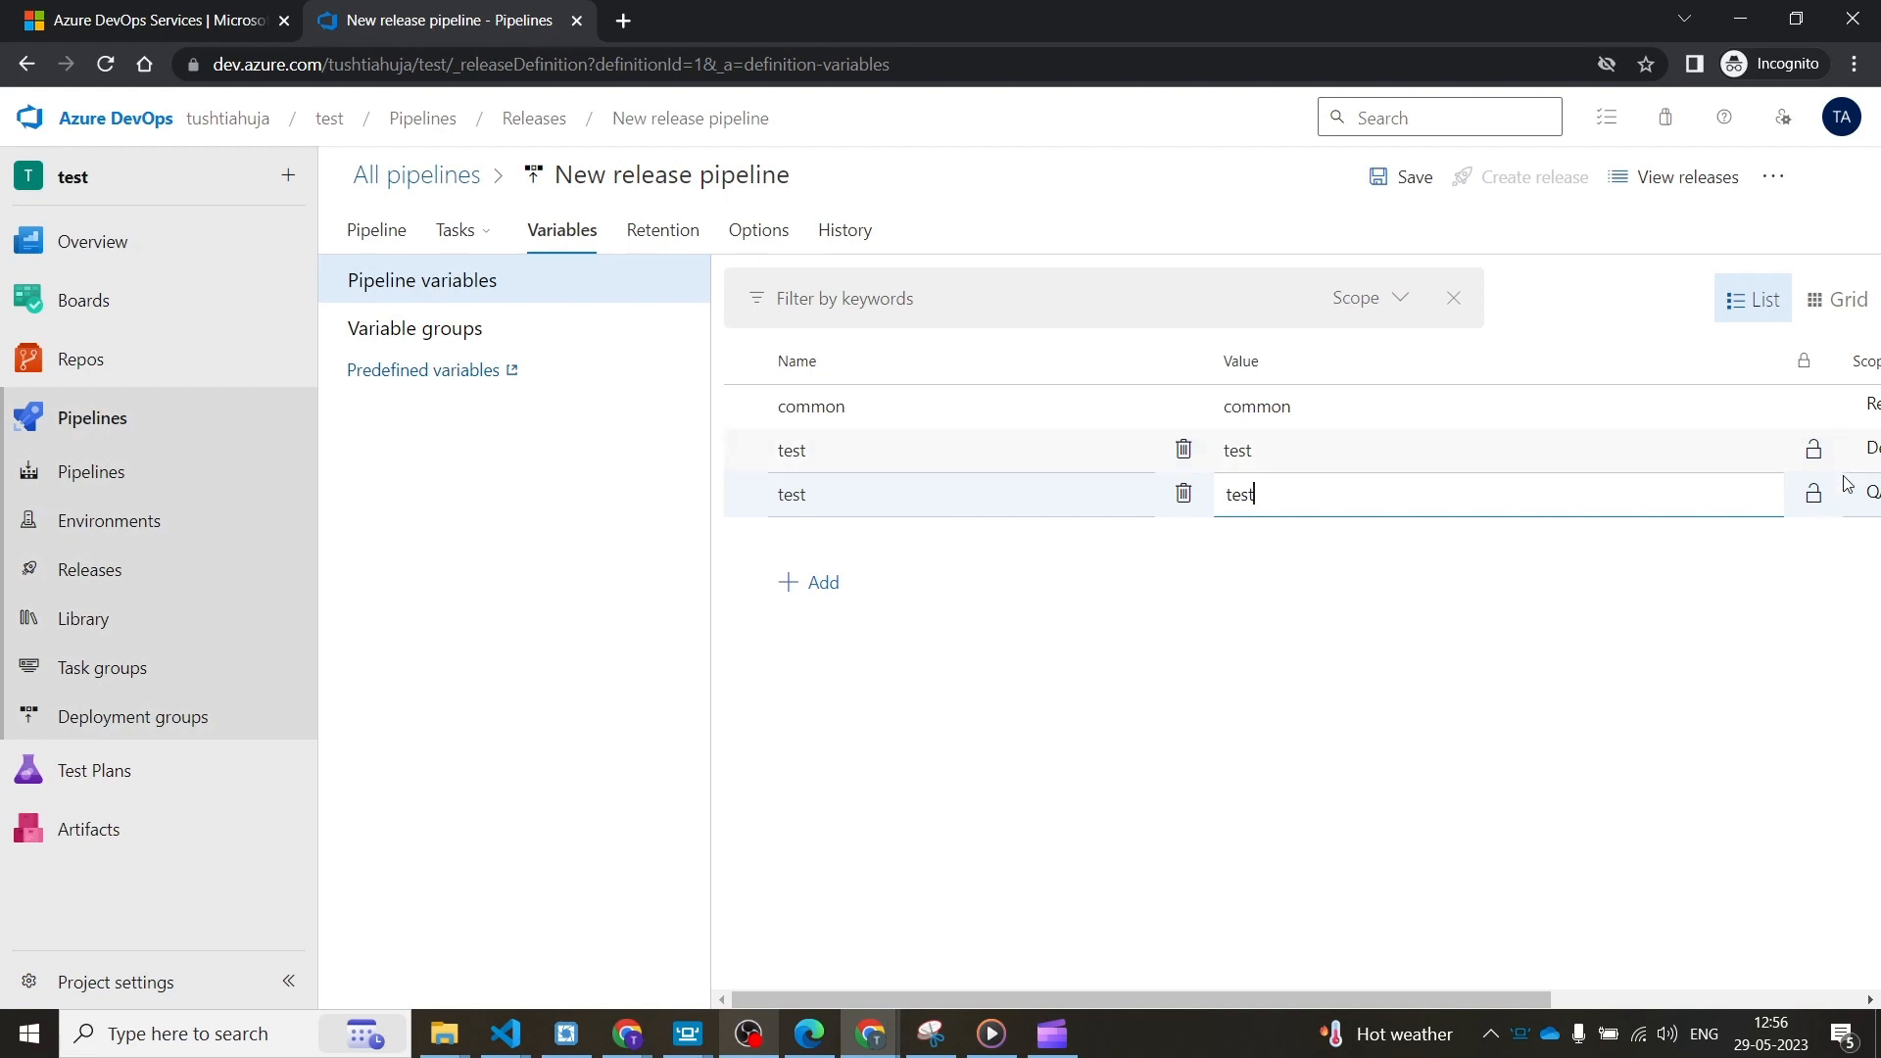
- Complete the variable reference in the Dev stage's Bash script so the line is echo $(test)
click(465, 232)
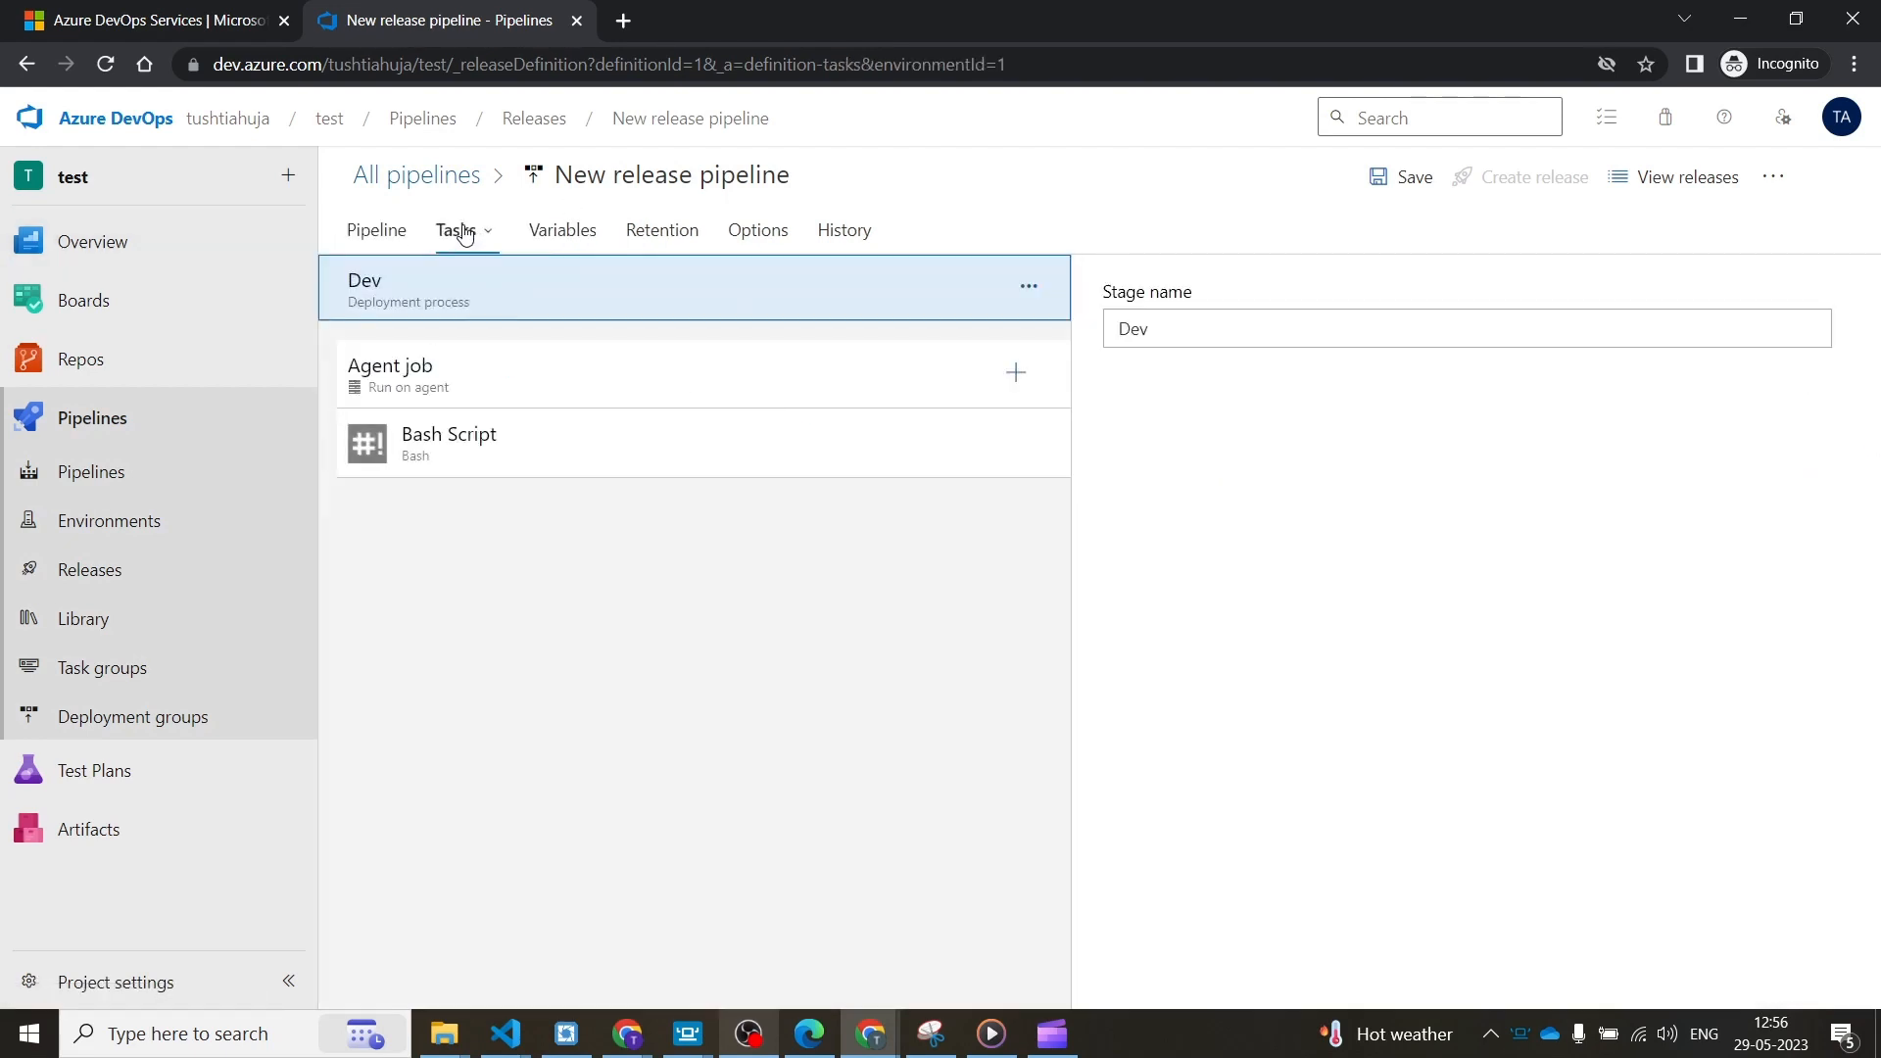
click(587, 461)
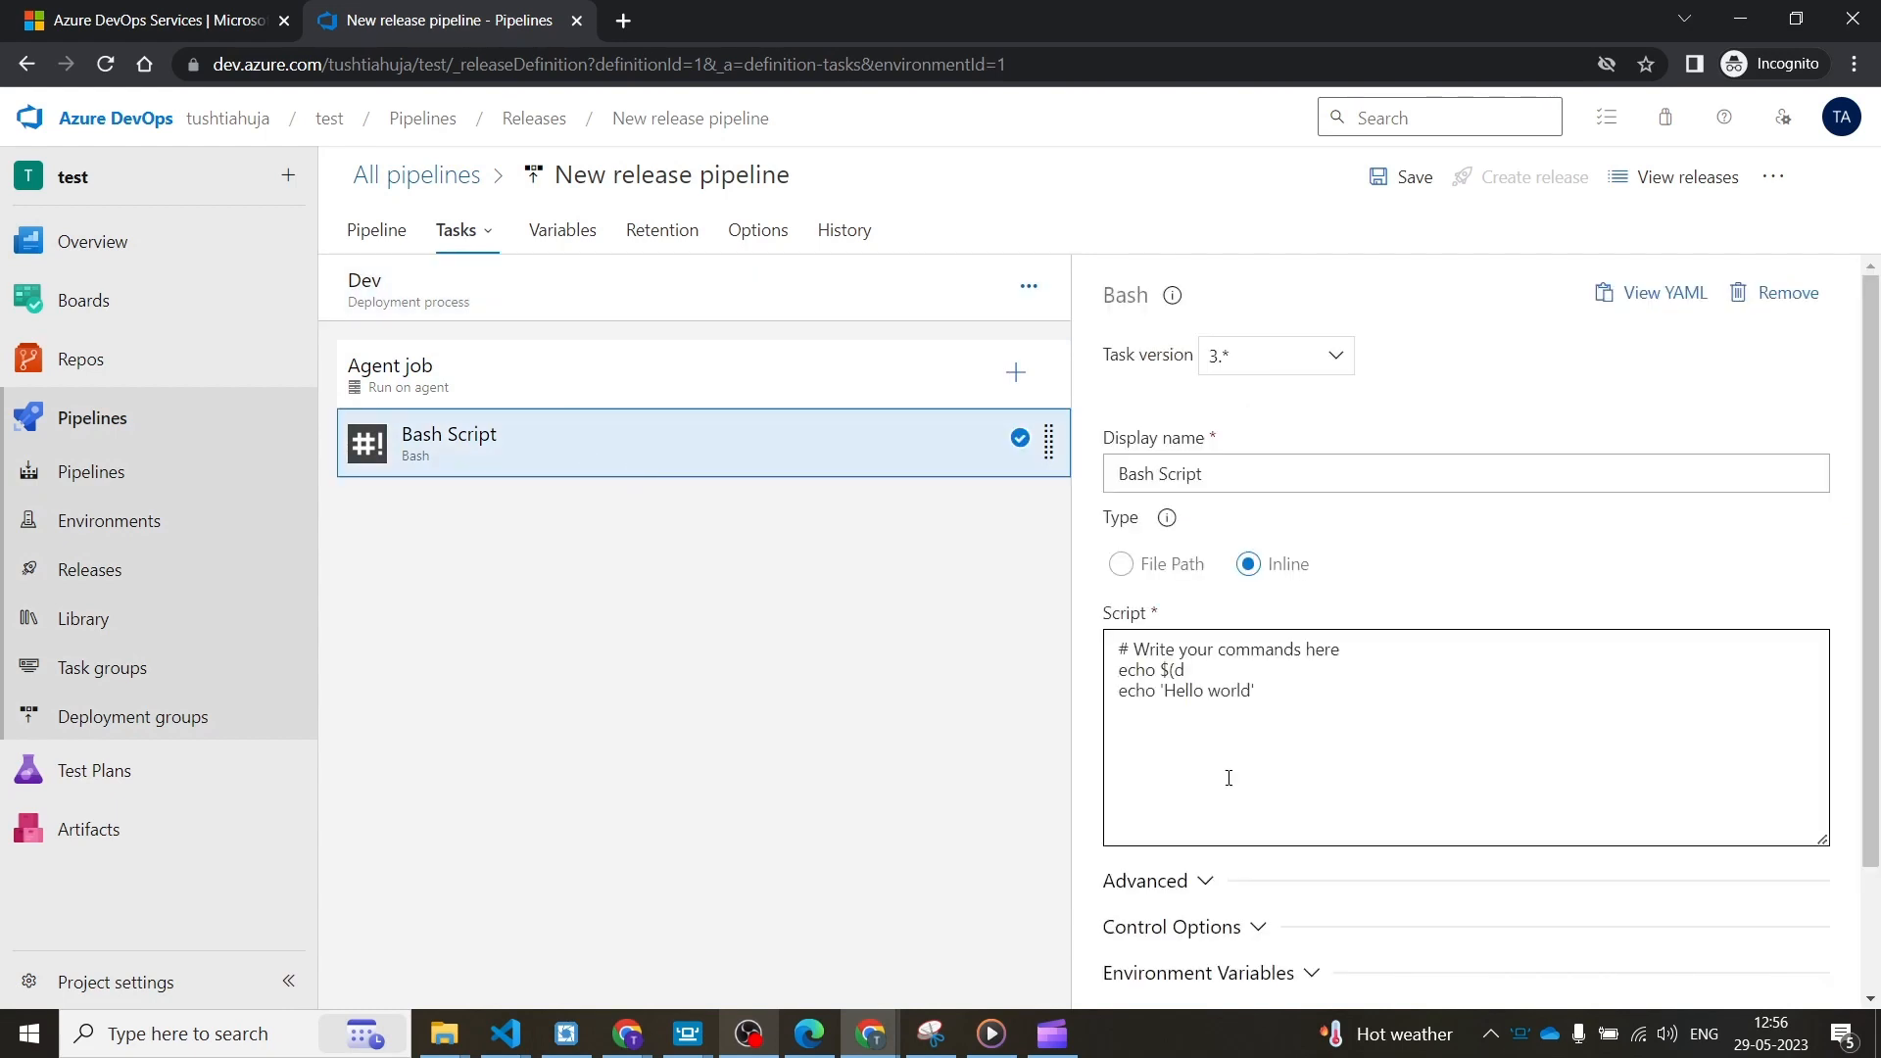
click(1196, 664)
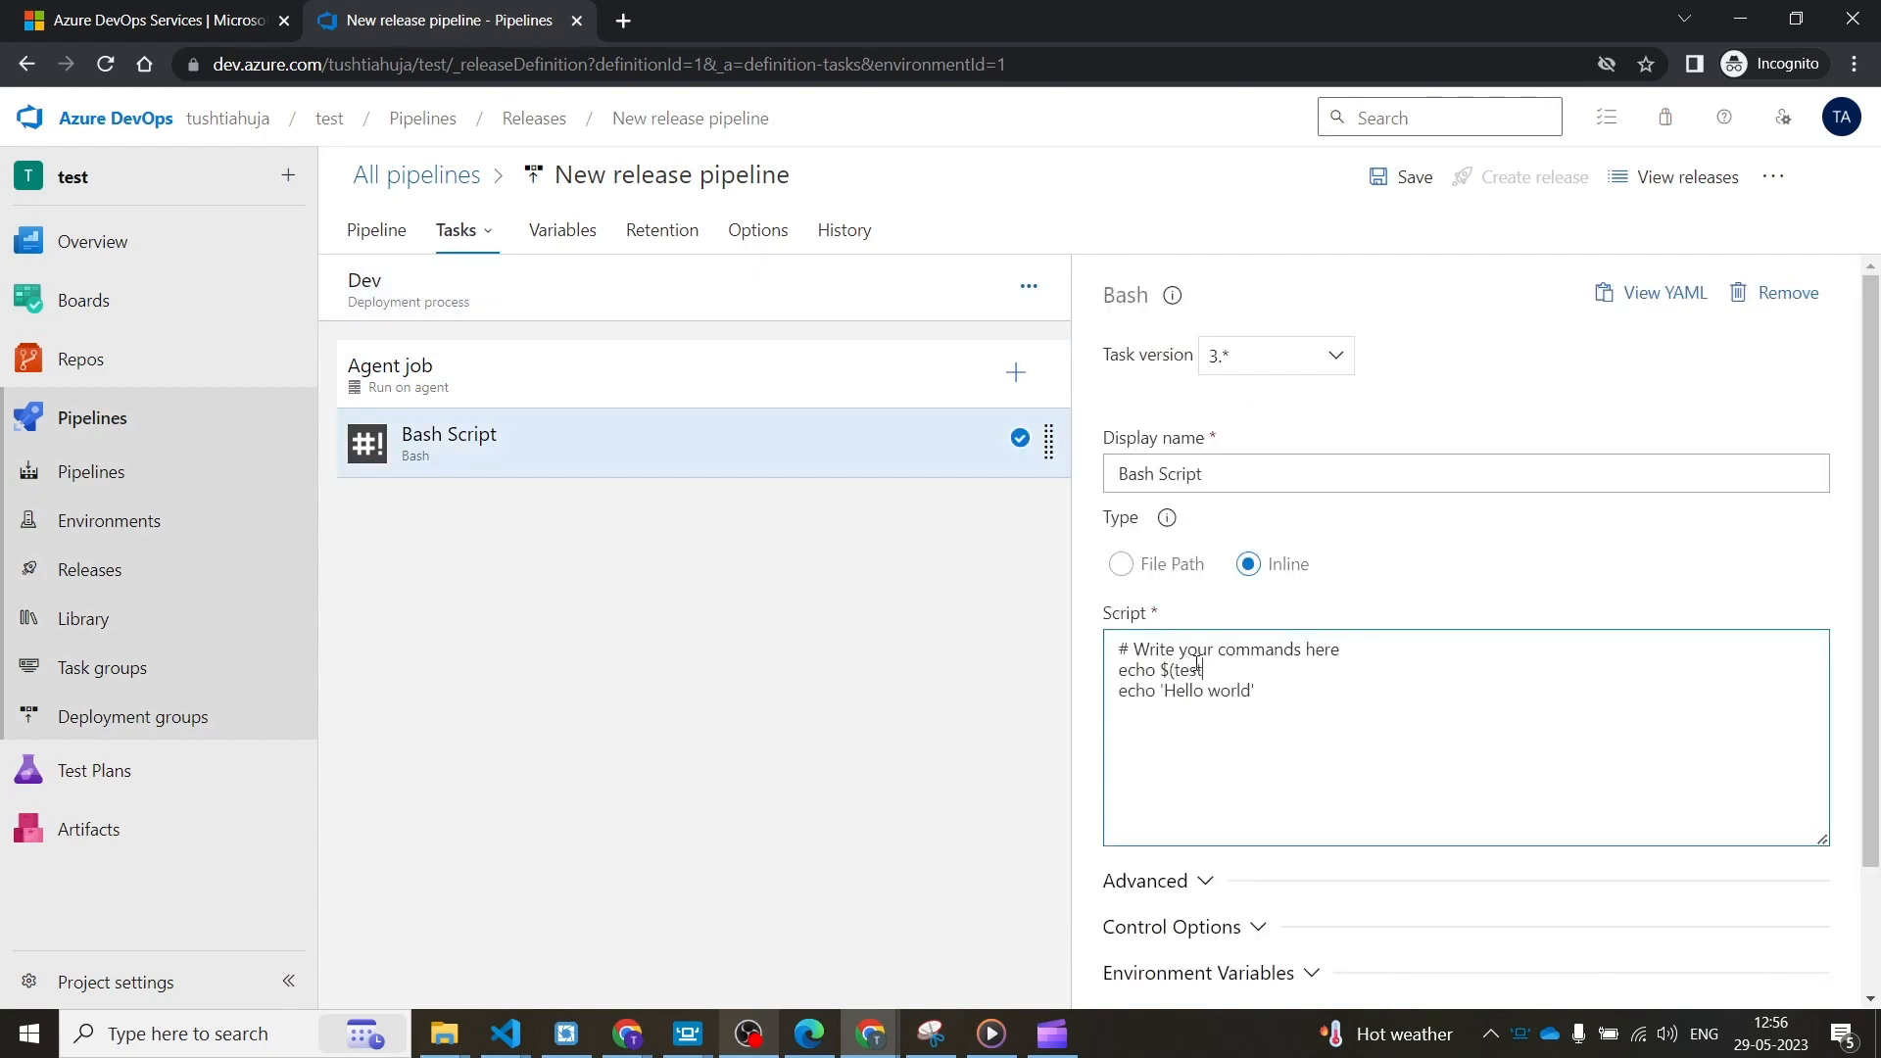
drag(1227, 676, 1117, 668)
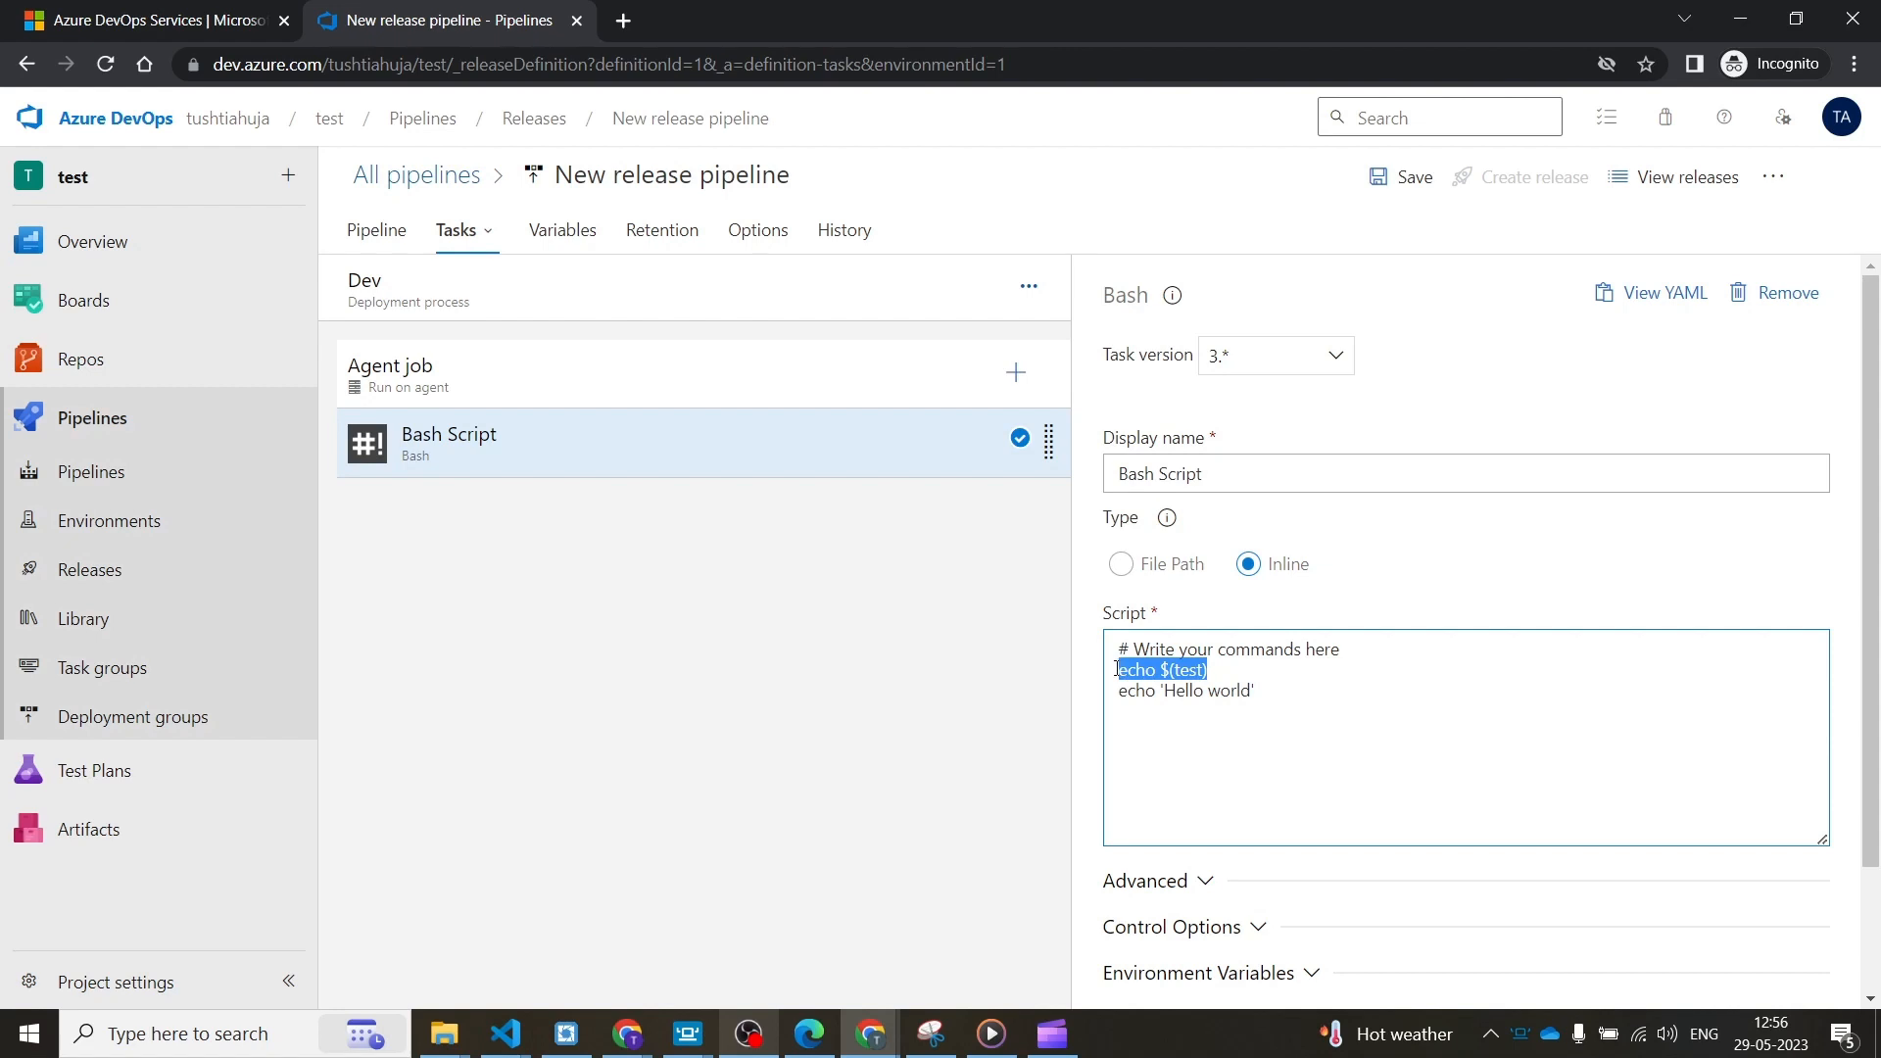
- Set the QA-scoped test variable's value to testqa and the Dev-scoped test variable's value to testdev
click(560, 233)
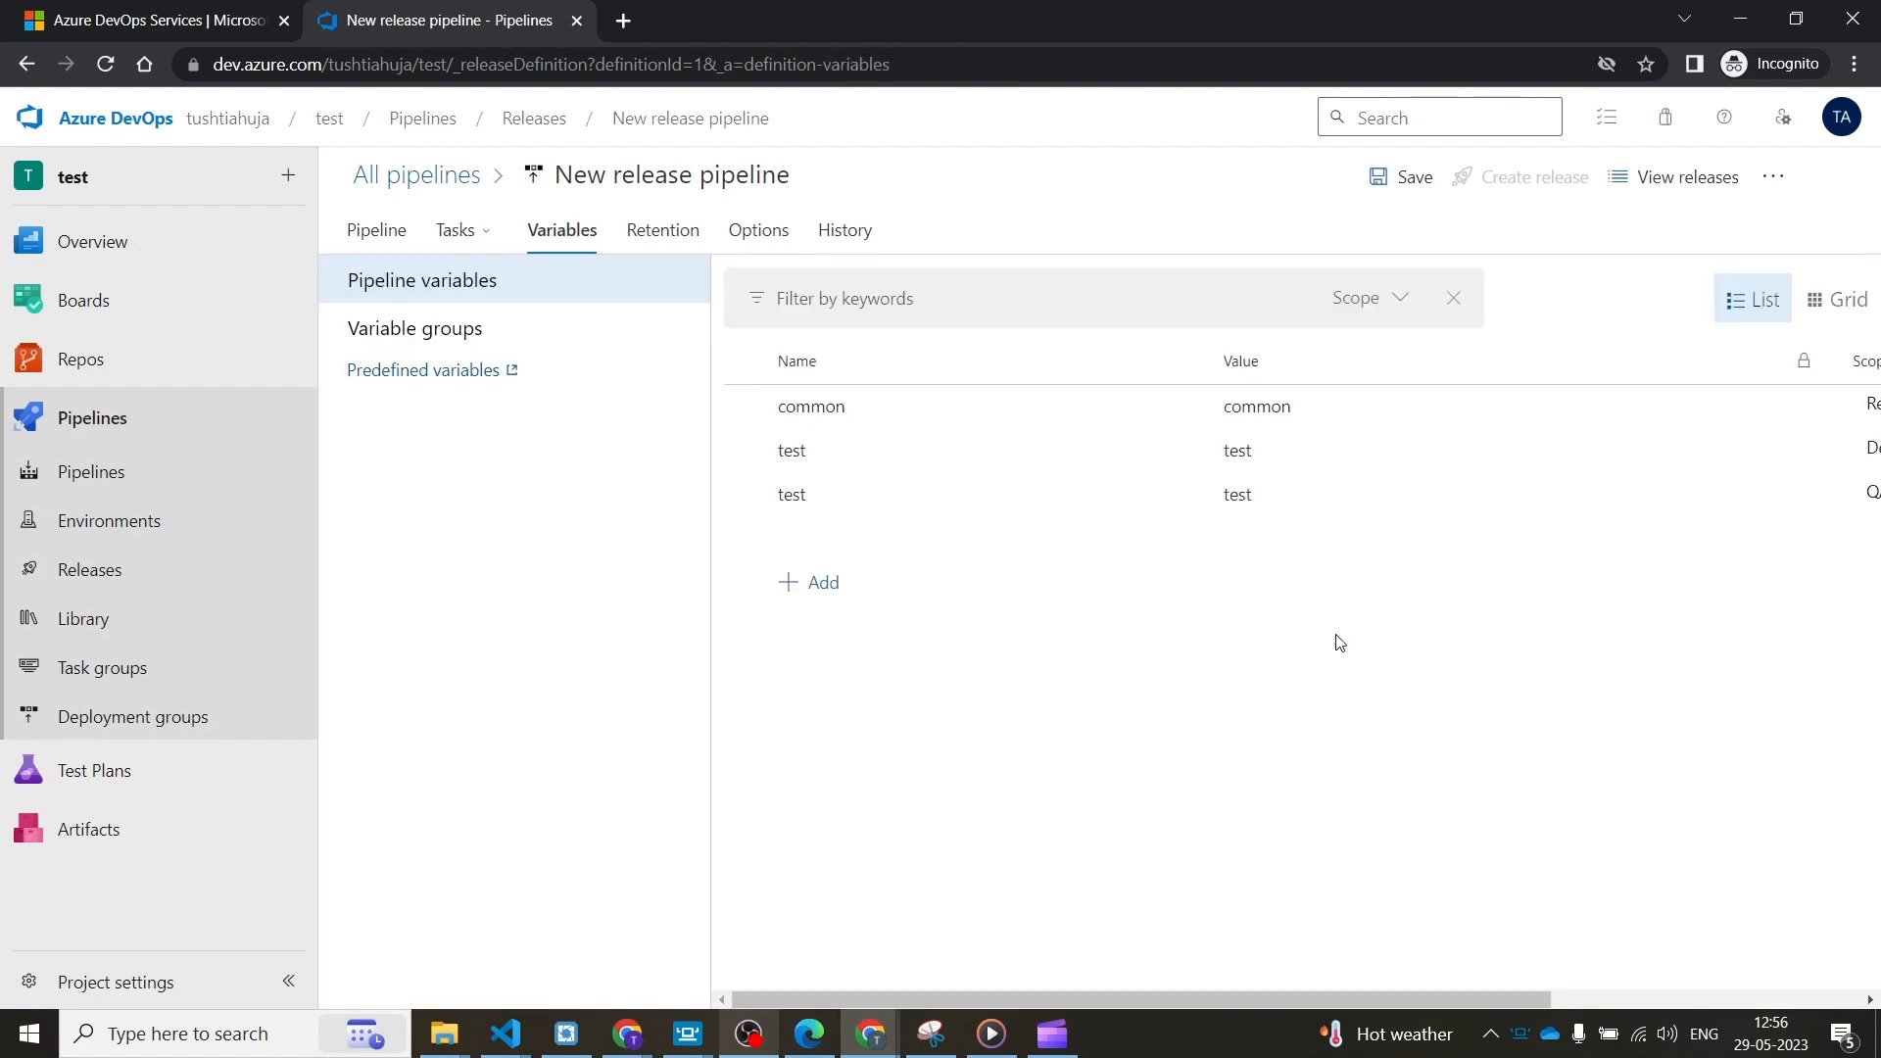
click(1299, 502)
text(qa)
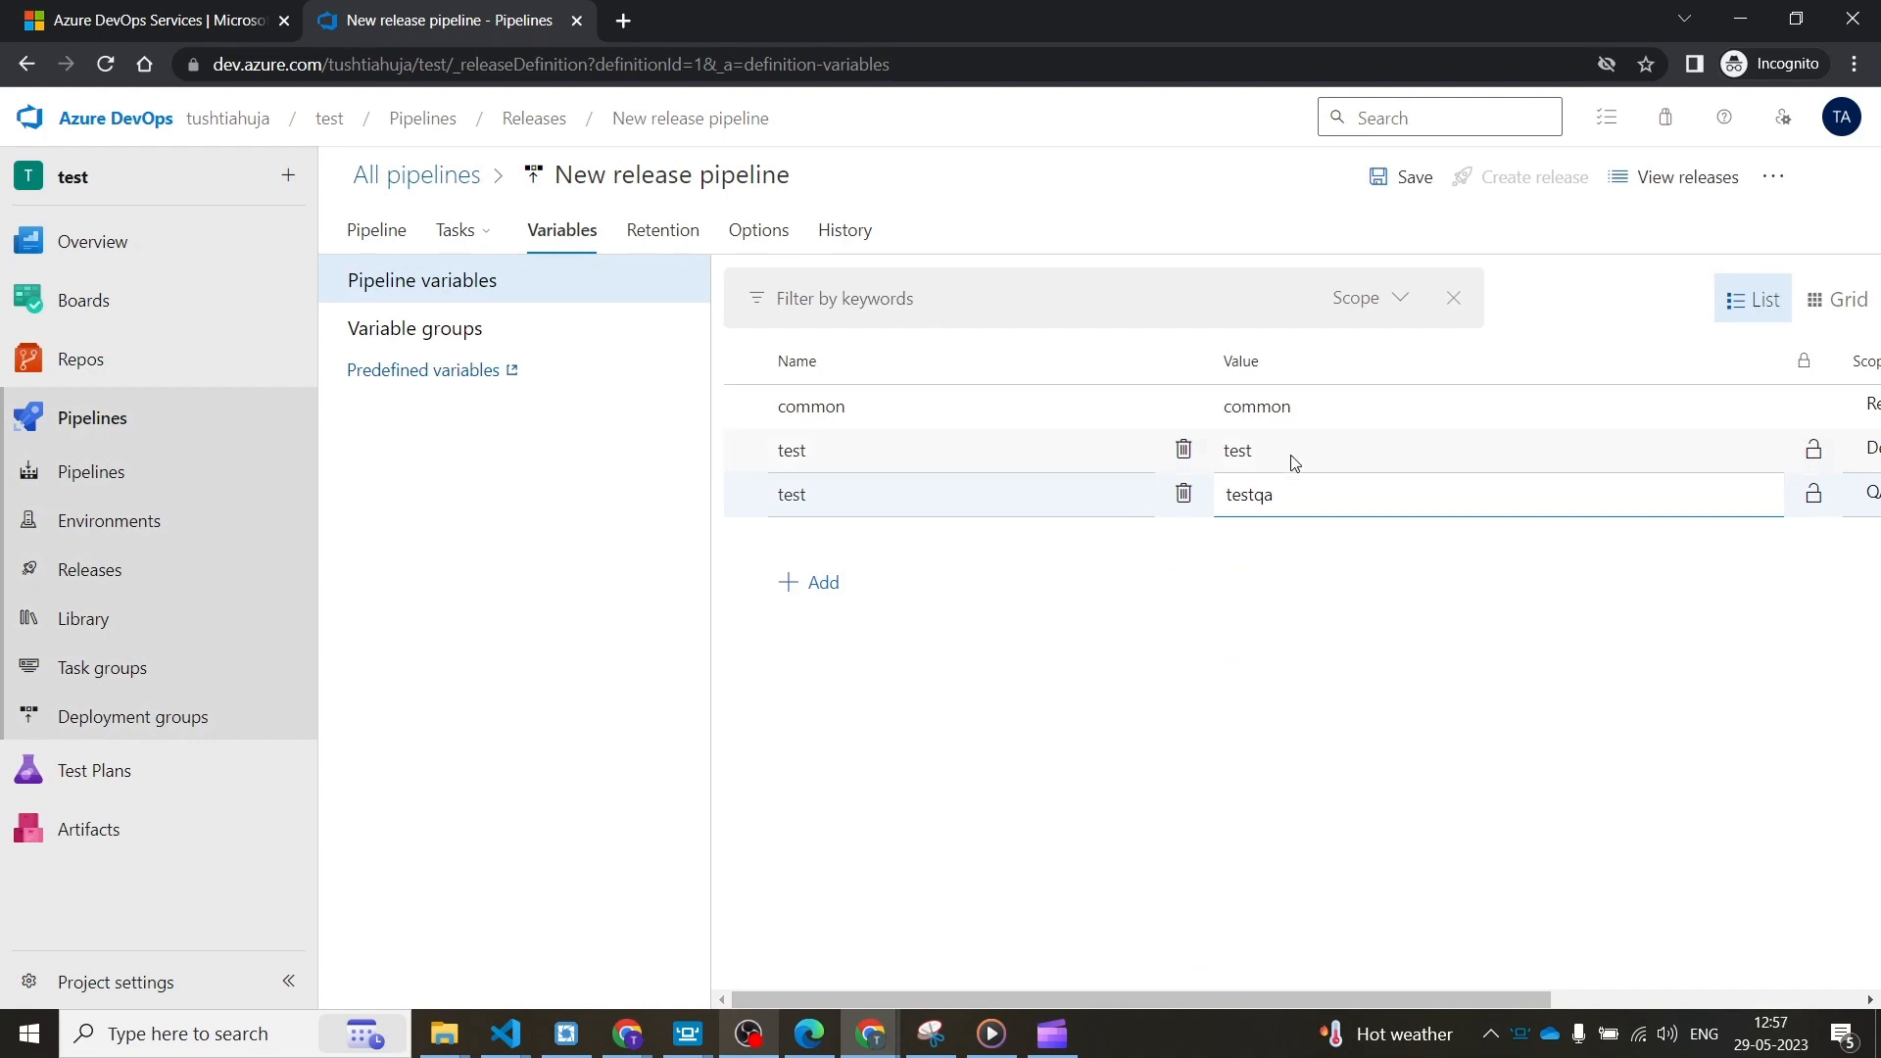
click(1292, 448)
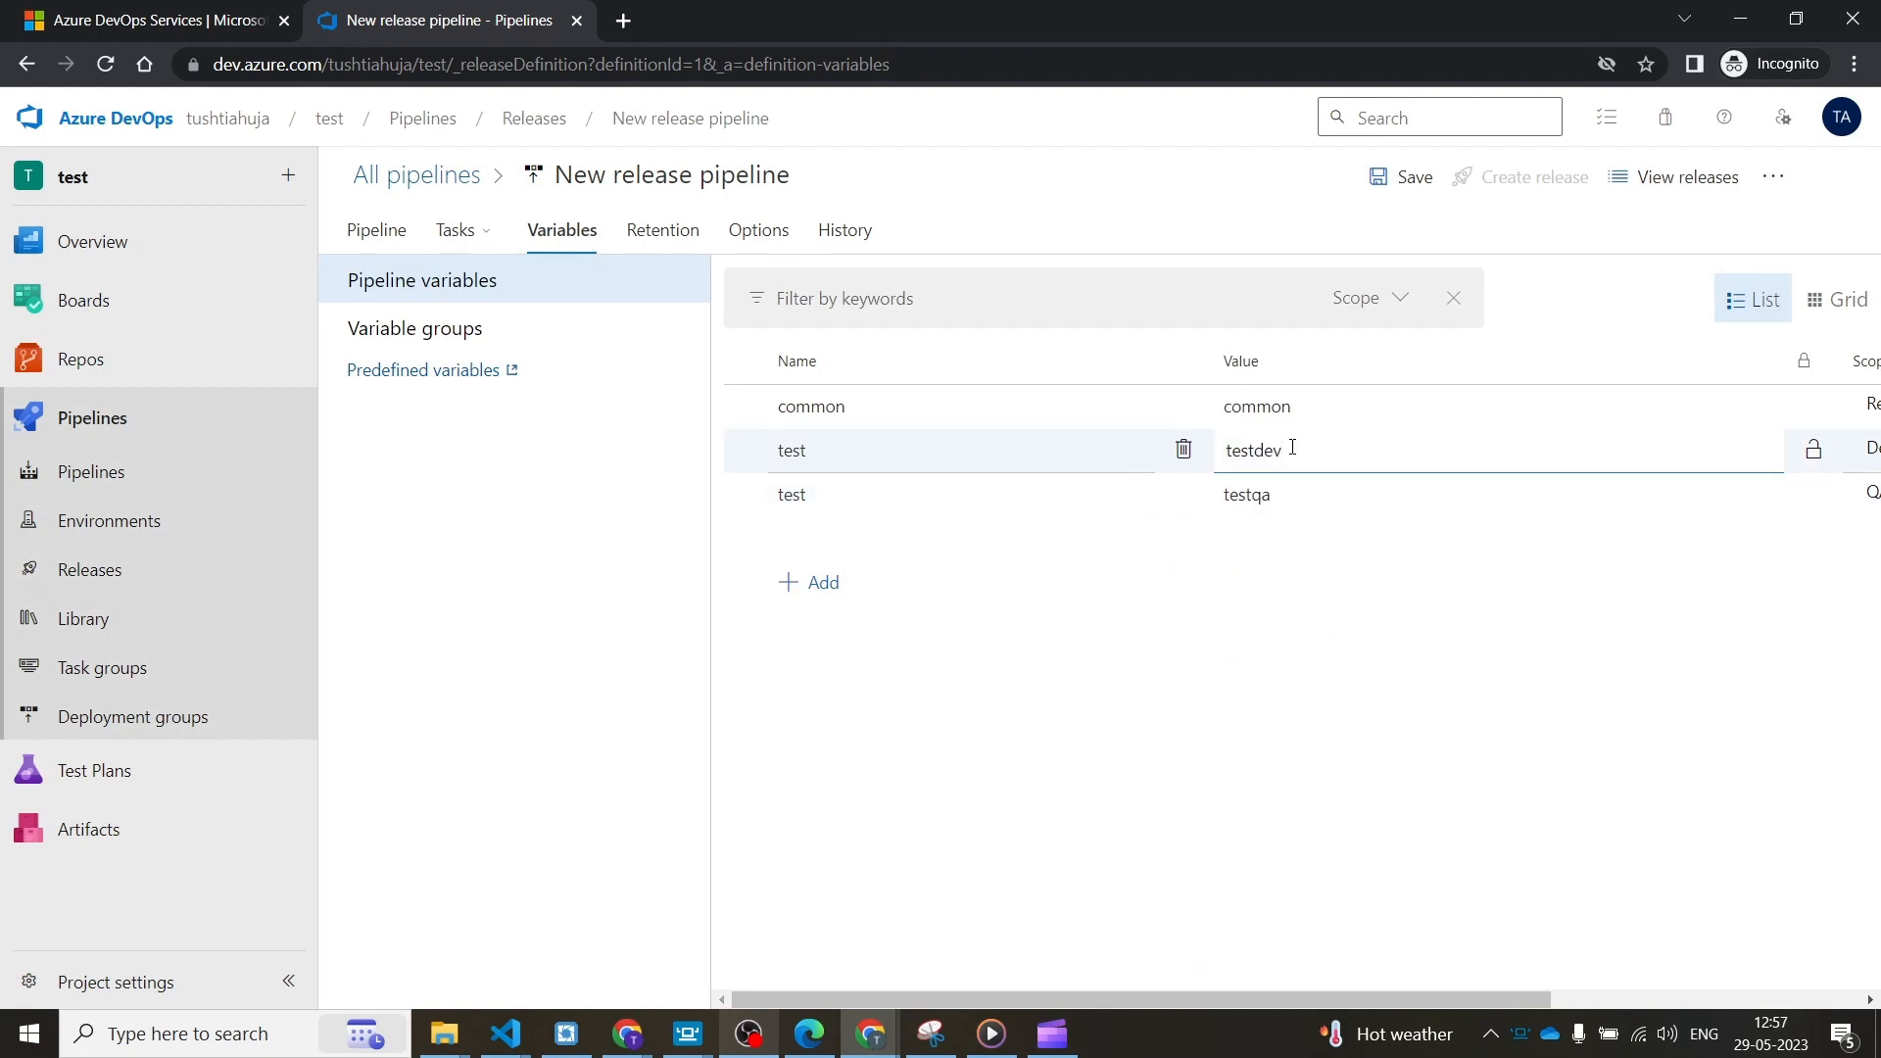
- Save the release pipeline with its changed stage-scoped test variables, leaving the comment empty
click(1398, 196)
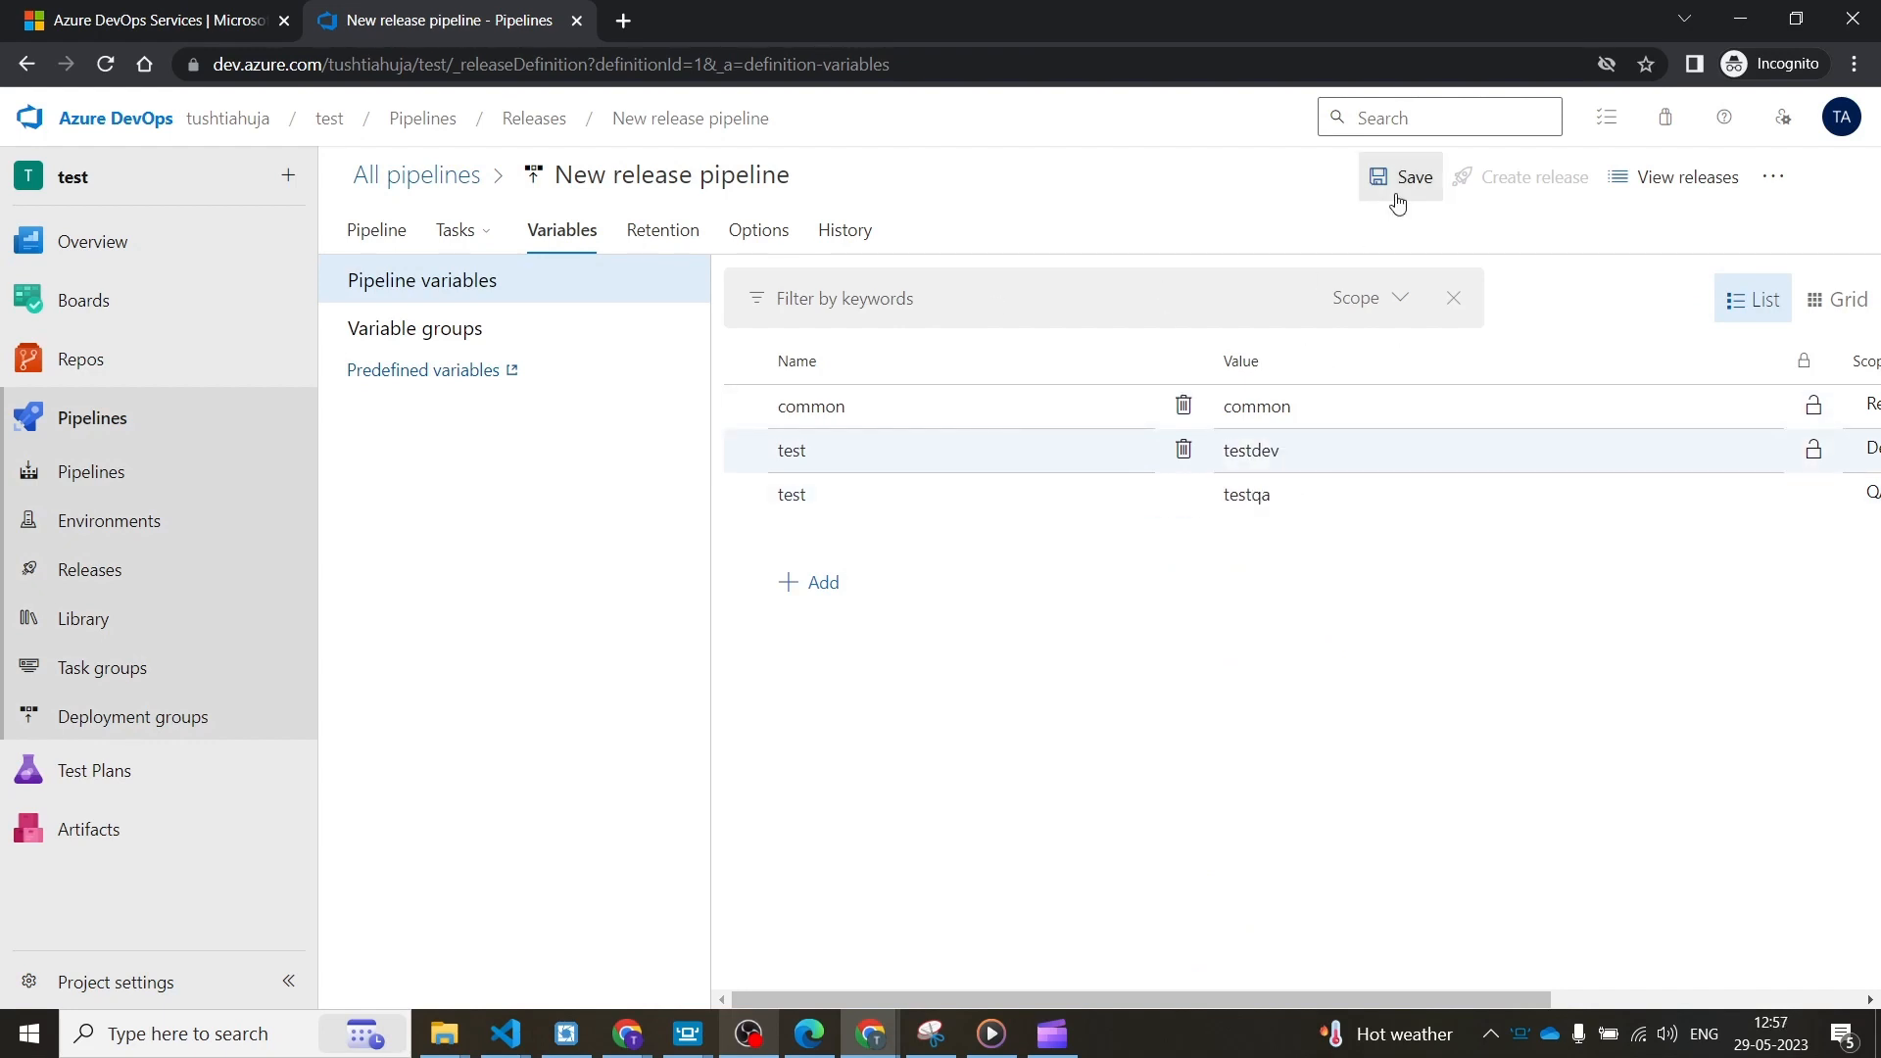
click(1053, 646)
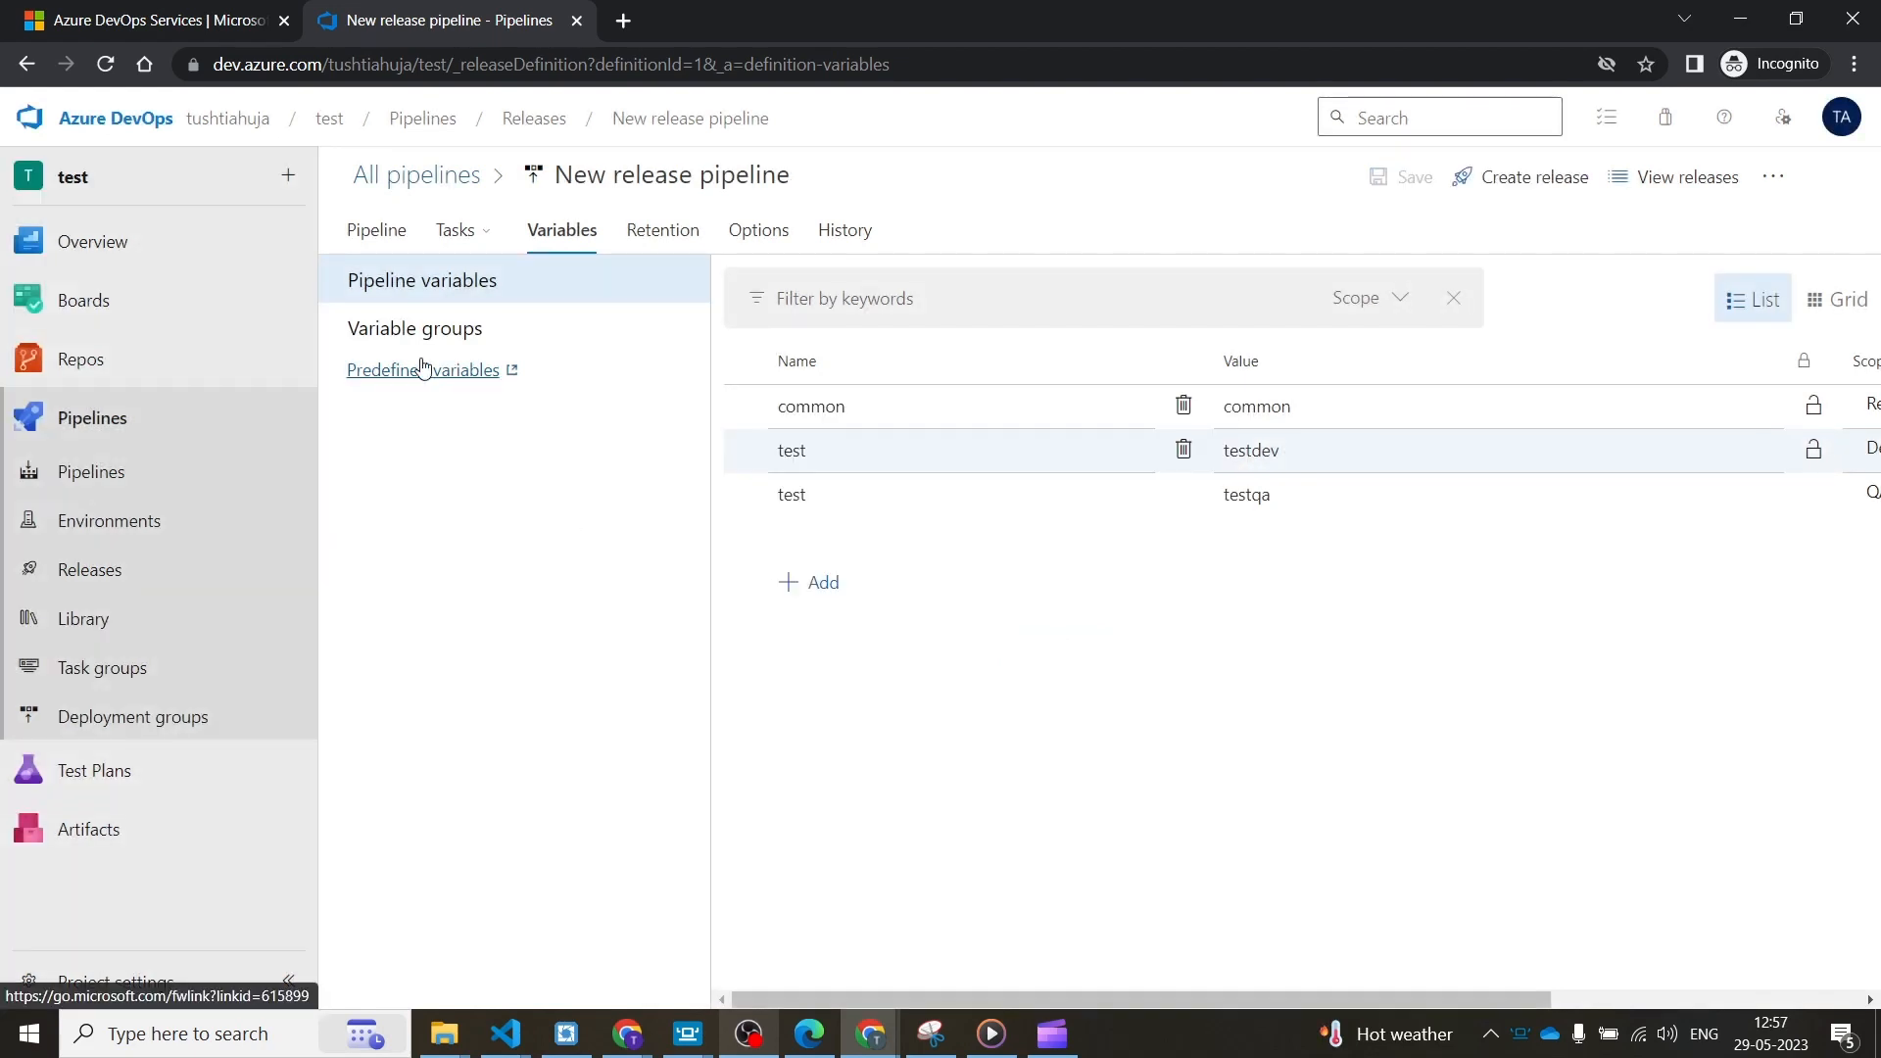
- In the QA stage's Bash script, add the line echo $(test) above echo 'Hello world' and save the pipeline
click(457, 231)
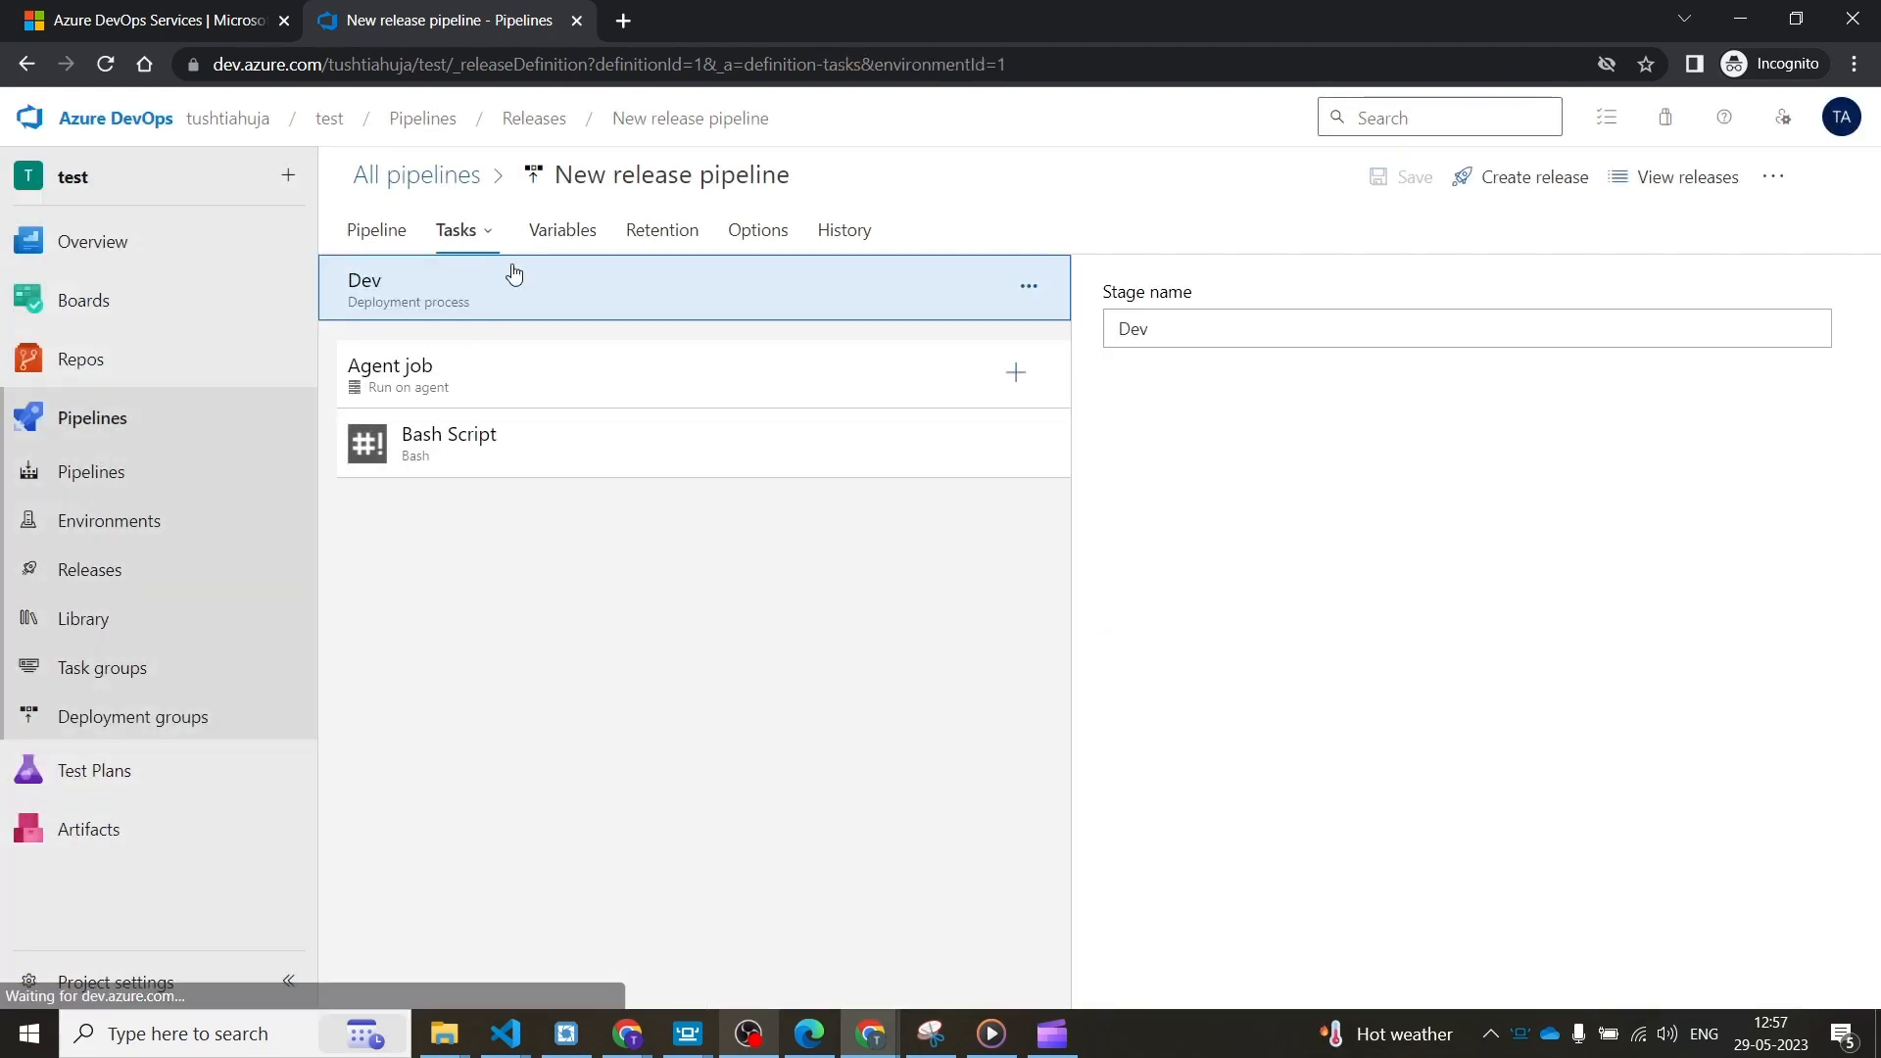
click(604, 468)
click(387, 269)
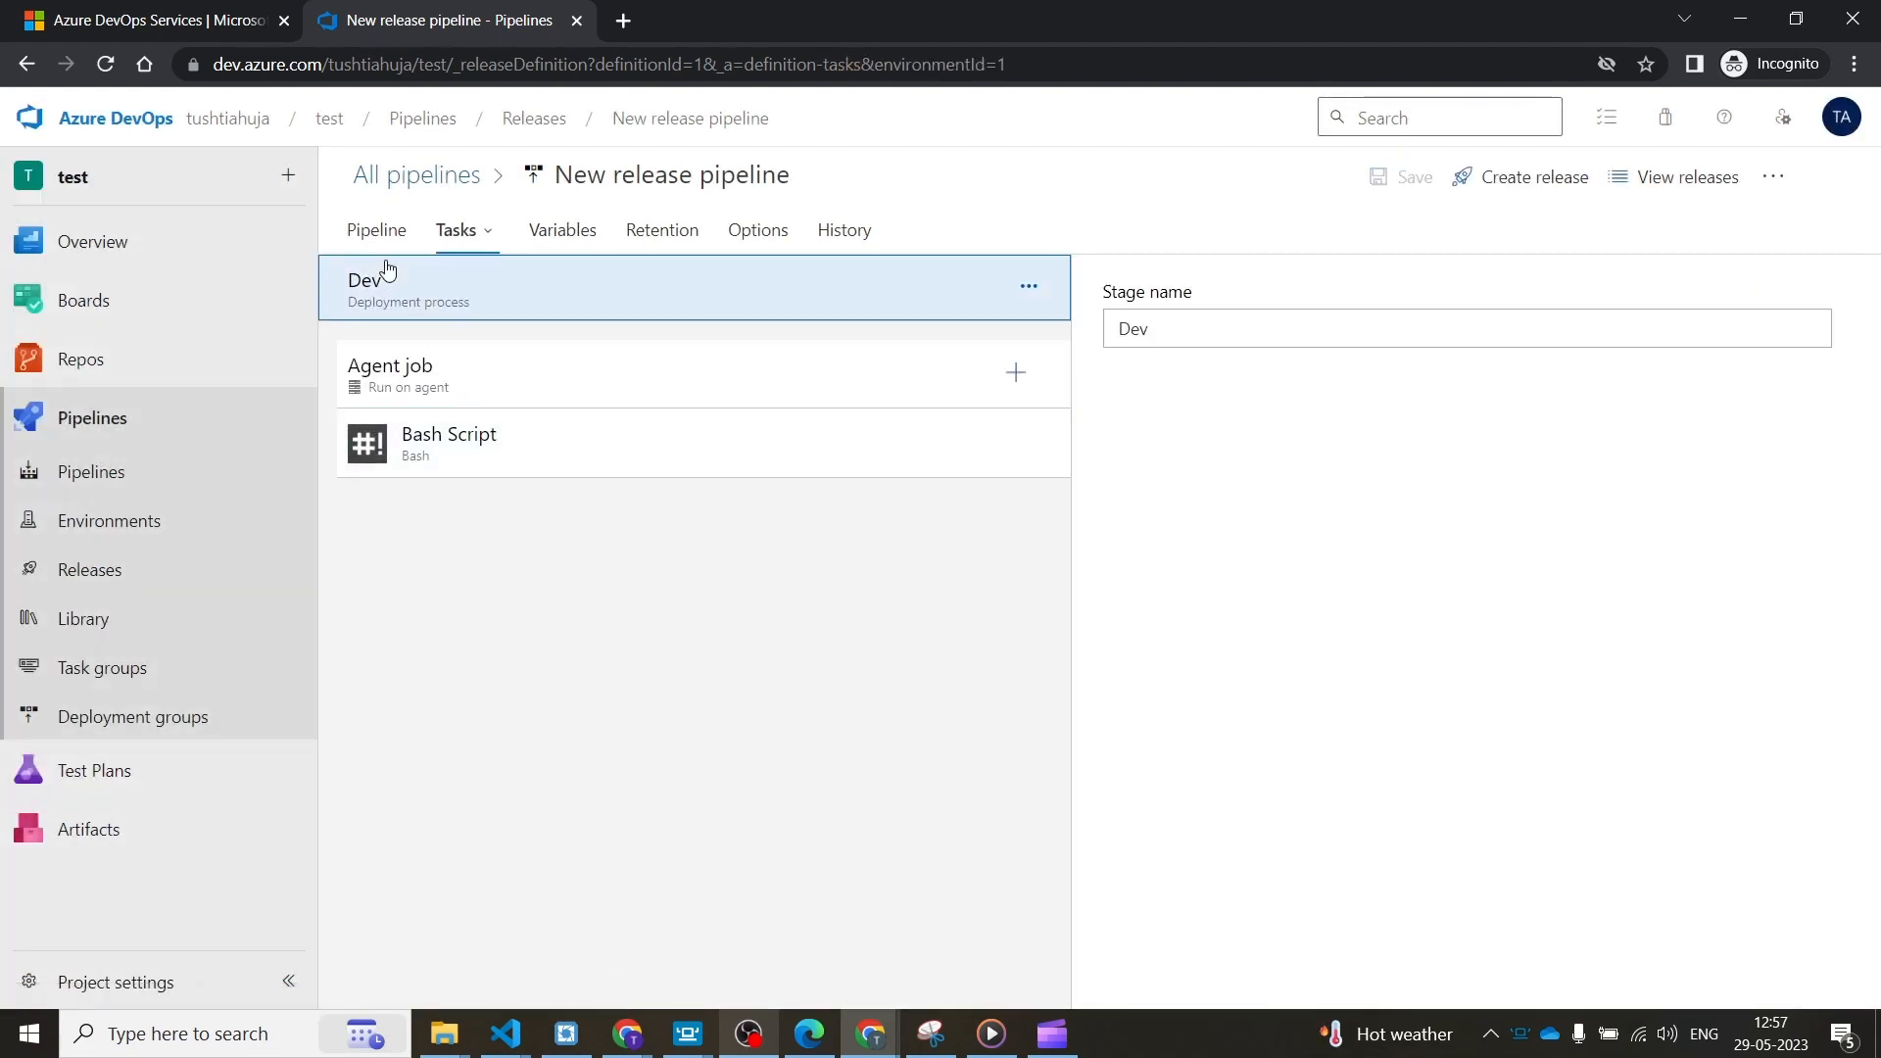
click(454, 231)
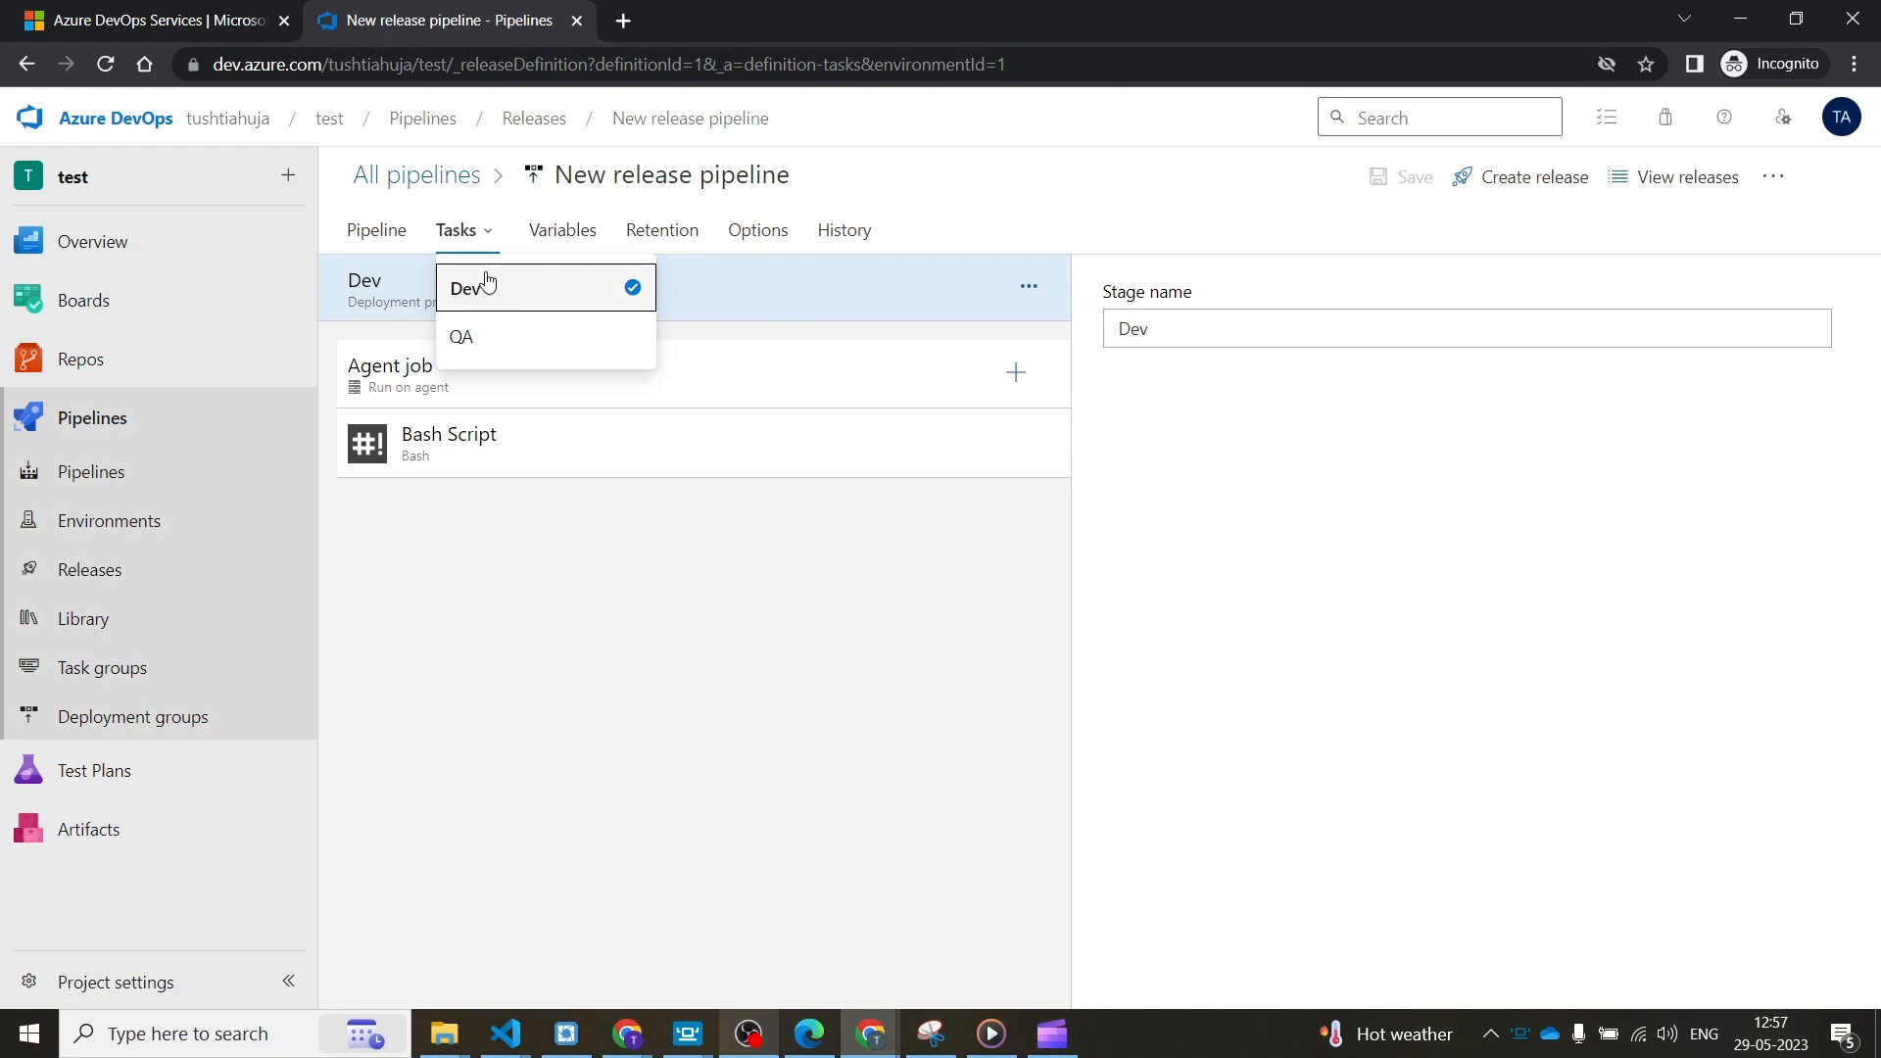
click(496, 360)
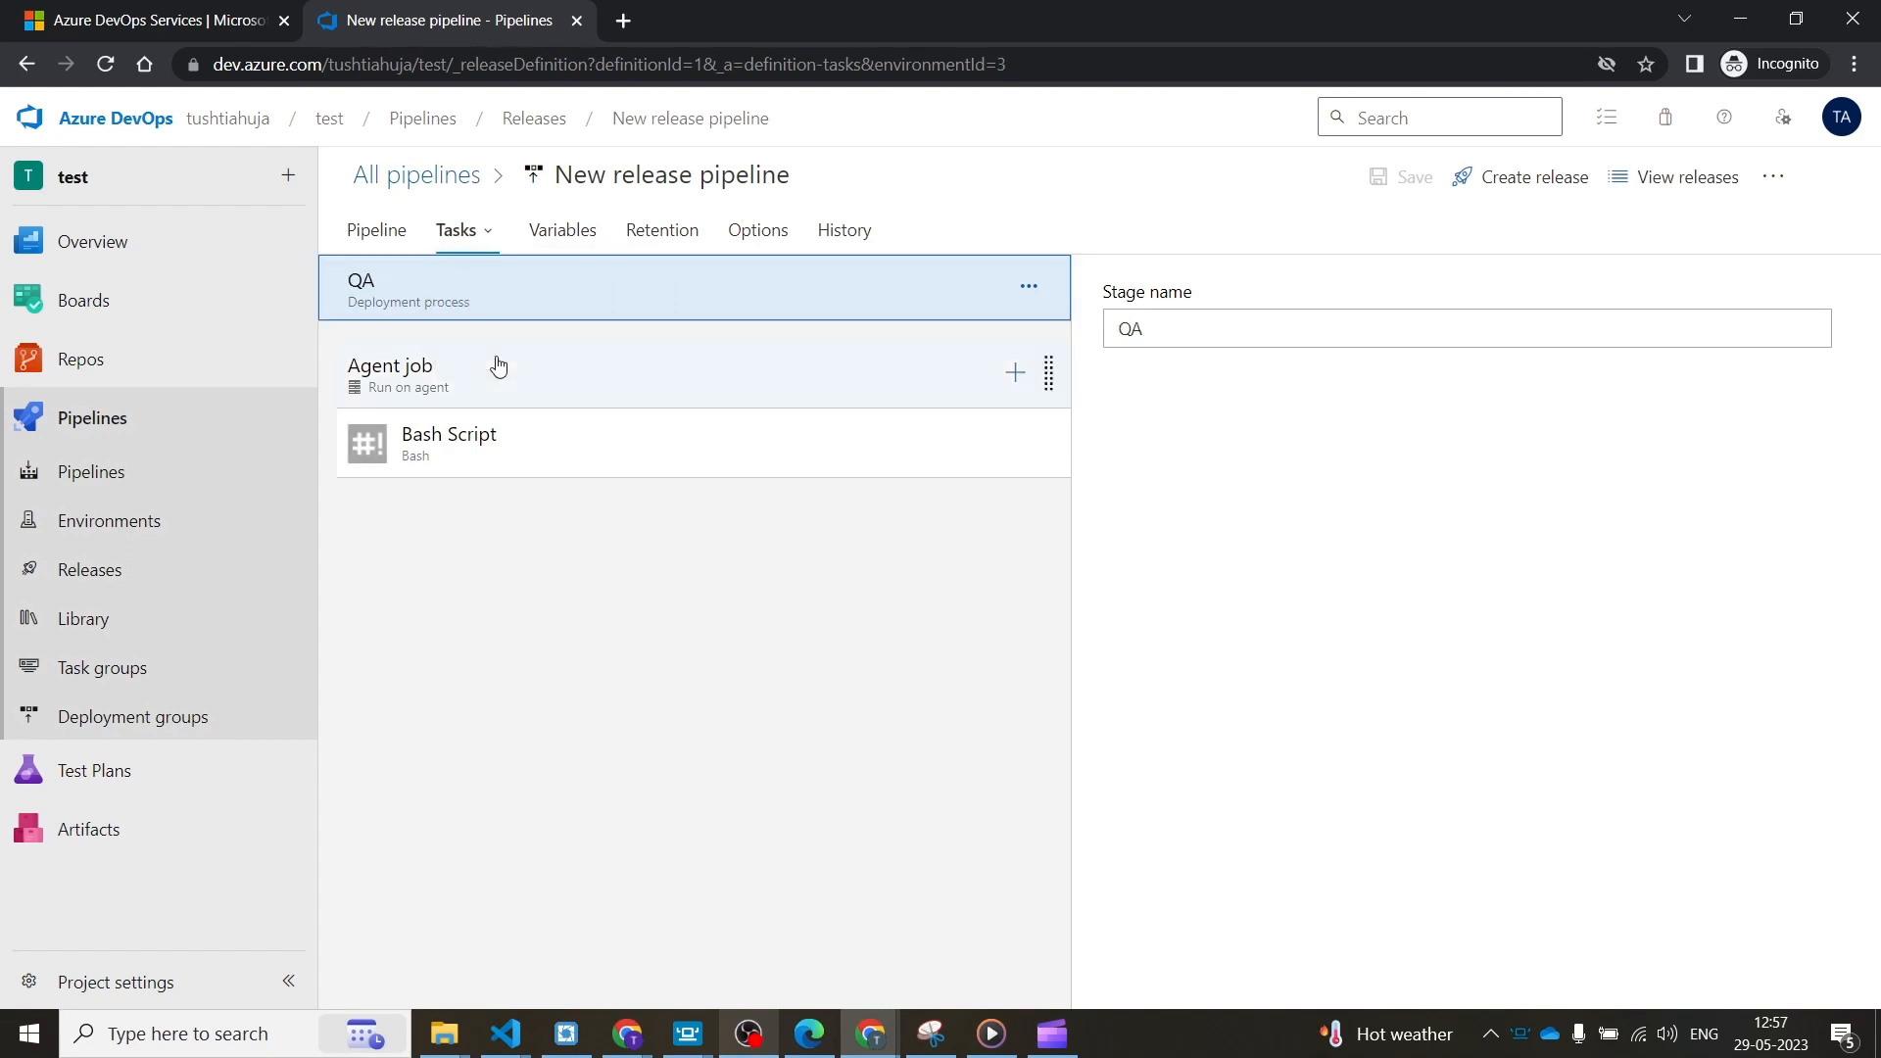
click(558, 426)
click(1288, 659)
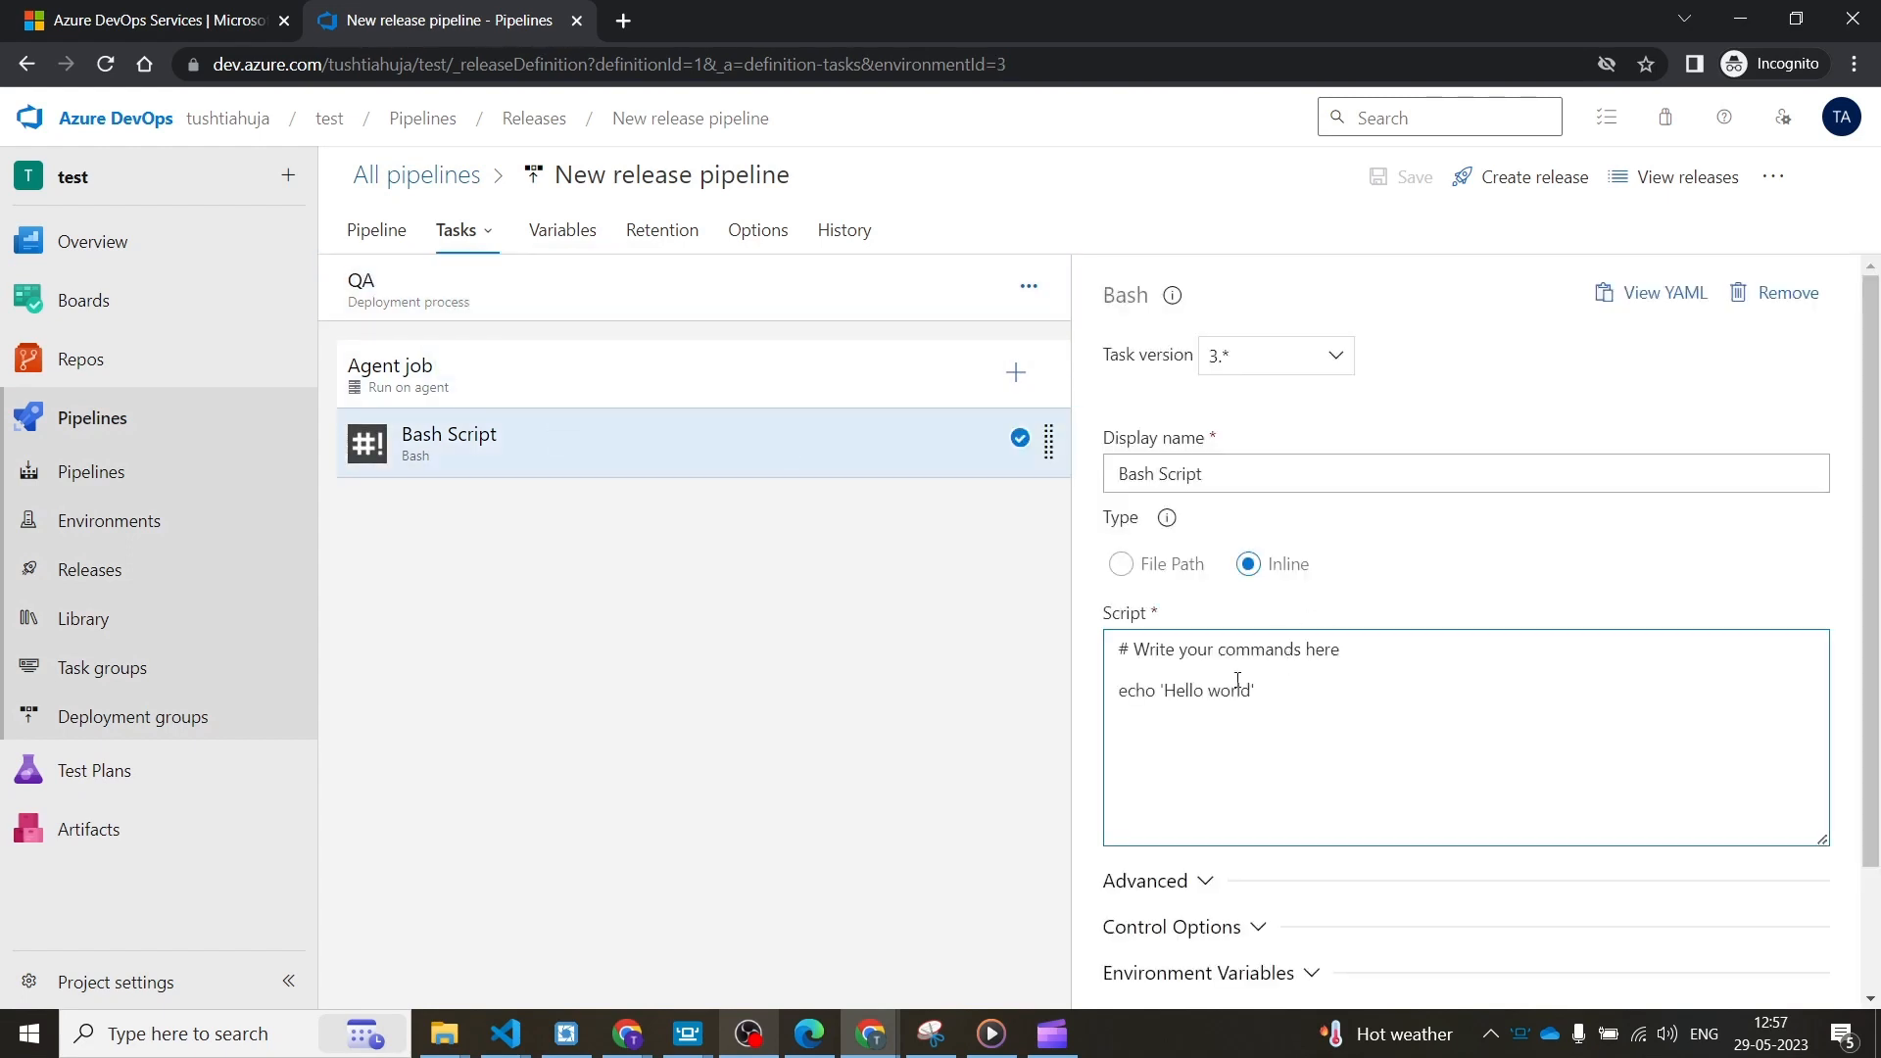
text(echo $(test))
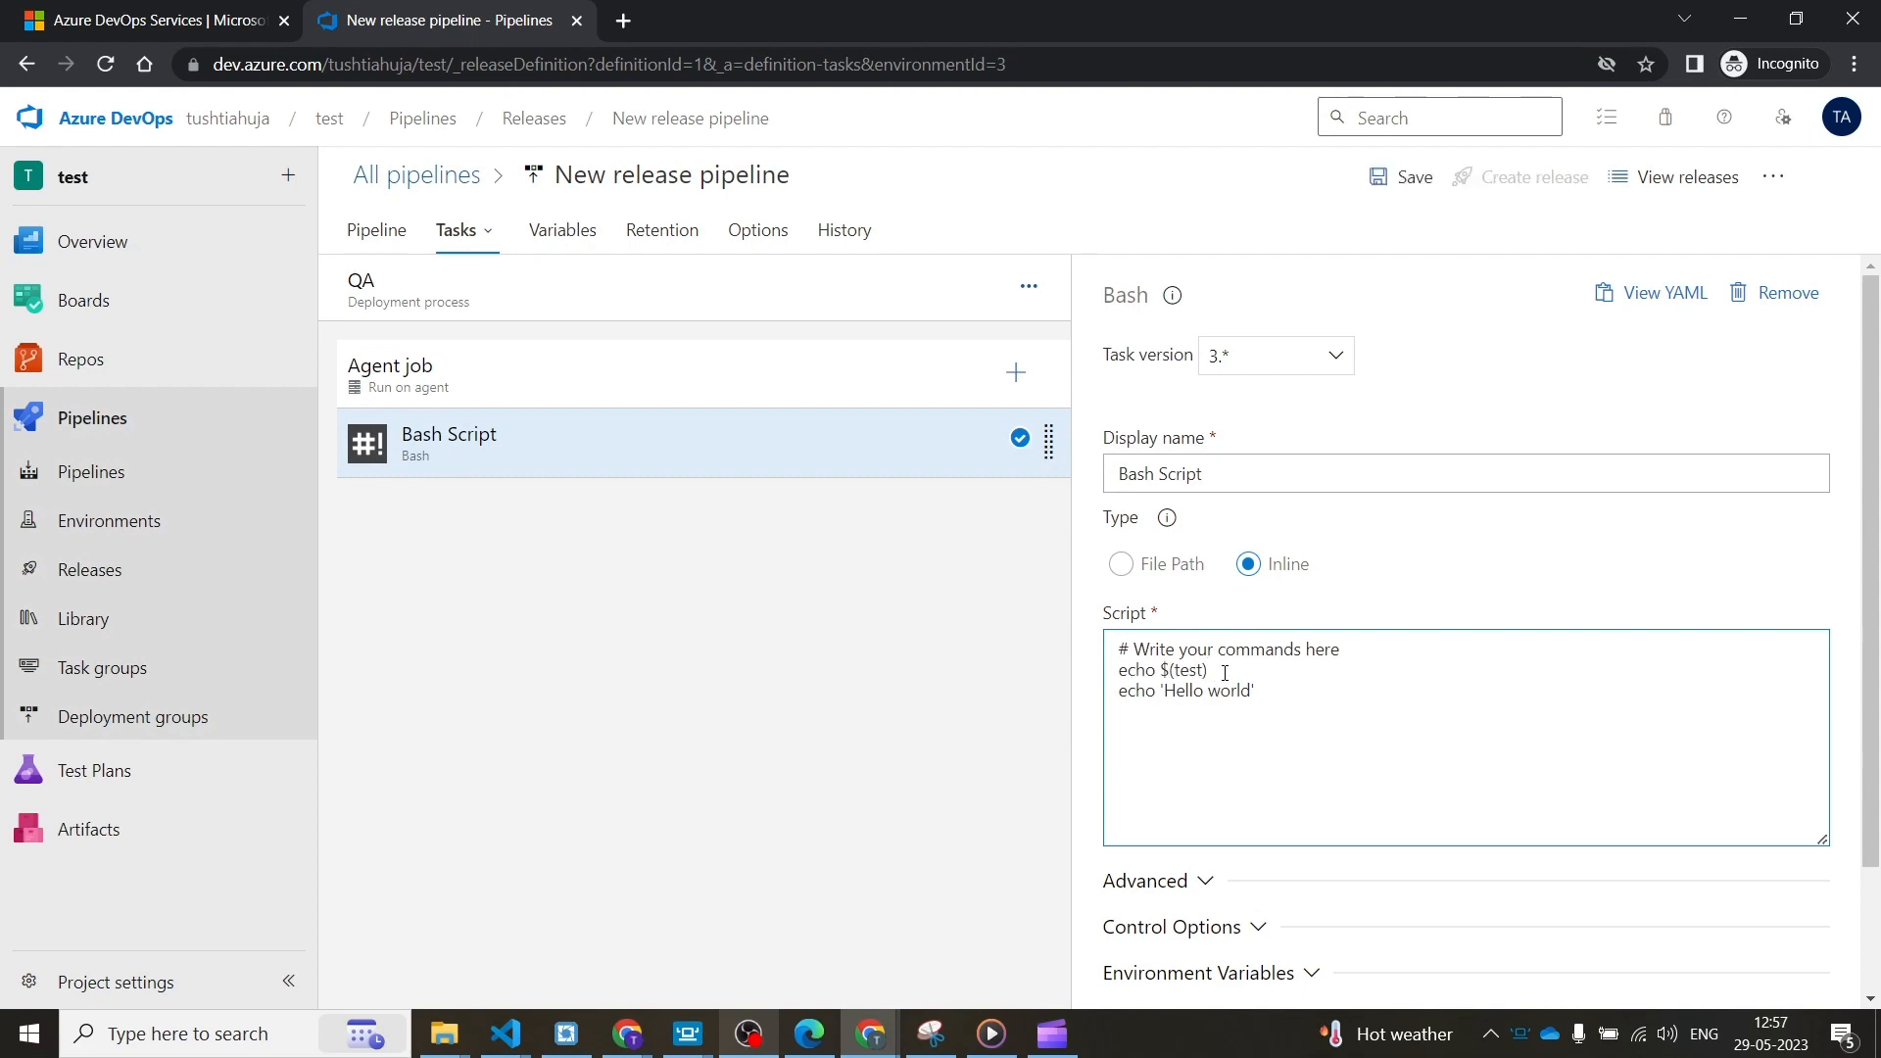
click(1407, 186)
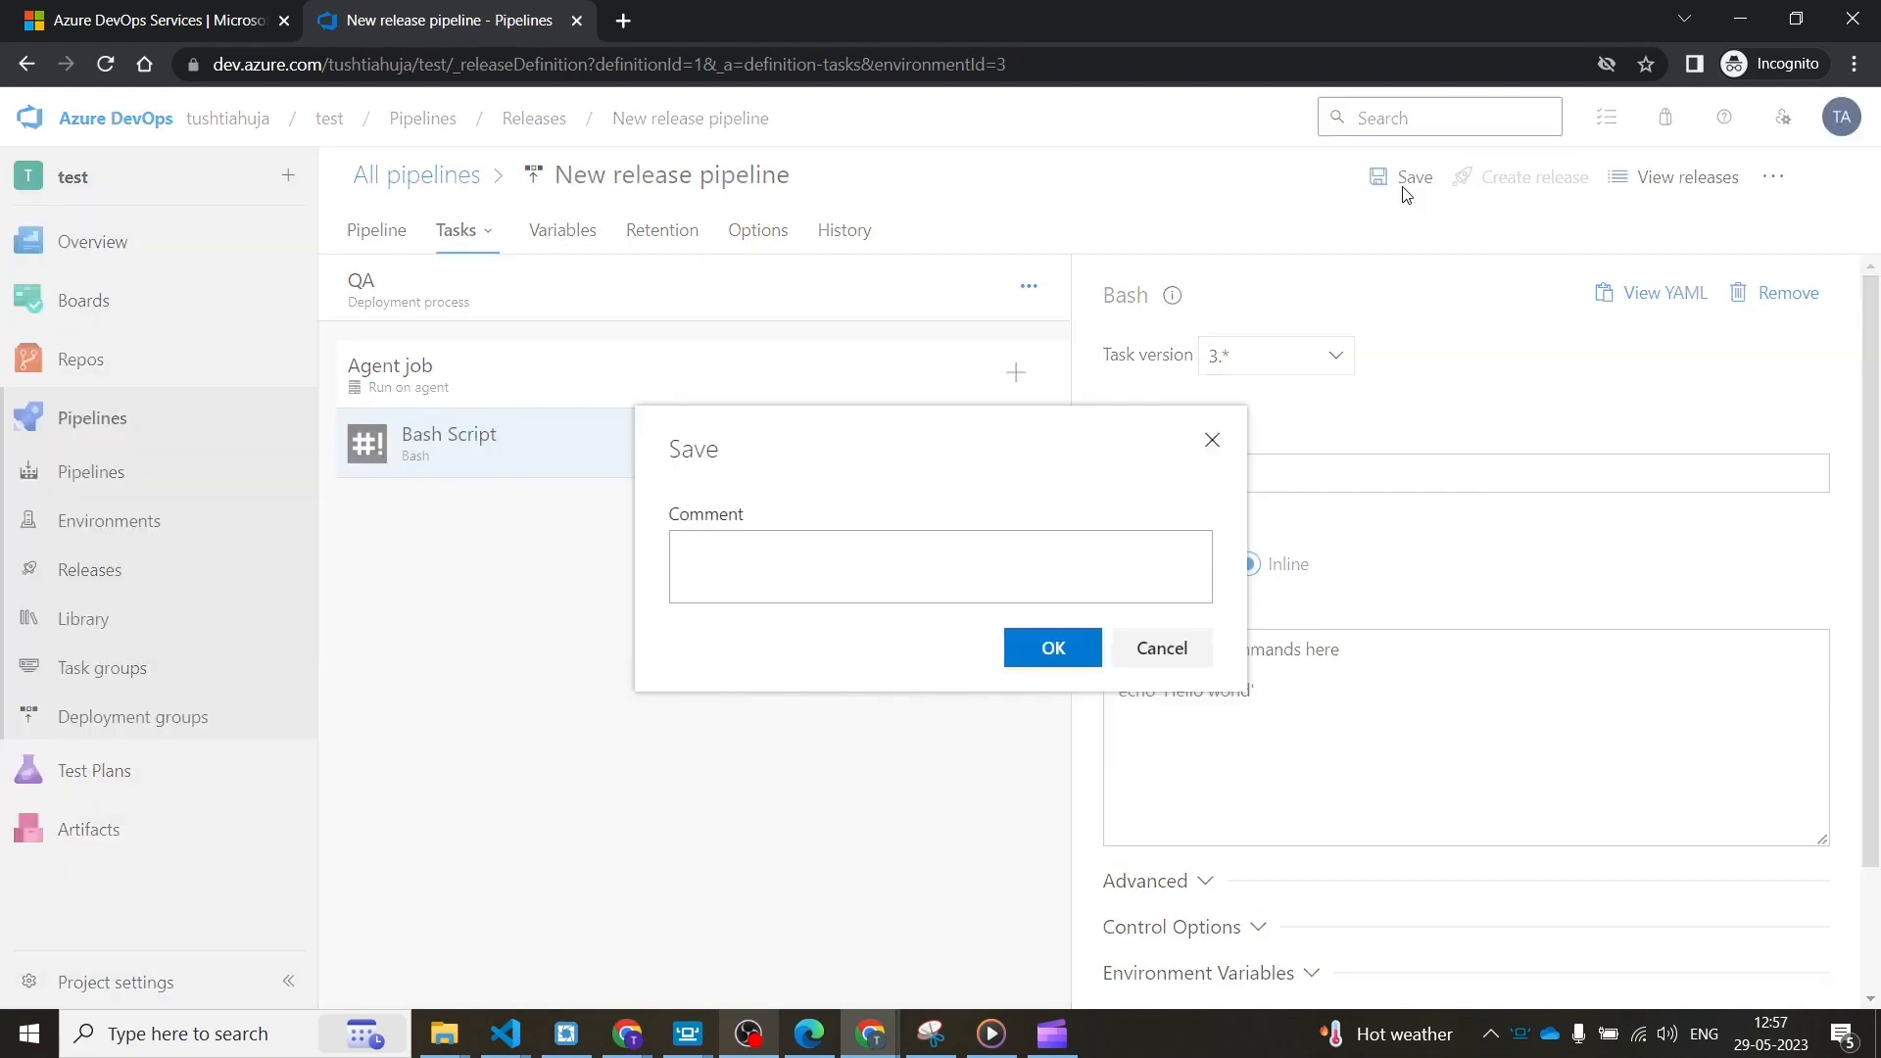
click(1053, 648)
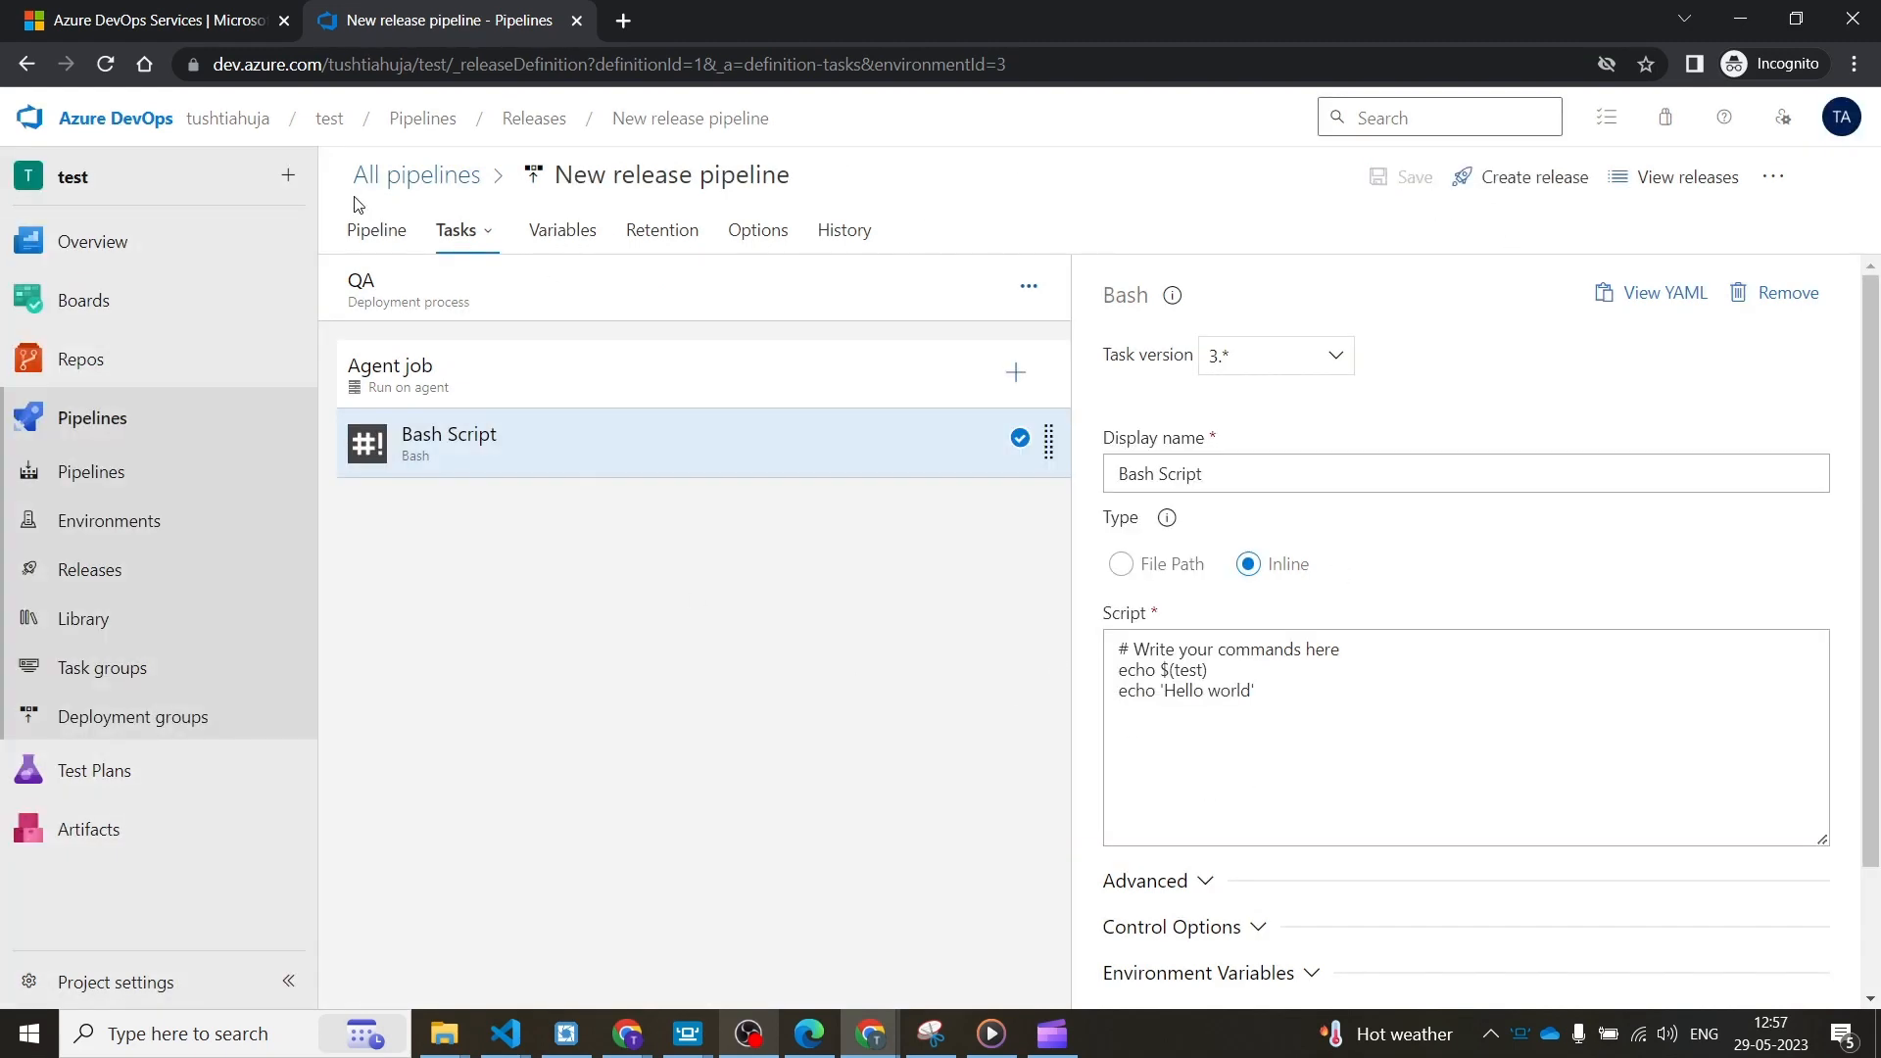
- Create a new release of the pipeline using the default stage triggers and _DevOps artifact version, and open it
click(1526, 184)
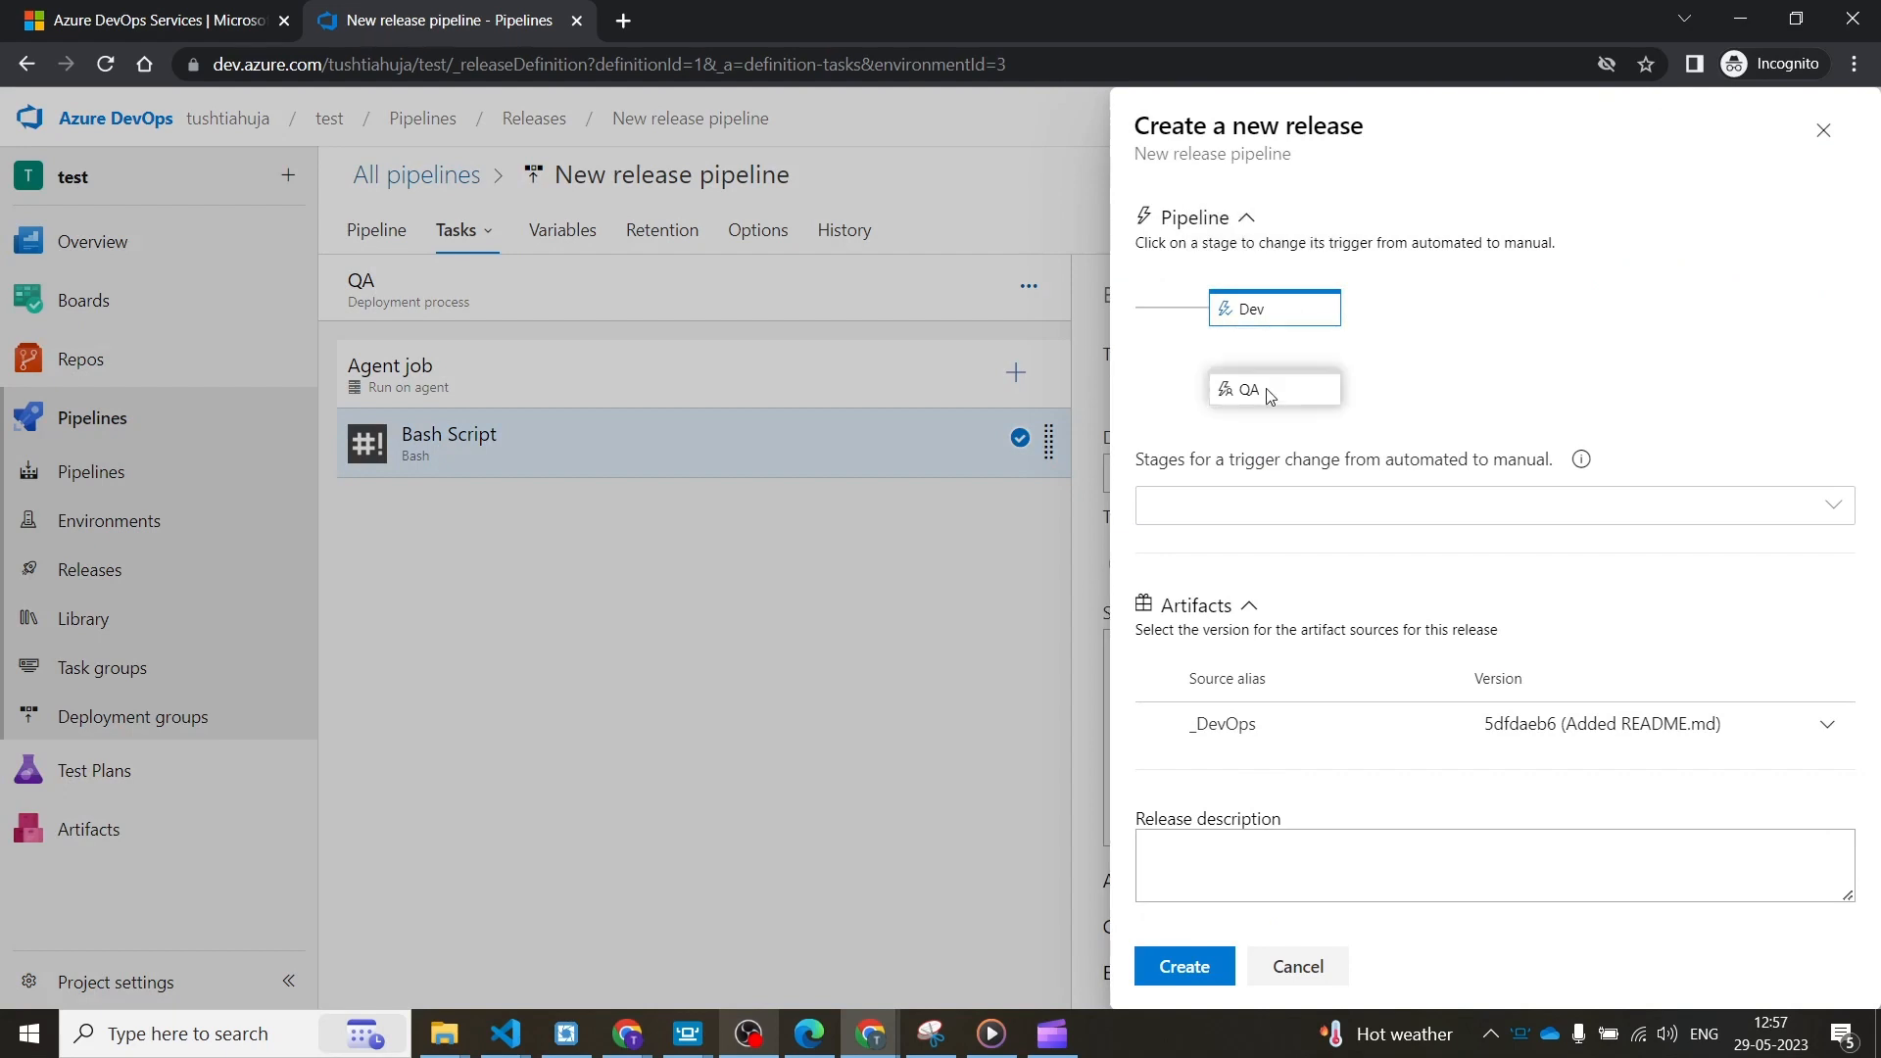
click(1182, 968)
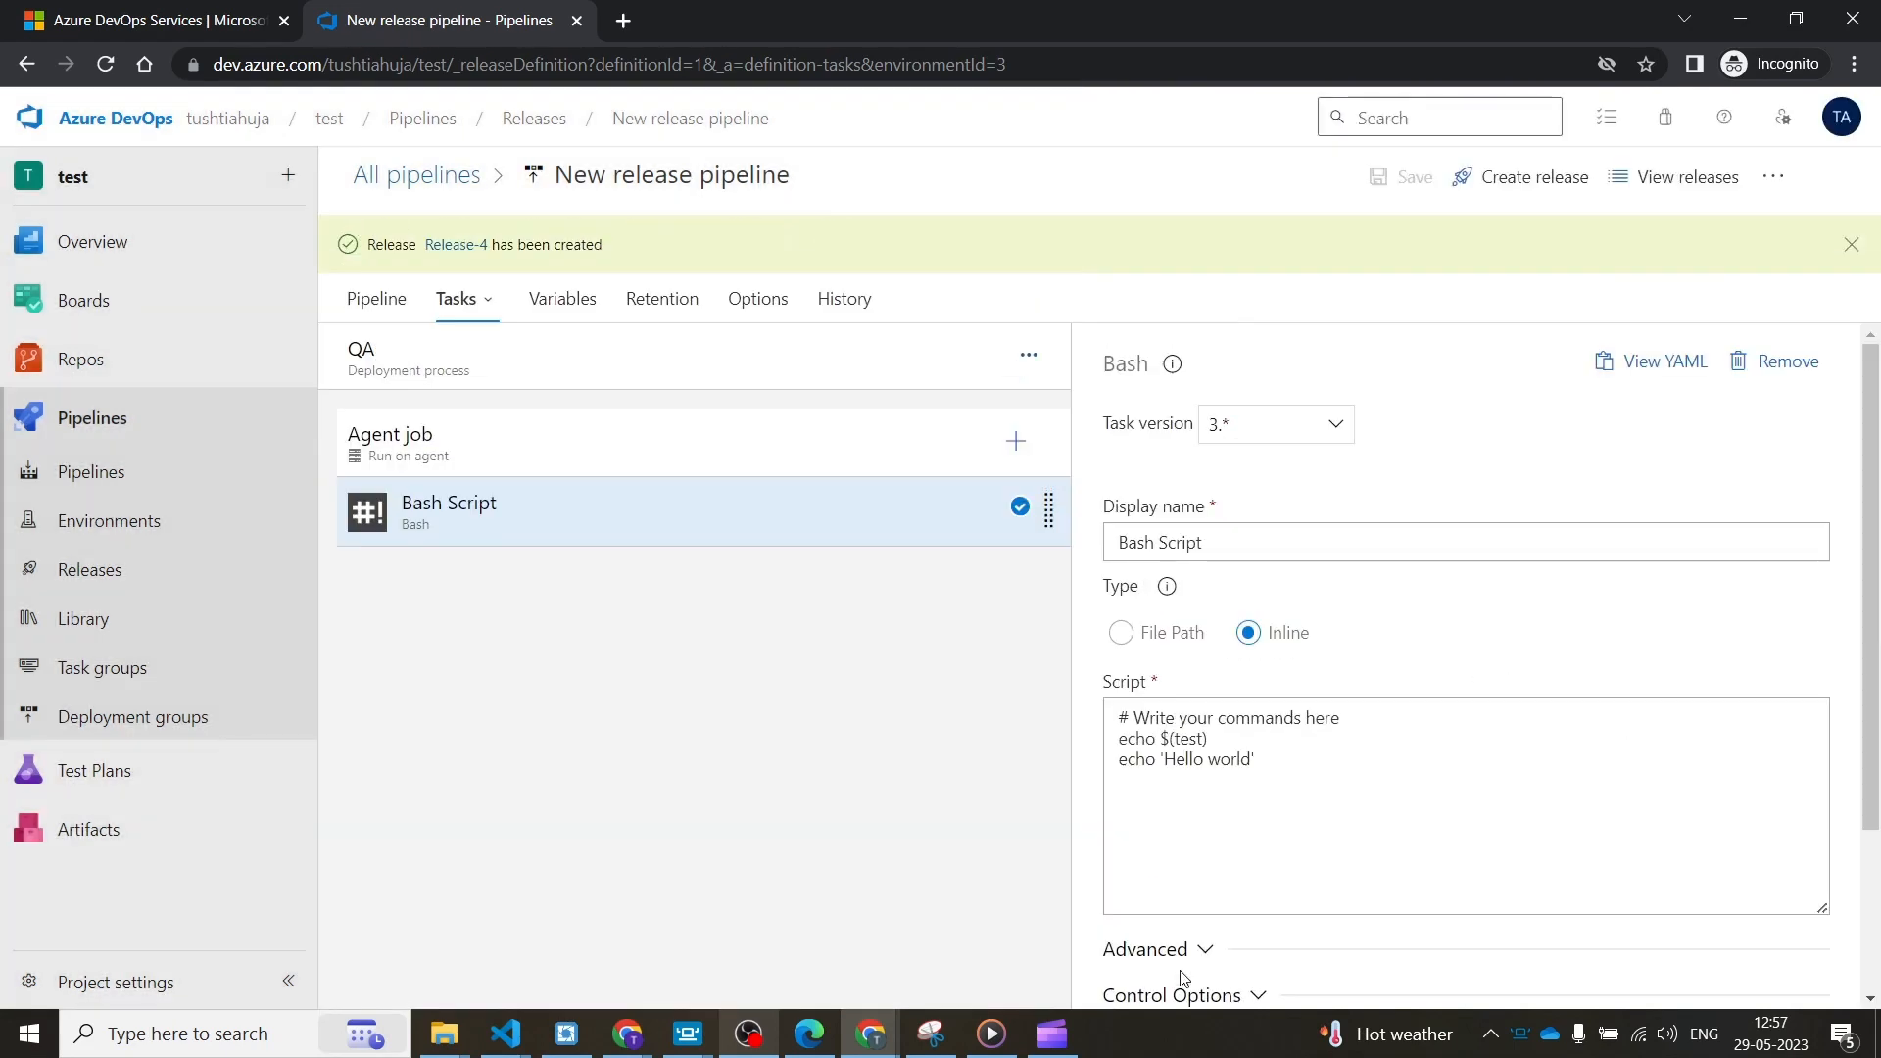
click(436, 246)
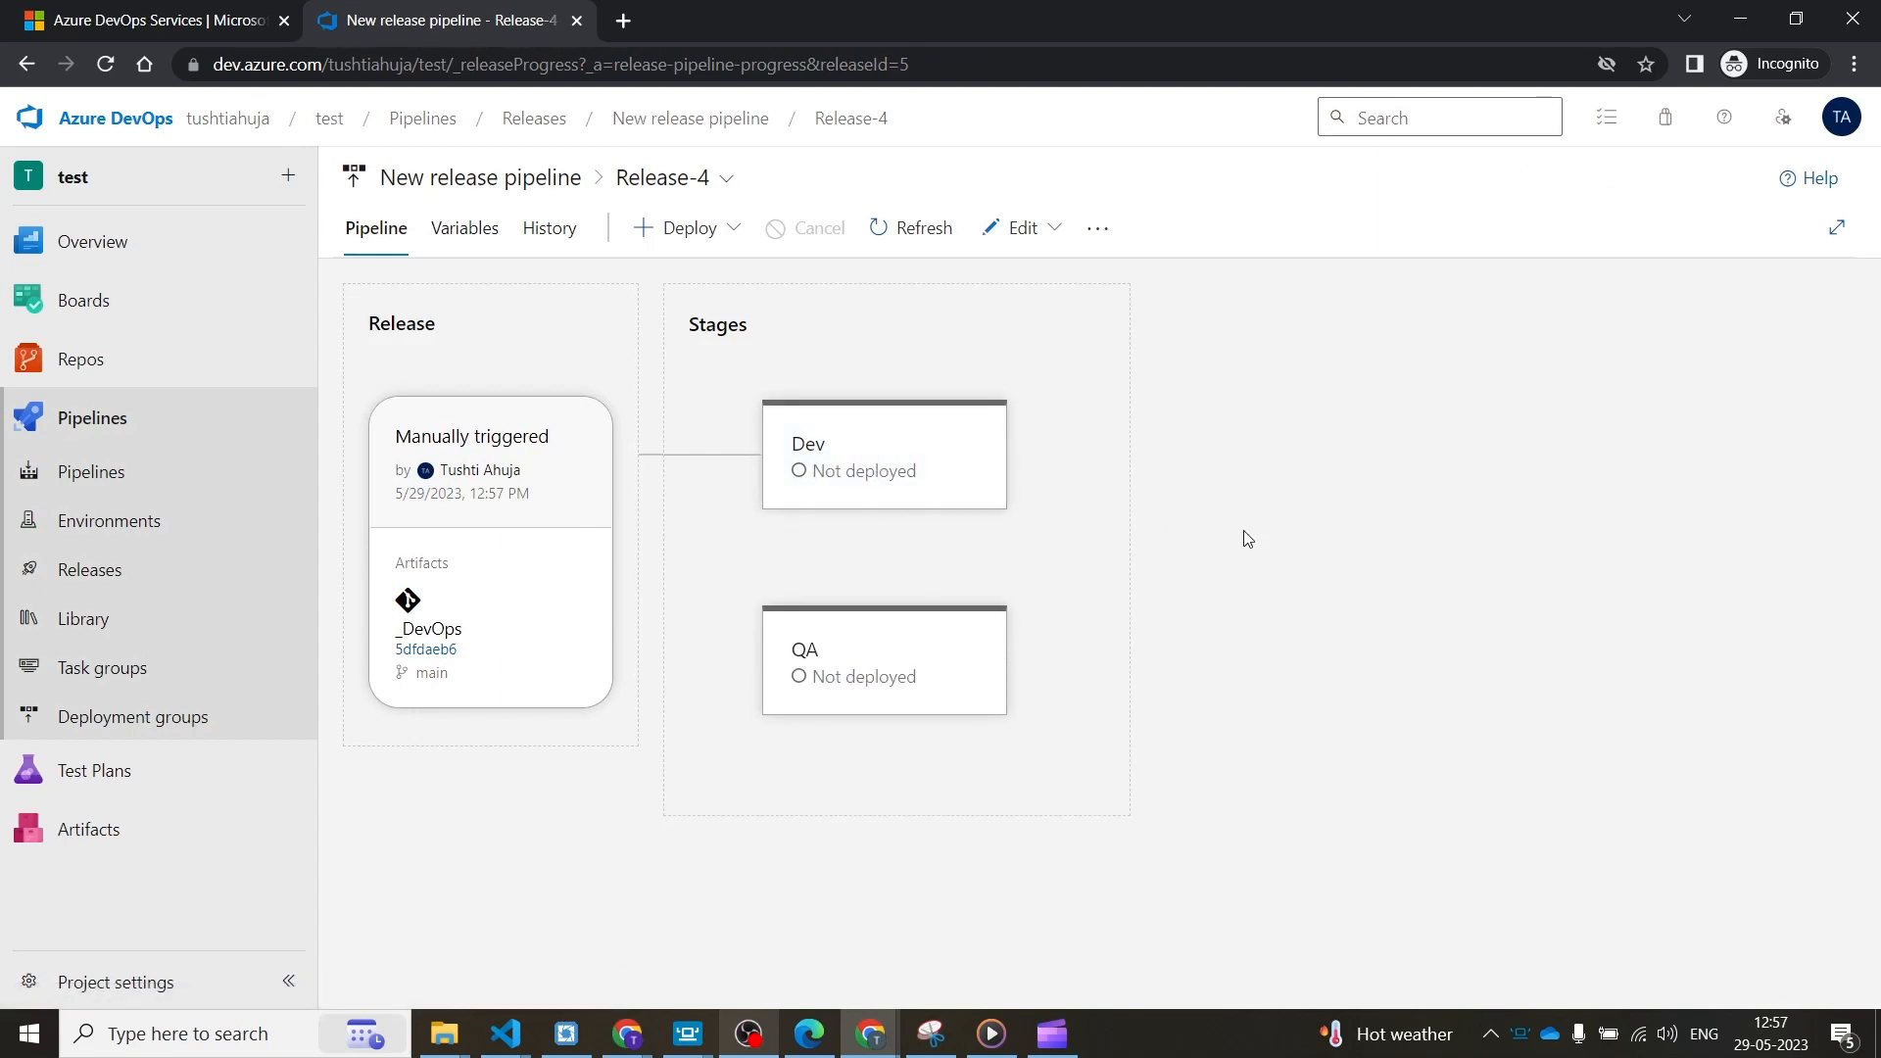
- Reopen Release-4 from the release list and examine the Dev stage's agent job log for issues
click(743, 119)
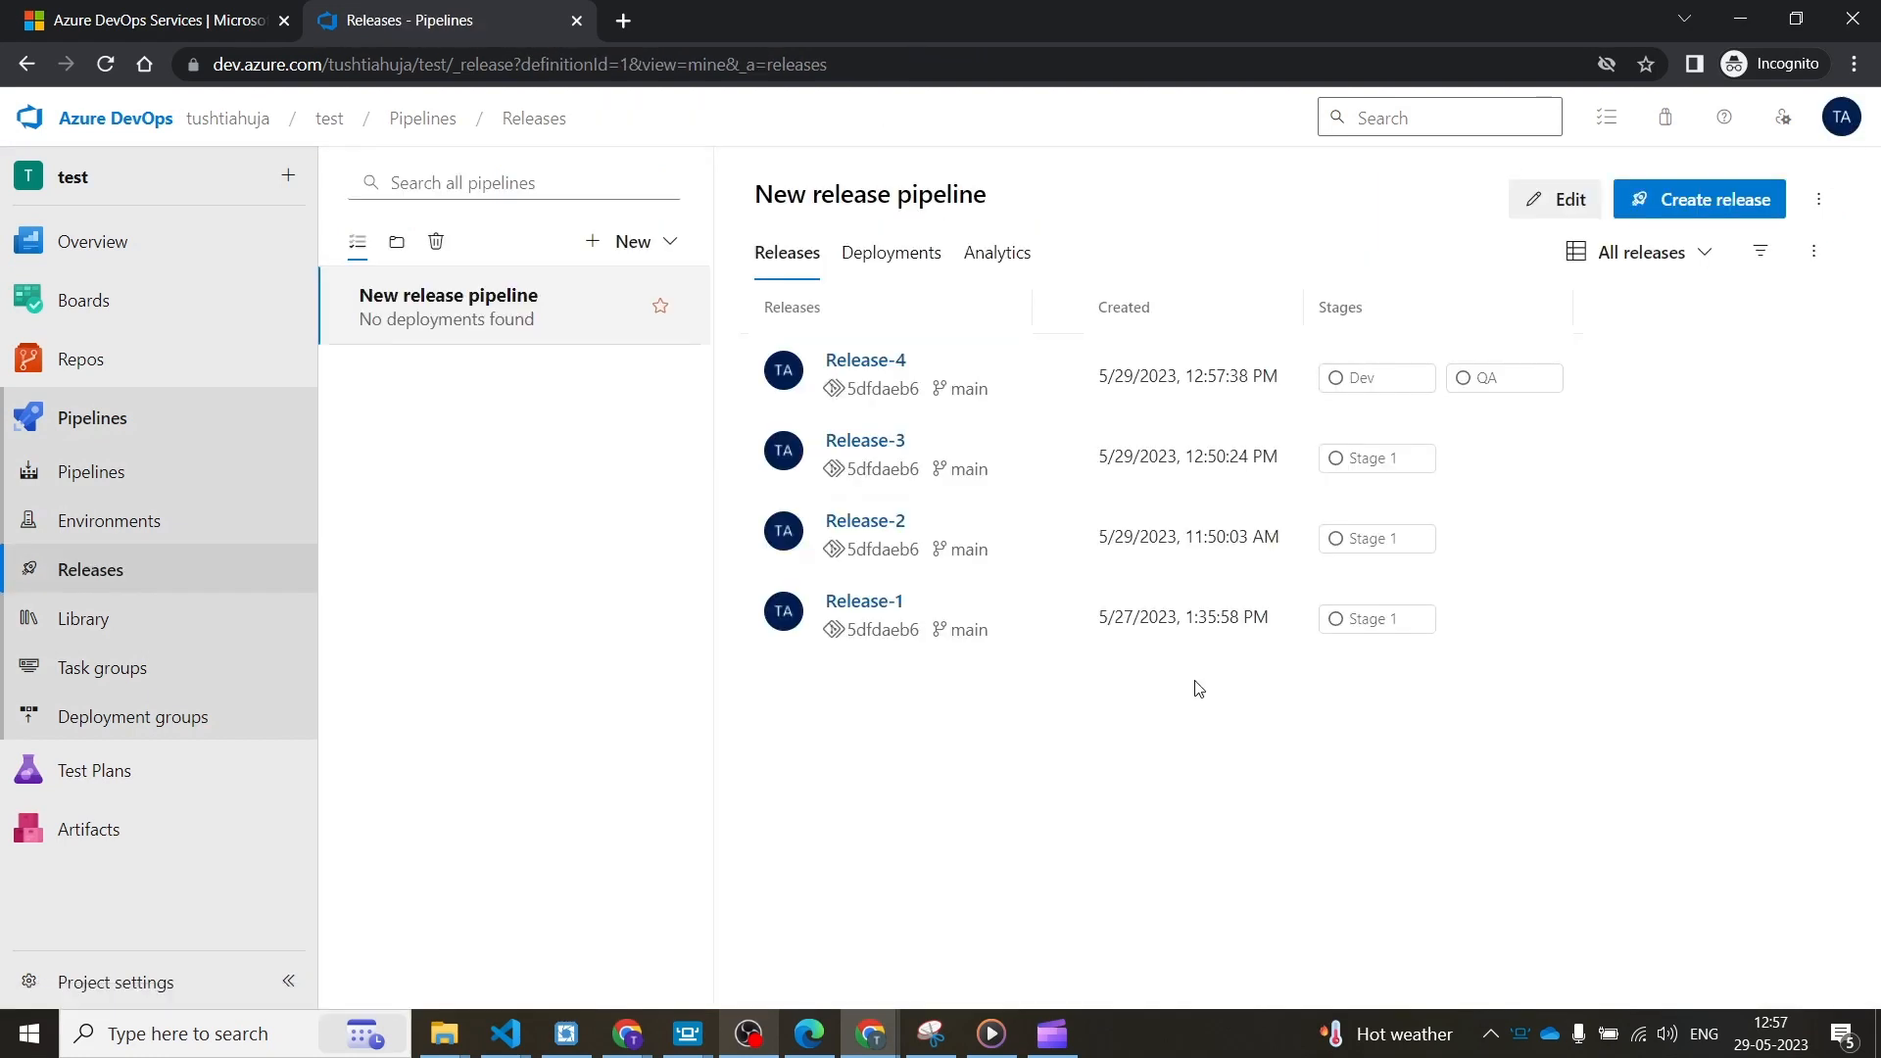
click(884, 365)
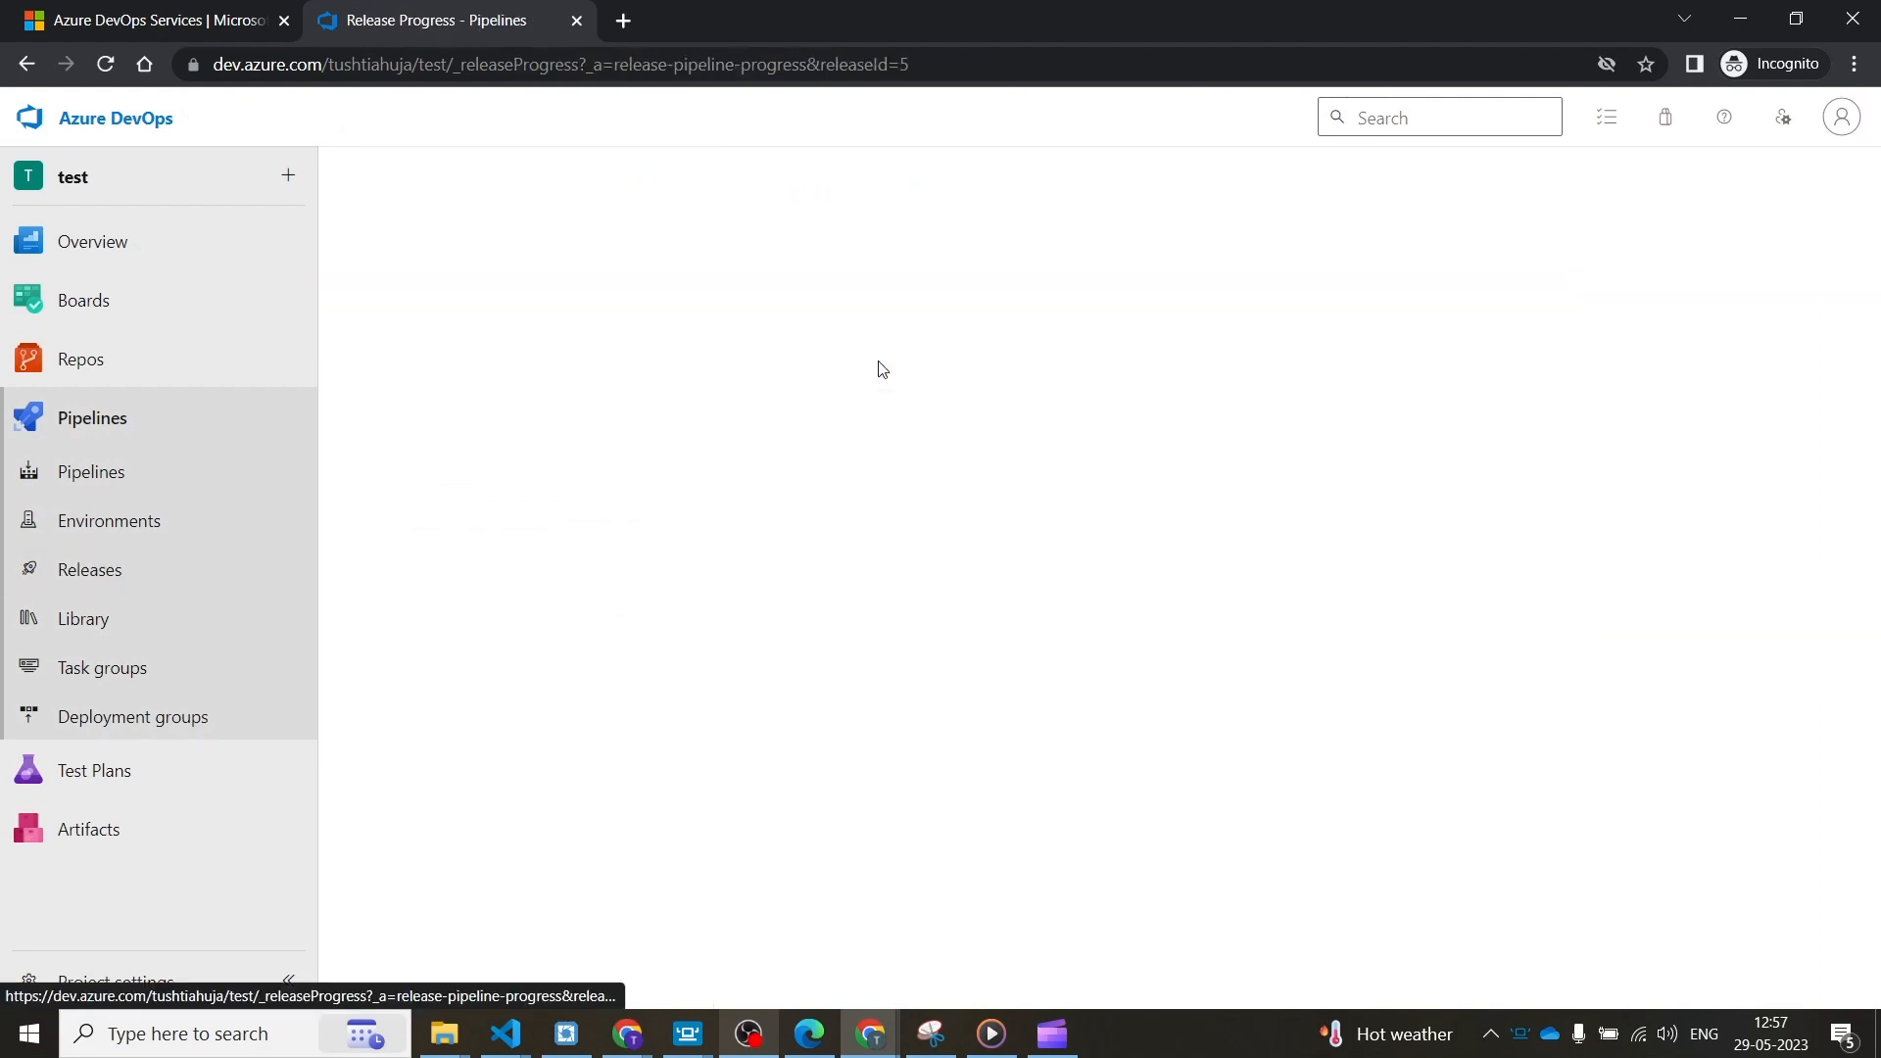
click(851, 487)
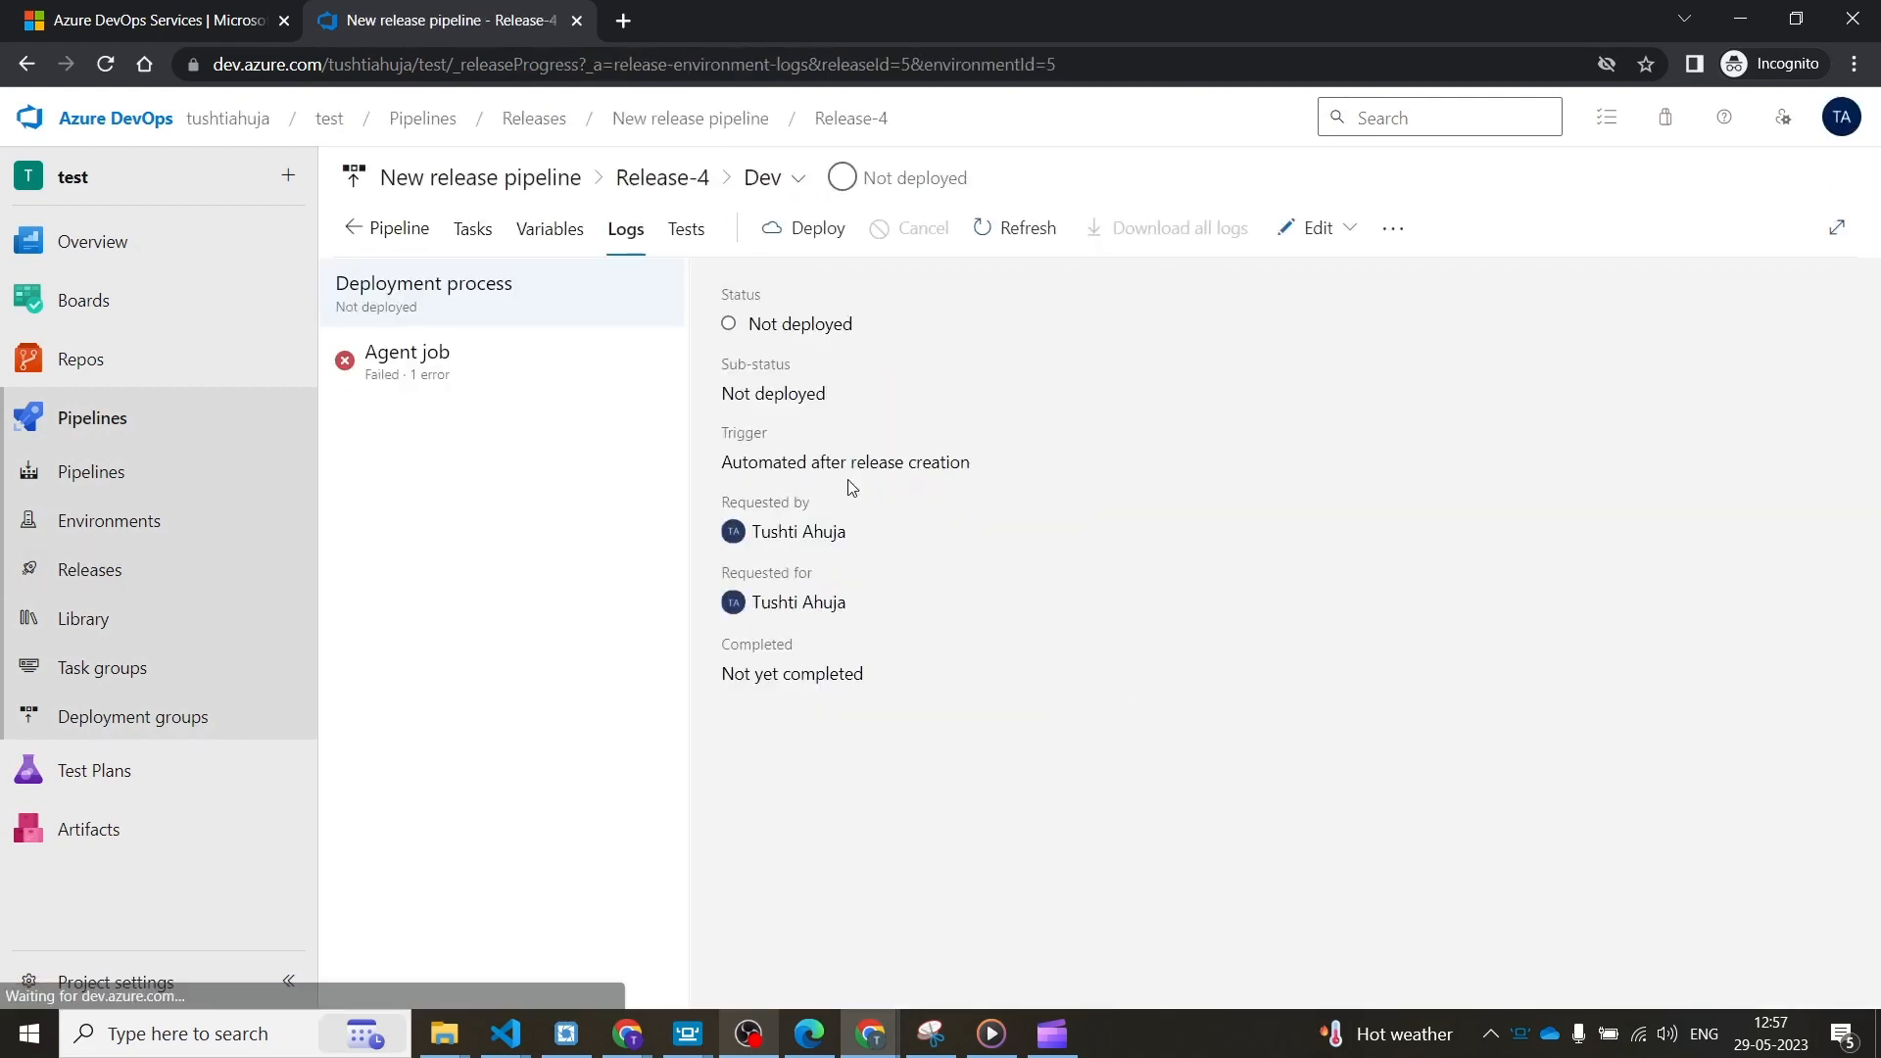
click(463, 370)
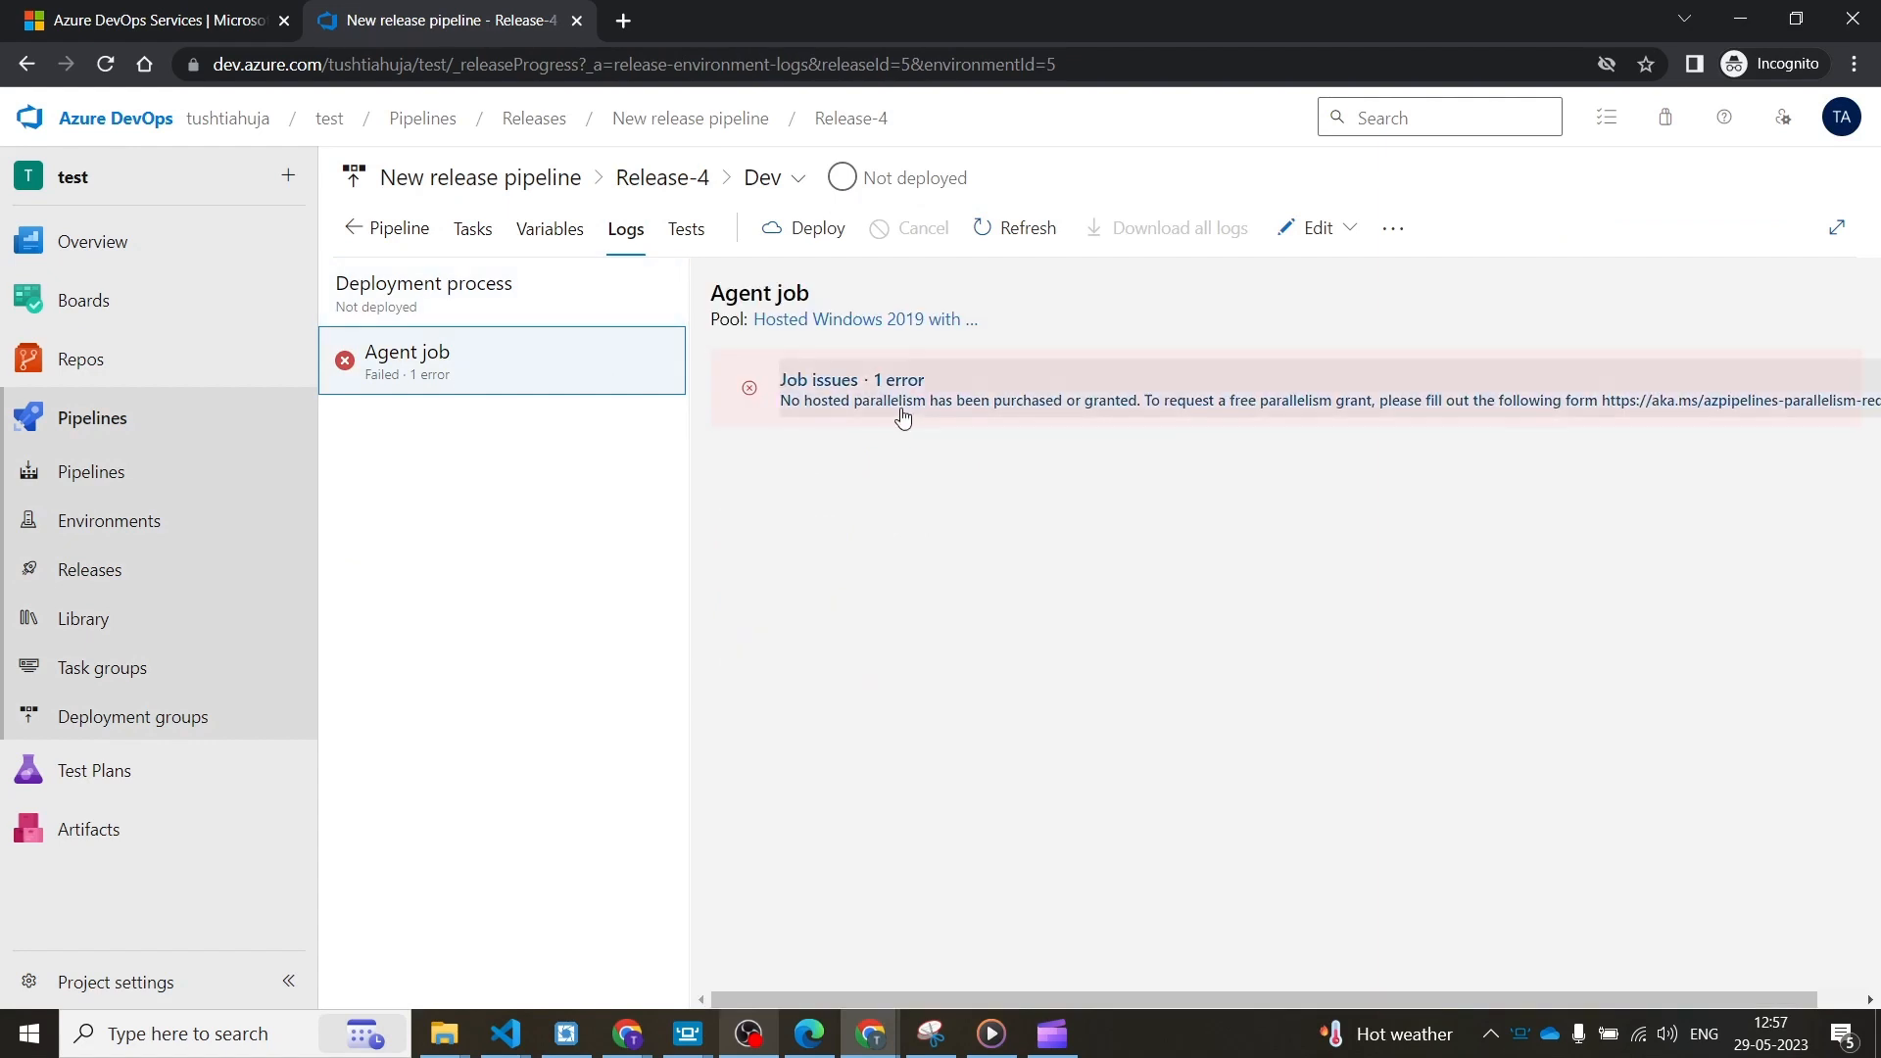
- Manually deploy Release-4 to the QA stage without a comment and check its deployment process
click(356, 231)
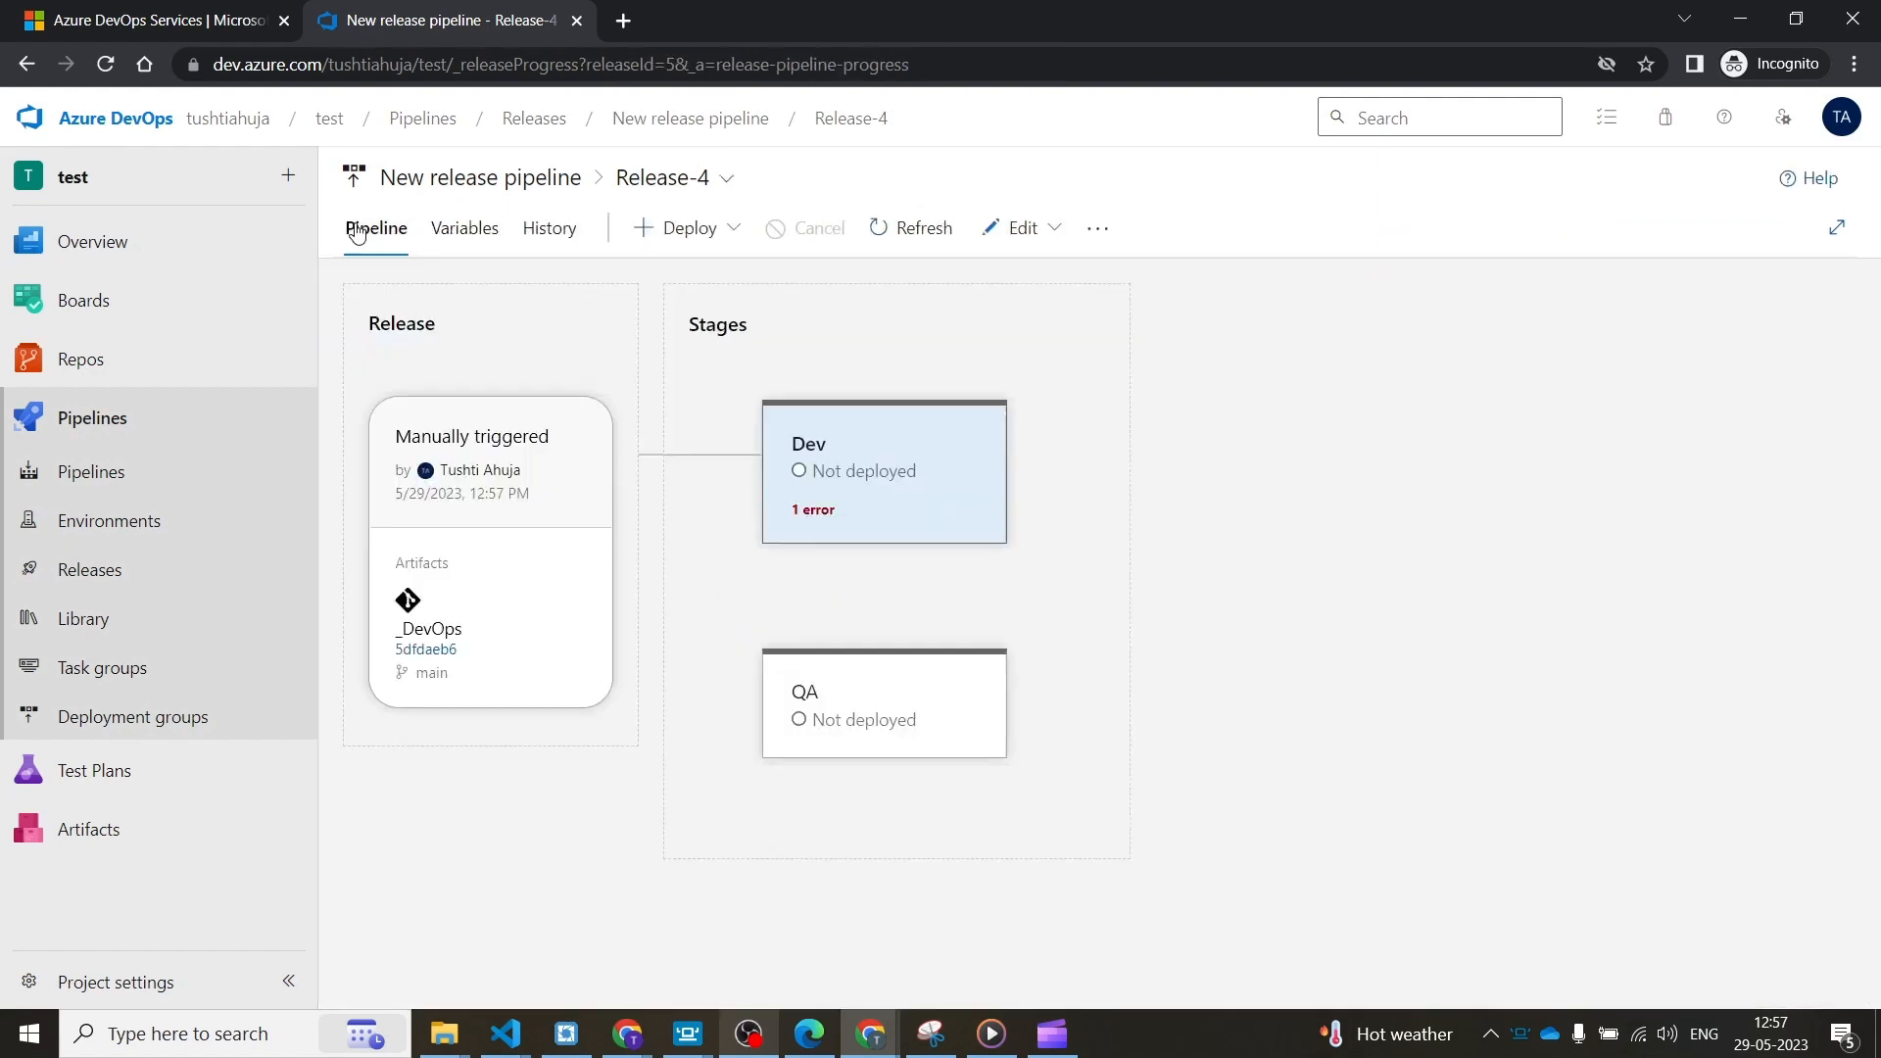
click(843, 705)
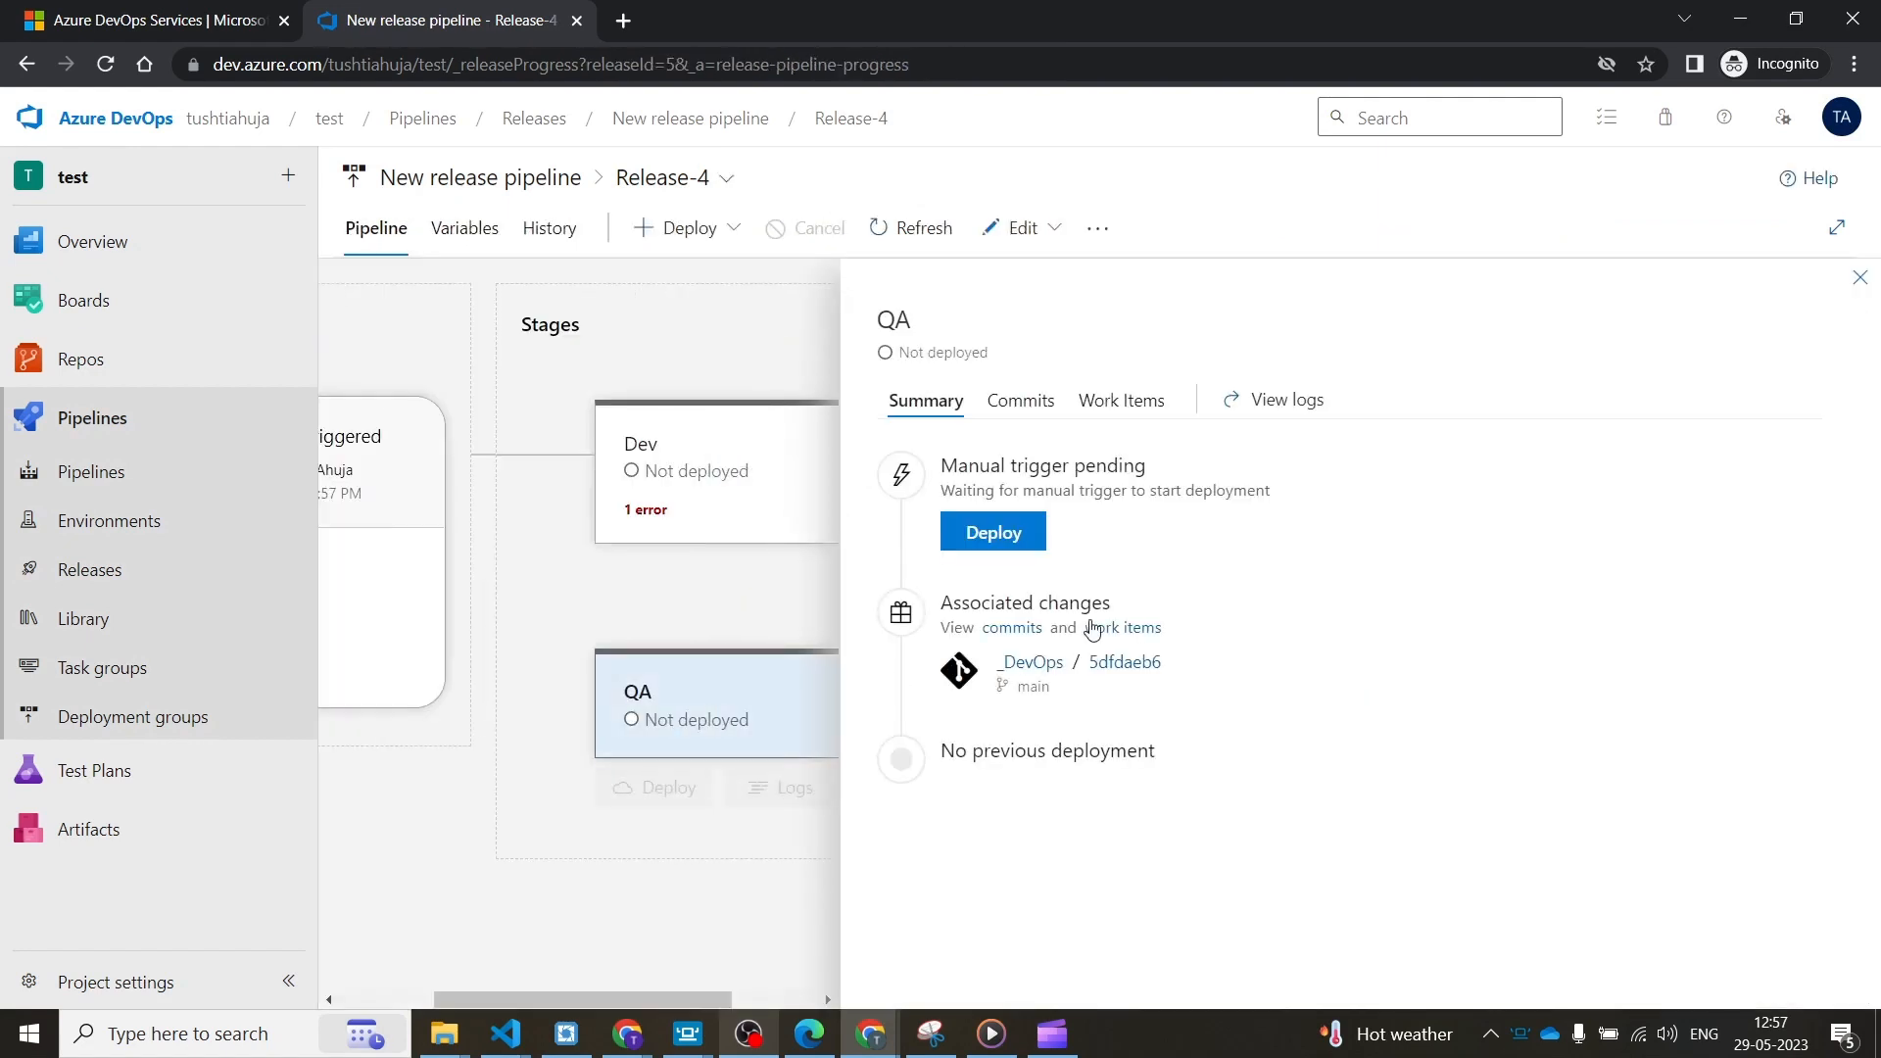
click(1854, 277)
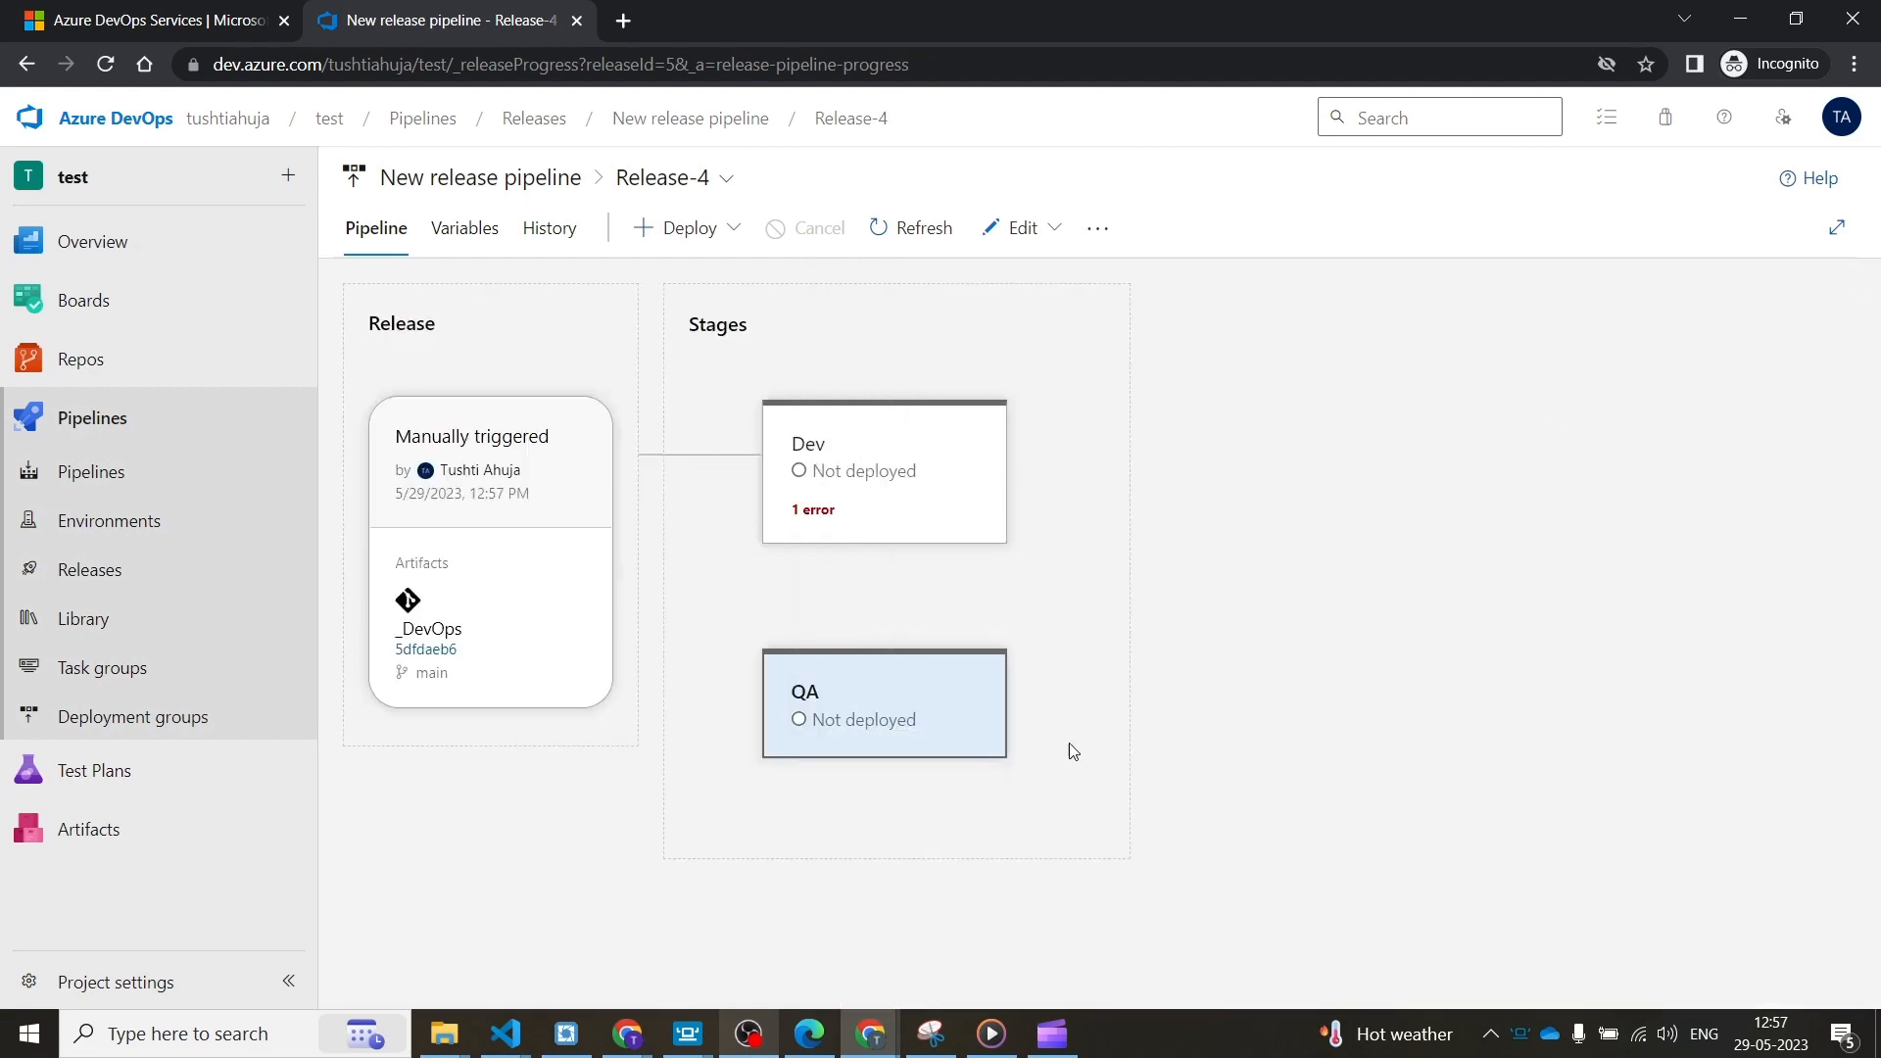
click(955, 790)
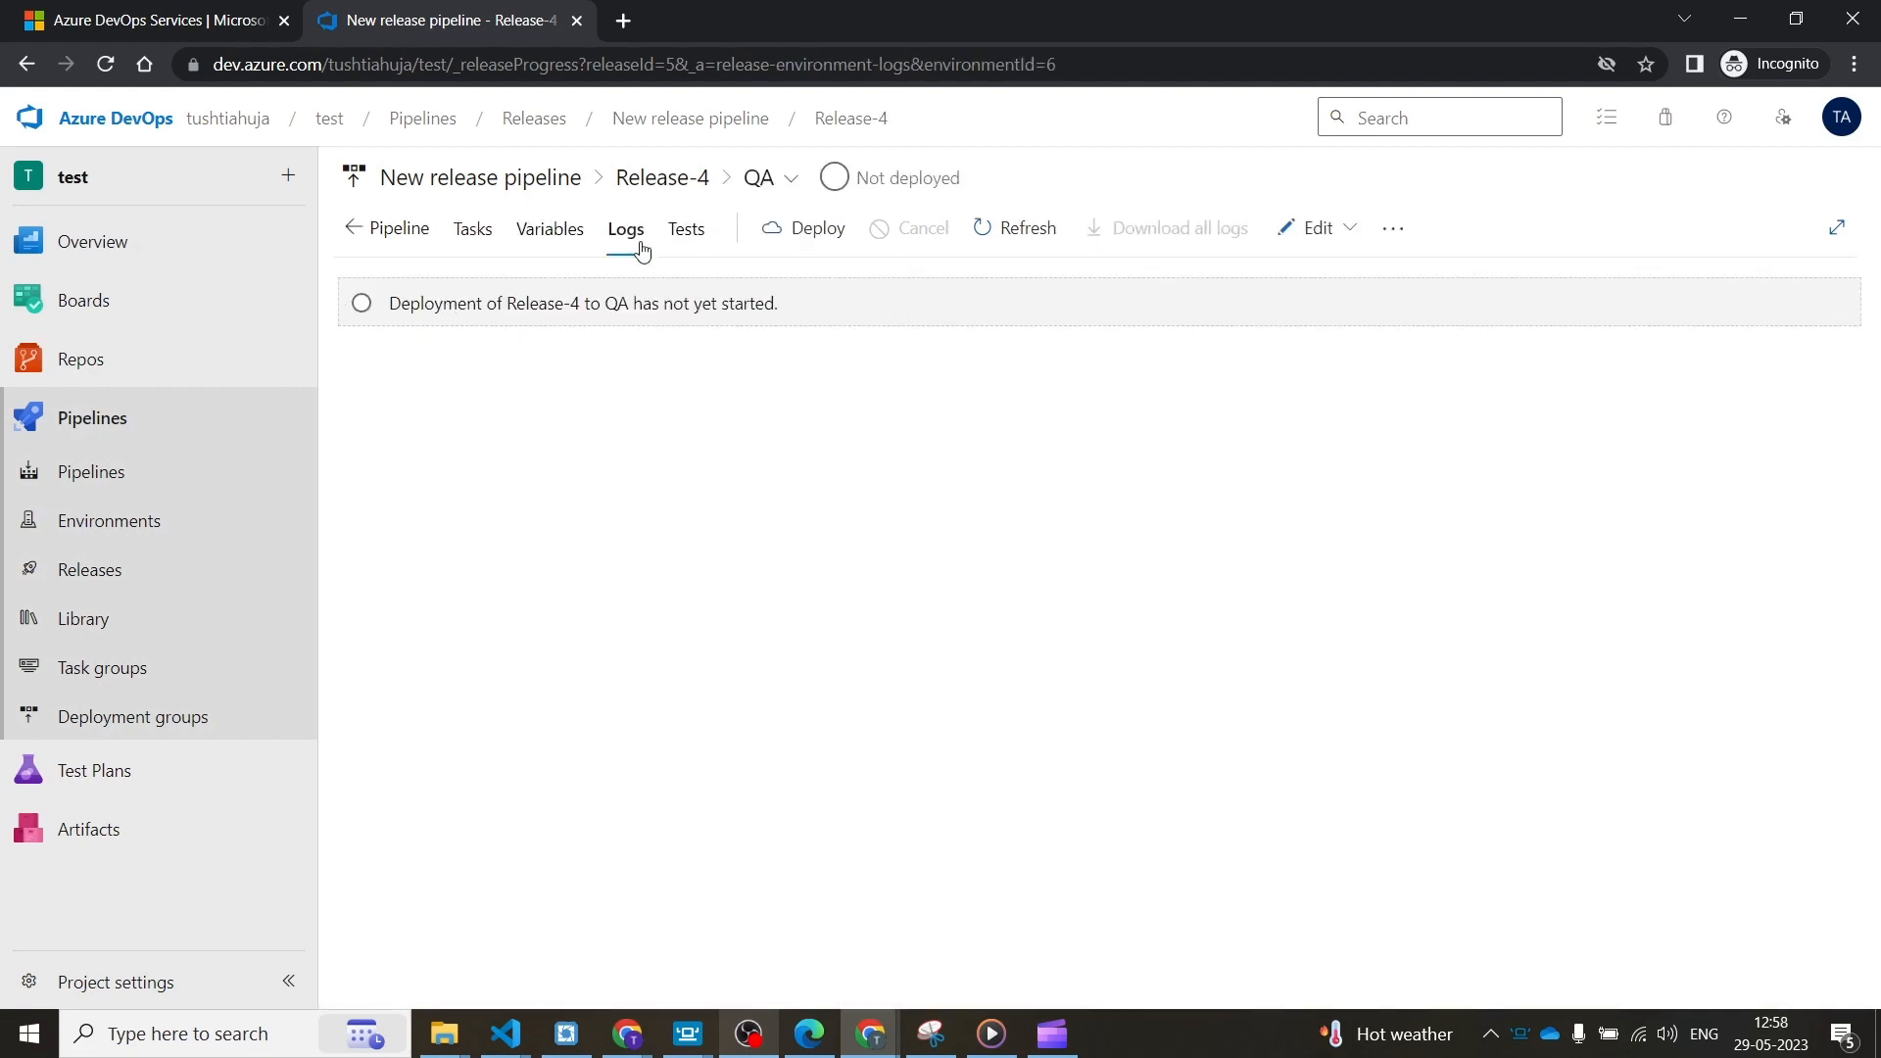
click(808, 228)
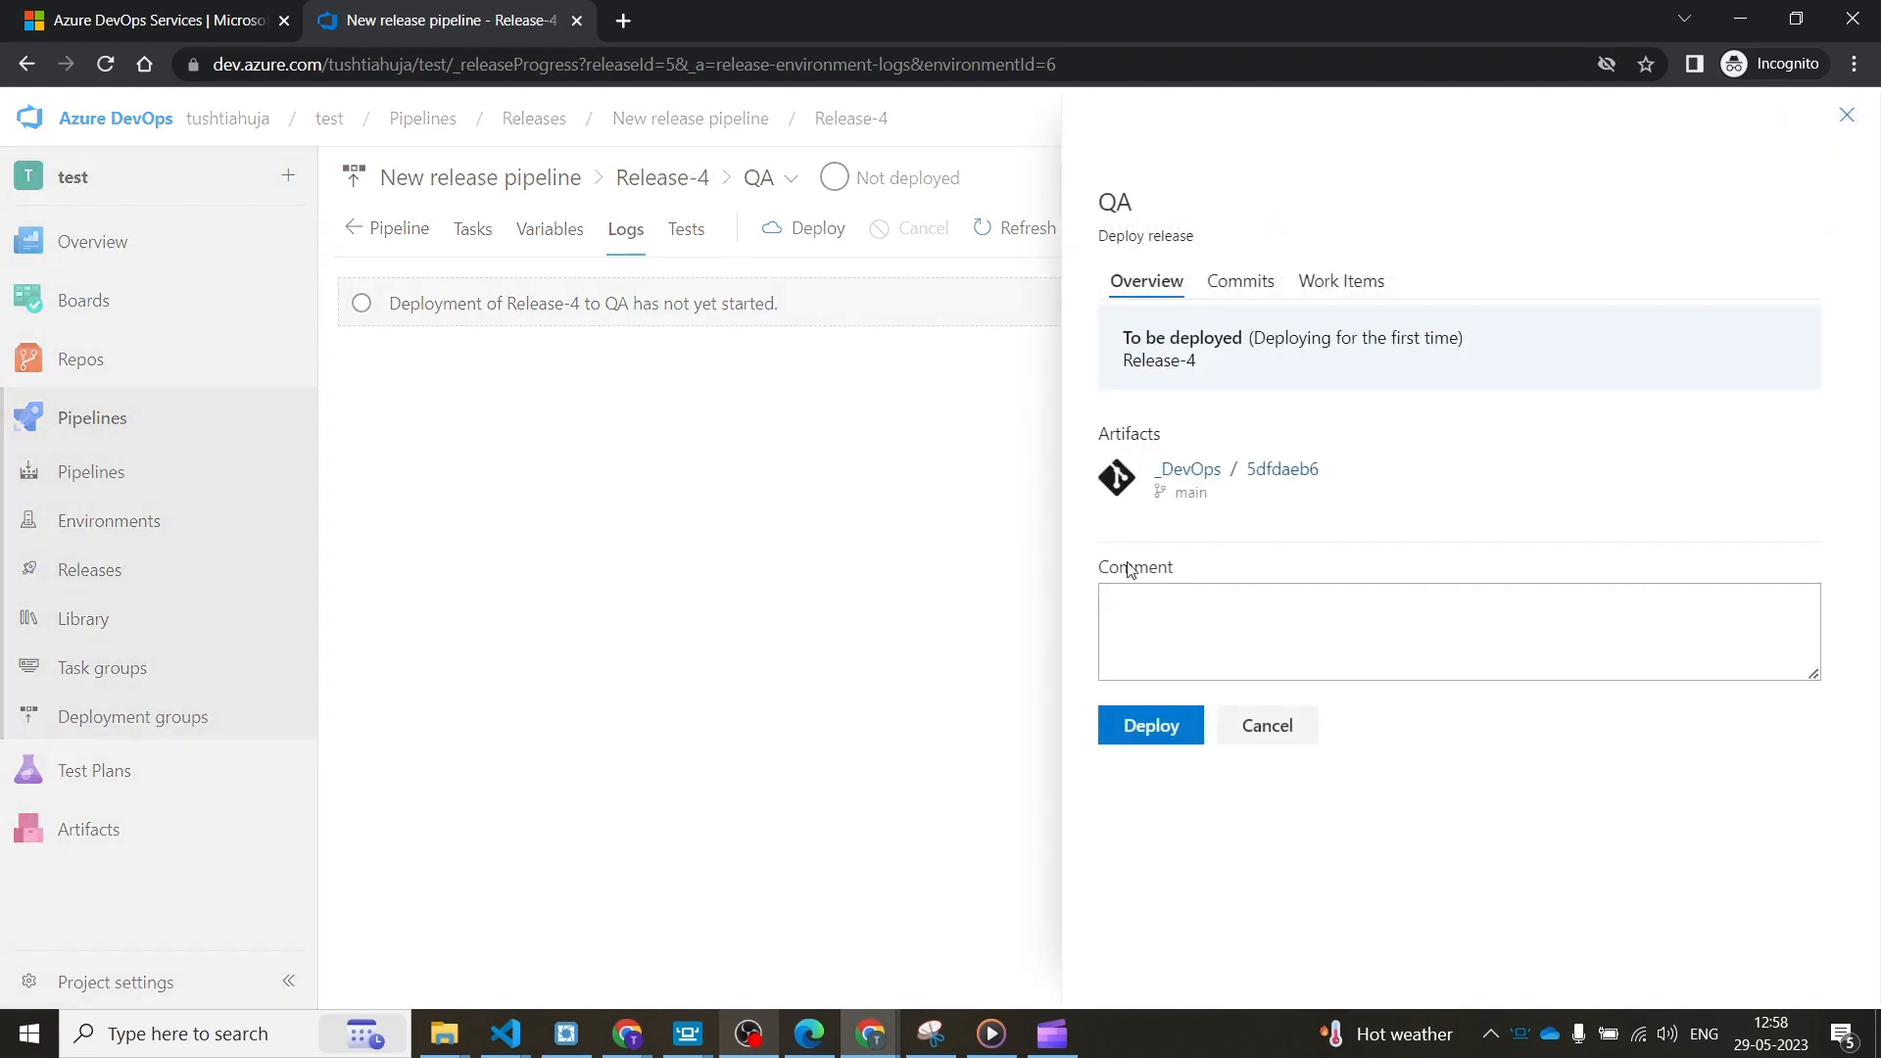
click(1133, 715)
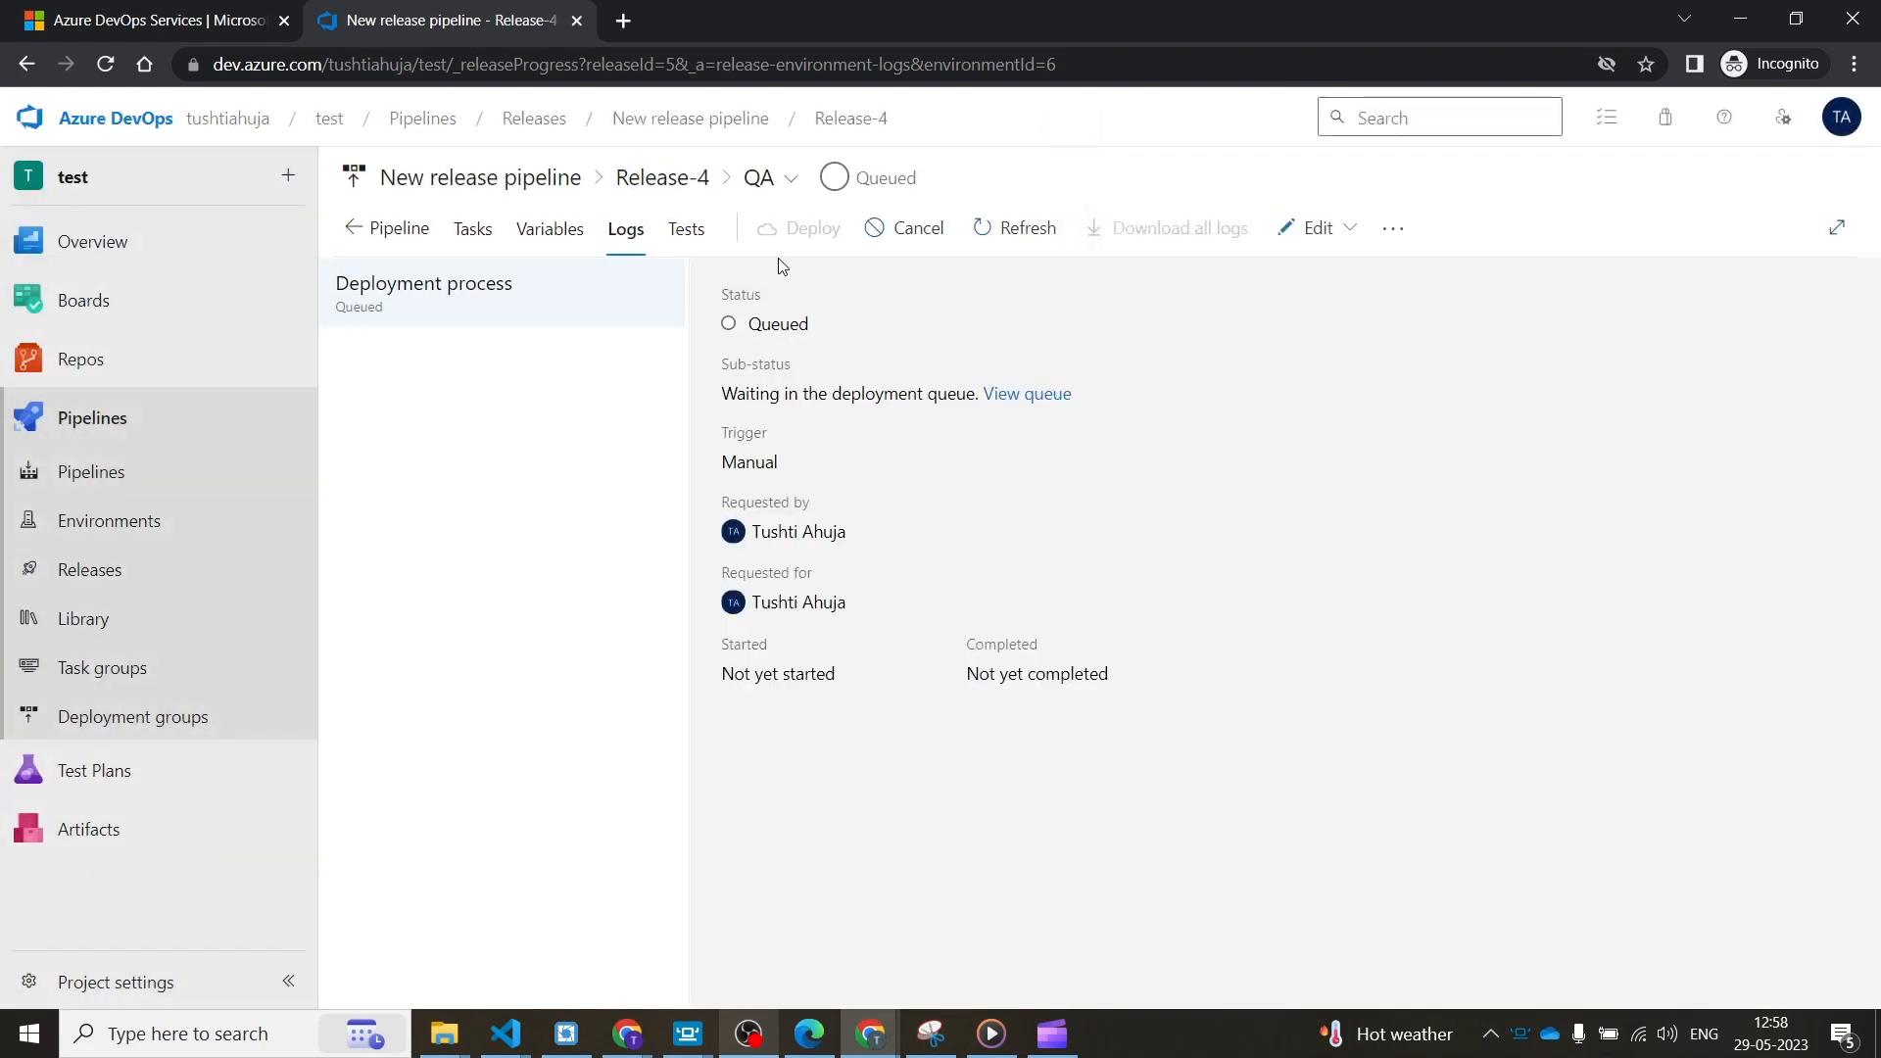
click(495, 303)
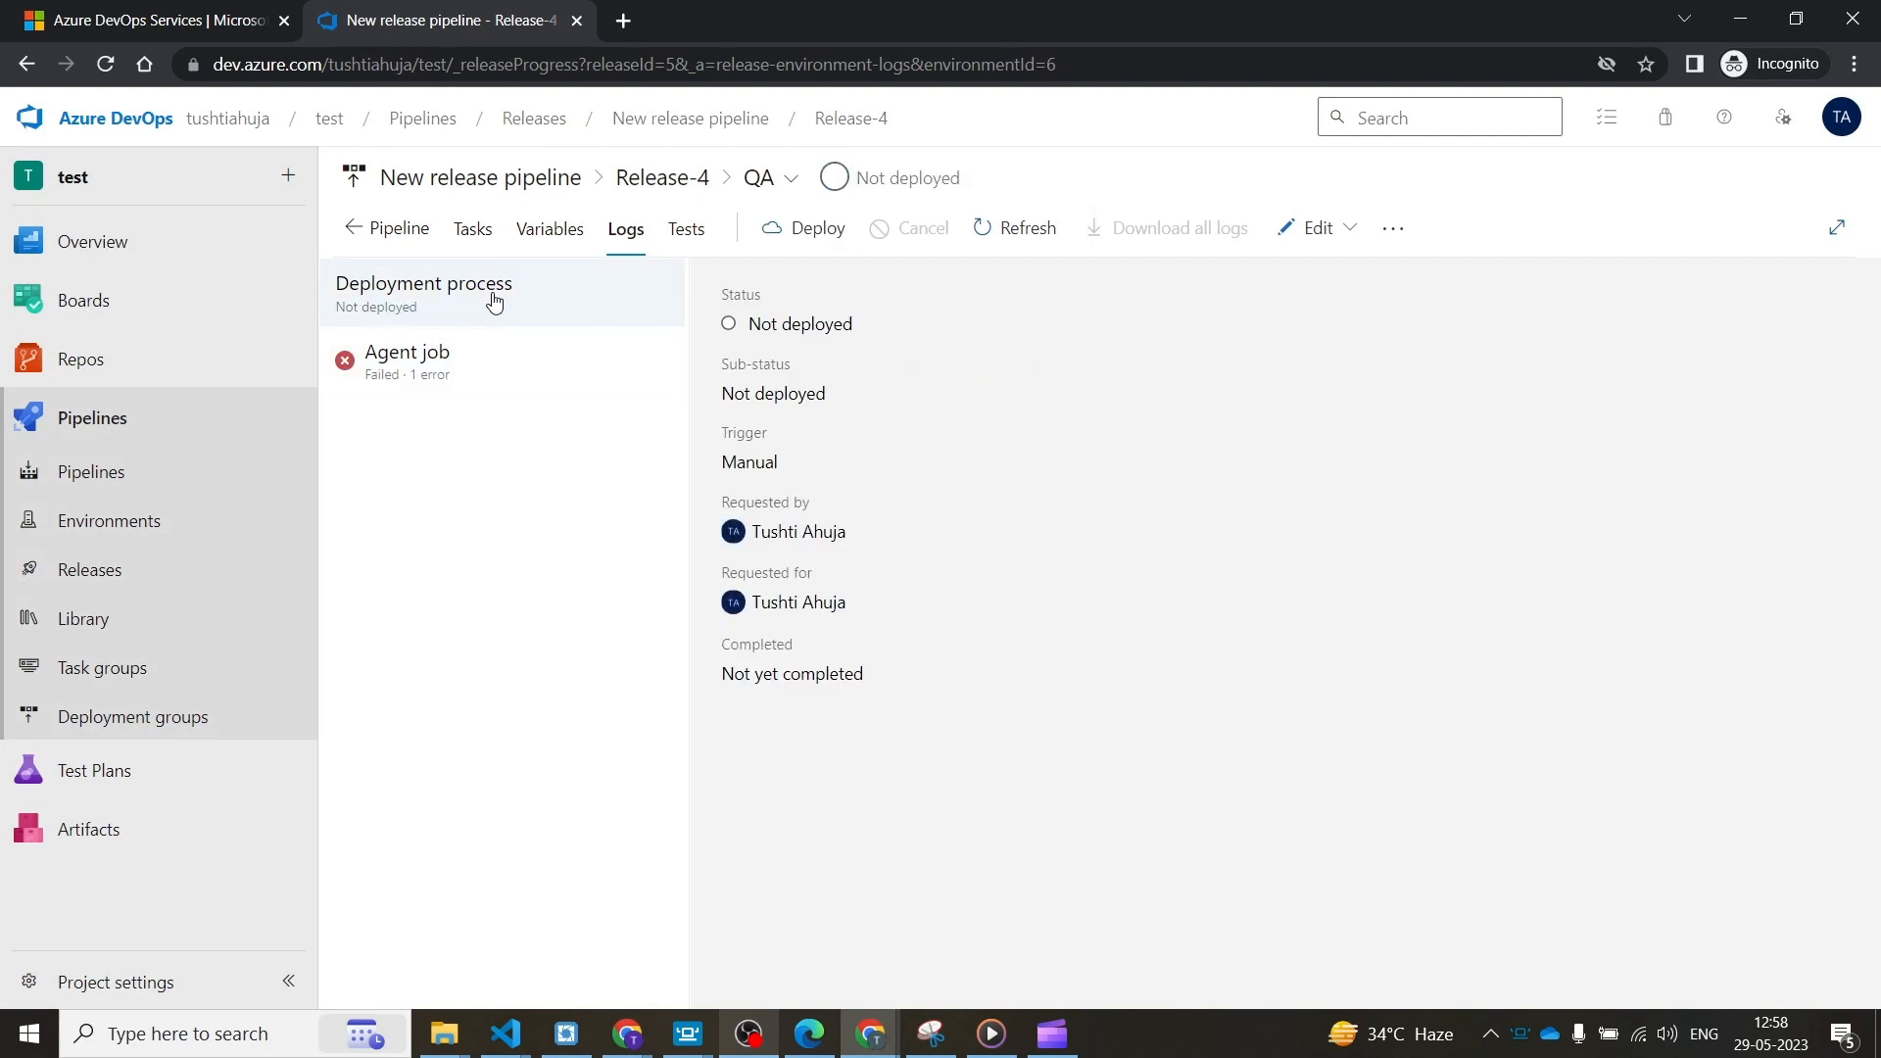
- Compare the variables available to the QA stage with those available to the Dev stage in Release-4
click(534, 240)
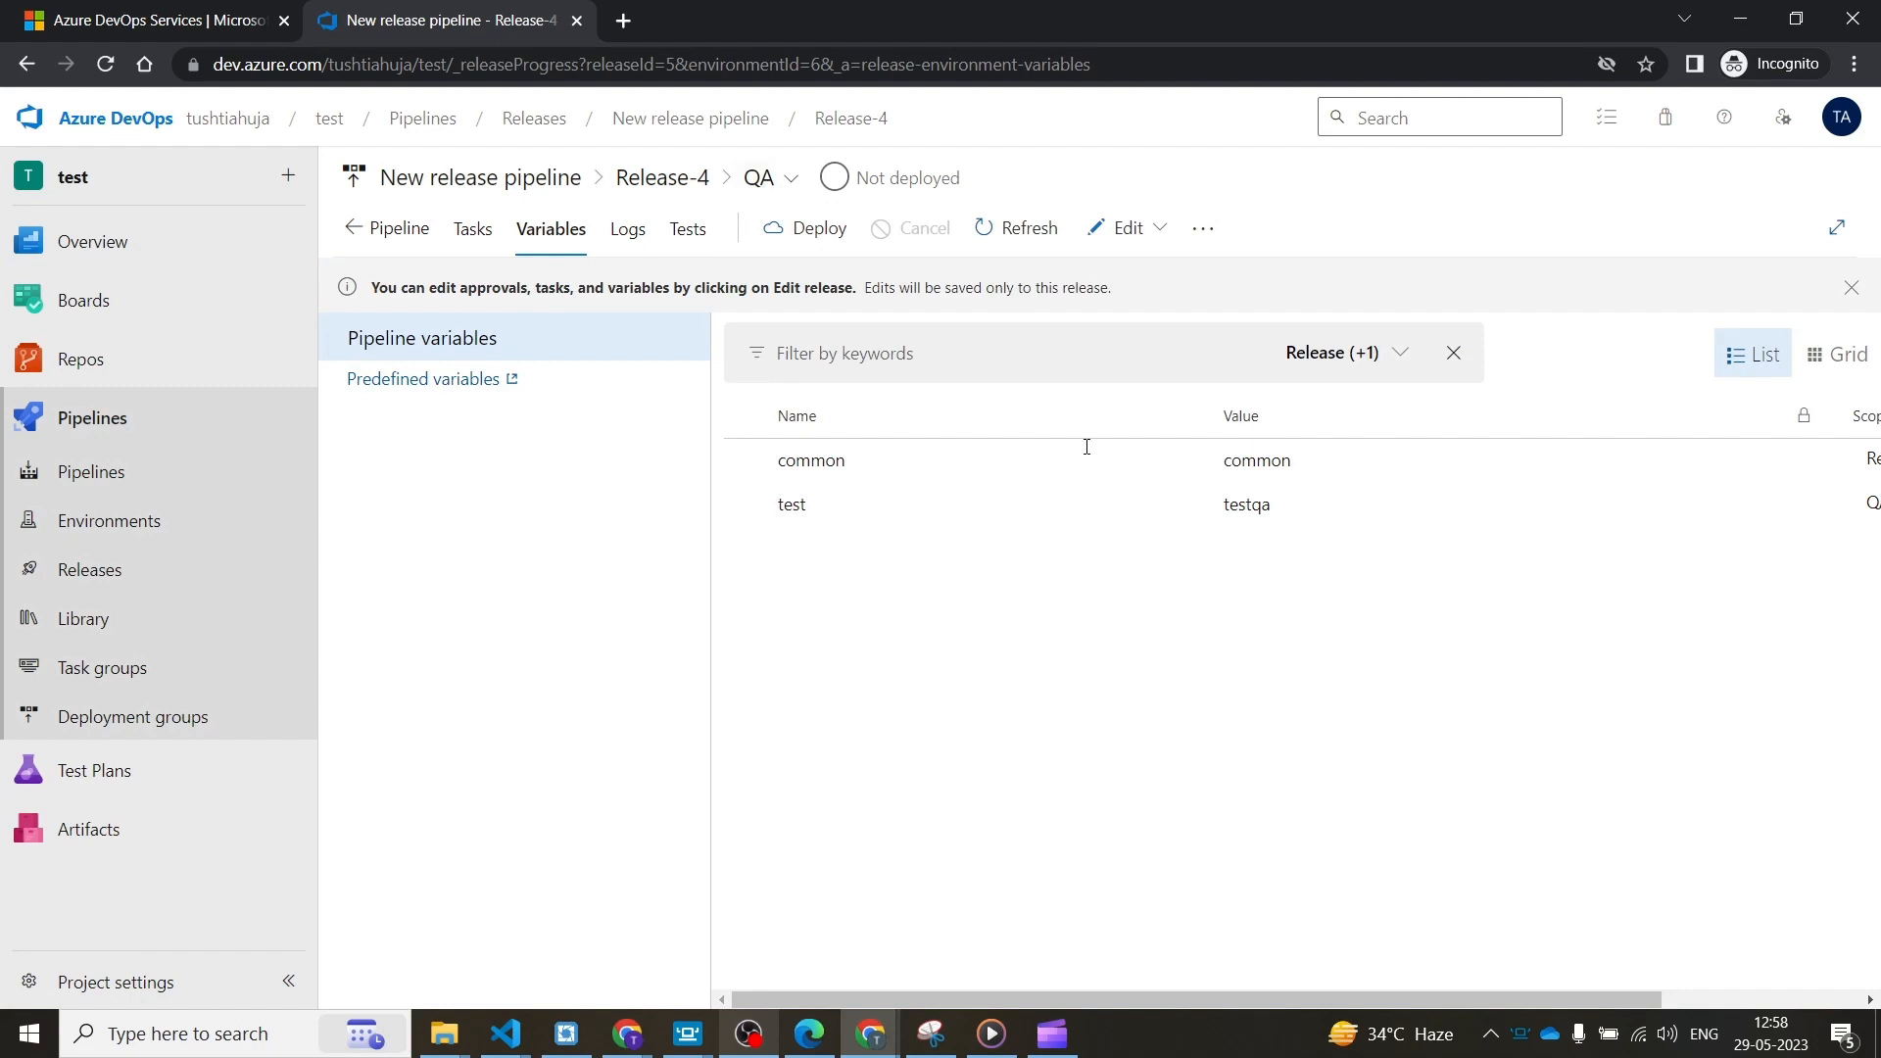
click(654, 184)
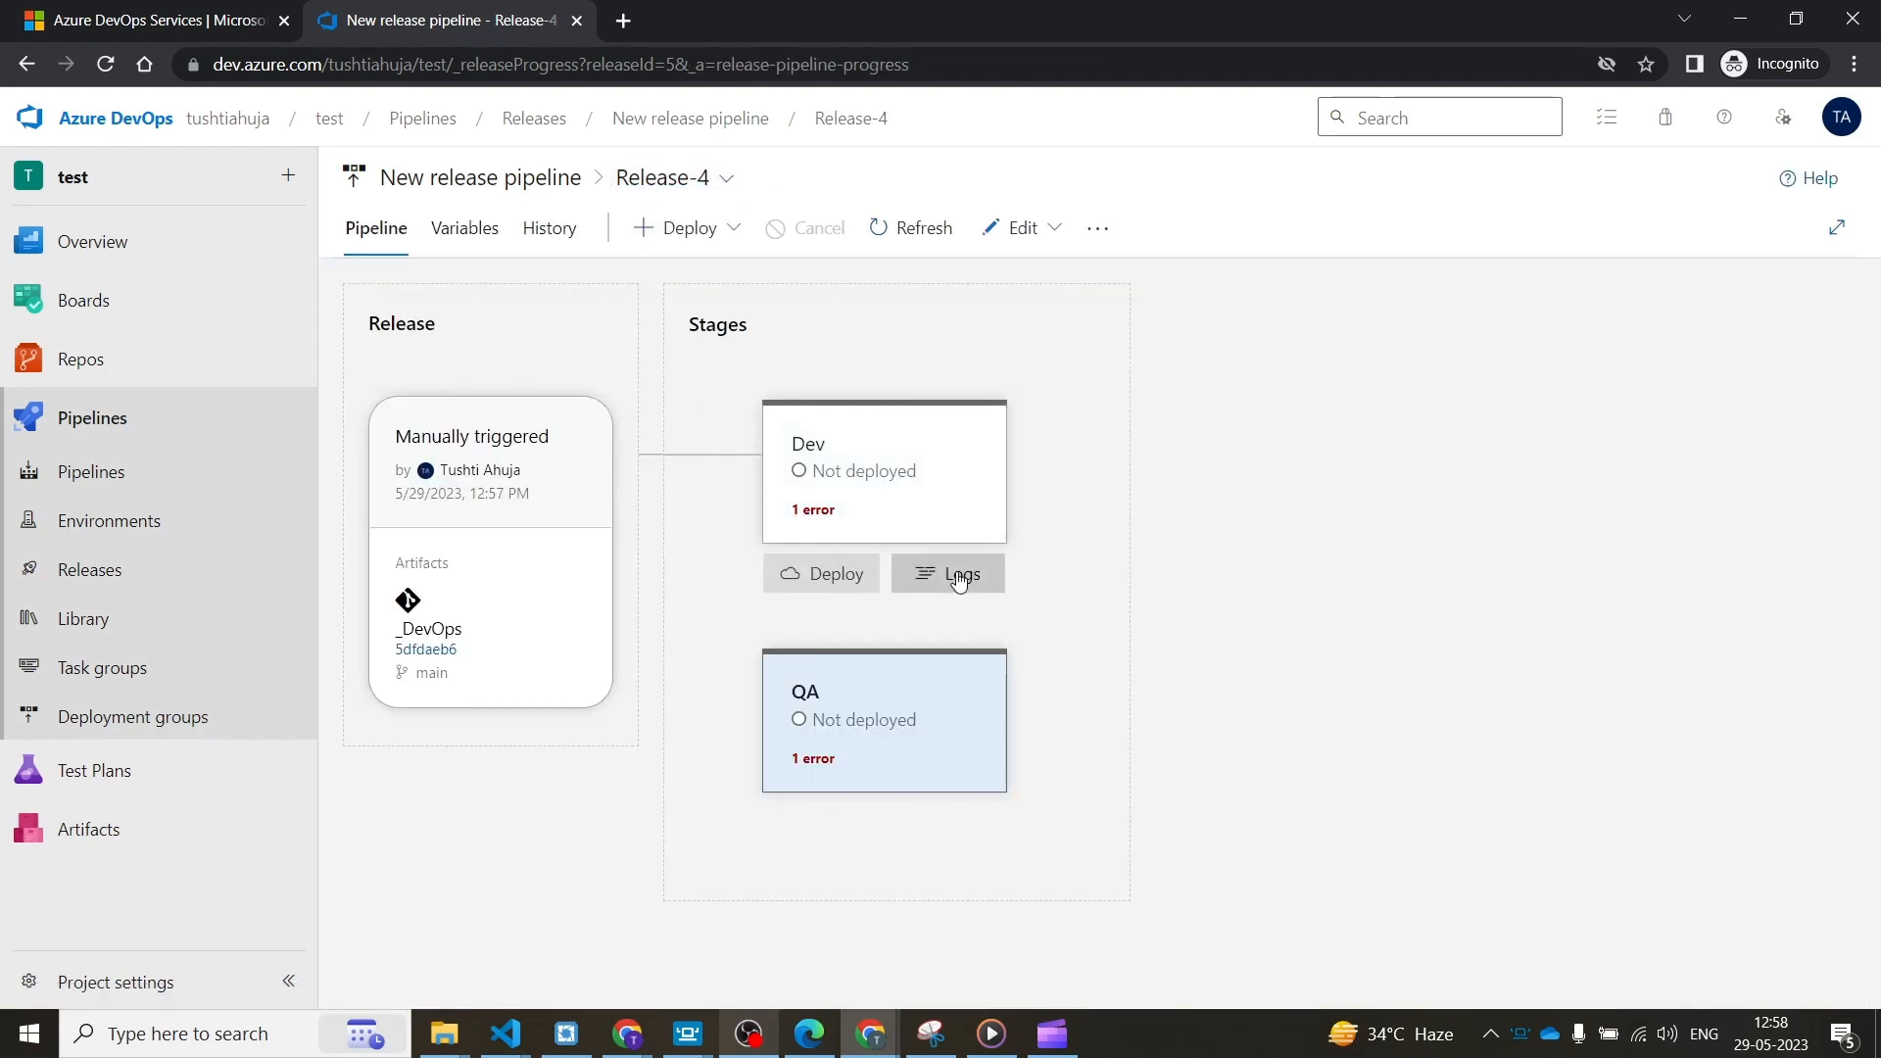
click(959, 578)
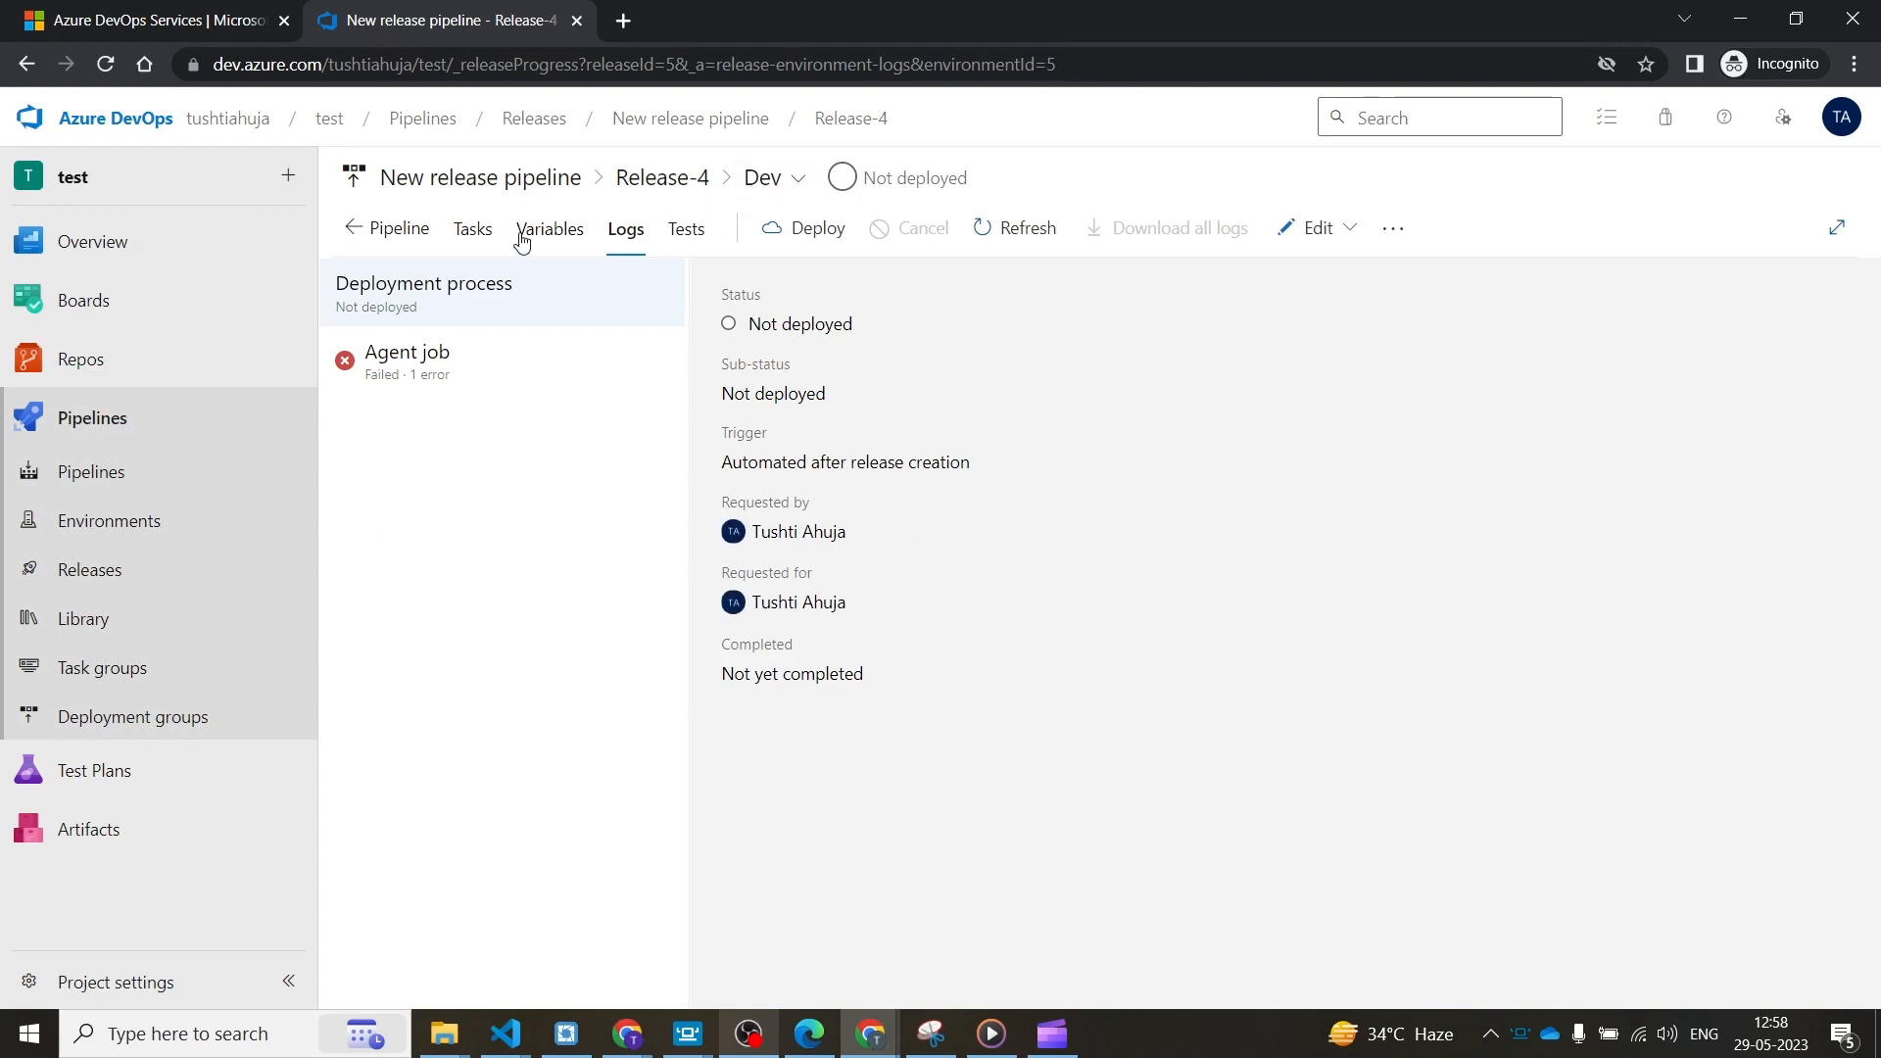
click(492, 239)
click(540, 236)
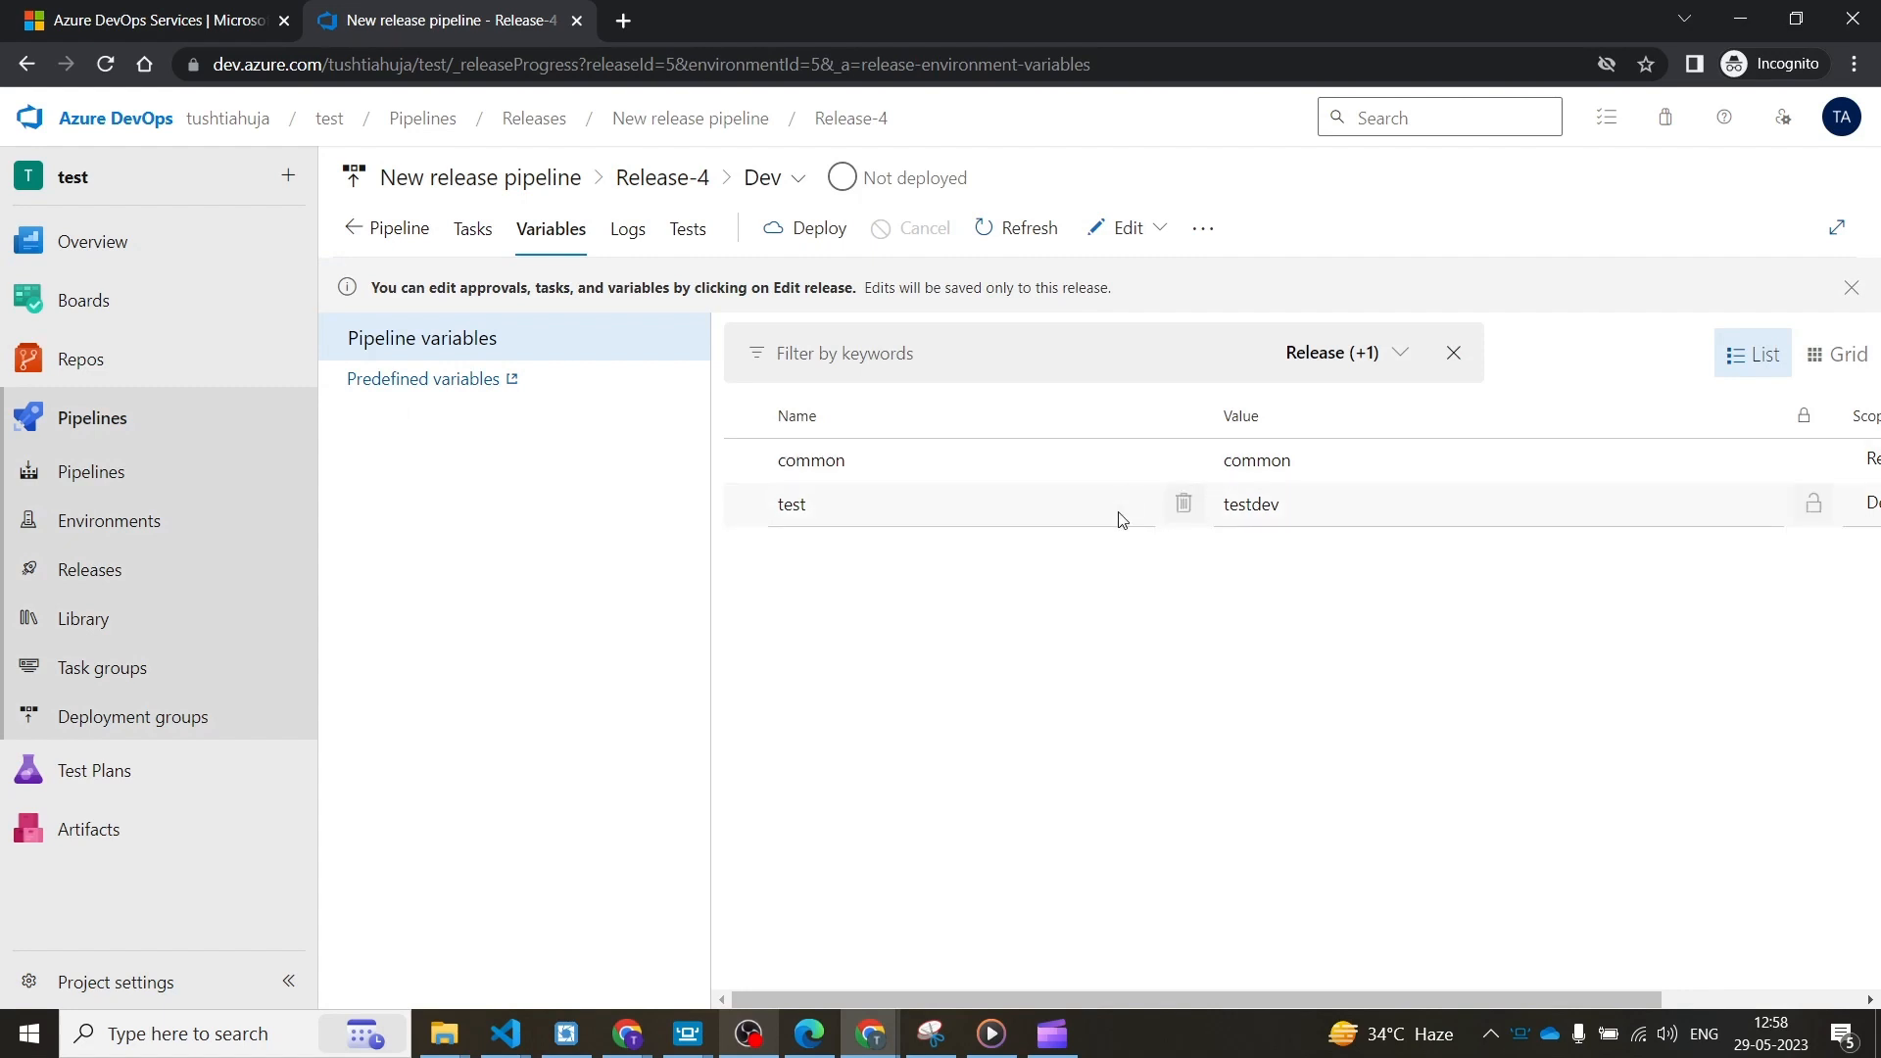
- Review all variables of Release-4 as a whole, including the scope of each one
click(361, 236)
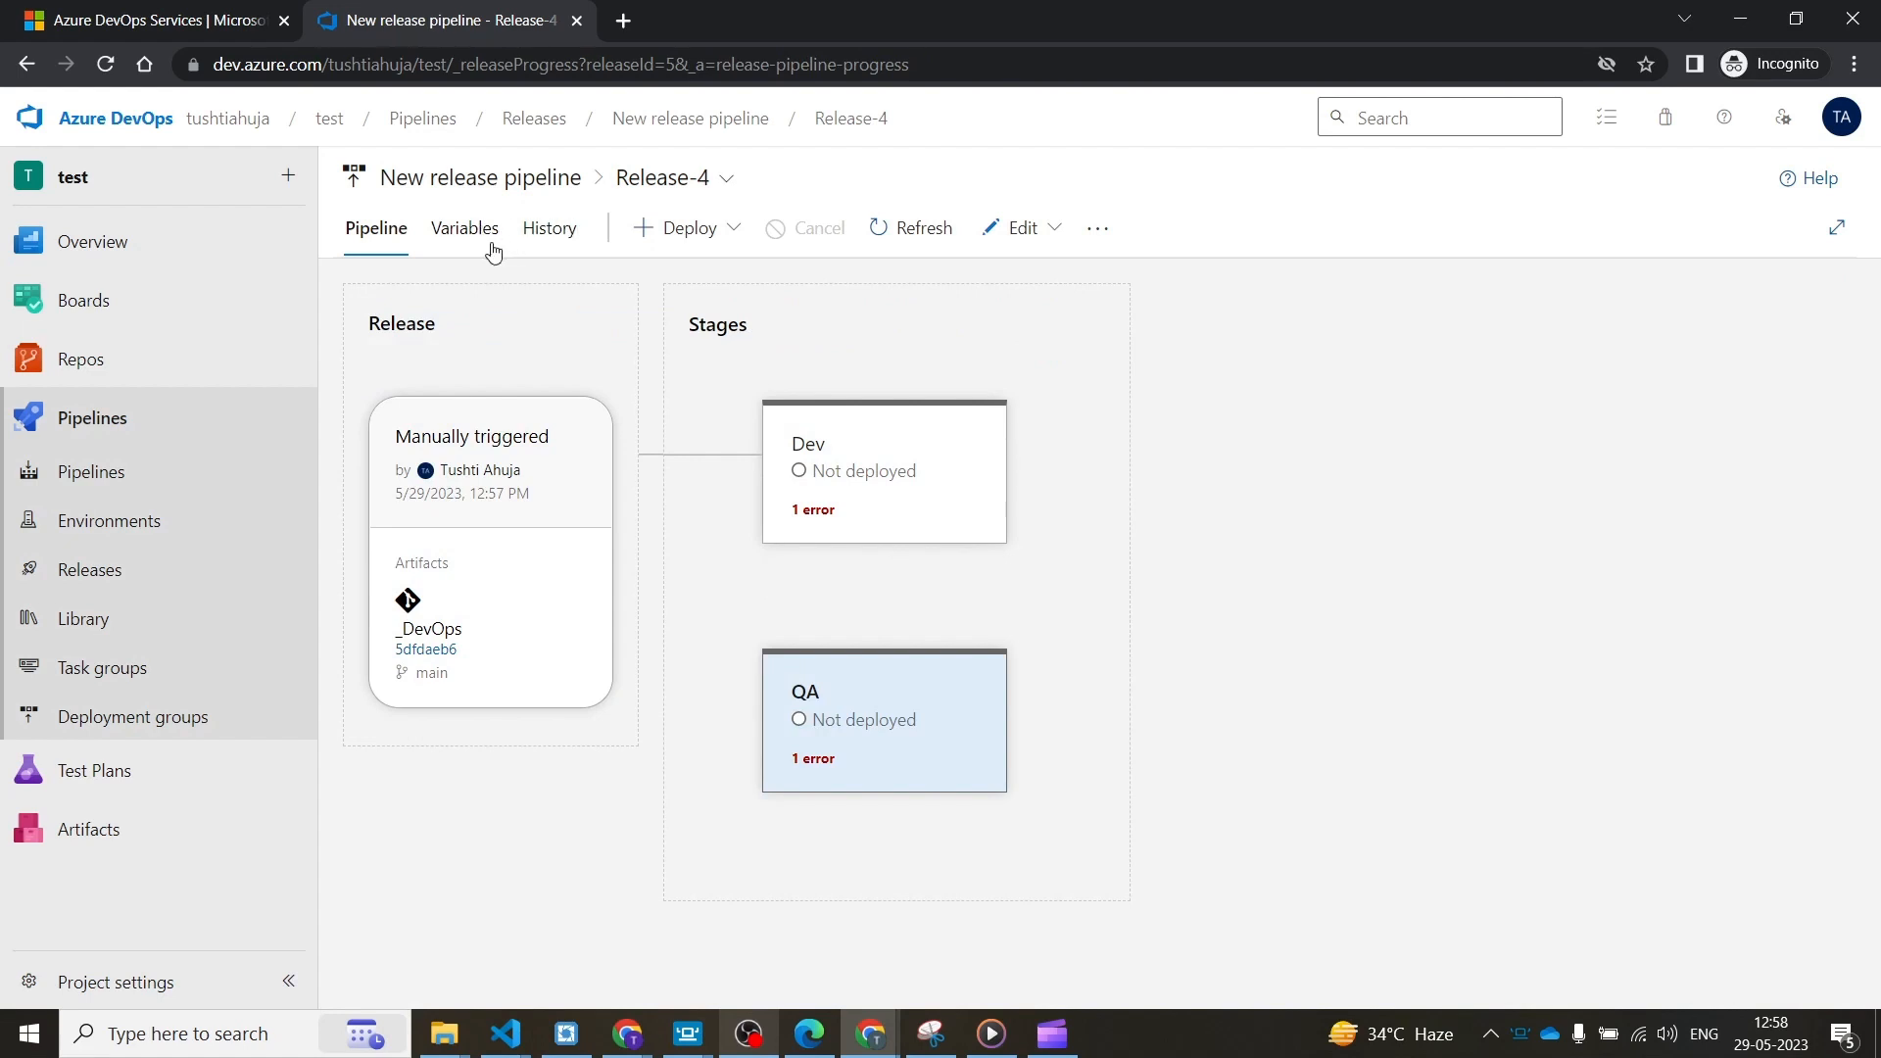
click(461, 235)
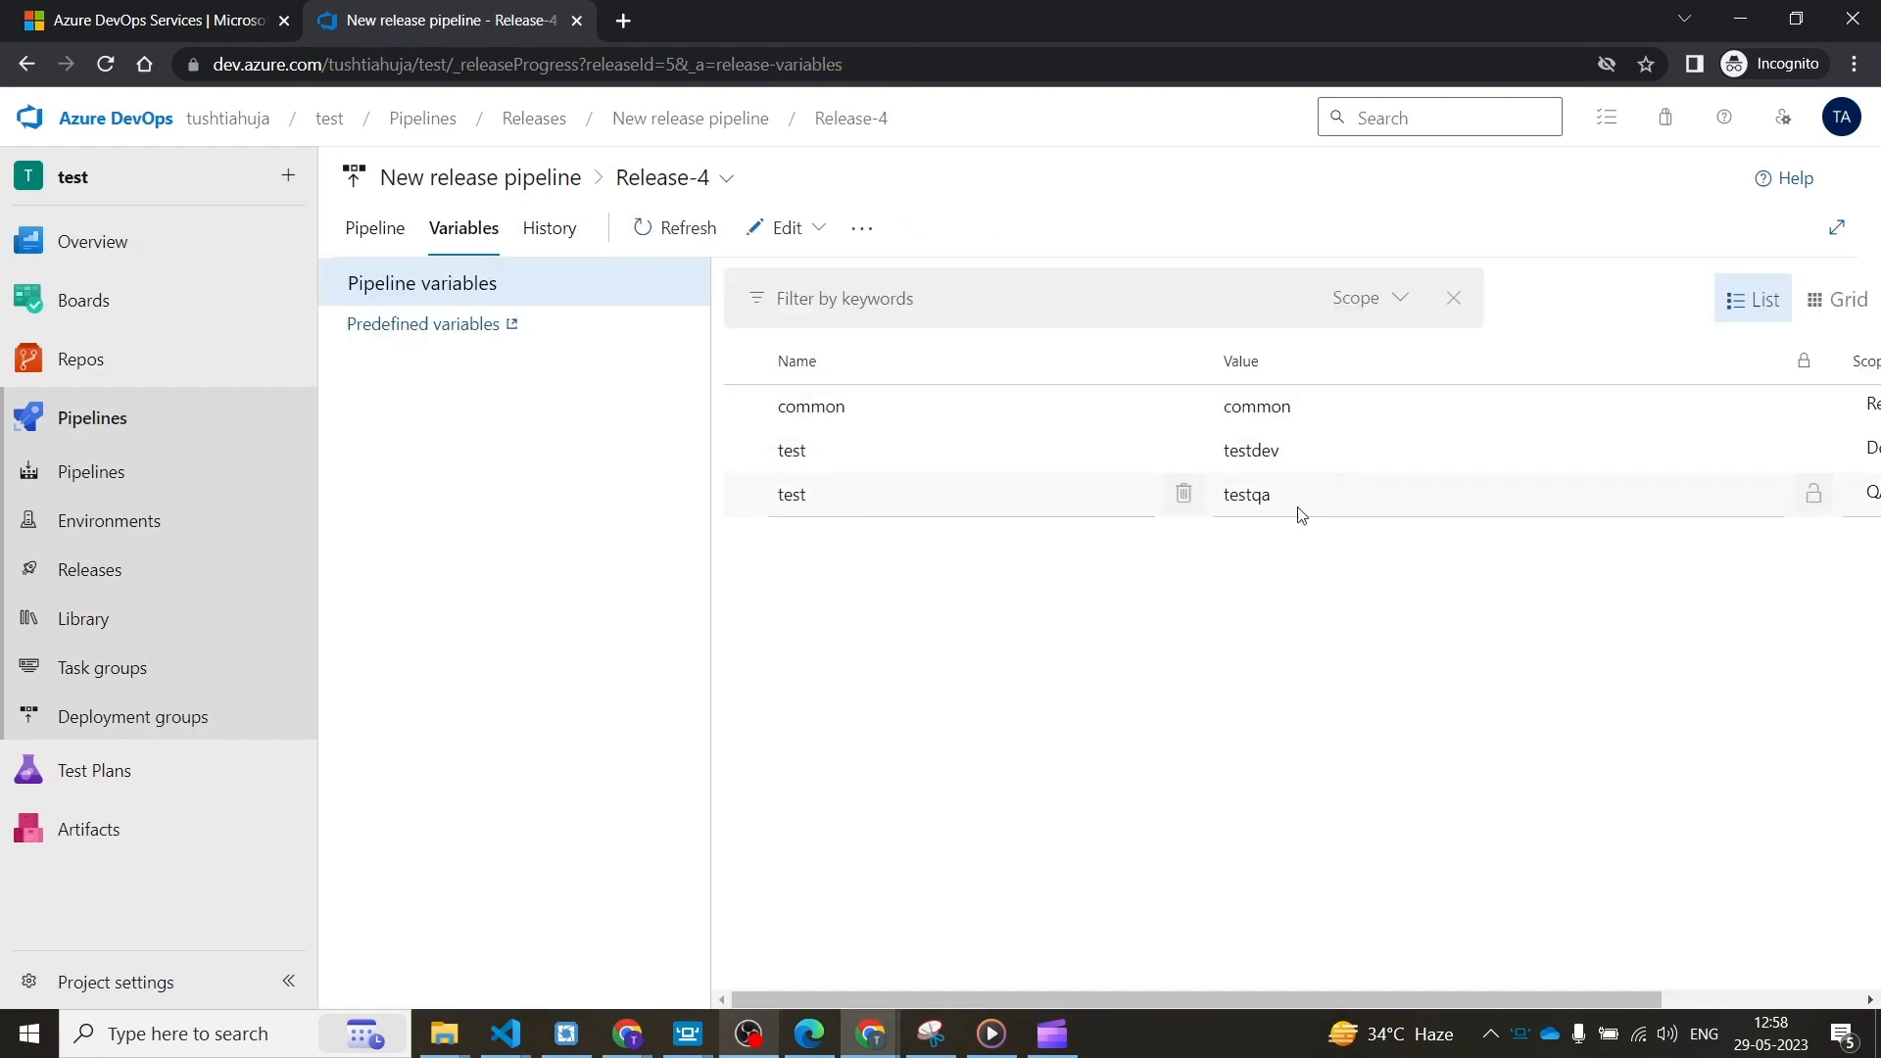
drag(1091, 1001, 1509, 990)
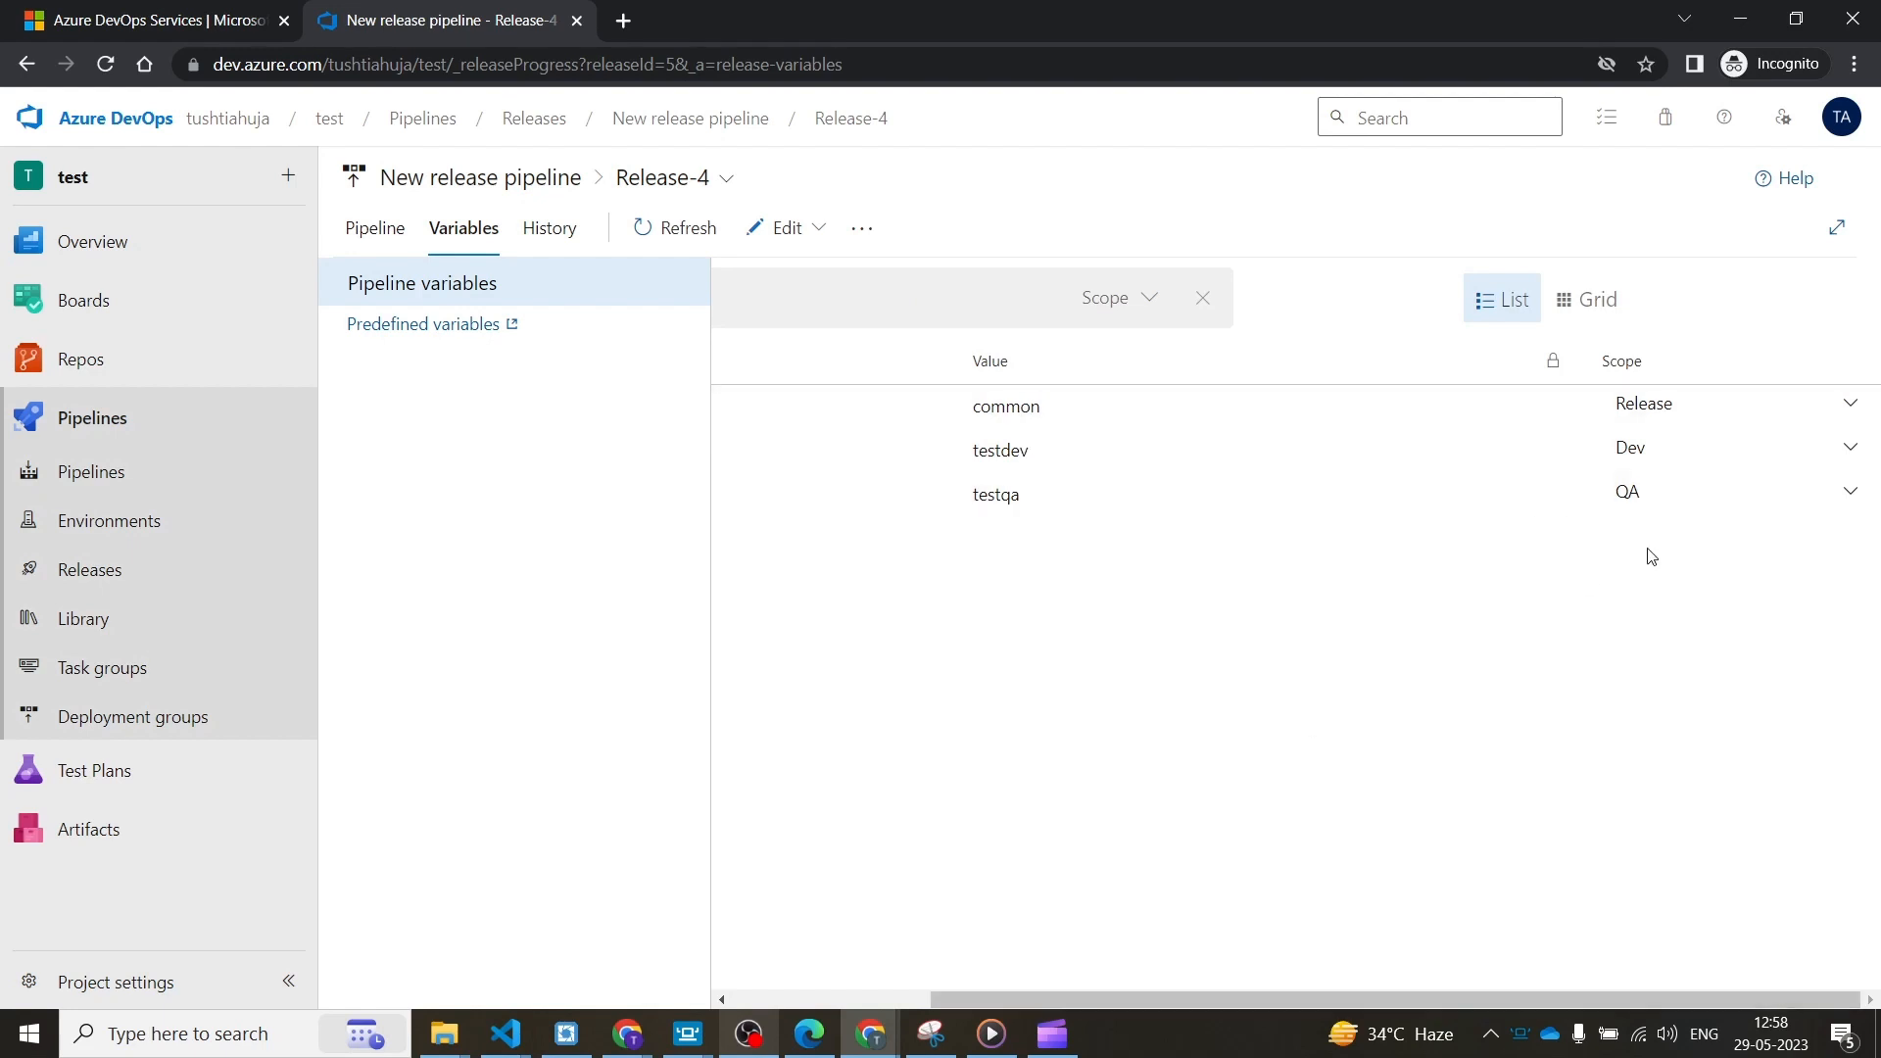
- Open Release-4 for editing from its pipeline view, discard the edit, and show the available edit options again
click(374, 249)
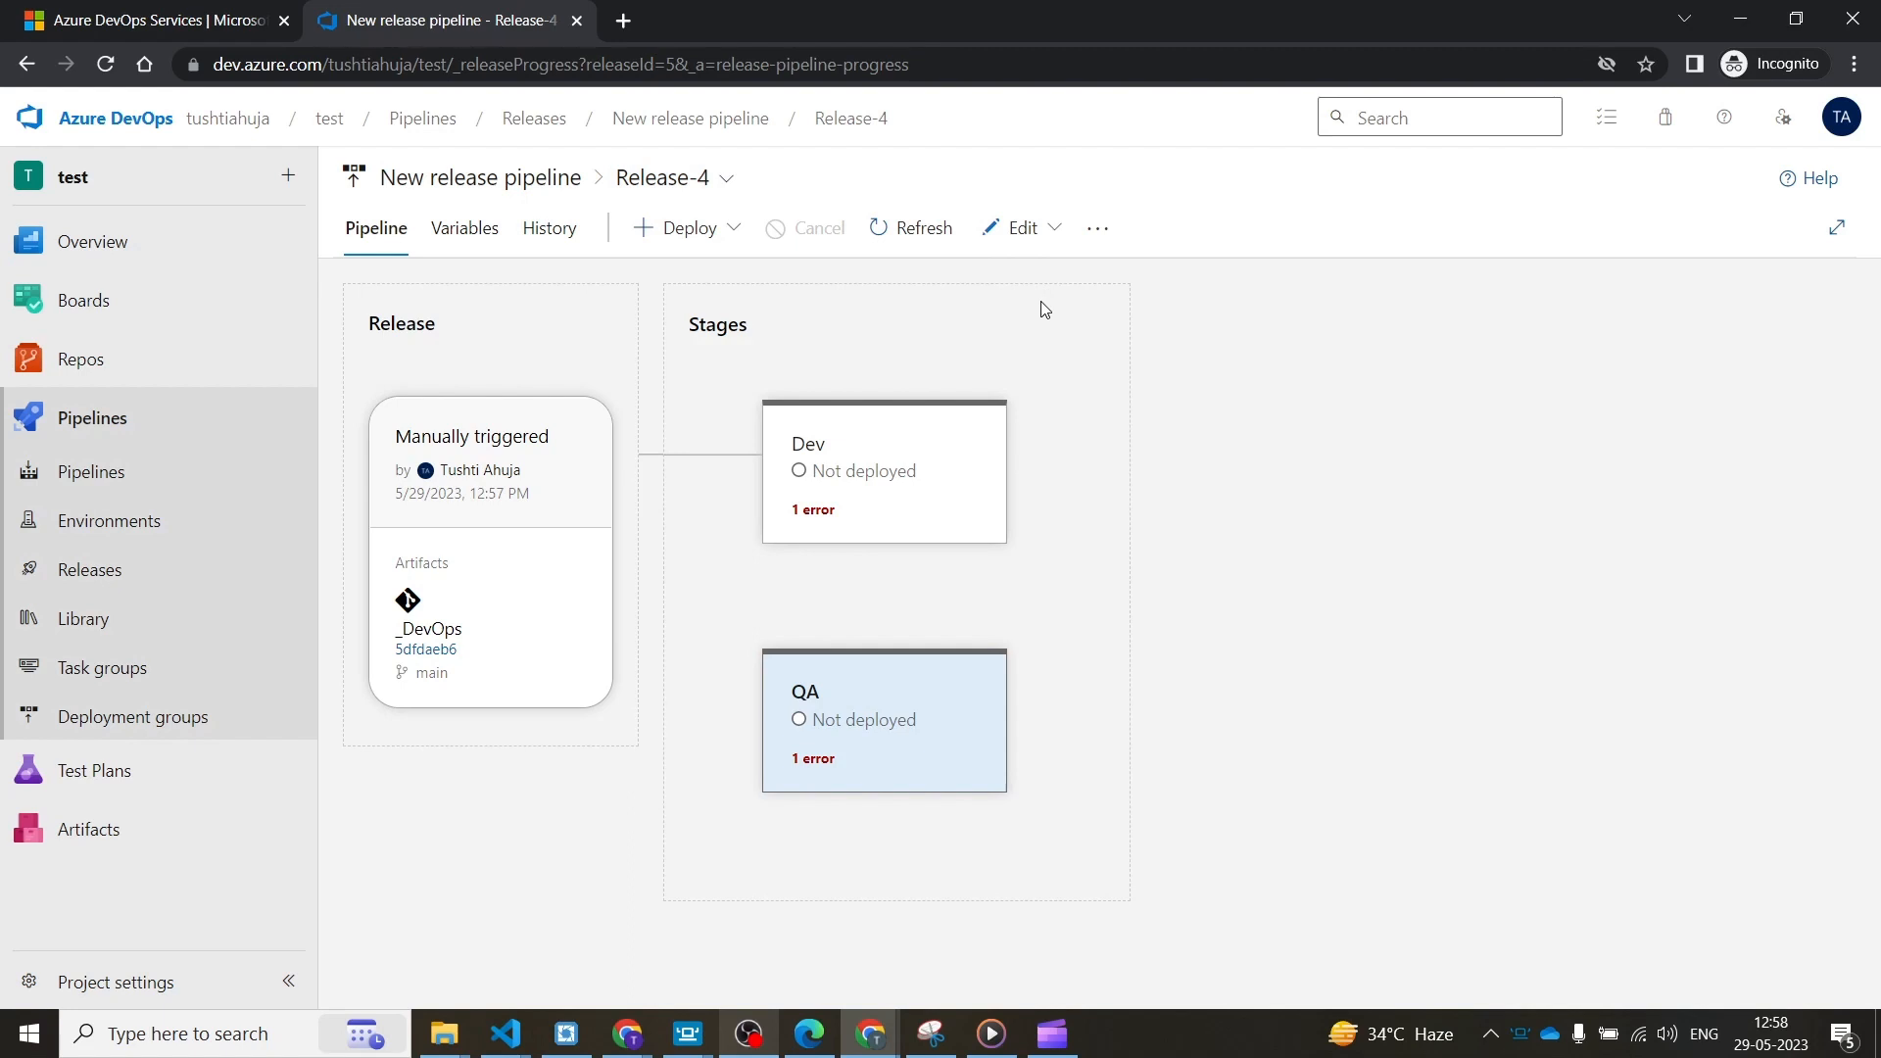
click(1054, 231)
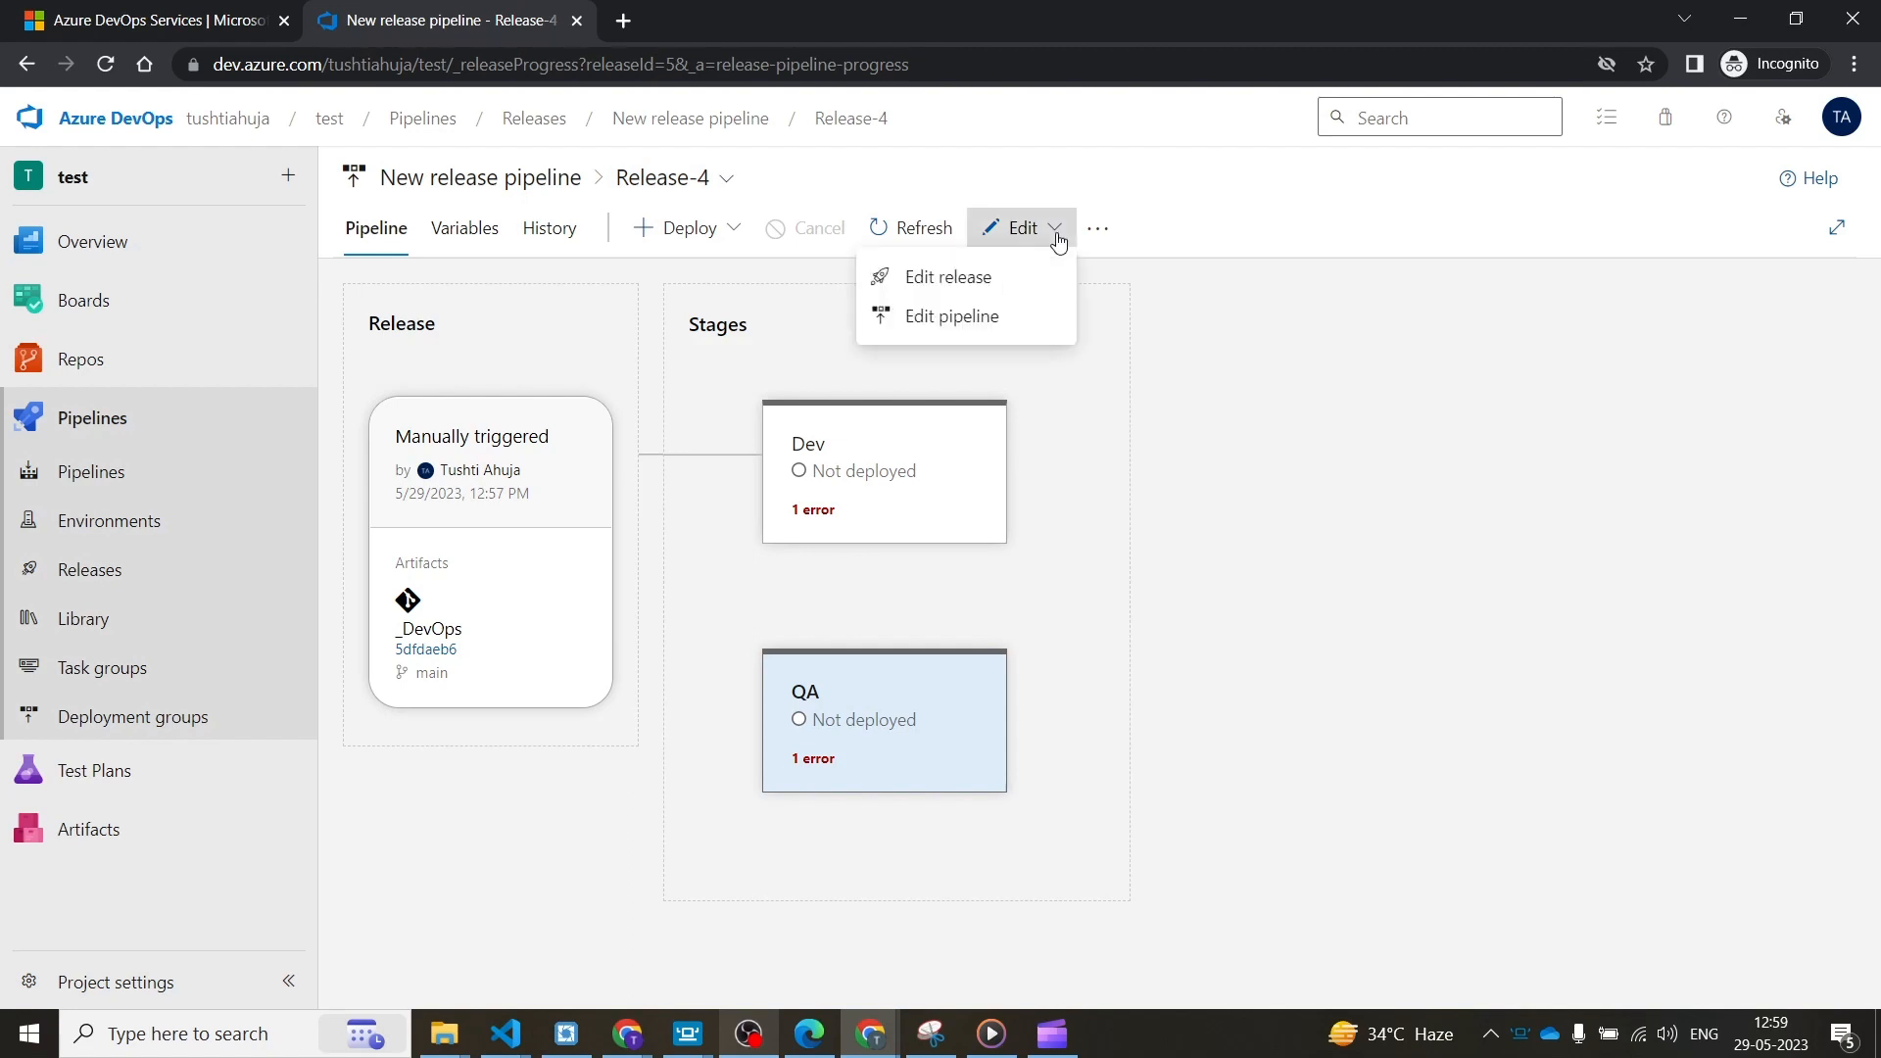
click(919, 285)
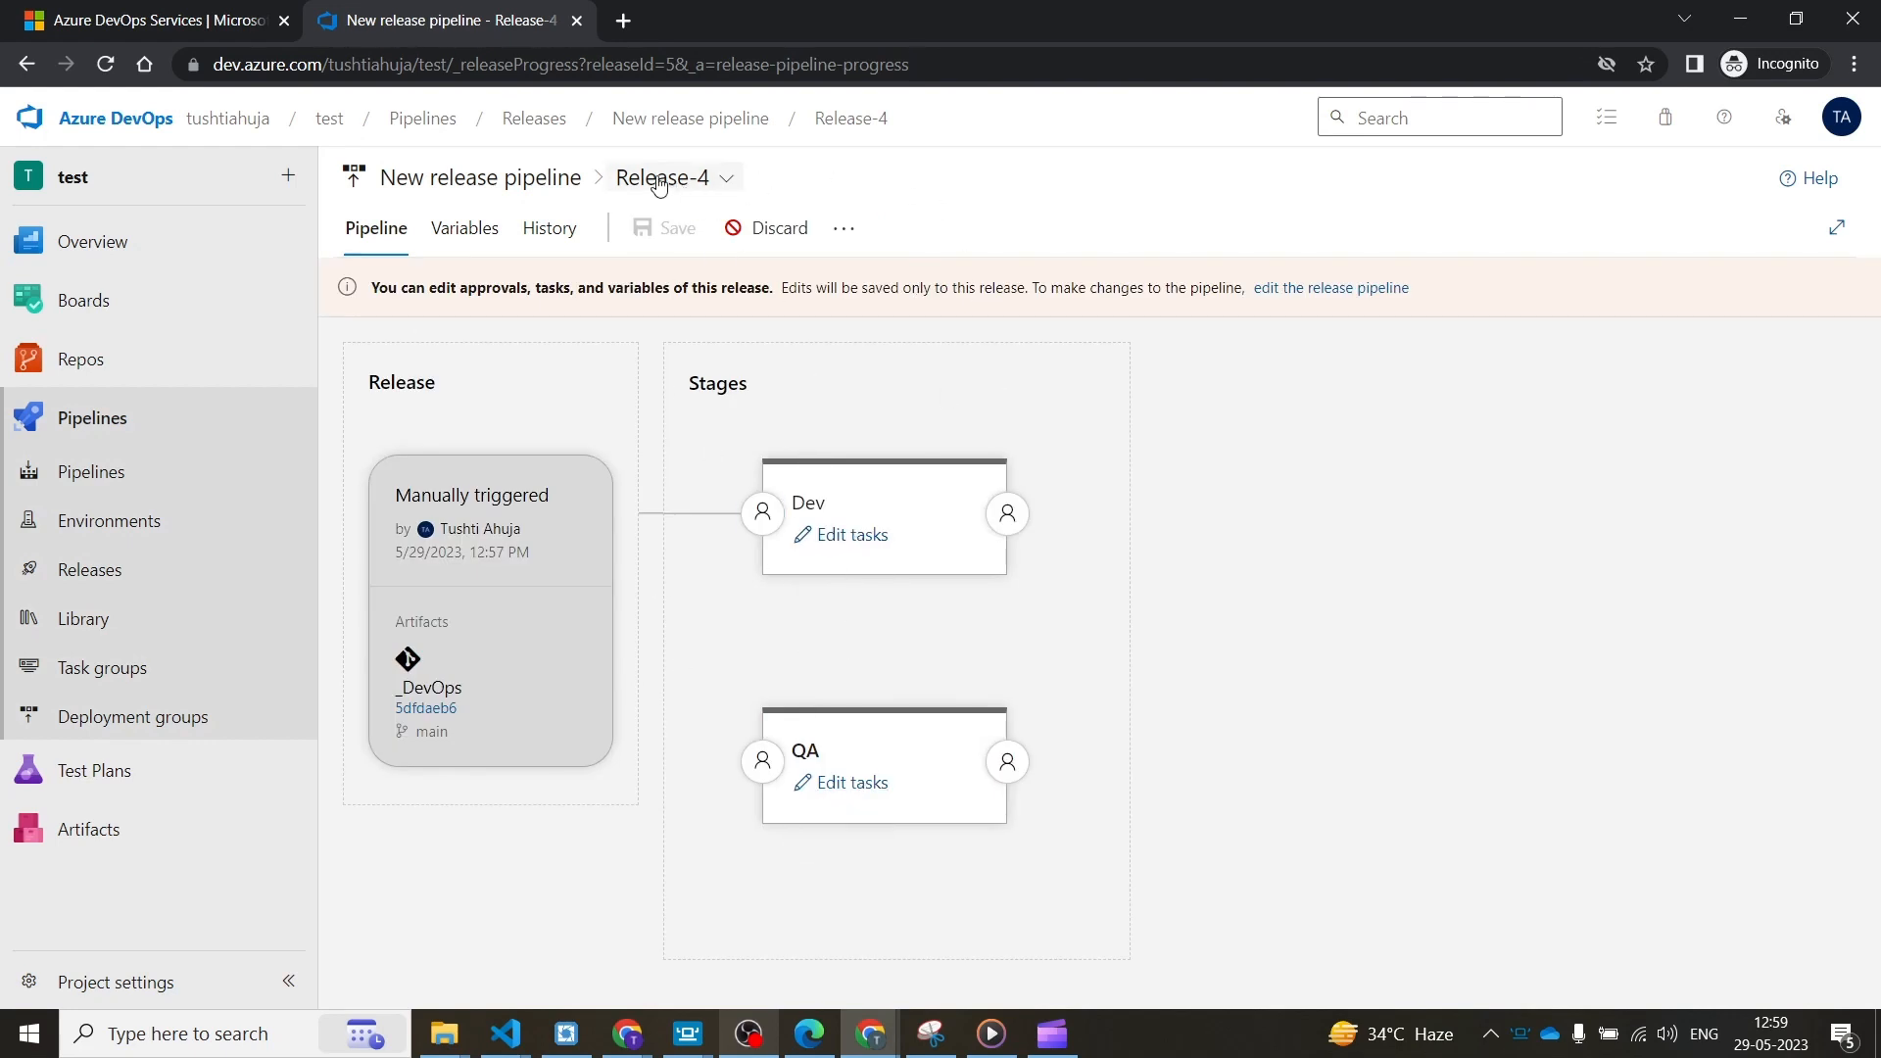
click(733, 230)
click(1015, 237)
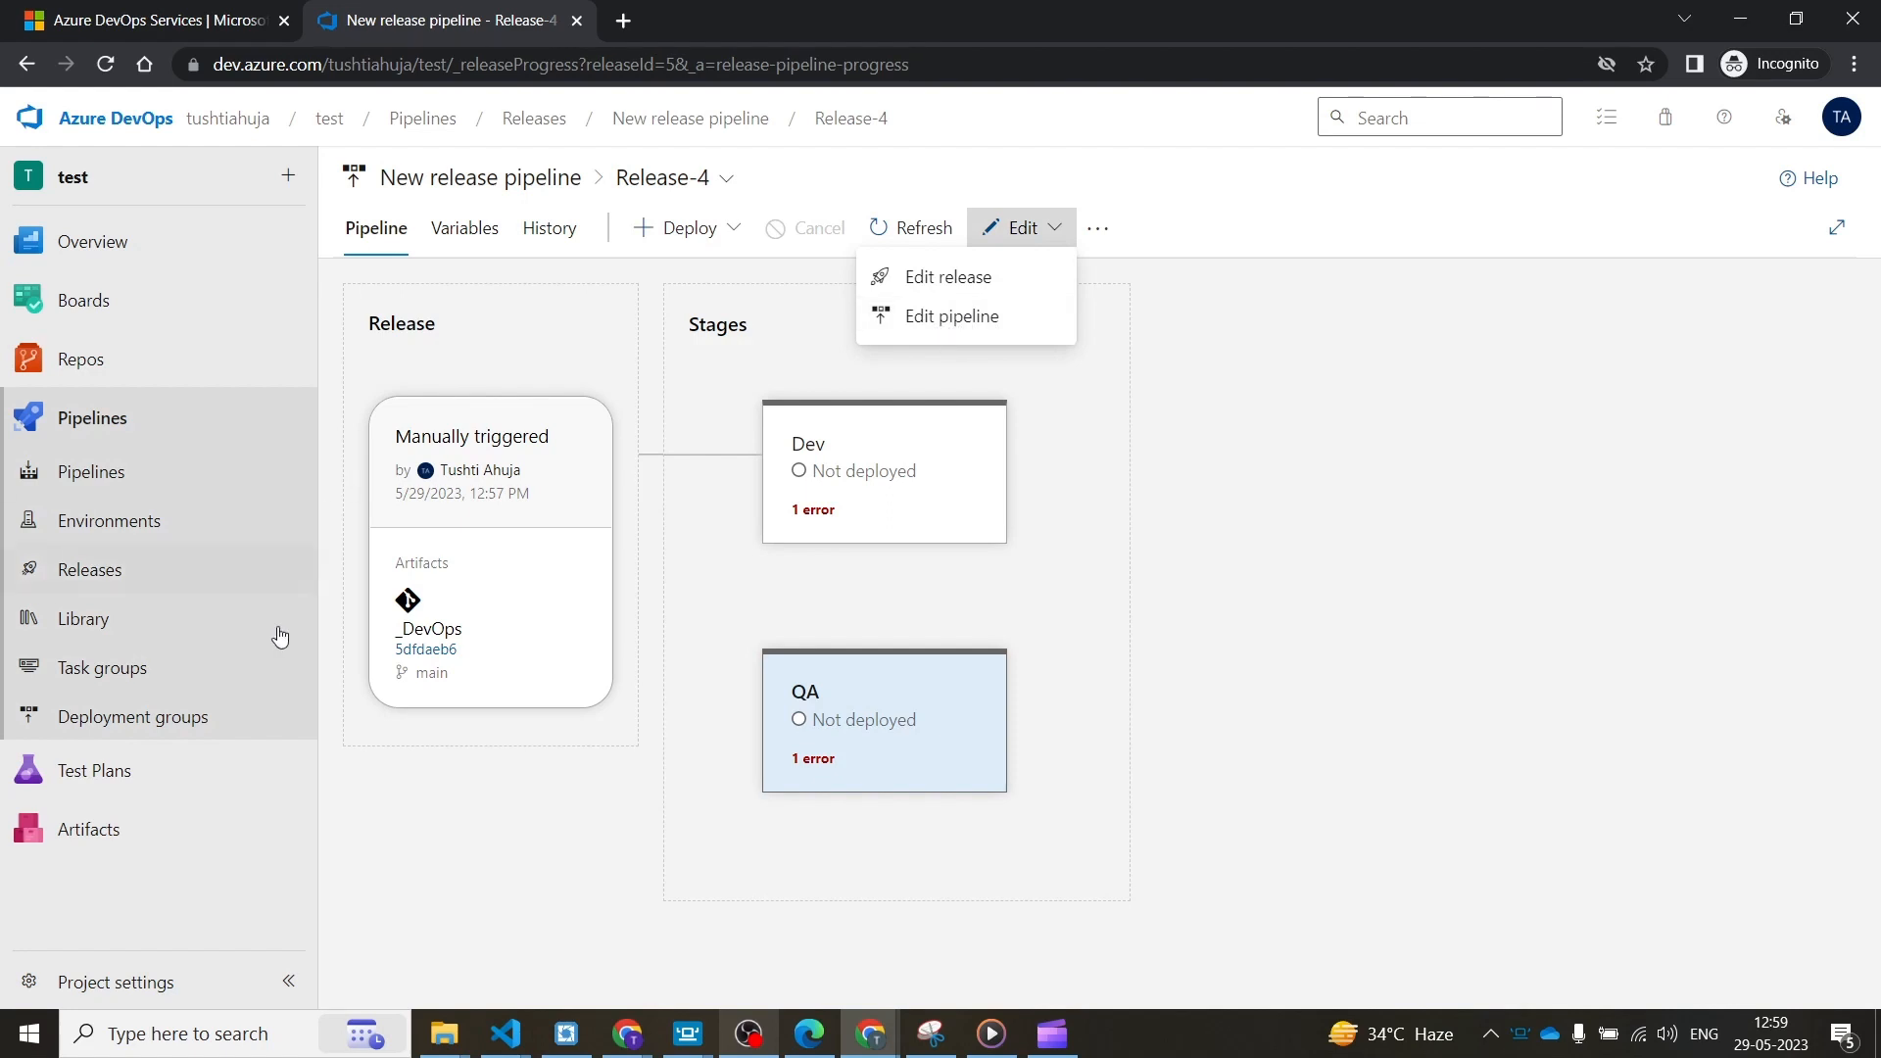
- View the release pipeline's definition with its artifact and stages from the release list, and return to the list
click(186, 578)
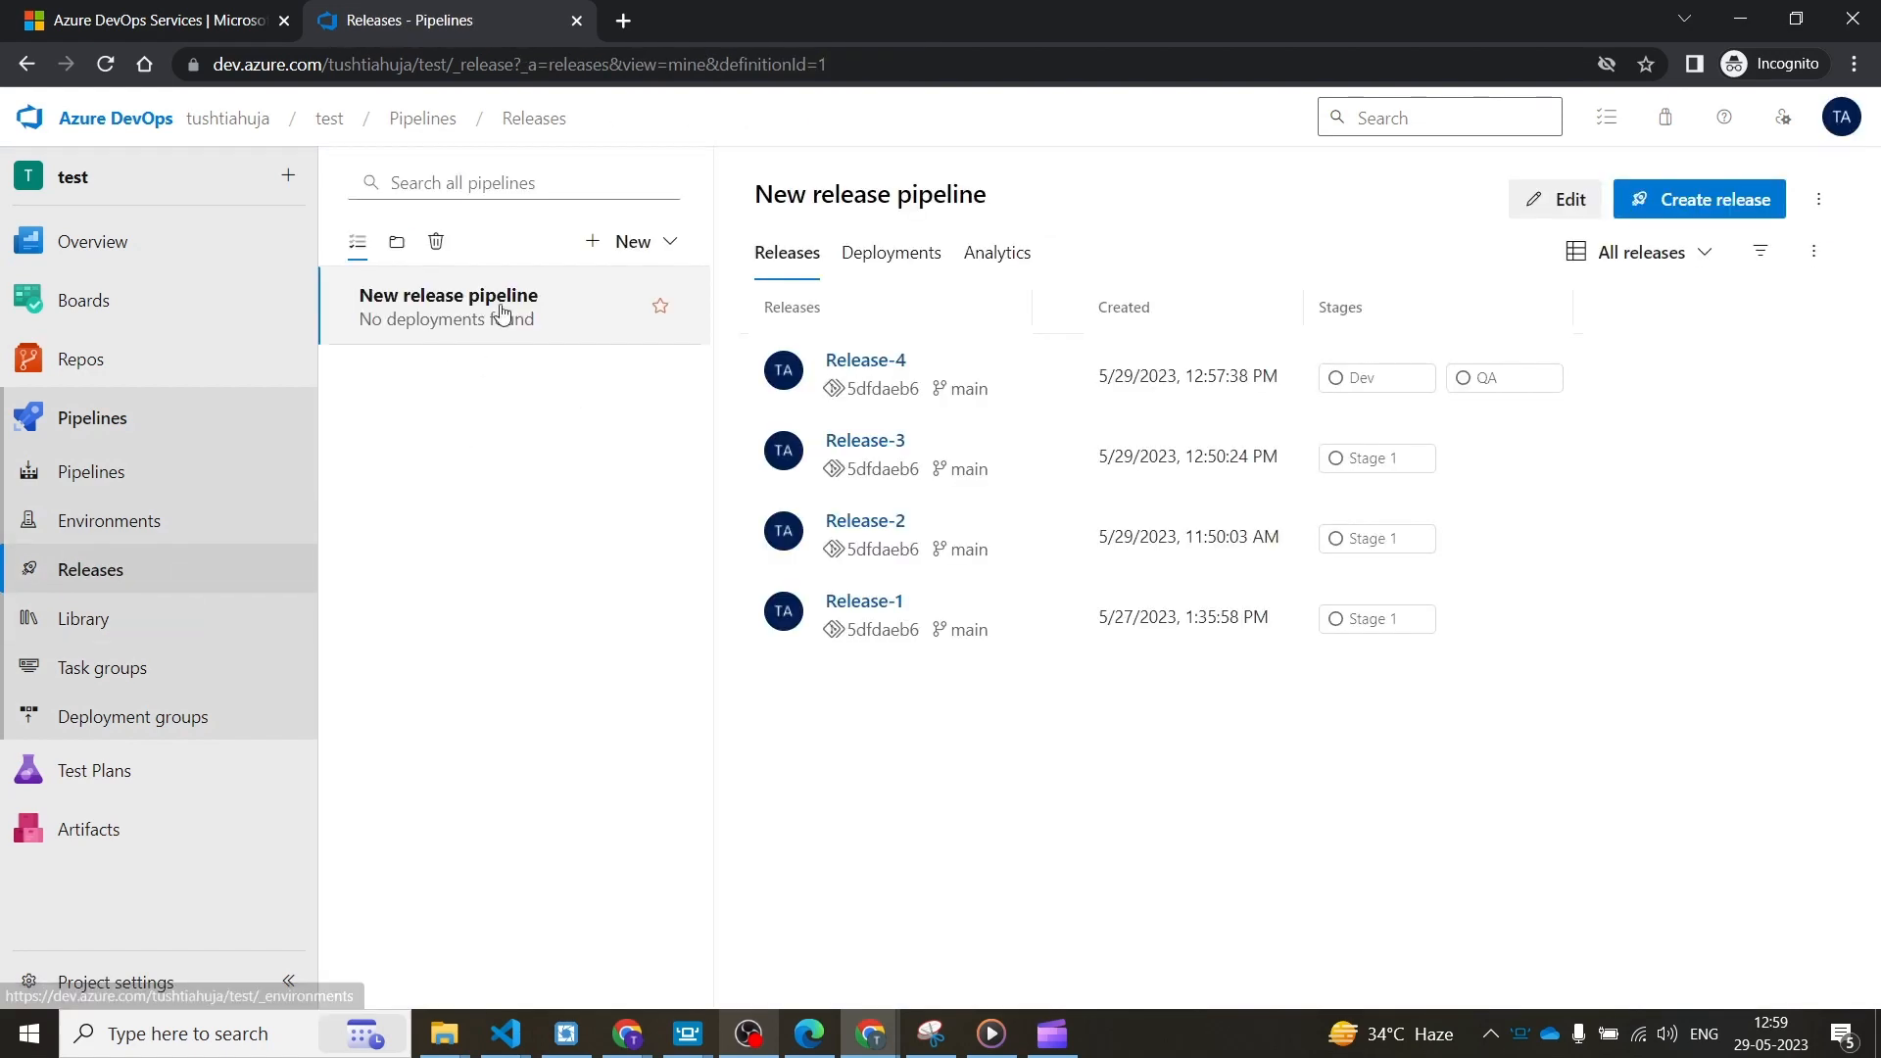
click(1576, 197)
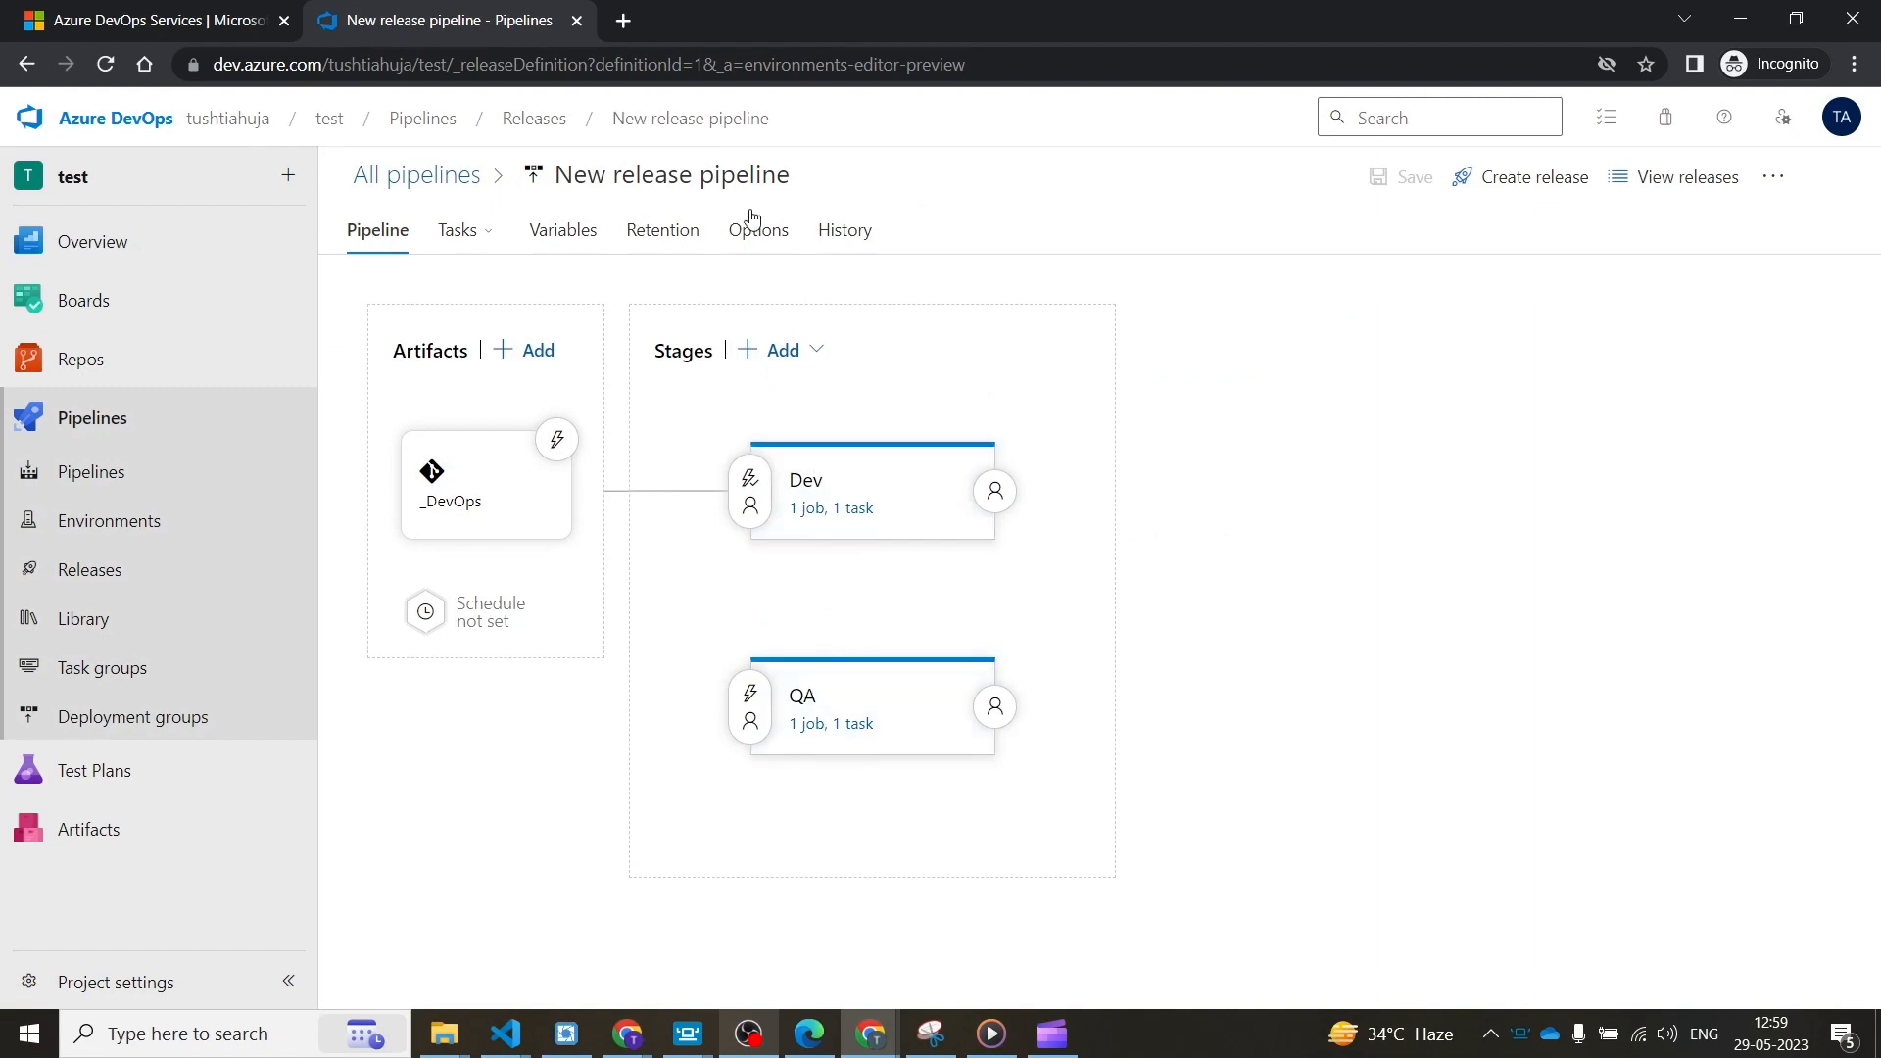
click(730, 119)
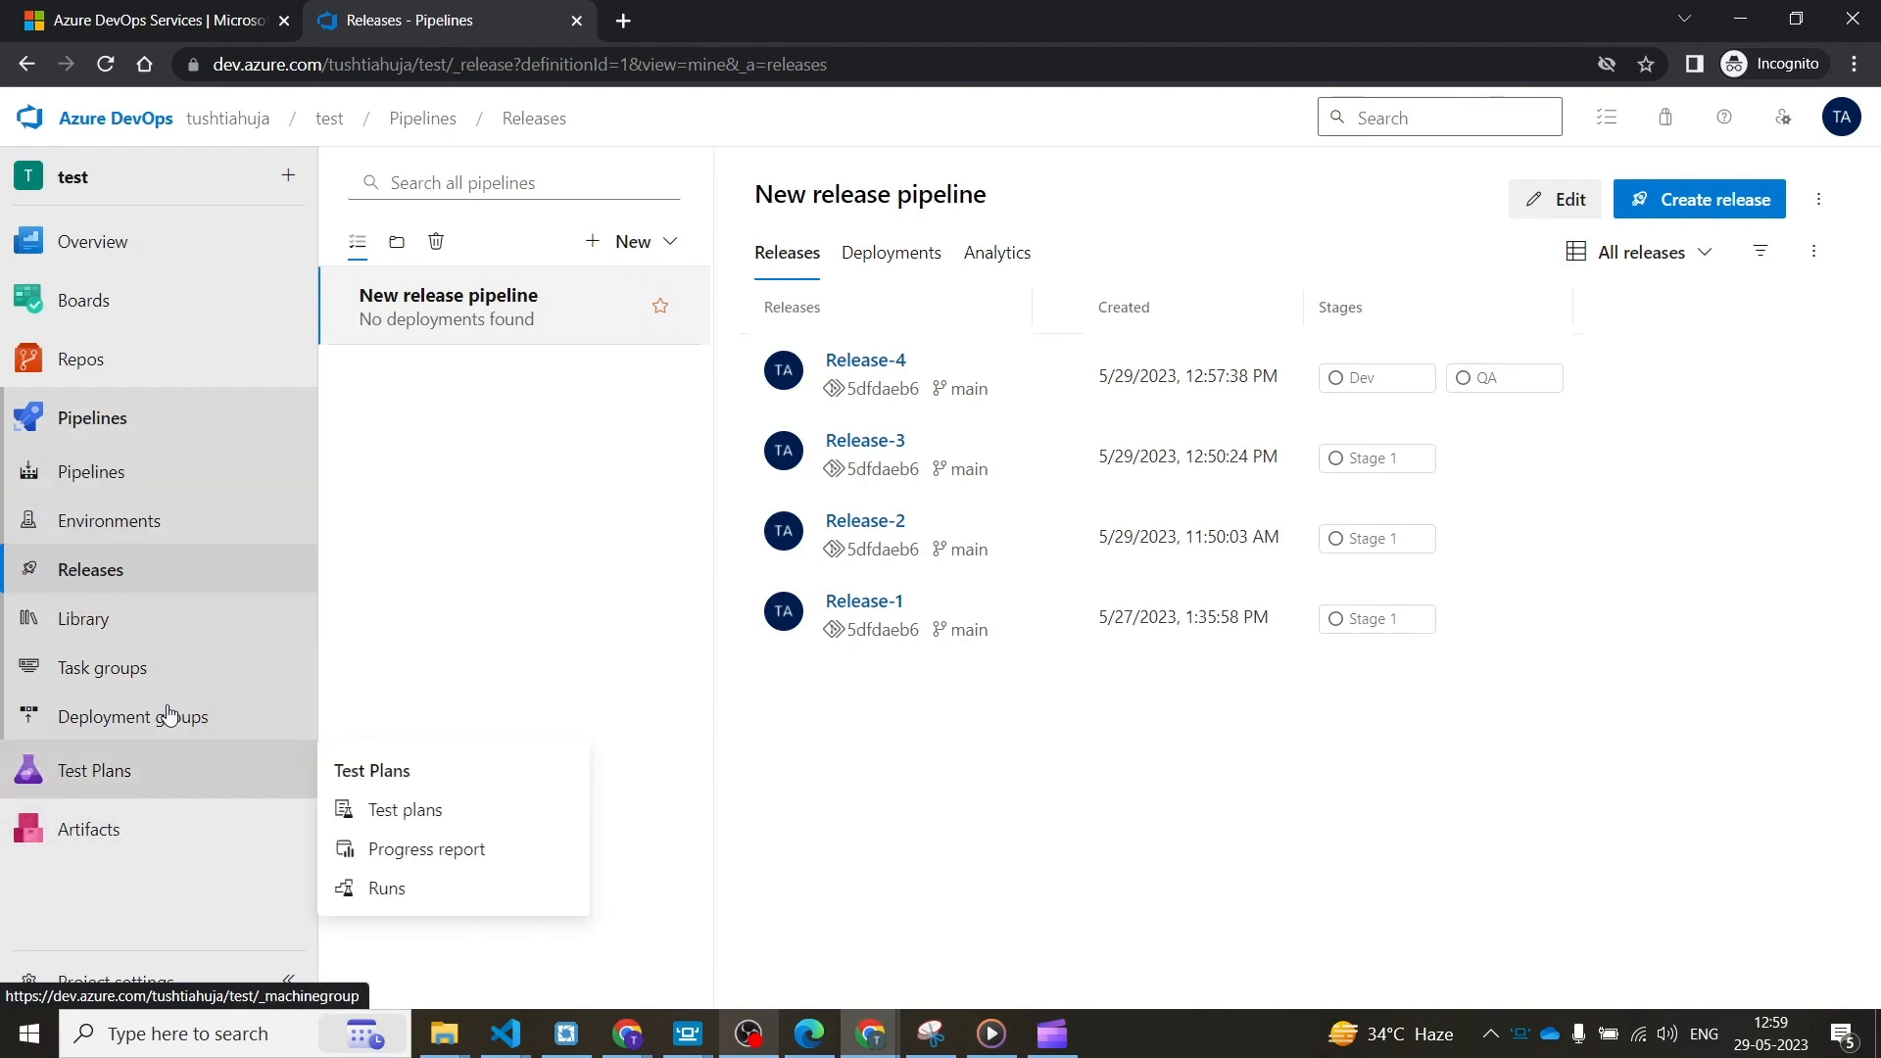
mouse_move(137, 779)
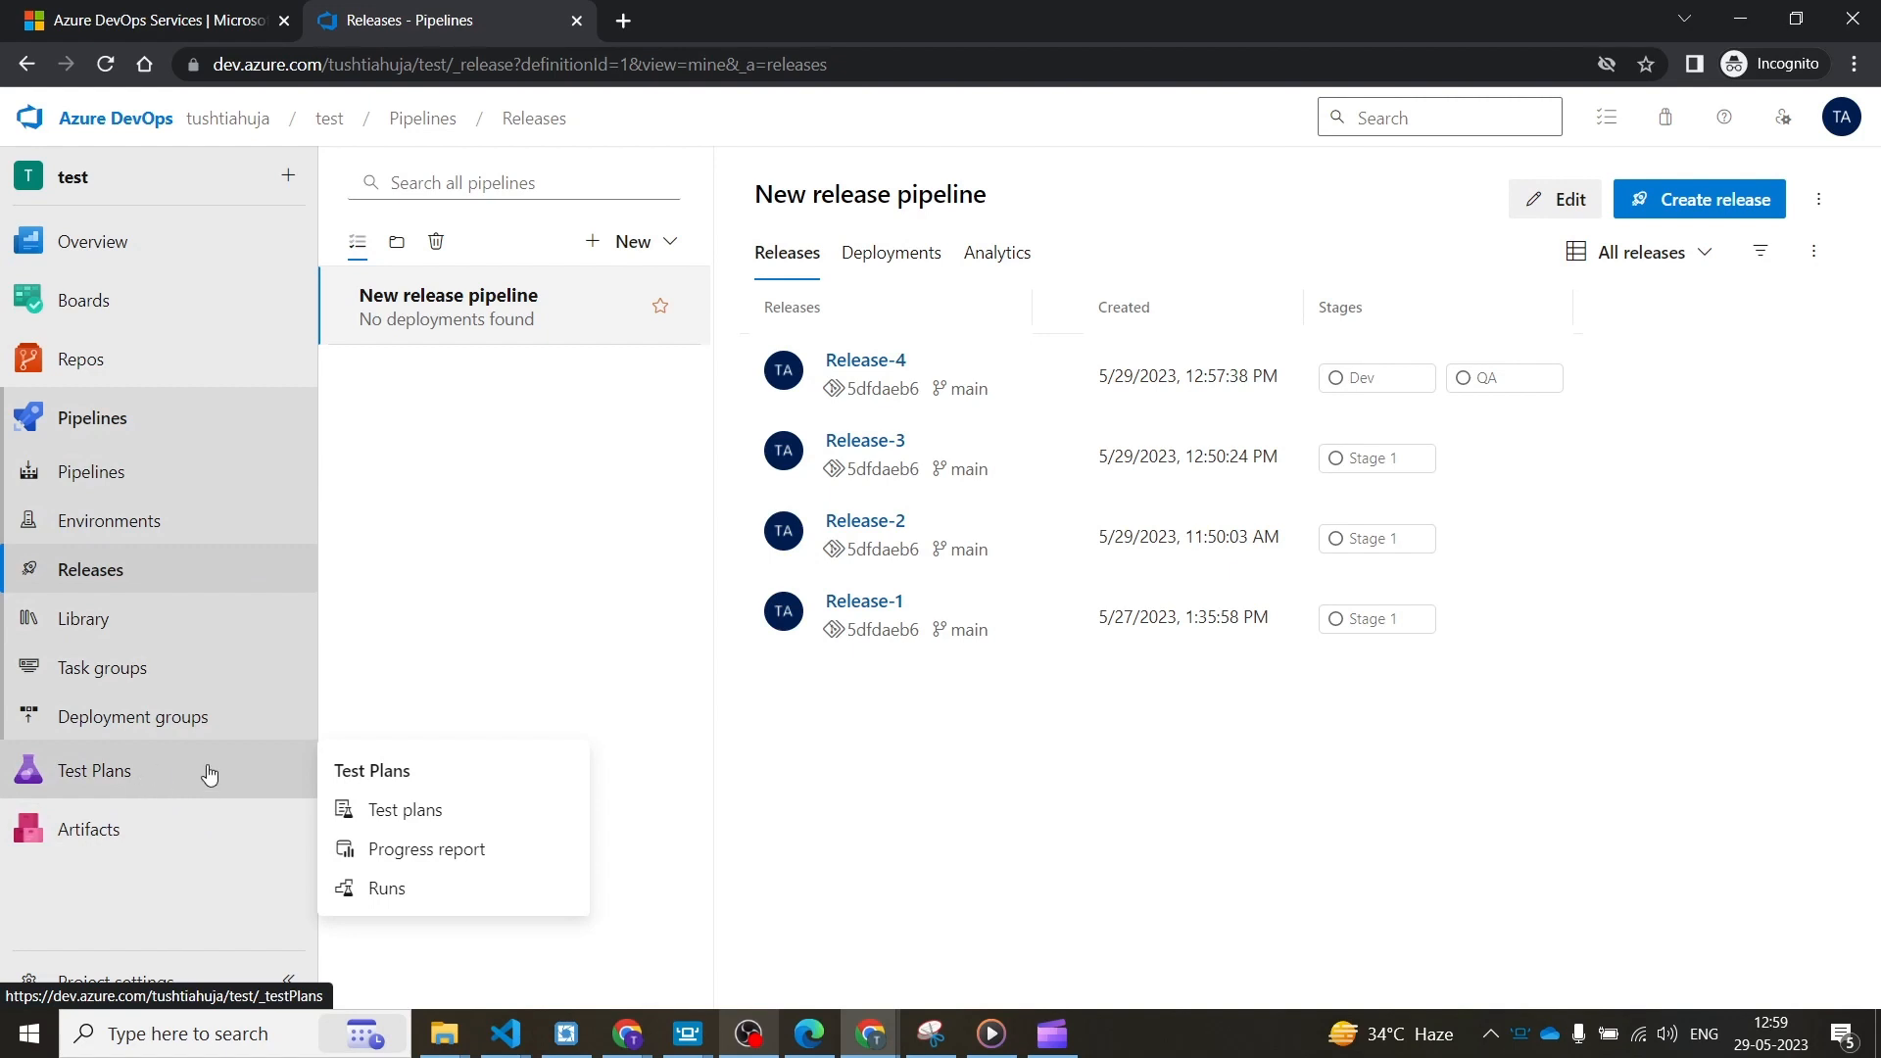